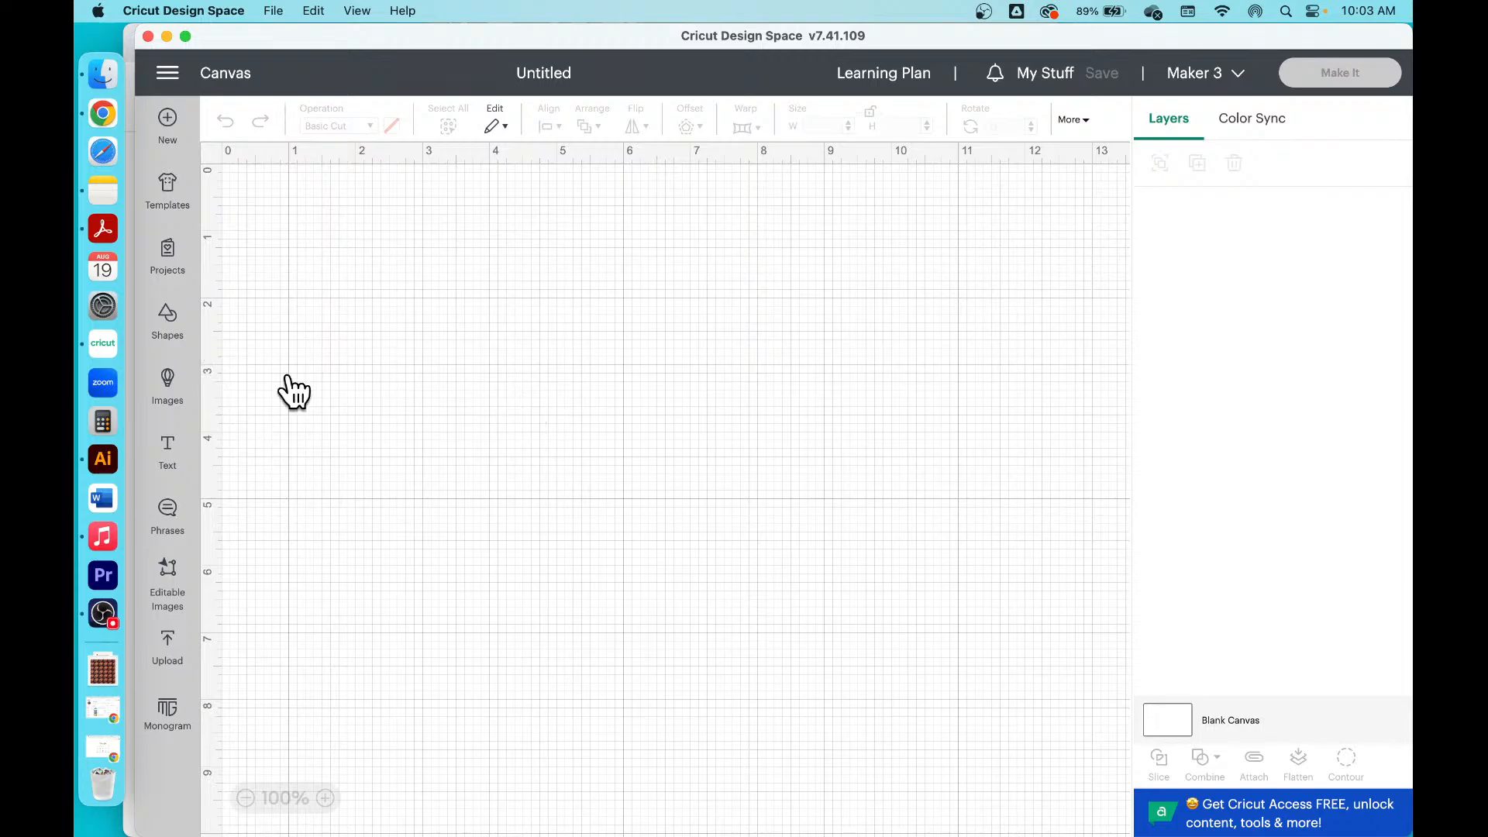
Step: Browse all images in the library and filter them by the Print then Cut operation type
{"action": "left_click", "coordinate": [172, 392]}
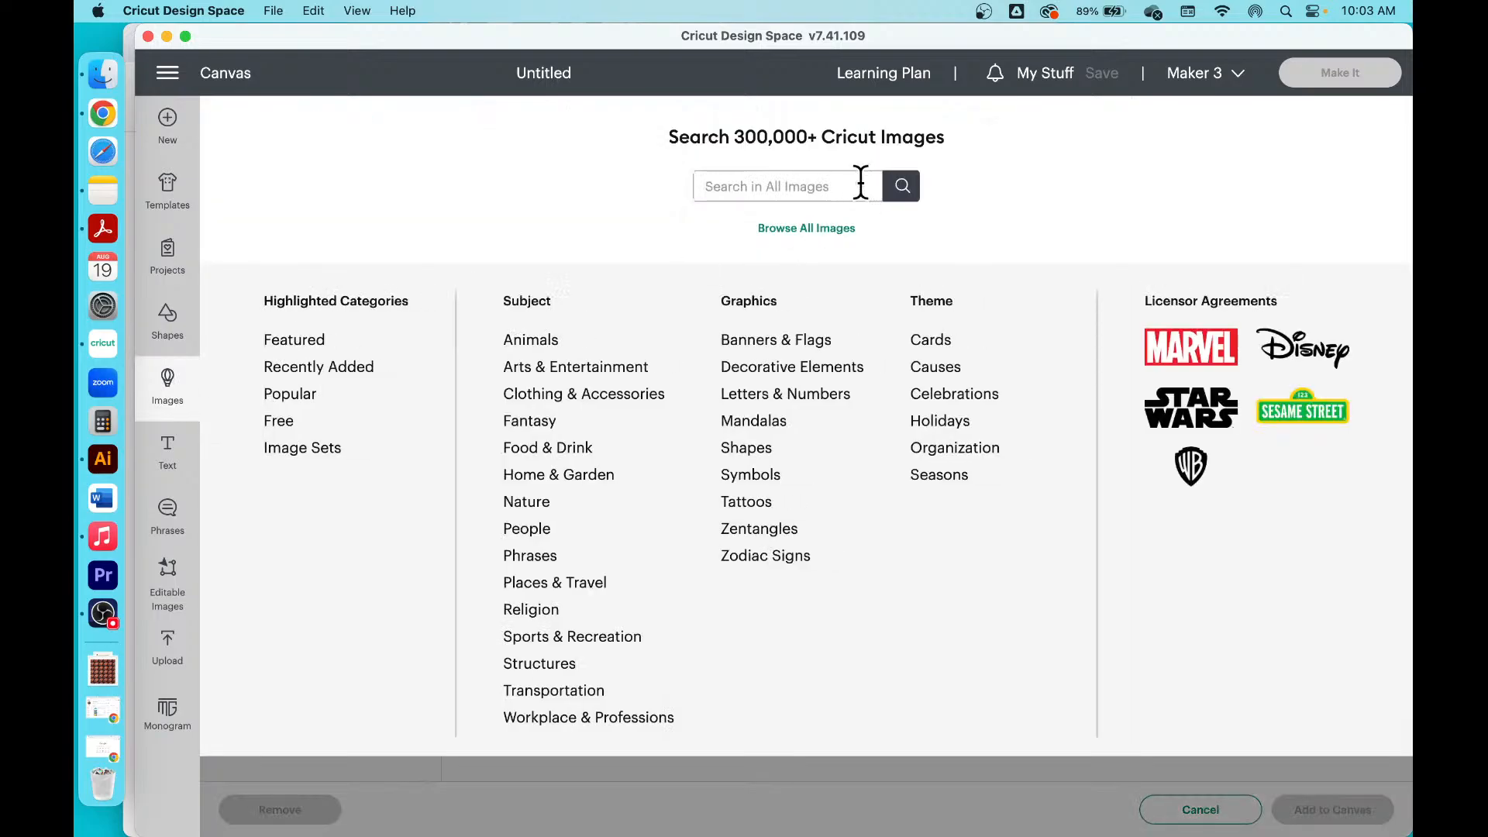
{"action": "left_click", "coordinate": [806, 230]}
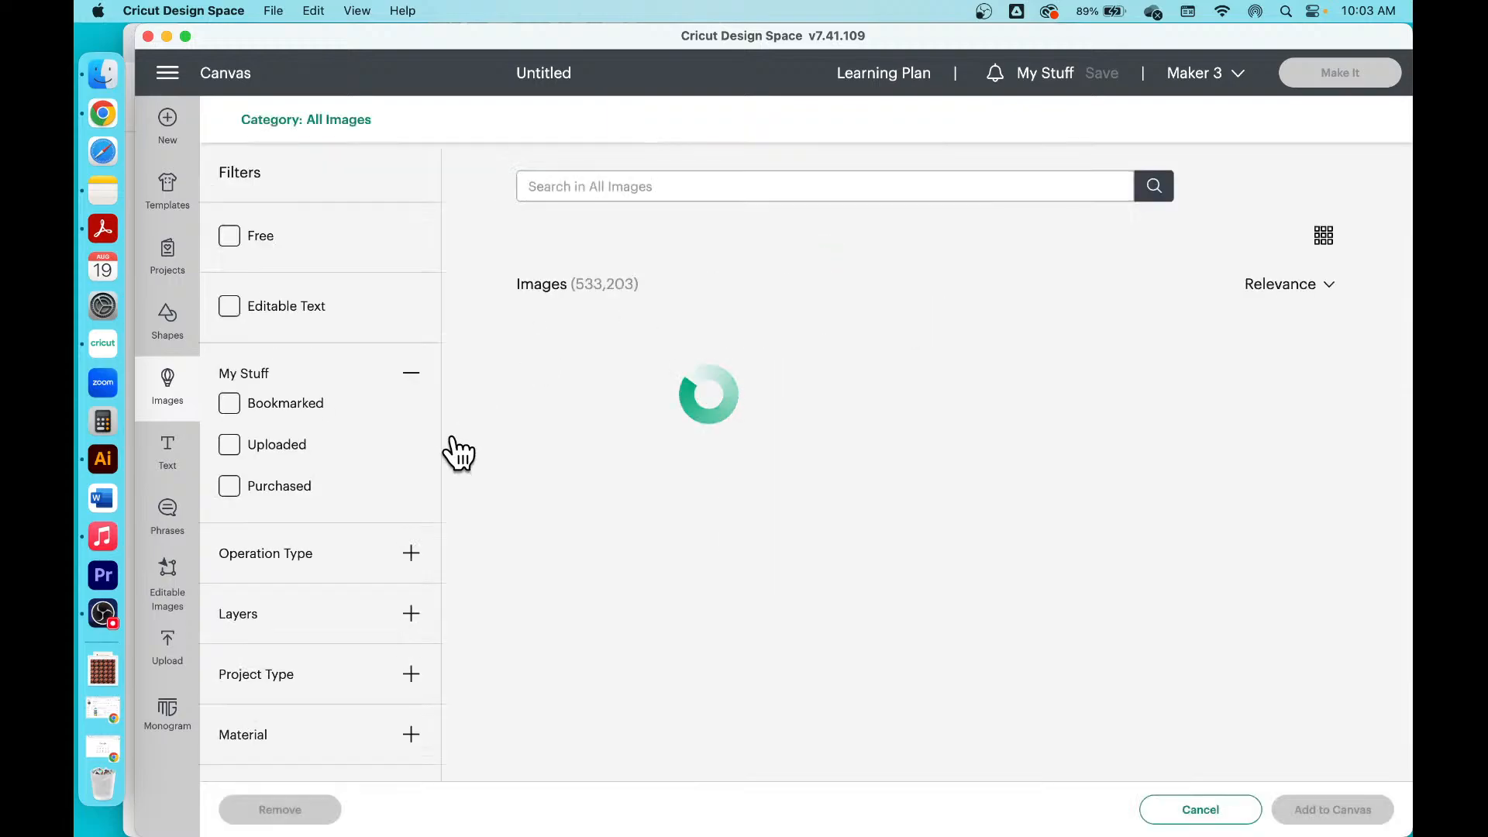
{"action": "left_click", "coordinate": [408, 552]}
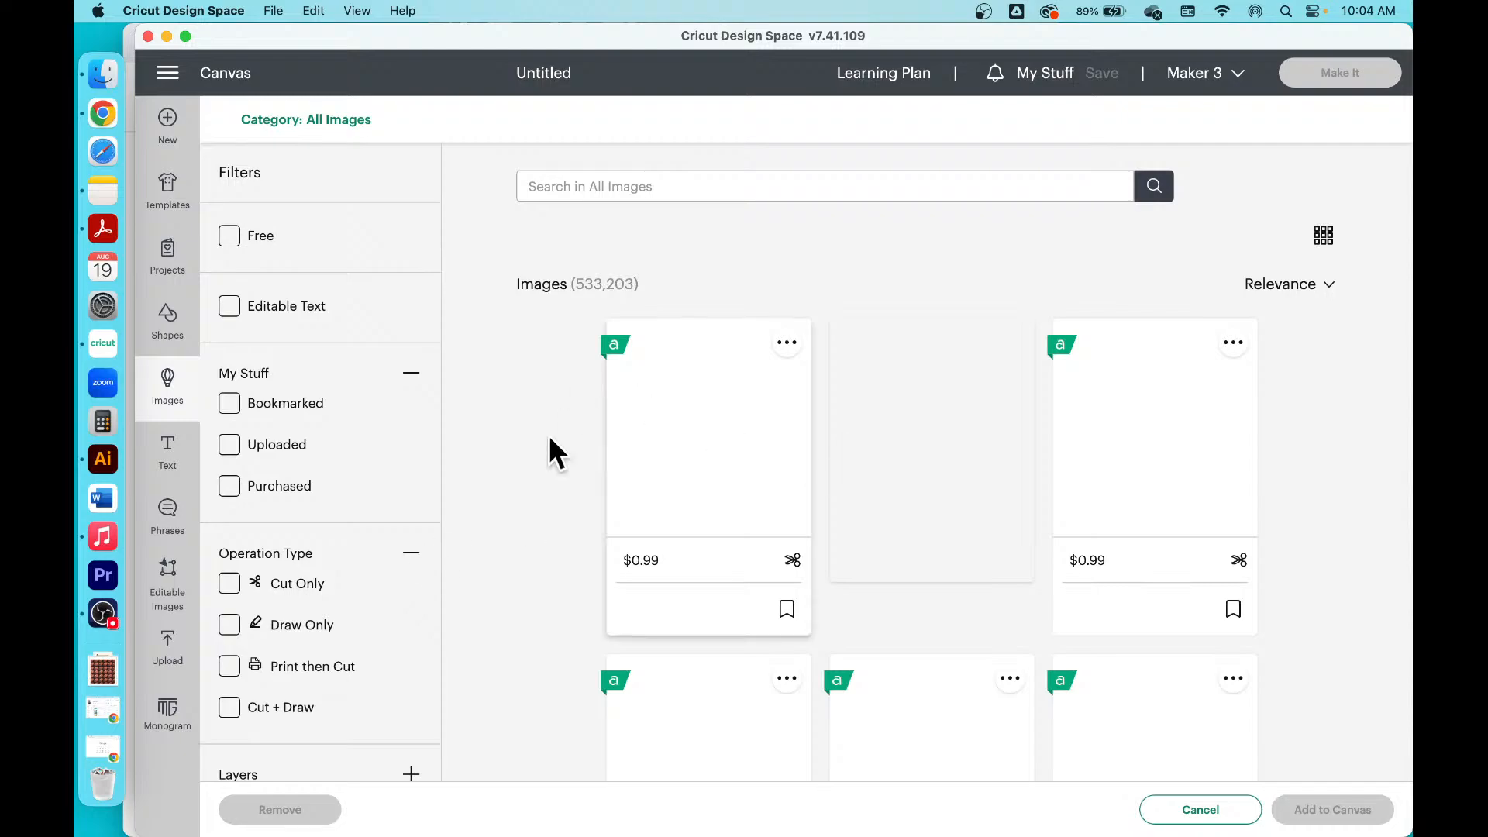
{"action": "left_click", "coordinate": [230, 668]}
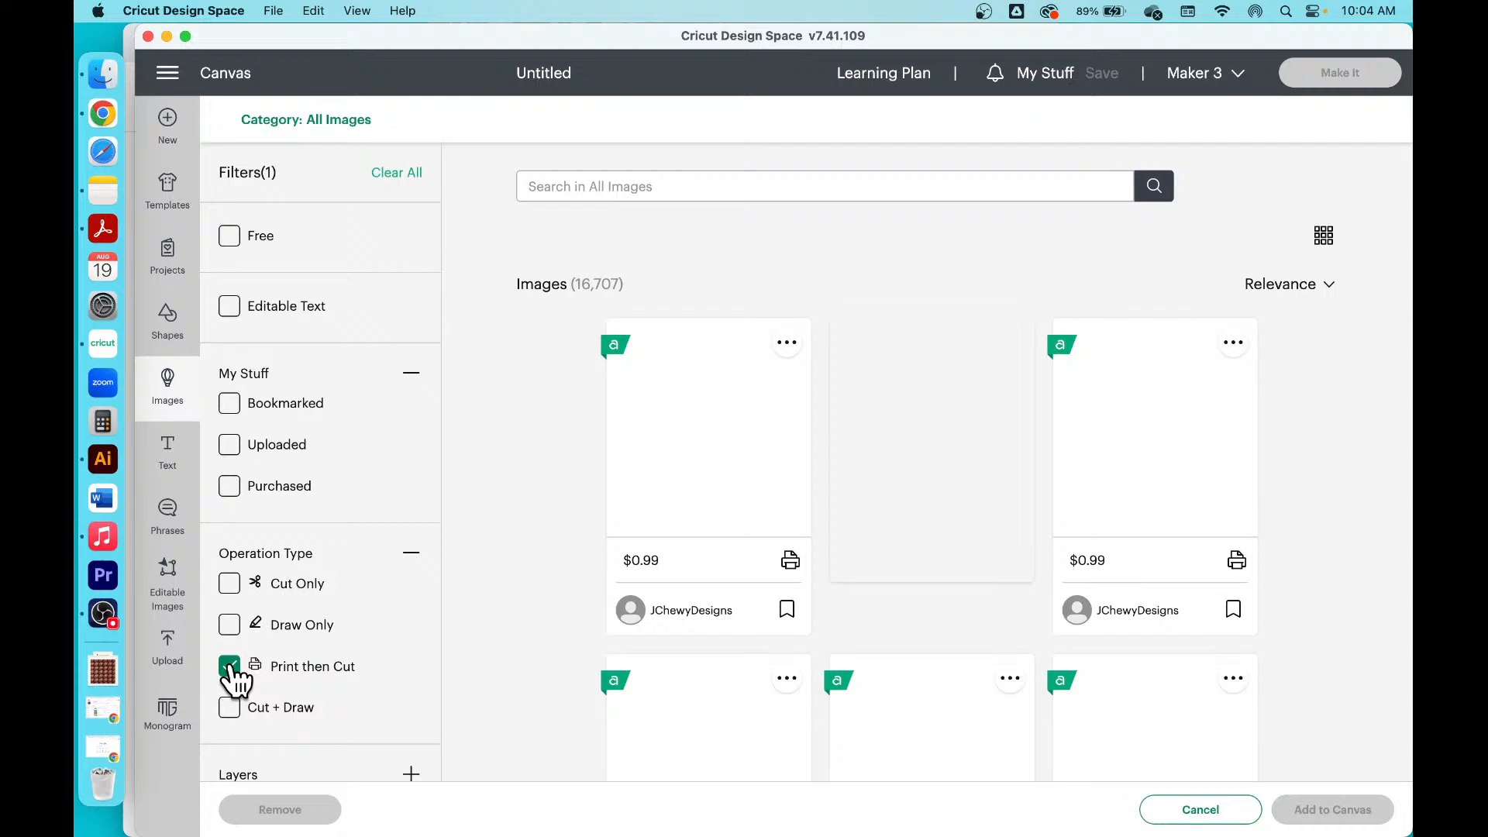
{"action": "scroll", "coordinate": [503, 584], "scroll_direction": "down", "scroll_amount": 1}
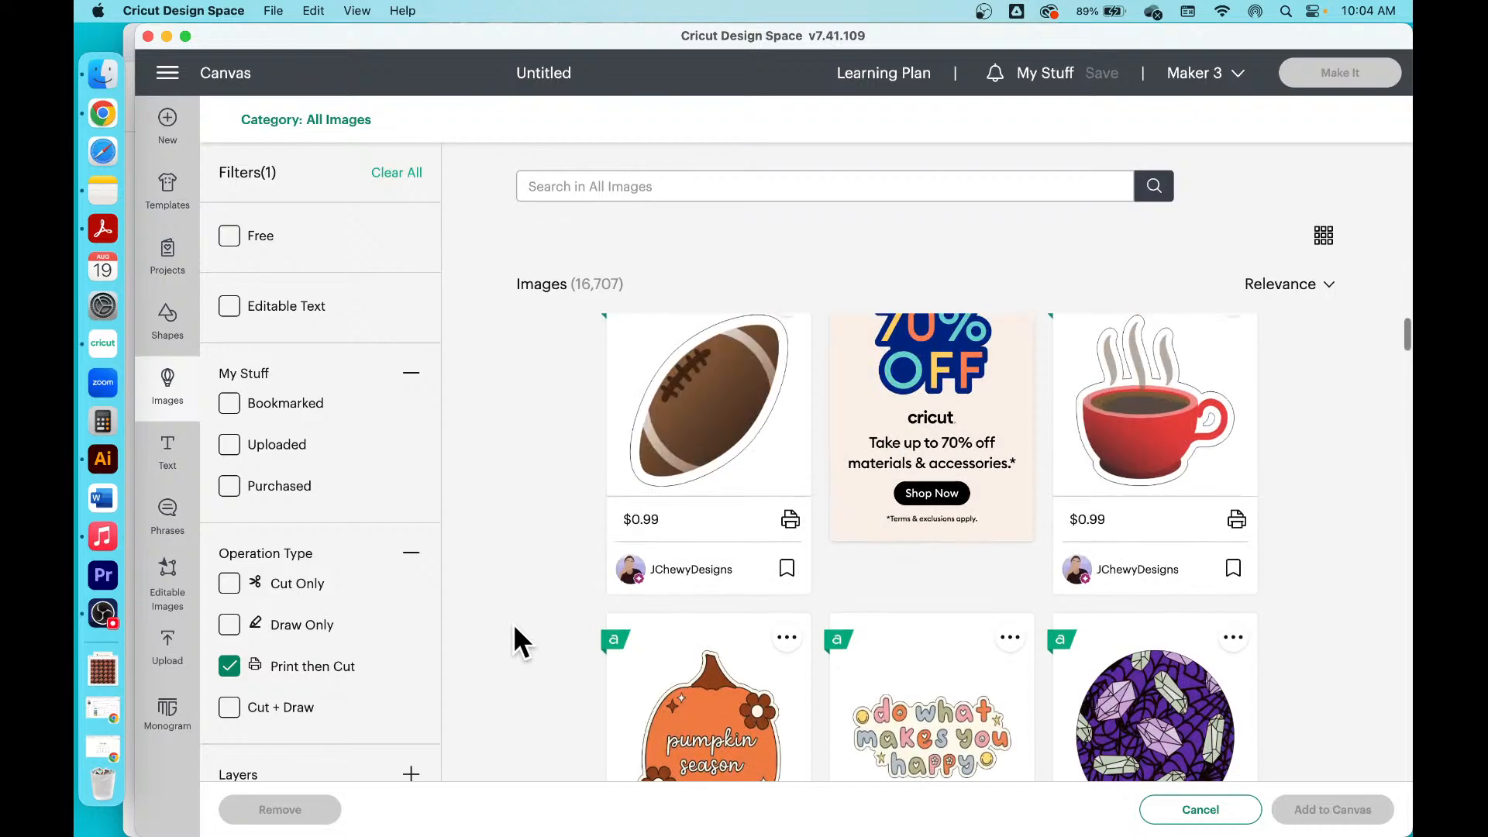
{"action": "scroll", "coordinate": [514, 626], "scroll_direction": "down", "scroll_amount": 2}
{"action": "scroll", "coordinate": [514, 627], "scroll_direction": "down", "scroll_amount": 3}
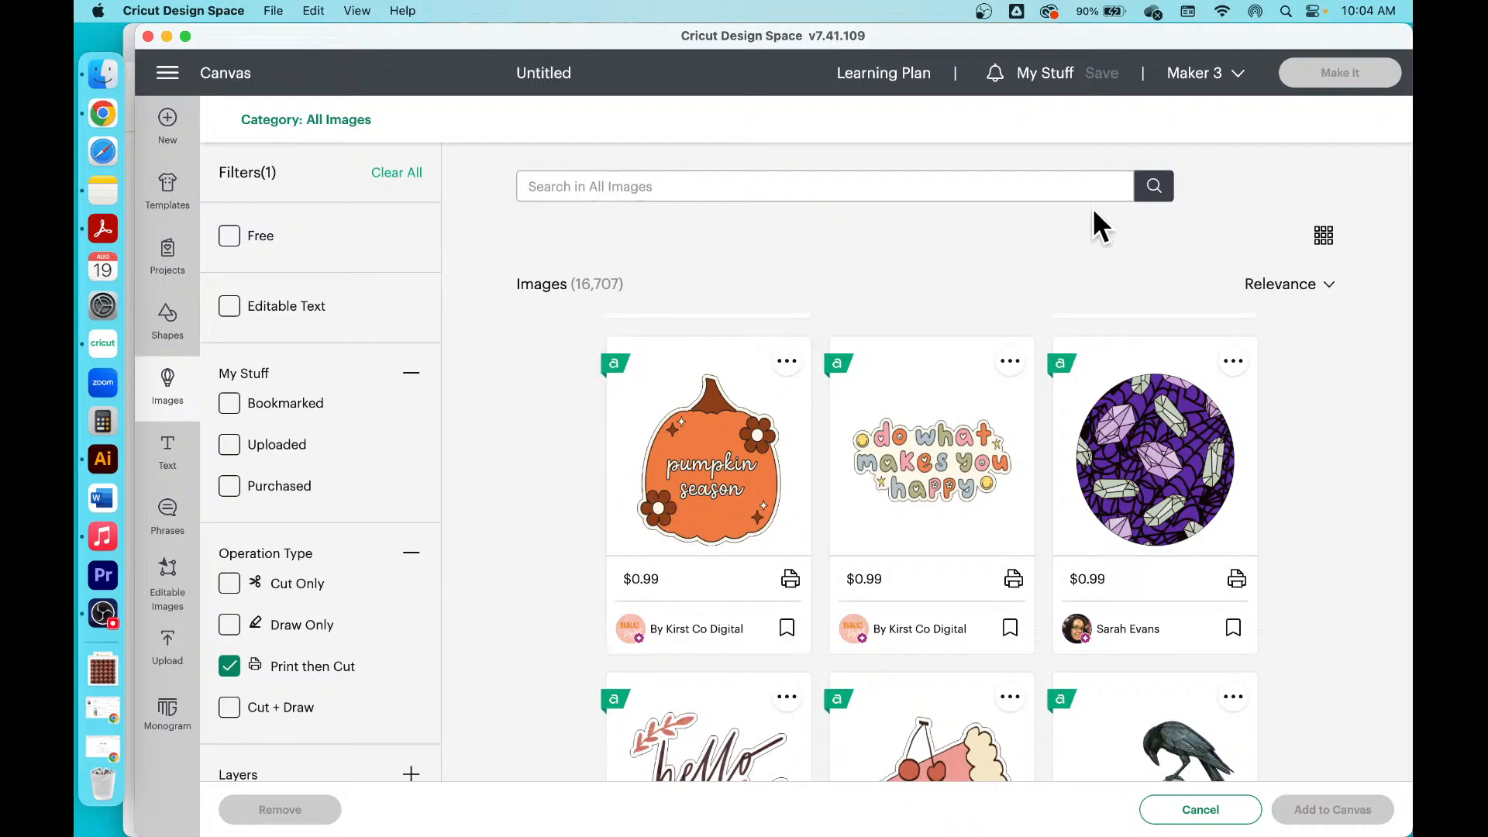
Step: Limit the results to free images and add the "Made with 100% Love!" label to the canvas
{"action": "left_click", "coordinate": [229, 237]}
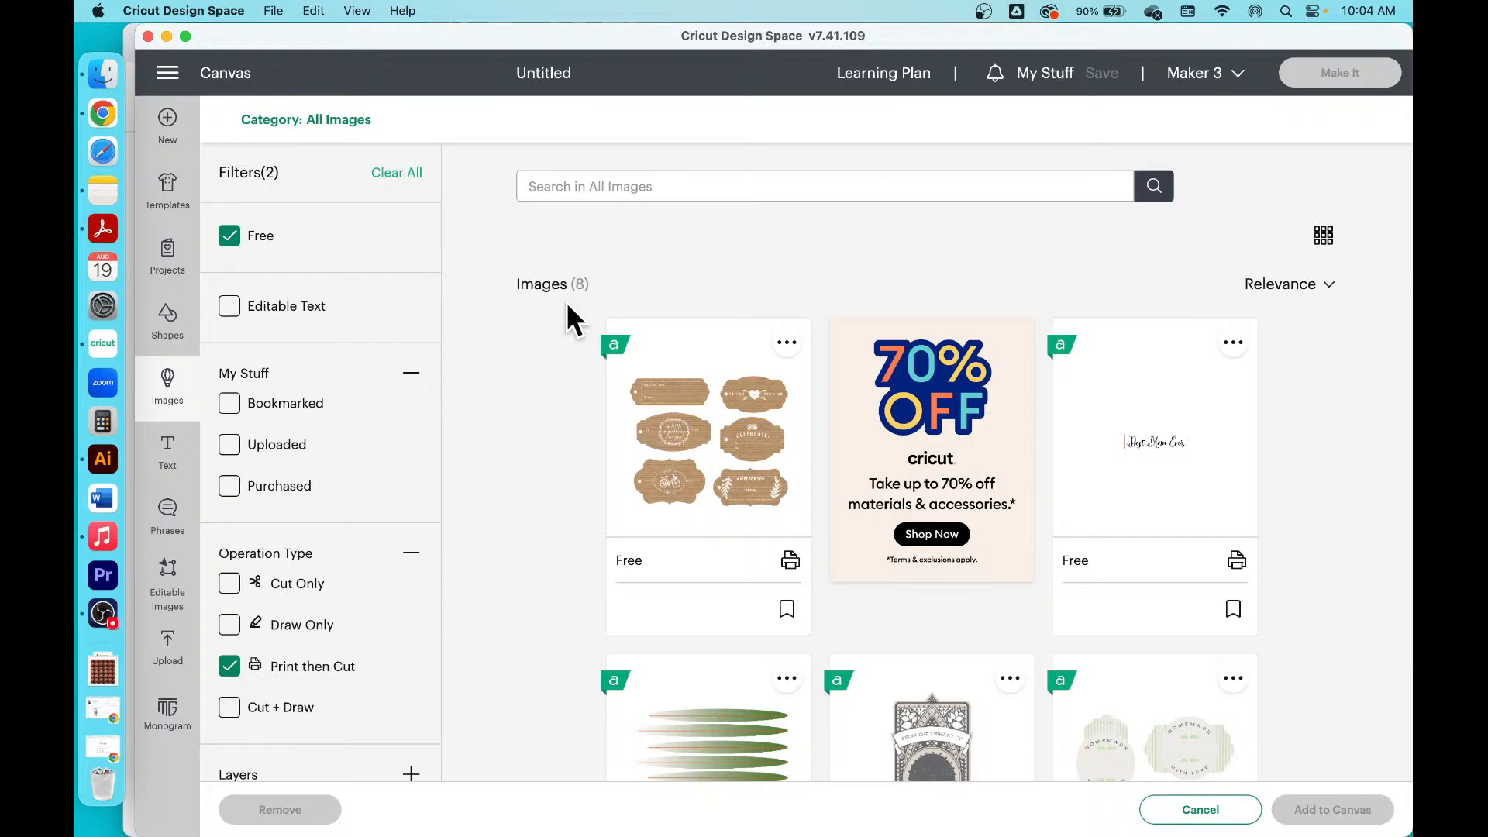
{"action": "scroll", "coordinate": [578, 470], "scroll_direction": "down", "scroll_amount": 5}
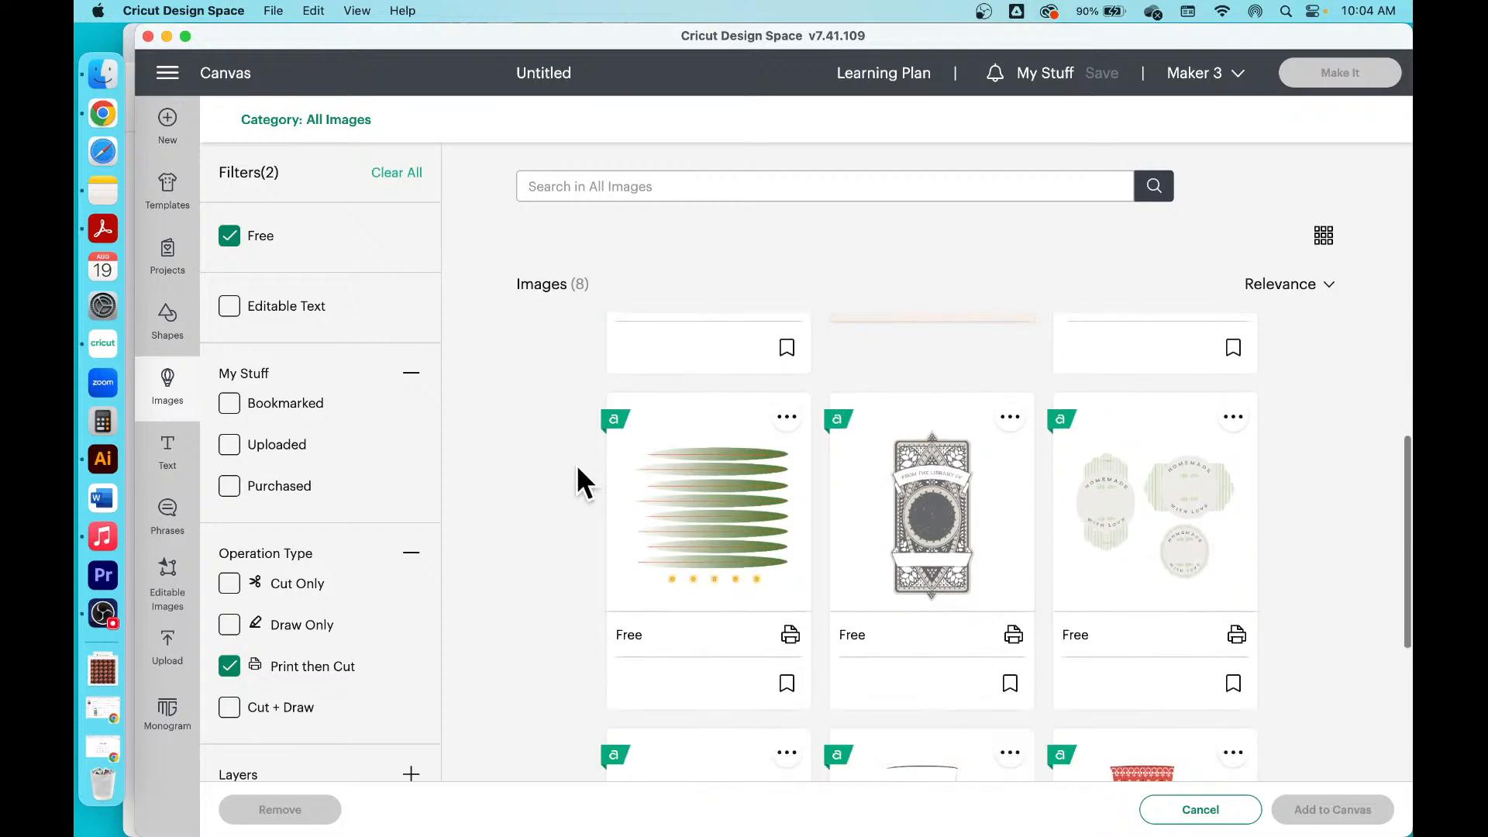
{"action": "scroll", "coordinate": [578, 468], "scroll_direction": "down", "scroll_amount": 5}
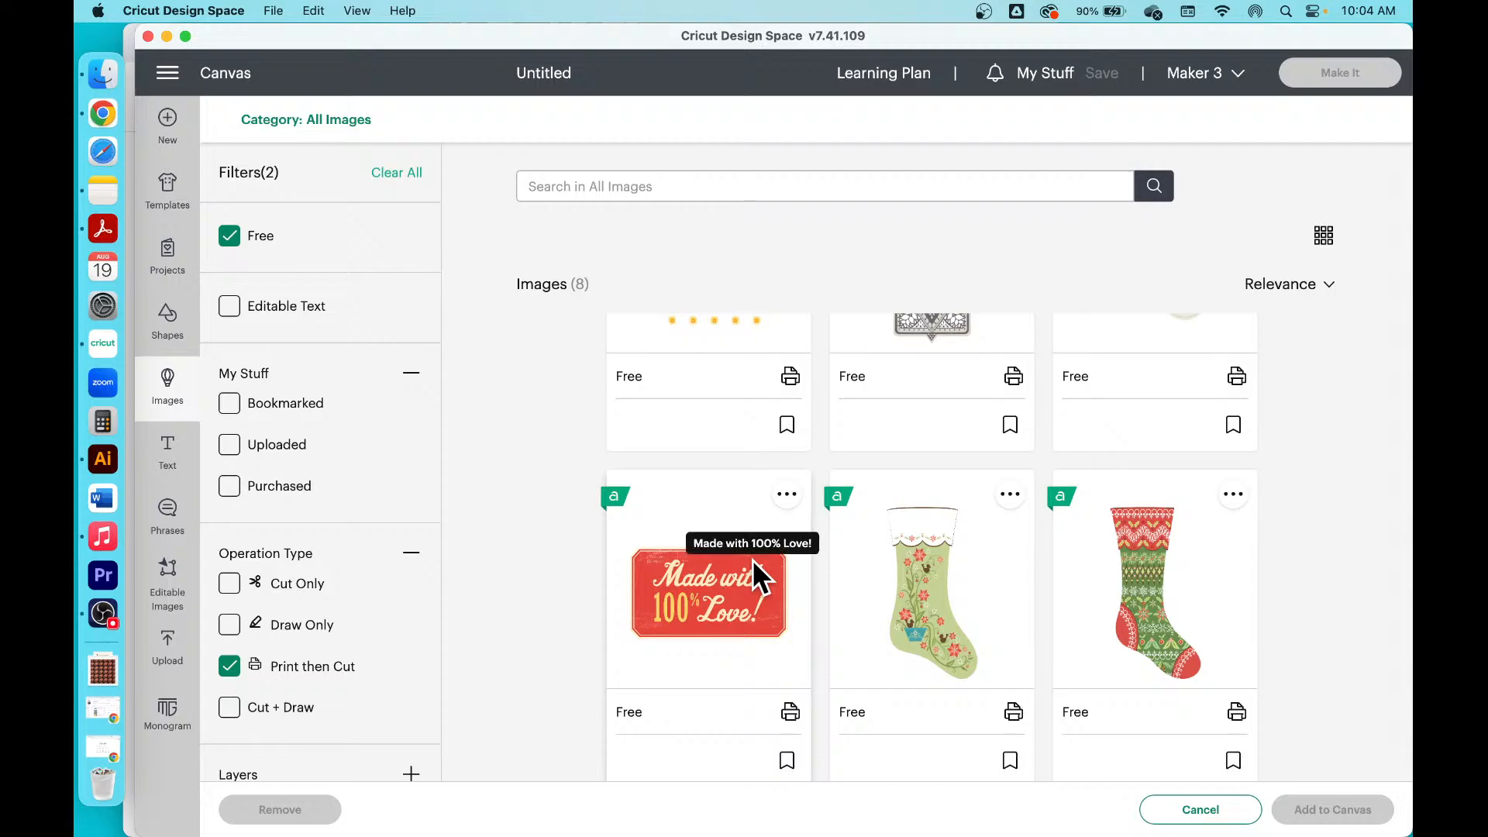
{"action": "left_click", "coordinate": [678, 612]}
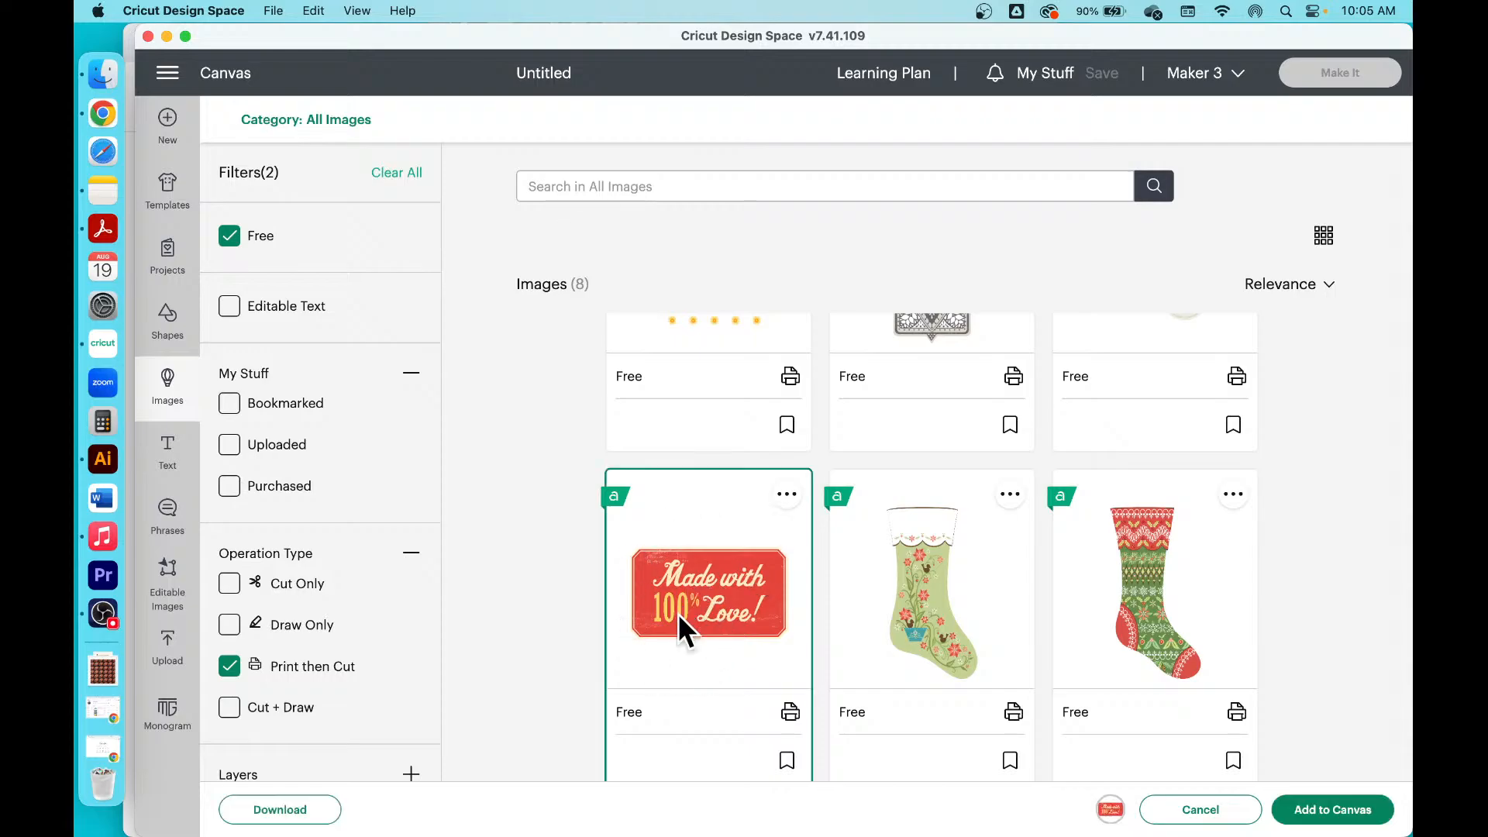
{"action": "scroll", "coordinate": [677, 612], "scroll_direction": "down", "scroll_amount": 1}
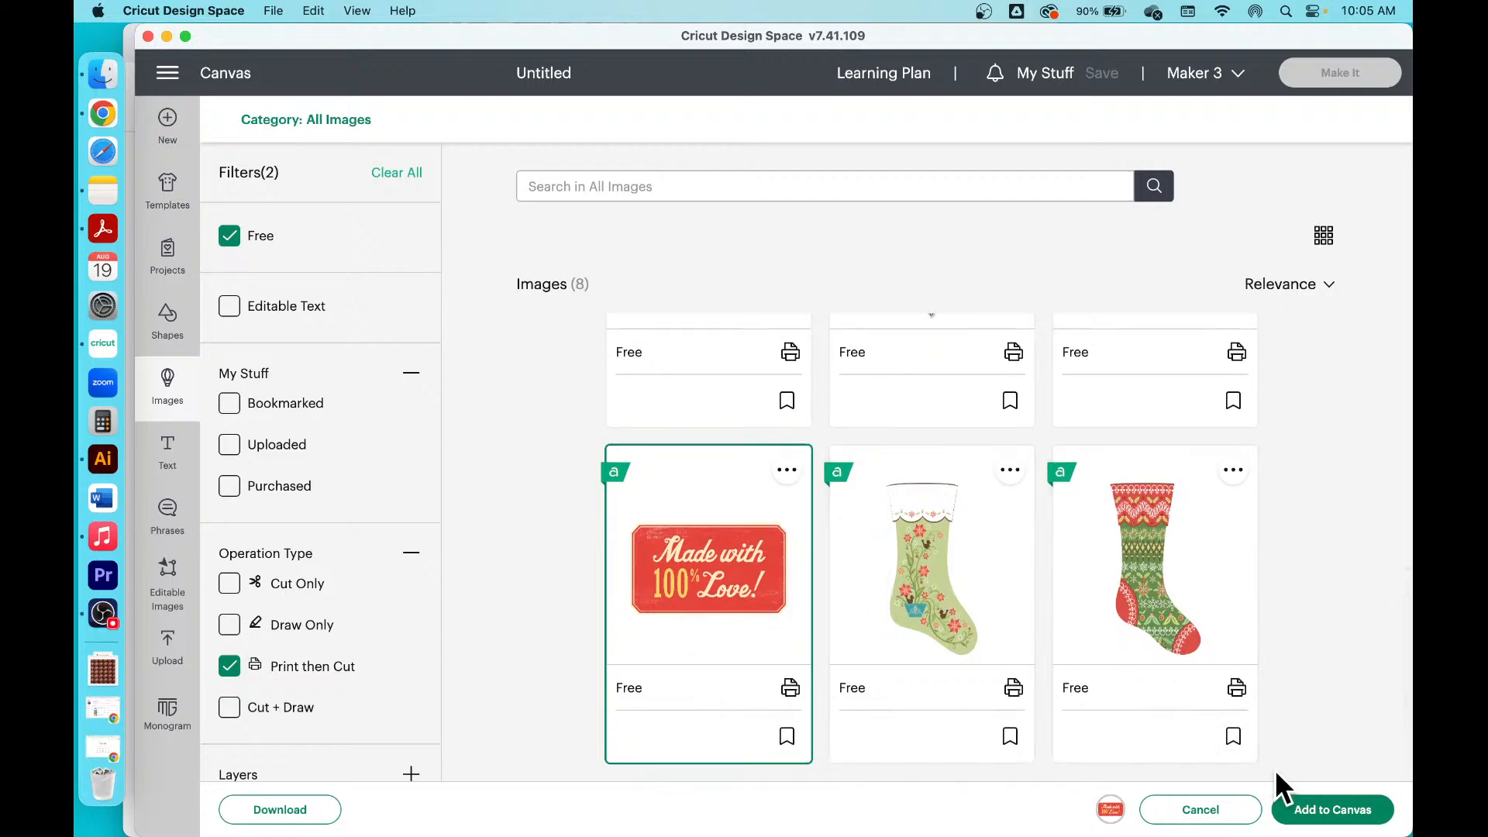
{"action": "left_click", "coordinate": [1307, 809]}
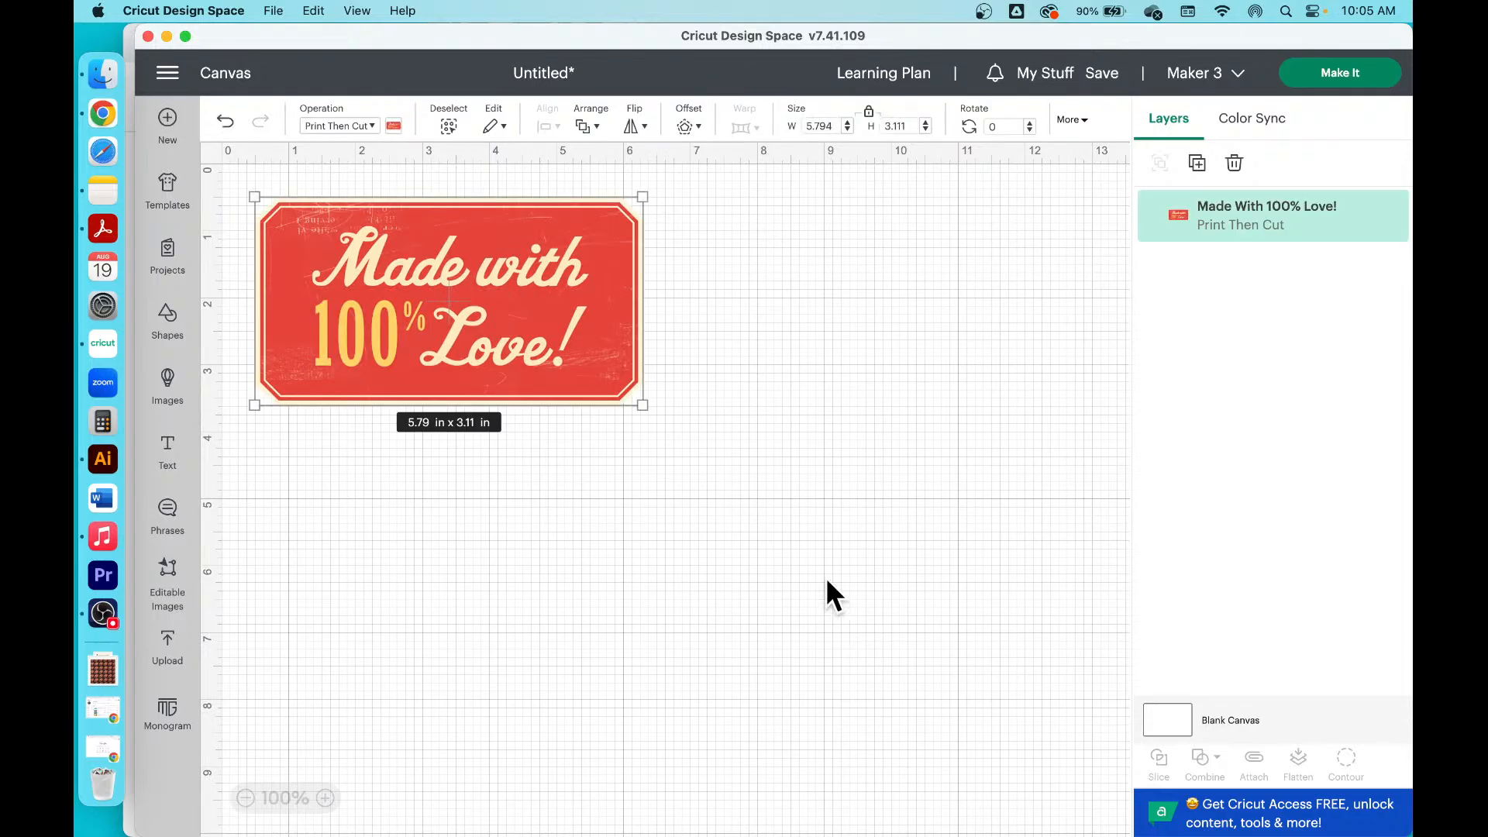
Step: Move the label toward the middle of the canvas and review its available operation types without changing the current one
{"action": "left_click_drag", "start_coordinate": [481, 335], "coordinate": [632, 454]}
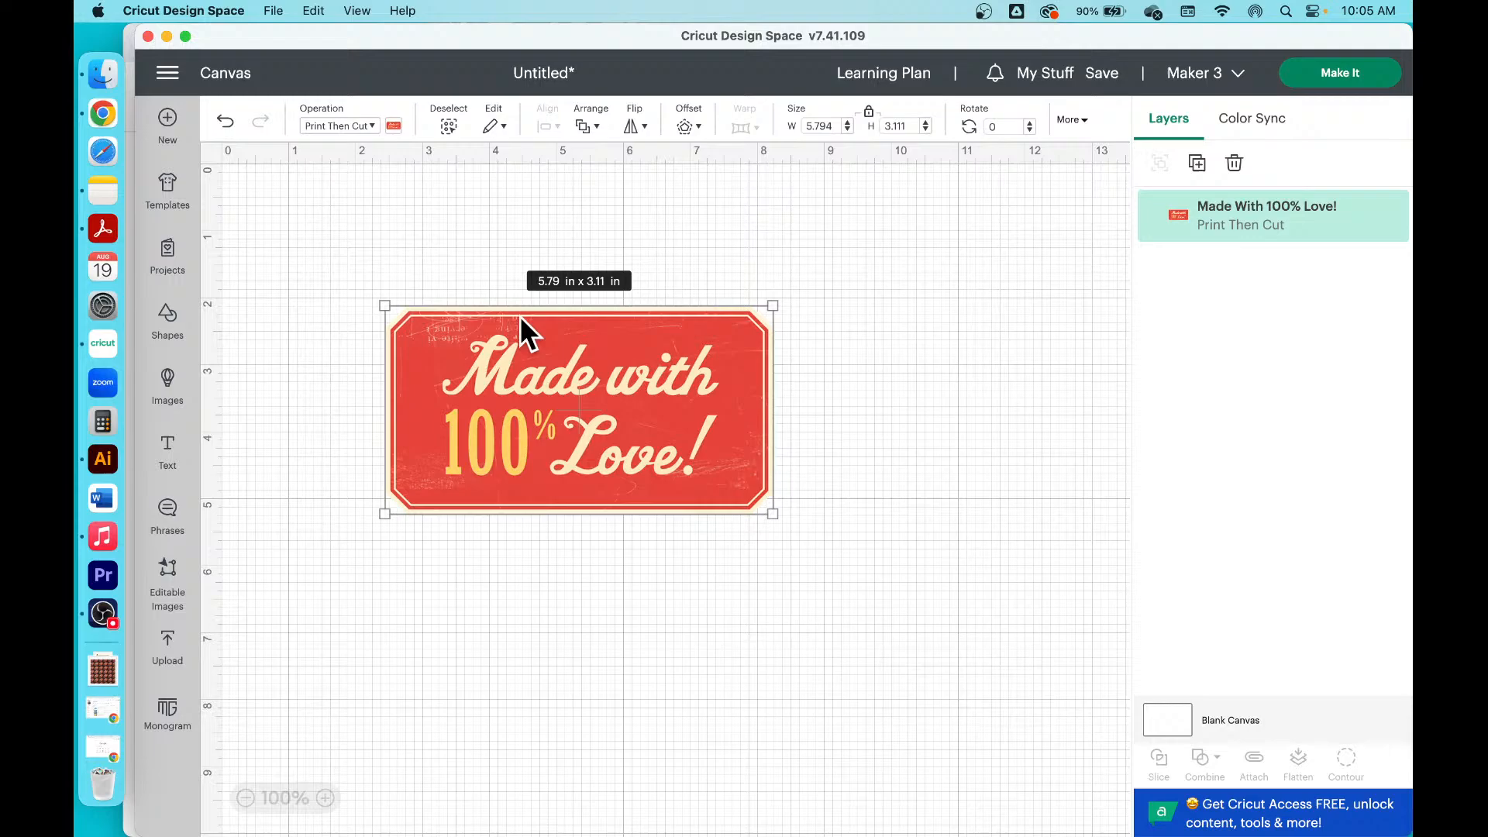
{"action": "left_click", "coordinate": [376, 128]}
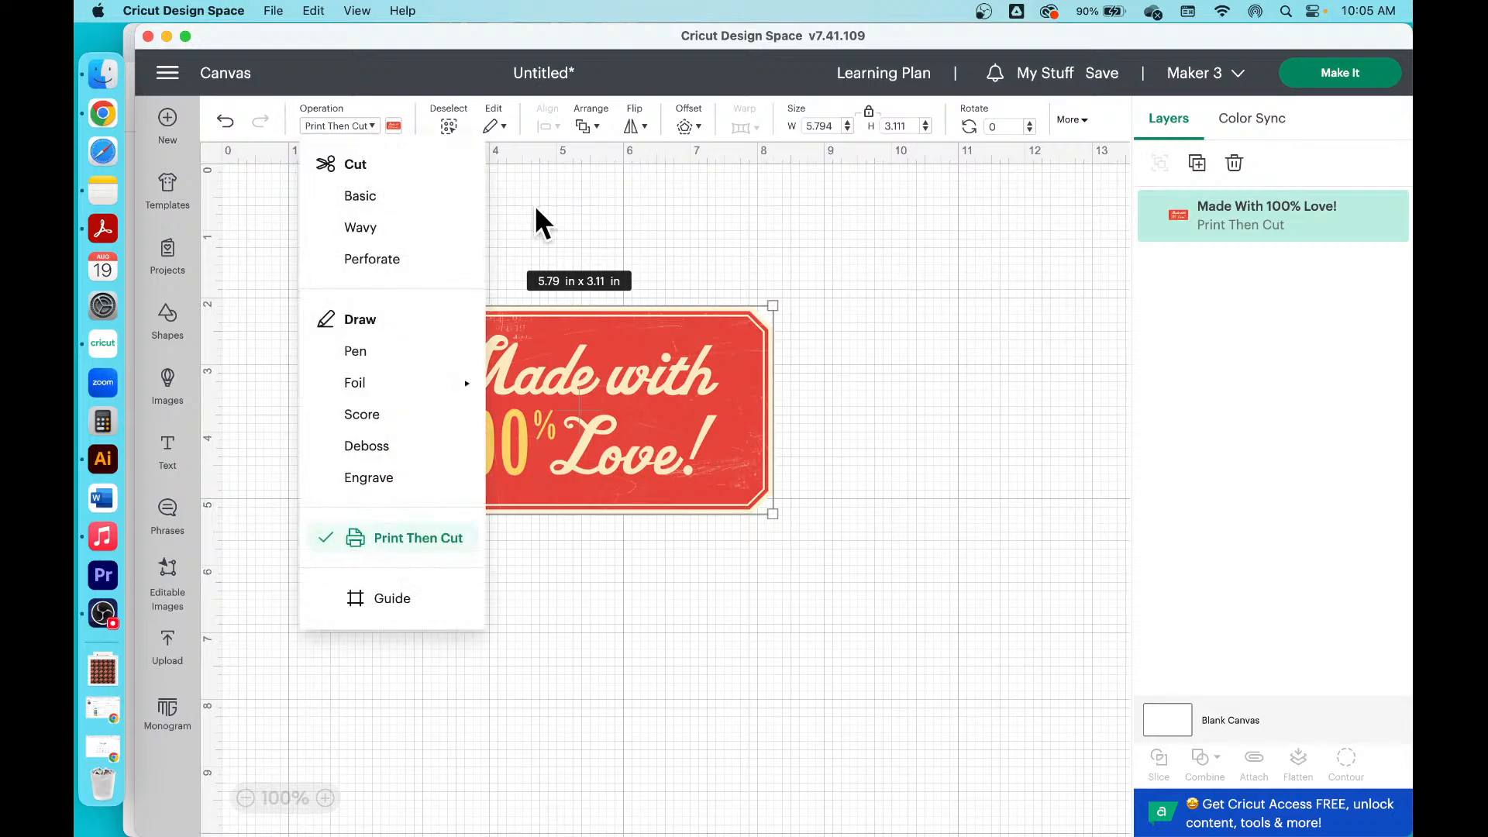
{"action": "left_click", "coordinate": [671, 343]}
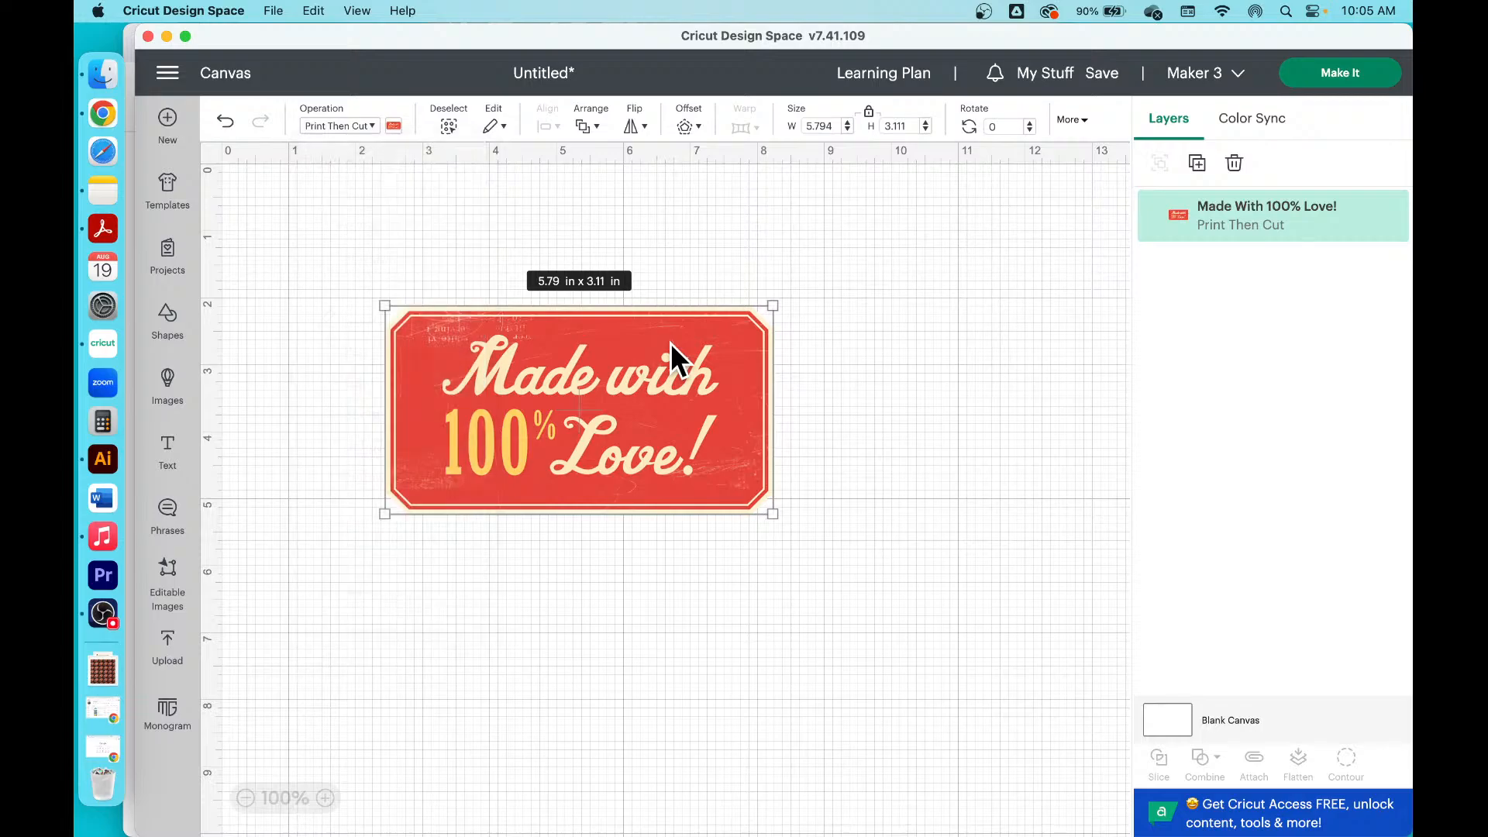
Step: Paste a copy of the label and spread the two labels apart, one above the other
{"action": "key", "text": "super+v"}
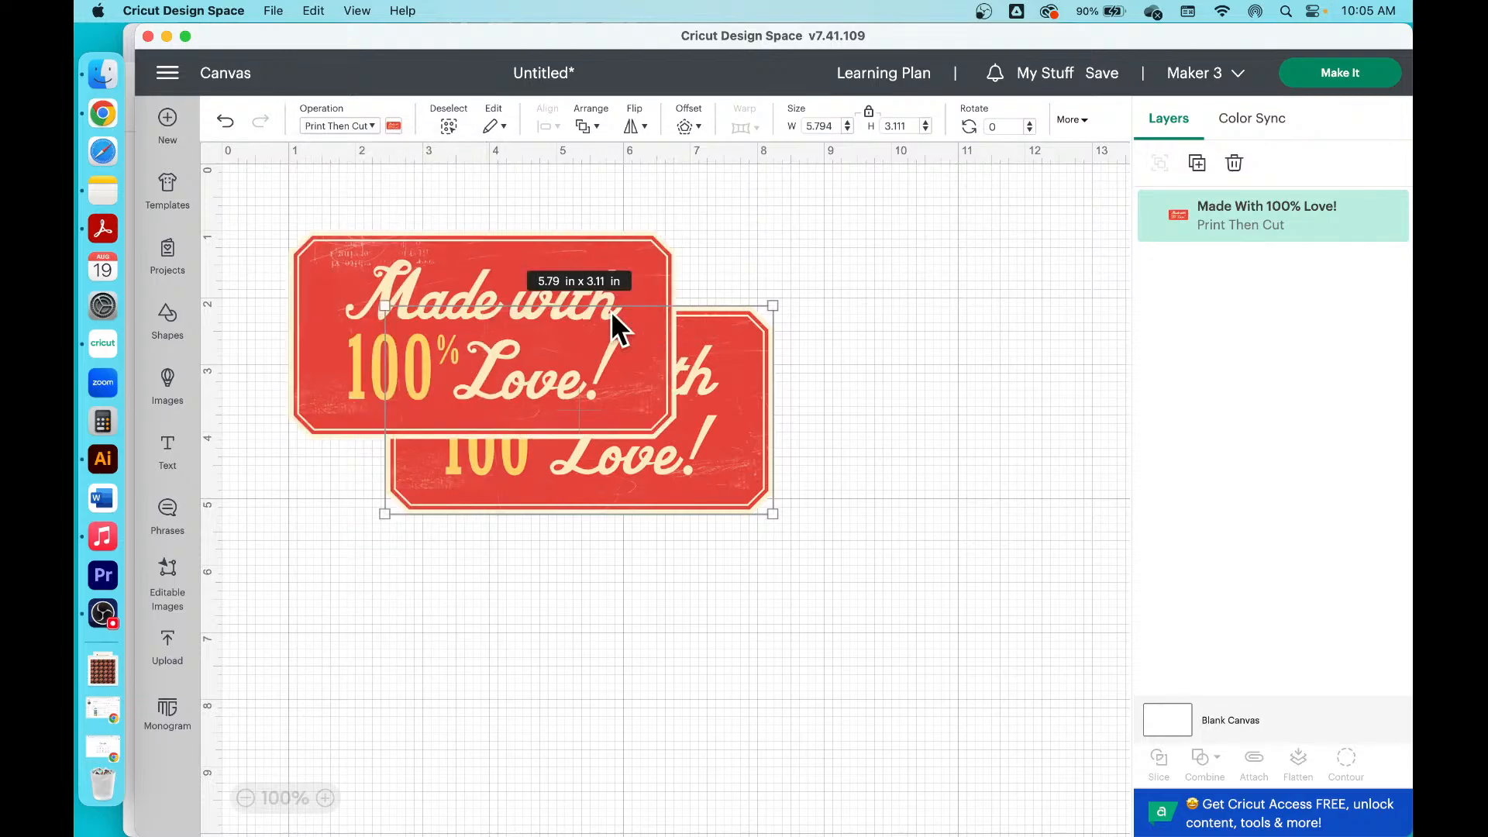
{"action": "left_click_drag", "start_coordinate": [537, 291], "coordinate": [831, 546]}
{"action": "left_click_drag", "start_coordinate": [670, 375], "coordinate": [653, 318]}
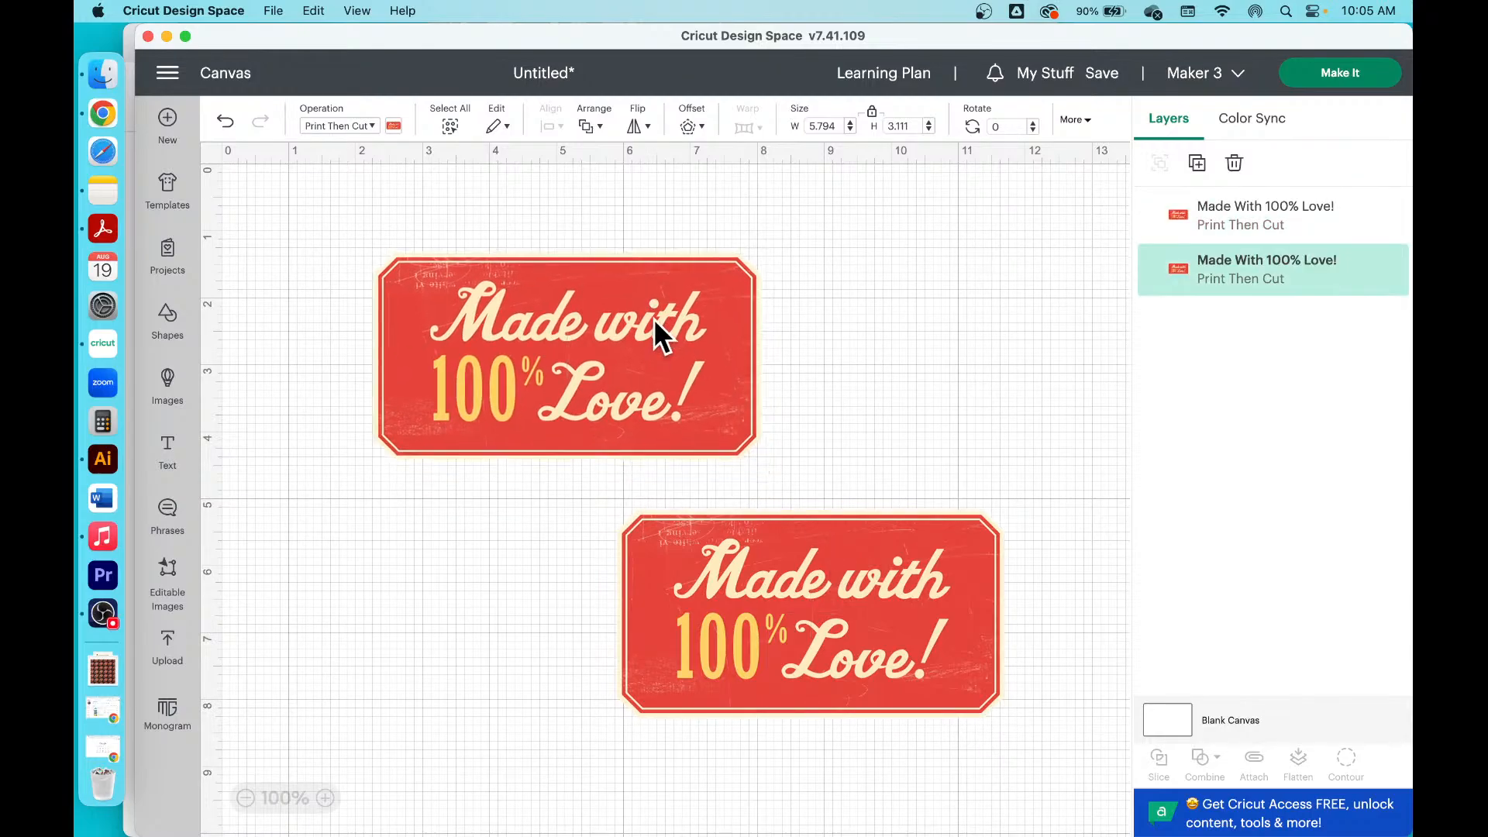
Step: Set the upper label's operation to Basic Cut, and delete that label from the canvas
{"action": "left_click", "coordinate": [369, 126]}
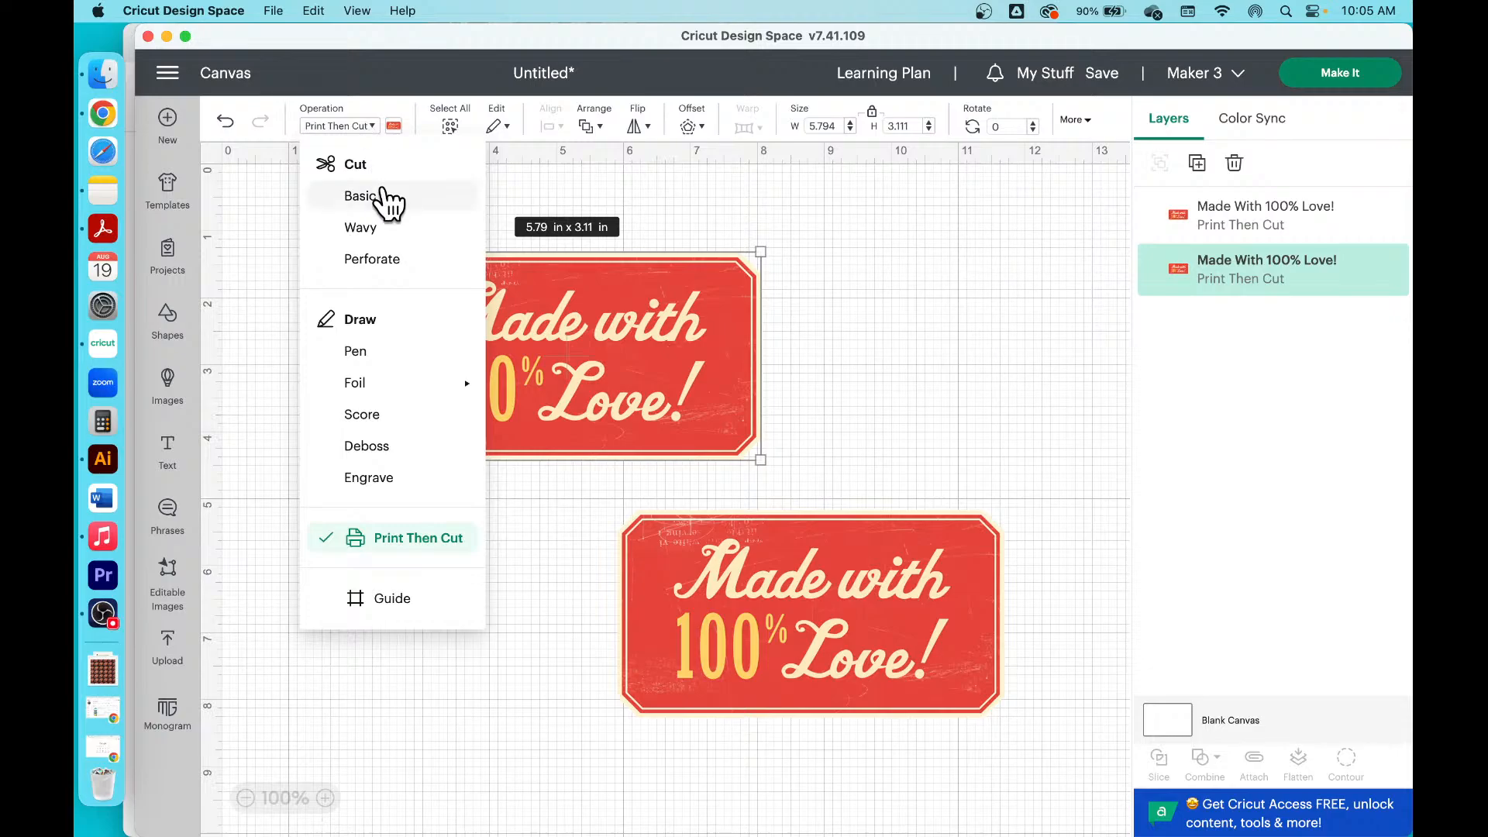
{"action": "left_click", "coordinate": [385, 200]}
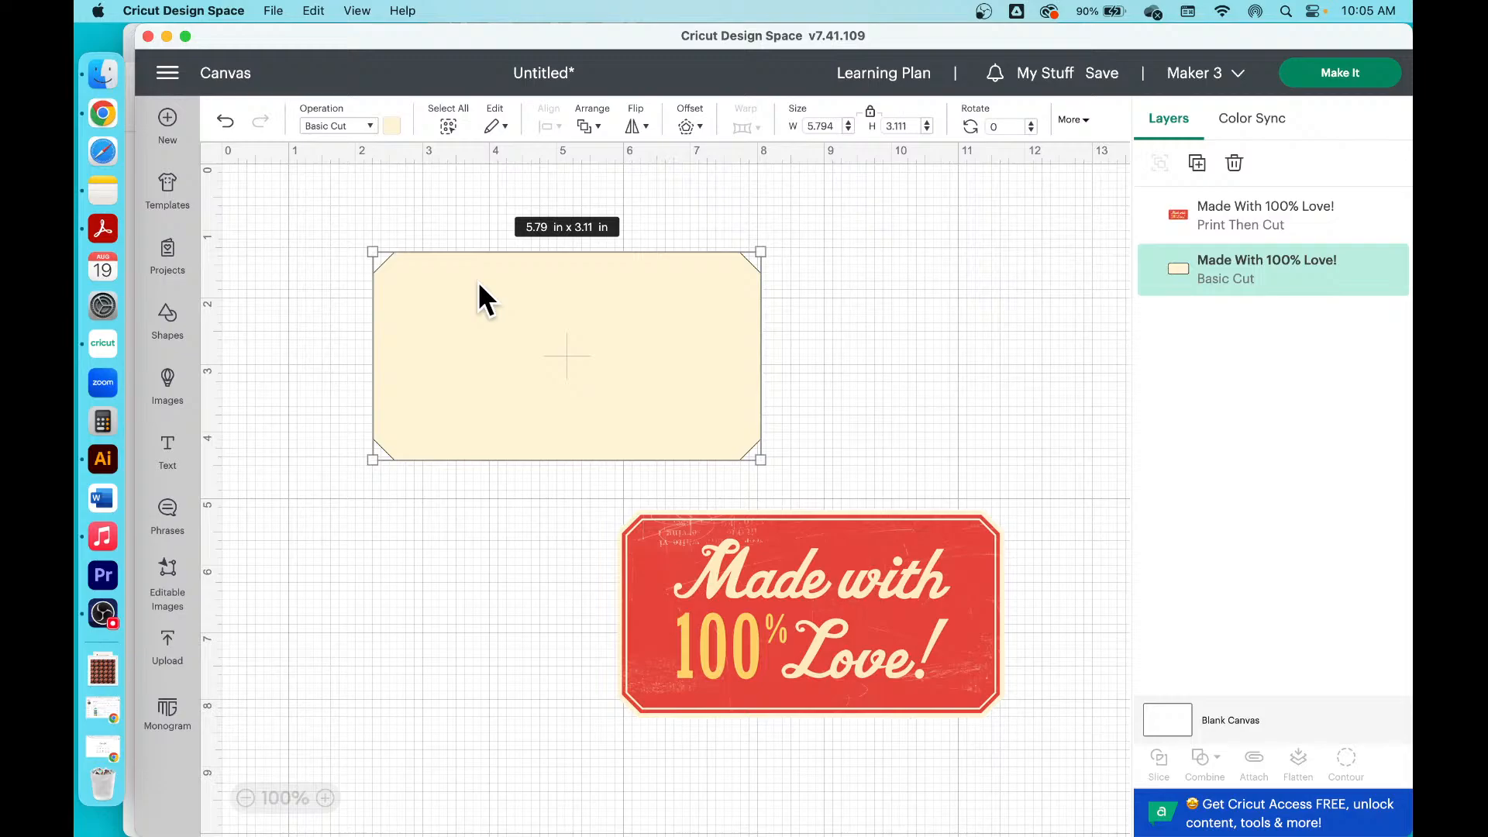
{"action": "key", "text": "Delete"}
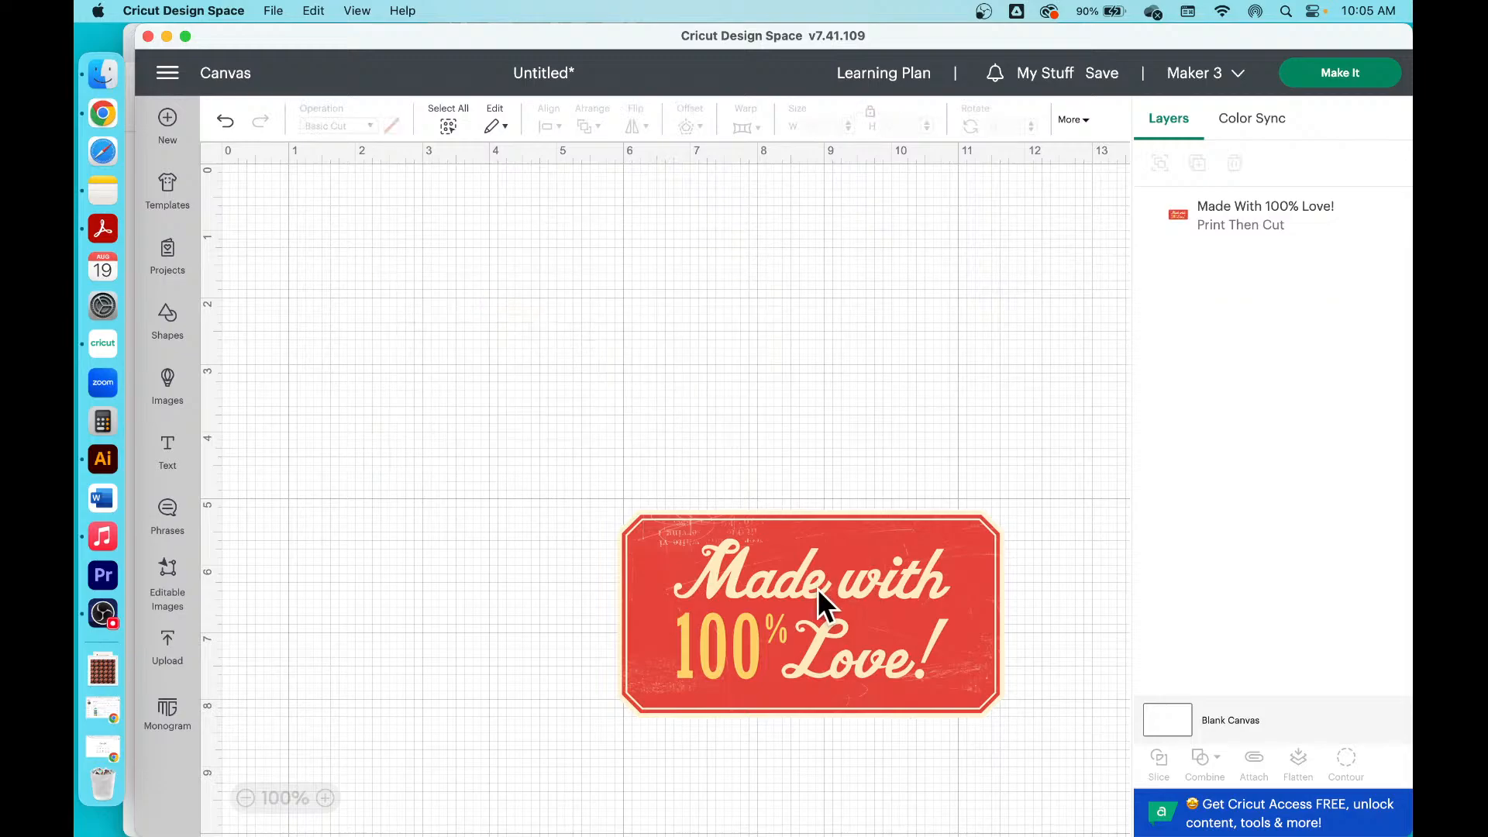
Step: Move the remaining label higher on the canvas and prepare it for making with the 8.5 in x 11 in (Letter) material size
{"action": "left_click_drag", "start_coordinate": [817, 588], "coordinate": [718, 364]}
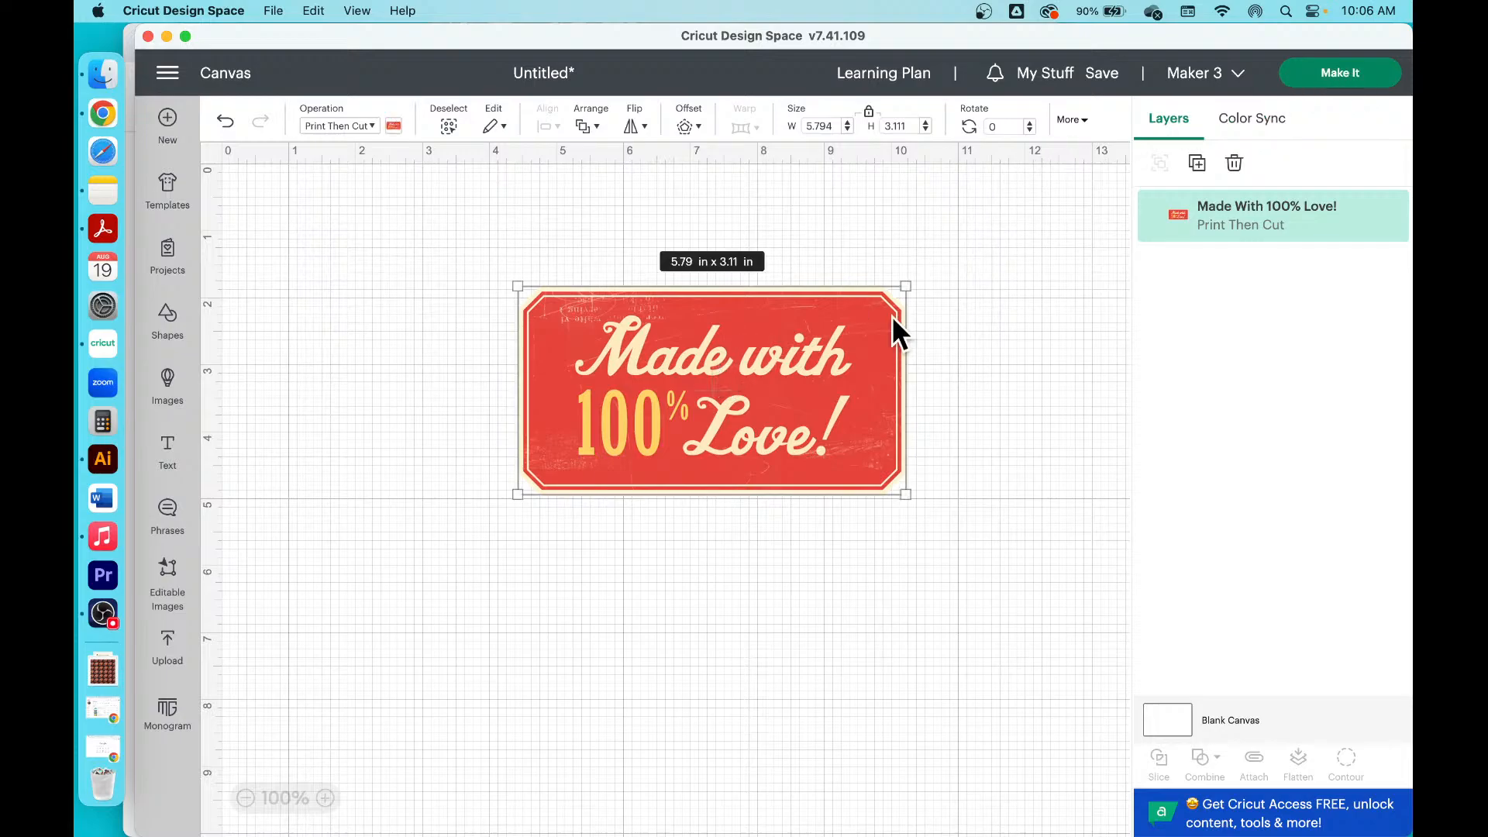
{"action": "left_click", "coordinate": [1306, 83]}
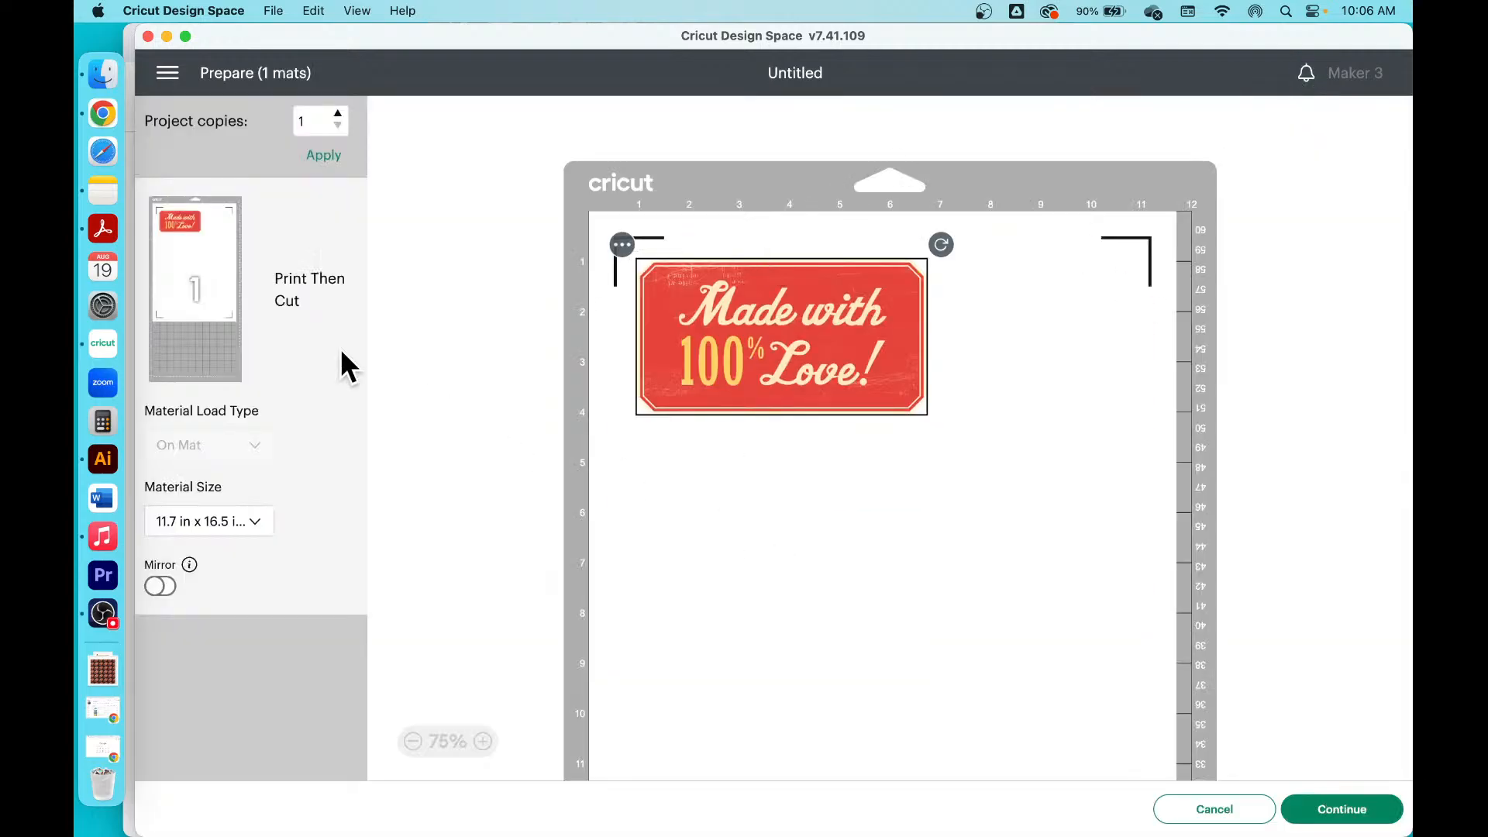
{"action": "left_click", "coordinate": [243, 527]}
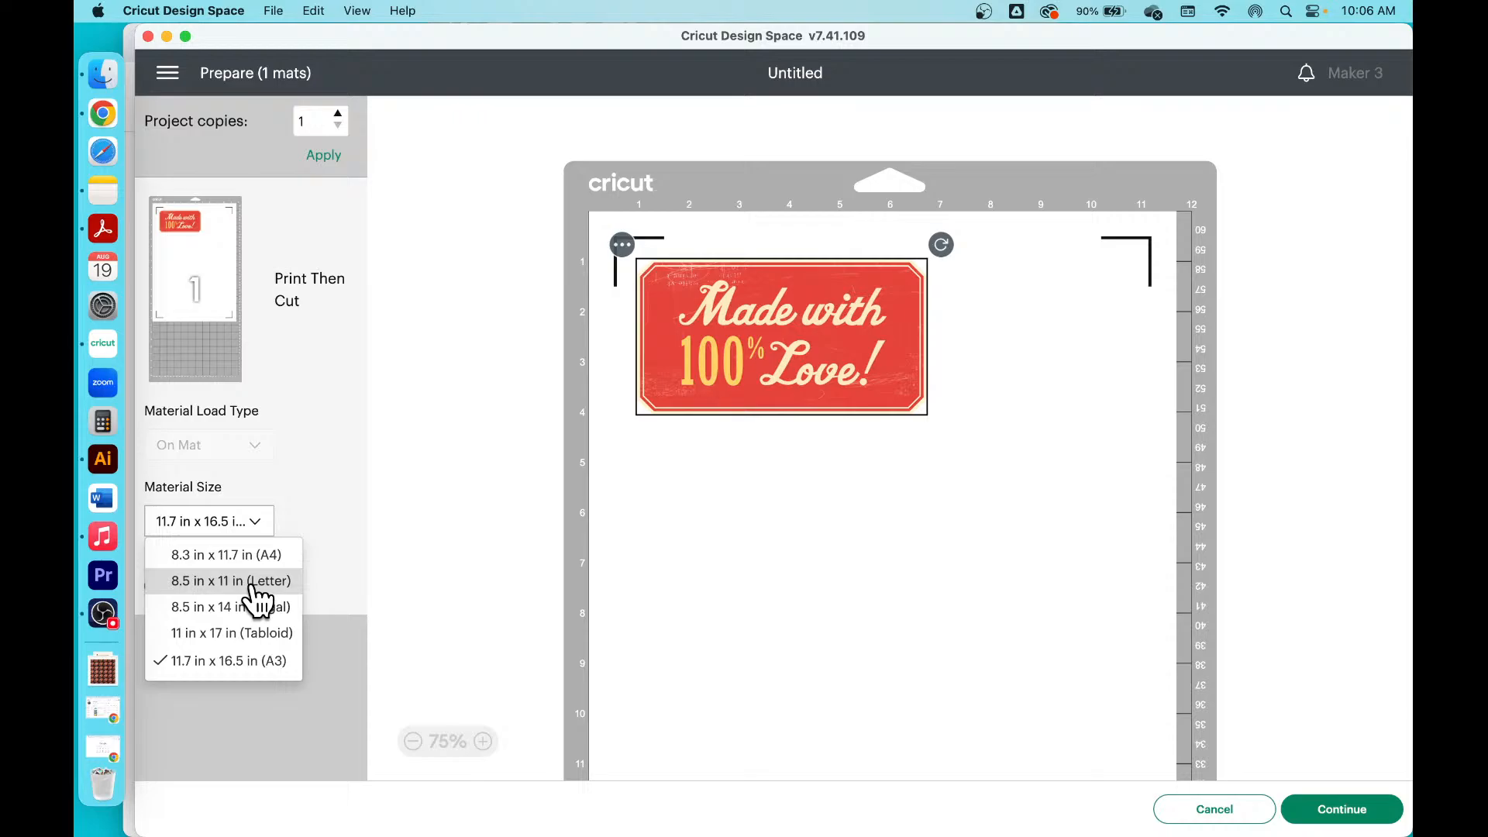
{"action": "left_click", "coordinate": [255, 581]}
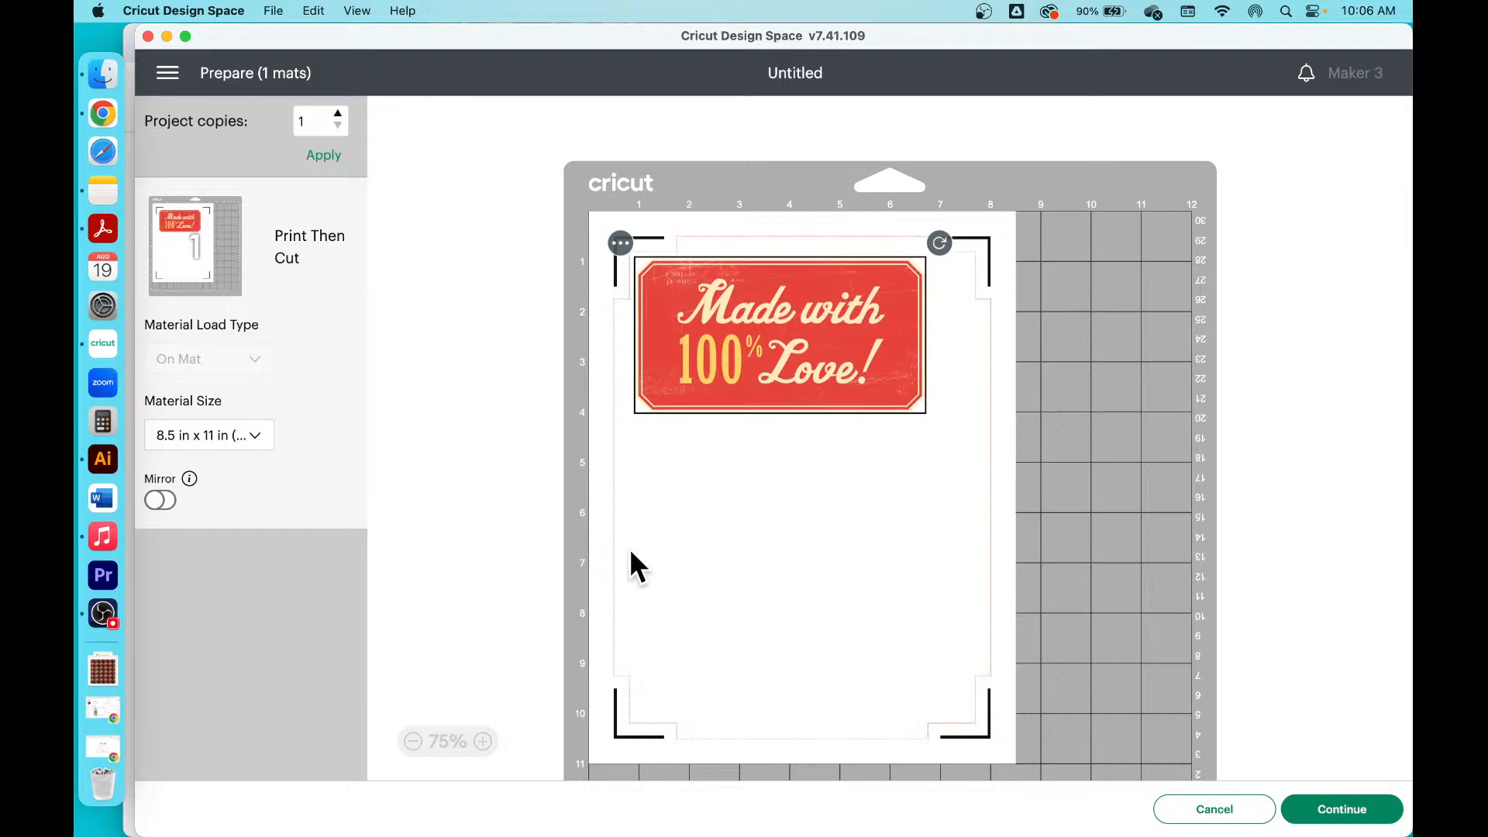
Step: Try the label at lower positions on the Letter-size mat page, and return to the canvas without continuing
{"action": "scroll", "coordinate": [633, 550], "scroll_direction": "down", "scroll_amount": 2}
{"action": "scroll", "coordinate": [633, 550], "scroll_direction": "down", "scroll_amount": 3}
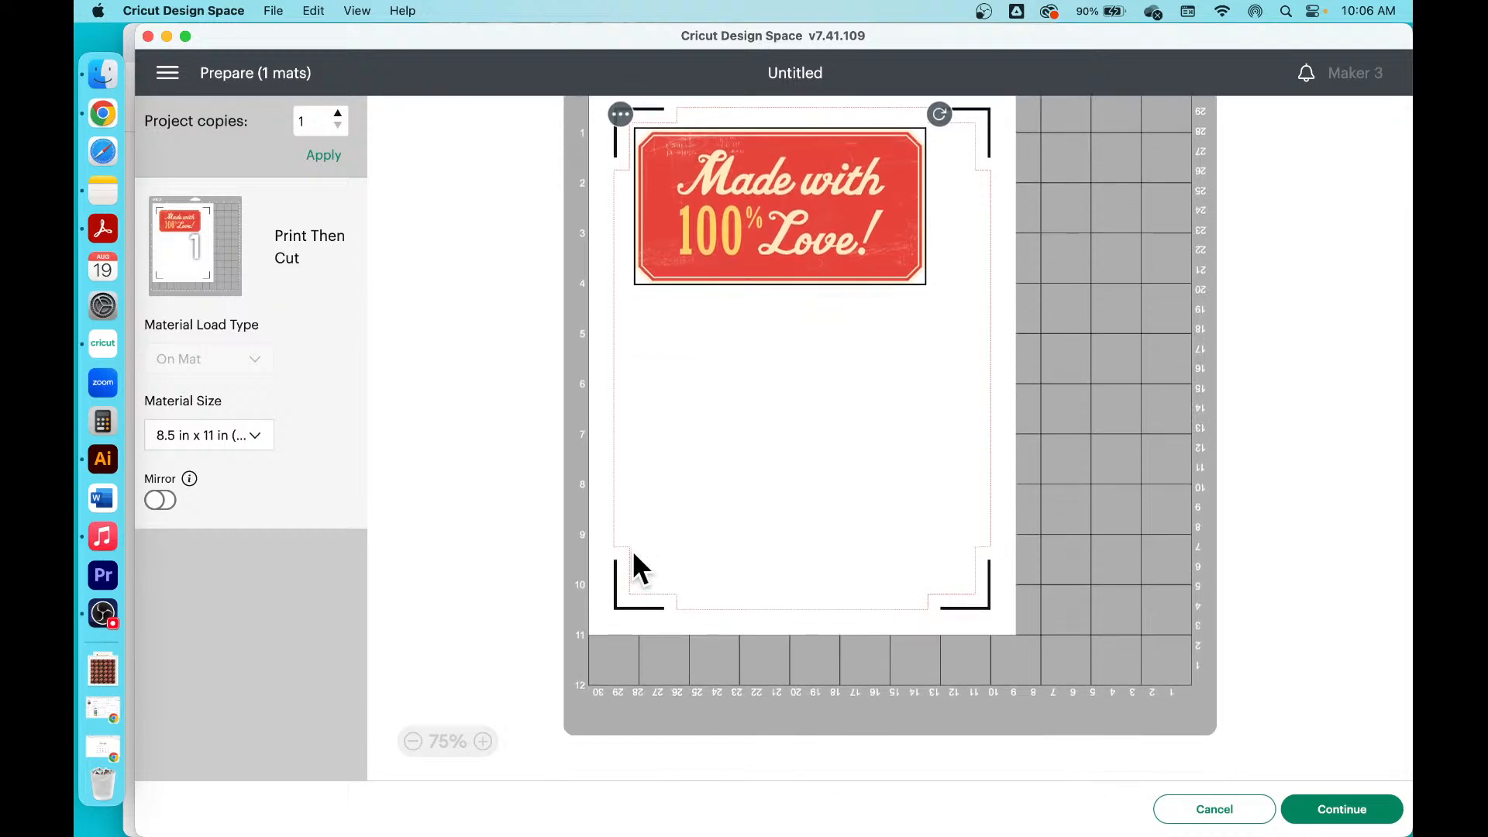
{"action": "scroll", "coordinate": [717, 457], "scroll_direction": "up", "scroll_amount": 2}
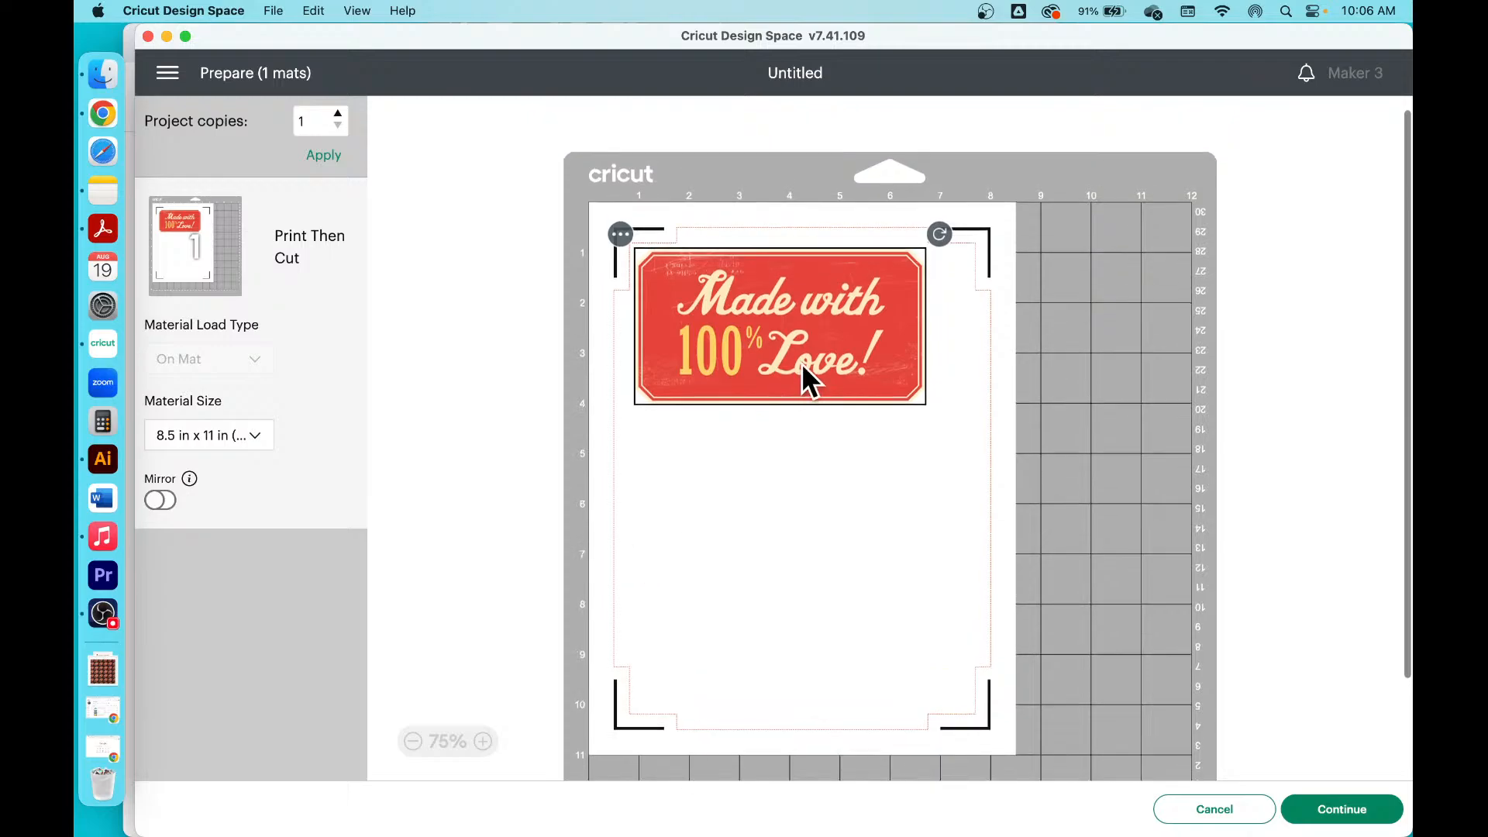
{"action": "left_click_drag", "start_coordinate": [792, 330], "coordinate": [761, 532]}
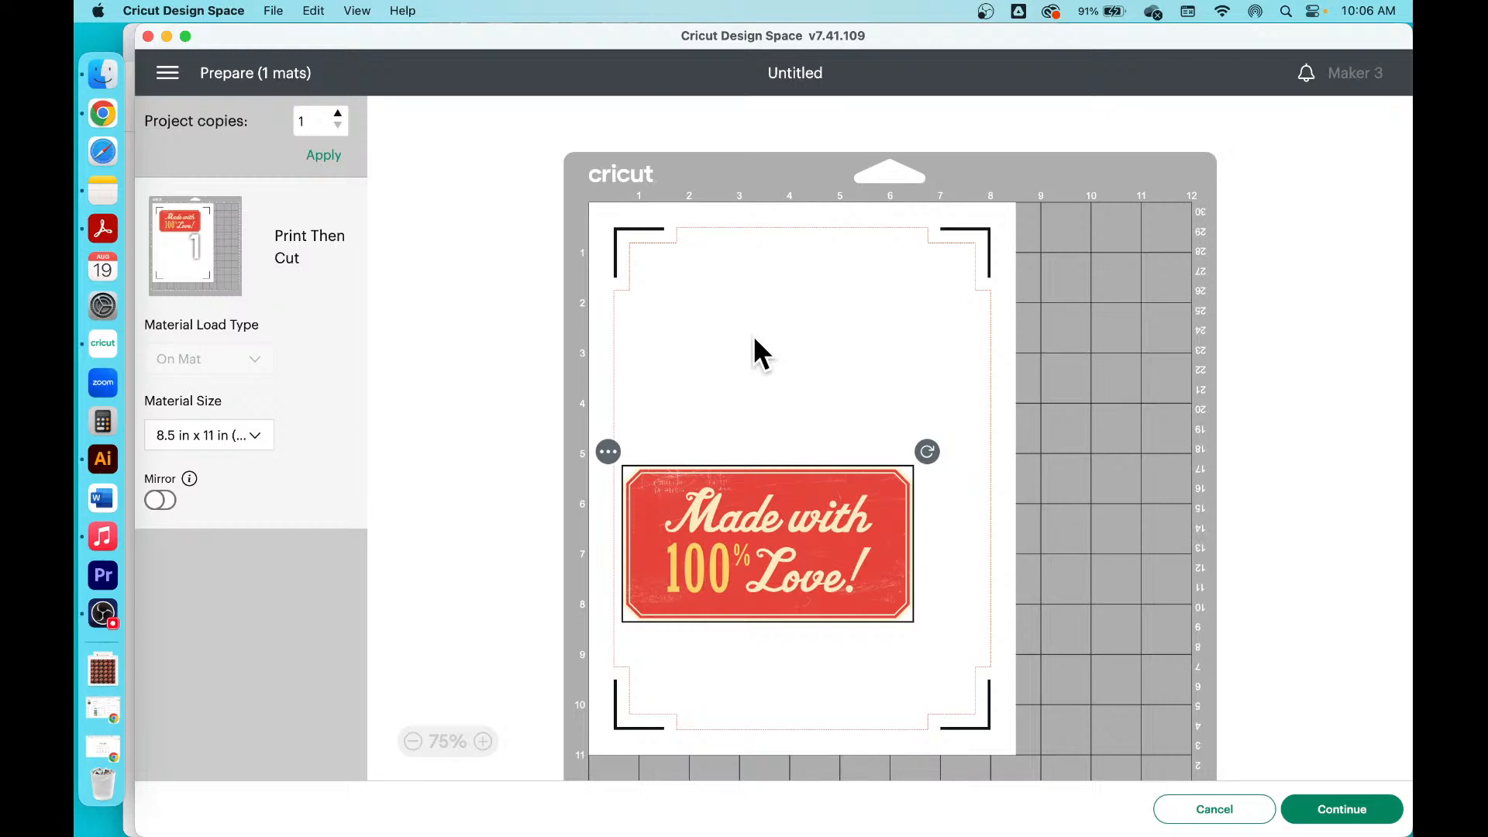
{"action": "left_click_drag", "start_coordinate": [761, 491], "coordinate": [767, 390]}
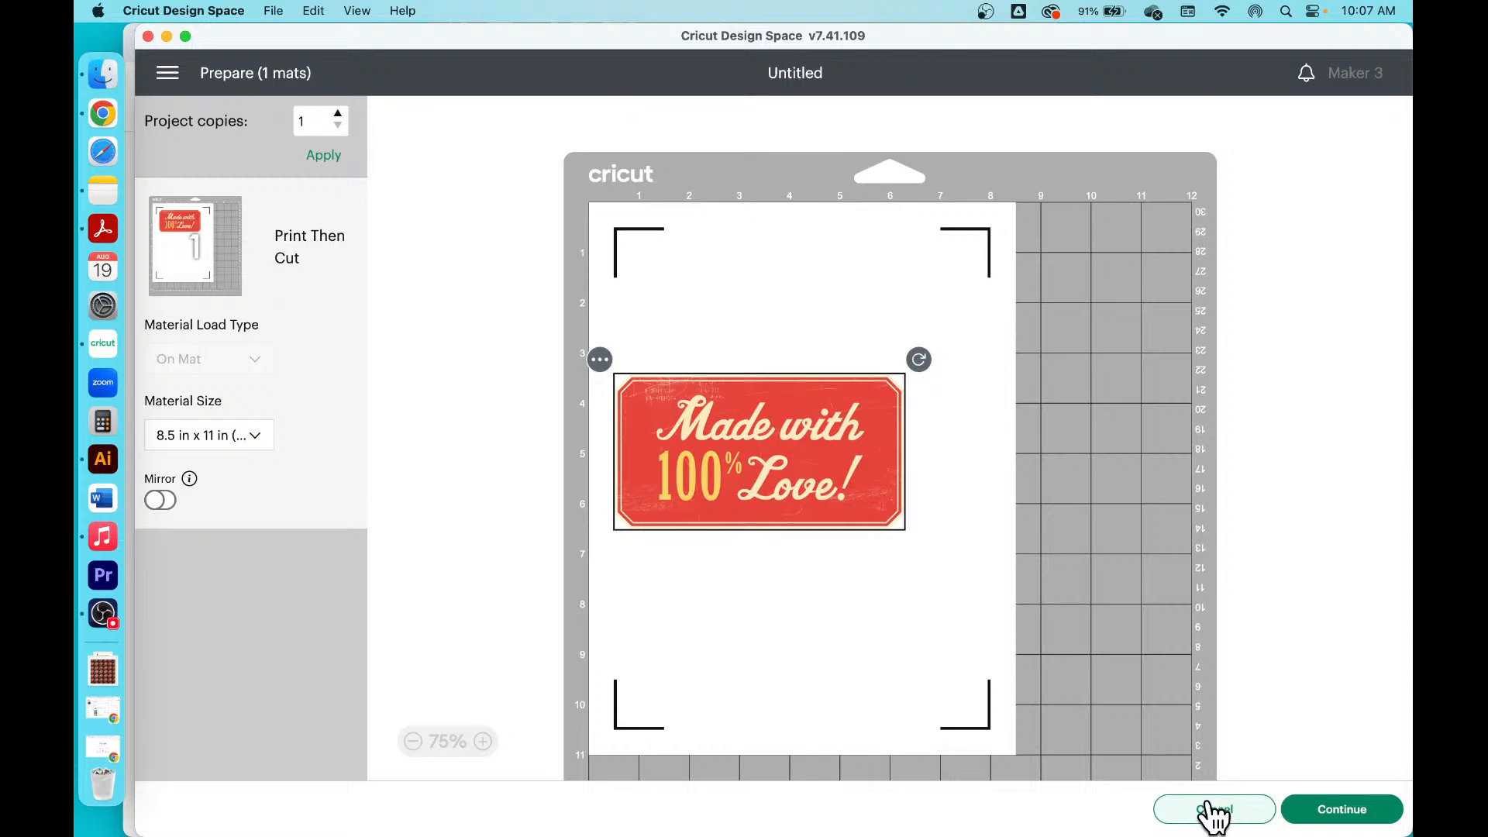
{"action": "left_click", "coordinate": [1213, 810]}
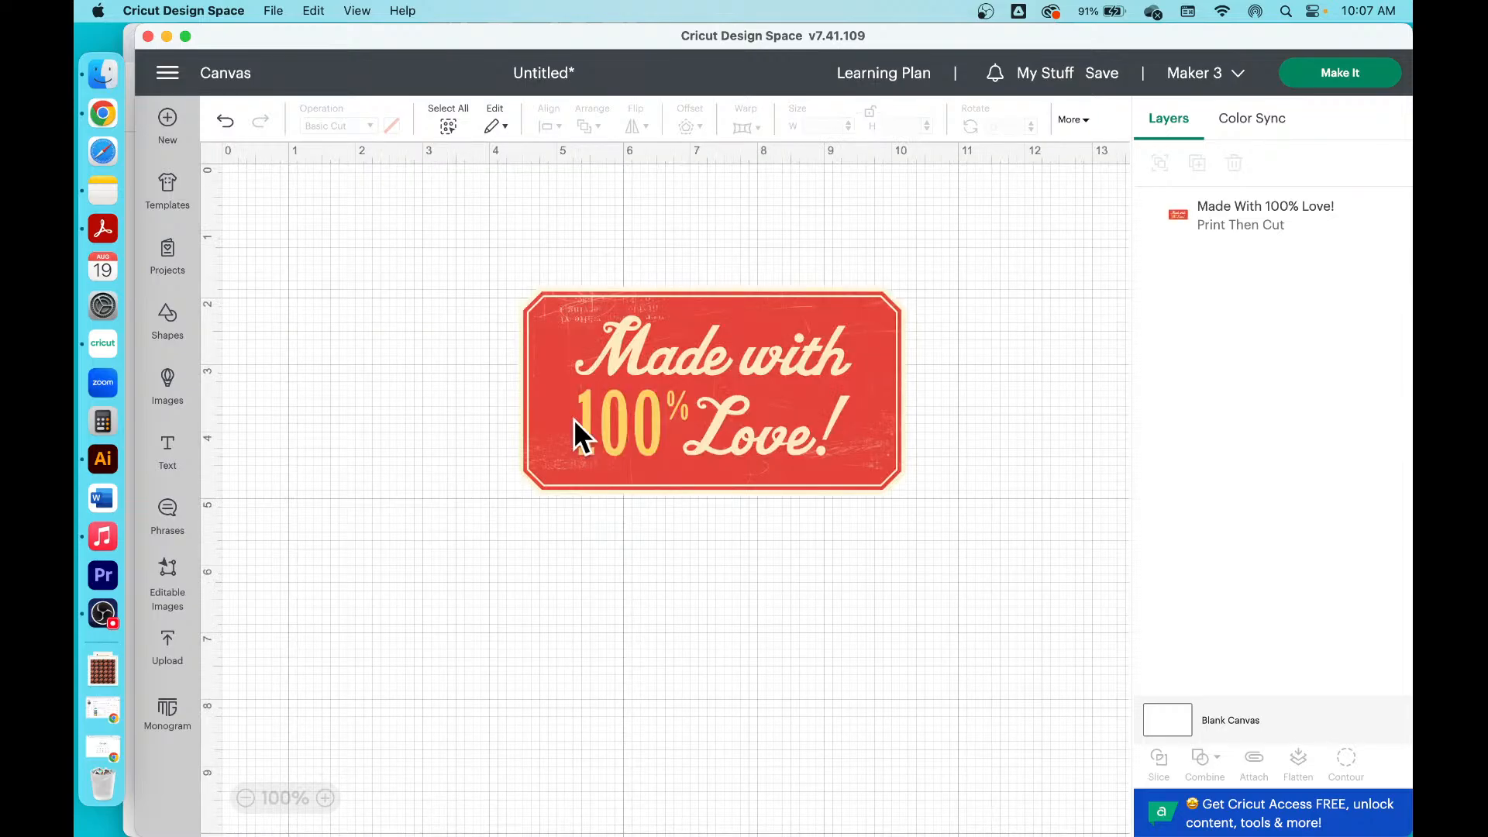
Step: Move the label toward the canvas origin and enlarge it proportionally to more than 12 in wide
{"action": "left_click", "coordinate": [577, 425]}
{"action": "left_click_drag", "start_coordinate": [780, 332], "coordinate": [563, 300]}
{"action": "left_click_drag", "start_coordinate": [723, 462], "coordinate": [1037, 659]}
{"action": "left_click_drag", "start_coordinate": [920, 550], "coordinate": [849, 506]}
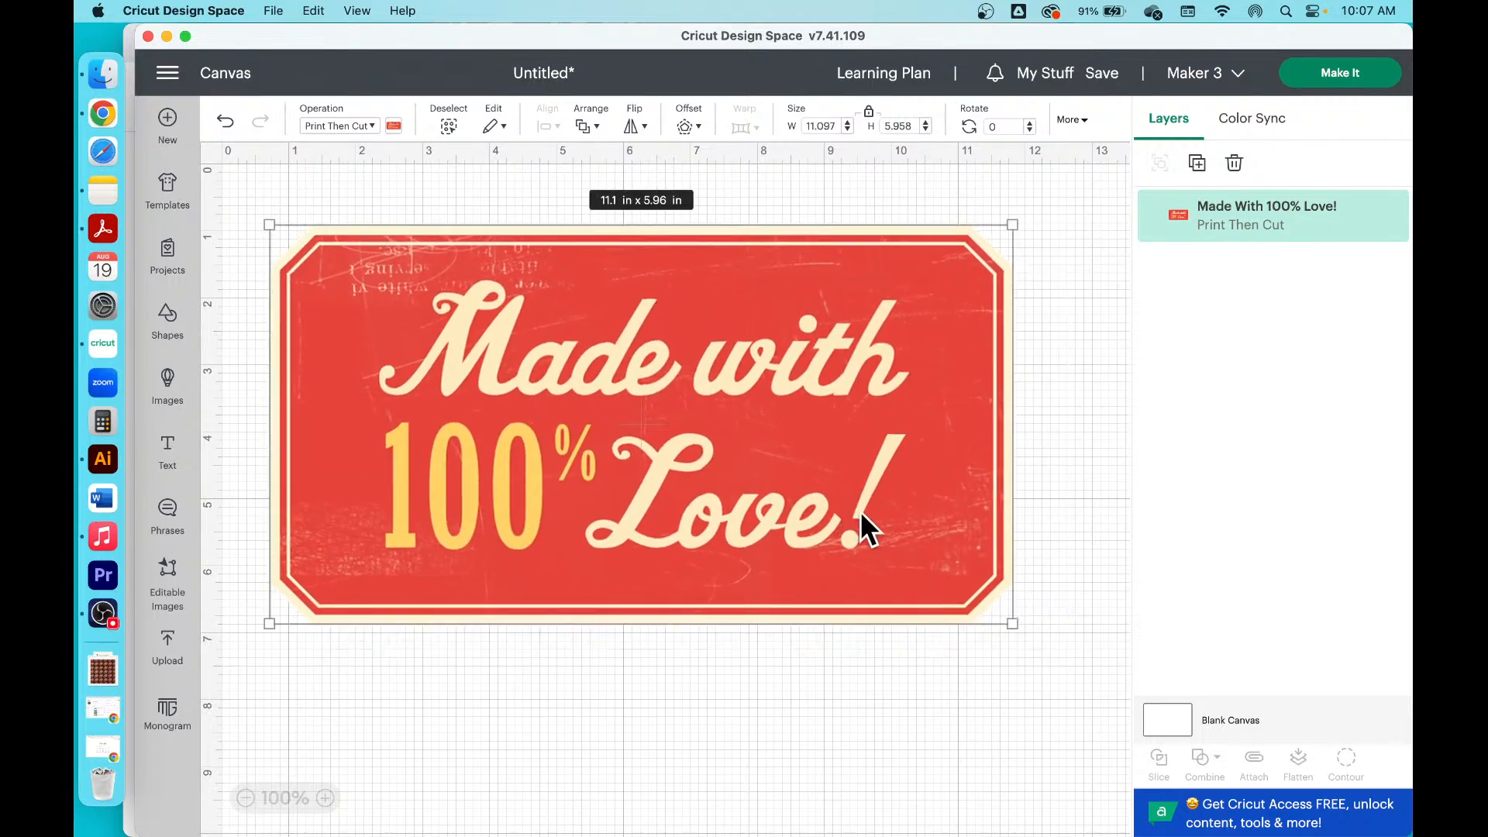
{"action": "left_click_drag", "start_coordinate": [1010, 622], "coordinate": [1077, 658]}
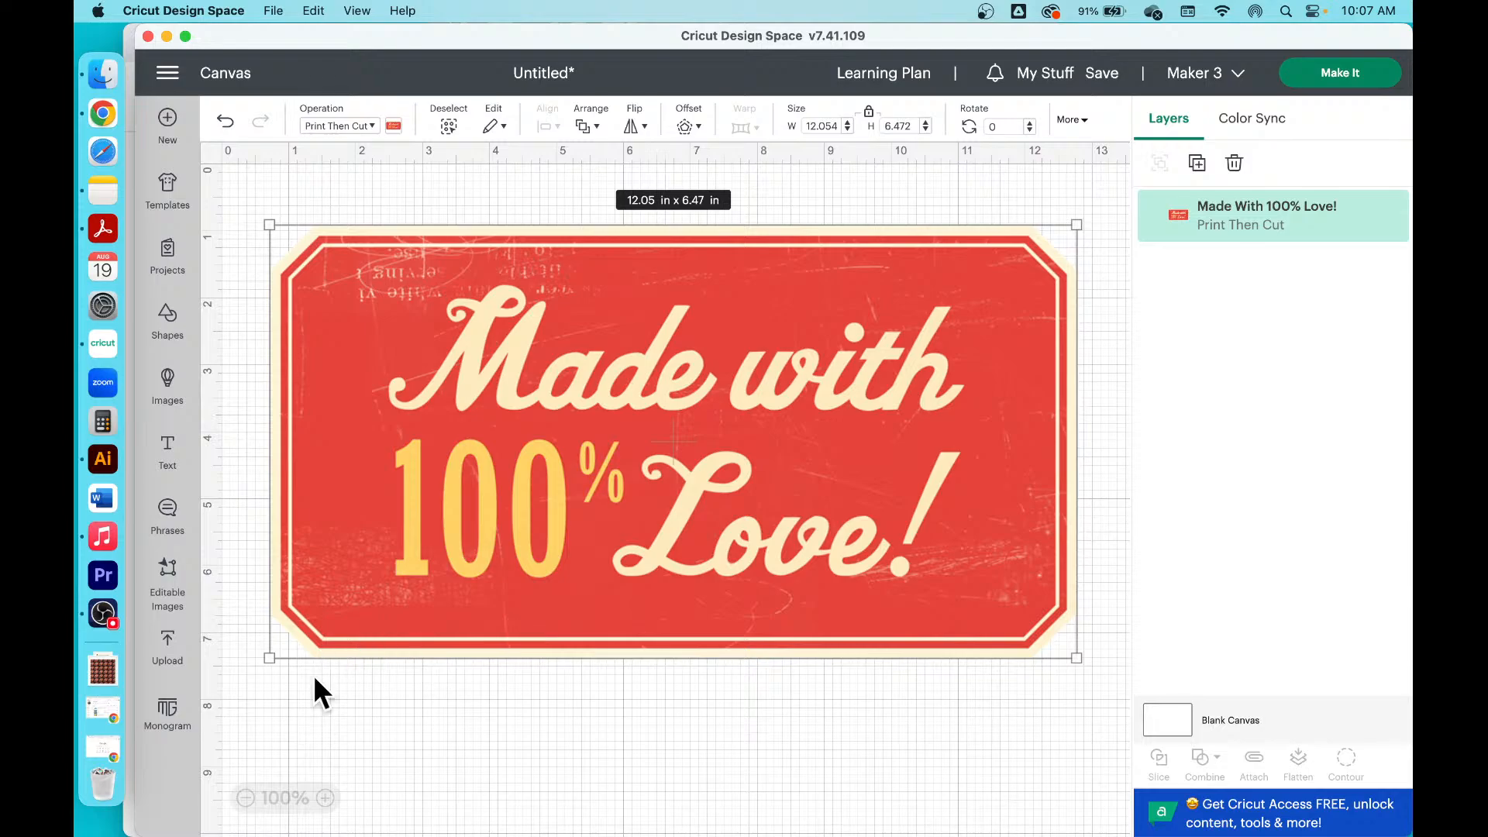
{"action": "left_click_drag", "start_coordinate": [268, 654], "coordinate": [250, 705]}
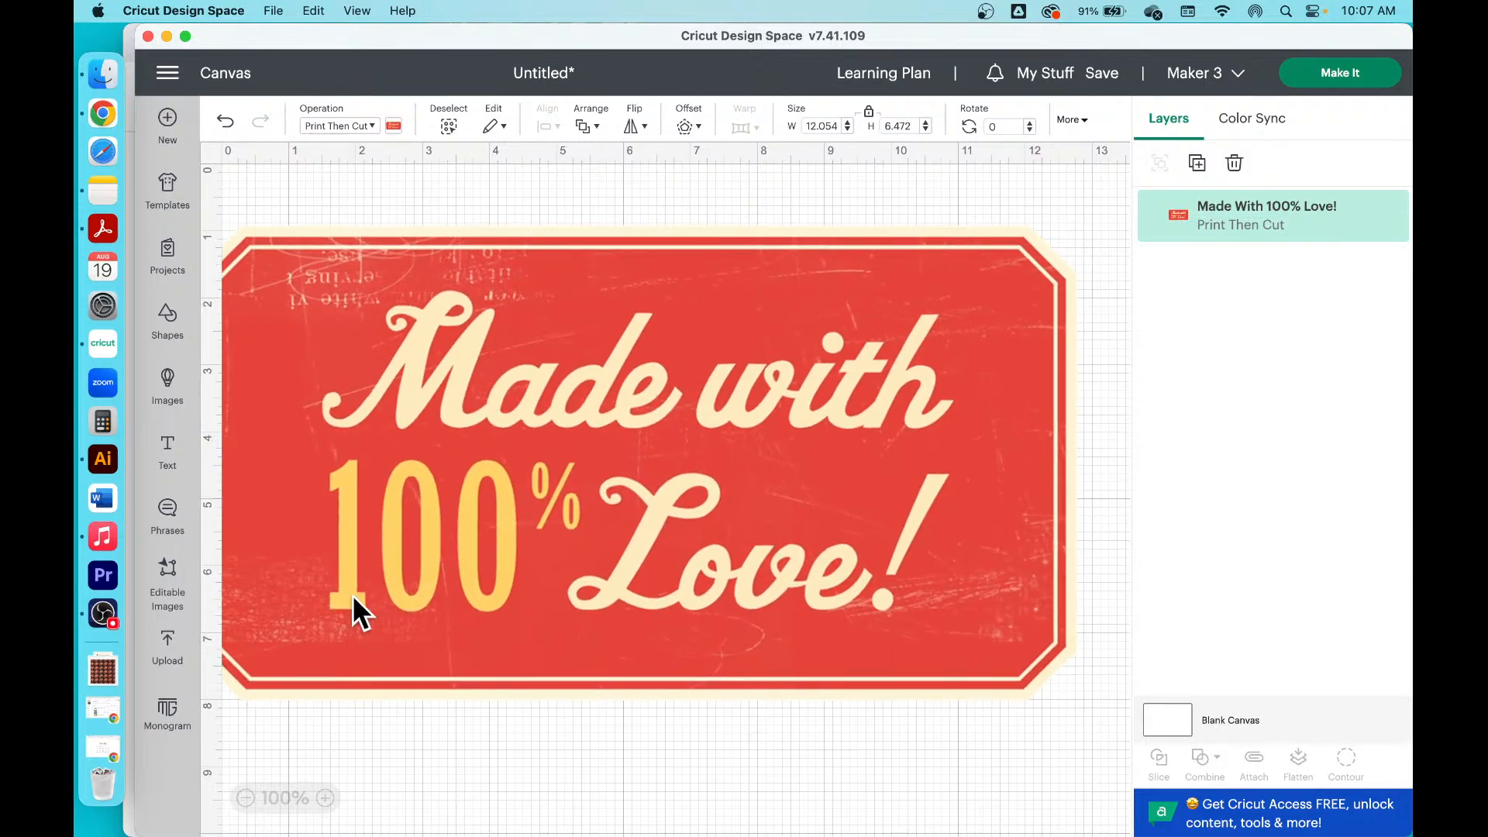
Step: Open the mat preparation for the enlarged label and inspect how it fits the 11.7 in x 16.5 in page
{"action": "left_click", "coordinate": [1365, 81]}
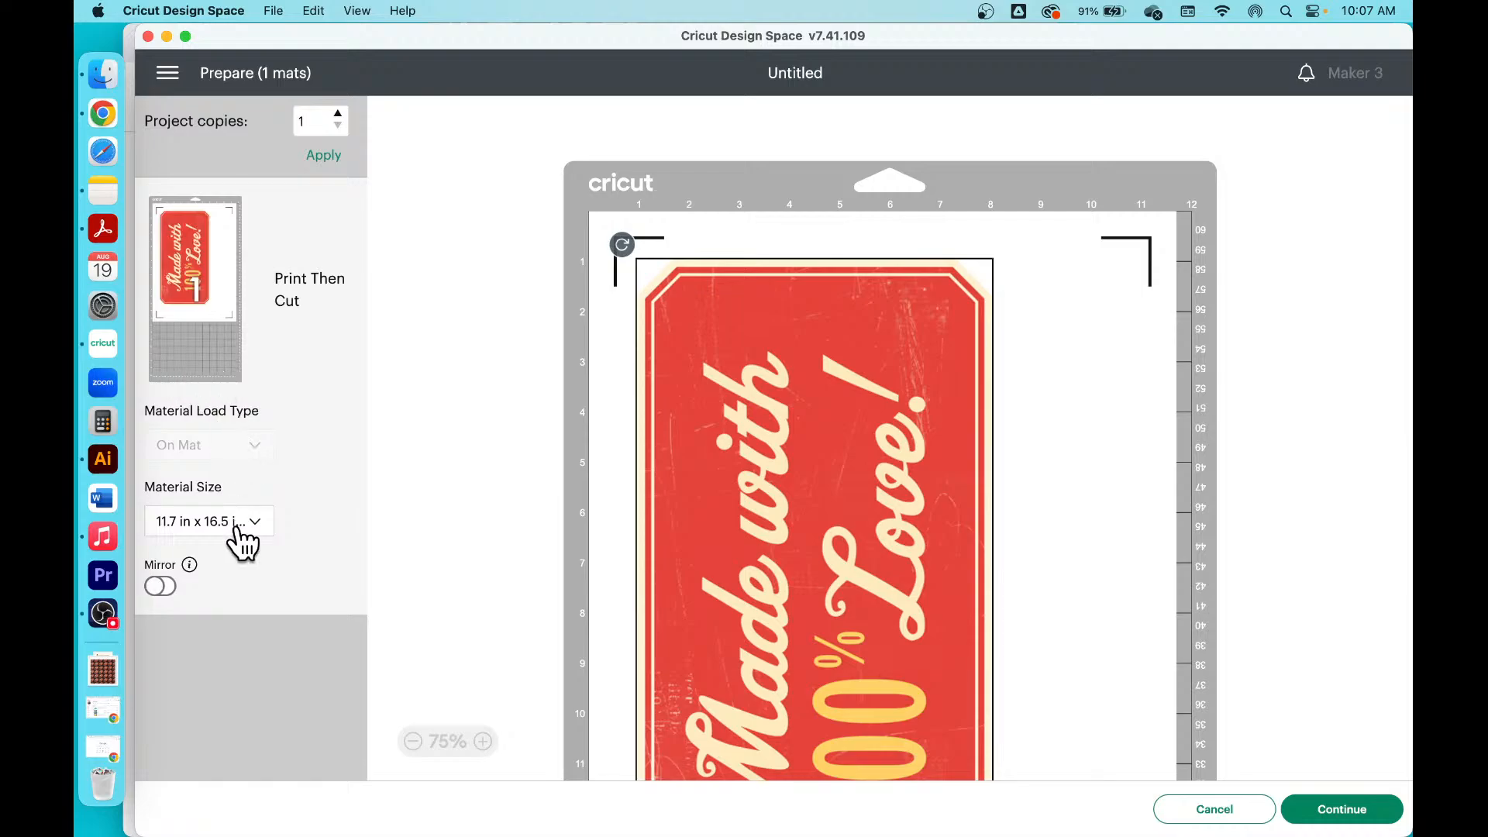
{"action": "scroll", "coordinate": [671, 457], "scroll_direction": "down", "scroll_amount": 1}
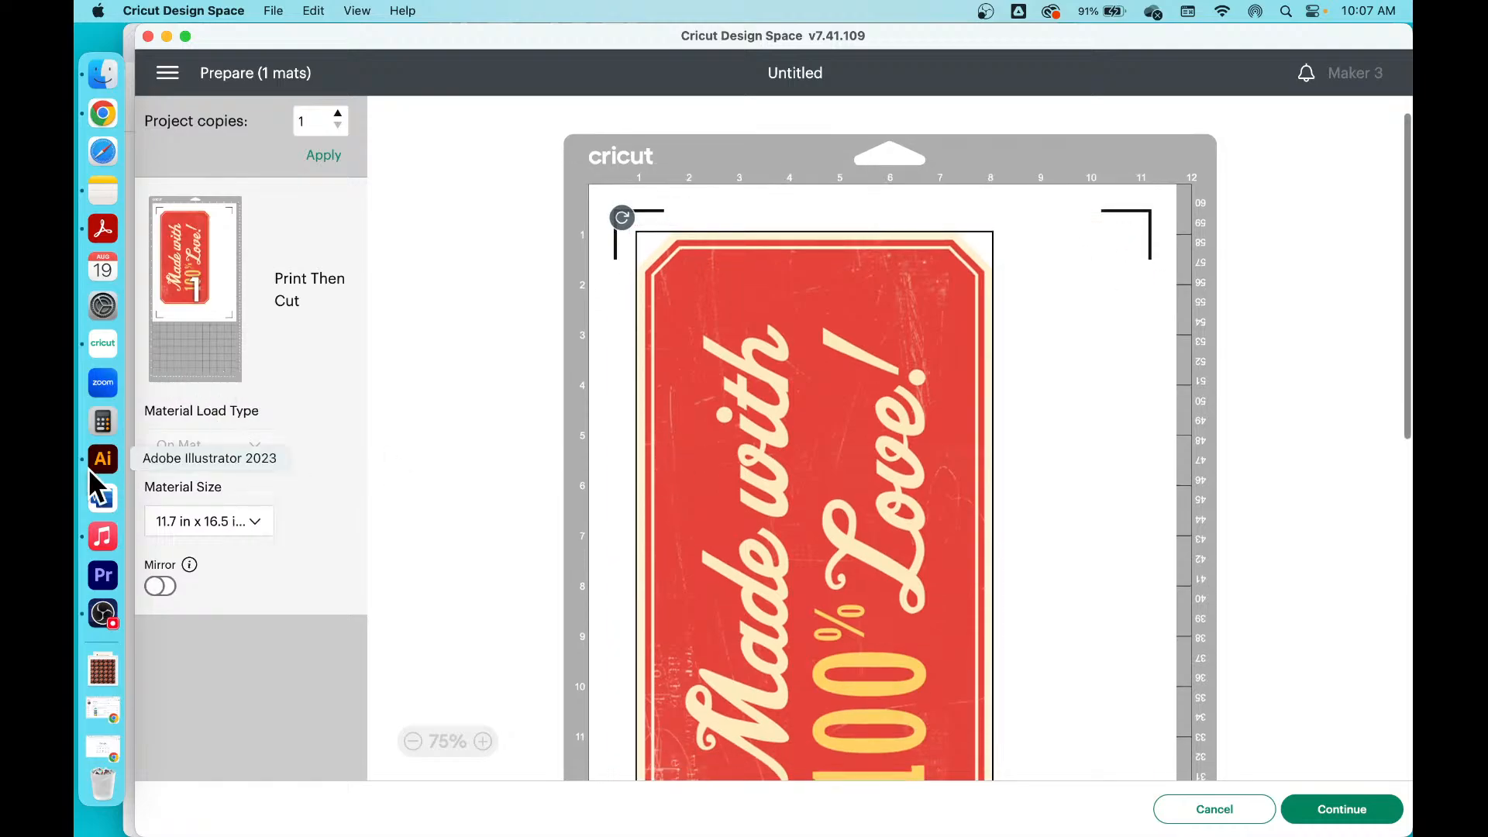
{"action": "scroll", "coordinate": [760, 406], "scroll_direction": "down", "scroll_amount": 8}
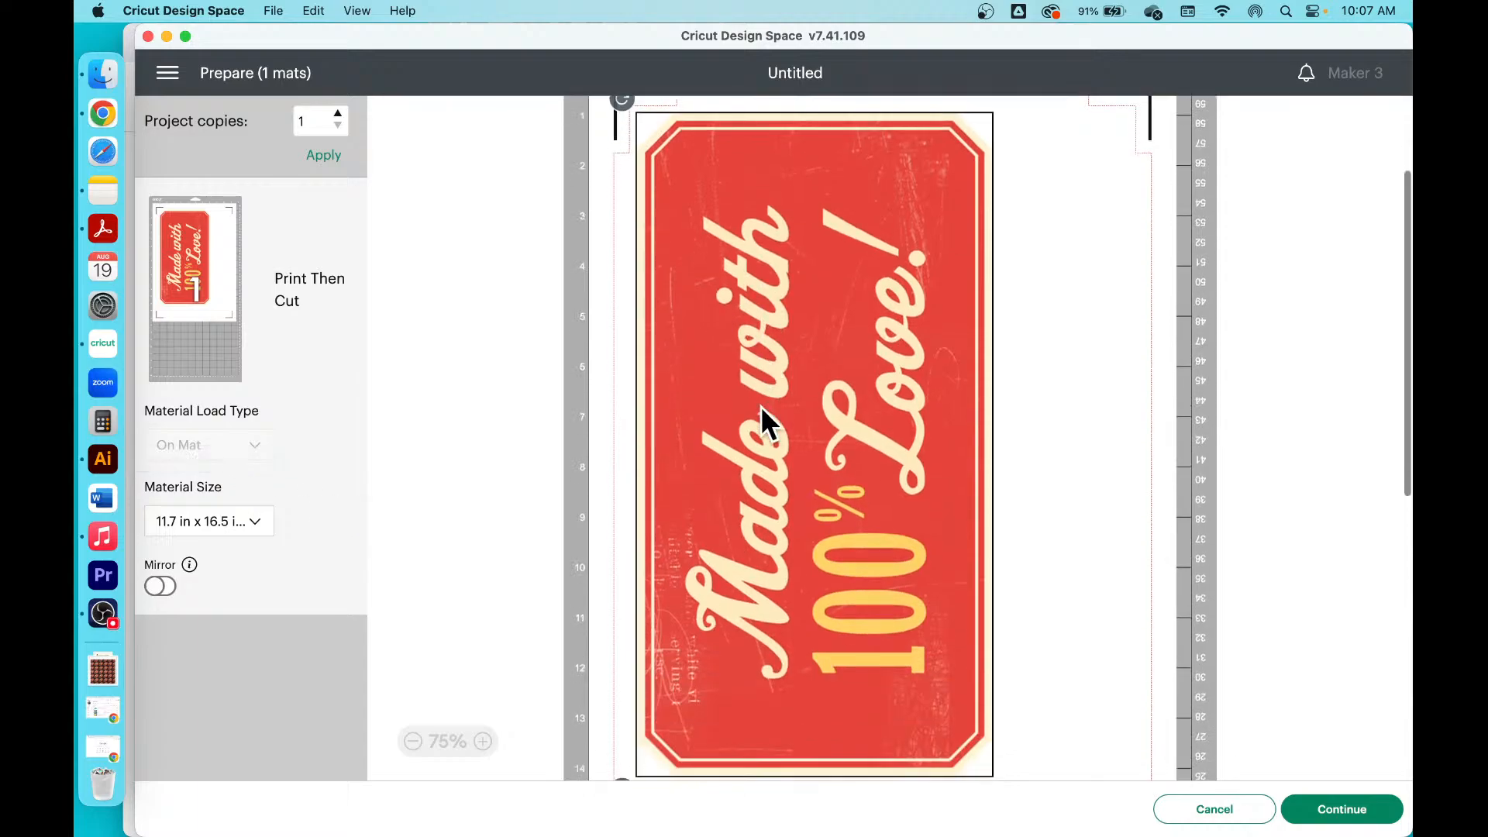
Step: Leave the mat preparation for the canvas and open the default Load Type settings for Cricut Maker 3
{"action": "scroll", "coordinate": [760, 406], "scroll_direction": "down", "scroll_amount": 1}
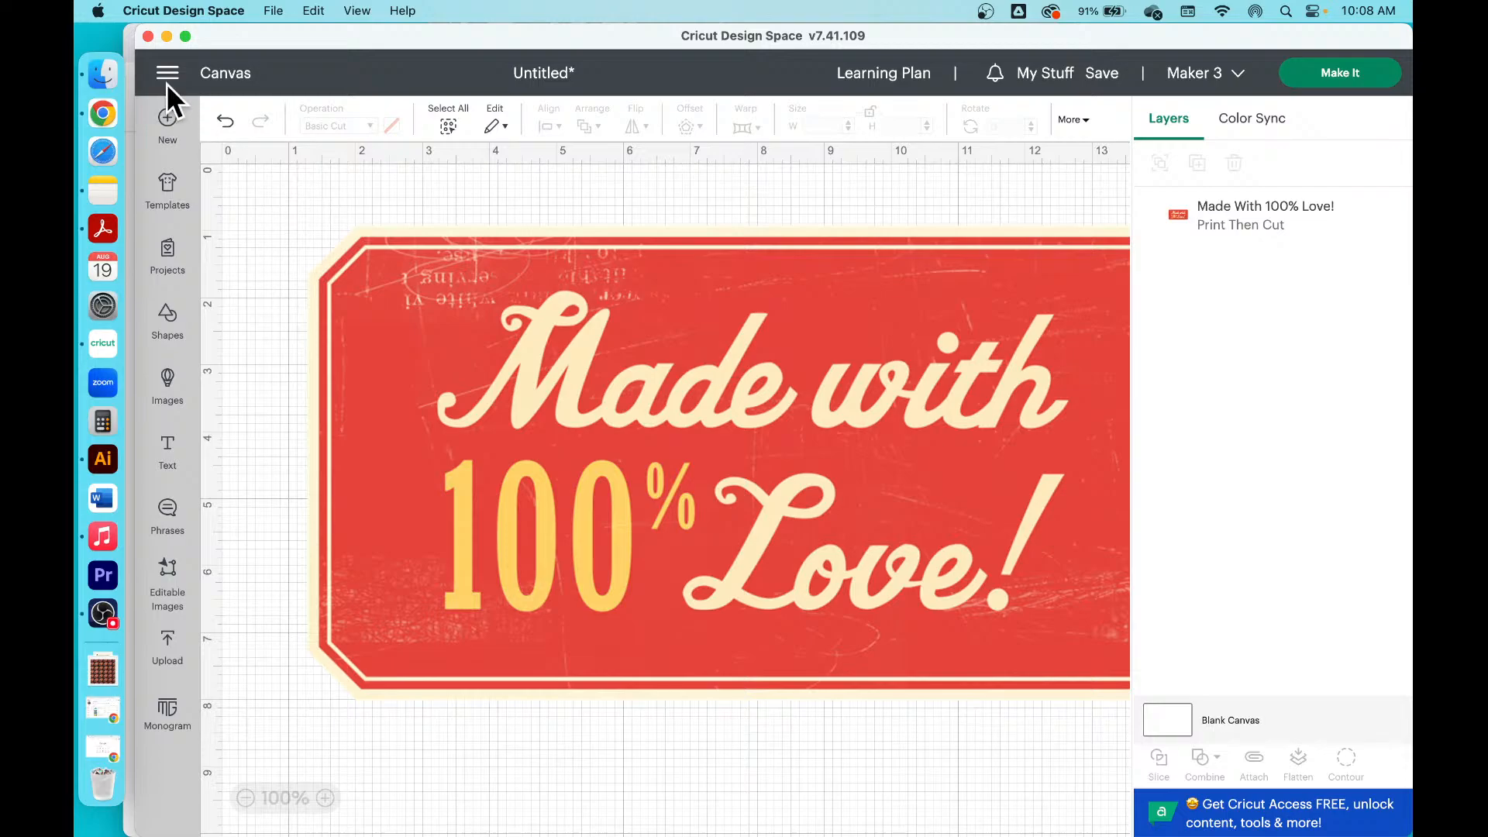
{"action": "left_click", "coordinate": [411, 269]}
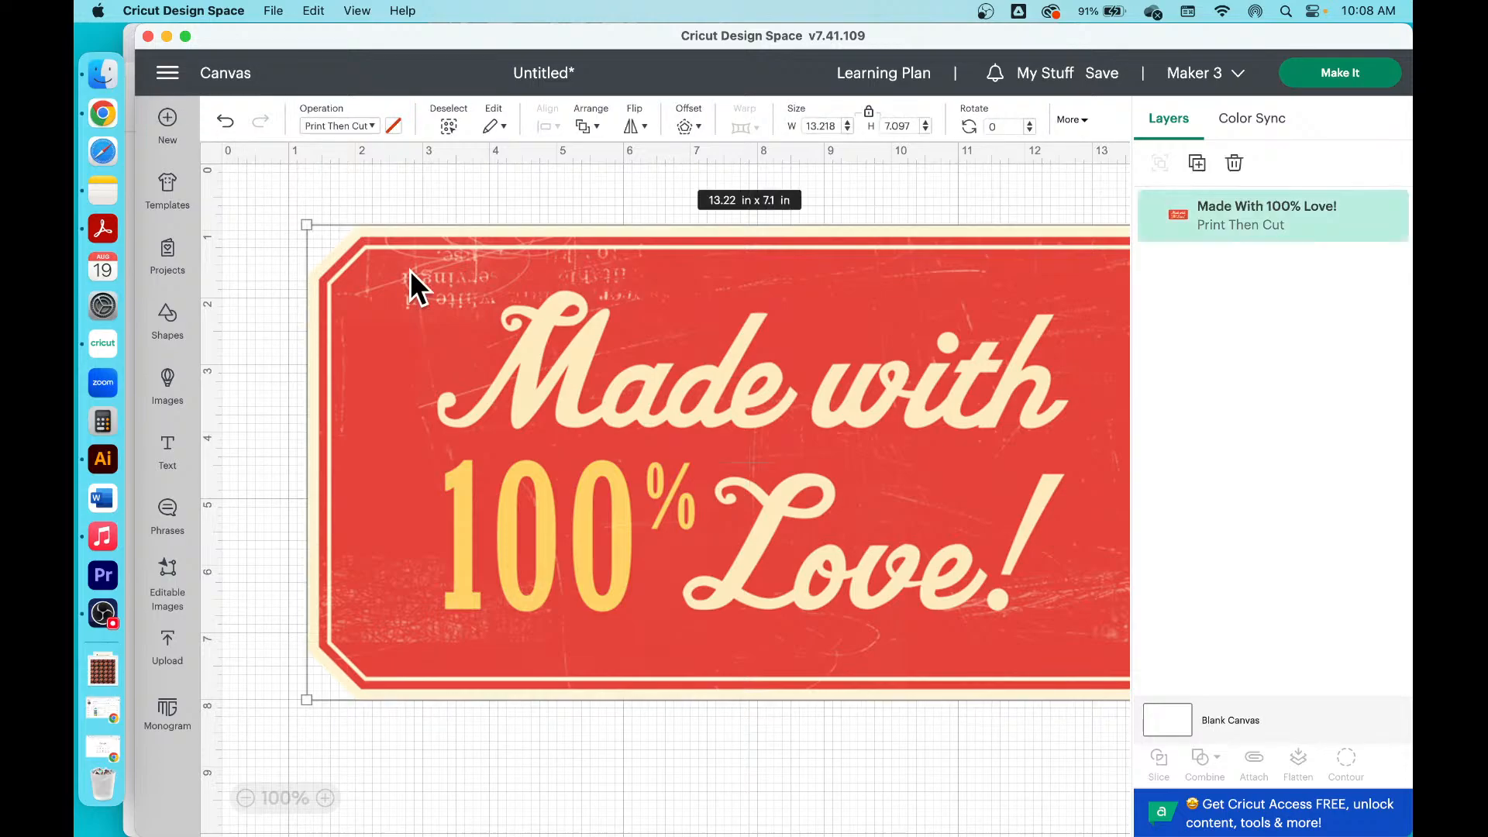
{"action": "left_click", "coordinate": [168, 76]}
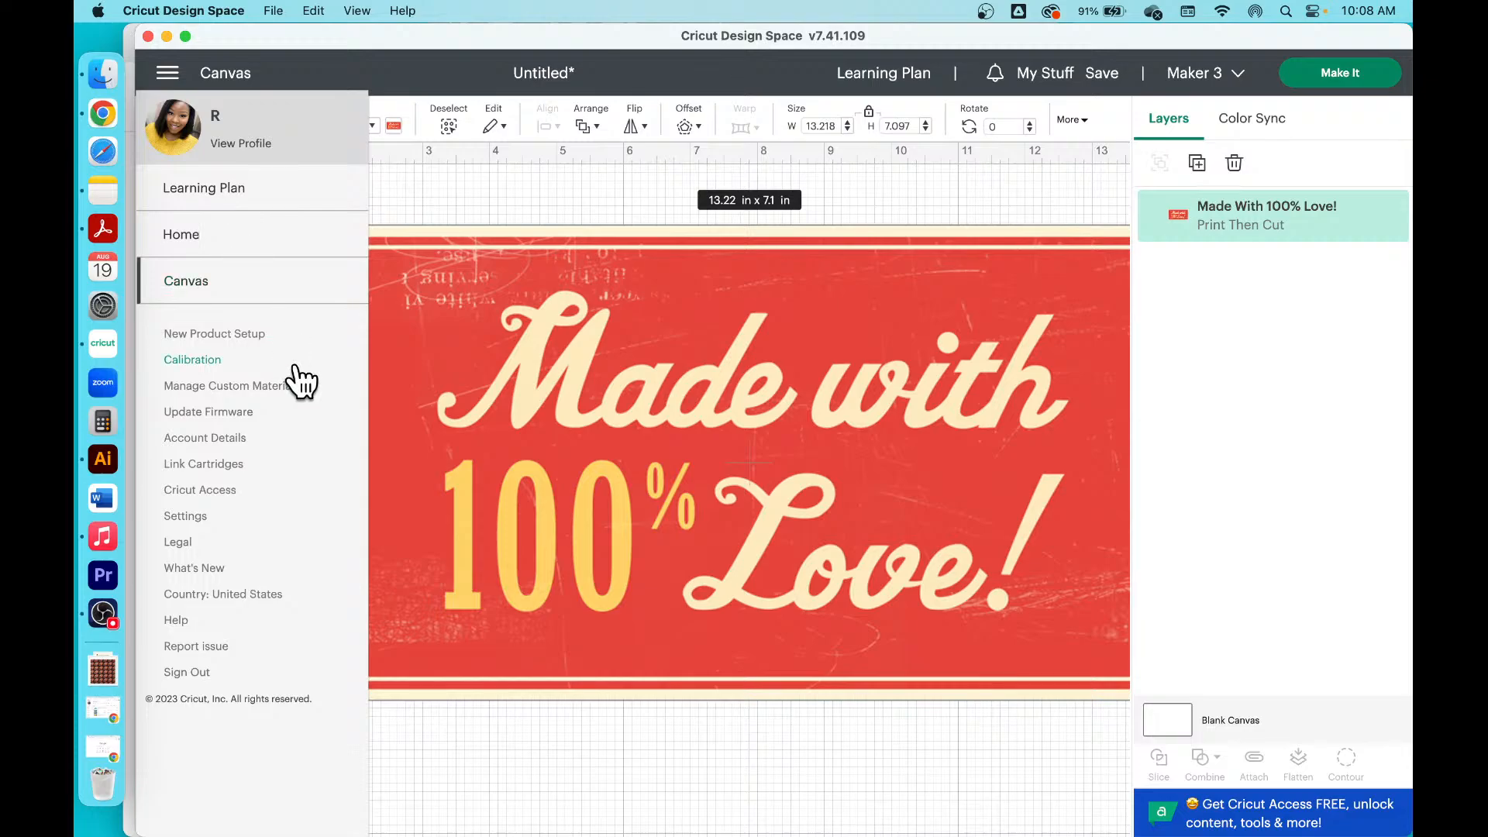
{"action": "left_click", "coordinate": [186, 516]}
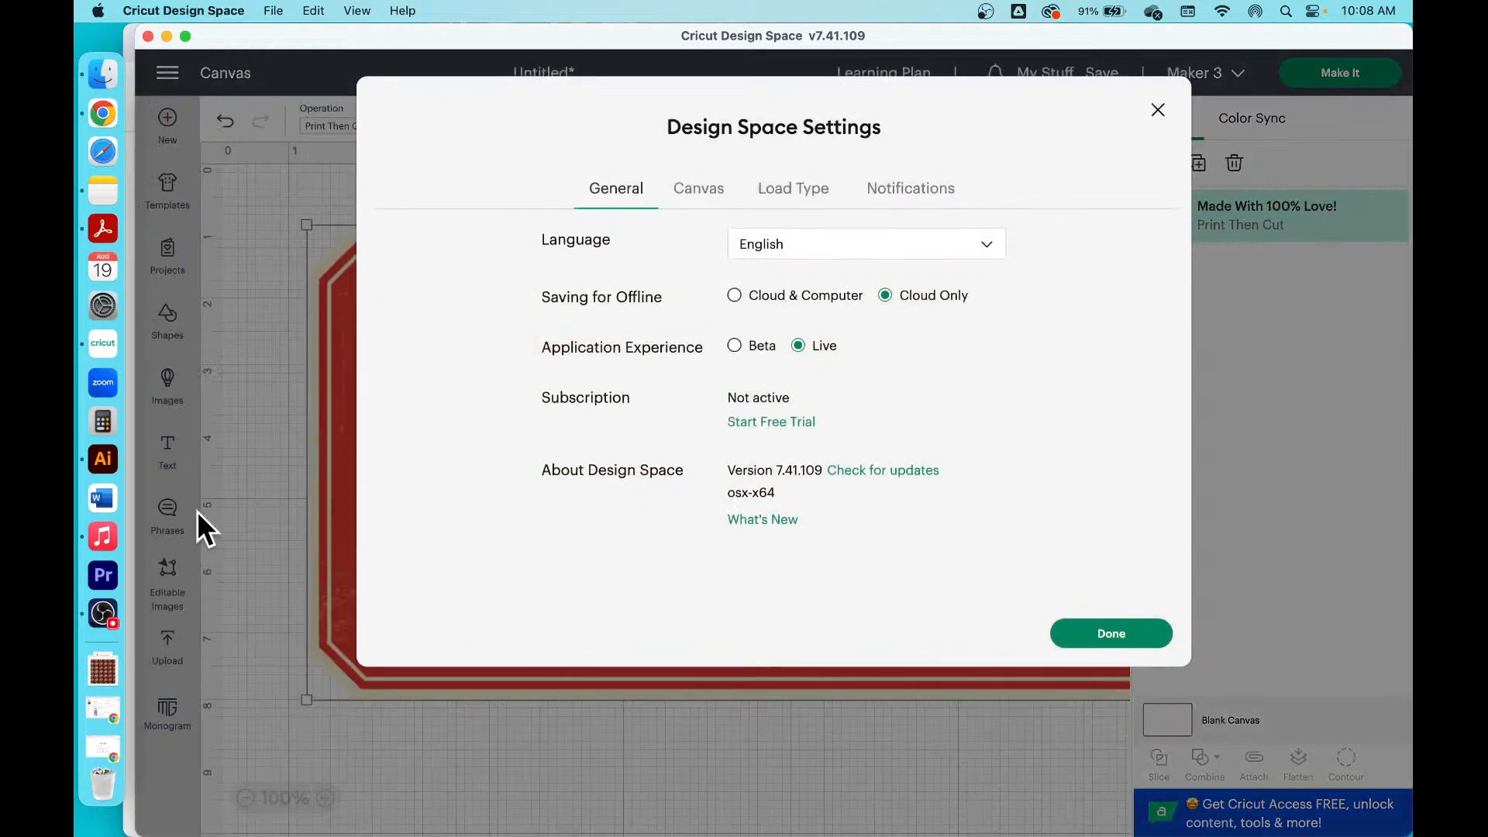
{"action": "left_click", "coordinate": [714, 190]}
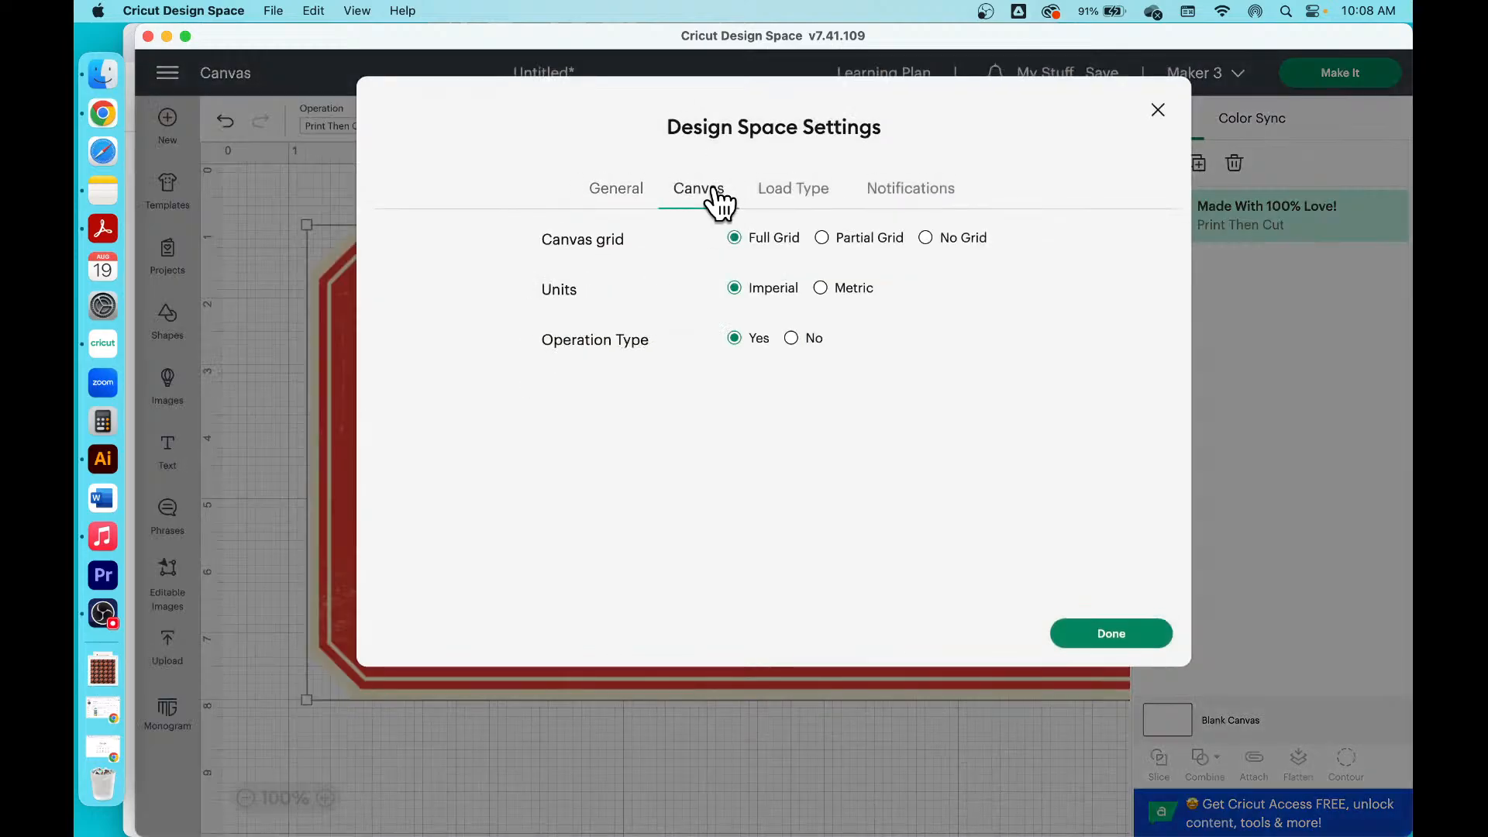
{"action": "left_click", "coordinate": [806, 194]}
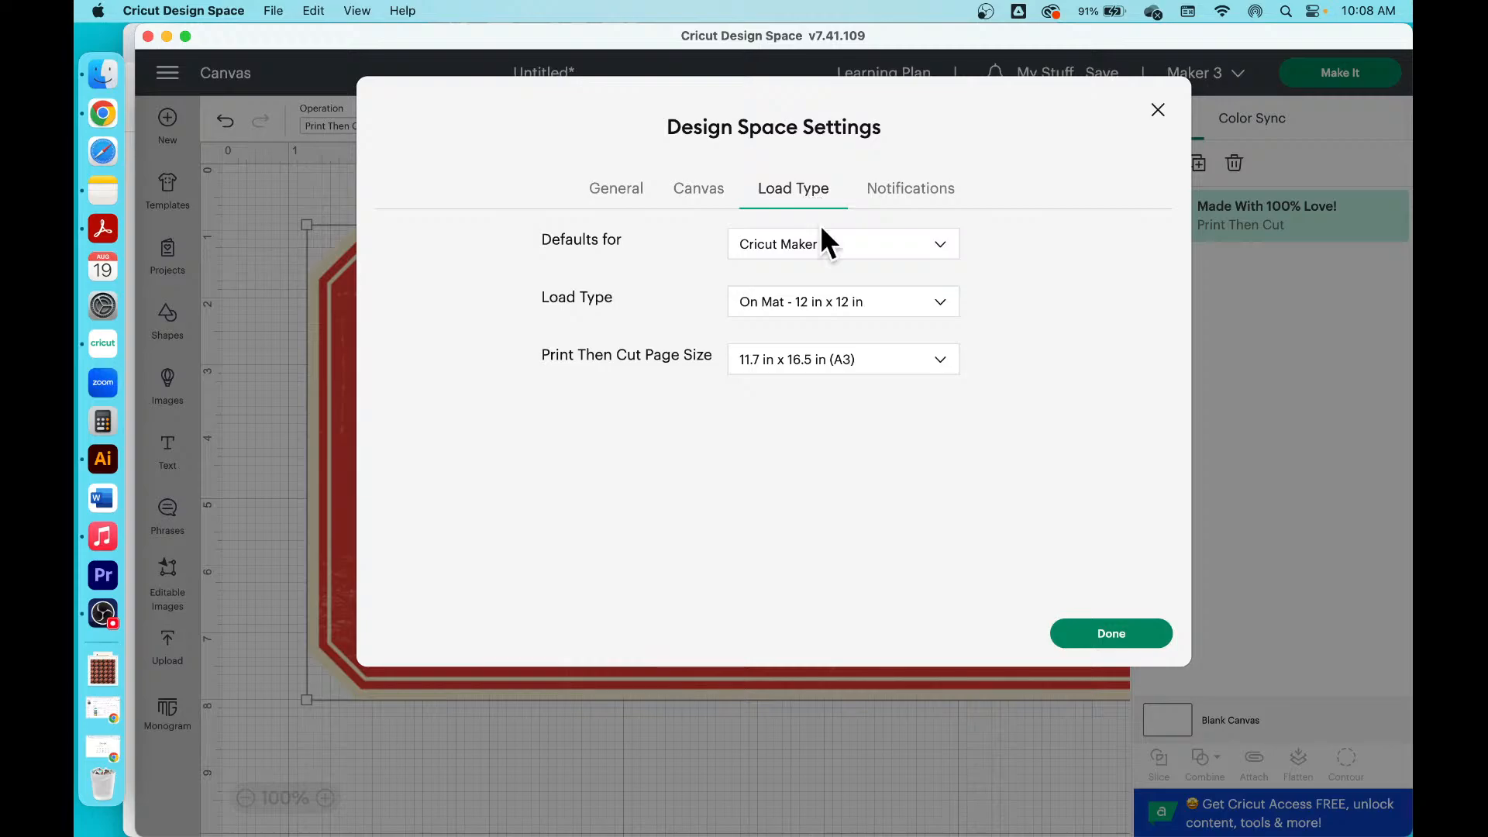
Step: Examine the available Print Then Cut page sizes and load types, and close the settings without changing them
{"action": "left_click", "coordinate": [884, 370]}
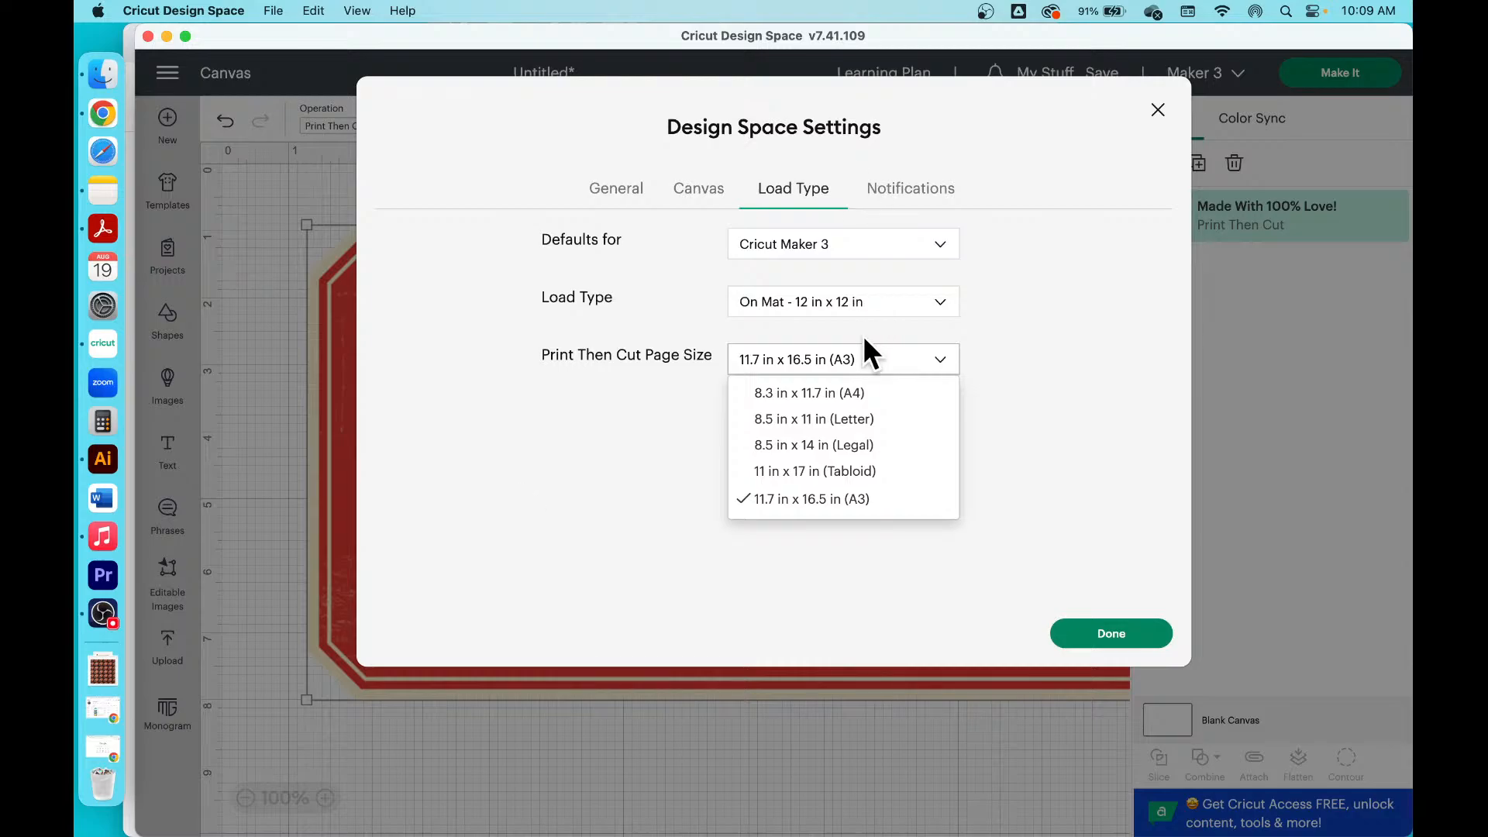
{"action": "left_click", "coordinate": [846, 298]}
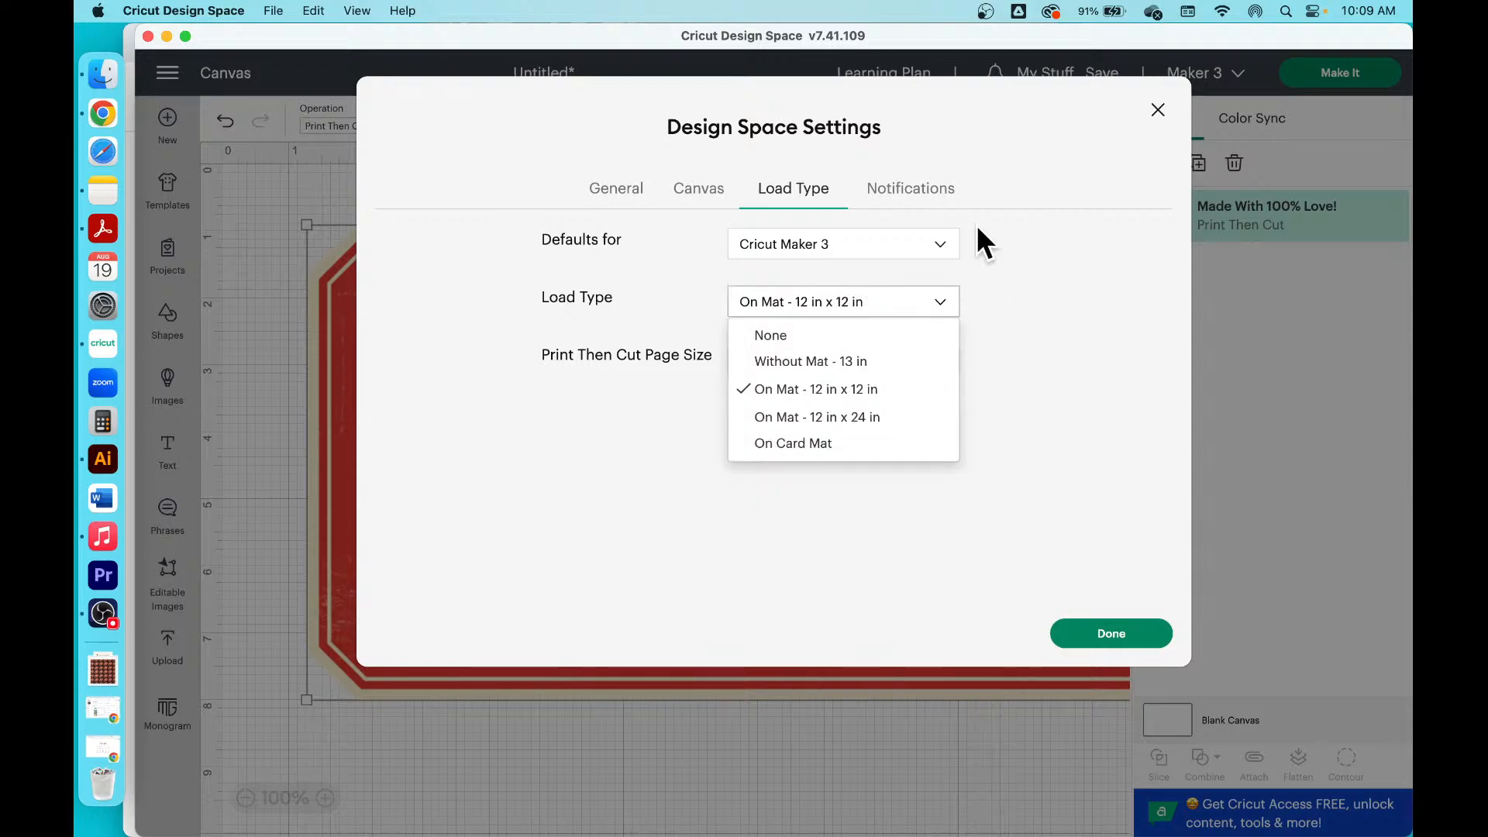
{"action": "left_click", "coordinate": [1030, 253]}
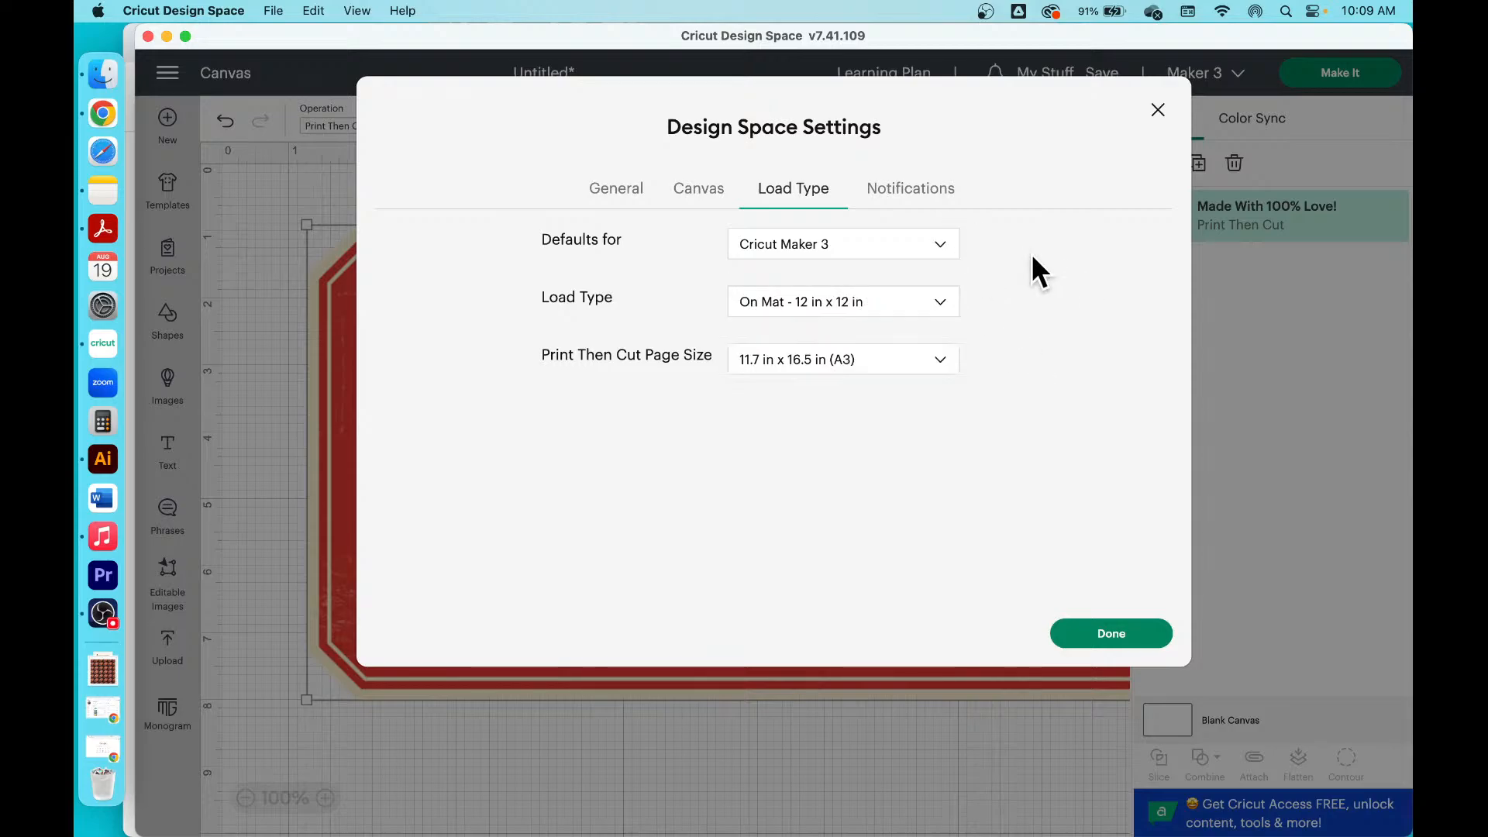
{"action": "left_click", "coordinate": [1159, 114]}
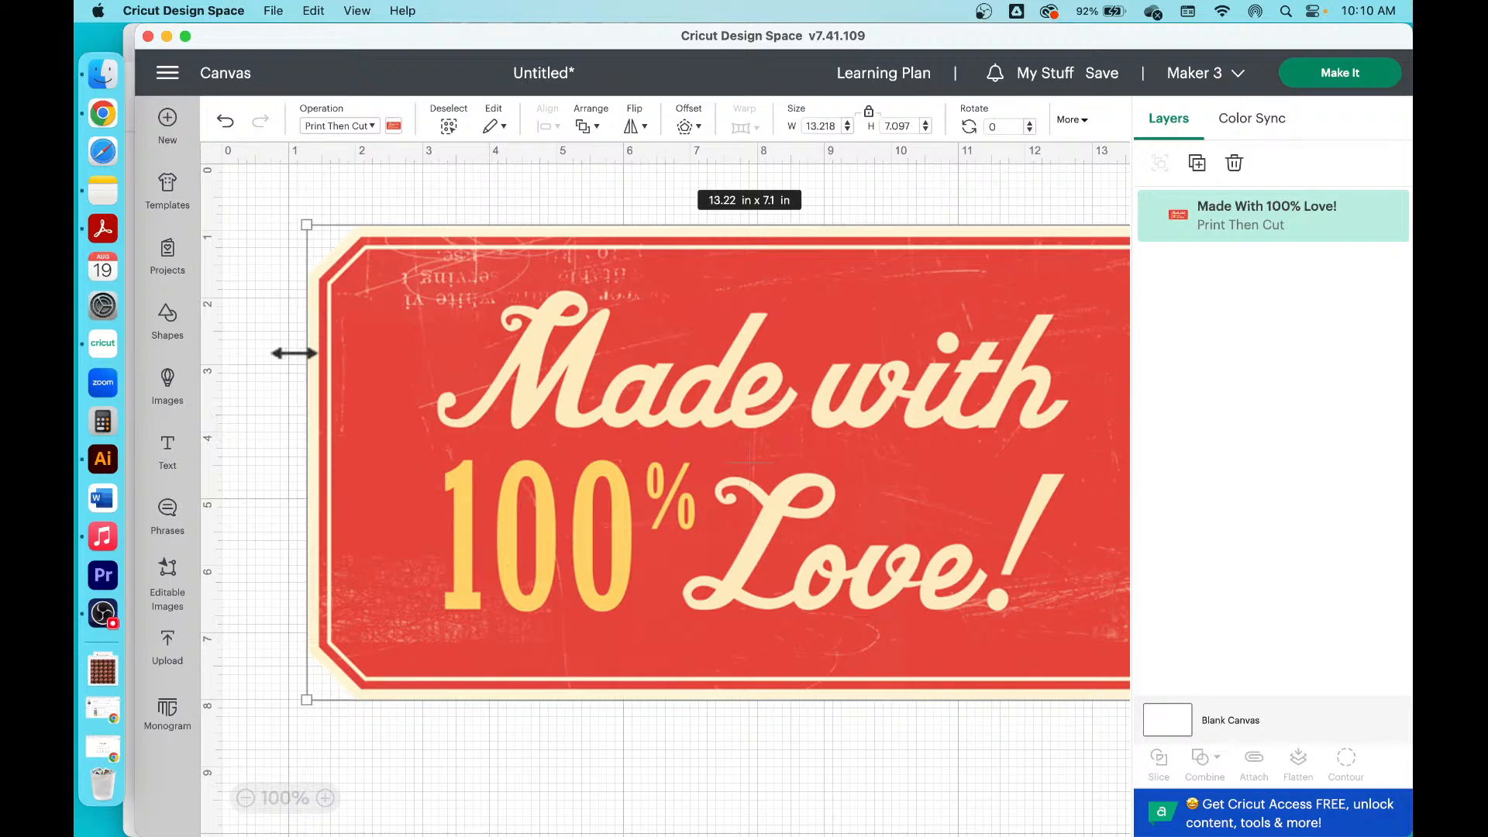
Step: Delete the Made With 100% Love! label from the canvas
{"action": "key", "text": "Delete"}
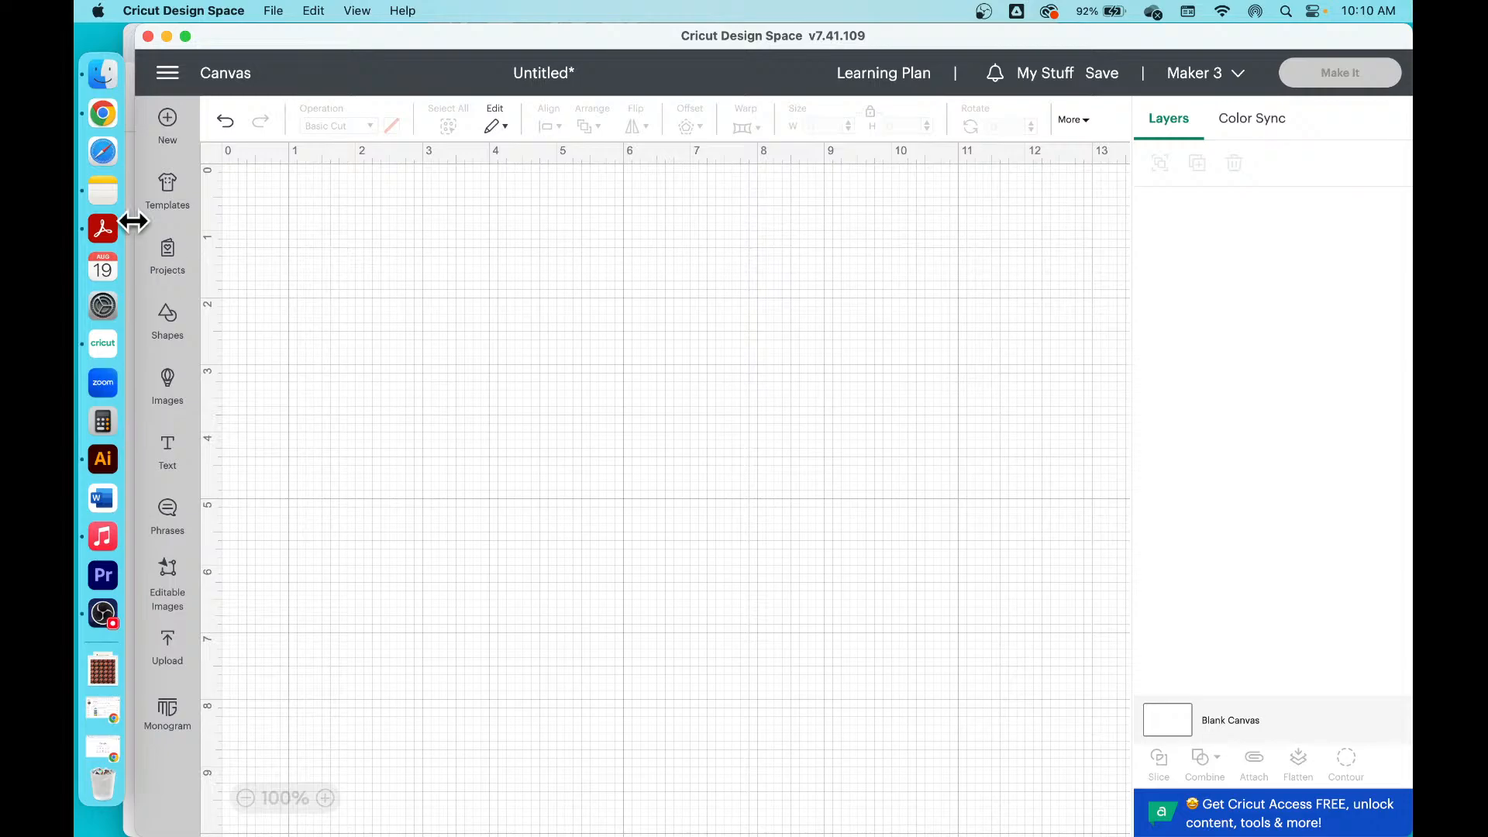
Step: Switch to Chrome and close the two ConvertKit tabs and the Google Docs tab
{"action": "left_click", "coordinate": [98, 122]}
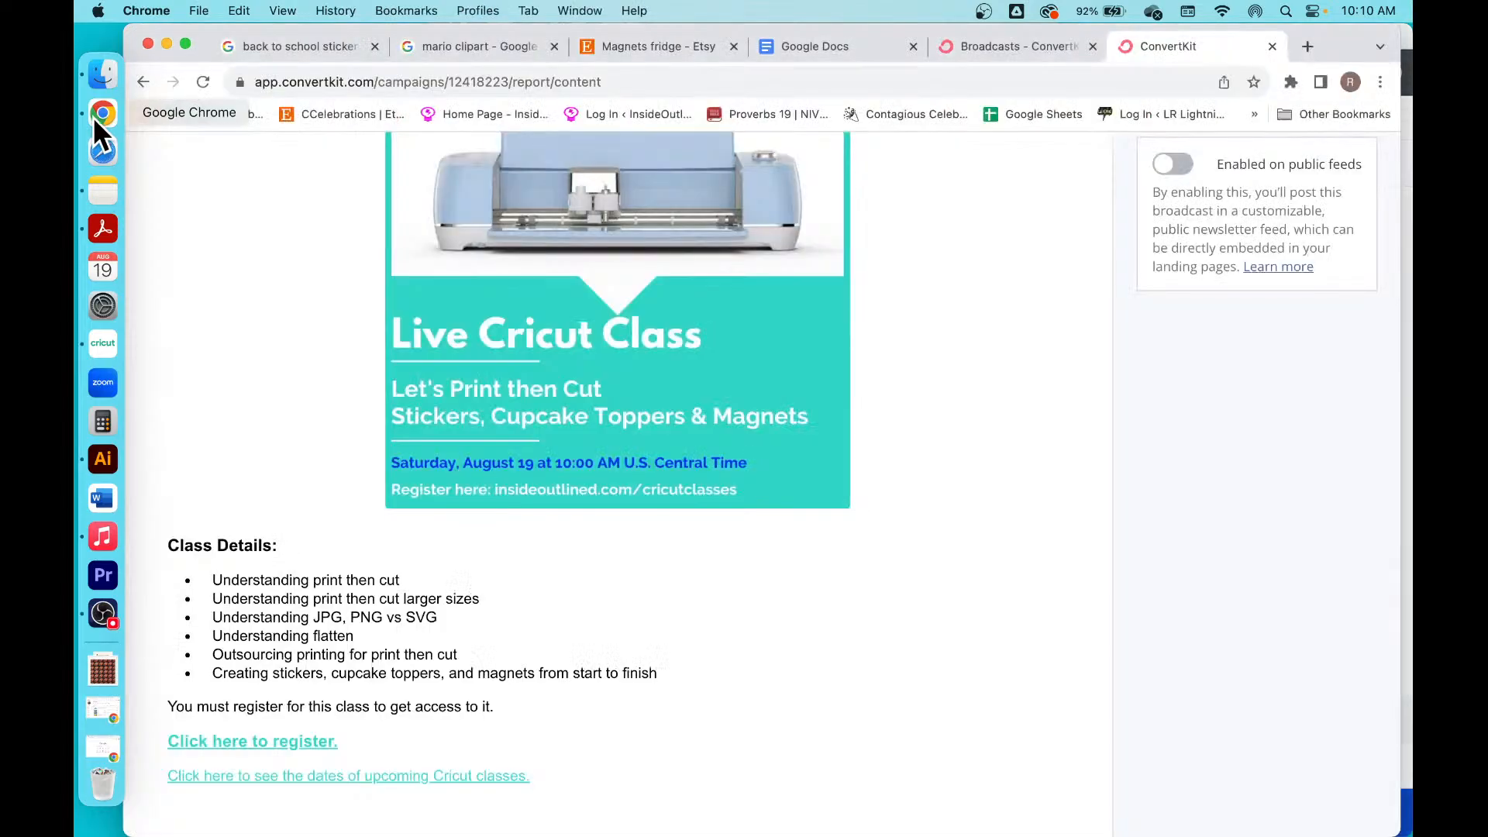
{"action": "left_click", "coordinate": [1093, 47]}
{"action": "left_click", "coordinate": [1084, 46]}
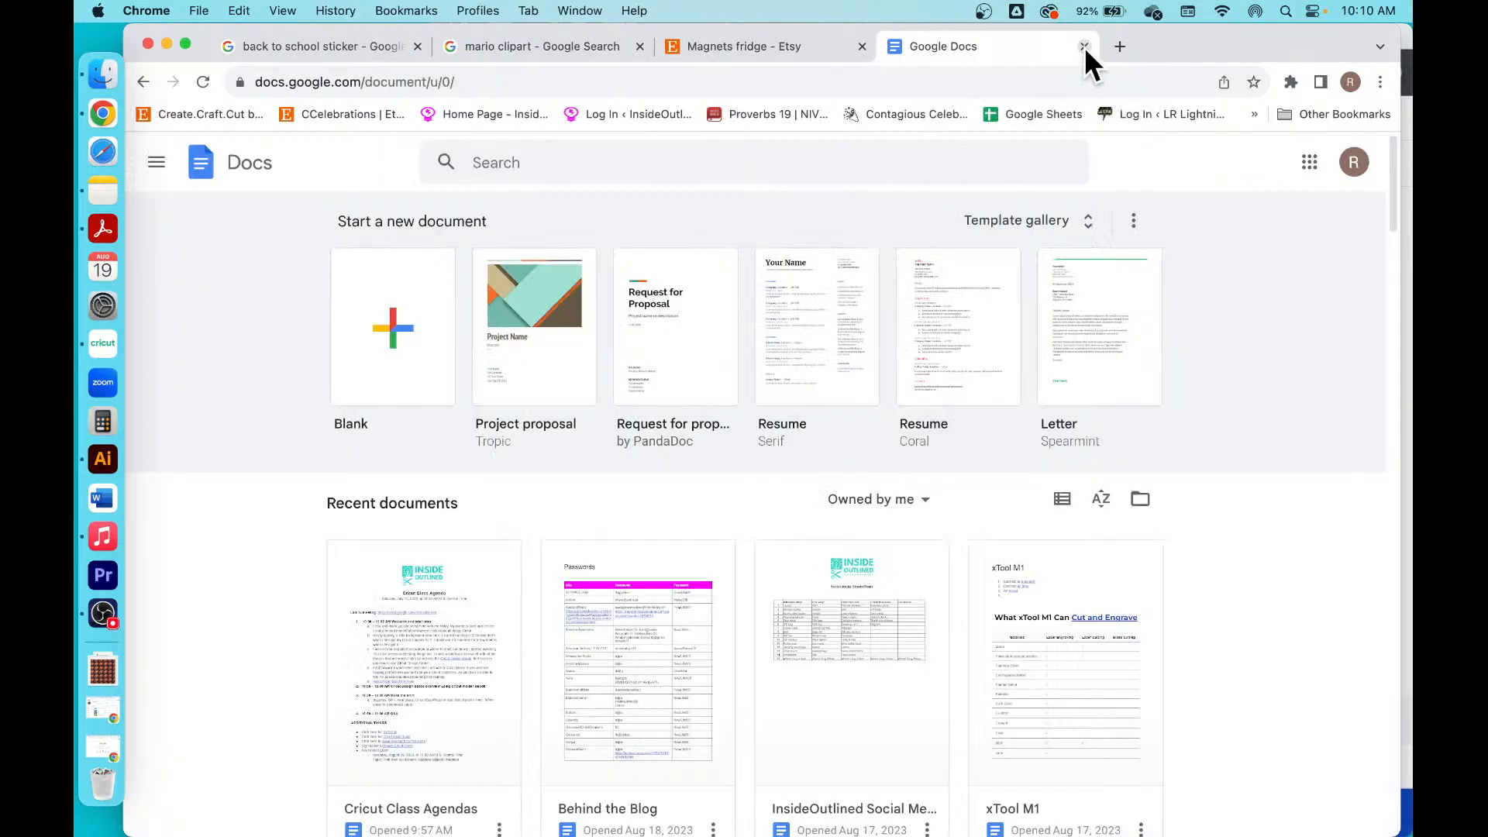
{"action": "left_click", "coordinate": [1083, 46]}
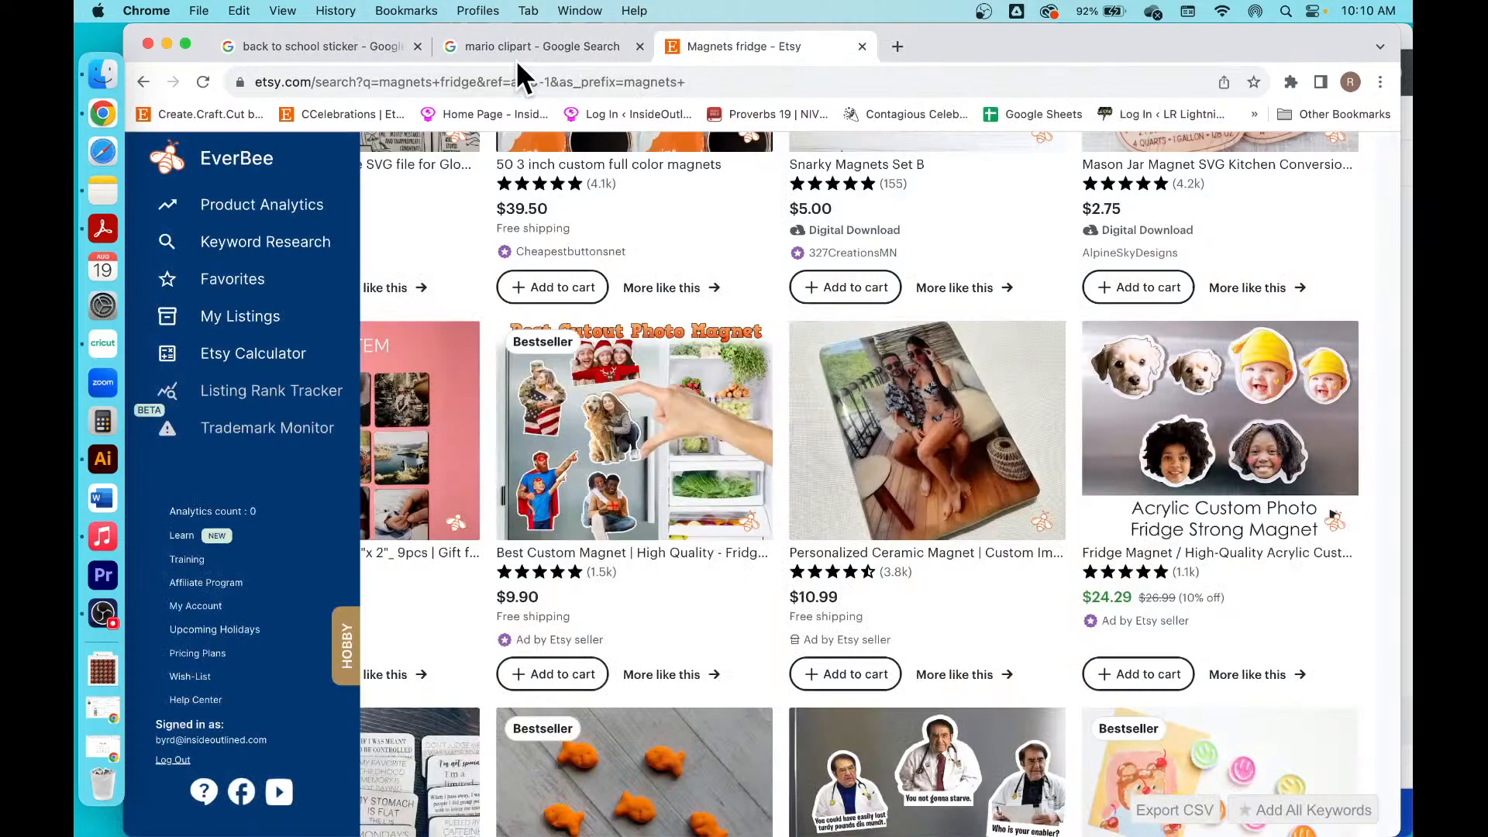
Step: Browse the "back to school sticker" image results and open the preview of the Spreadshirt Welcome Back to School sticker
{"action": "left_click", "coordinate": [321, 51]}
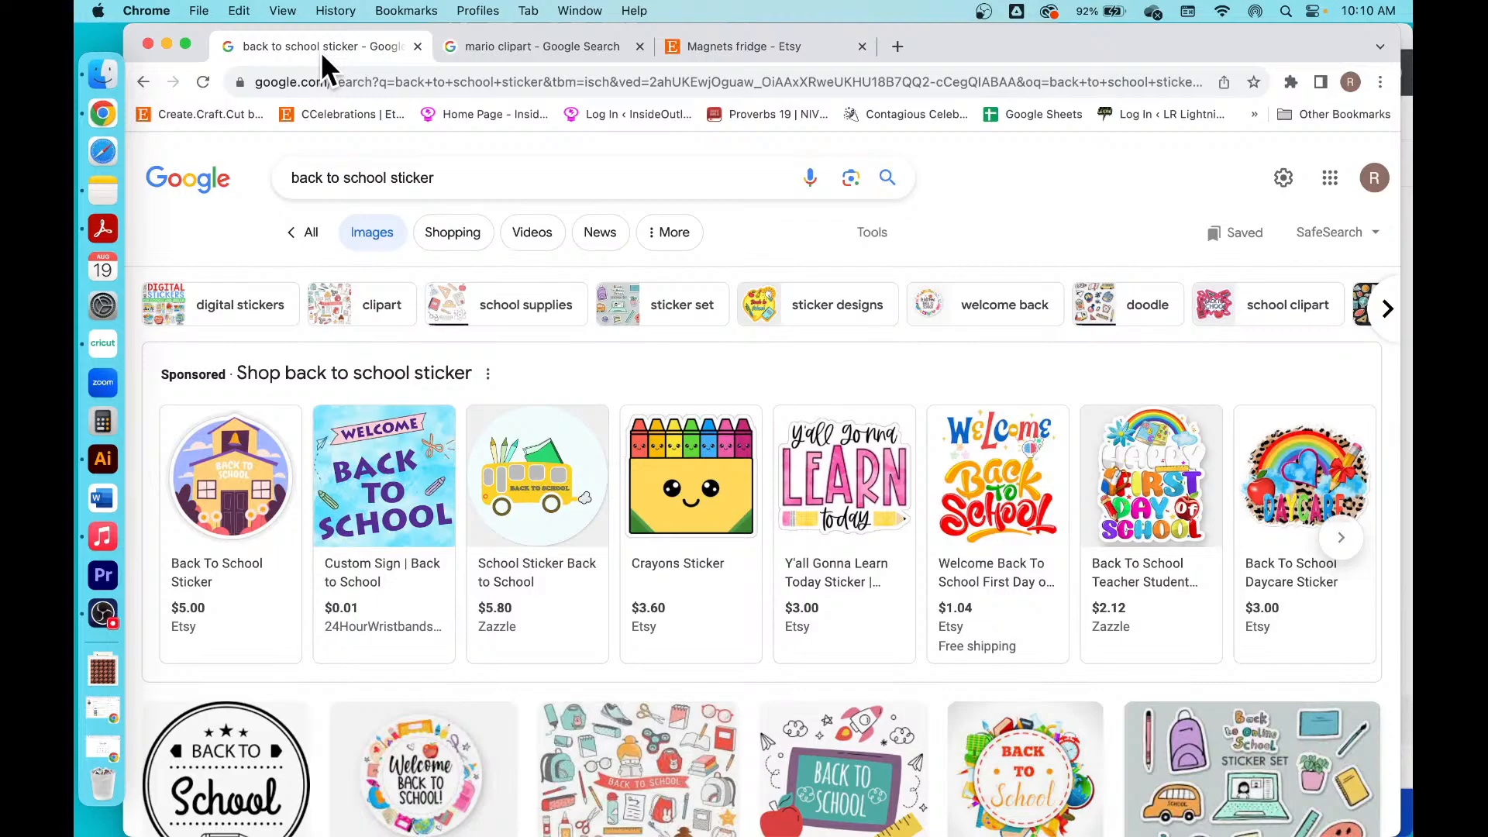
{"action": "scroll", "coordinate": [415, 481], "scroll_direction": "down", "scroll_amount": 6}
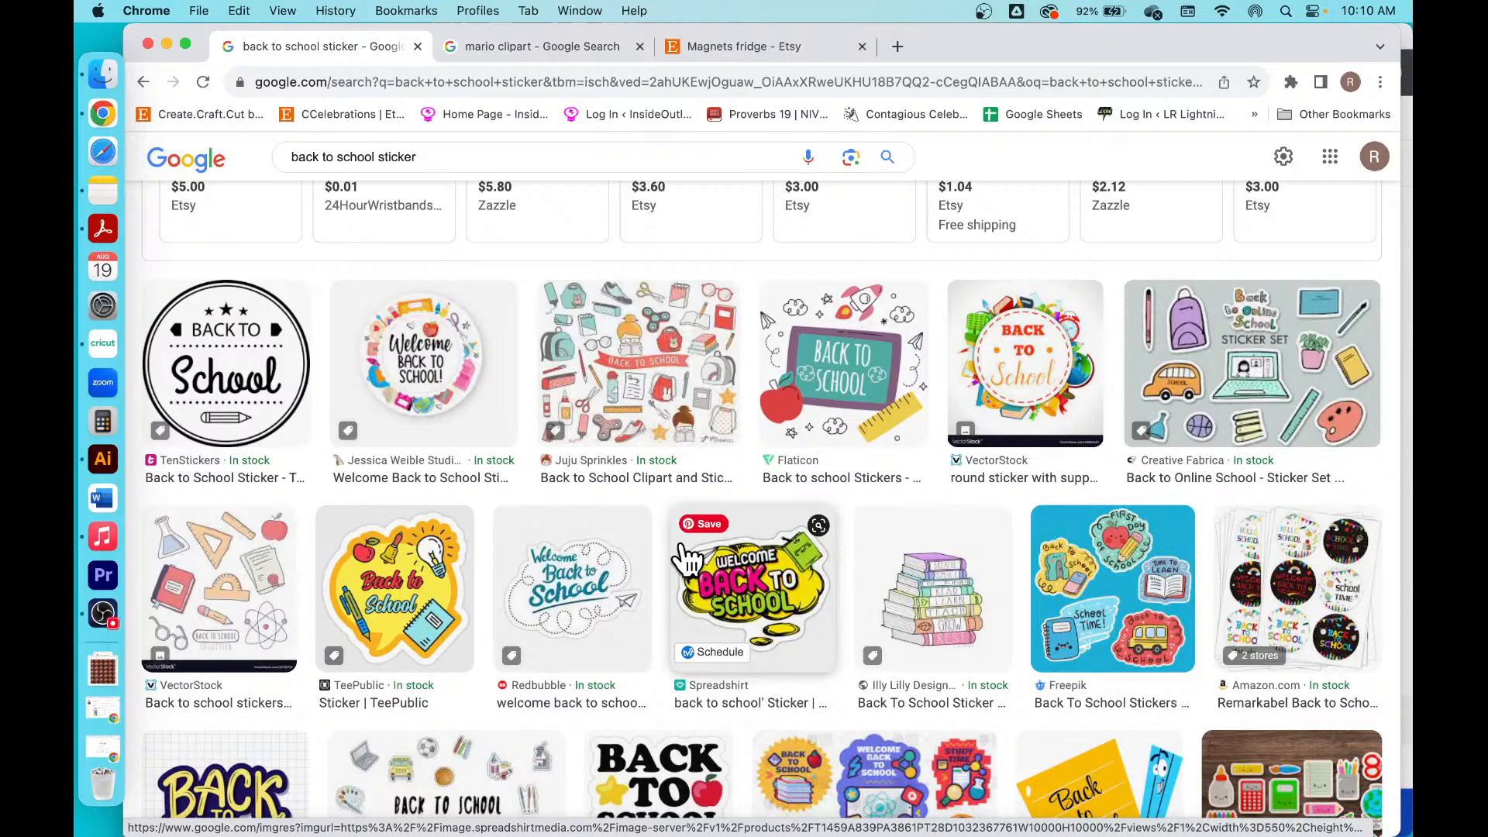
{"action": "scroll", "coordinate": [680, 556], "scroll_direction": "down", "scroll_amount": 1}
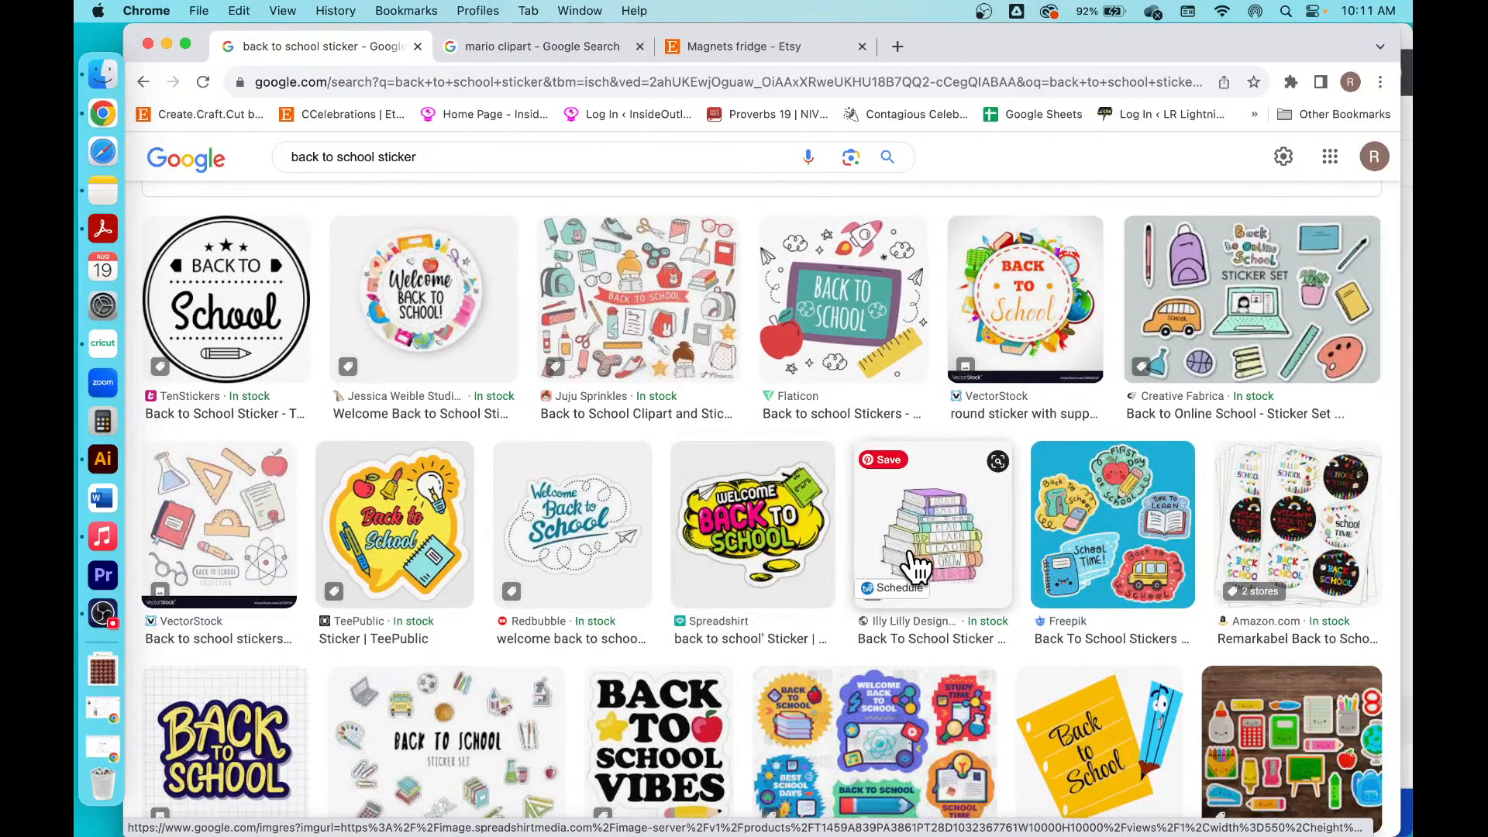
{"action": "left_click", "coordinate": [791, 538]}
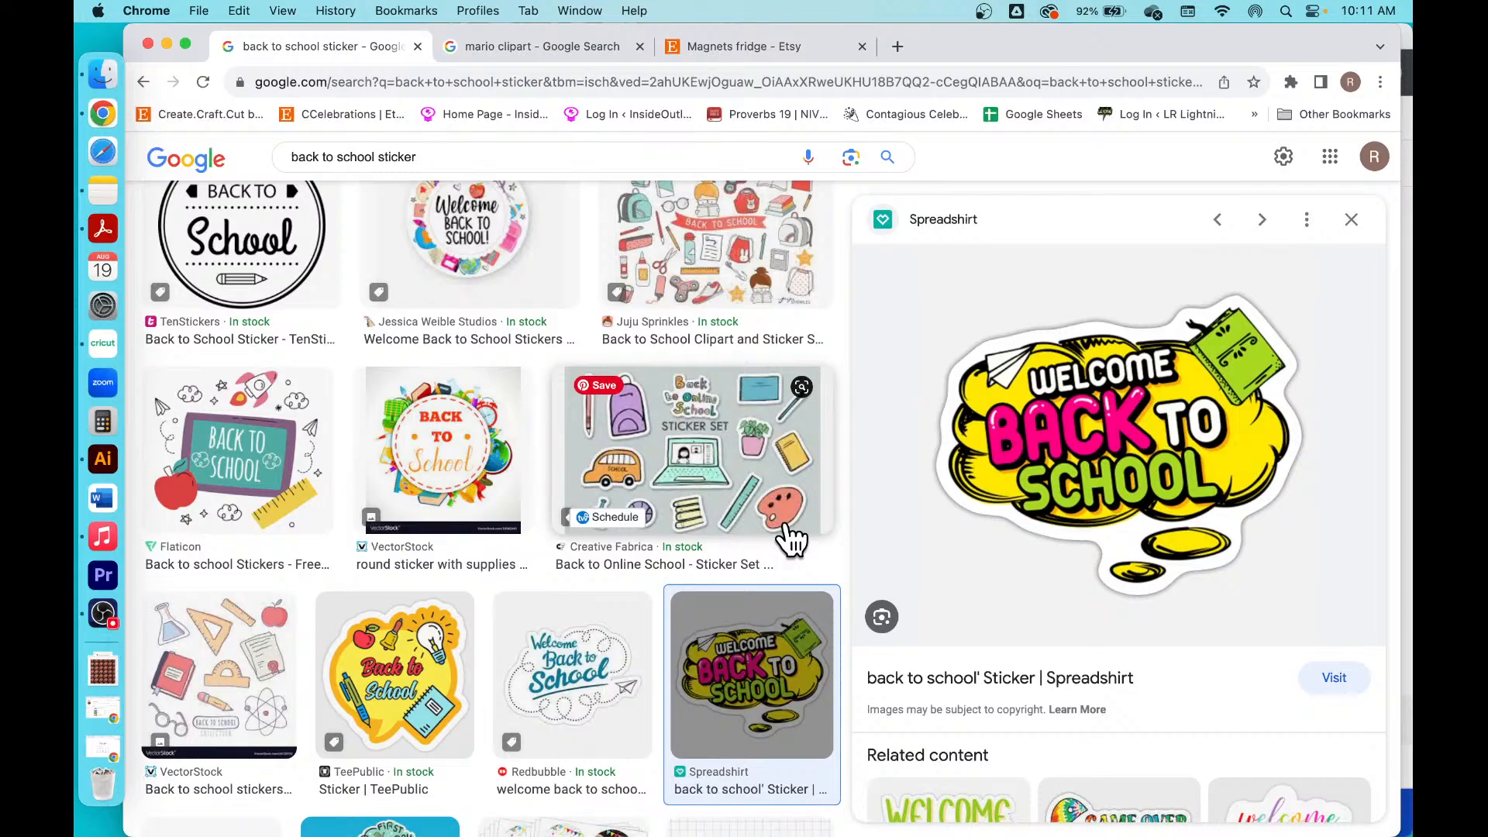
Step: Save the previewed sticker image as back-to-school-sticker in the Downloads folder
{"action": "right_click", "coordinate": [1166, 426]}
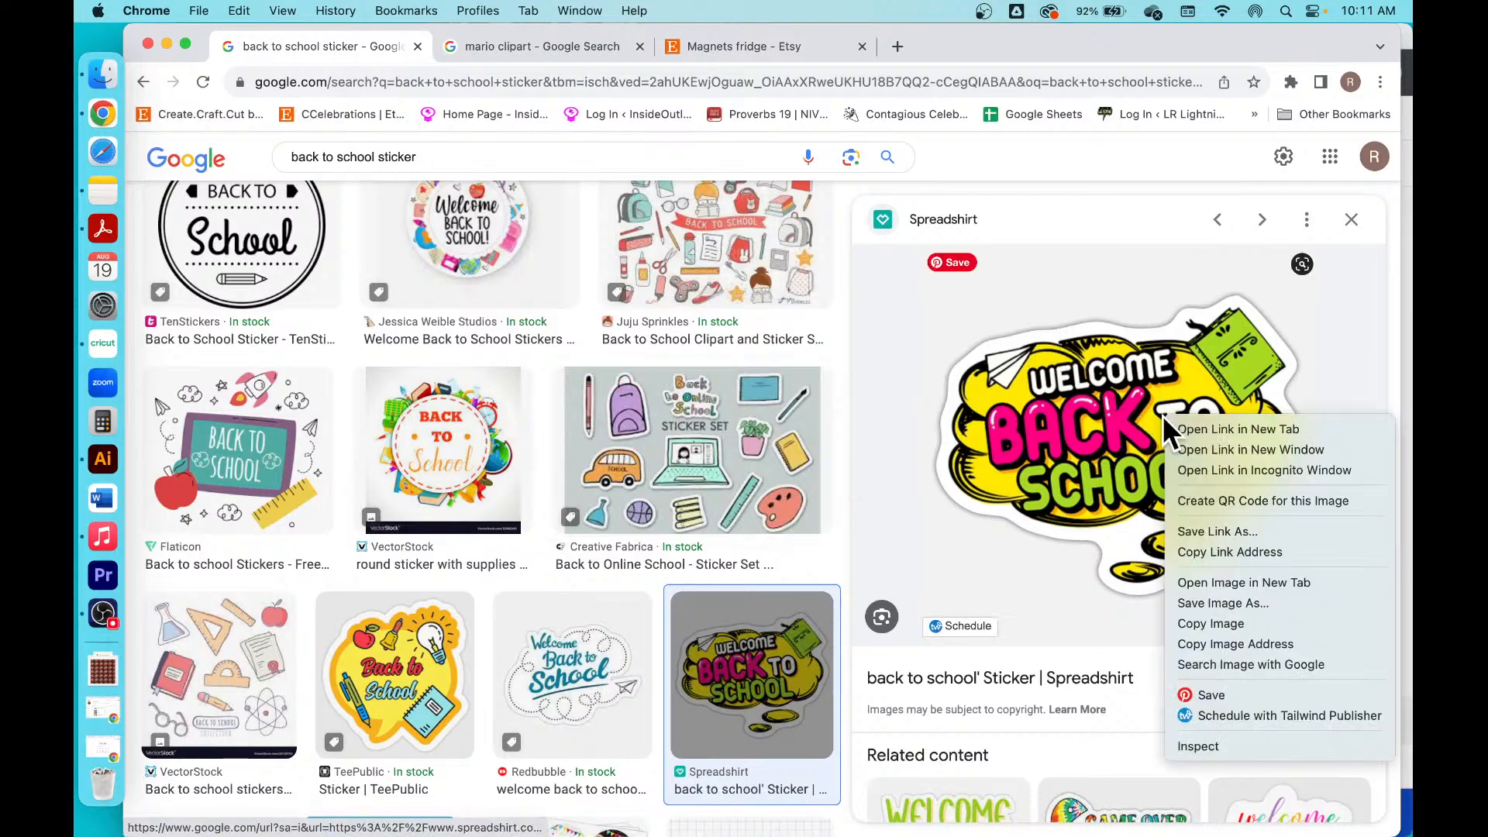
{"action": "left_click", "coordinate": [1252, 603]}
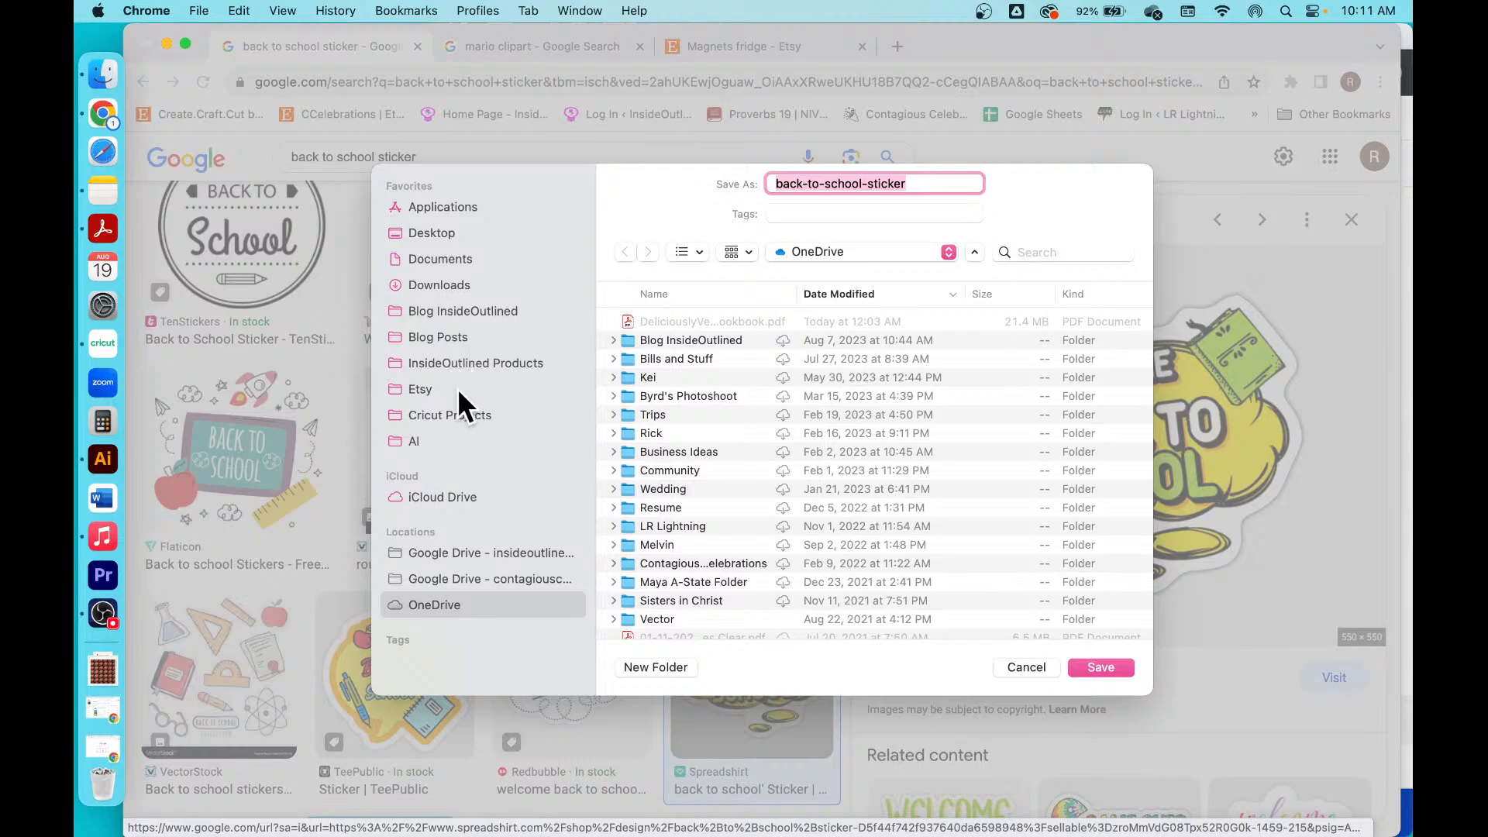
{"action": "left_click", "coordinate": [466, 286]}
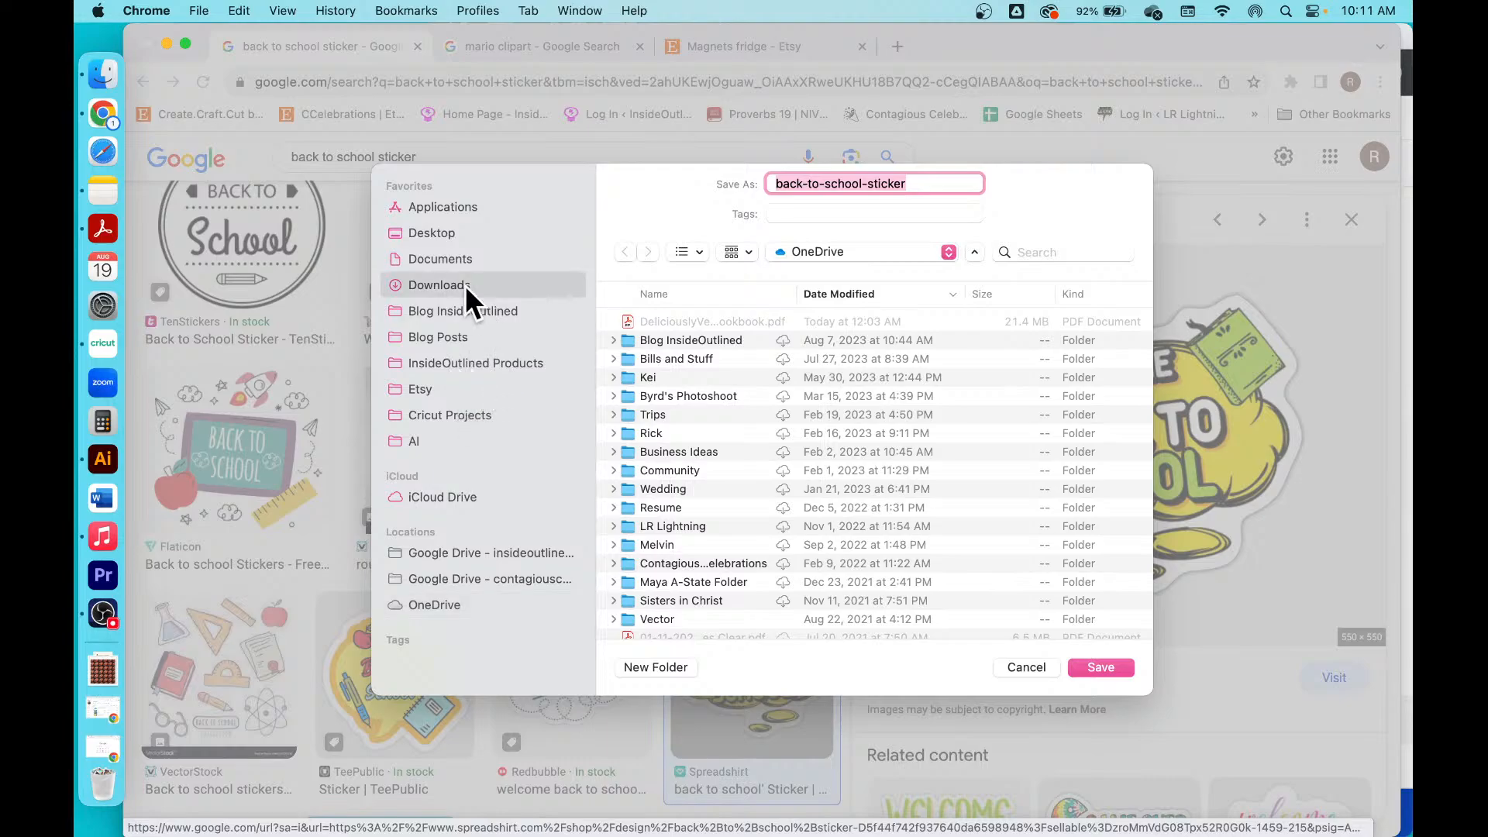
{"action": "left_click", "coordinate": [1127, 665]}
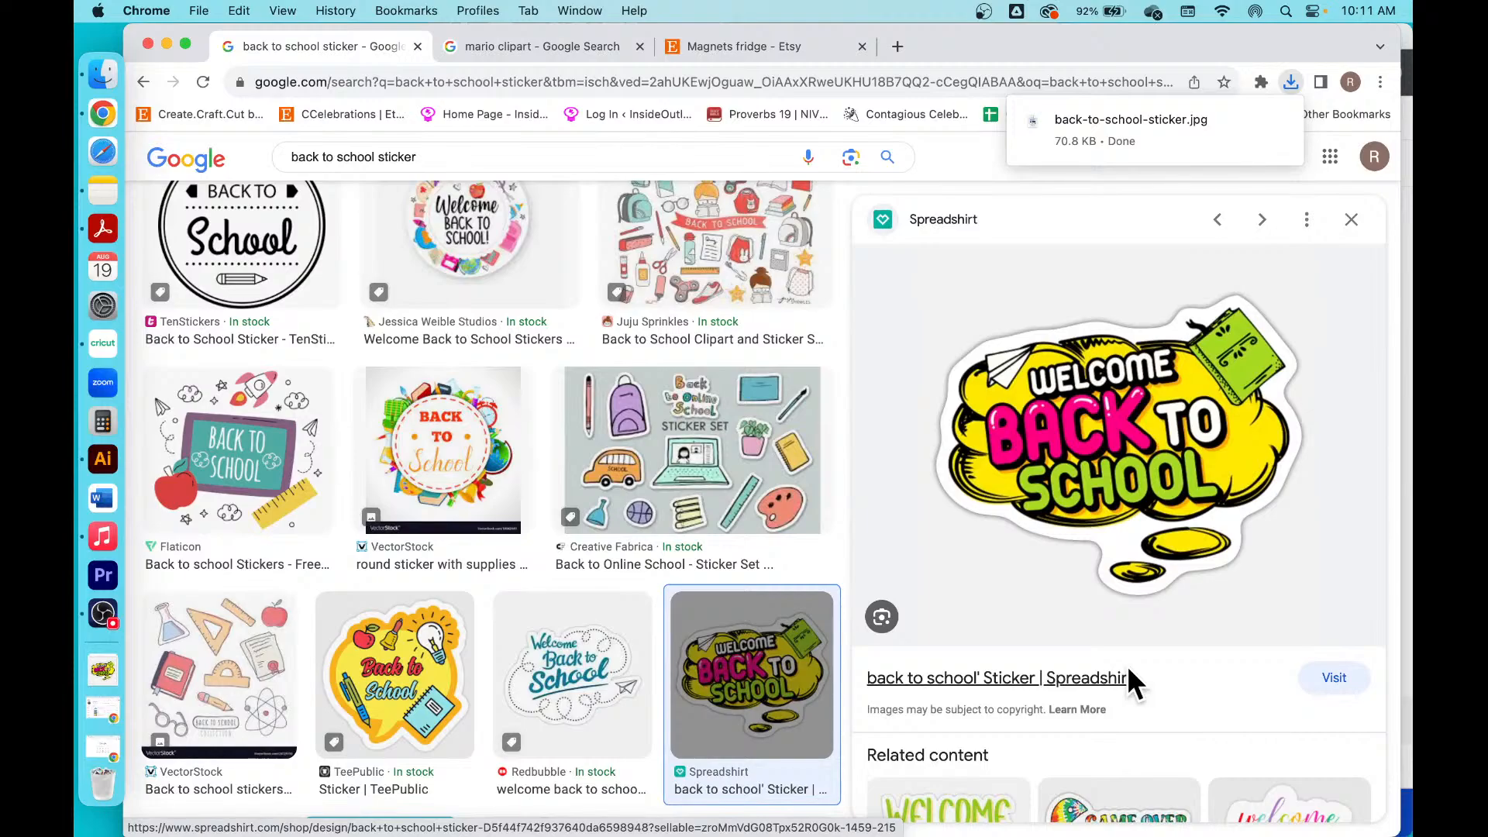
Step: Switch to Cricut Design Space and load back-to-school-sticker.jpg from the Downloads folder as a new image upload
{"action": "left_click", "coordinate": [86, 347]}
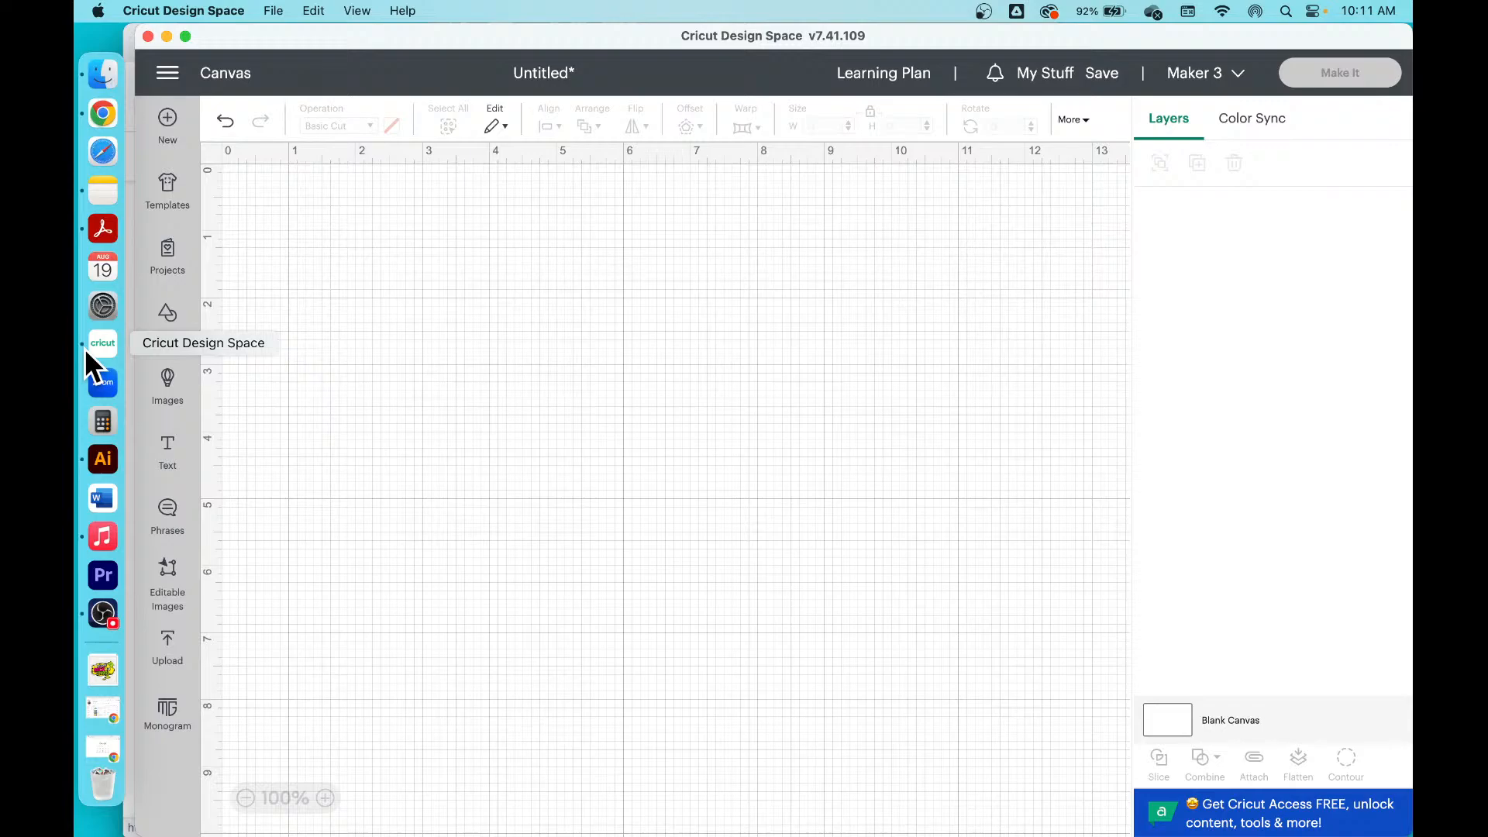
{"action": "left_click", "coordinate": [168, 647]}
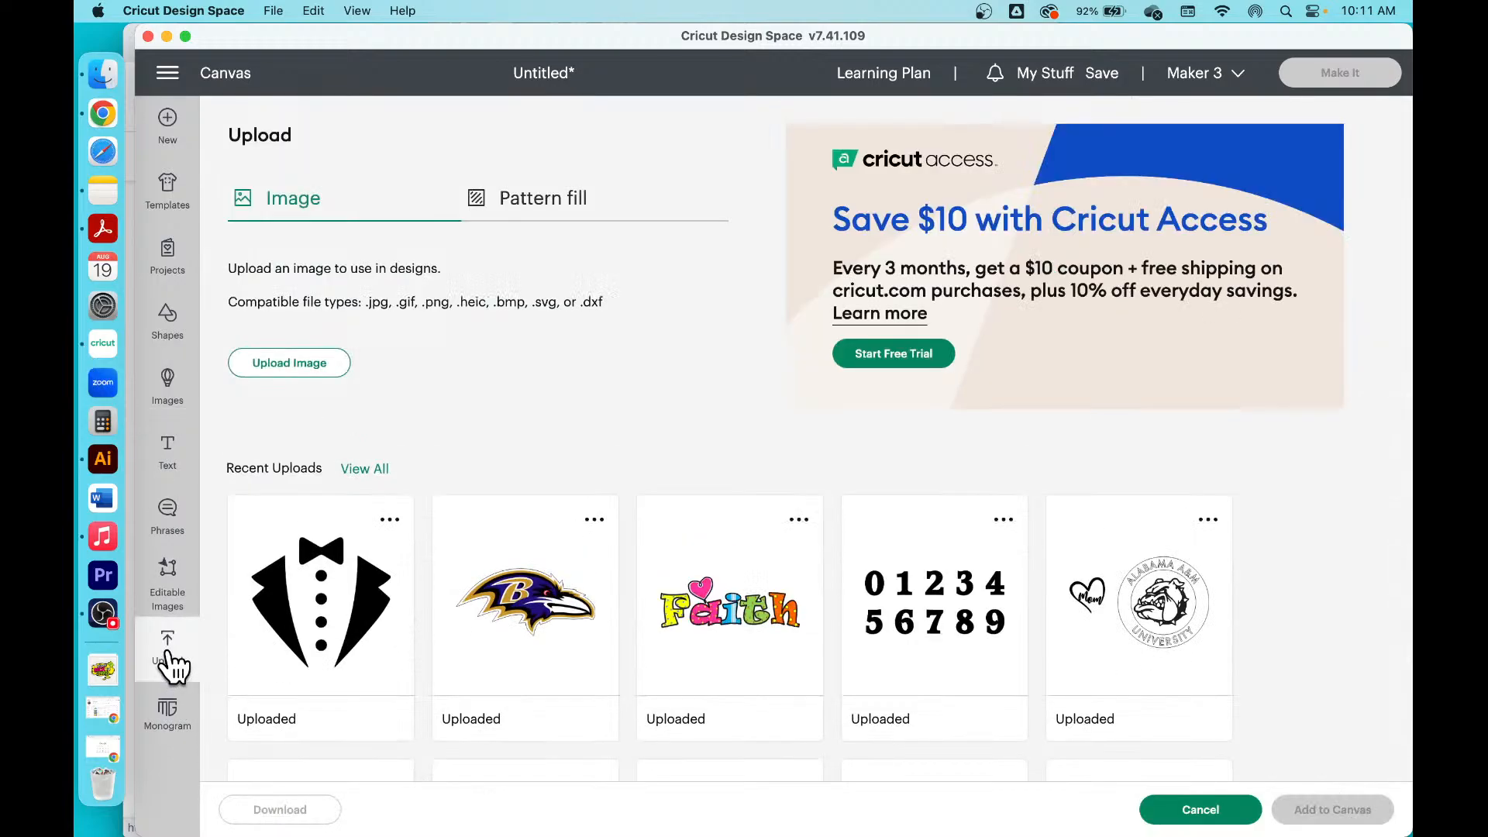
{"action": "left_click", "coordinate": [288, 367]}
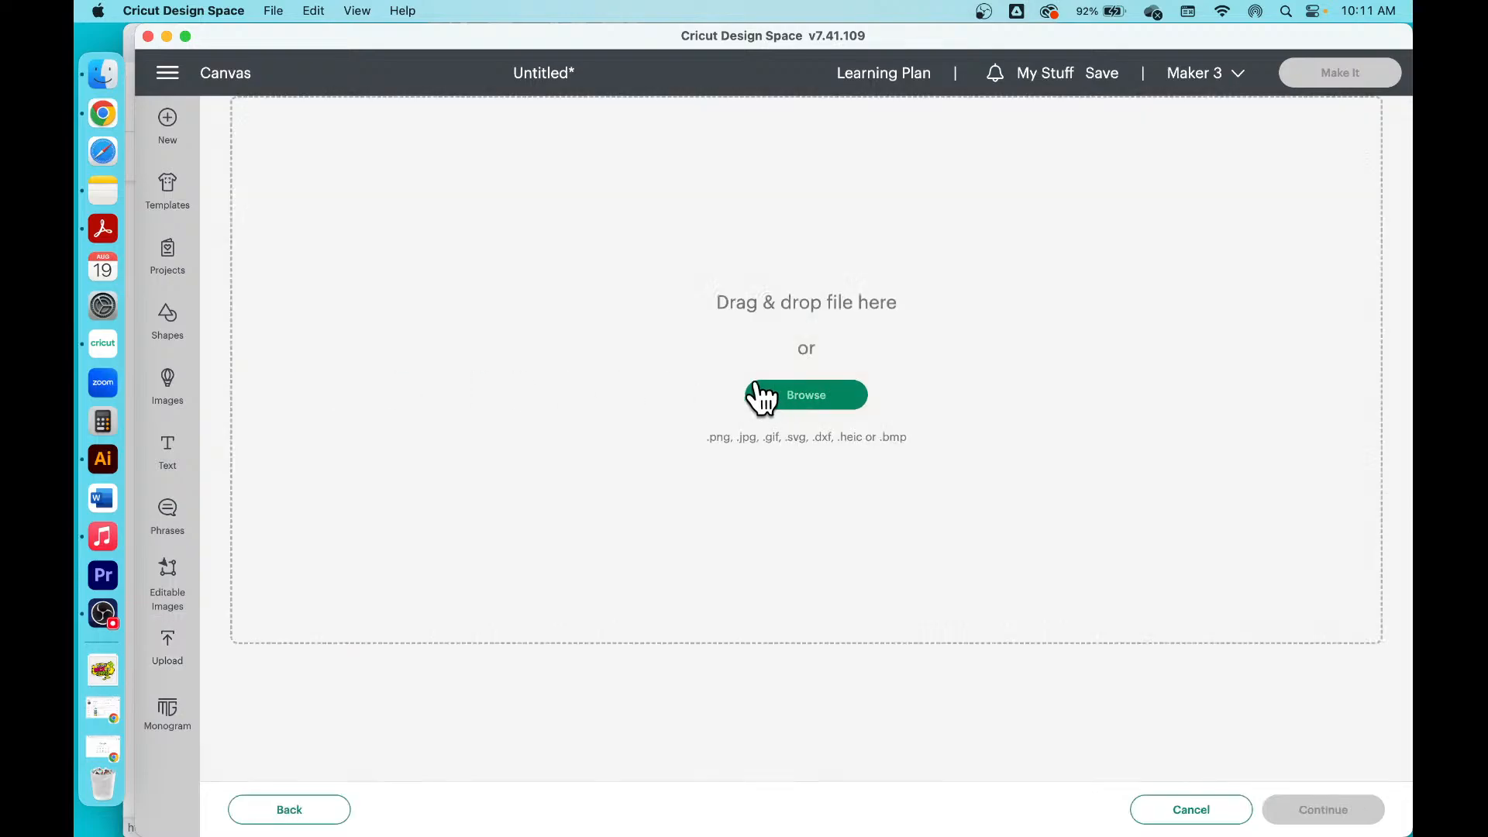
{"action": "left_click", "coordinate": [88, 79]}
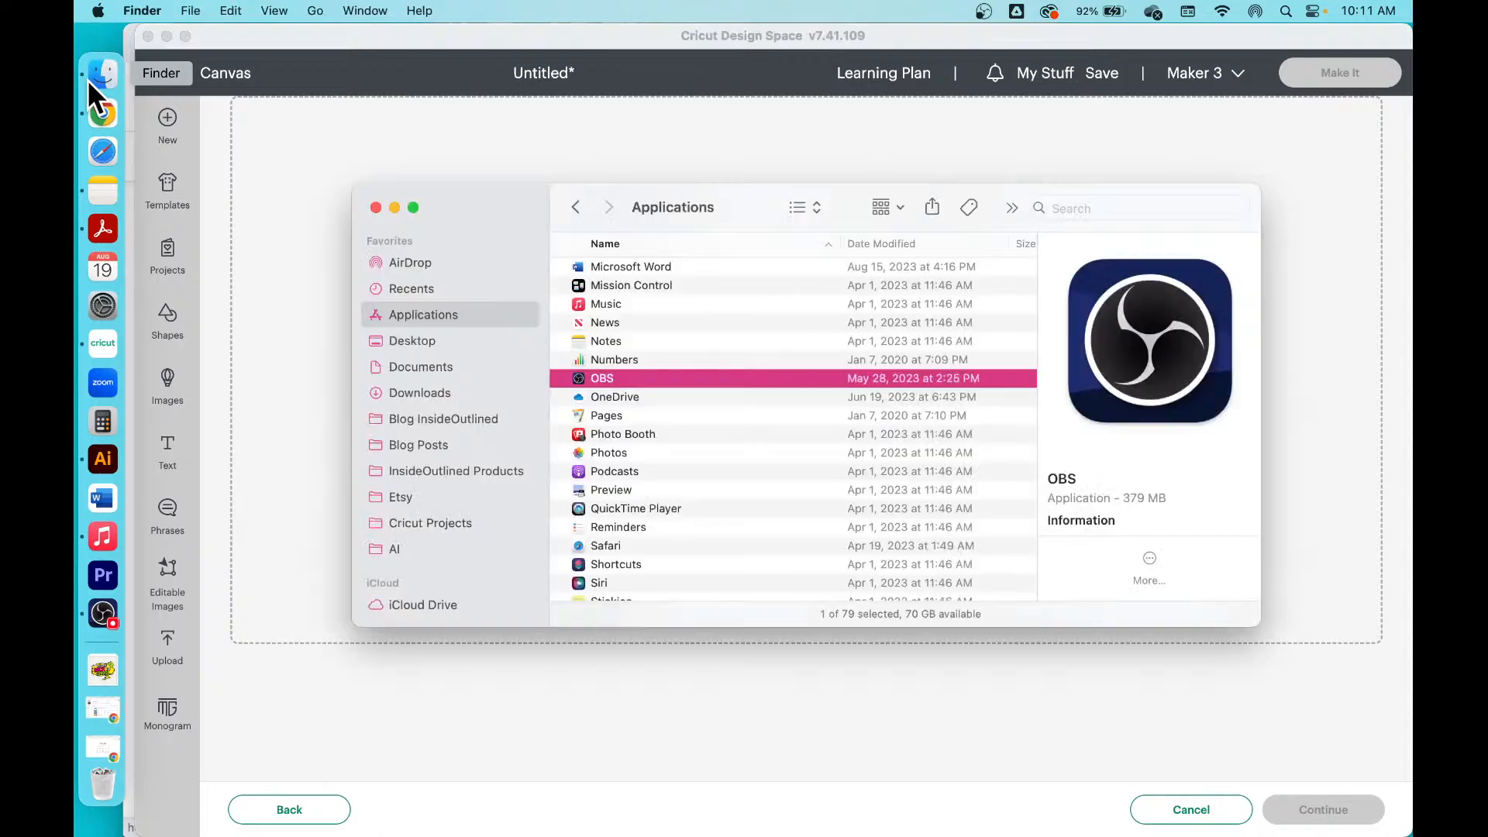
{"action": "left_click", "coordinate": [448, 391]}
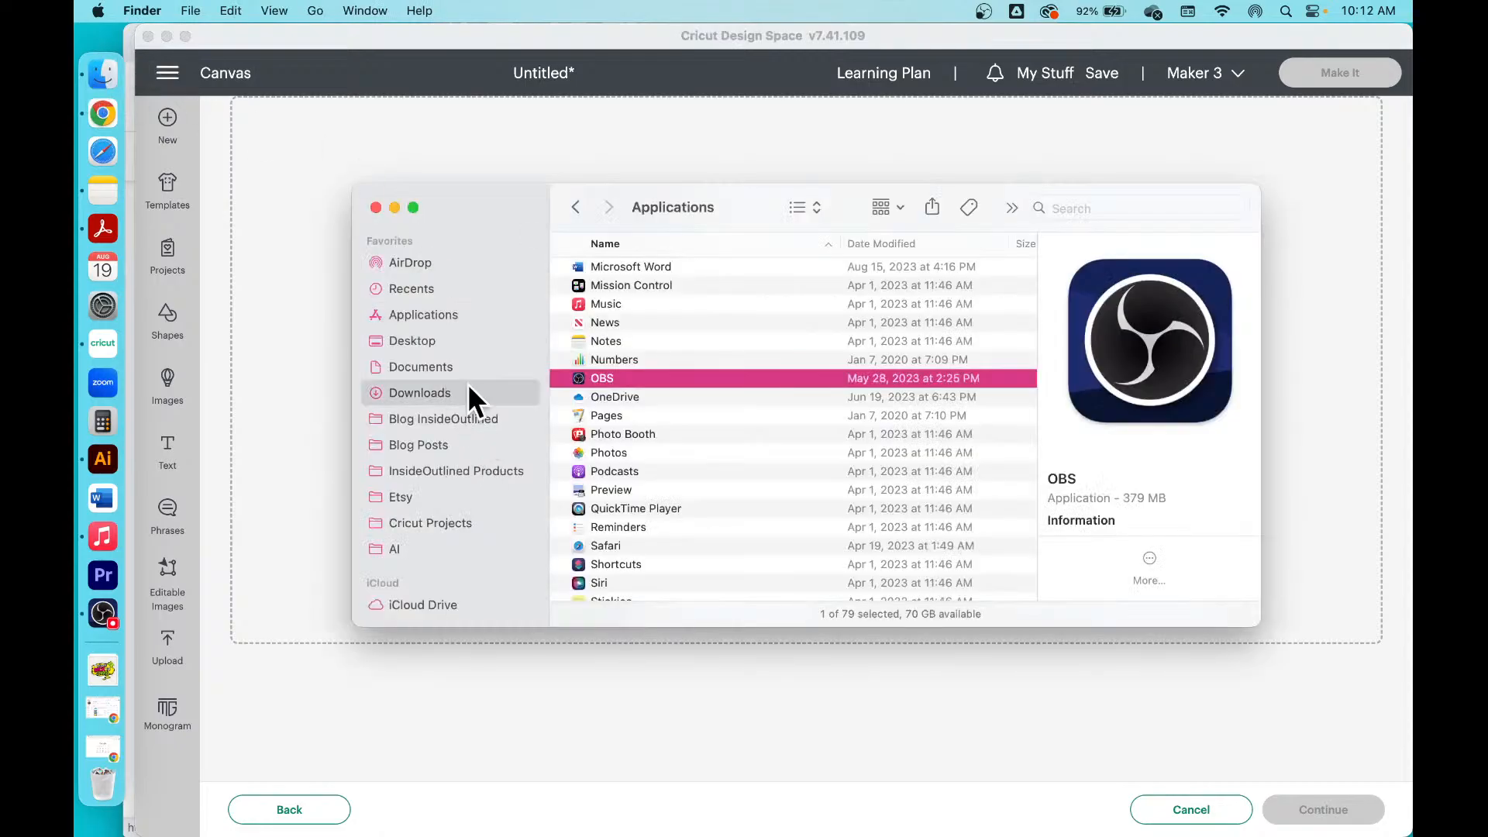
{"action": "left_click", "coordinate": [680, 271]}
{"action": "left_click_drag", "start_coordinate": [673, 266], "coordinate": [883, 129]}
{"action": "left_click", "coordinate": [676, 124]}
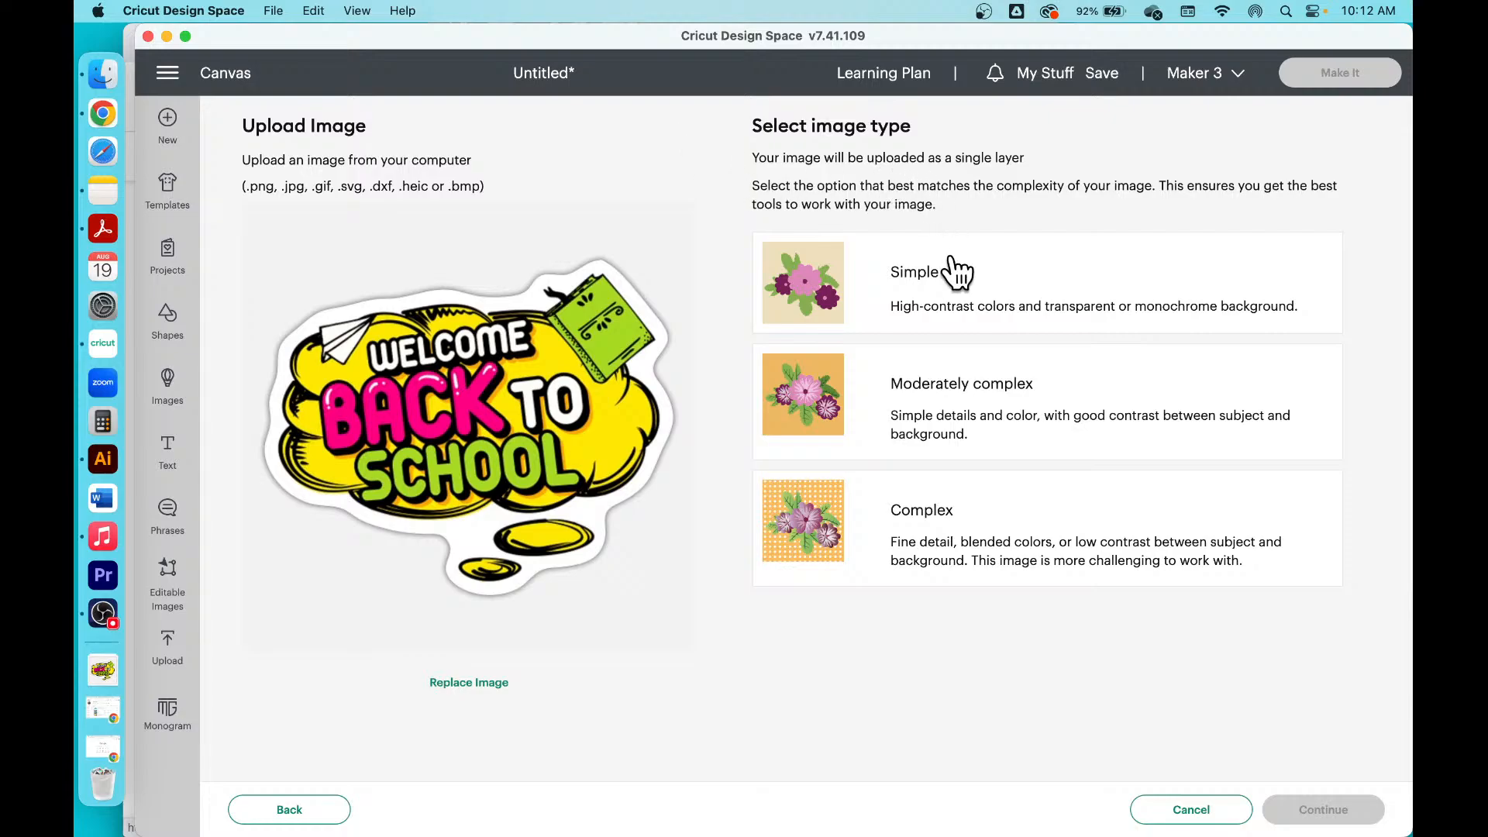
Step: Set the image type to Complex, remove the background around the sticker, and apply the result
{"action": "left_click", "coordinate": [939, 523]}
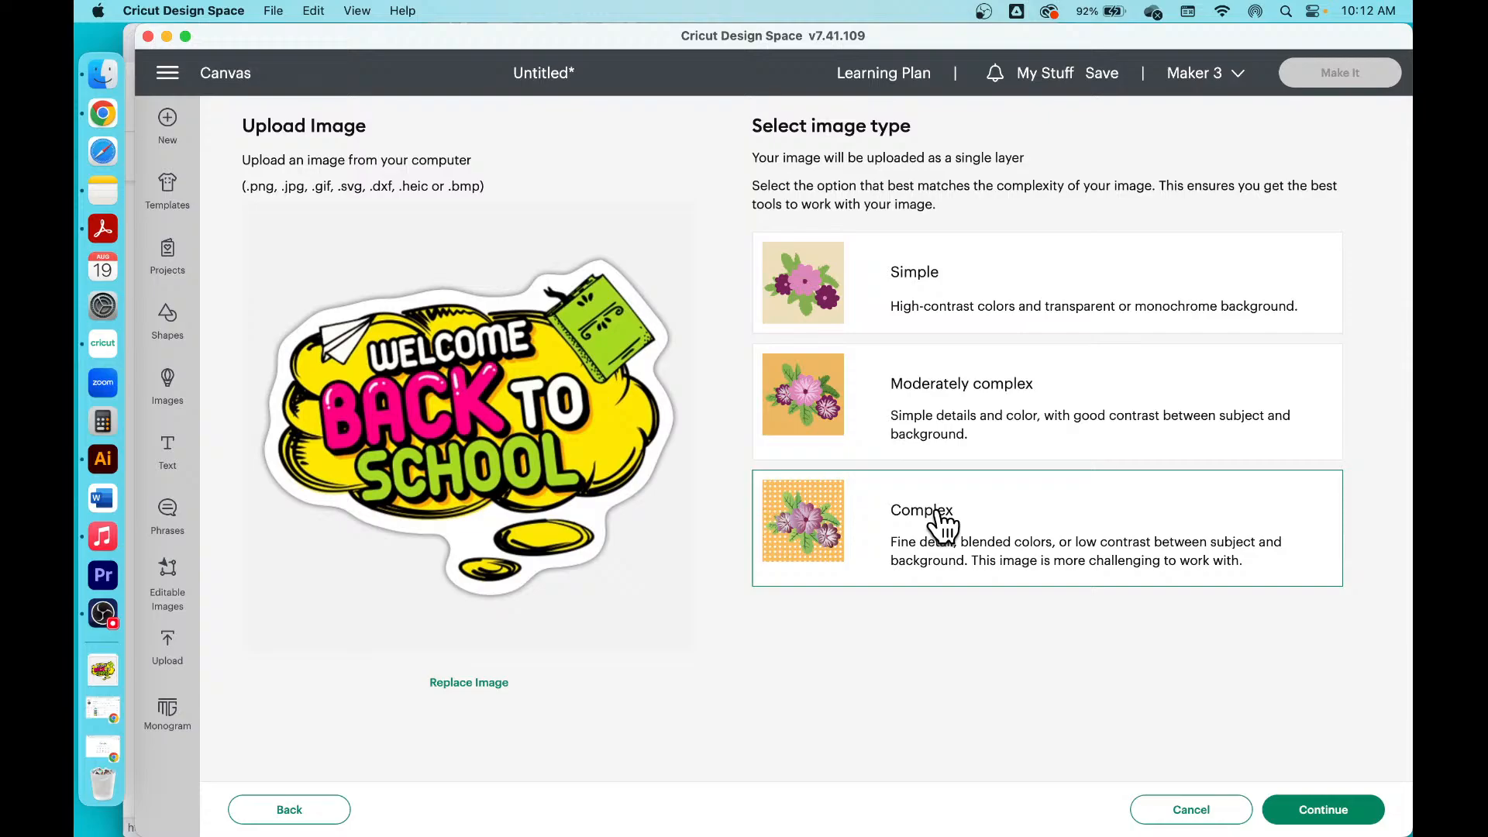
{"action": "left_click", "coordinate": [1323, 809]}
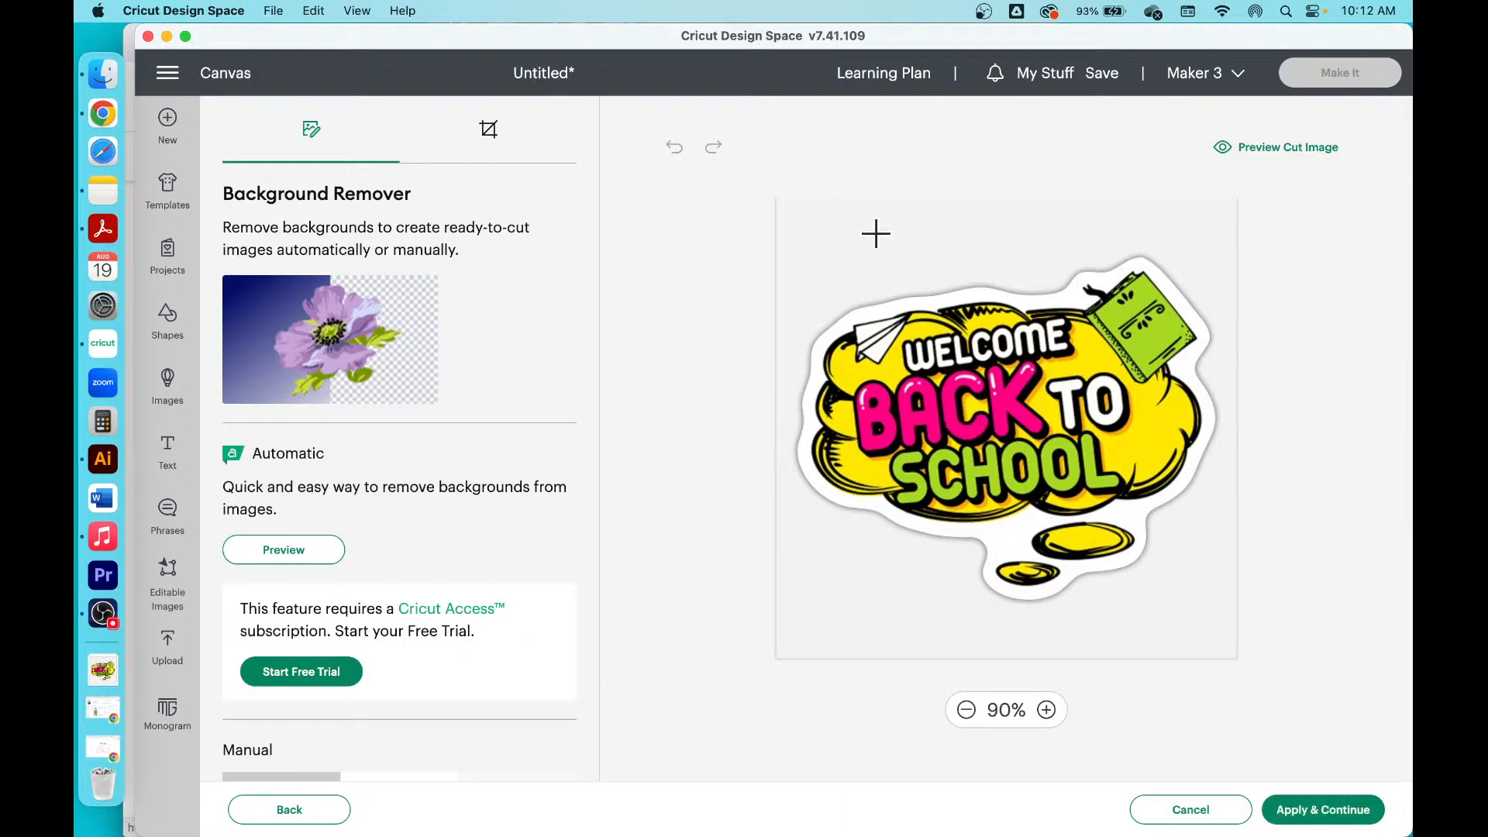
{"action": "left_click", "coordinate": [927, 224]}
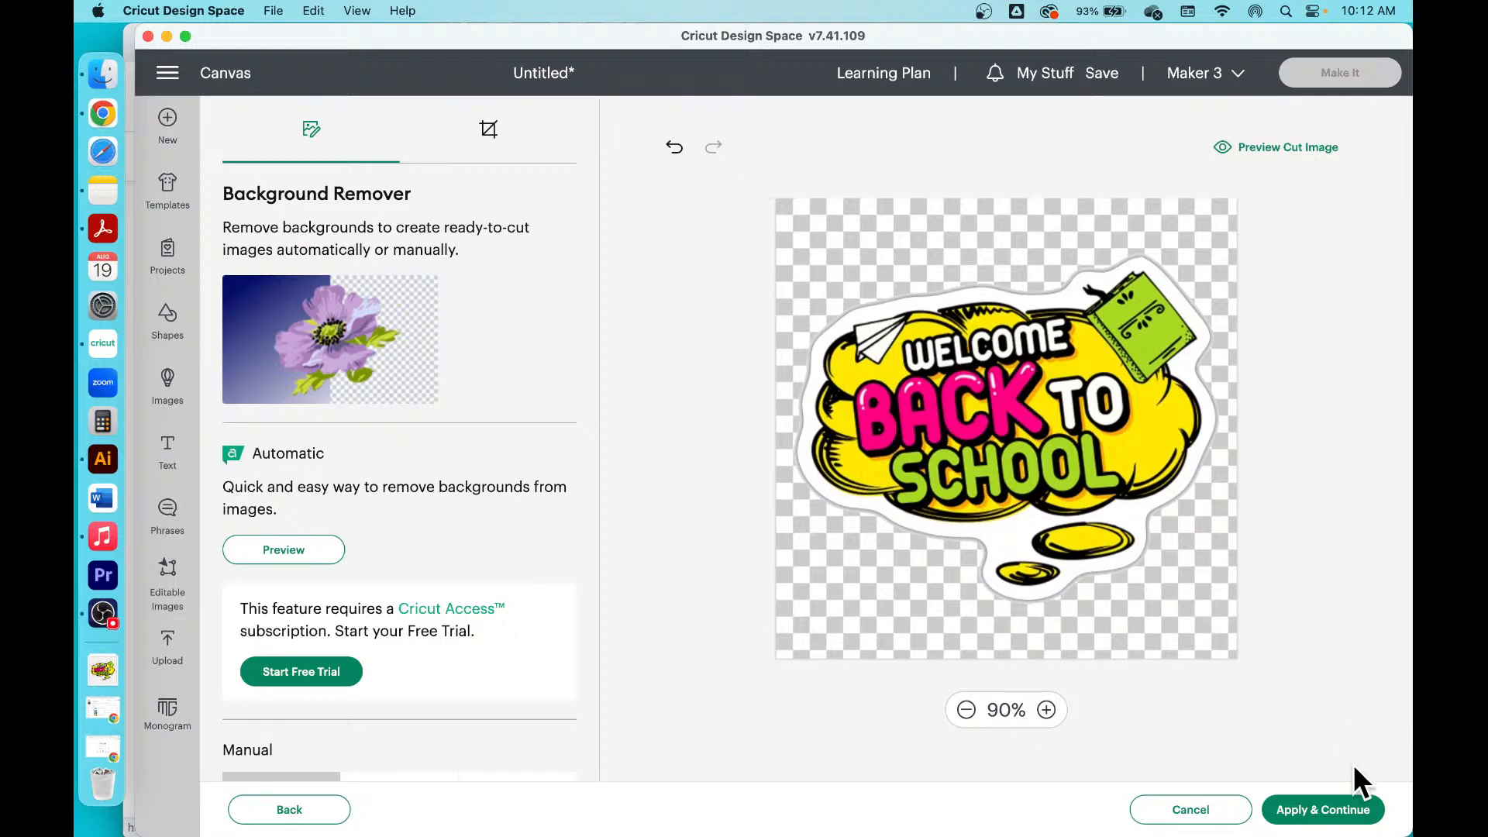
{"action": "left_click", "coordinate": [1325, 814]}
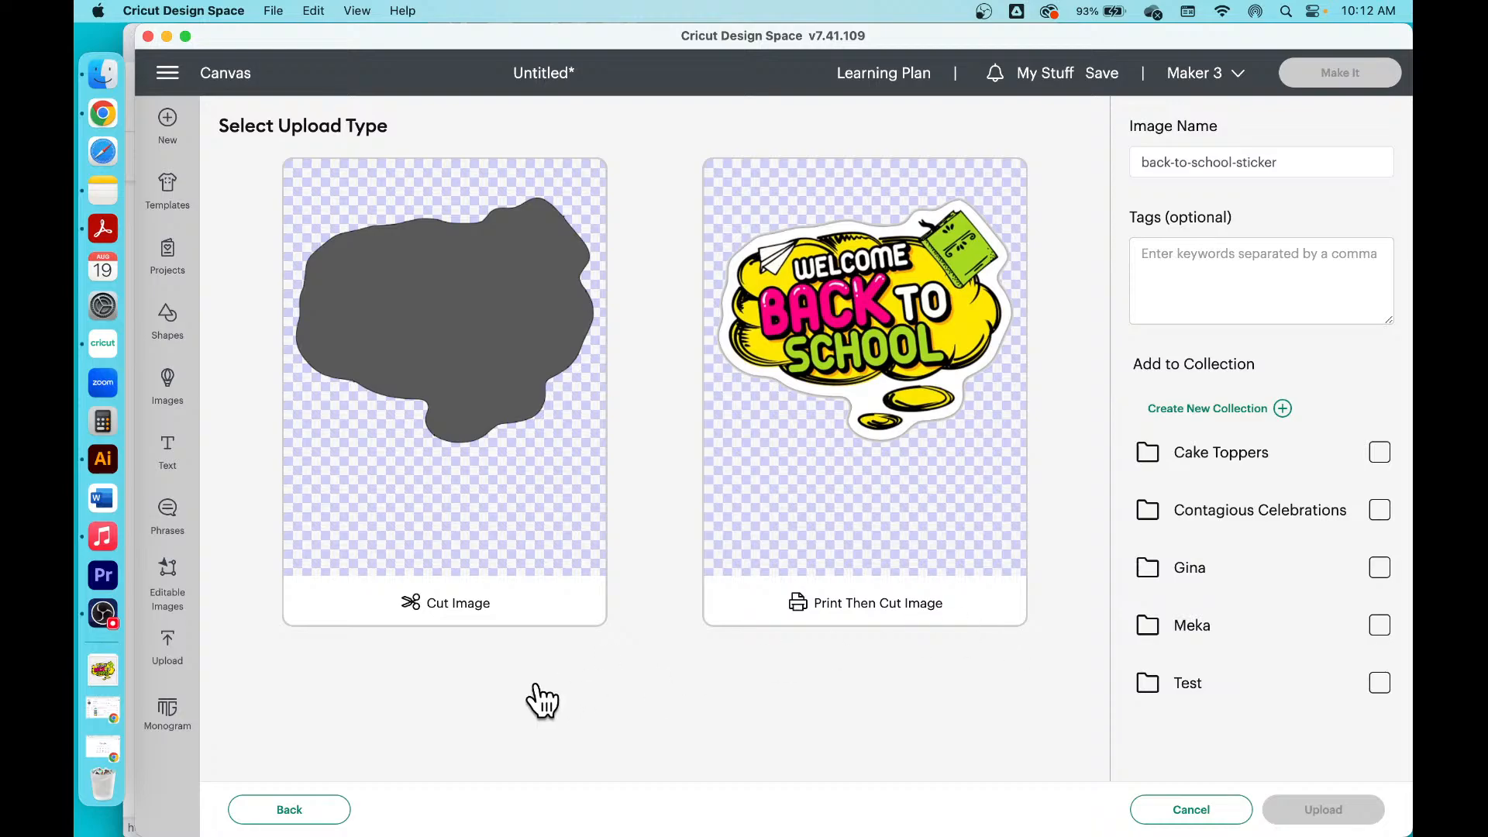
Step: Upload the sticker as a Print Then Cut image and select it among the recent uploads
{"action": "left_click", "coordinate": [878, 269]}
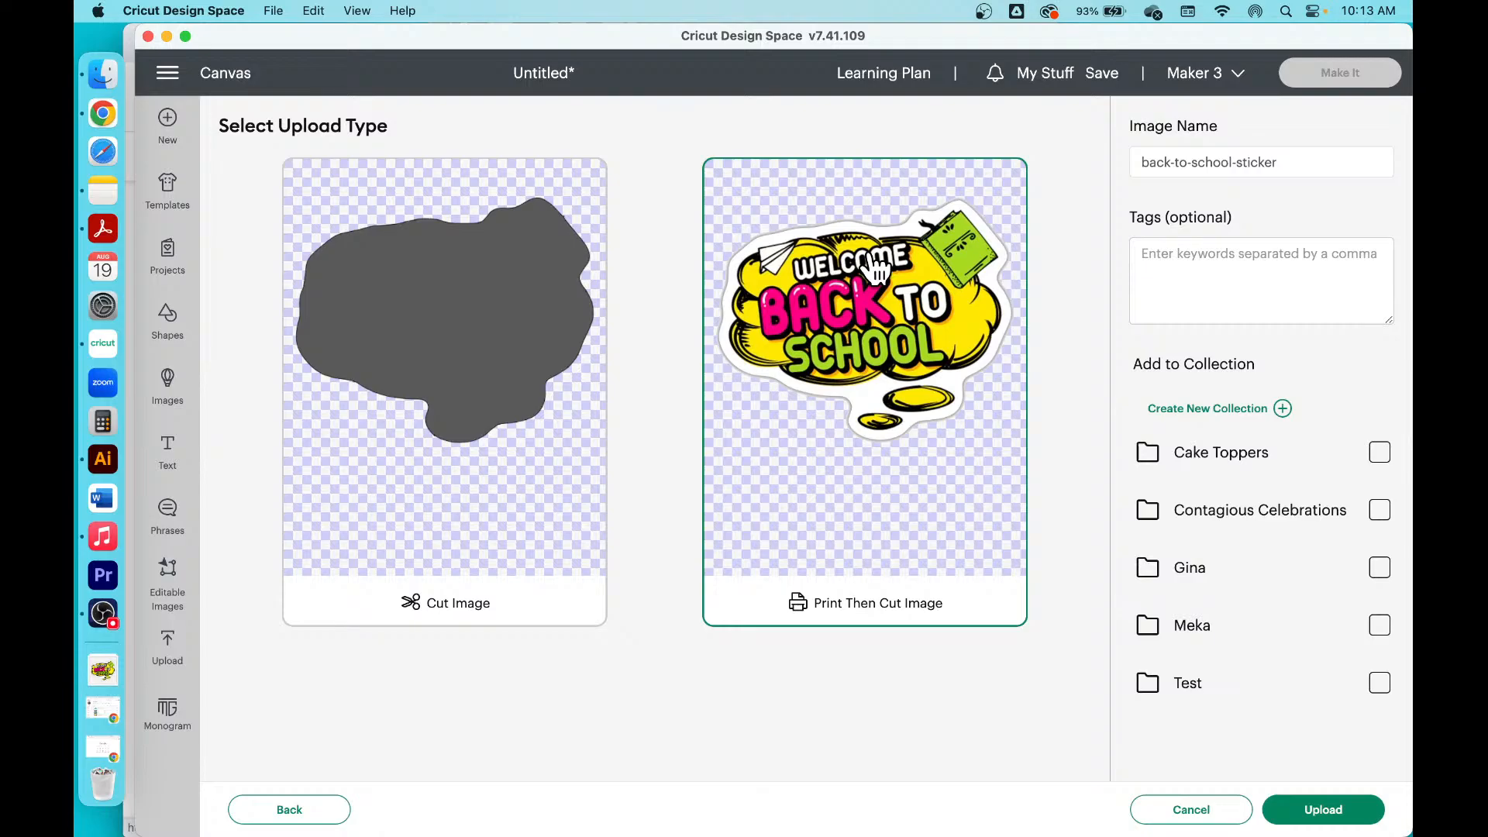
{"action": "left_click", "coordinate": [1334, 790]}
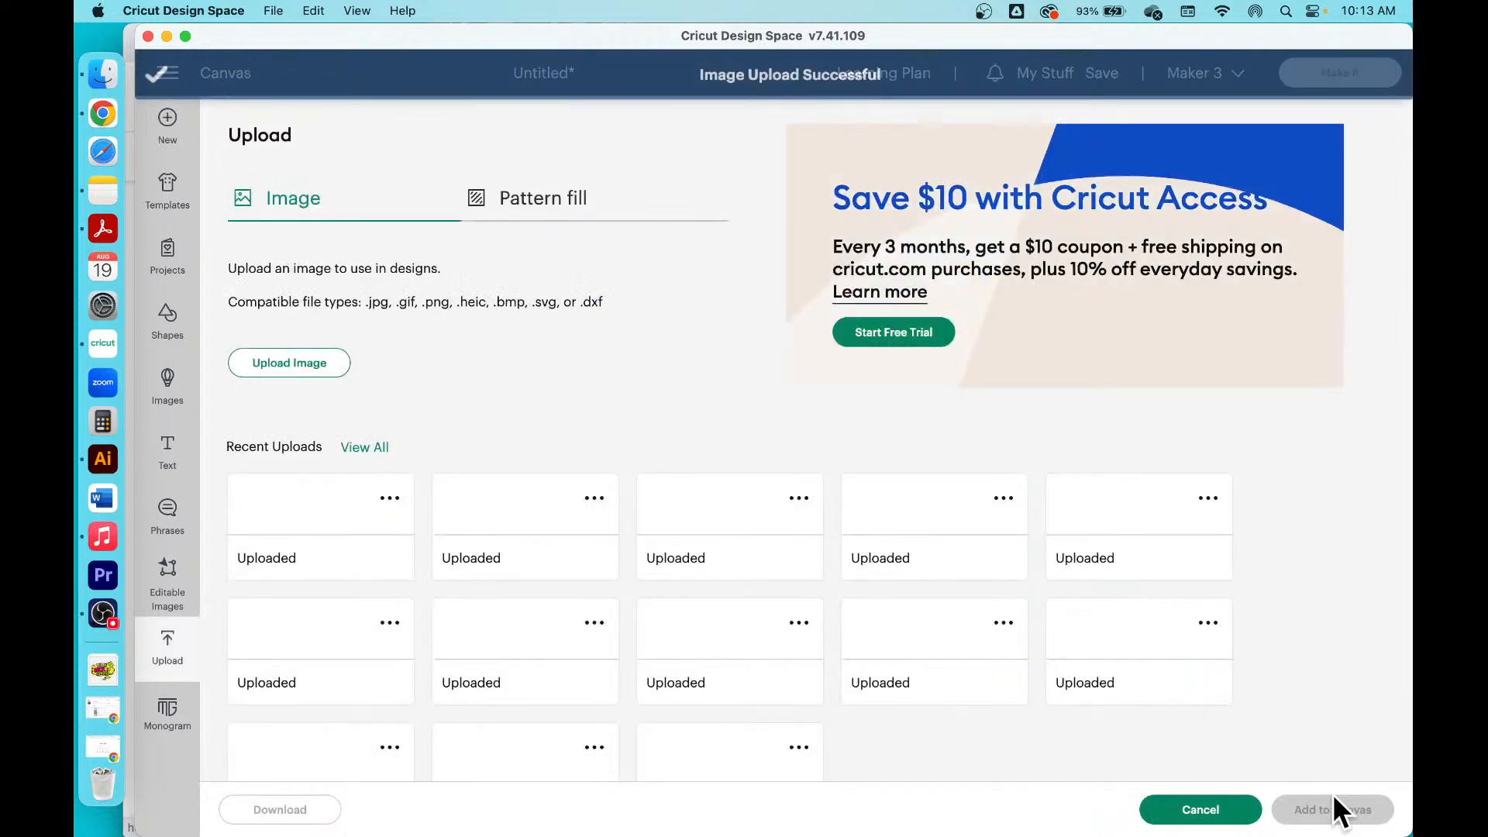
{"action": "left_click", "coordinate": [403, 612]}
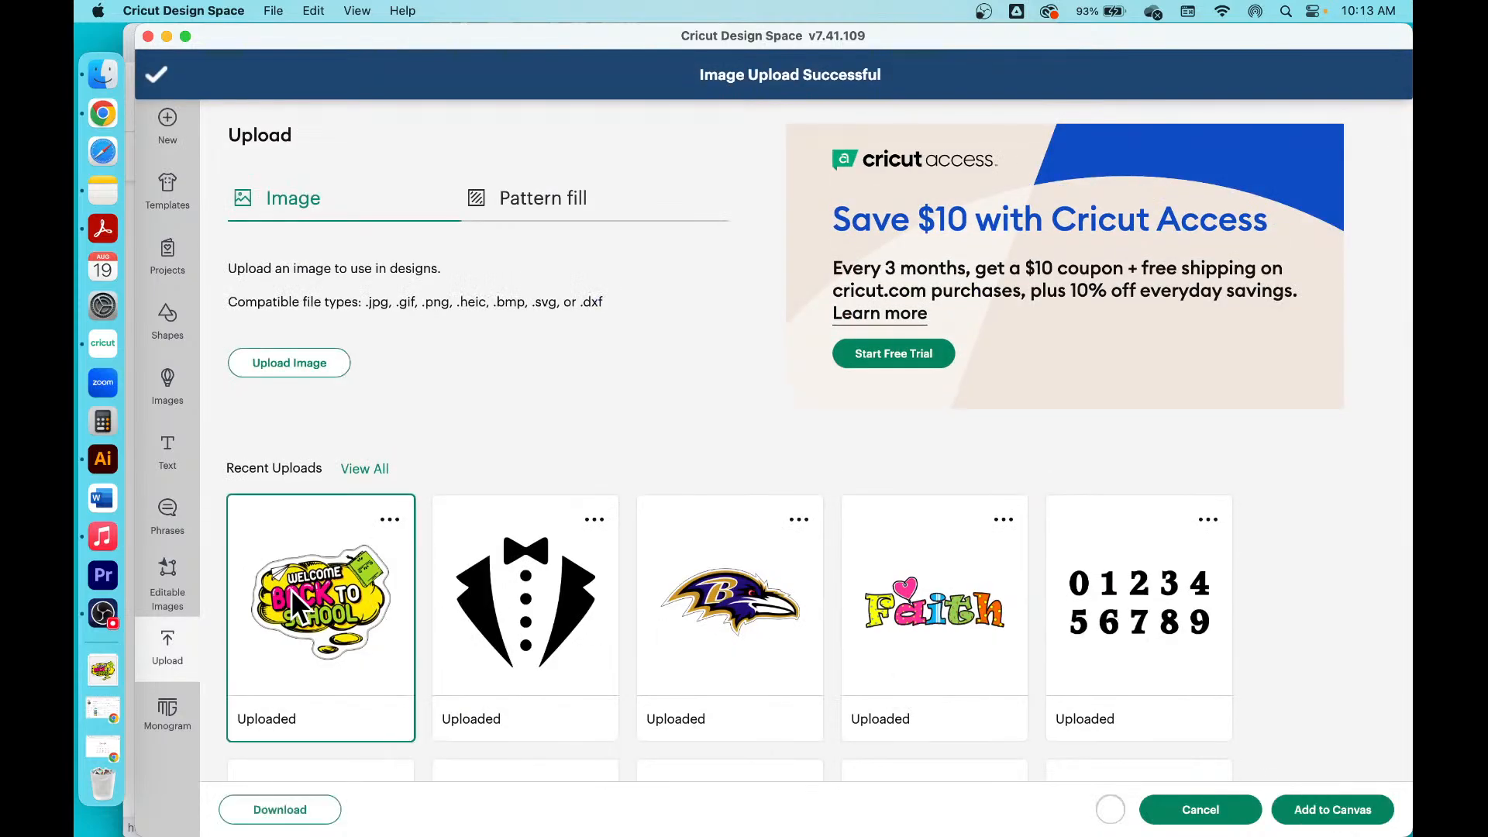
Step: Add the selected sticker to the canvas, shrink it to about 3 in wide, and move it near the canvas's upper-right area
{"action": "left_click", "coordinate": [1339, 810]}
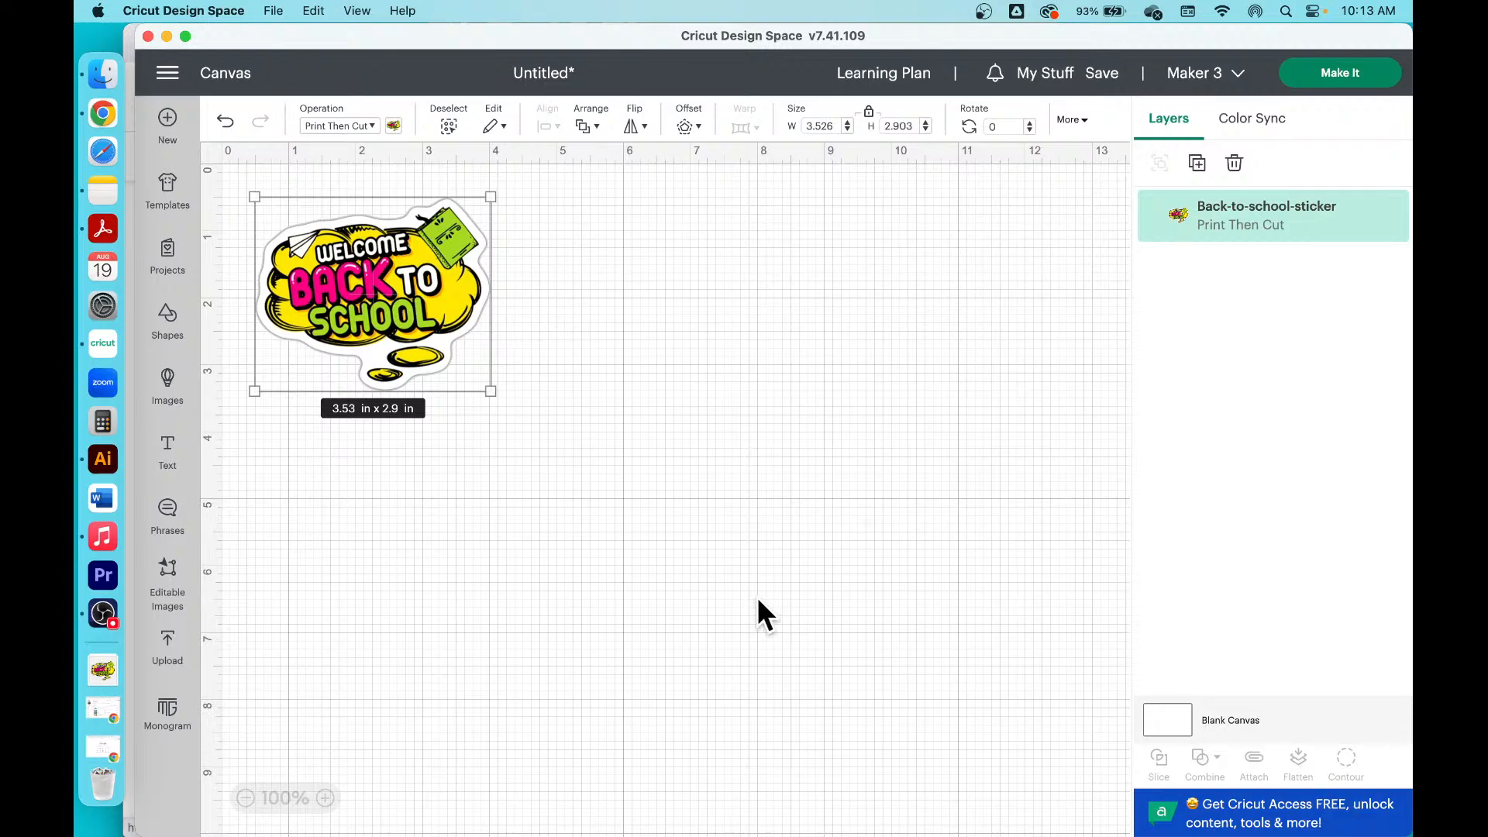
{"action": "left_click_drag", "start_coordinate": [453, 336], "coordinate": [612, 439]}
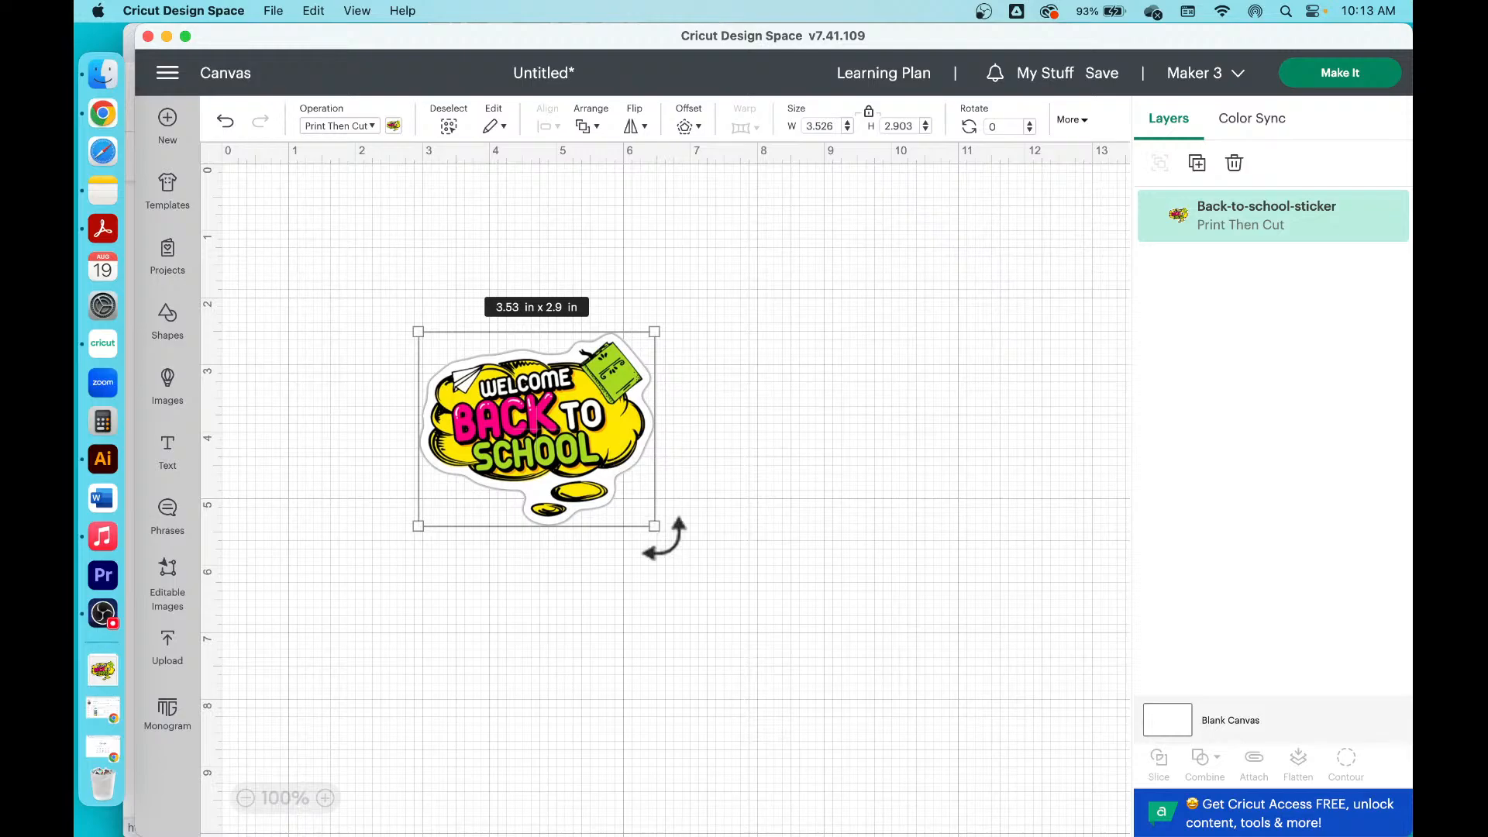
{"action": "left_click_drag", "start_coordinate": [651, 525], "coordinate": [617, 494]}
{"action": "left_click_drag", "start_coordinate": [511, 410], "coordinate": [999, 300]}
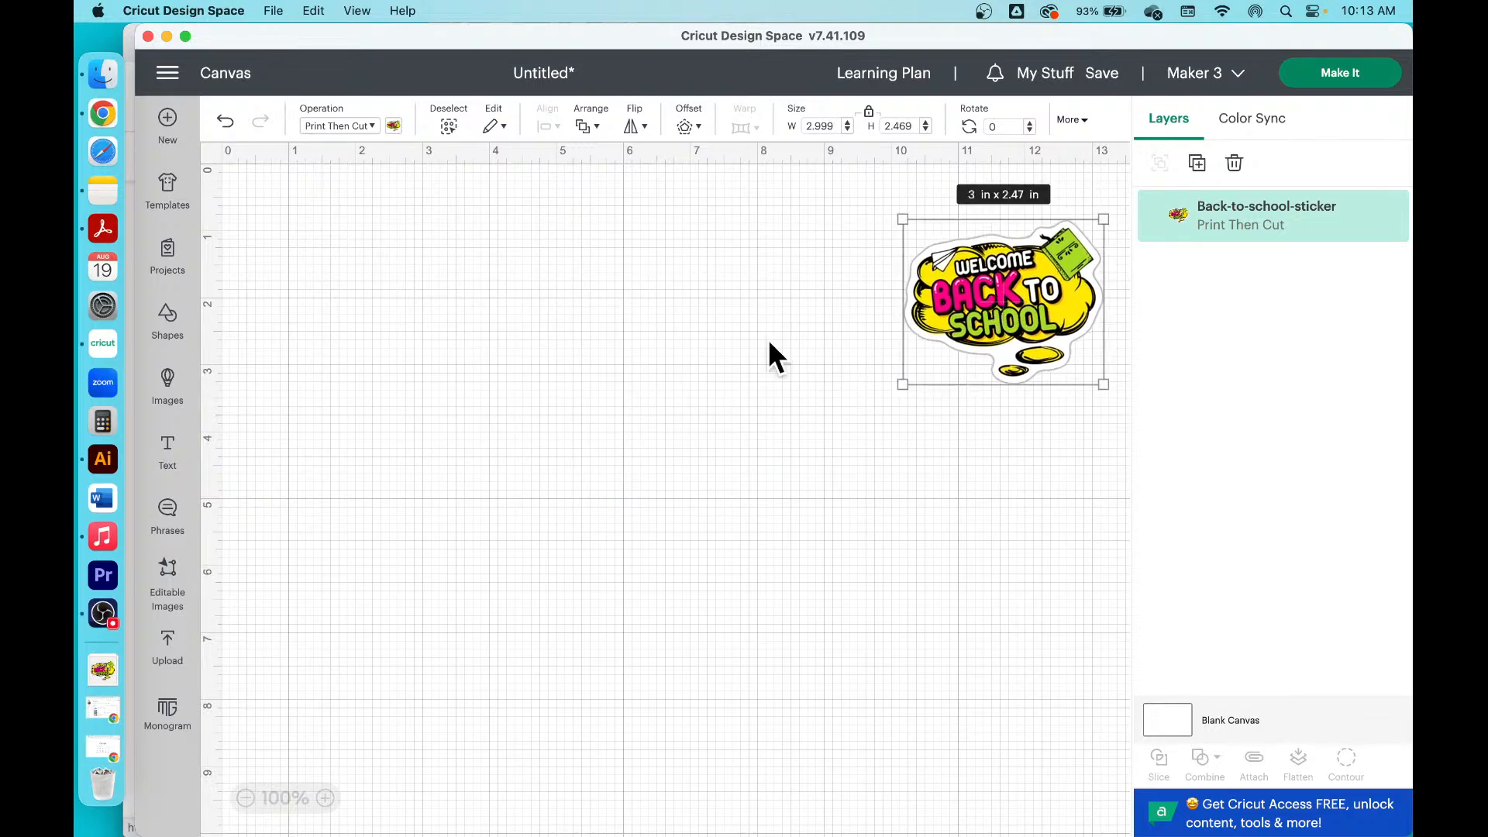
Step: Add a text object containing the surname to the canvas
{"action": "left_click", "coordinate": [605, 355]}
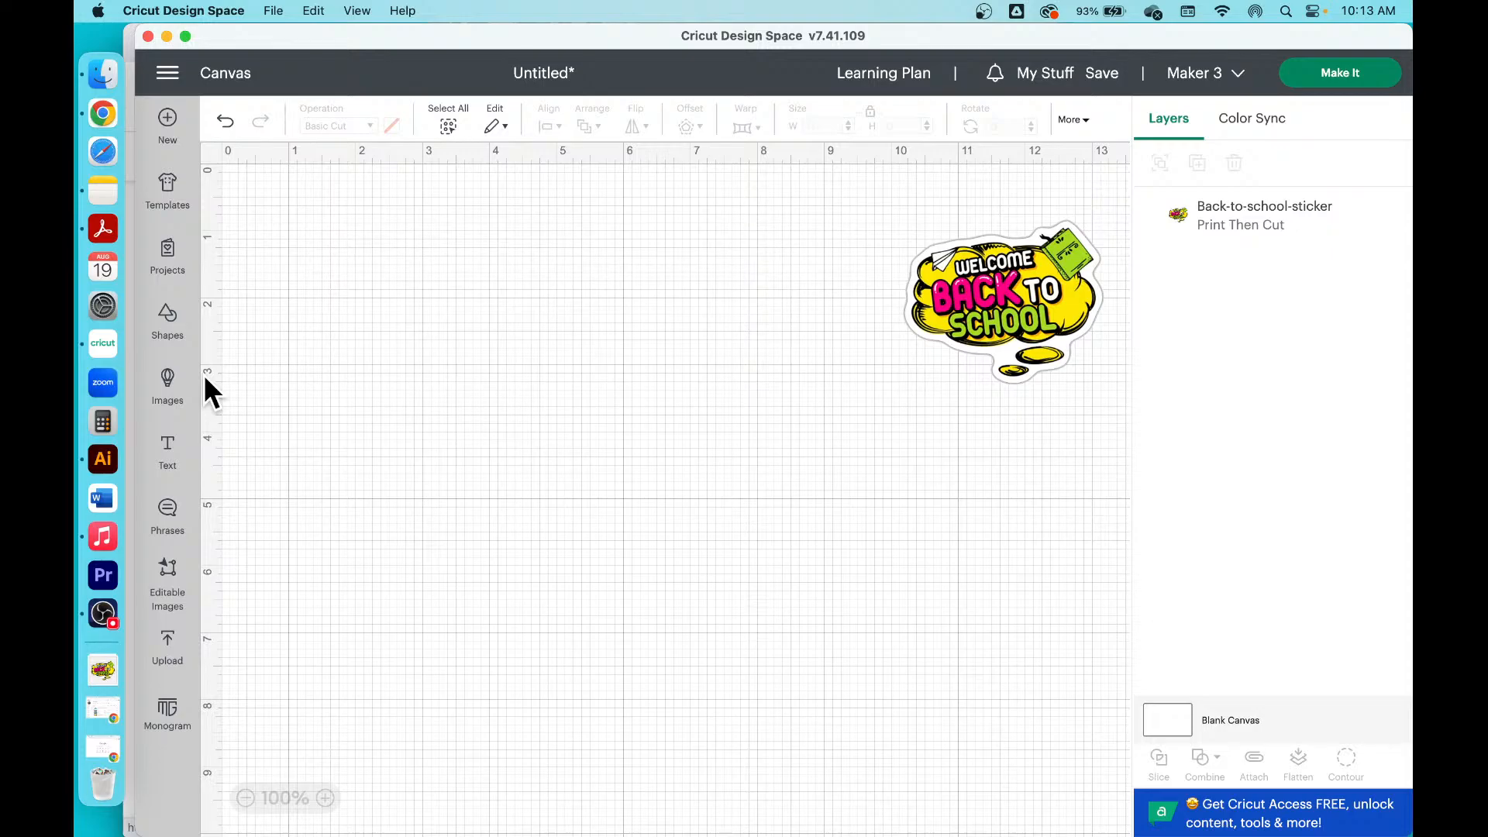
{"action": "left_click", "coordinate": [167, 453]}
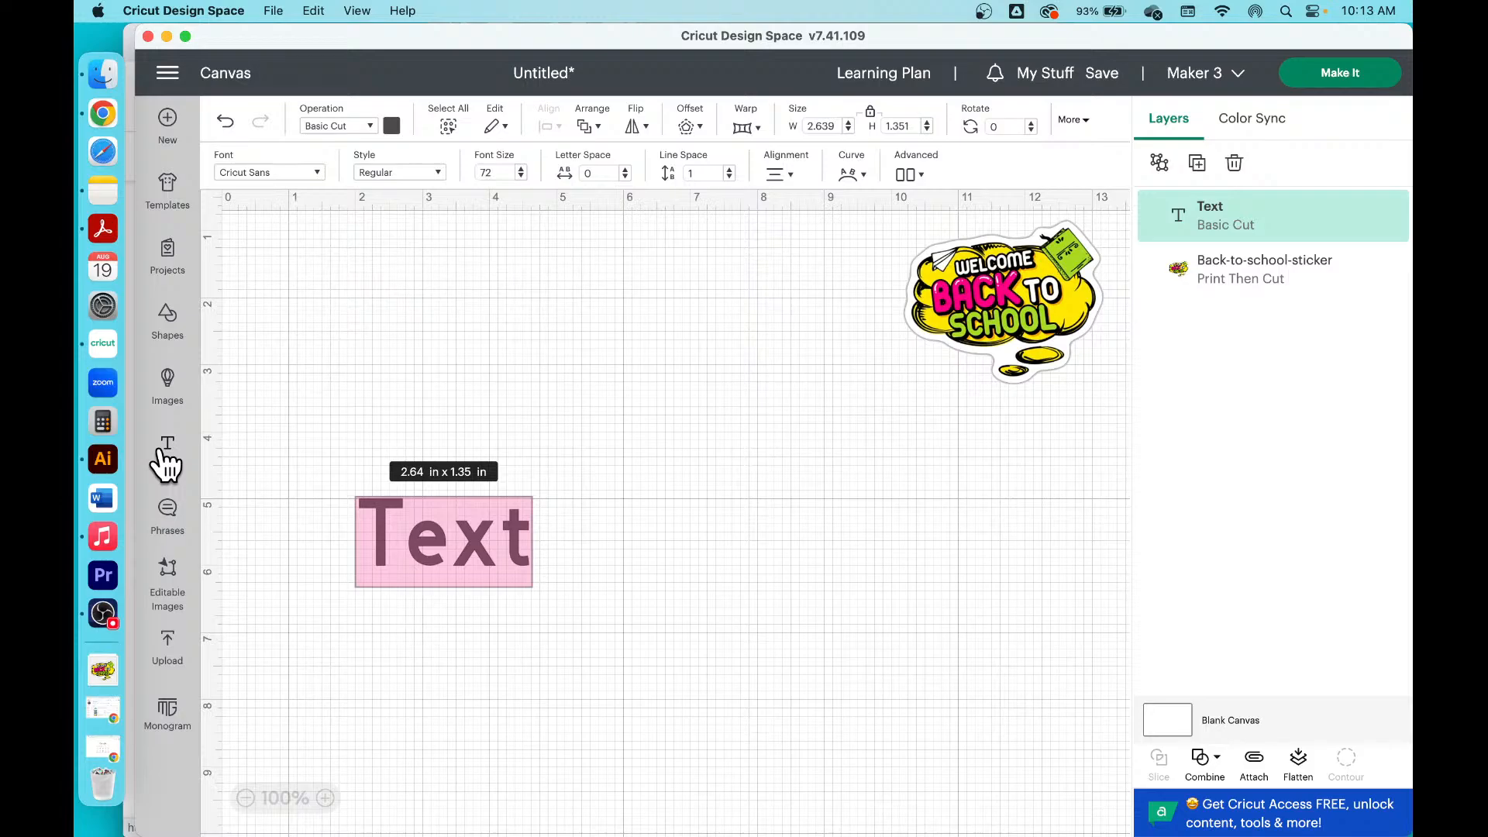
{"action": "type", "text": "Byrd"}
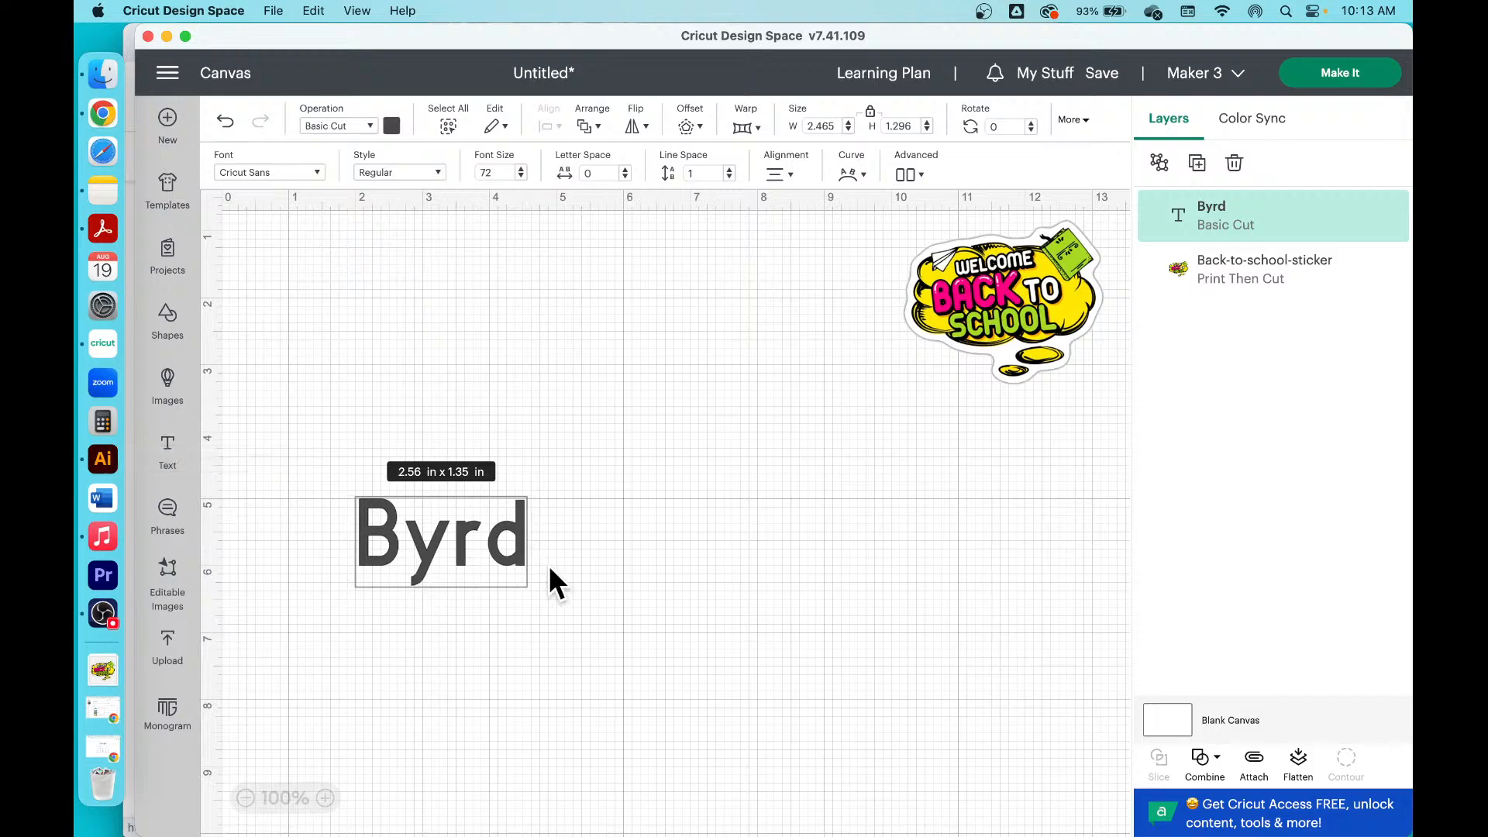
Step: Try the system fonts Amelya, Annamellia and Another Day V2 on the surname text
{"action": "left_click", "coordinate": [263, 174]}
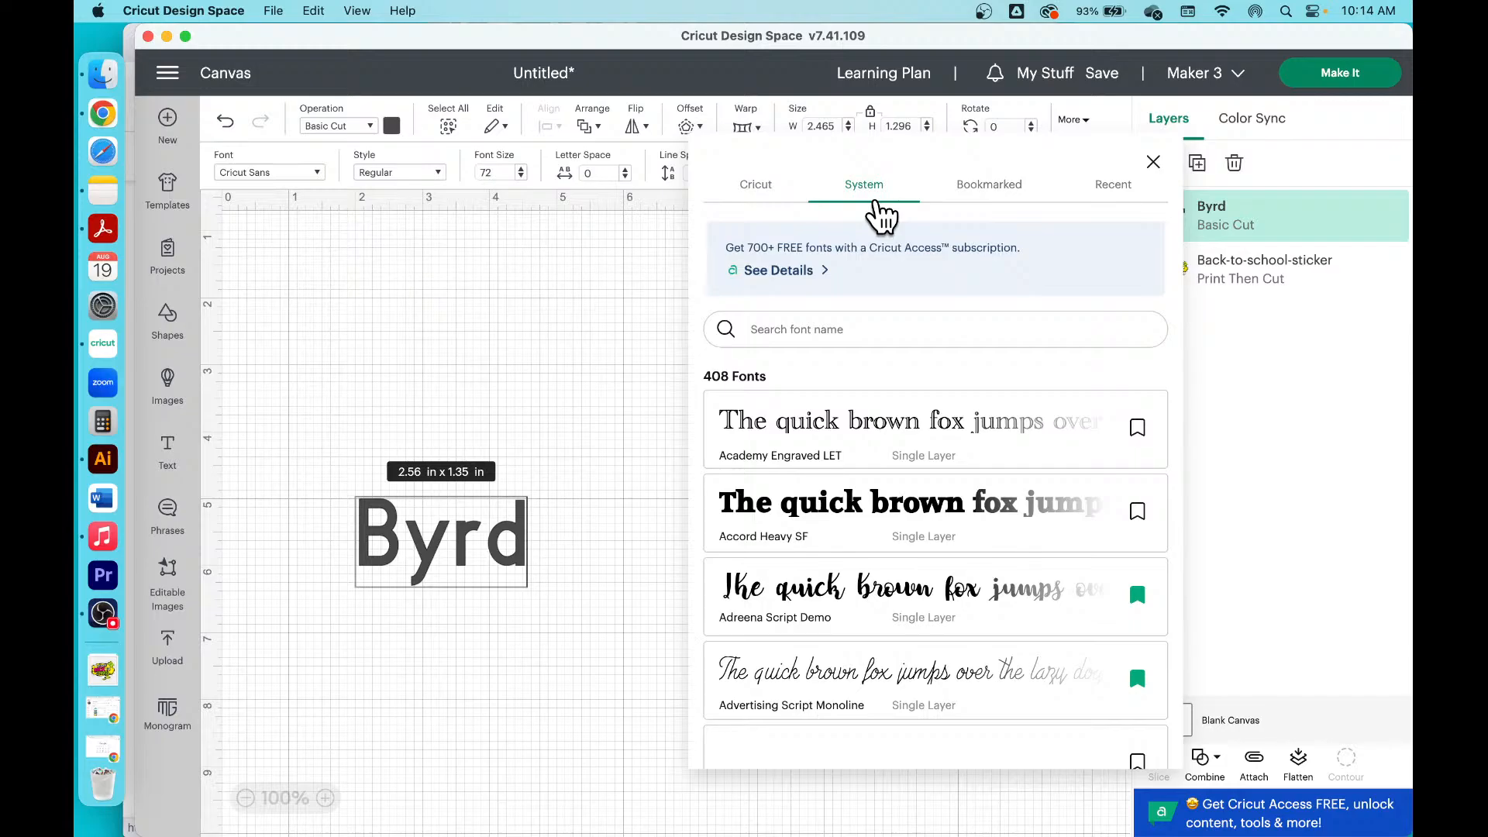
{"action": "scroll", "coordinate": [917, 604], "scroll_direction": "down", "scroll_amount": 3}
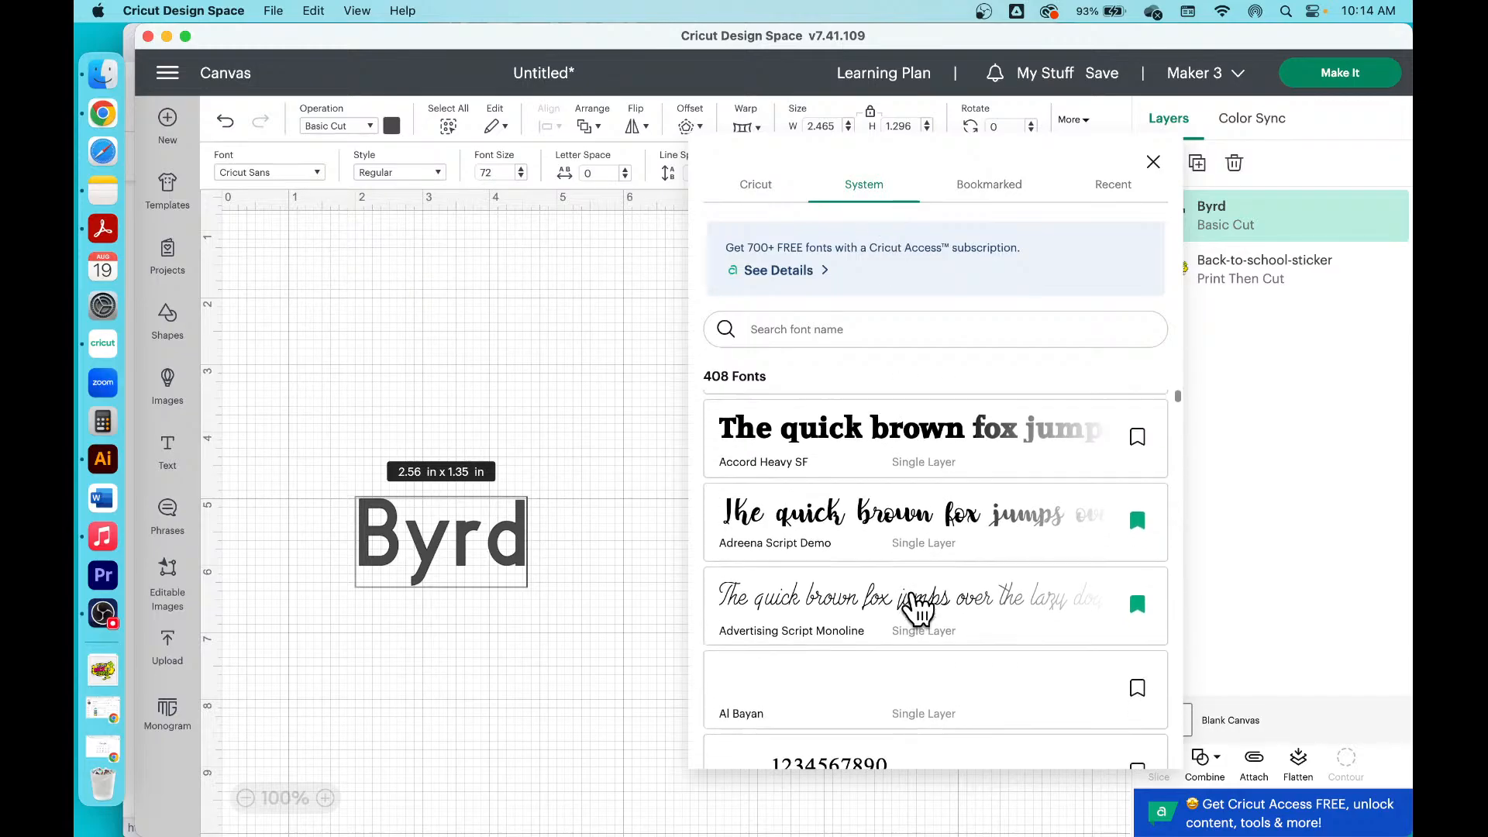
{"action": "scroll", "coordinate": [917, 608], "scroll_direction": "down", "scroll_amount": 2}
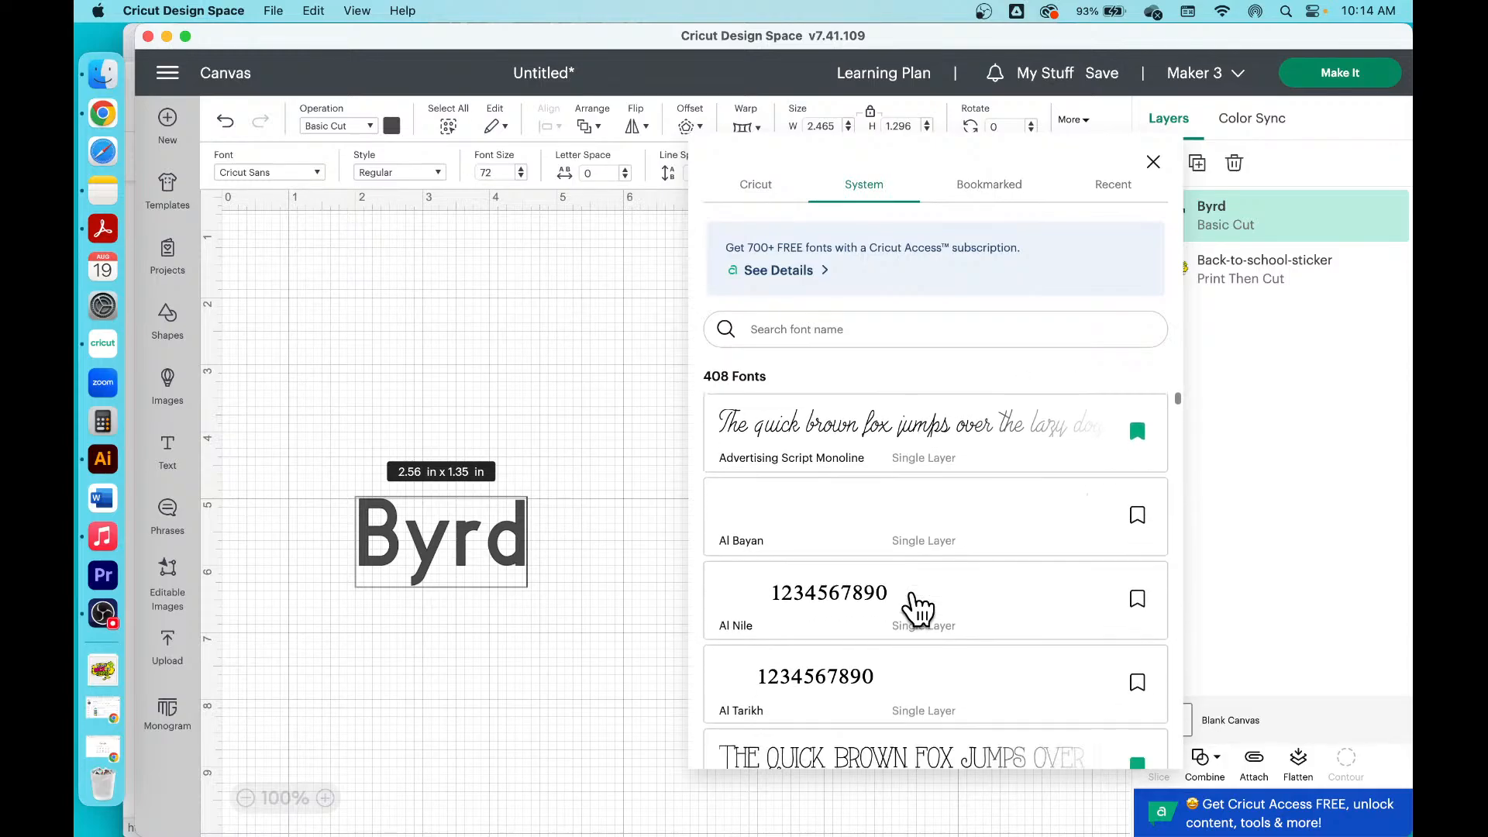
{"action": "scroll", "coordinate": [916, 608], "scroll_direction": "down", "scroll_amount": 4}
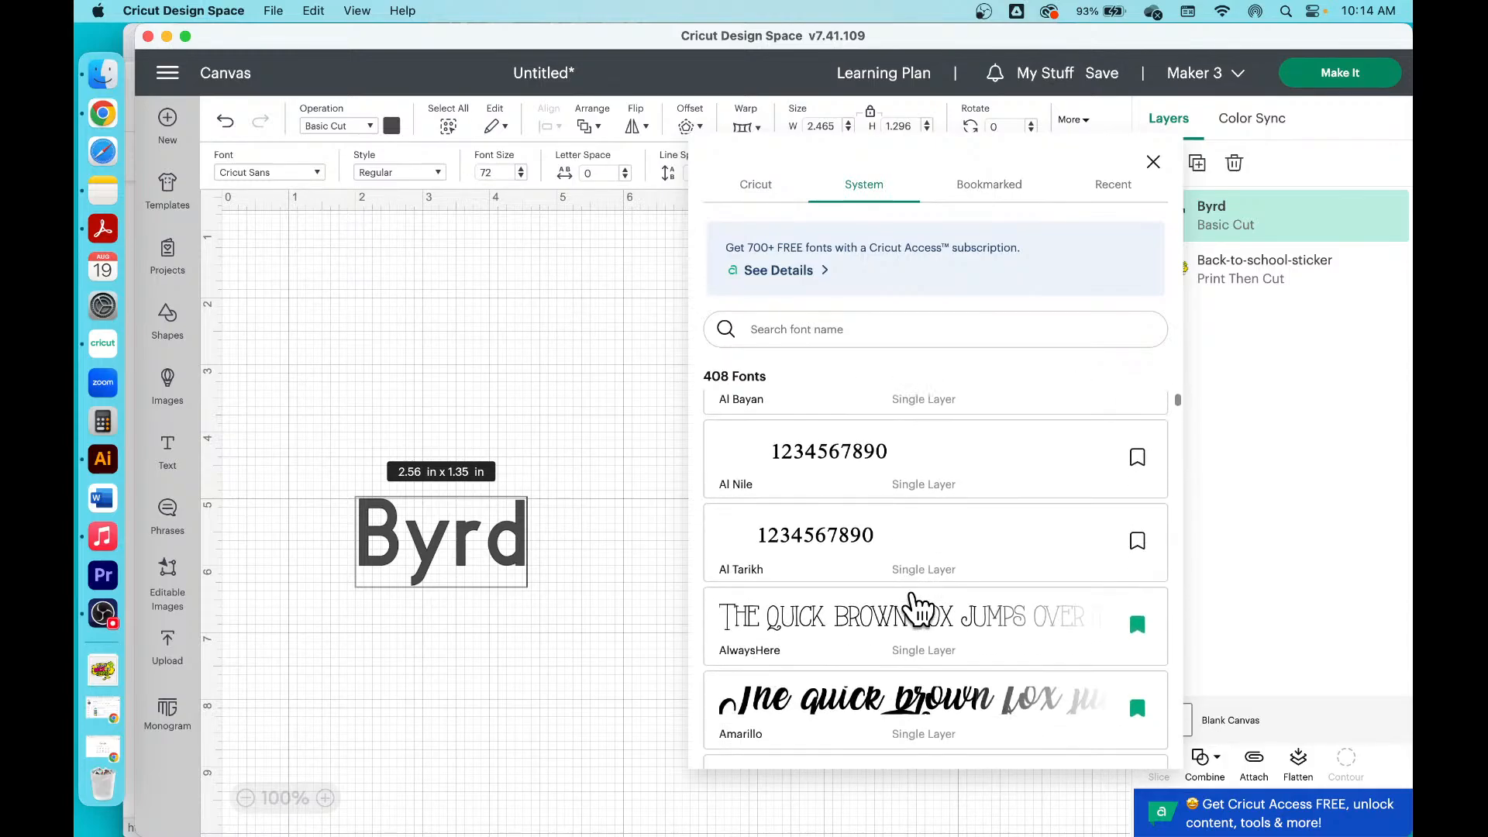
{"action": "left_click", "coordinate": [895, 631]}
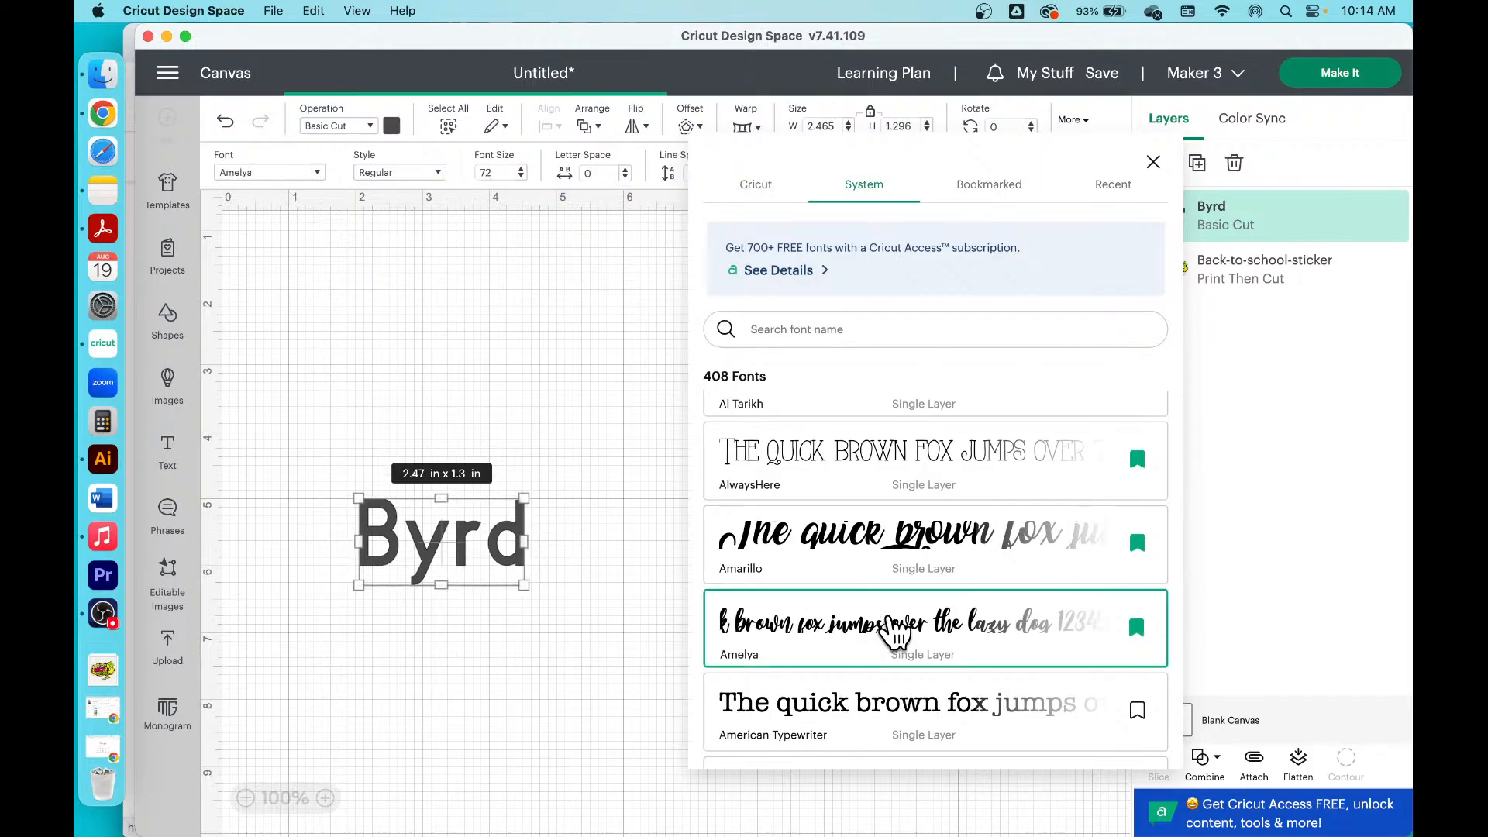
{"action": "scroll", "coordinate": [895, 632], "scroll_direction": "down", "scroll_amount": 1}
{"action": "scroll", "coordinate": [895, 632], "scroll_direction": "down", "scroll_amount": 3}
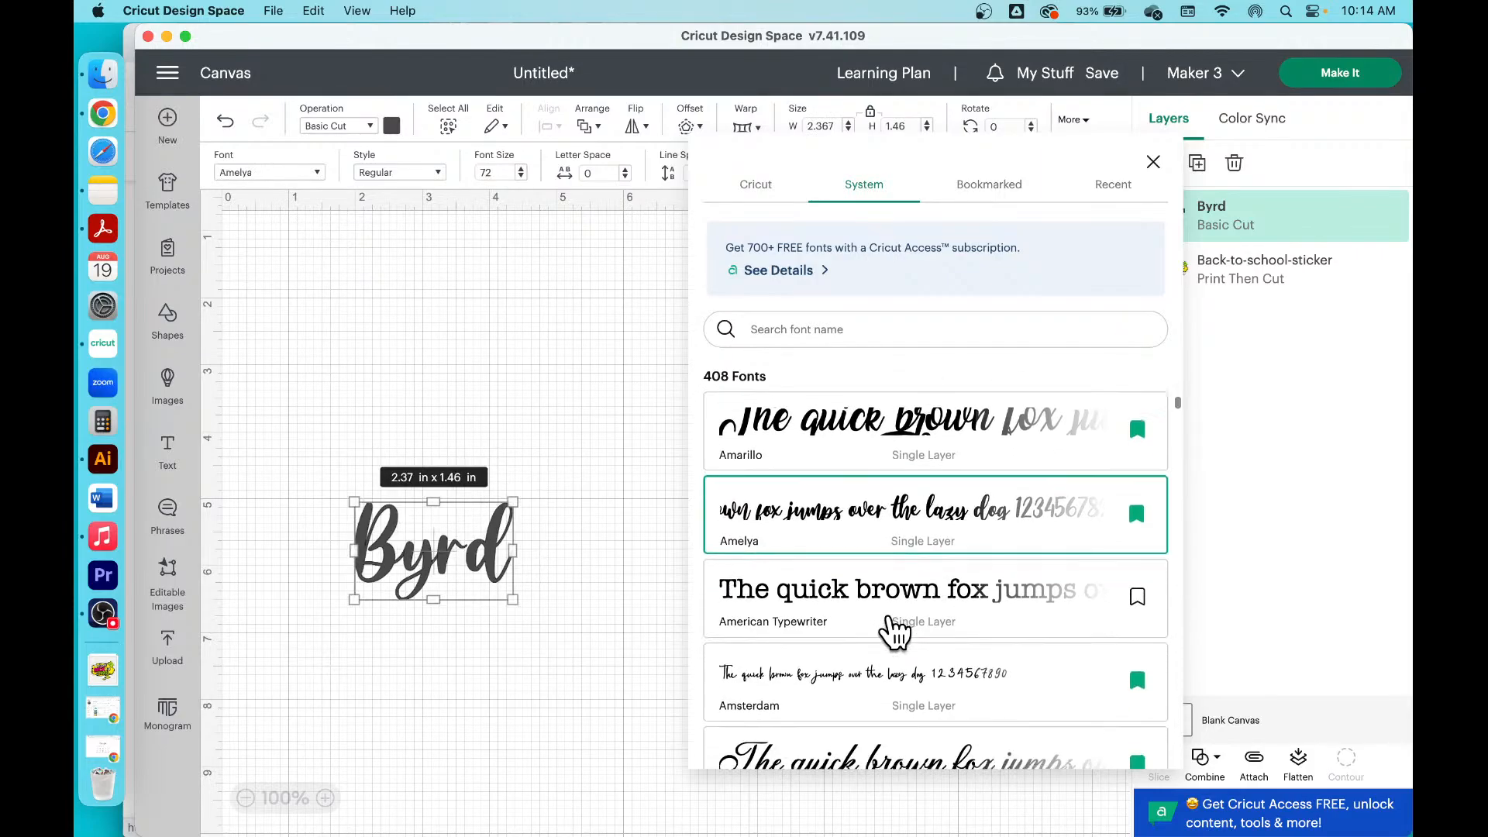
{"action": "scroll", "coordinate": [895, 632], "scroll_direction": "down", "scroll_amount": 1}
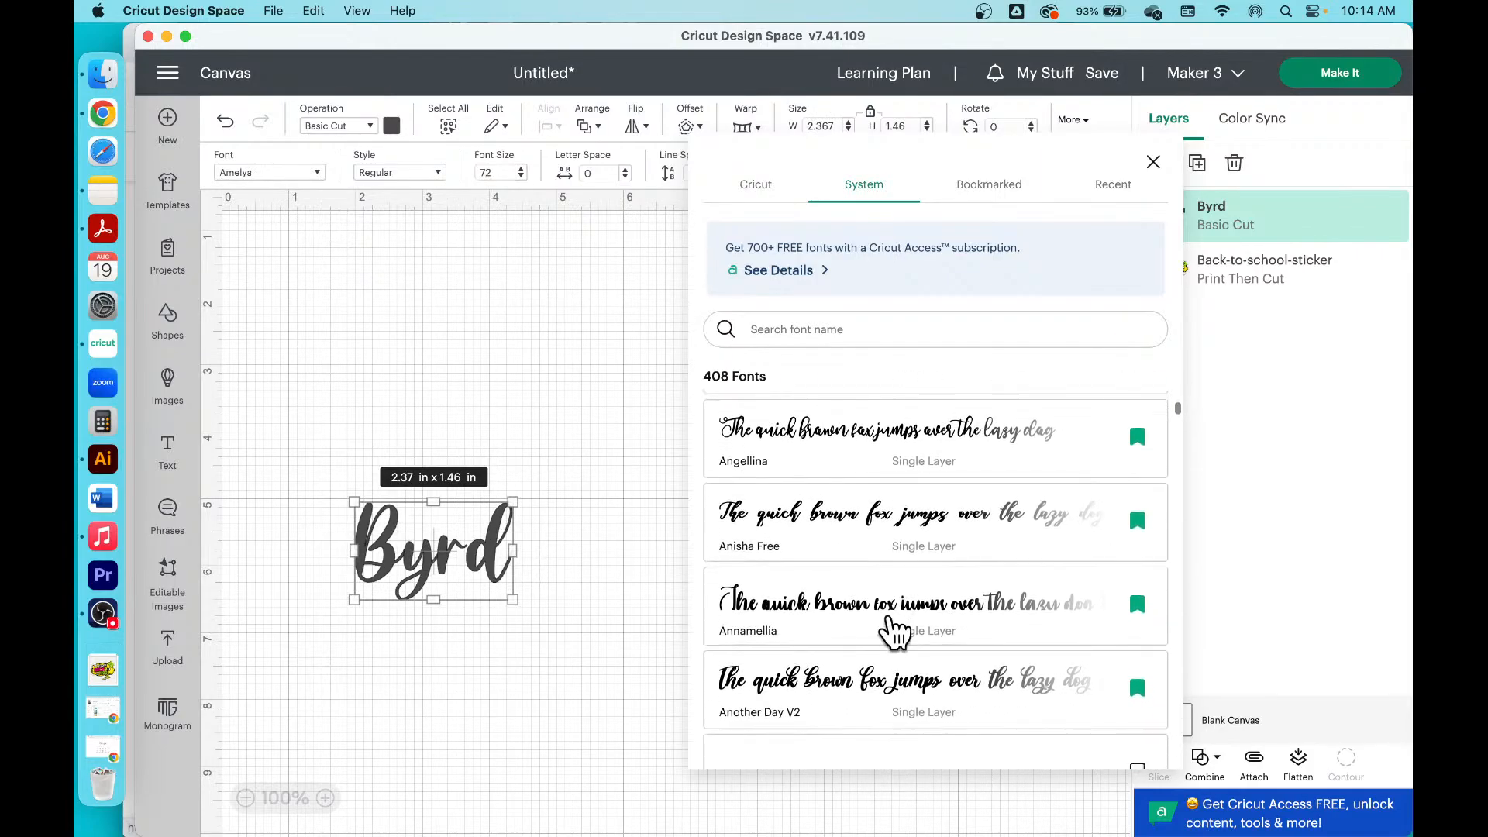
{"action": "left_click", "coordinate": [845, 622]}
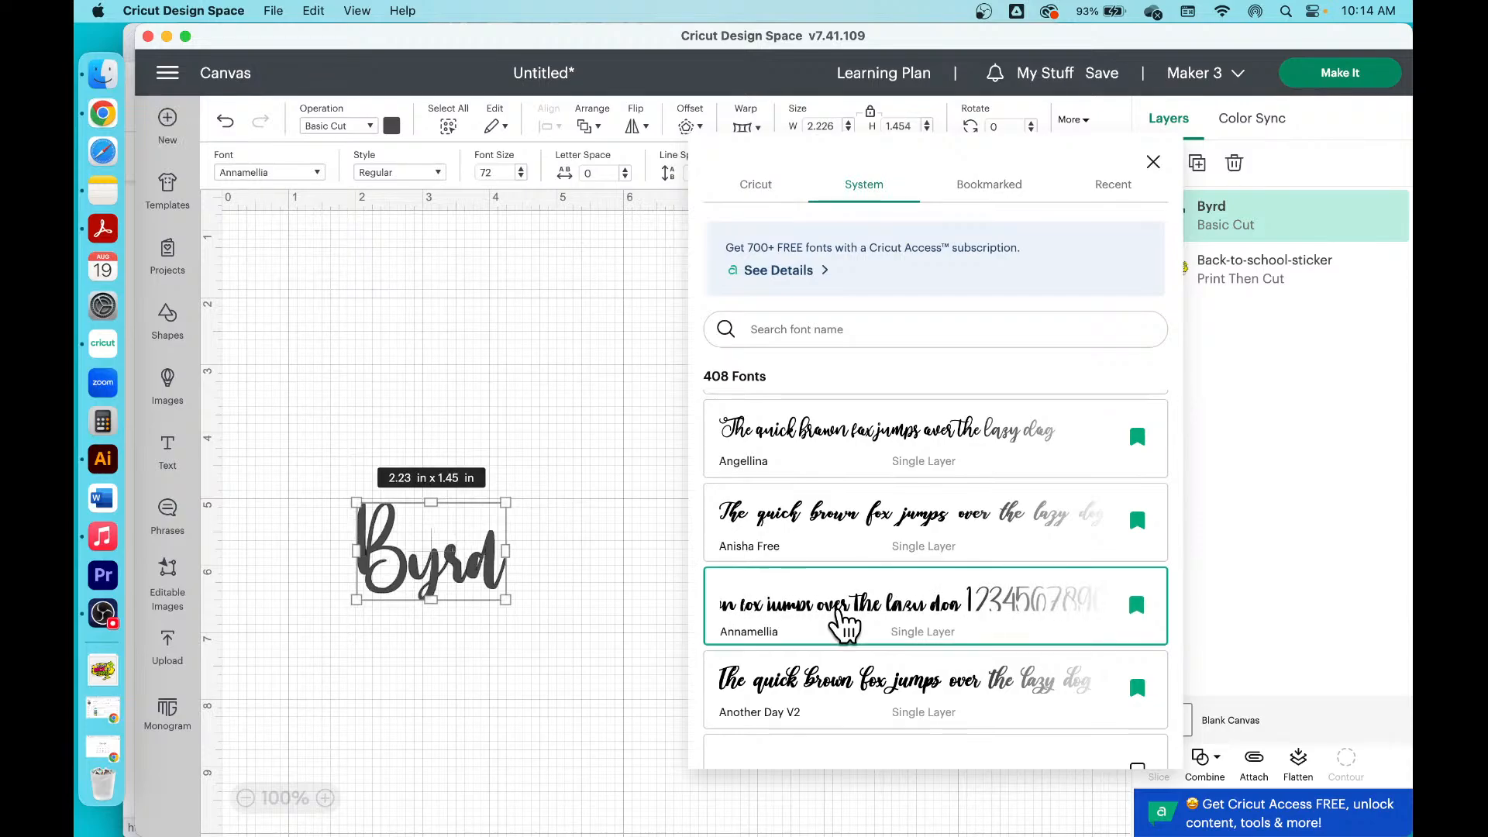
{"action": "scroll", "coordinate": [844, 620], "scroll_direction": "down", "scroll_amount": 2}
{"action": "left_click", "coordinate": [822, 581]}
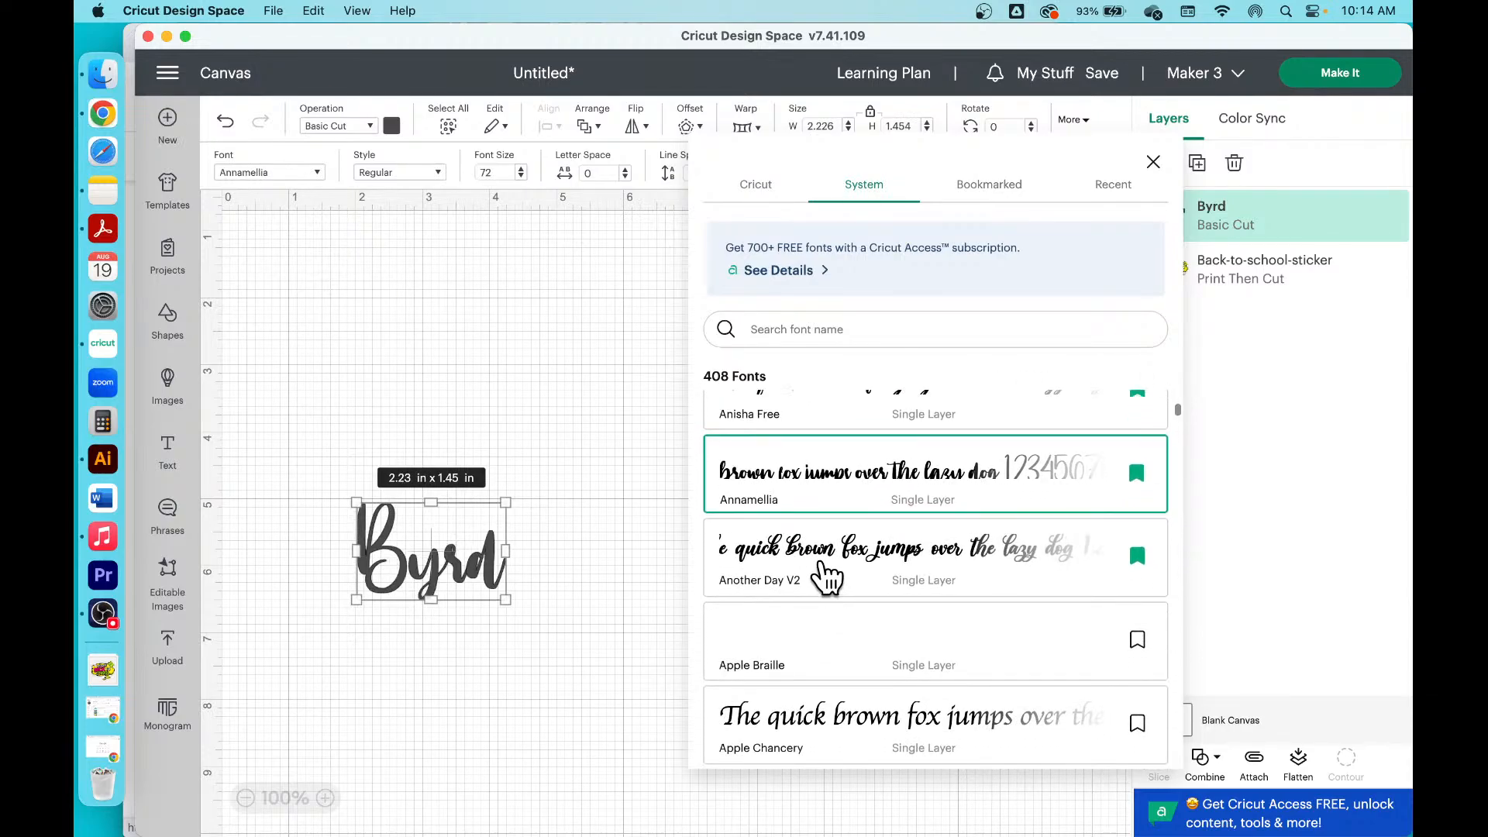
Step: Try the bookmarked fonts Blackbird and Christian Heedlay on the surname text, and settle on Hello Valentica
{"action": "left_click", "coordinate": [989, 208]}
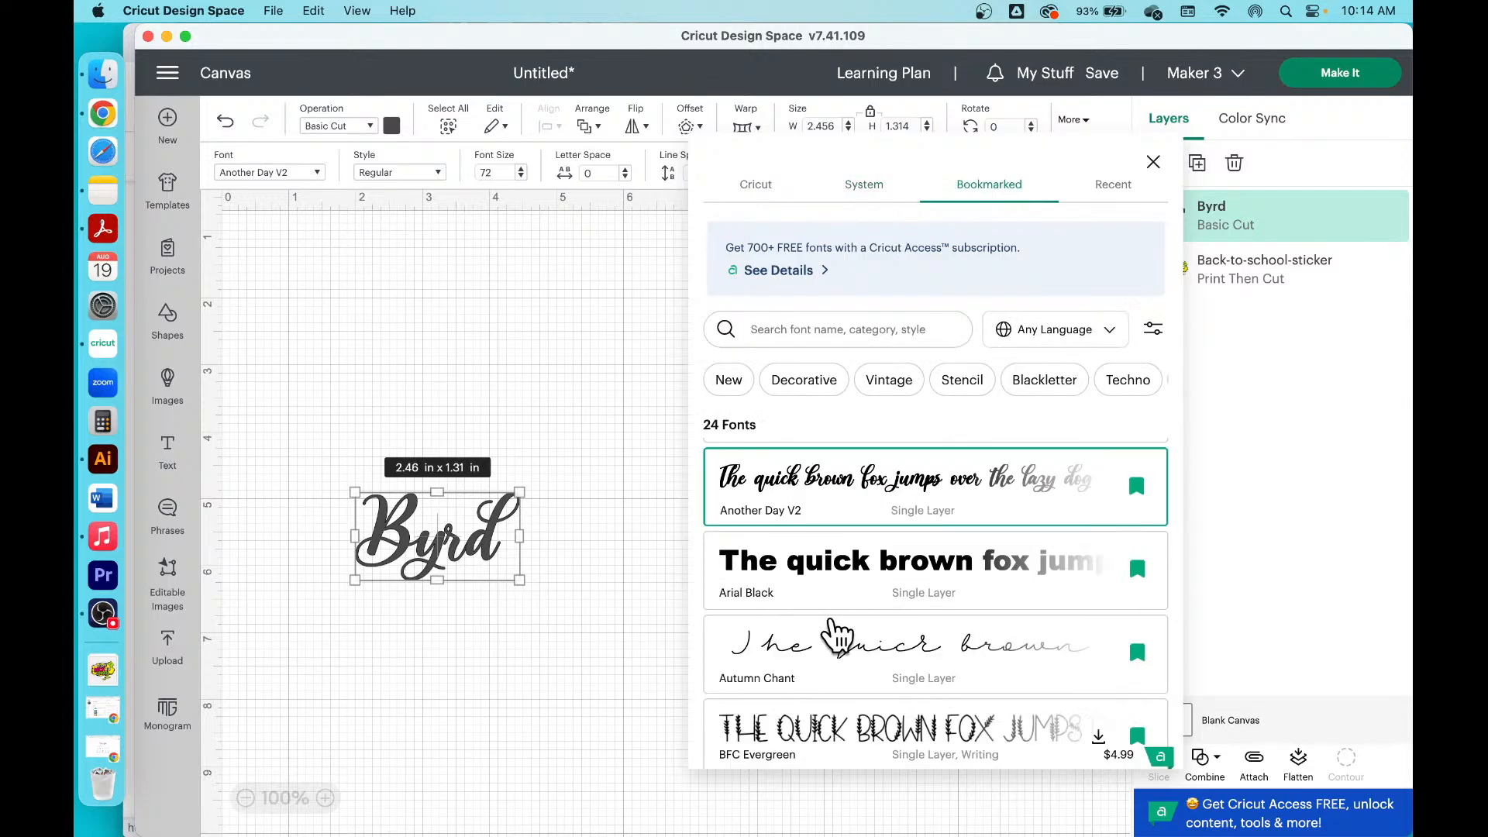
{"action": "scroll", "coordinate": [836, 632], "scroll_direction": "down", "scroll_amount": 2}
{"action": "scroll", "coordinate": [835, 632], "scroll_direction": "down", "scroll_amount": 3}
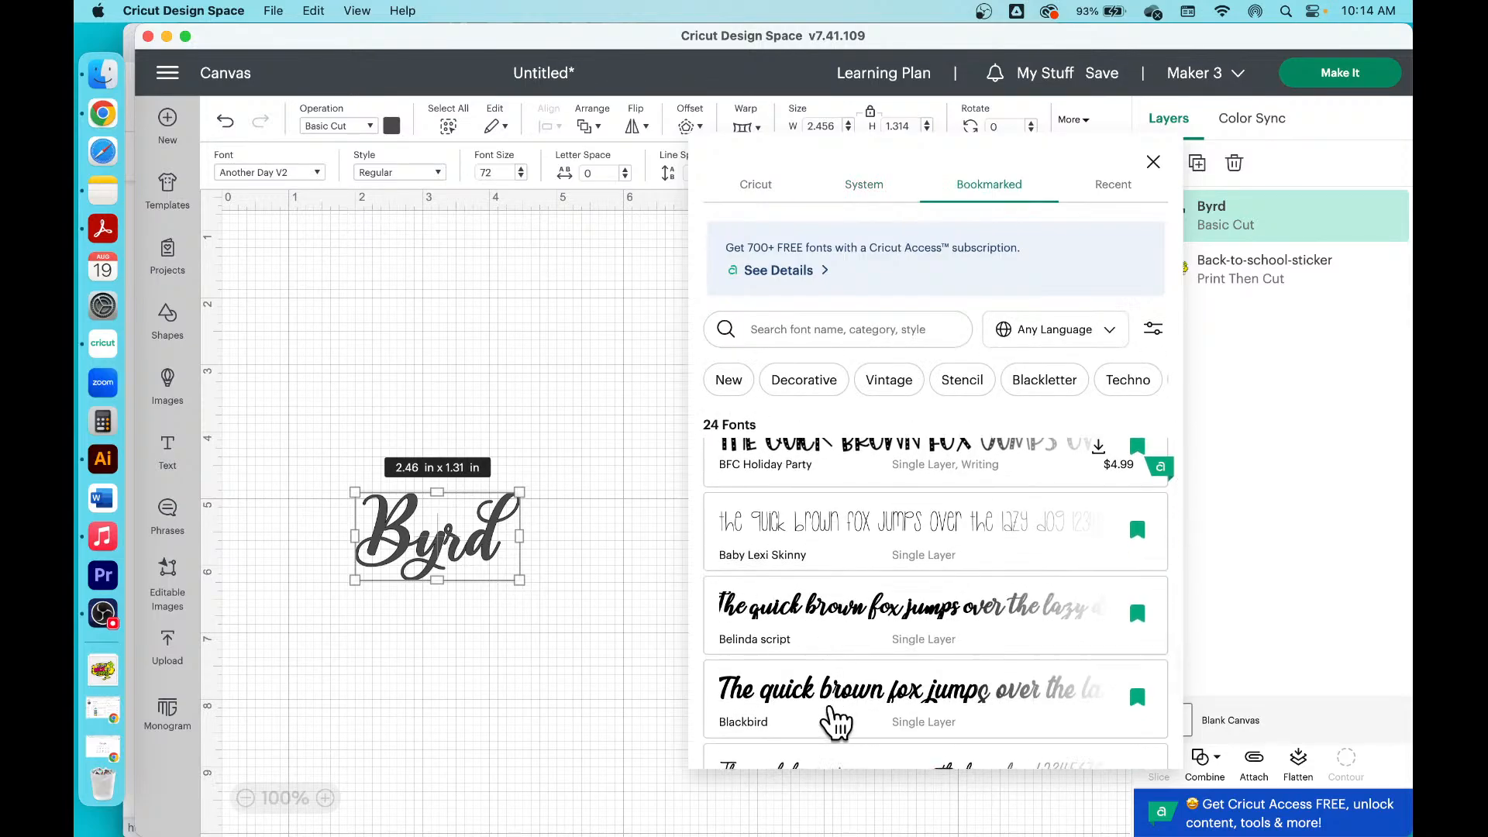
{"action": "left_click", "coordinate": [833, 717]}
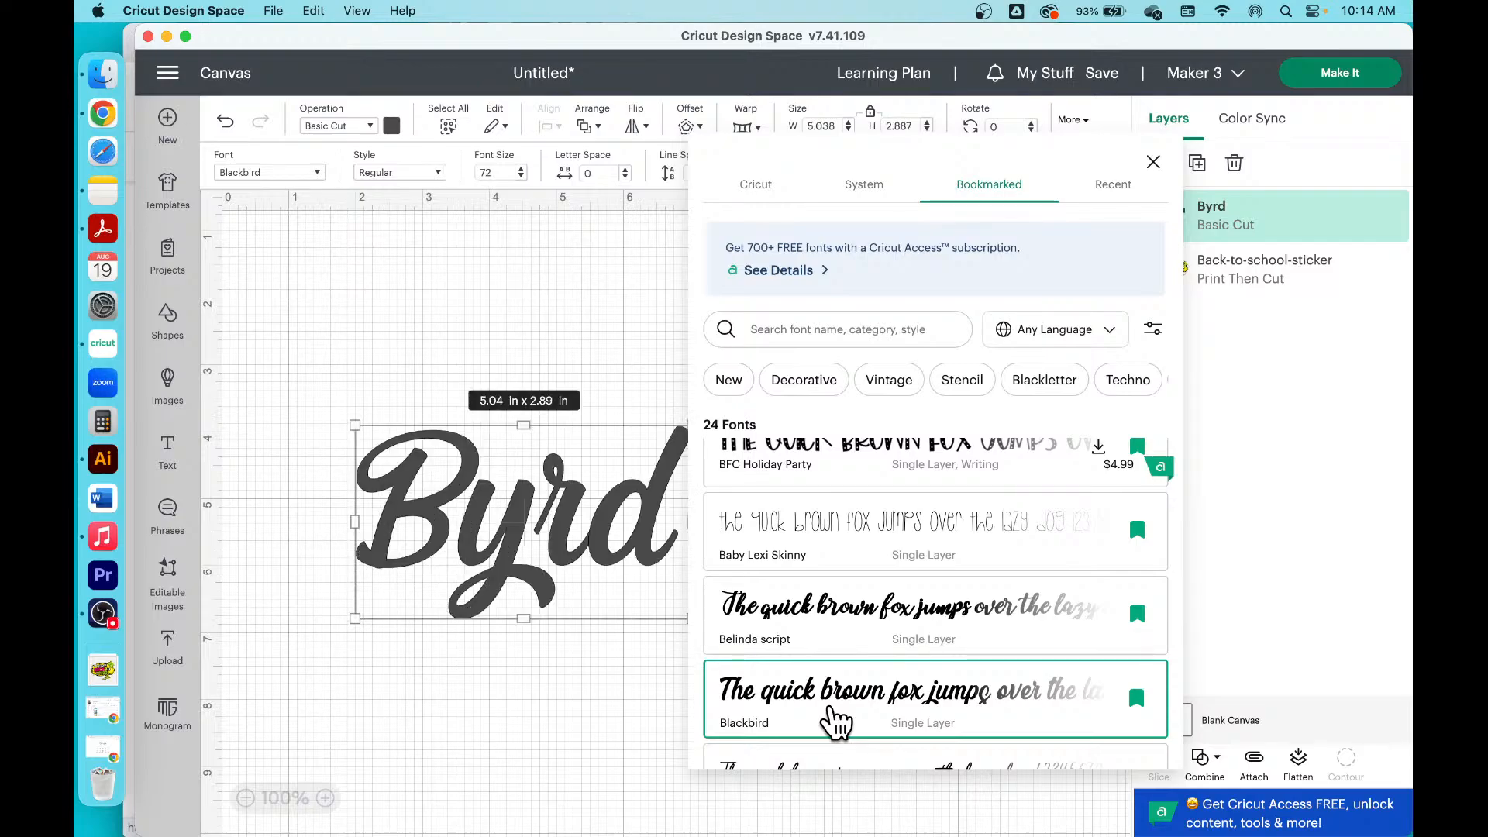
{"action": "scroll", "coordinate": [835, 720], "scroll_direction": "down", "scroll_amount": 3}
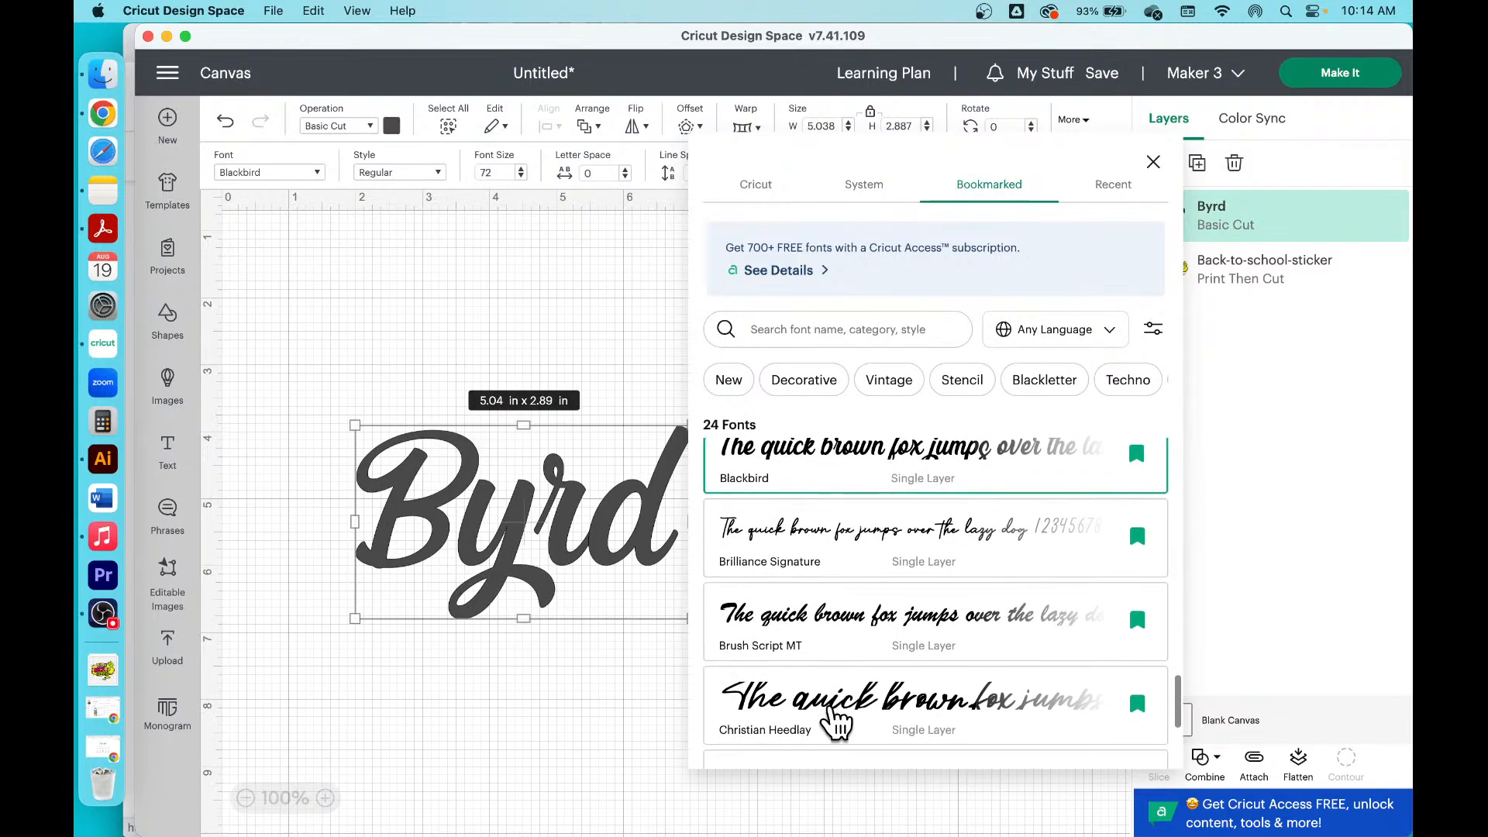
{"action": "left_click", "coordinate": [835, 721]}
{"action": "scroll", "coordinate": [835, 721], "scroll_direction": "down", "scroll_amount": 4}
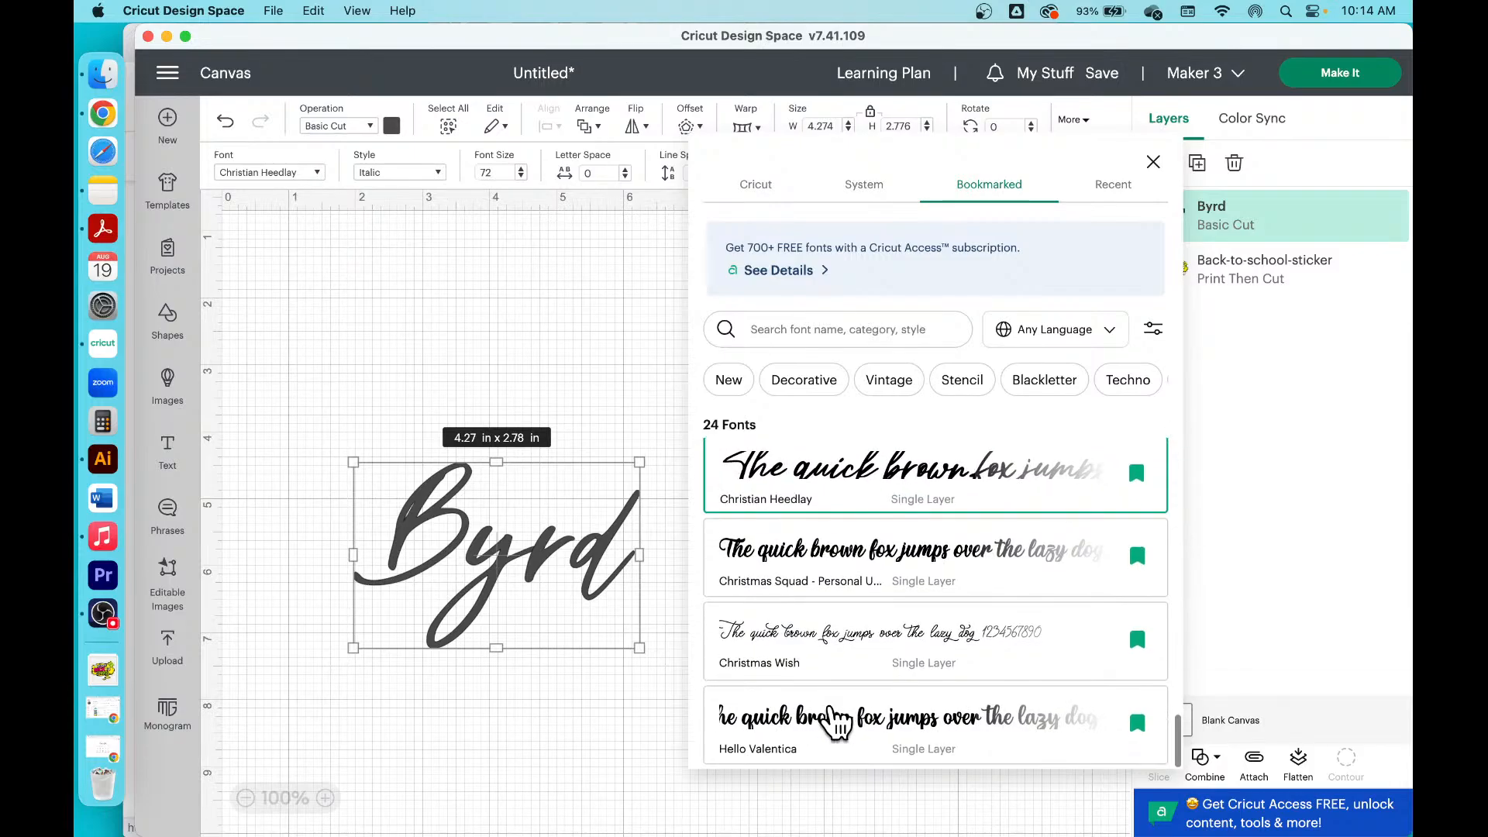
{"action": "left_click", "coordinate": [827, 745]}
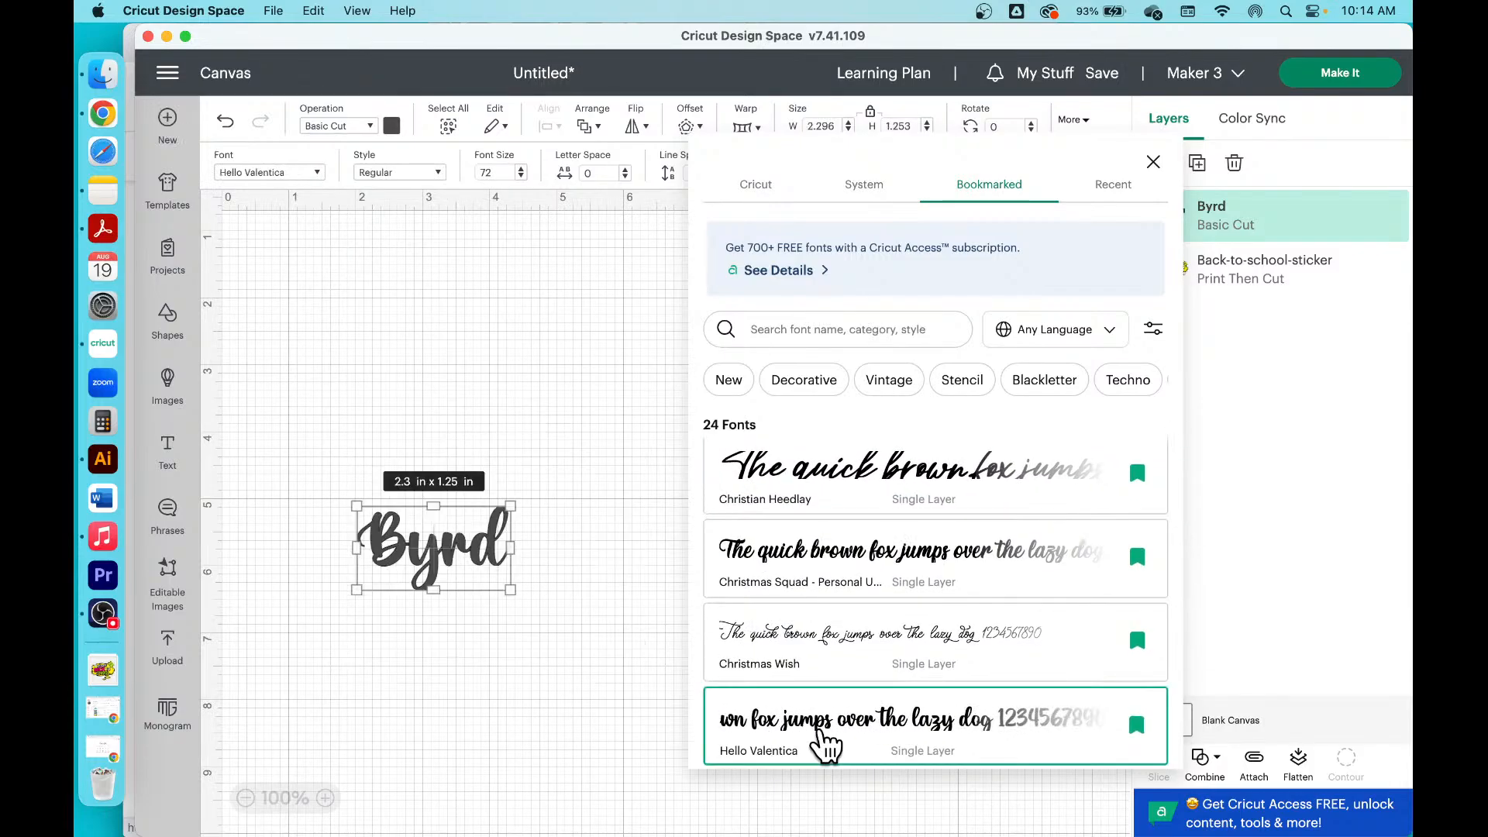
{"action": "left_click", "coordinate": [534, 434]}
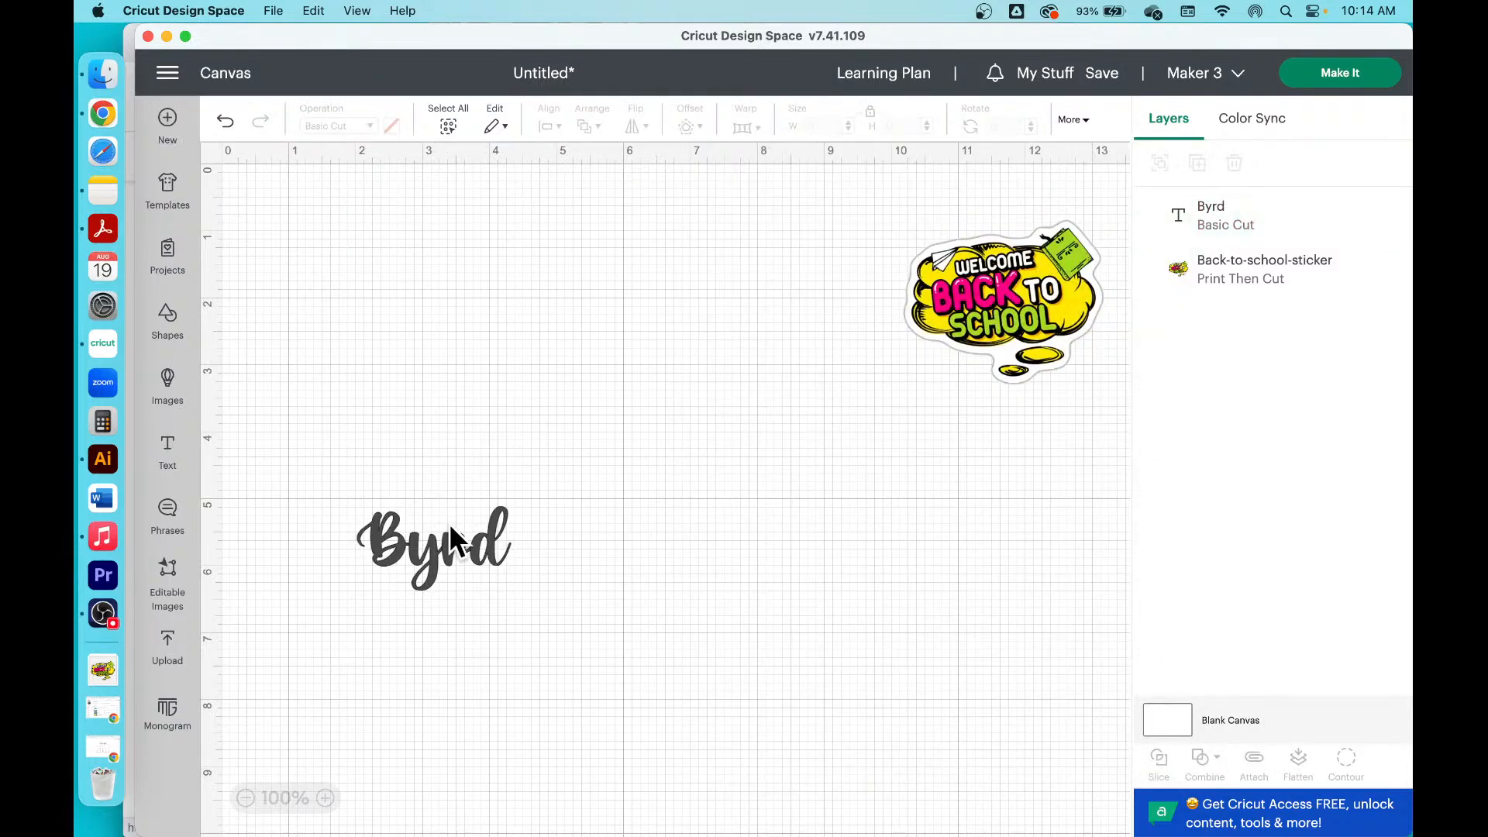
Step: Move the surname up and enlarge it to about 3.34 in wide, and place the sticker beside it at about 4.21 in wide
{"action": "left_click_drag", "start_coordinate": [466, 546], "coordinate": [458, 378]}
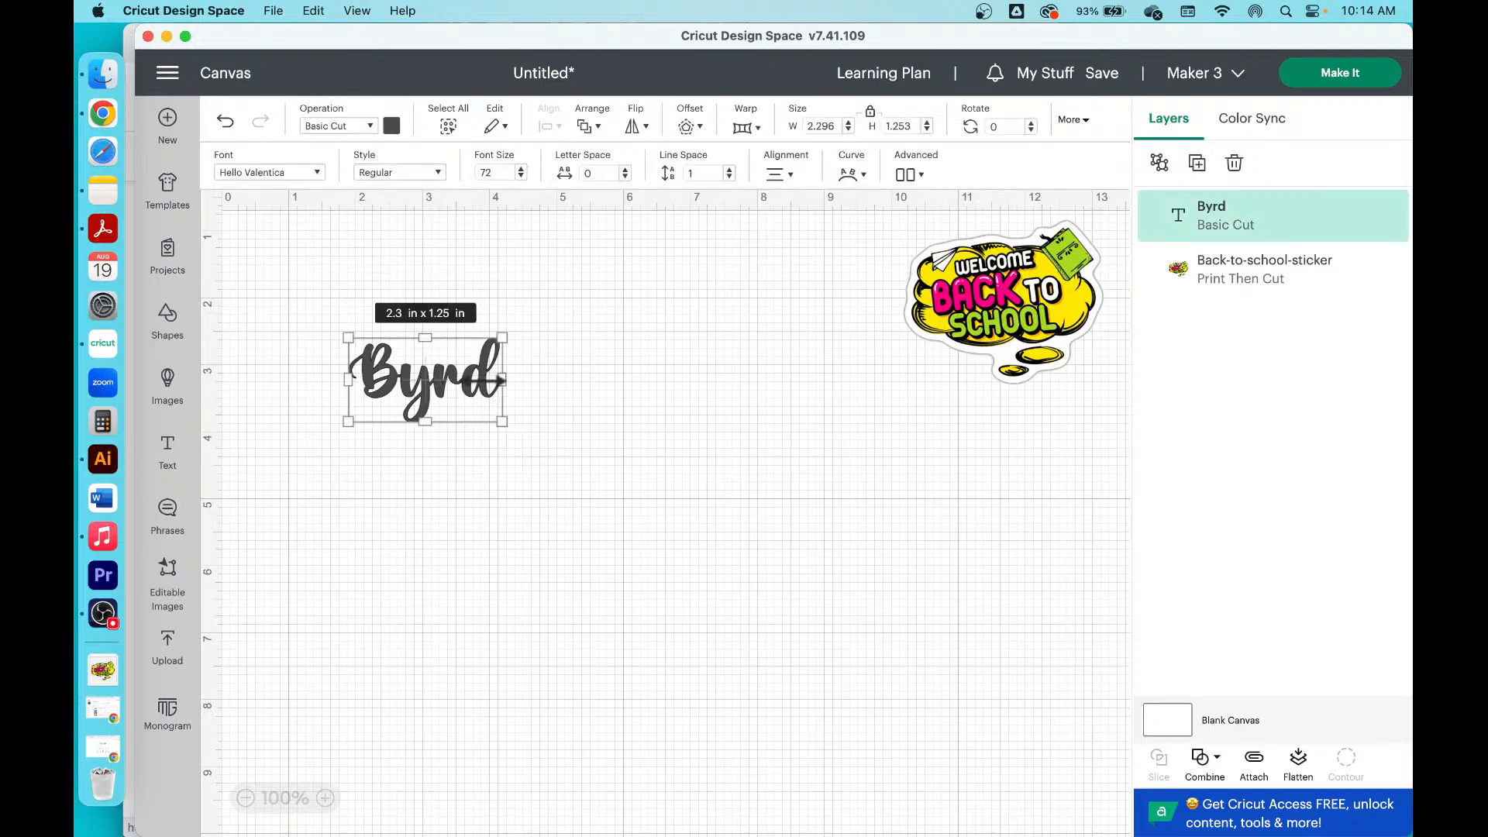
{"action": "left_click_drag", "start_coordinate": [500, 424], "coordinate": [569, 457]}
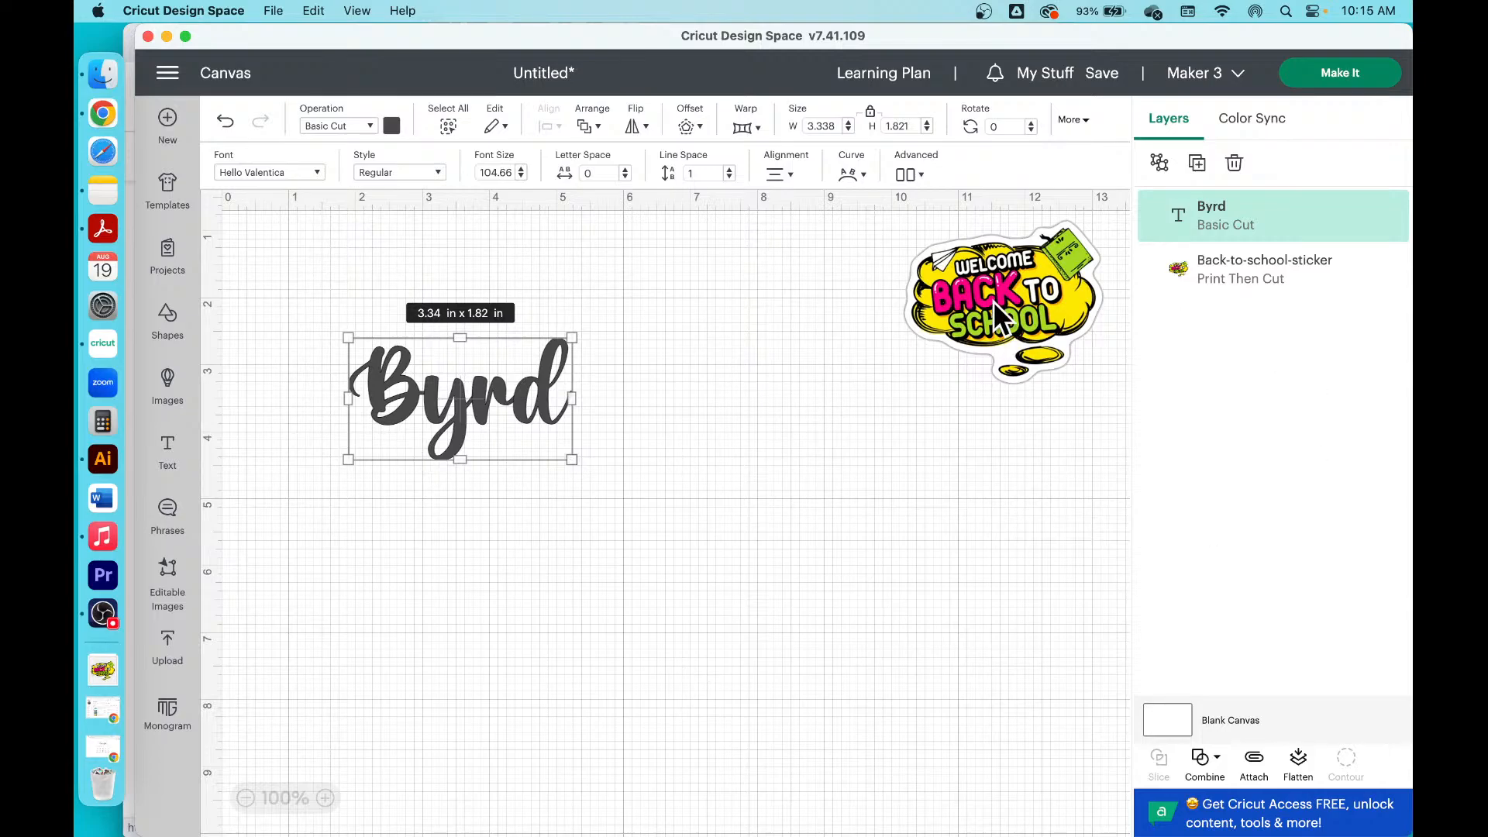
{"action": "left_click_drag", "start_coordinate": [993, 300], "coordinate": [702, 355]}
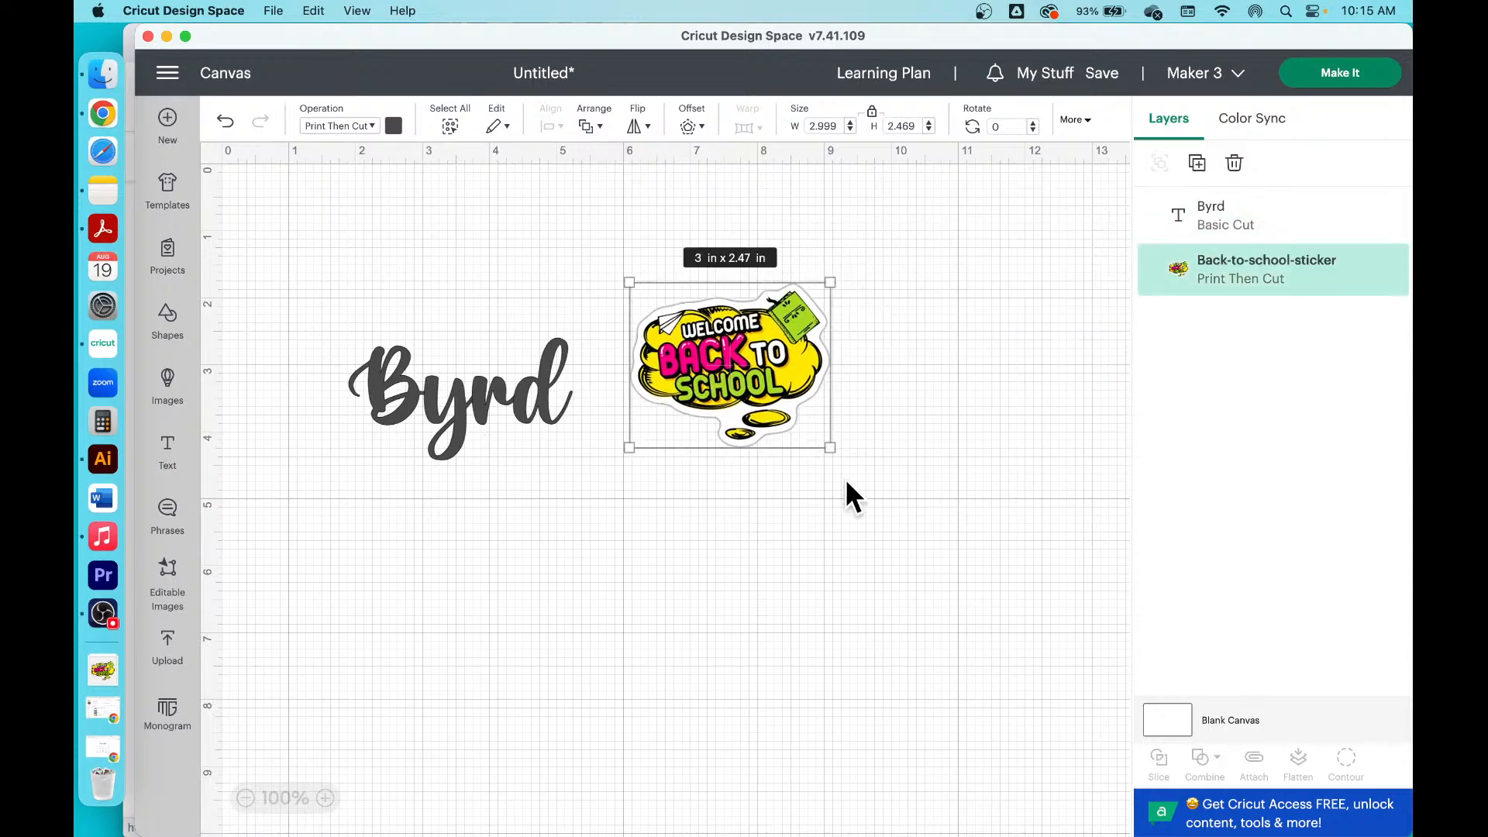
{"action": "left_click_drag", "start_coordinate": [830, 447], "coordinate": [911, 473]}
{"action": "left_click_drag", "start_coordinate": [801, 384], "coordinate": [837, 379]}
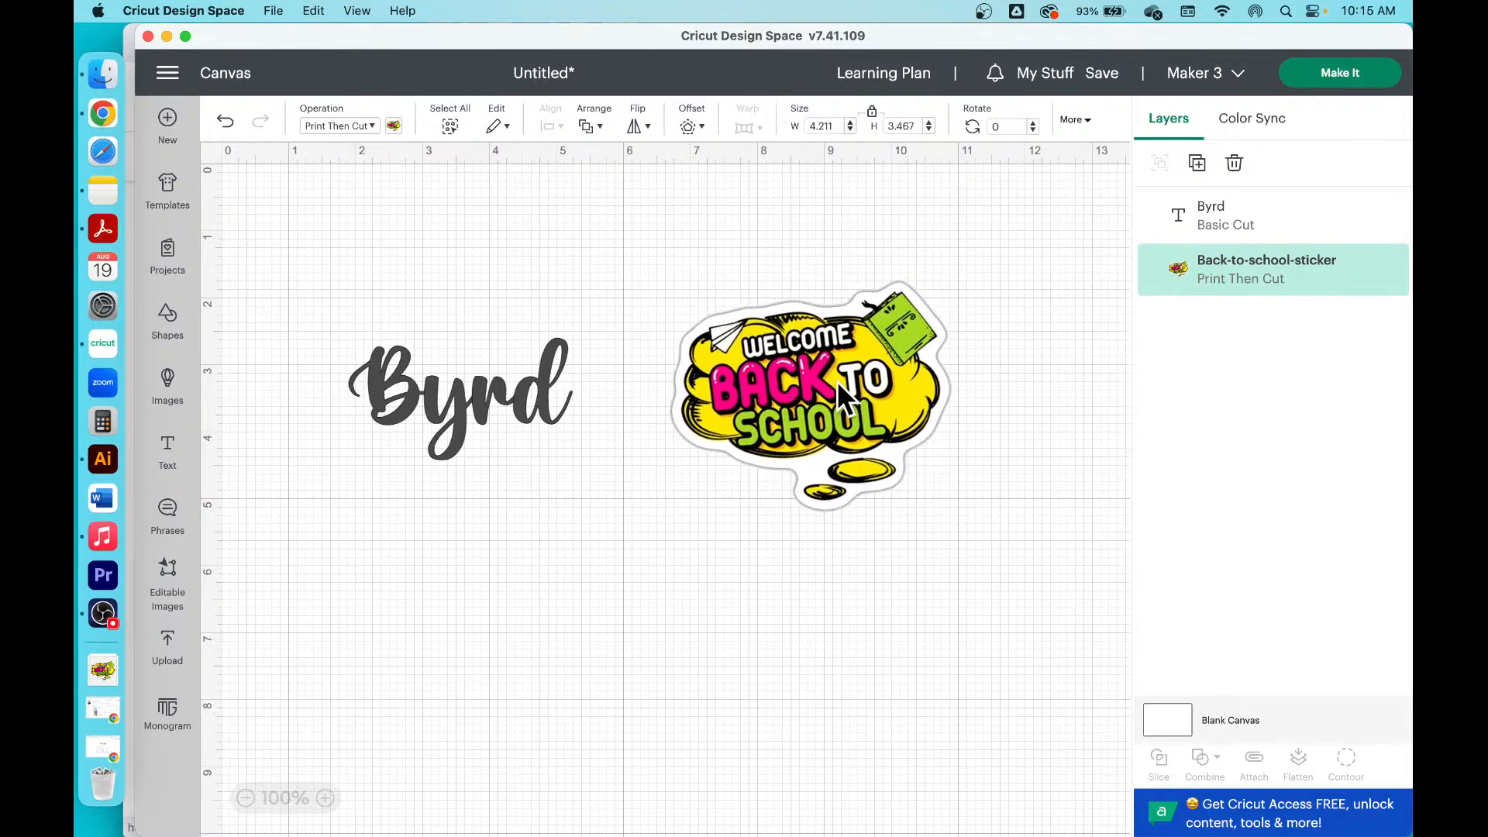
Step: Weld the letters of the surname text into a single shape and select it
{"action": "left_click", "coordinate": [473, 412]}
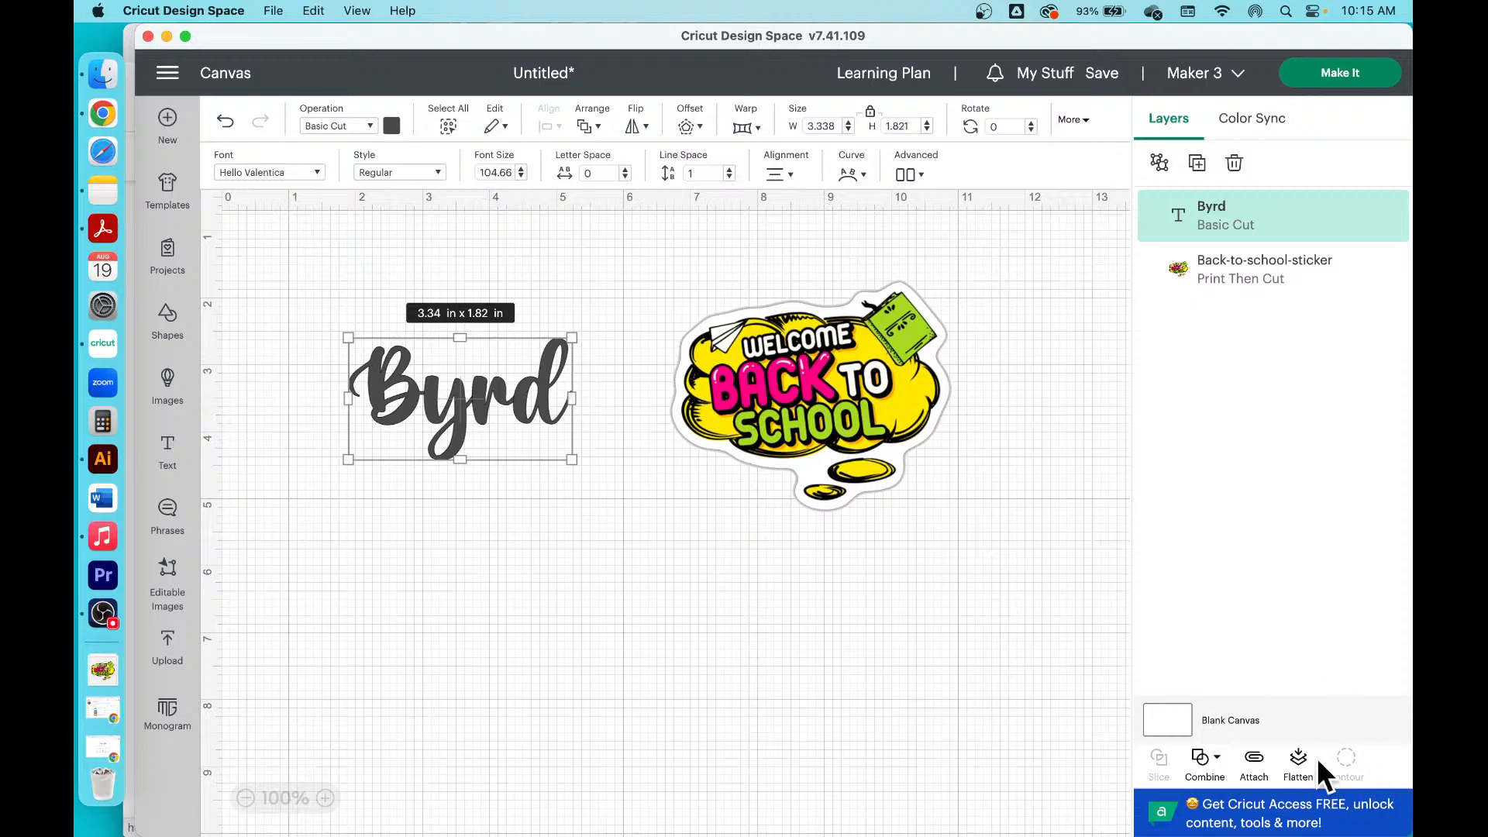
{"action": "left_click", "coordinate": [1194, 767]}
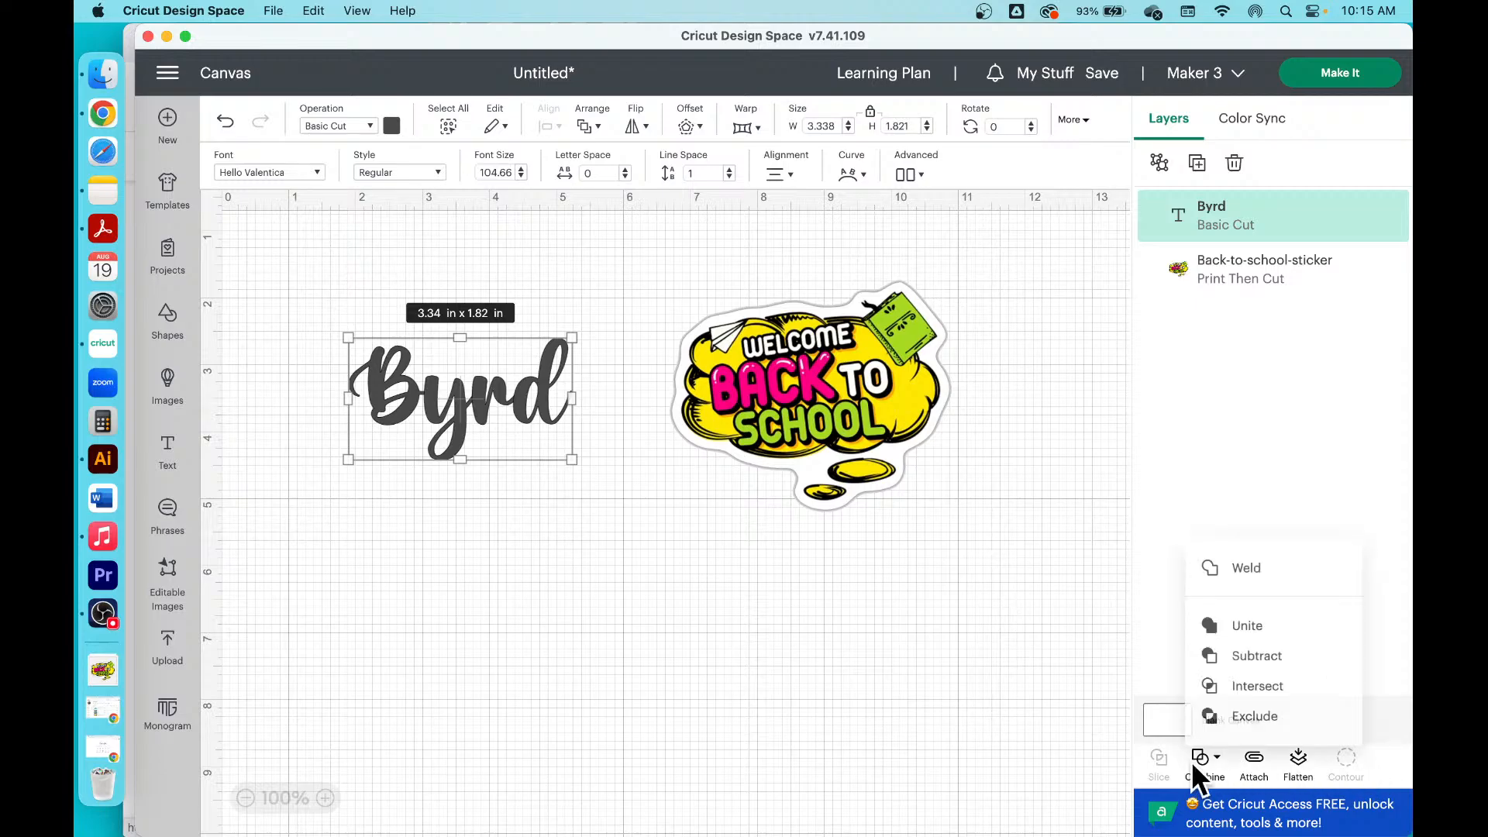
{"action": "left_click", "coordinate": [1236, 575]}
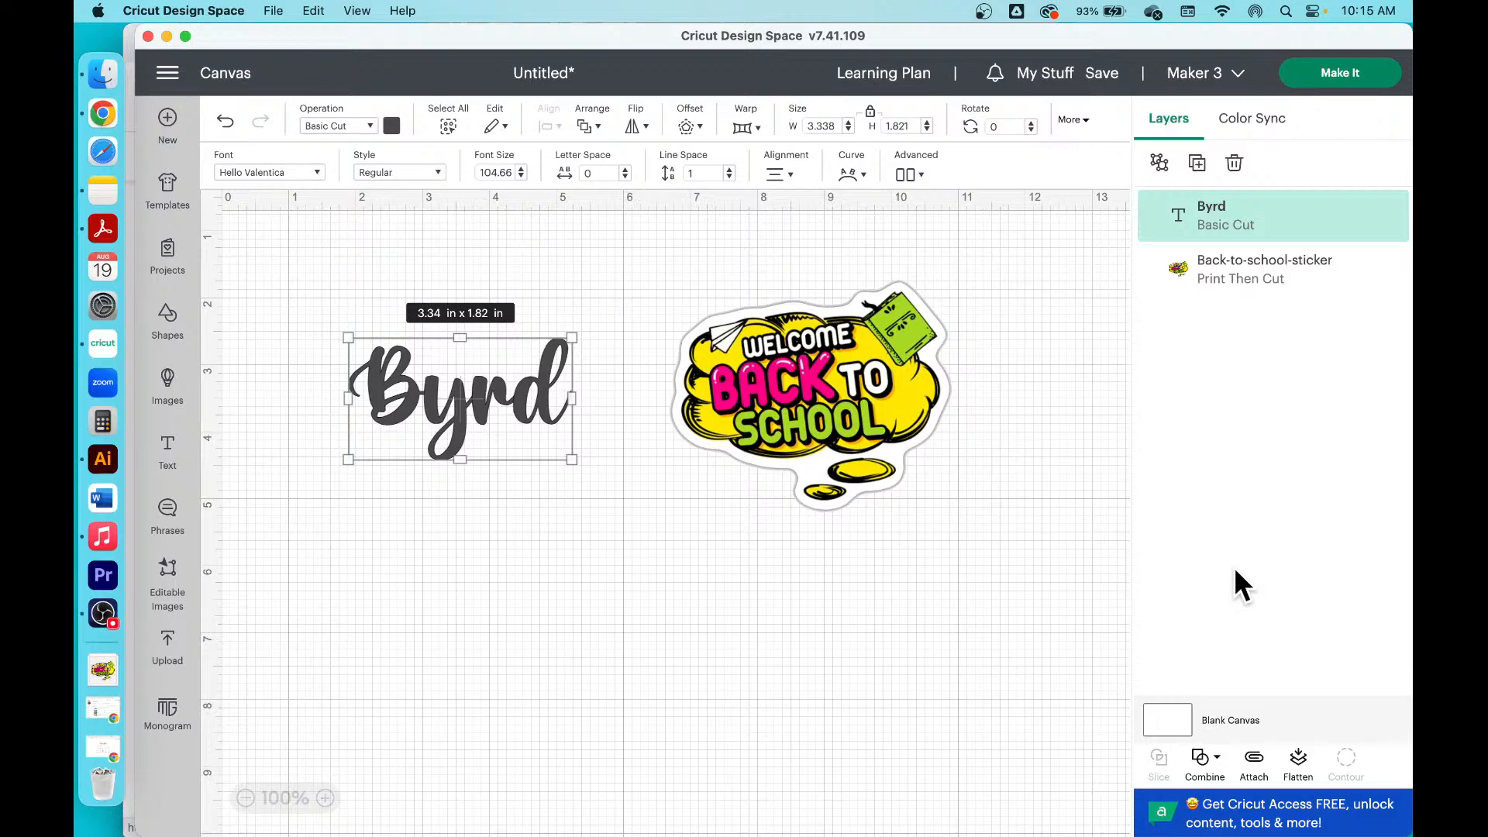
{"action": "left_click", "coordinate": [421, 391]}
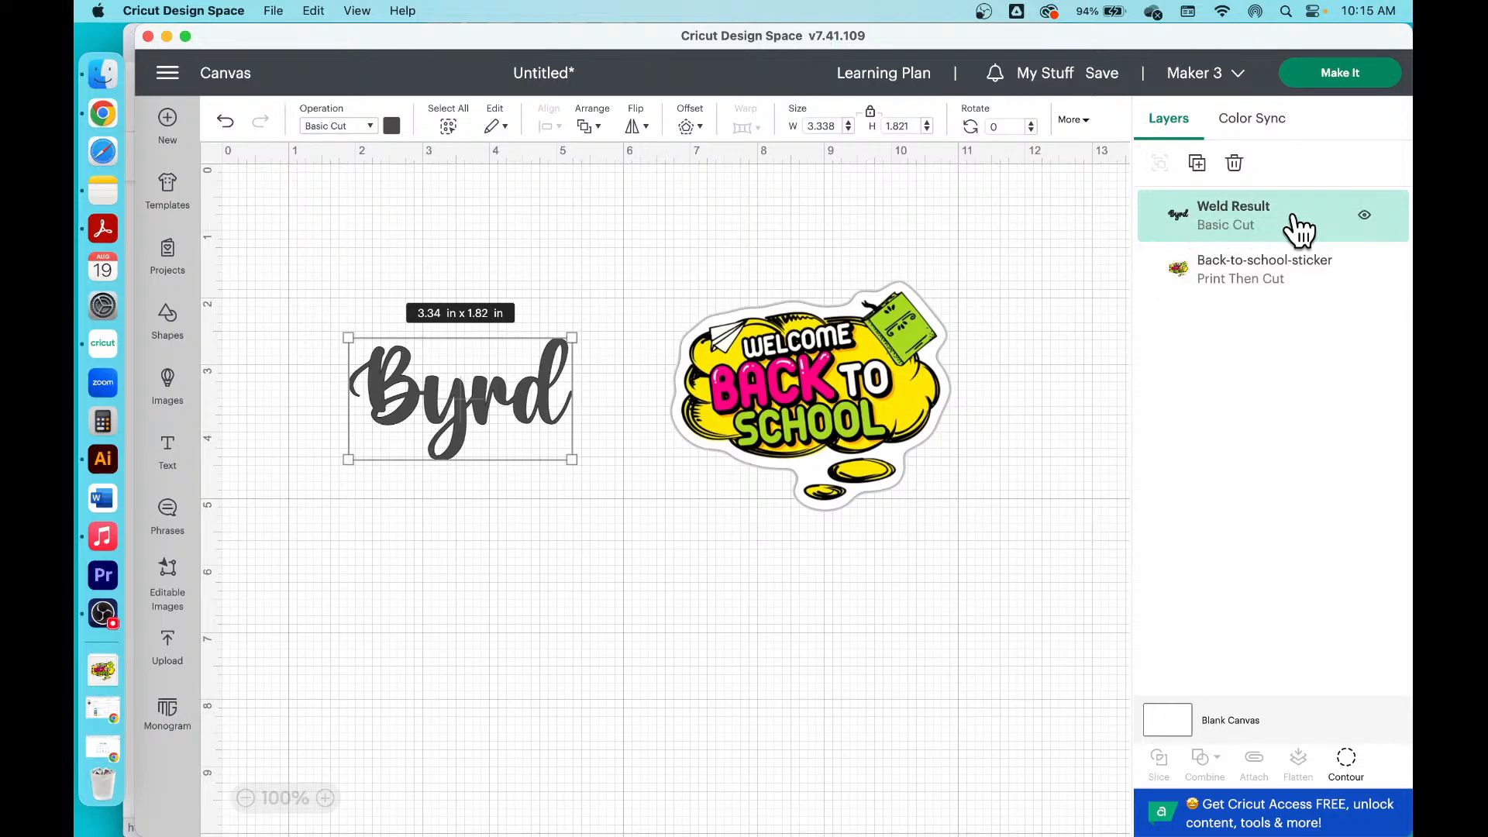
Step: Move the welded surname lower on the canvas and recolor it, trying light orange and settling on dark green
{"action": "left_click", "coordinate": [393, 127]}
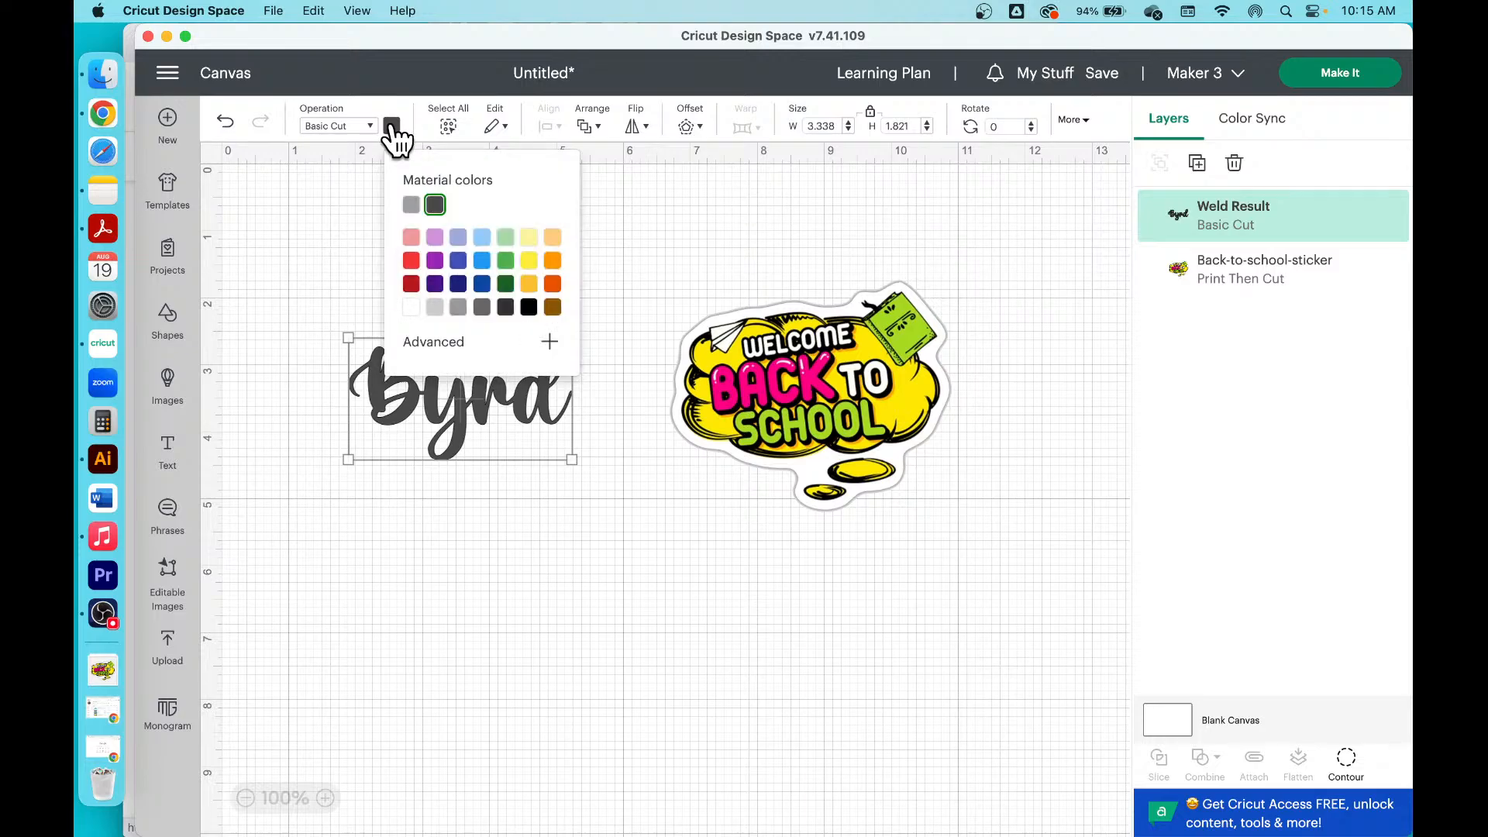
{"action": "left_click", "coordinate": [505, 283]}
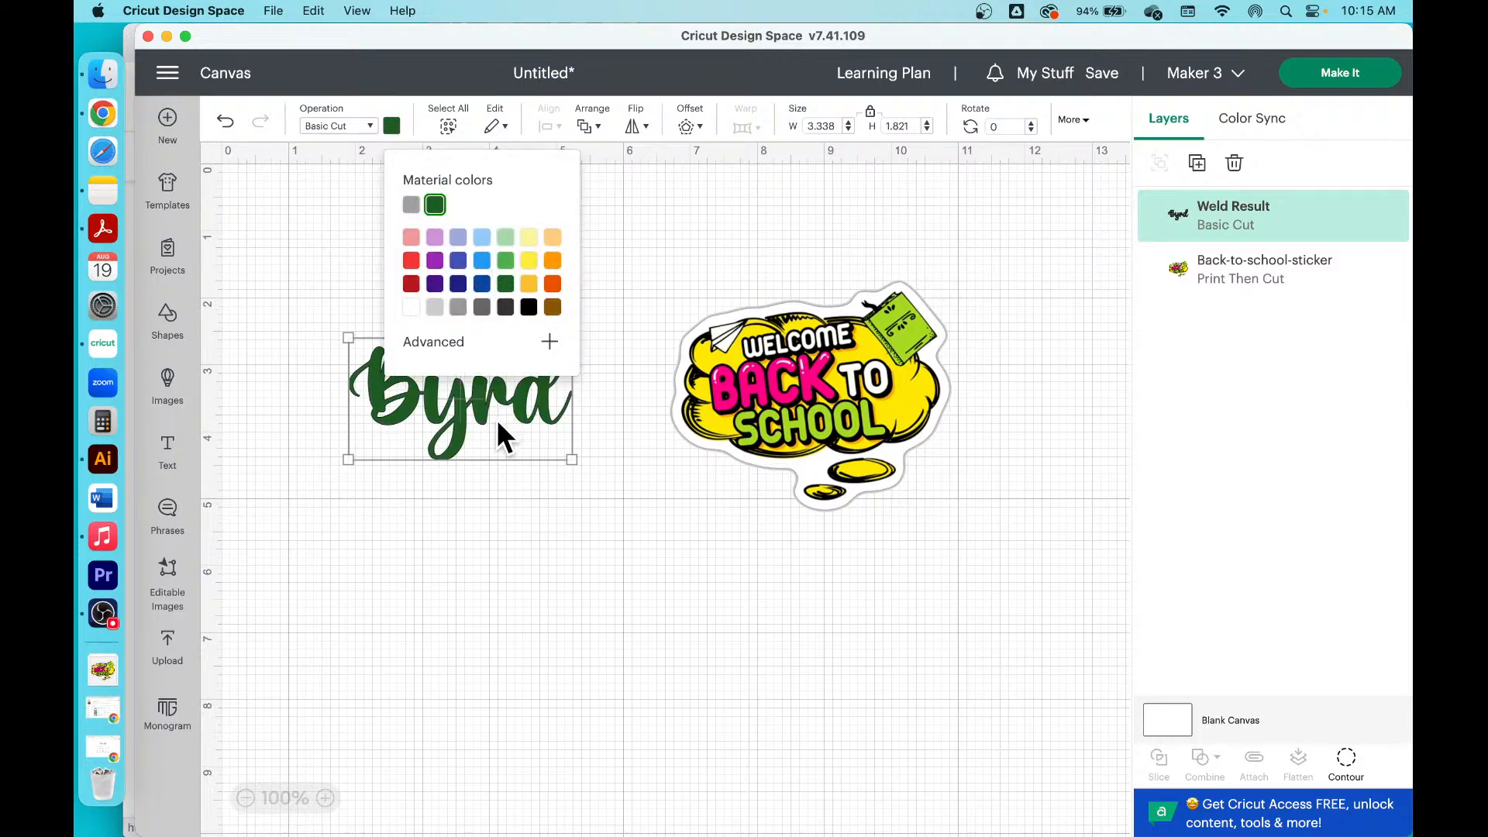
{"action": "left_click_drag", "start_coordinate": [498, 419], "coordinate": [508, 535]}
{"action": "left_click", "coordinate": [391, 127]}
{"action": "left_click", "coordinate": [552, 237]}
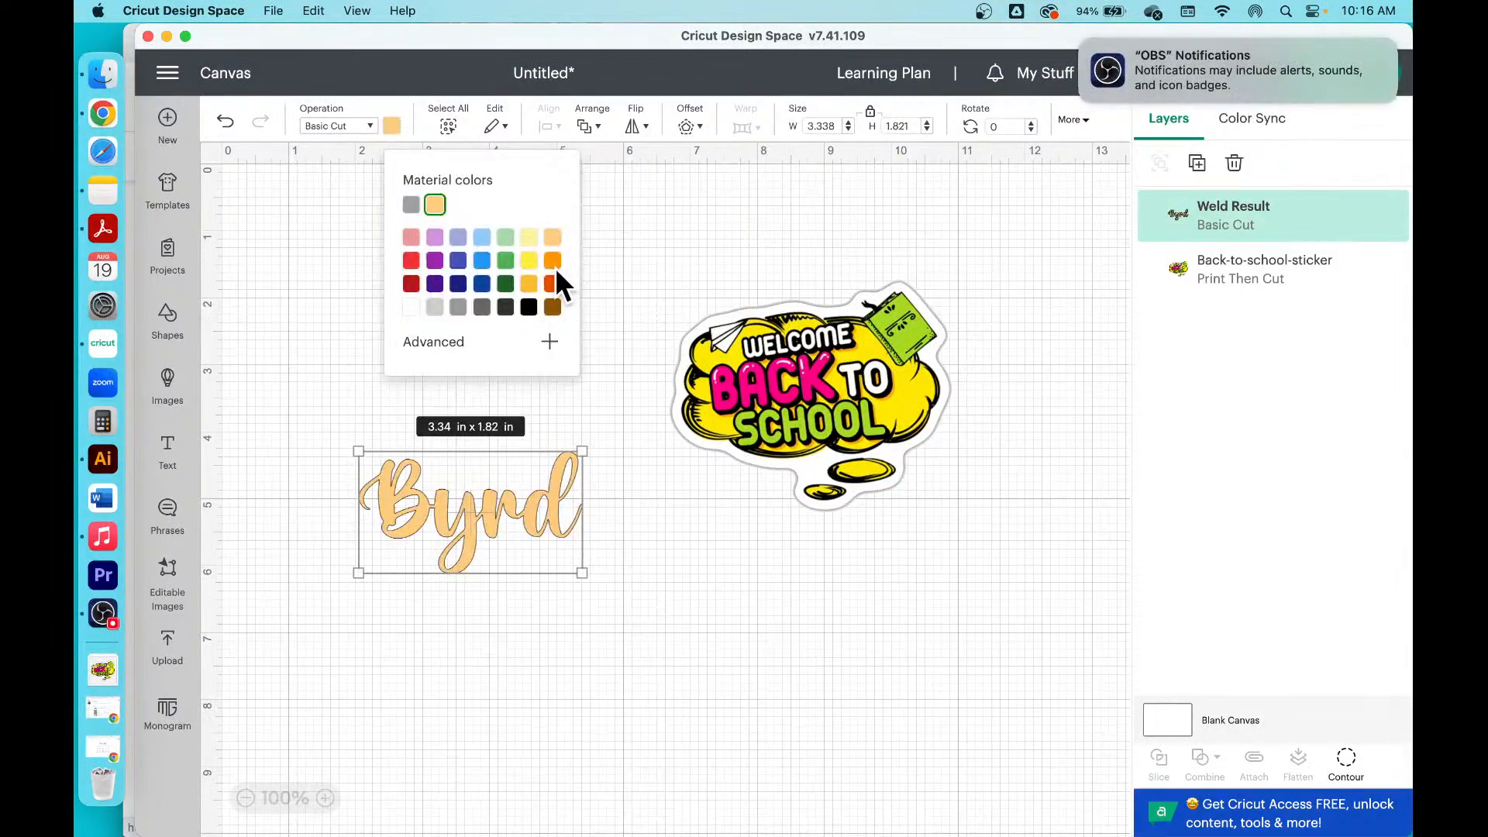
{"action": "left_click", "coordinate": [505, 284]}
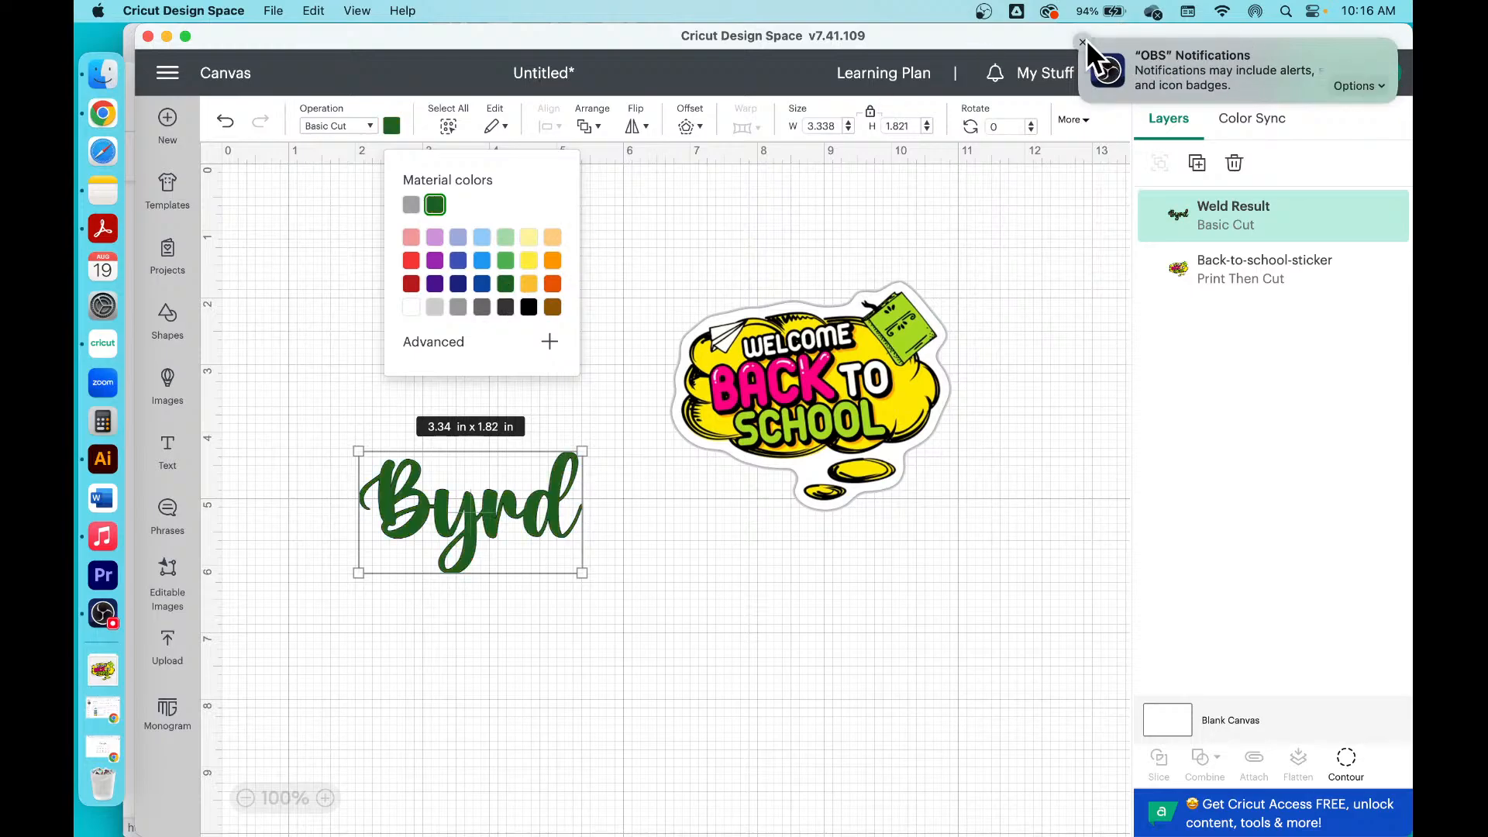
{"action": "left_click", "coordinate": [1085, 38]}
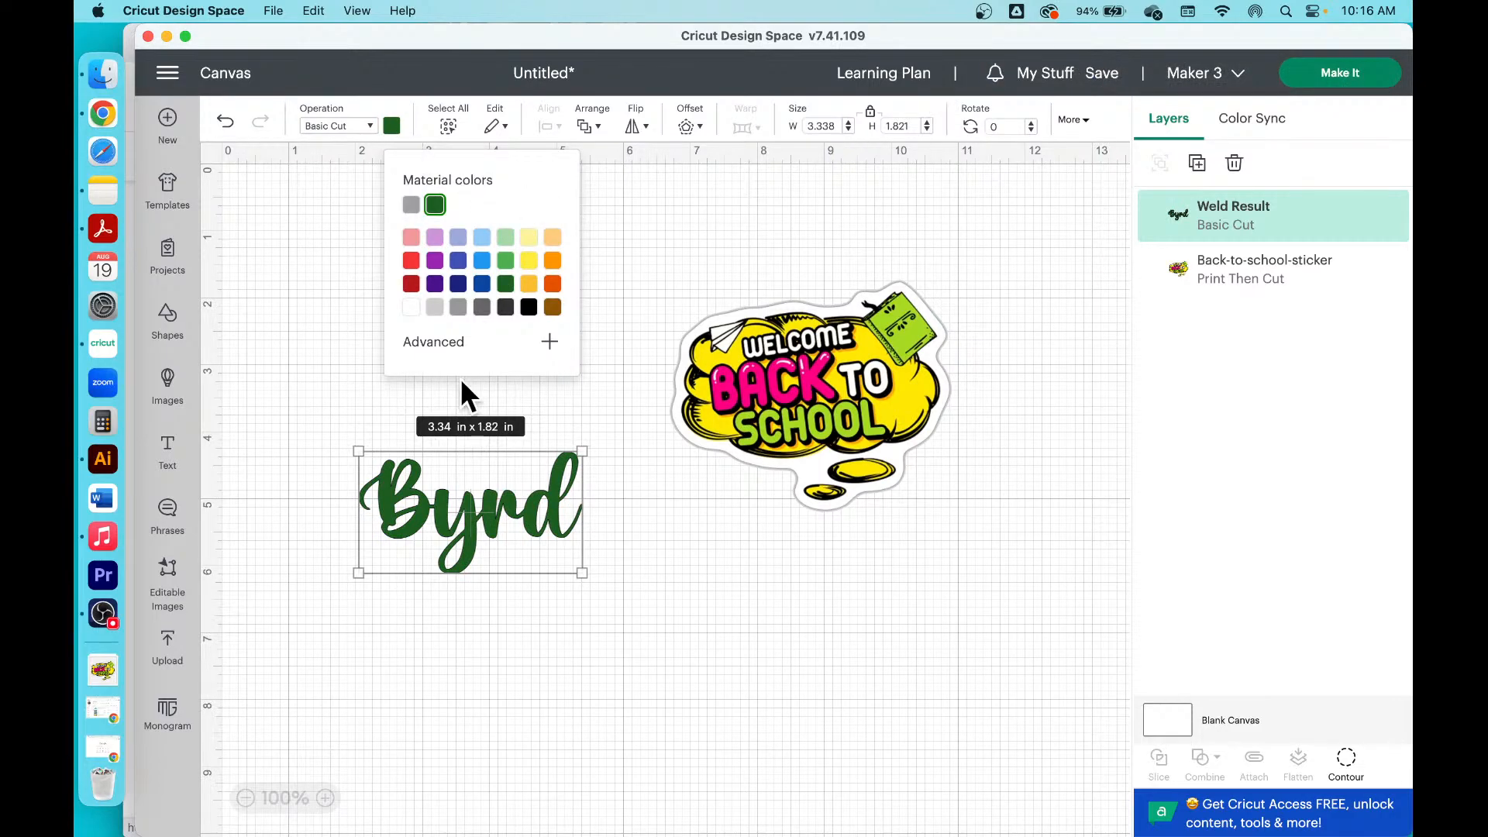
Step: Look at the advanced color options for the welded surname and move it lower on the canvas
{"action": "left_click", "coordinate": [445, 347]}
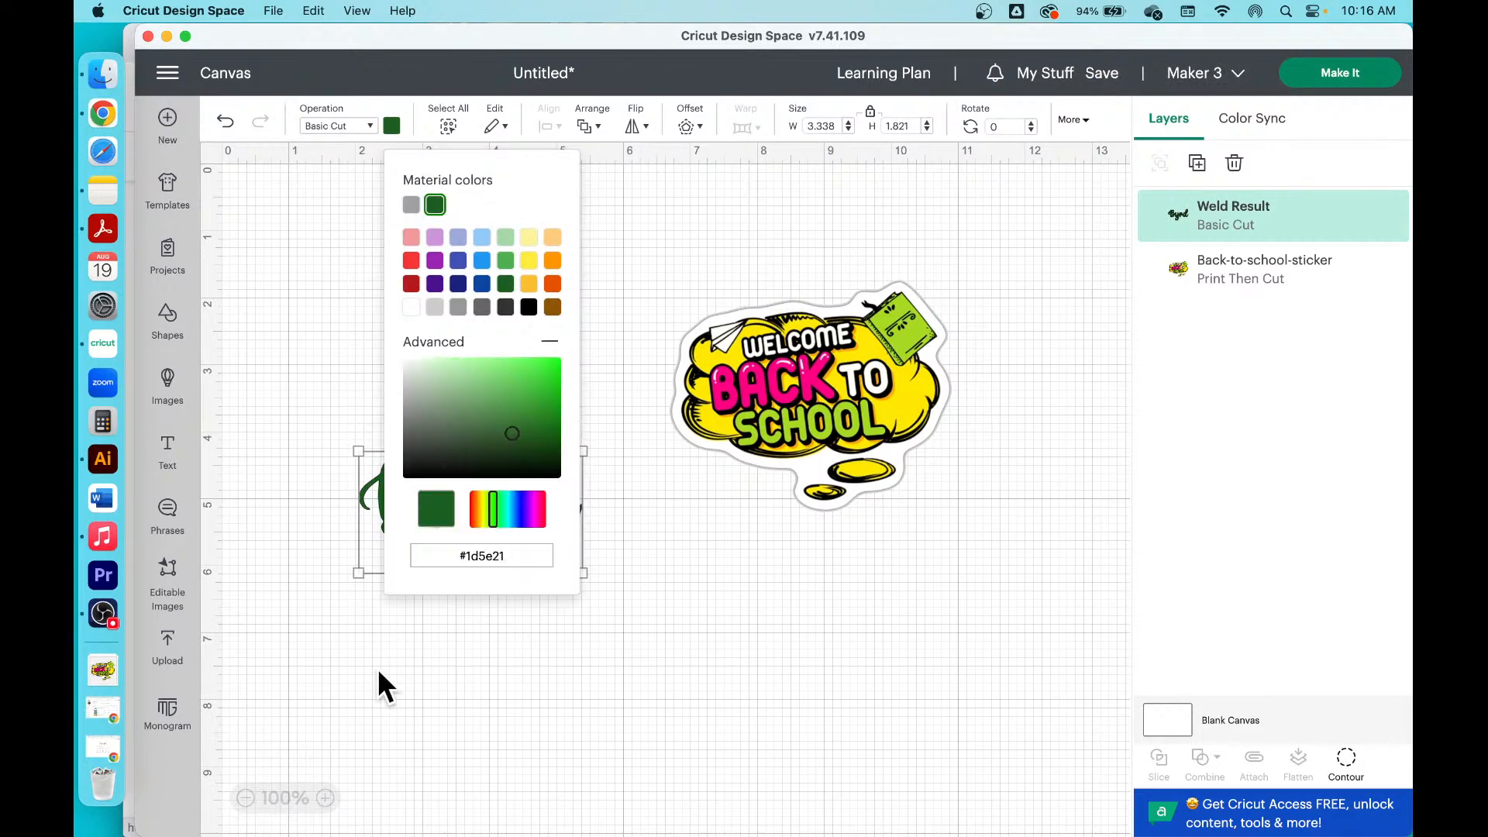
{"action": "left_click", "coordinate": [300, 610]}
{"action": "left_click_drag", "start_coordinate": [394, 538], "coordinate": [404, 612]}
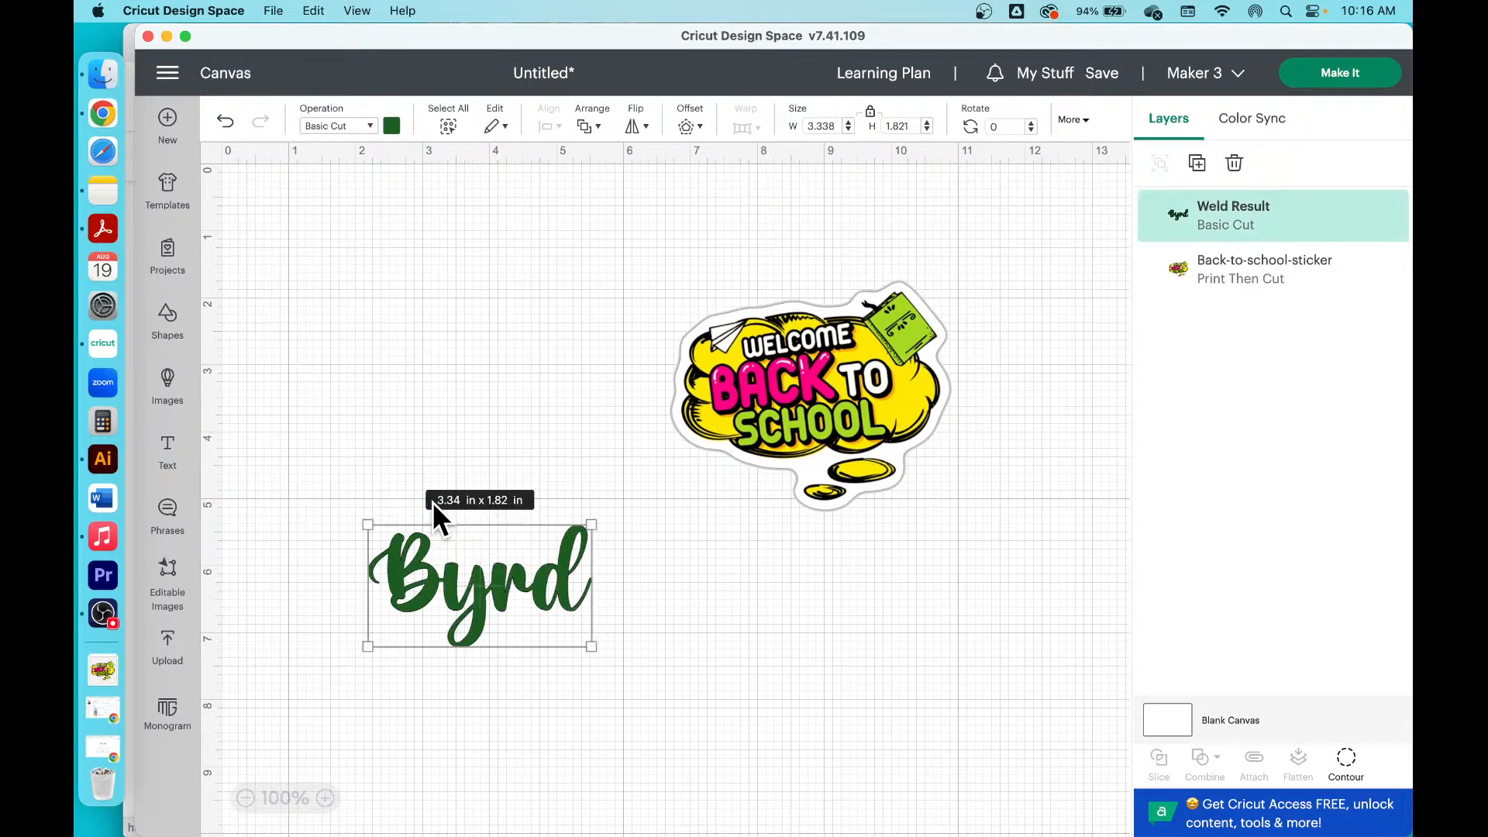
{"action": "left_click_drag", "start_coordinate": [432, 503], "coordinate": [485, 589]}
Step: Change the welded surname's operation from Basic Cut to Print Then Cut
{"action": "left_click", "coordinate": [359, 126]}
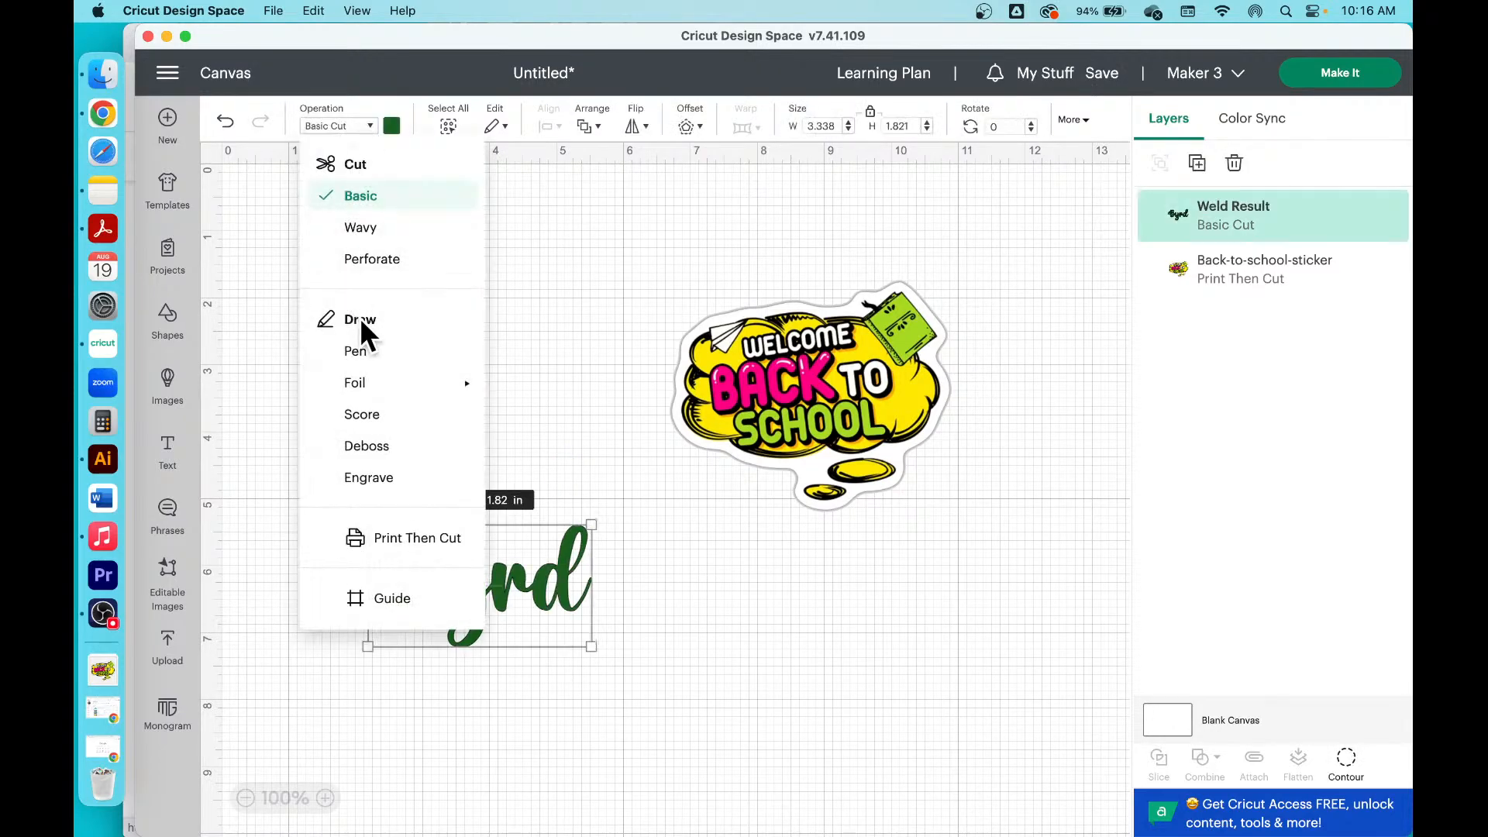
{"action": "left_click", "coordinate": [427, 538]}
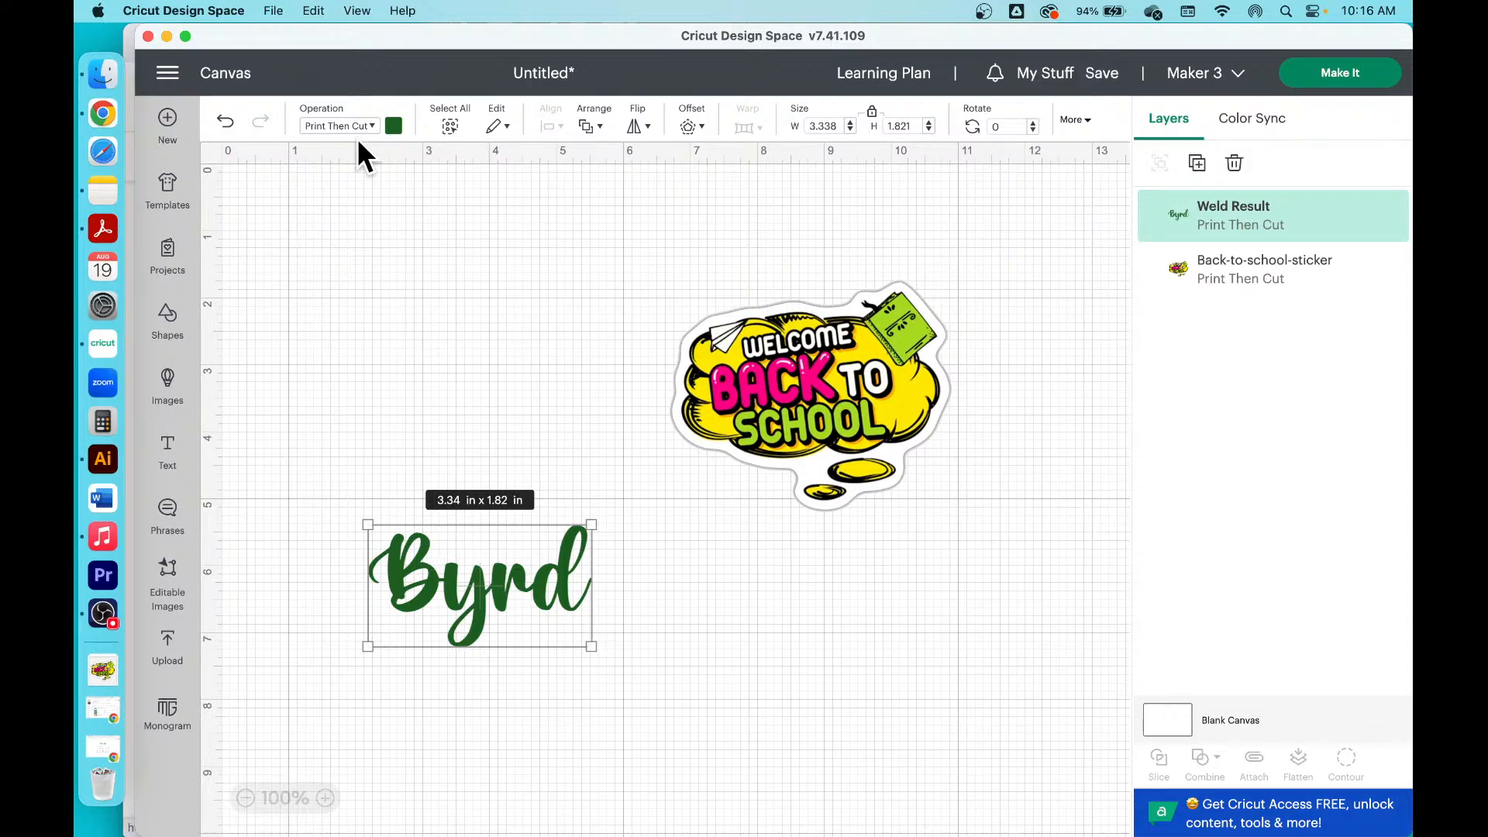
{"action": "left_click", "coordinate": [334, 118]}
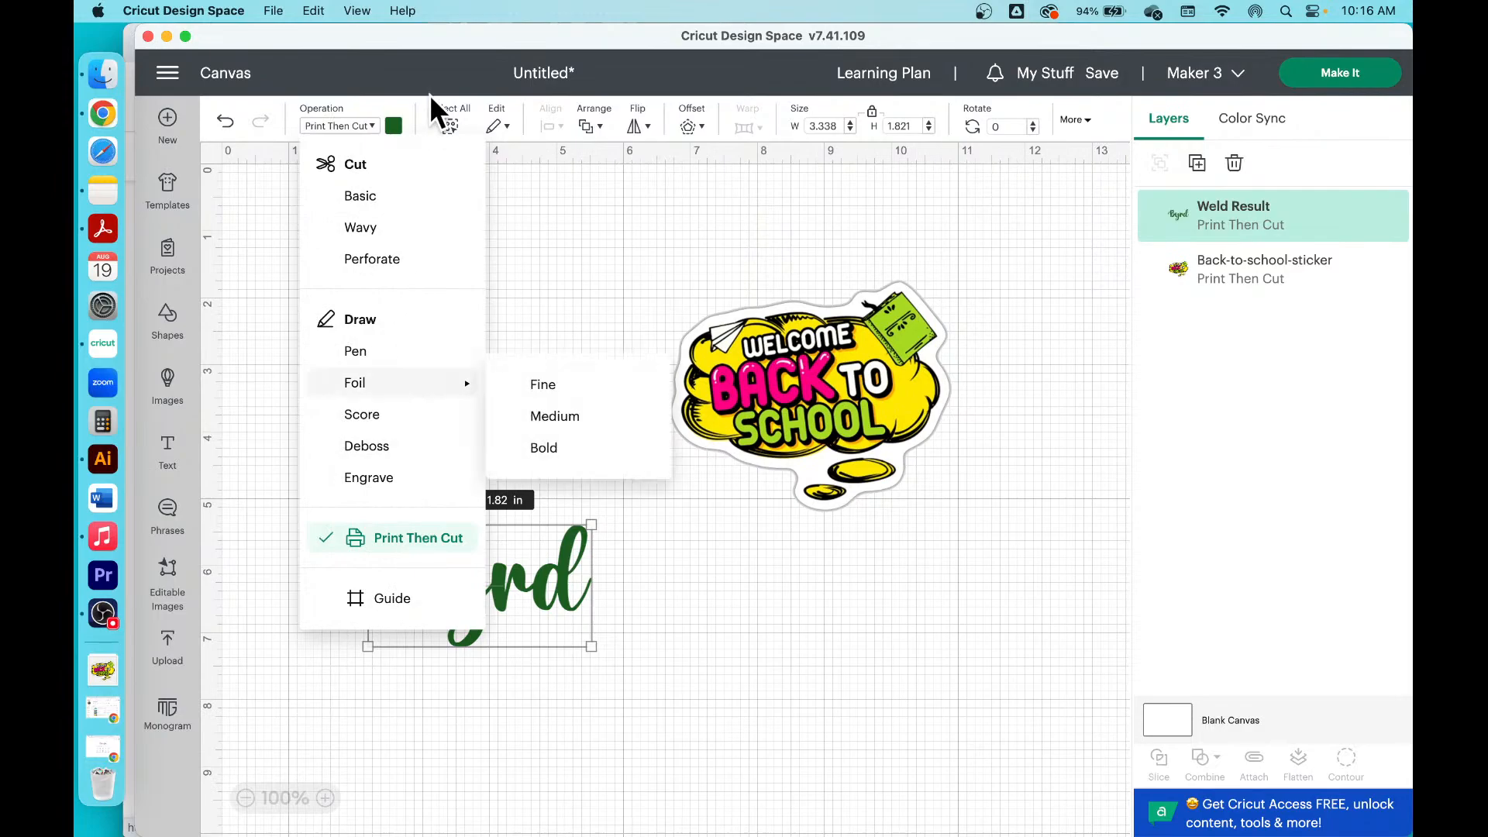
{"action": "left_click", "coordinate": [396, 117]}
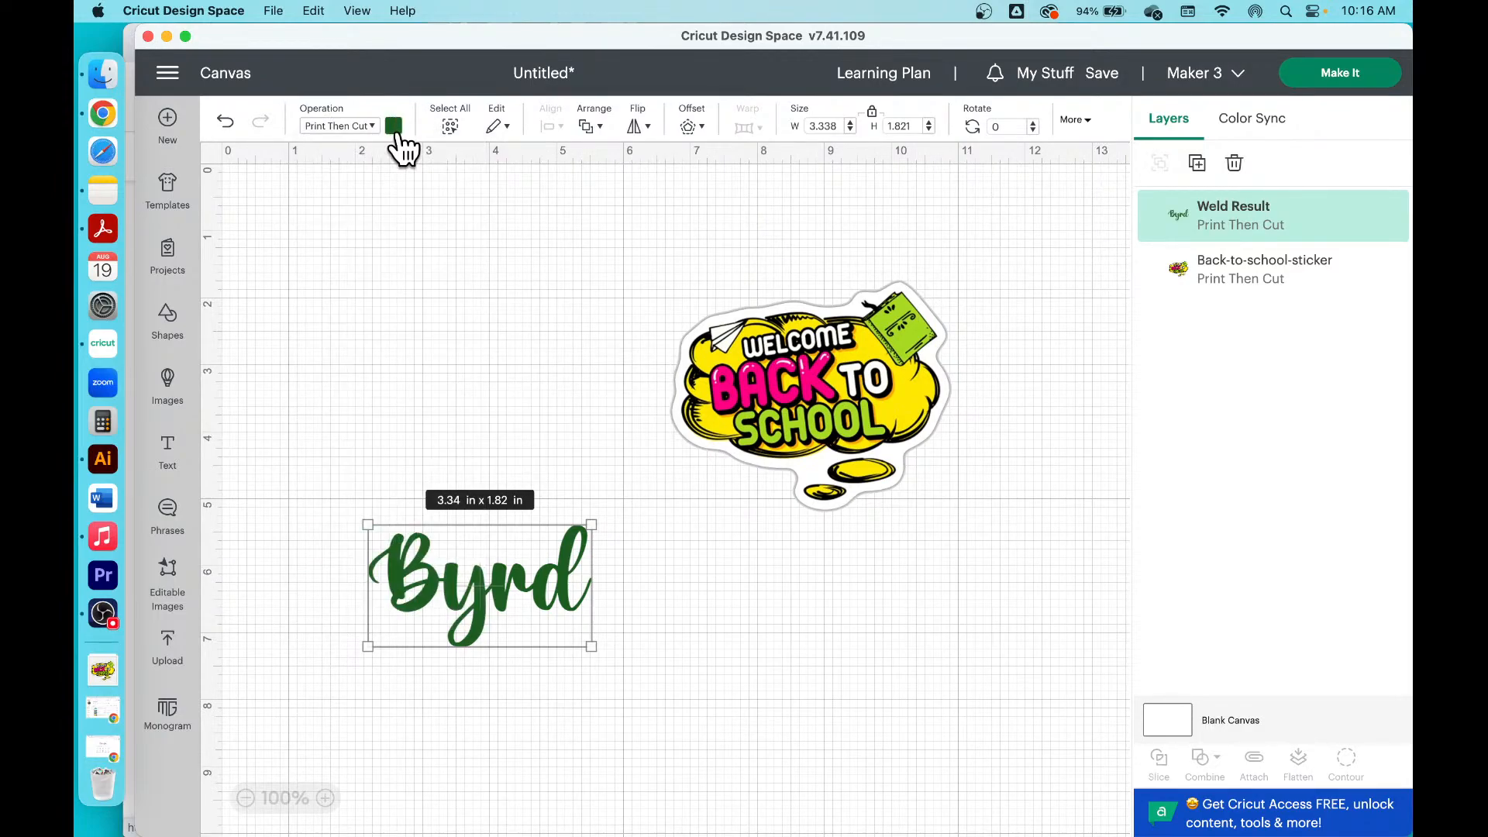
Step: Switch the surname's print type to Pattern and browse the available pattern fills without applying one
{"action": "left_click", "coordinate": [394, 128]}
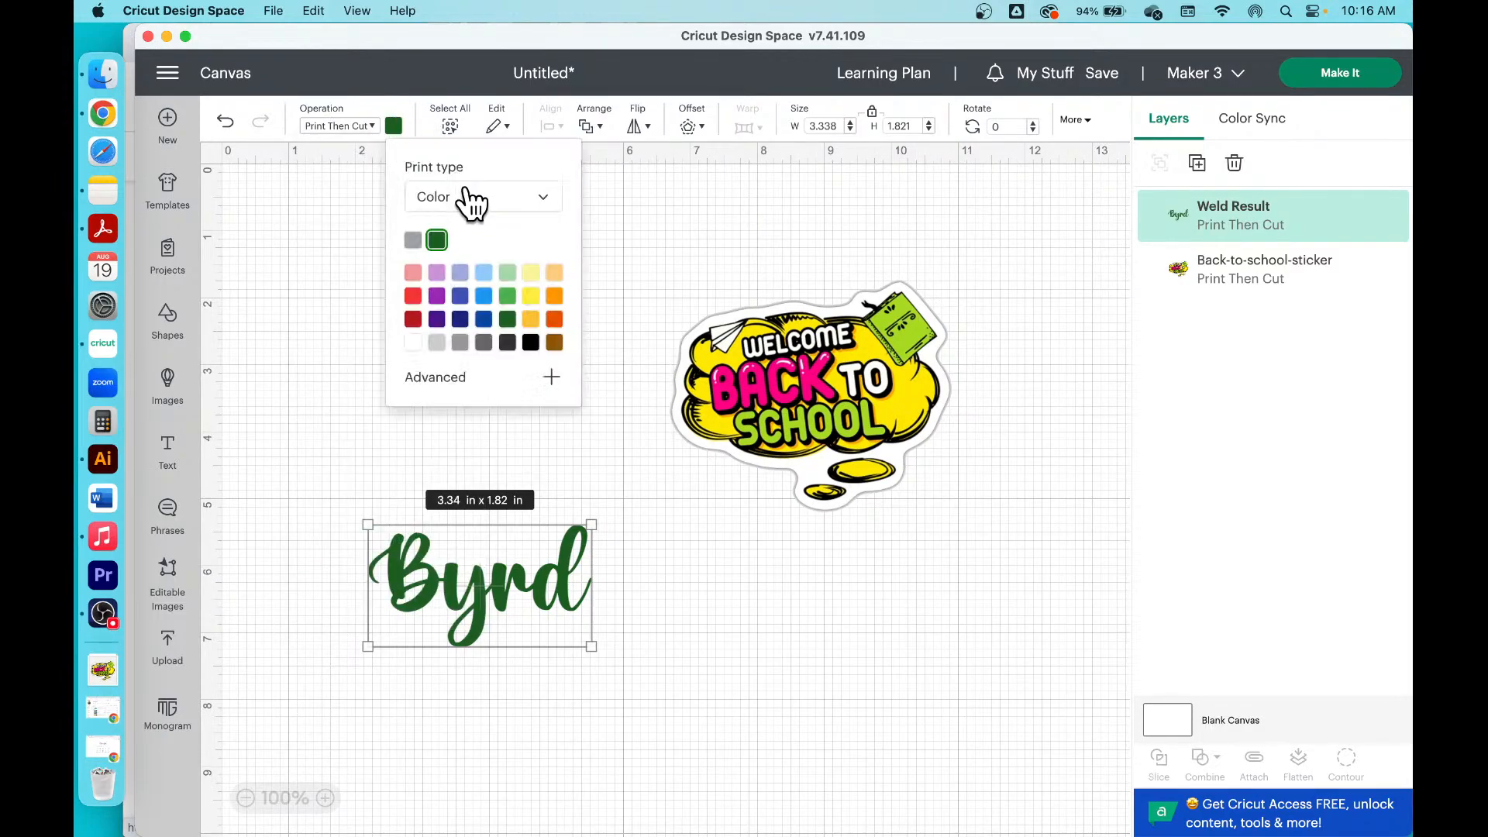
{"action": "left_click", "coordinate": [508, 203]}
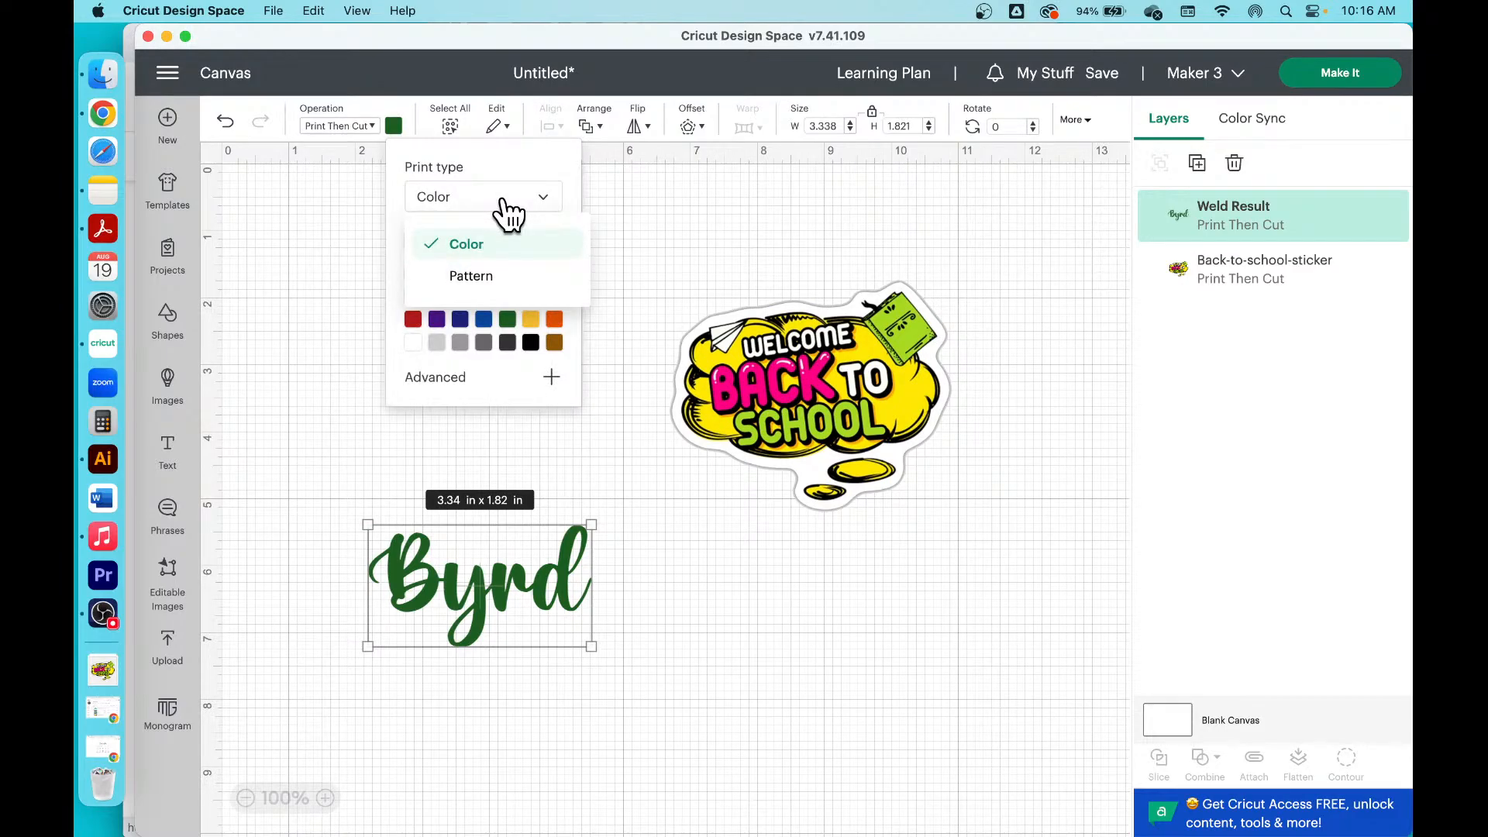
{"action": "left_click", "coordinate": [505, 276]}
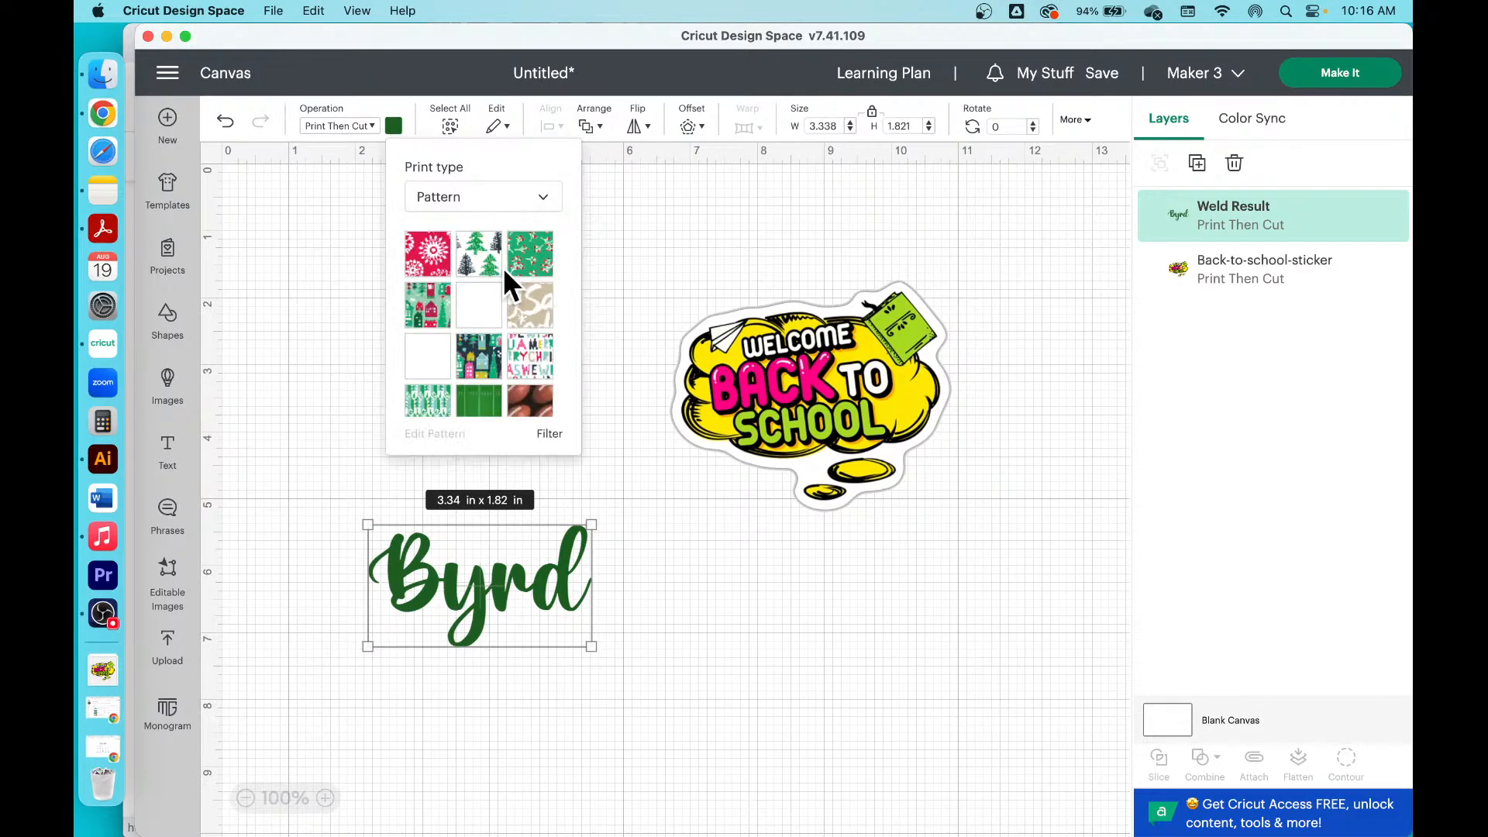
{"action": "scroll", "coordinate": [504, 268], "scroll_direction": "down", "scroll_amount": 3}
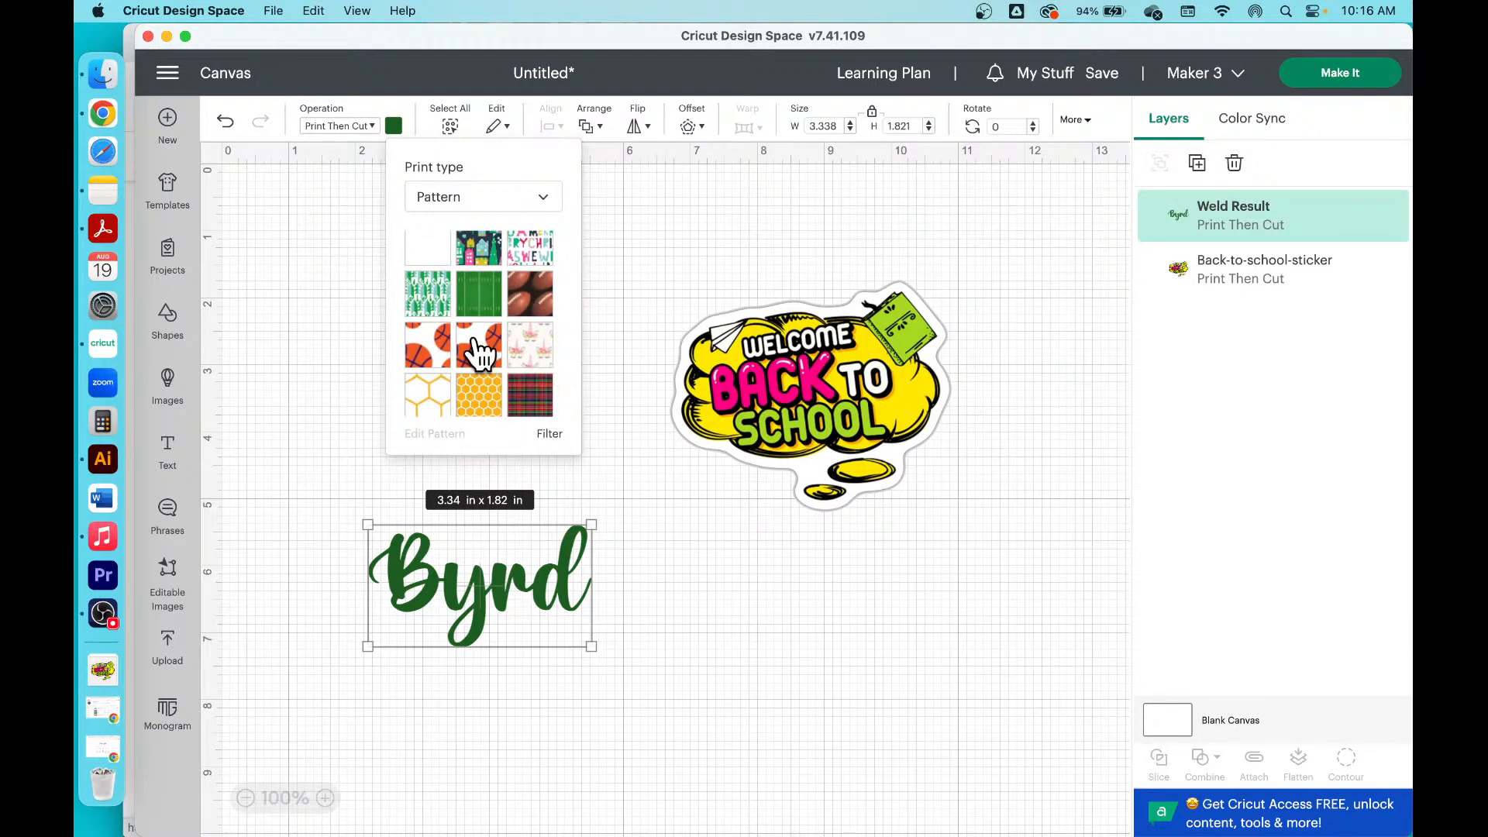
{"action": "scroll", "coordinate": [479, 352], "scroll_direction": "down", "scroll_amount": 5}
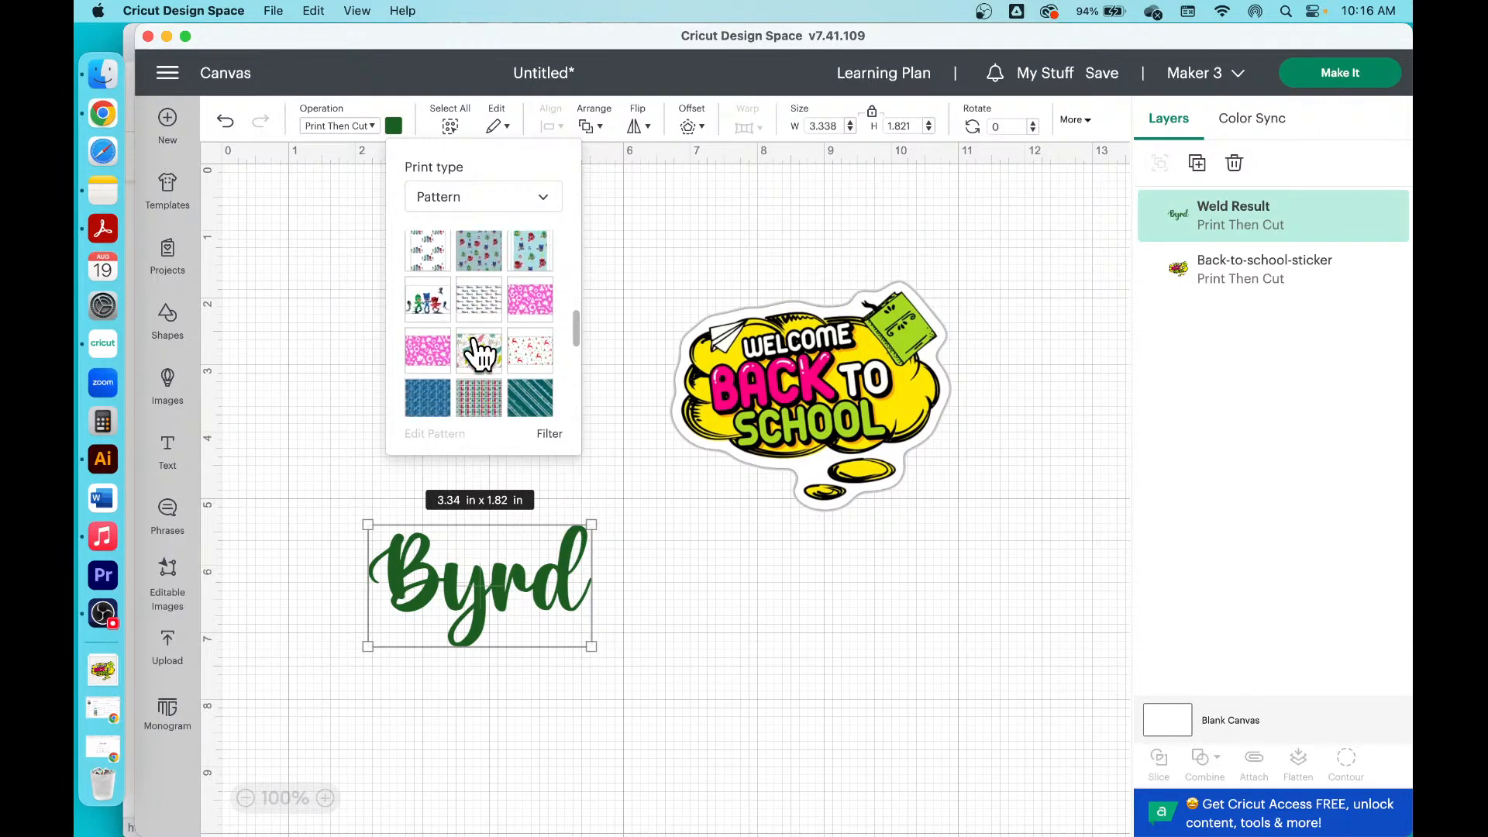
{"action": "scroll", "coordinate": [478, 353], "scroll_direction": "up", "scroll_amount": 5}
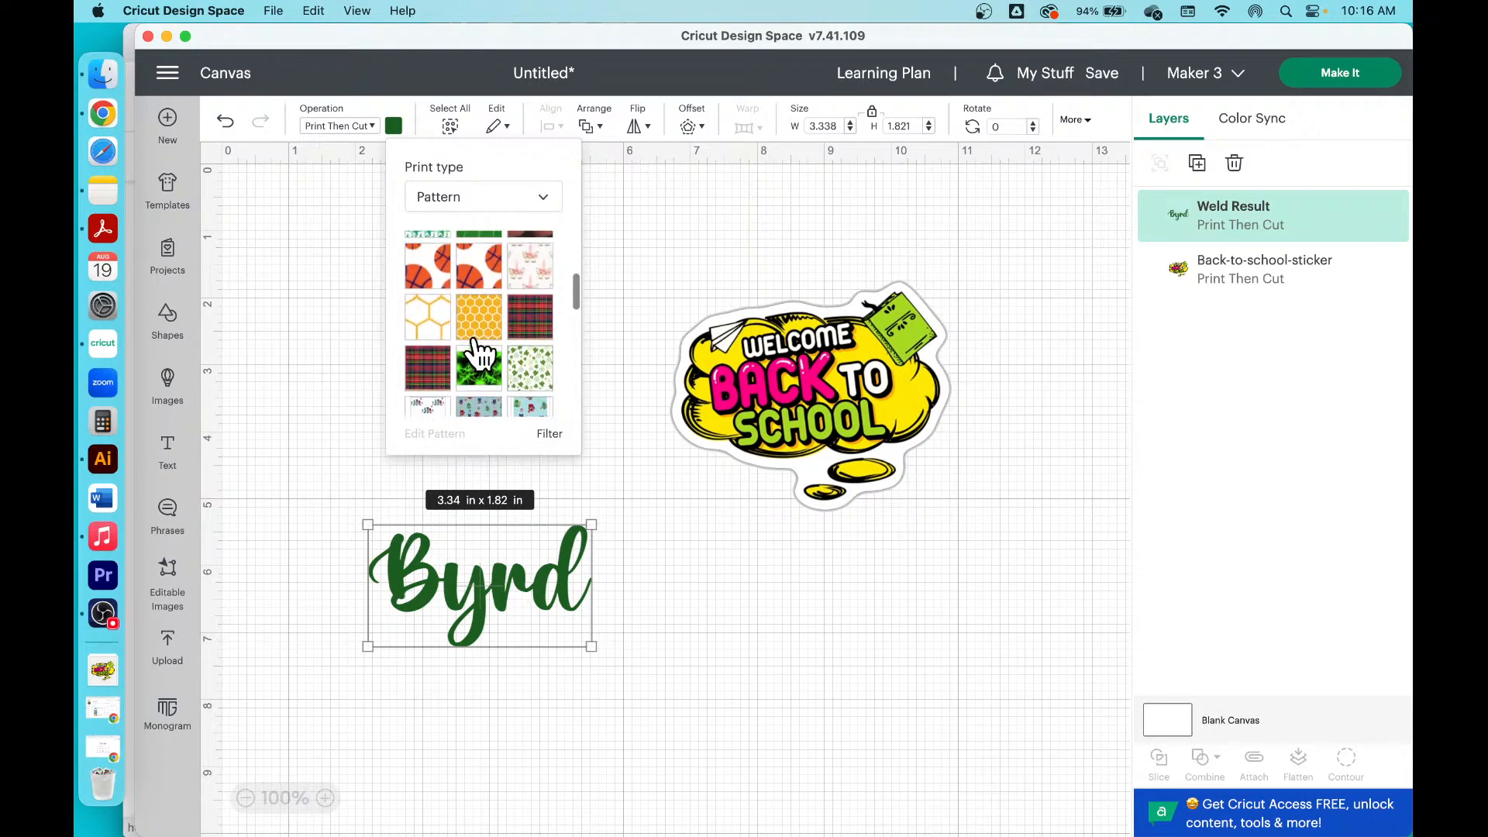
{"action": "scroll", "coordinate": [522, 294], "scroll_direction": "up", "scroll_amount": 3}
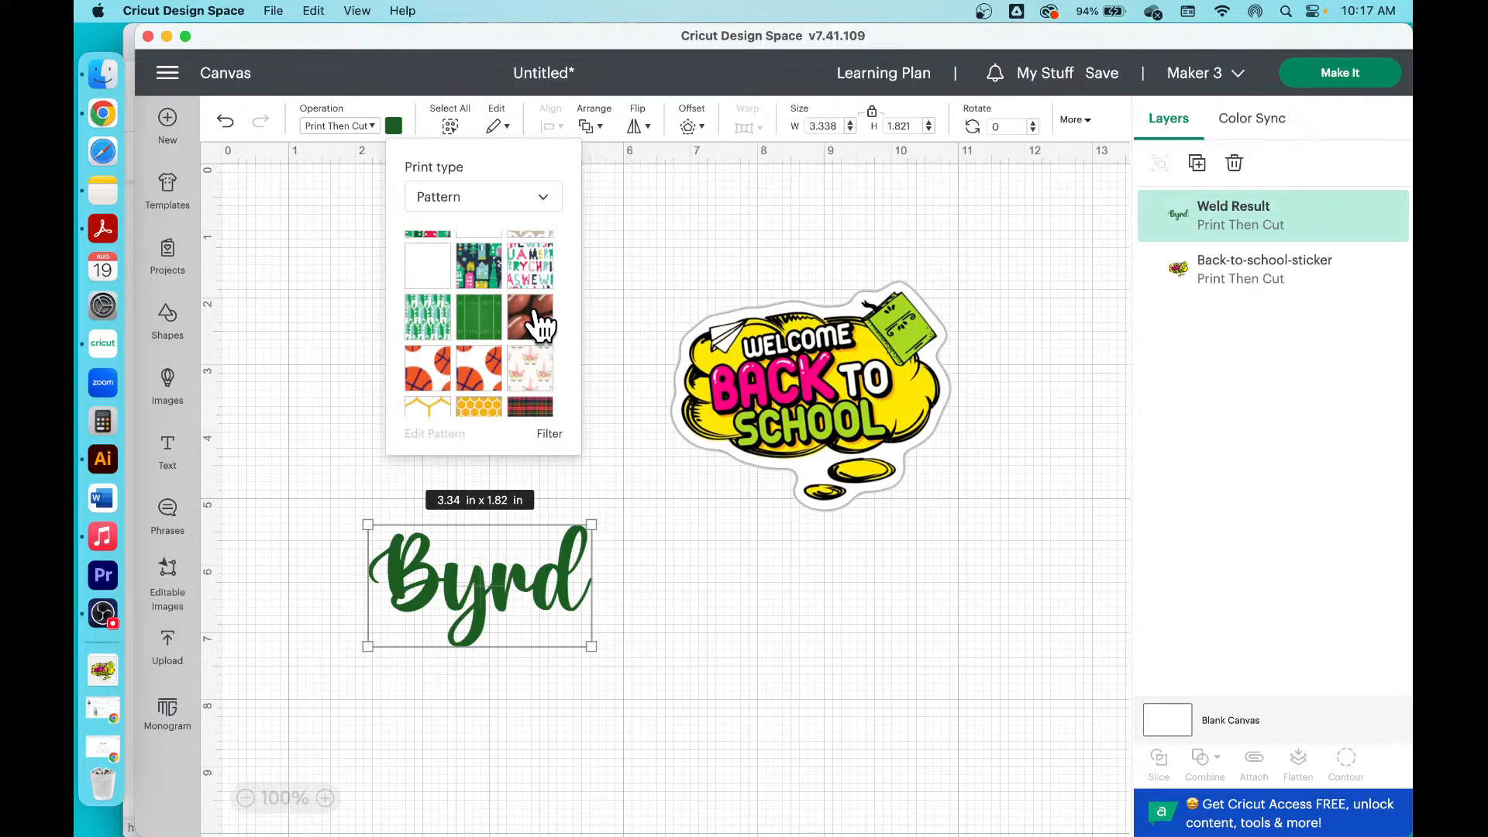
{"action": "scroll", "coordinate": [487, 301], "scroll_direction": "up", "scroll_amount": 3}
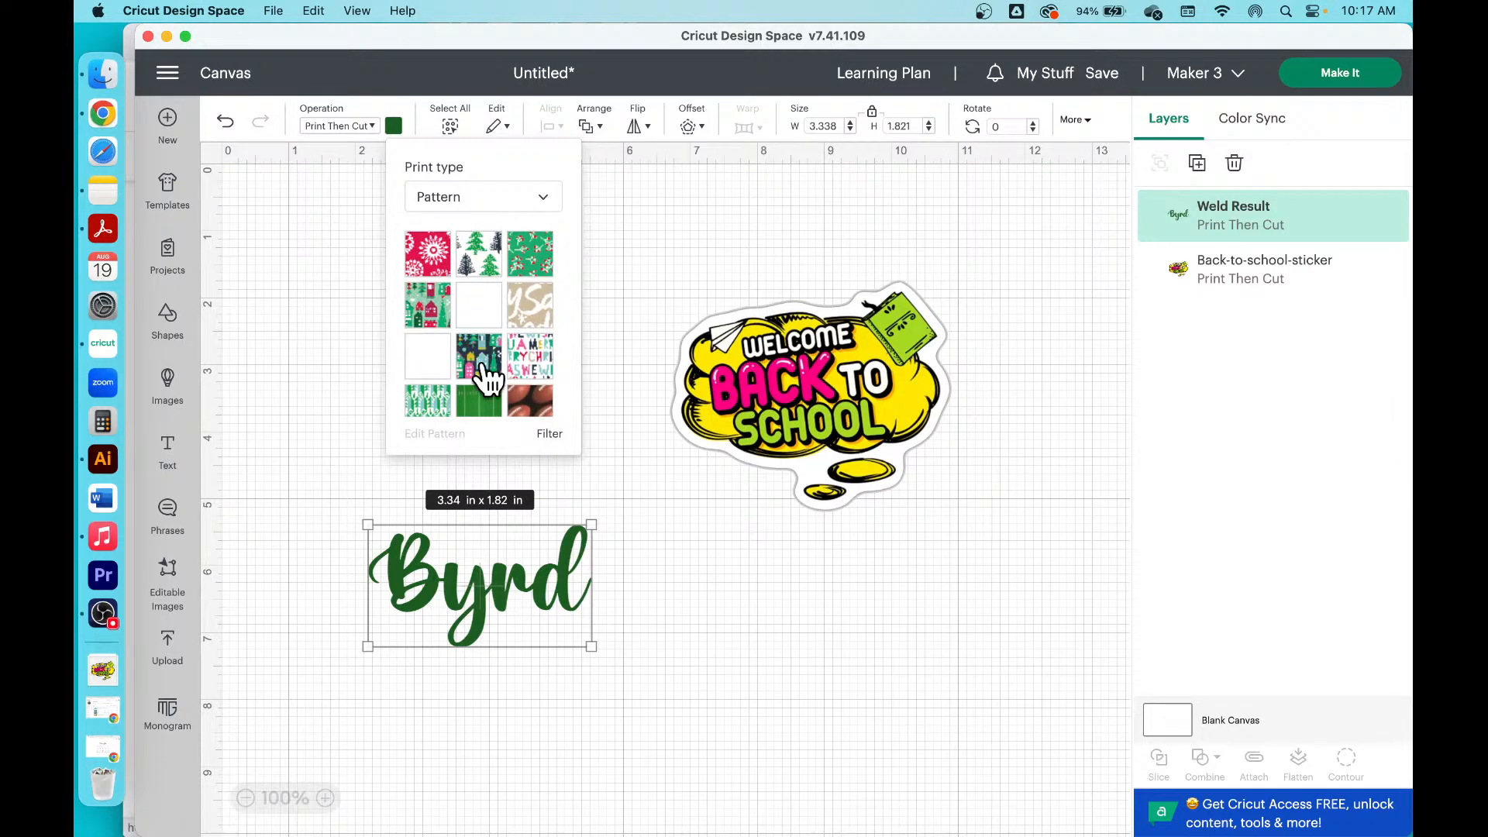
{"action": "left_click", "coordinate": [777, 612]}
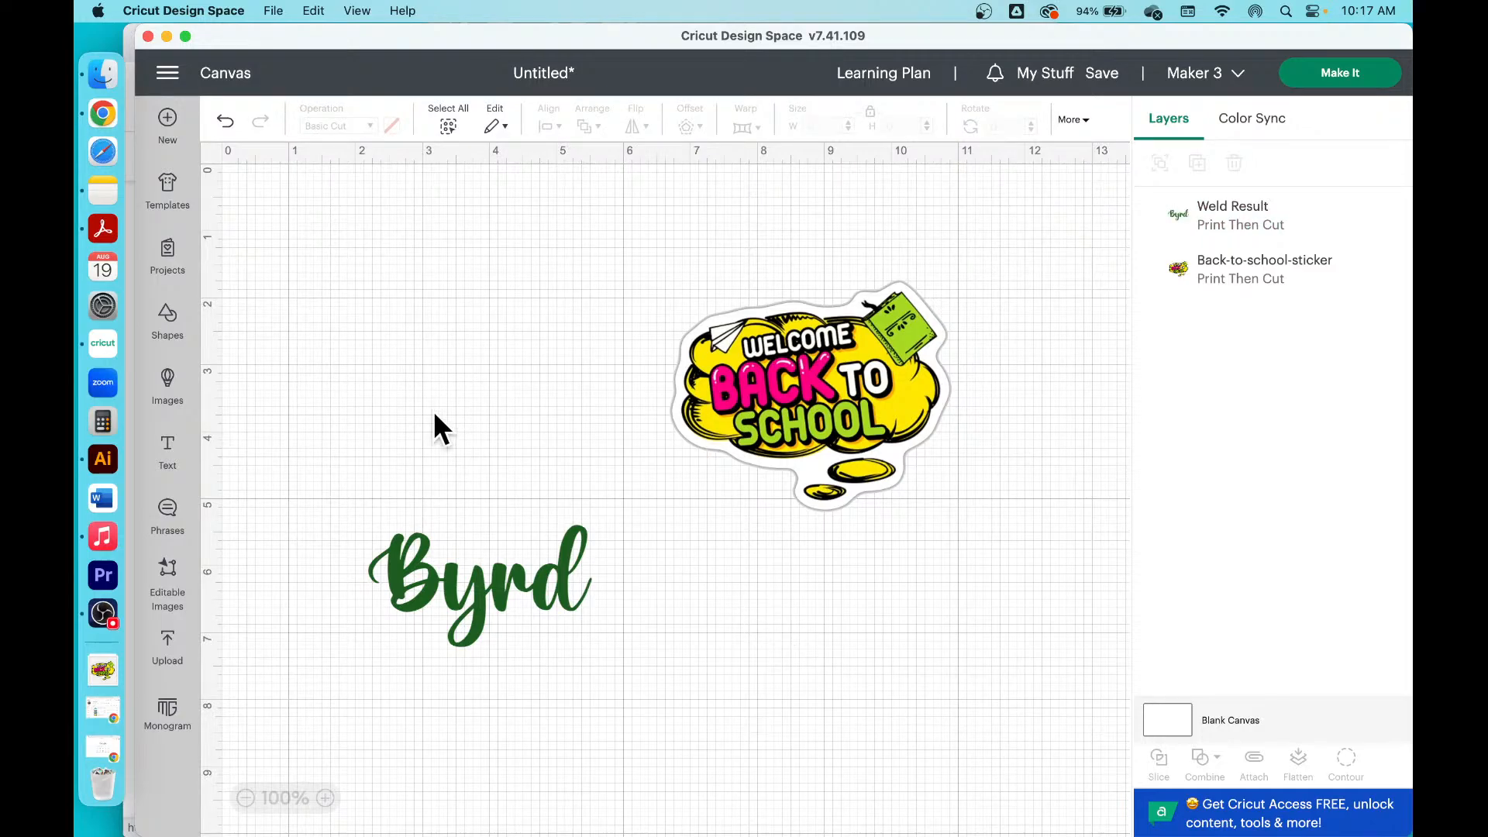
Step: Open the upload page for pattern fills
{"action": "left_click", "coordinate": [183, 658]}
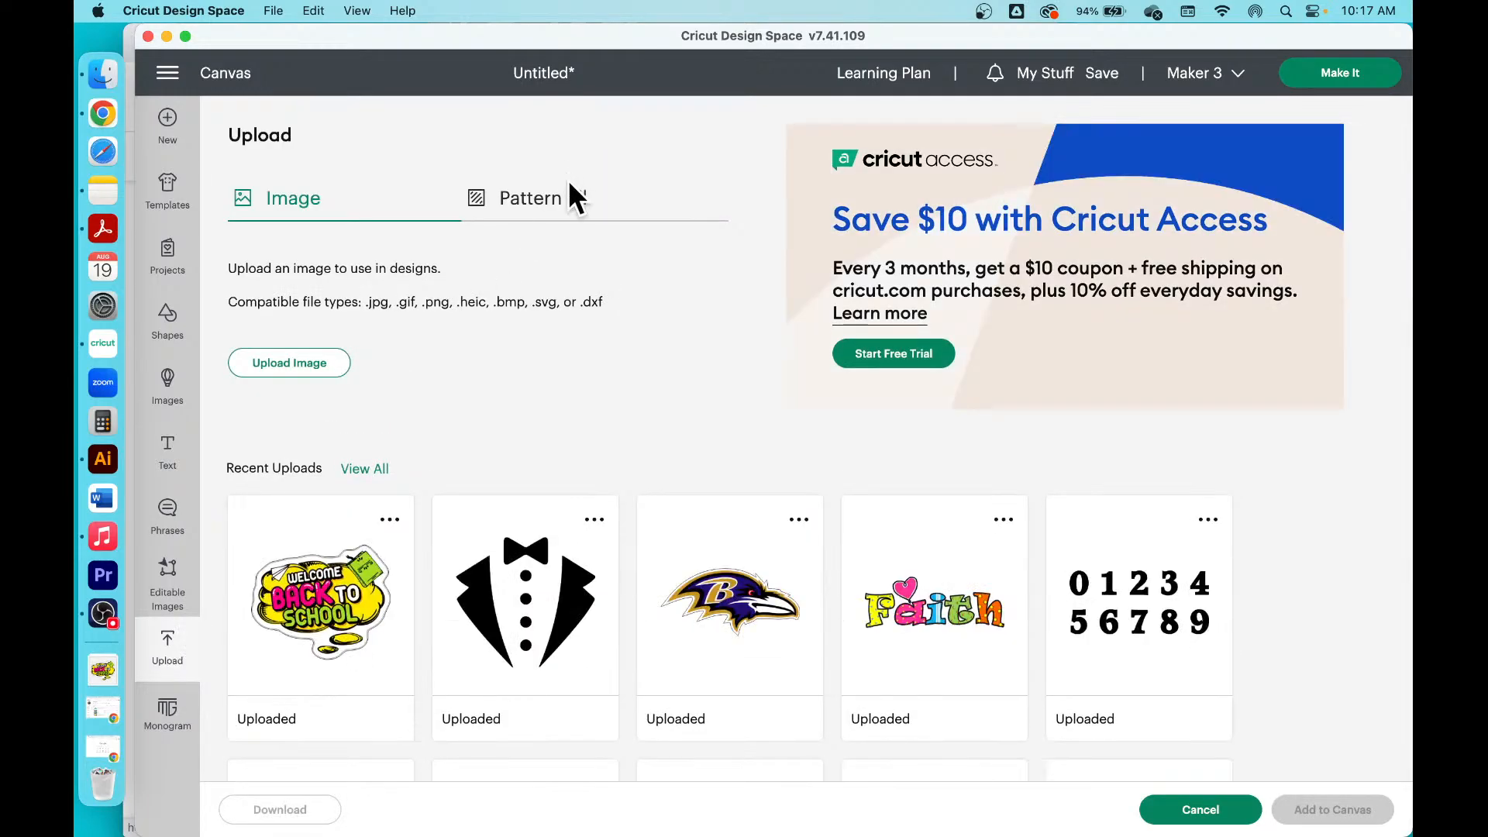
{"action": "left_click", "coordinate": [572, 210]}
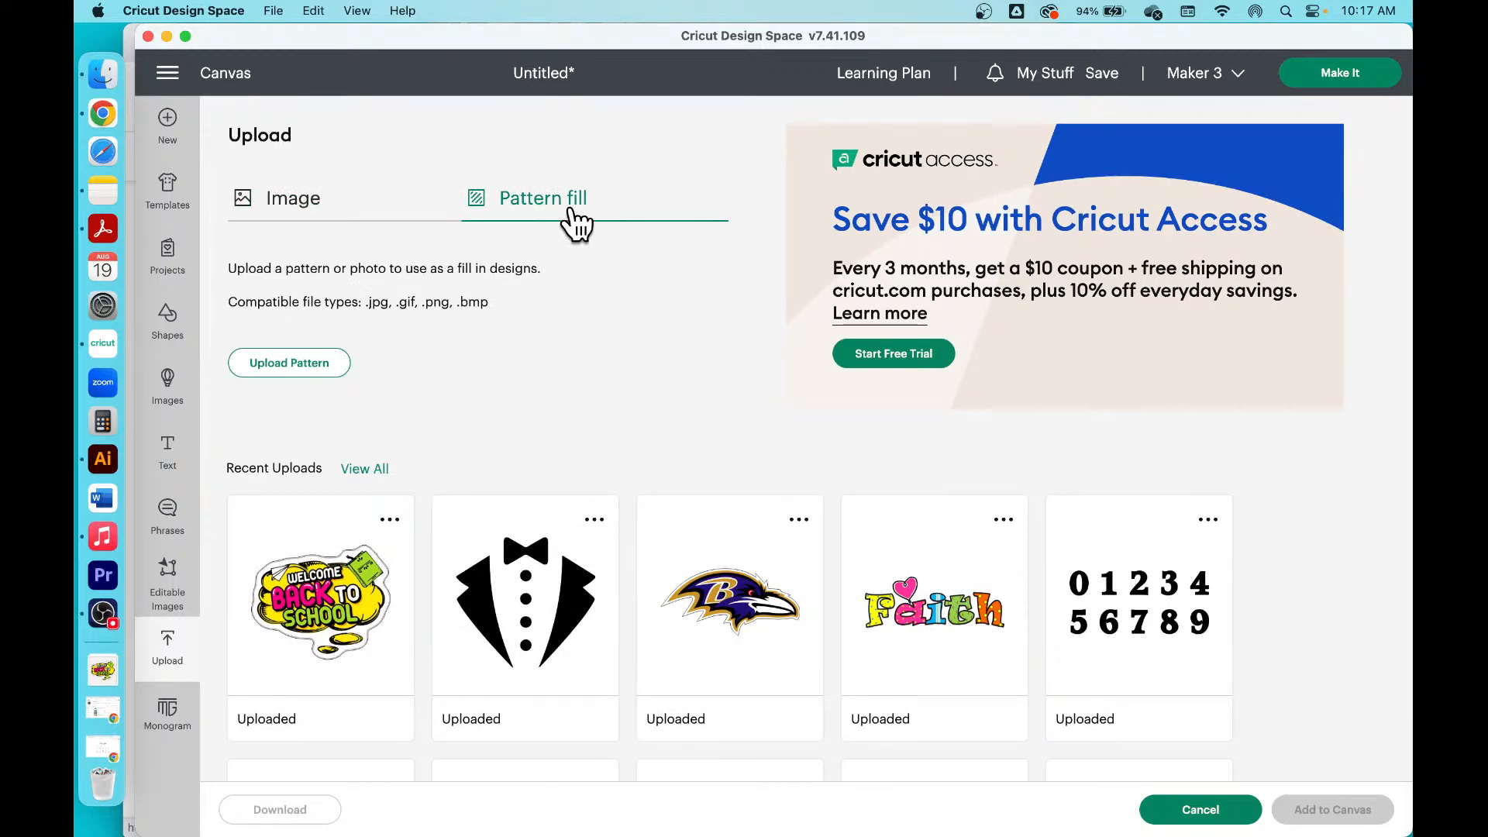
Step: Switch to Google Chrome and search for "batman clipart" in a new tab
{"action": "left_click", "coordinate": [104, 116]}
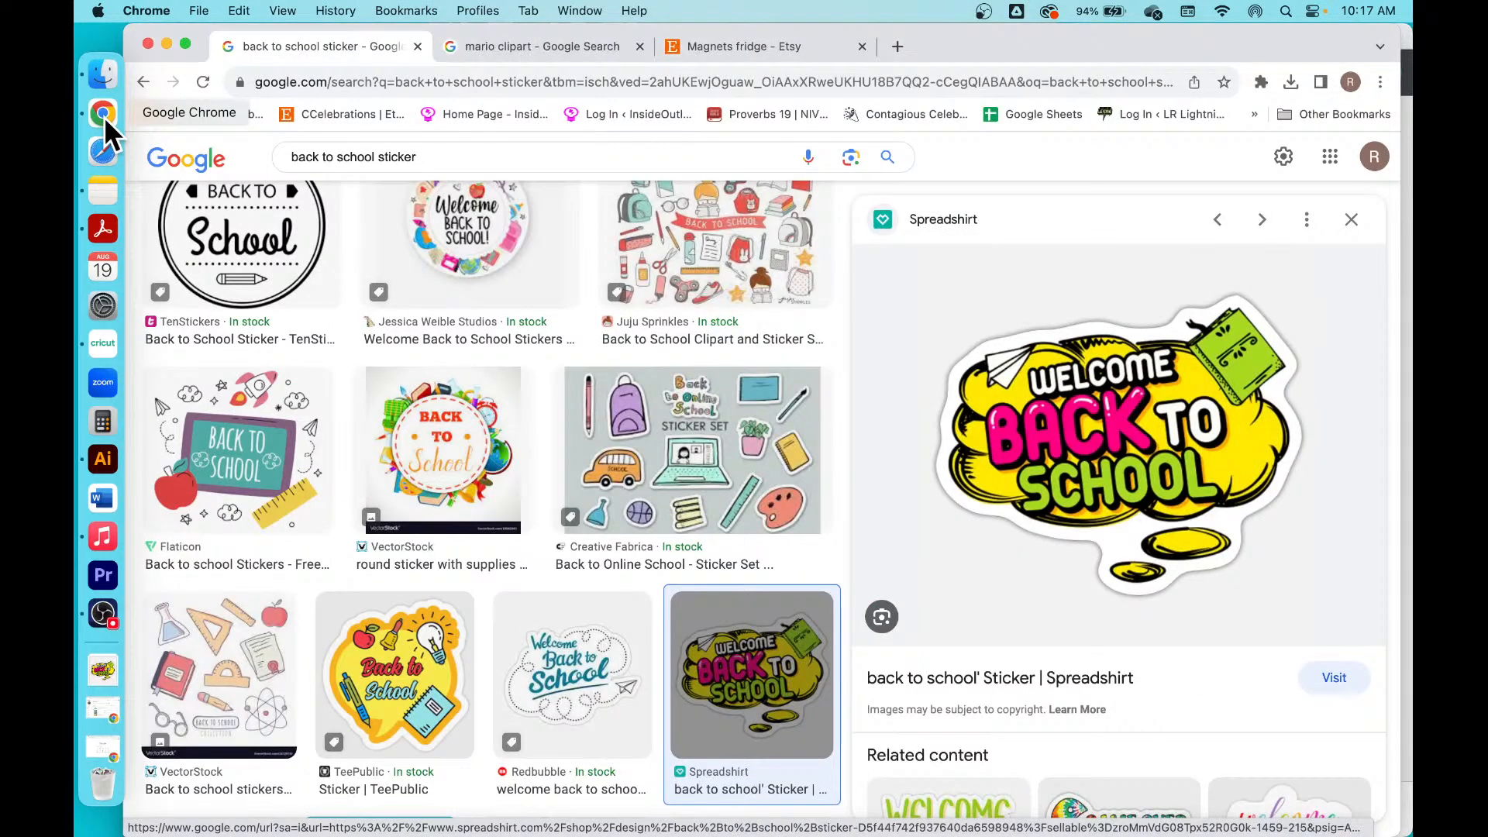
{"action": "left_click", "coordinate": [899, 46]}
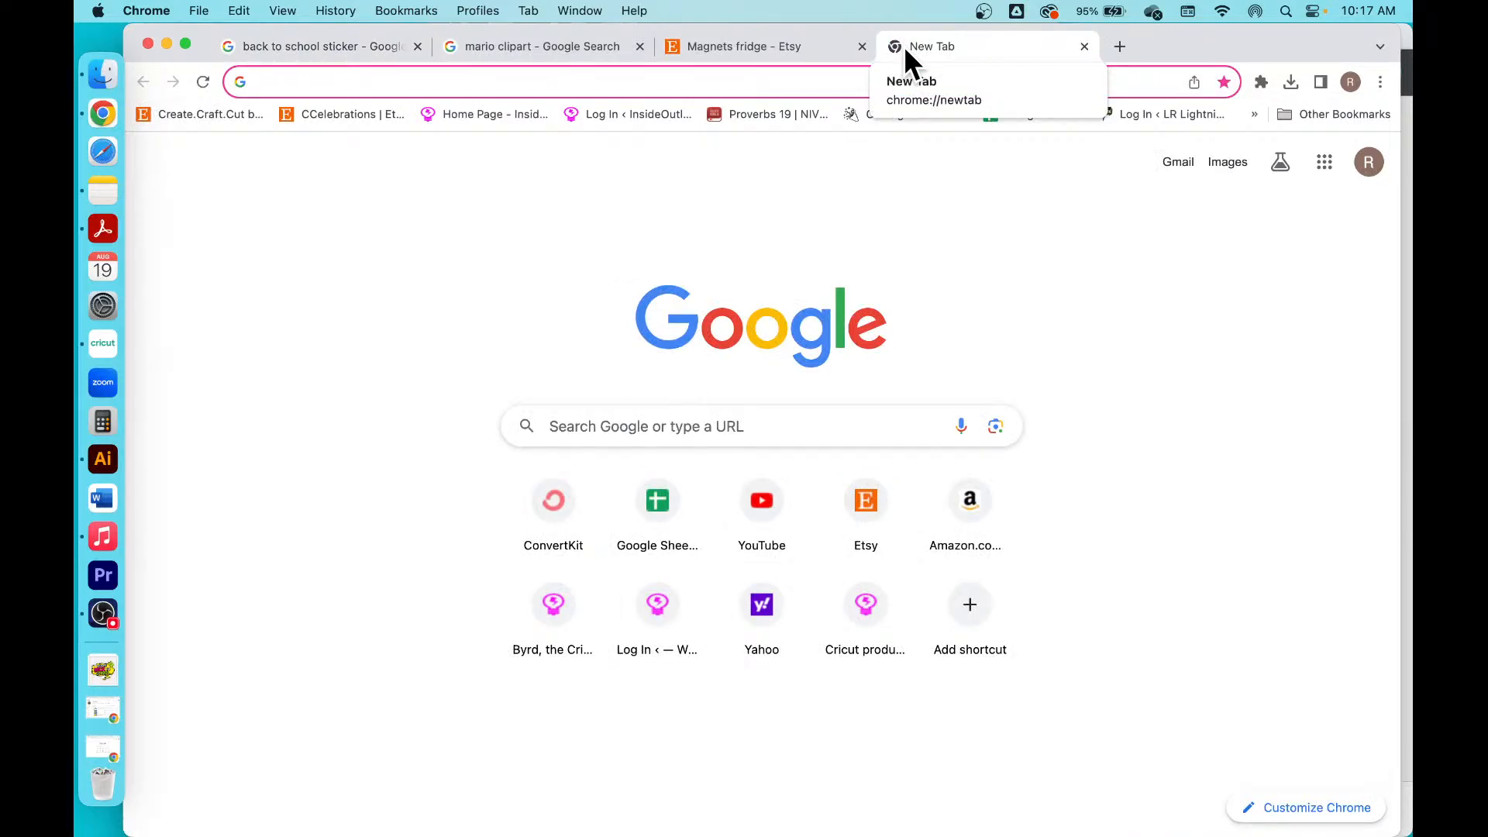
{"action": "type", "text": "batman clipart"}
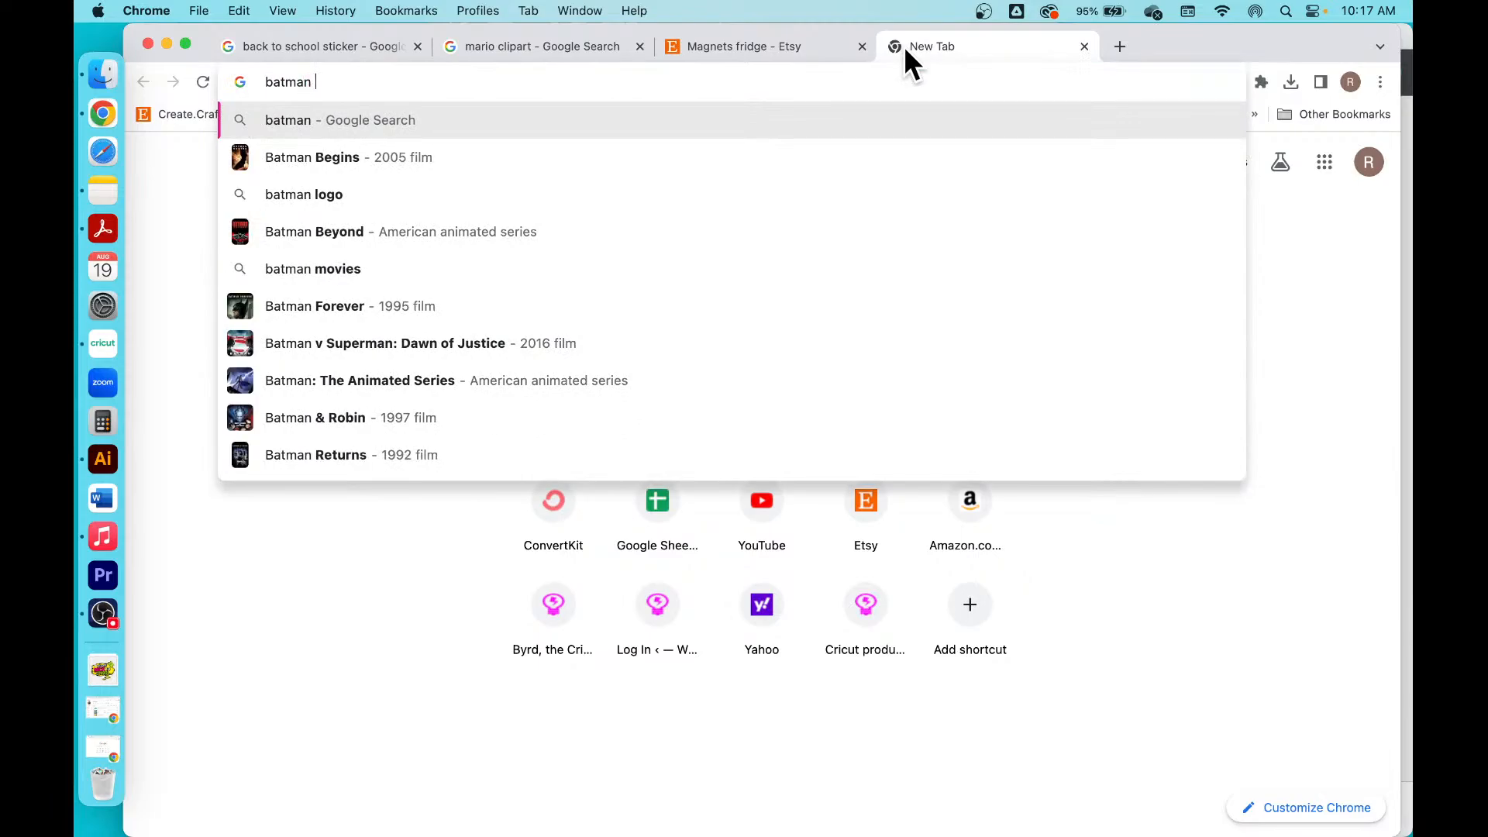
{"action": "key", "text": "Return"}
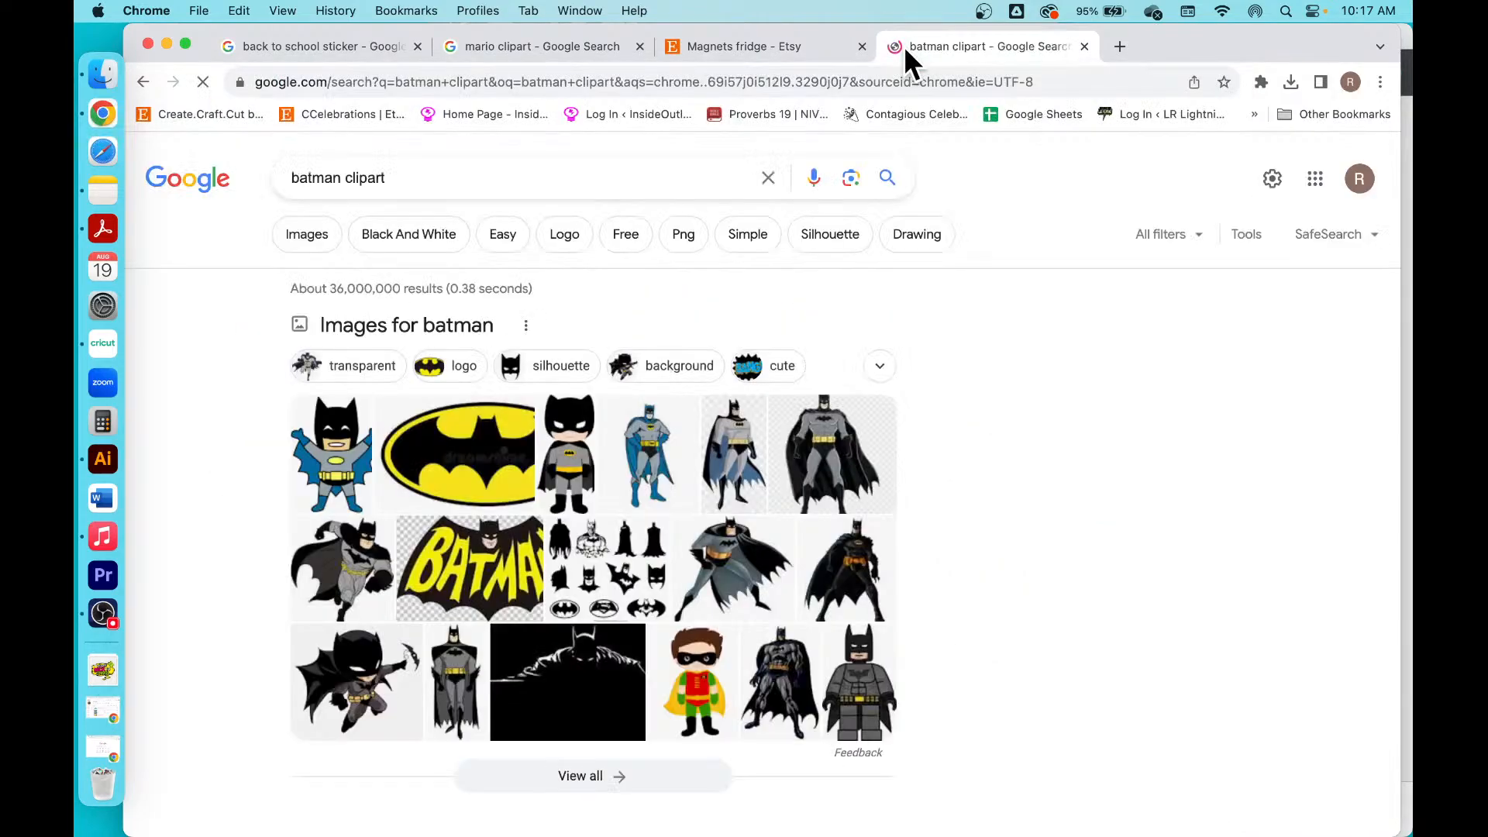
Step: Change the search query to "batman background" and run it
{"action": "left_click", "coordinate": [532, 178]}
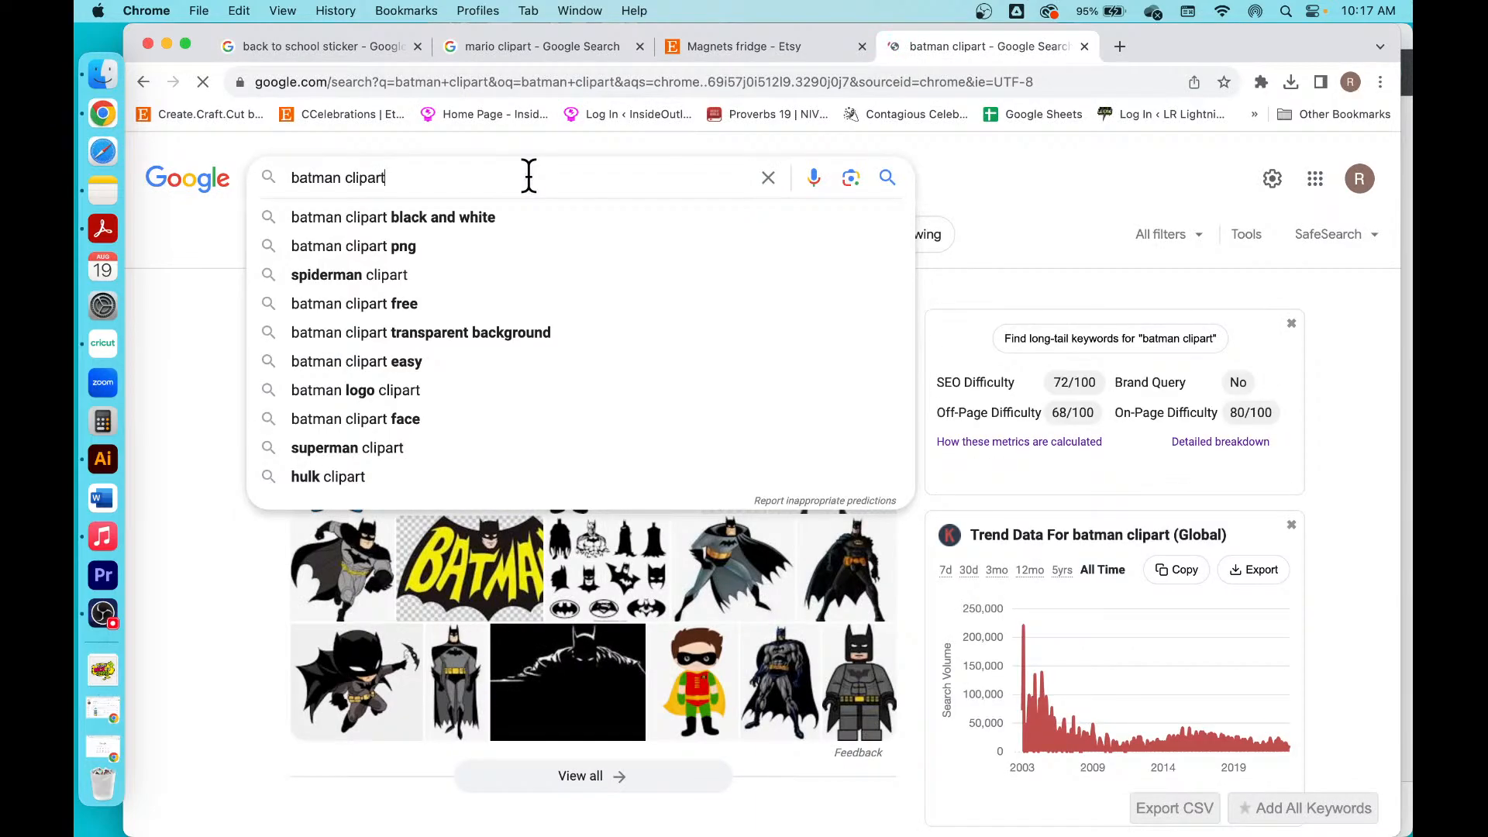
{"action": "key", "text": "BackSpace"}
{"action": "key", "text": "BackSpace"}
{"action": "key", "text": "BackSpace"}
{"action": "key", "text": "BackSpace"}
{"action": "key", "text": "BackSpace"}
{"action": "key", "text": "BackSpace"}
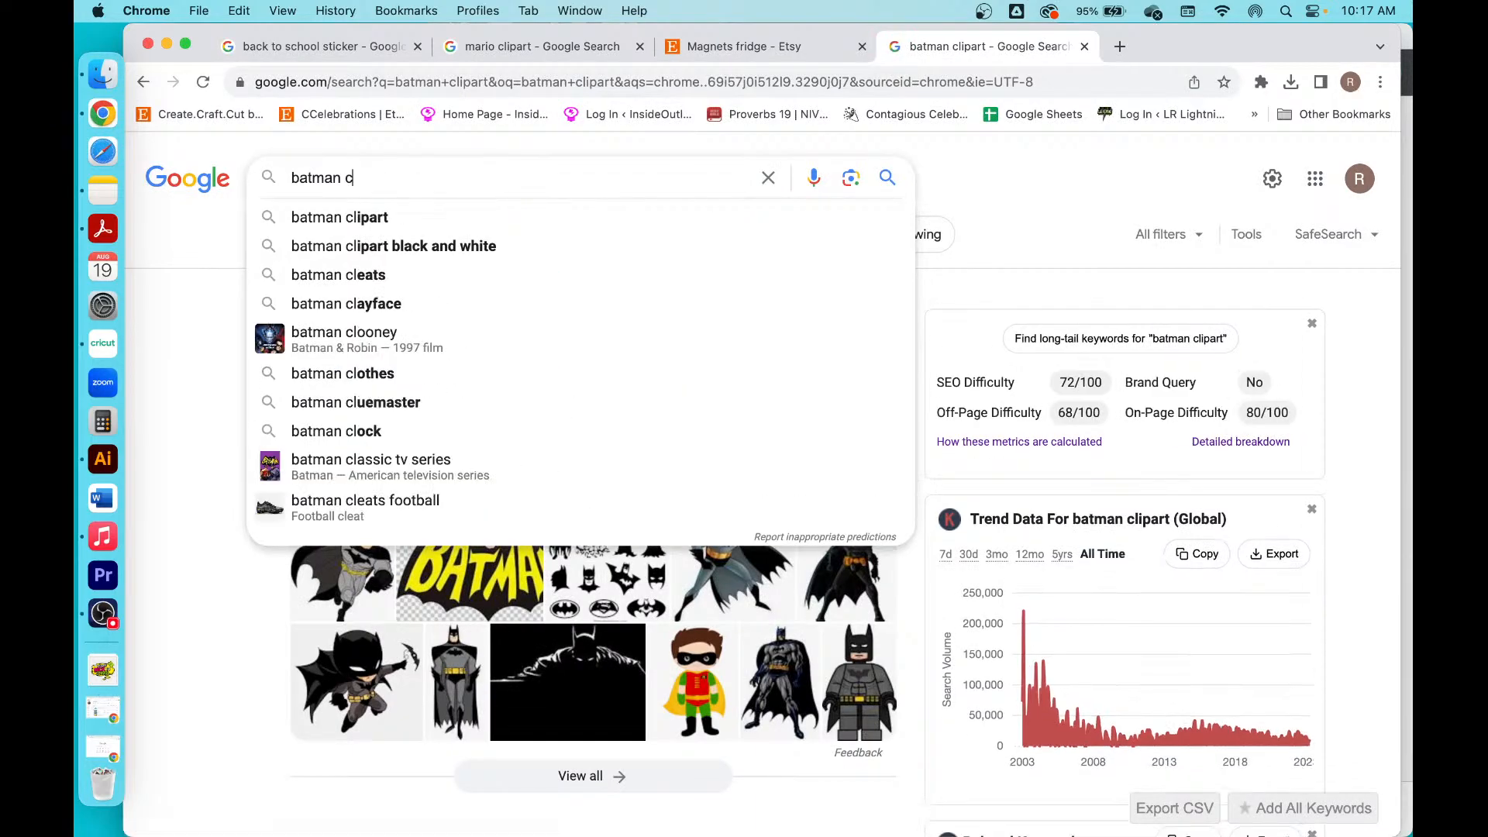
{"action": "key", "text": "BackSpace"}
{"action": "type", "text": "background"}
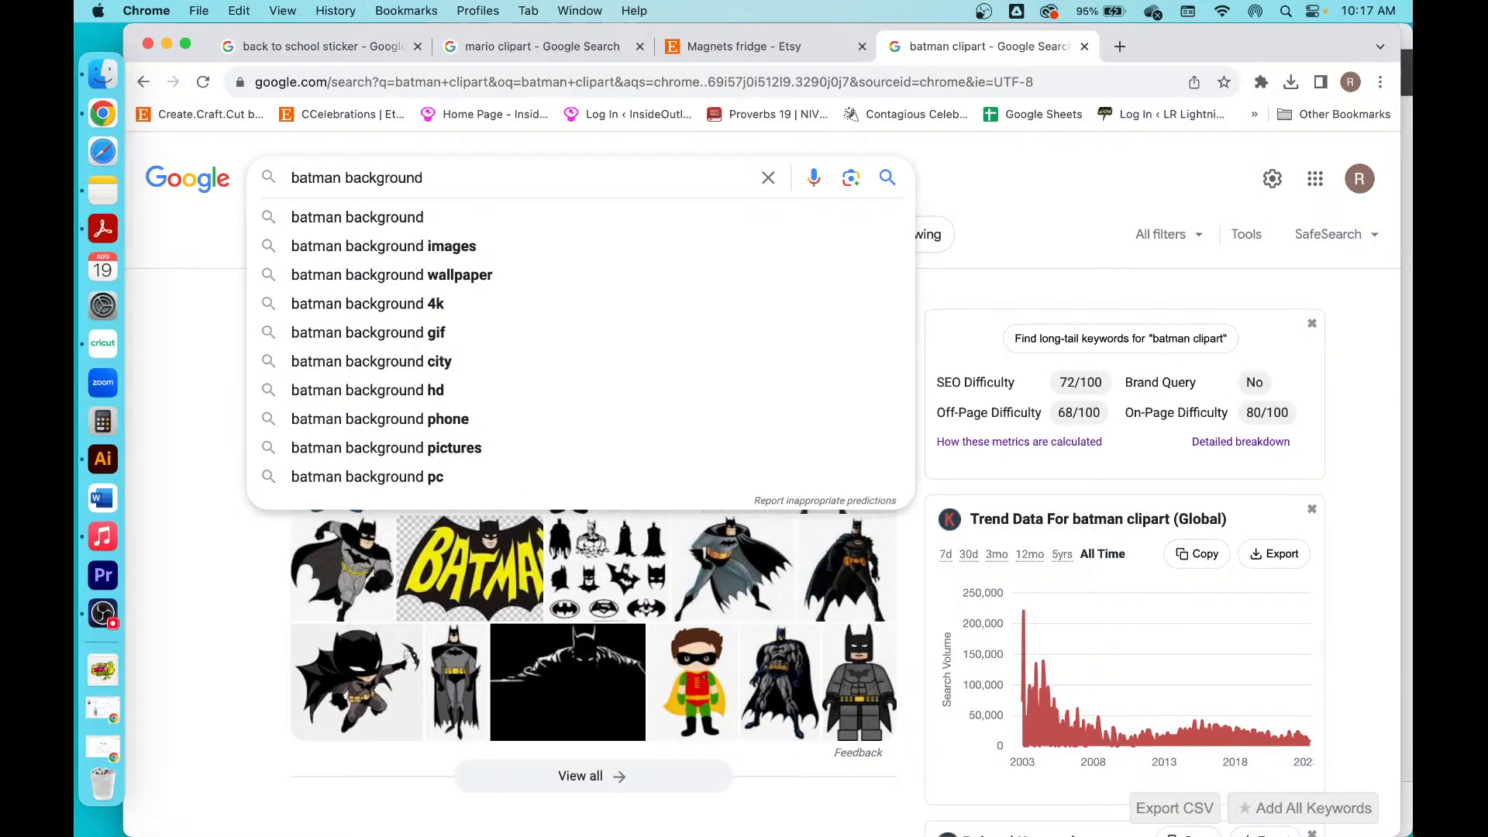
{"action": "key", "text": "Return"}
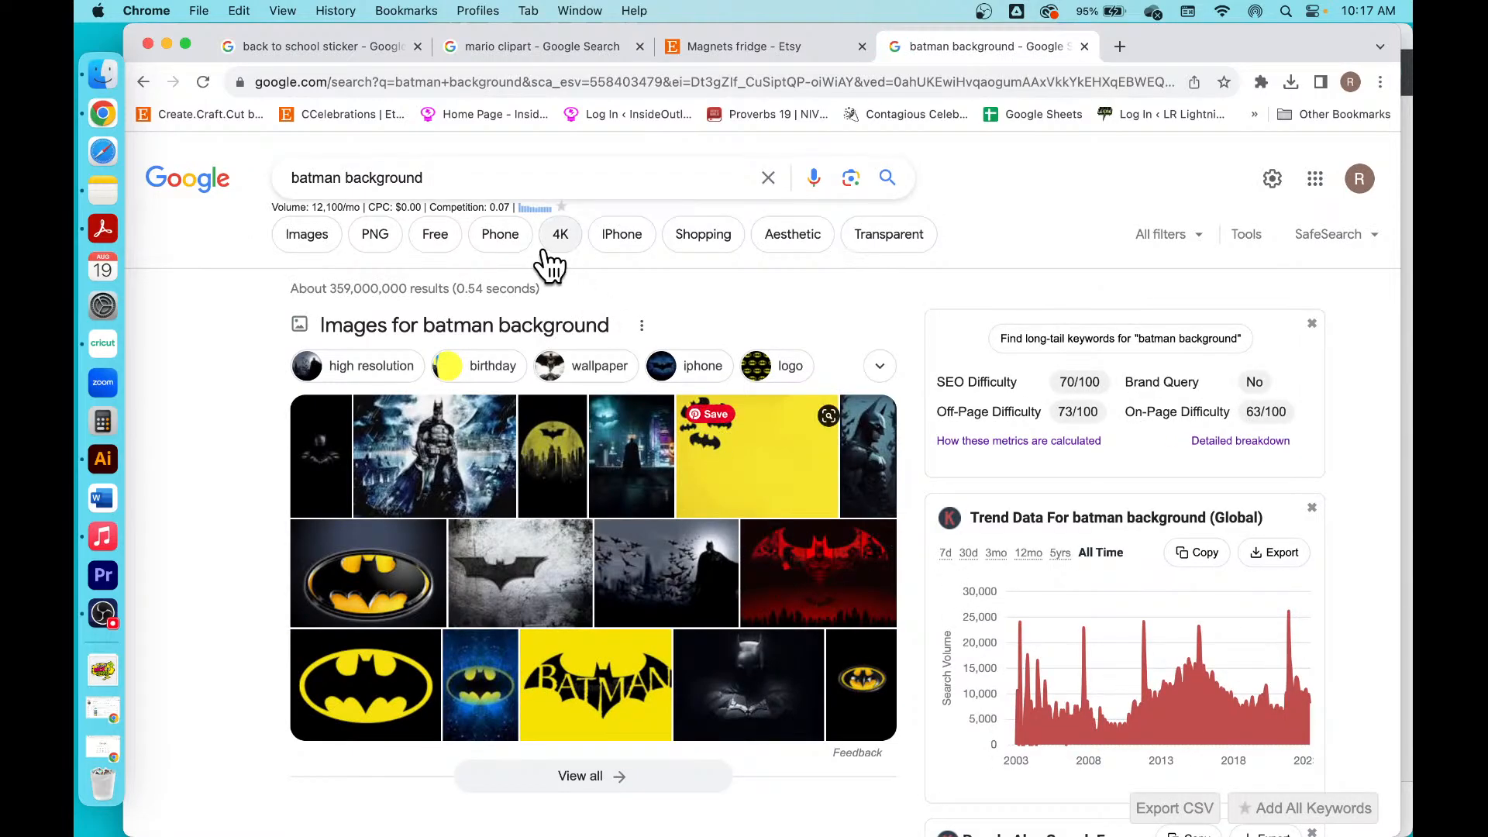
{"action": "left_click_drag", "start_coordinate": [434, 180], "coordinate": [192, 193]}
{"action": "type", "text": "foot"}
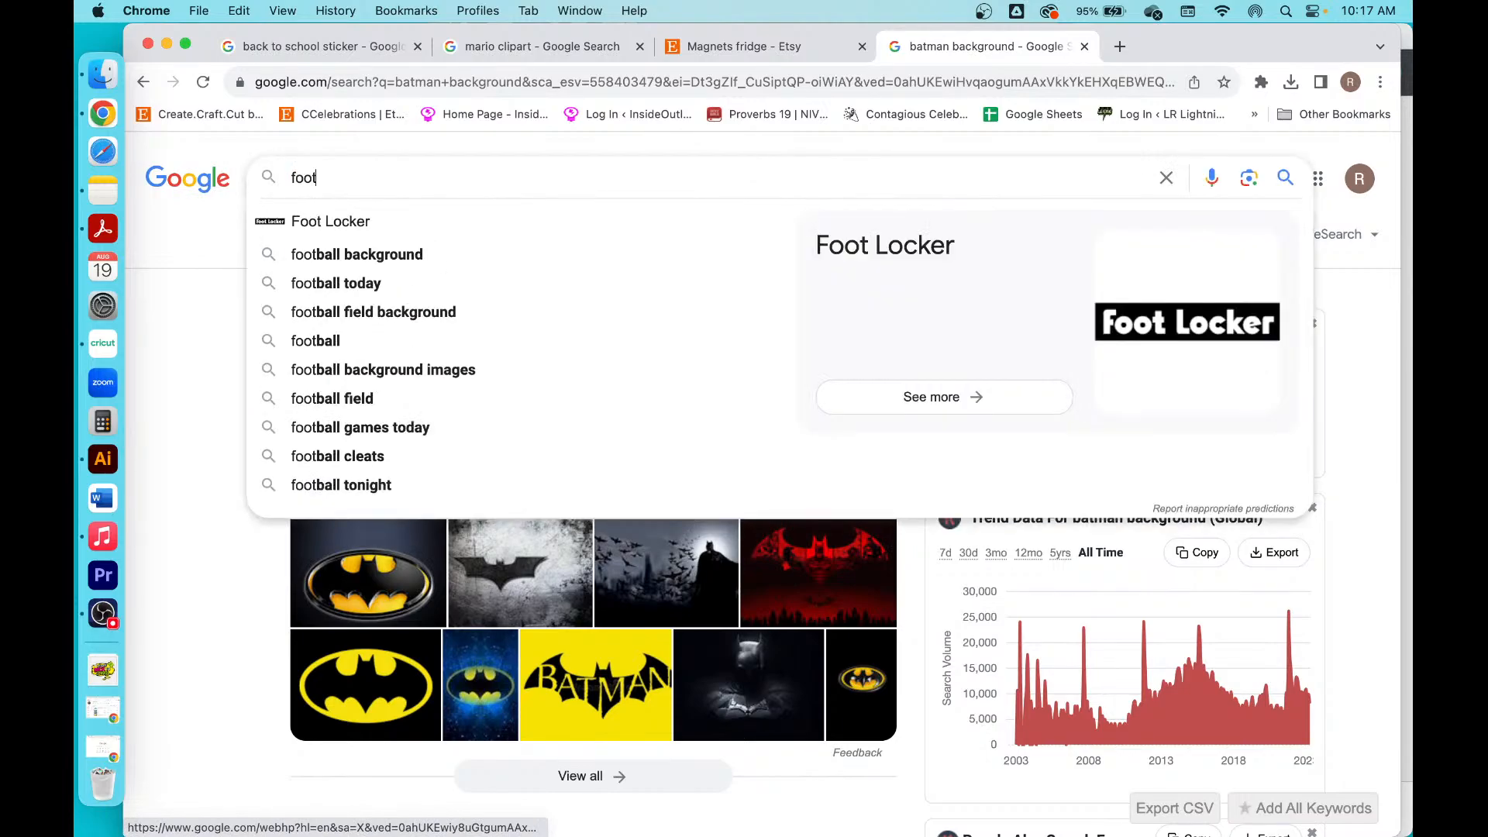
{"action": "type", "text": "ball fiel"}
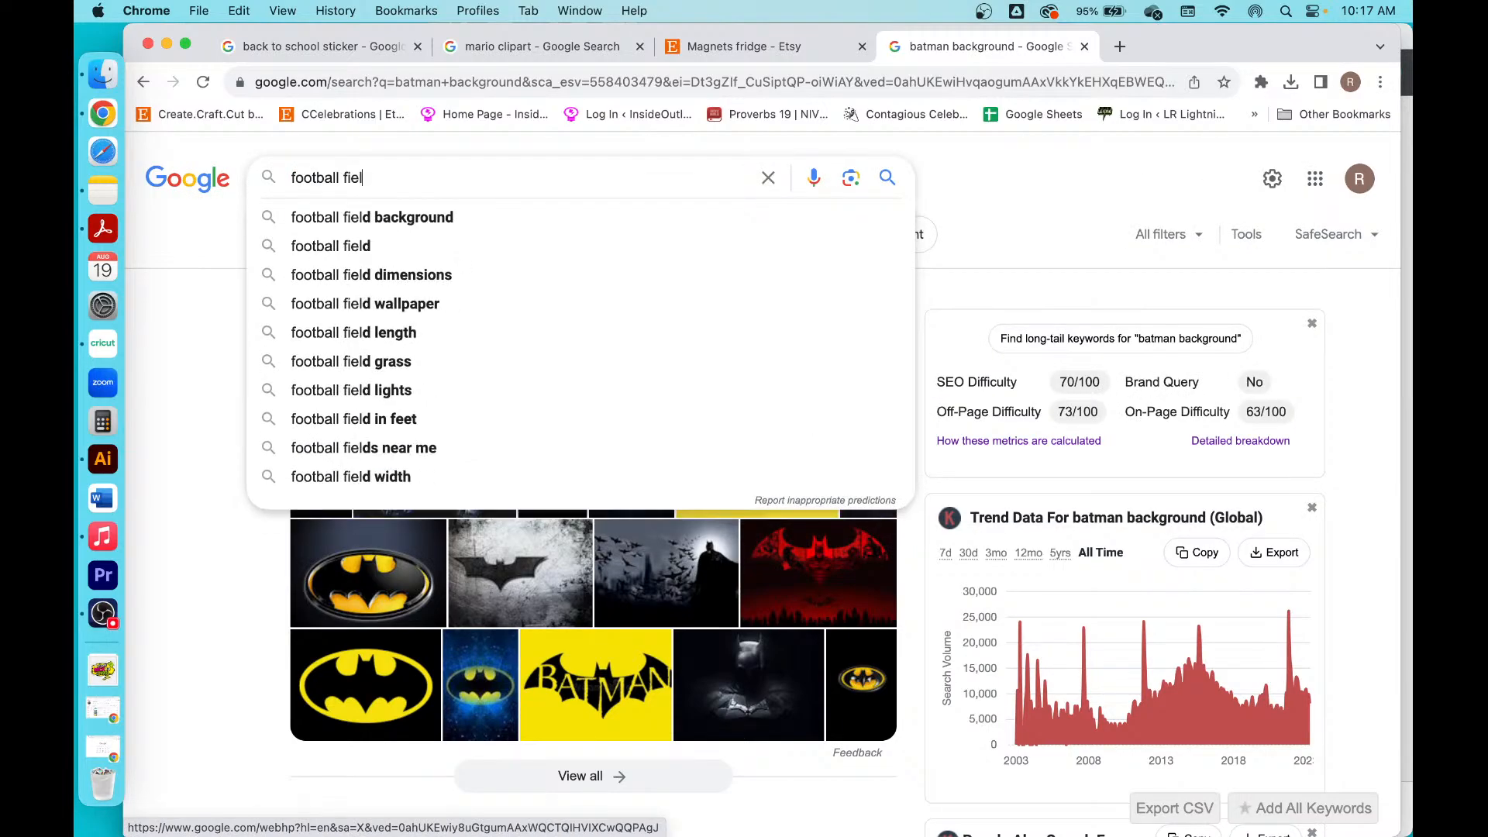
{"action": "key", "text": "BackSpace"}
{"action": "key", "text": "BackSpace"}
{"action": "key", "text": "BackSpace"}
{"action": "key", "text": "BackSpace"}
{"action": "key", "text": "BackSpace"}
{"action": "key", "text": "BackSpace"}
{"action": "key", "text": "BackSpace"}
{"action": "key", "text": "BackSpace"}
{"action": "key", "text": "BackSpace"}
{"action": "key", "text": "BackSpace"}
{"action": "key", "text": "BackSpace"}
{"action": "key", "text": "BackSpace"}
{"action": "key", "text": "BackSpace"}
Step: Search Google for "basketball court background"
{"action": "type", "text": "ba"}
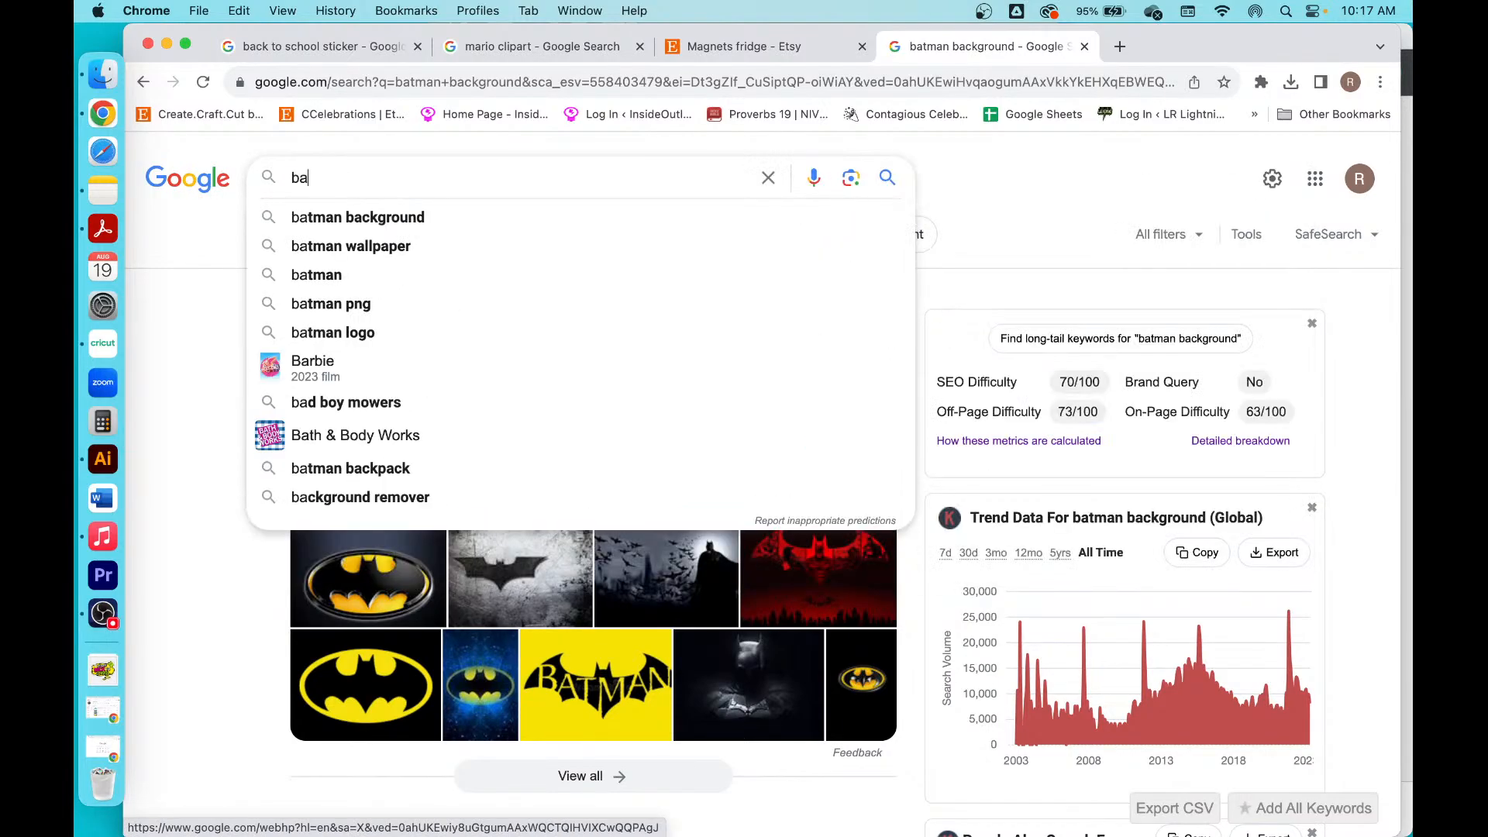
{"action": "type", "text": "sketball court"}
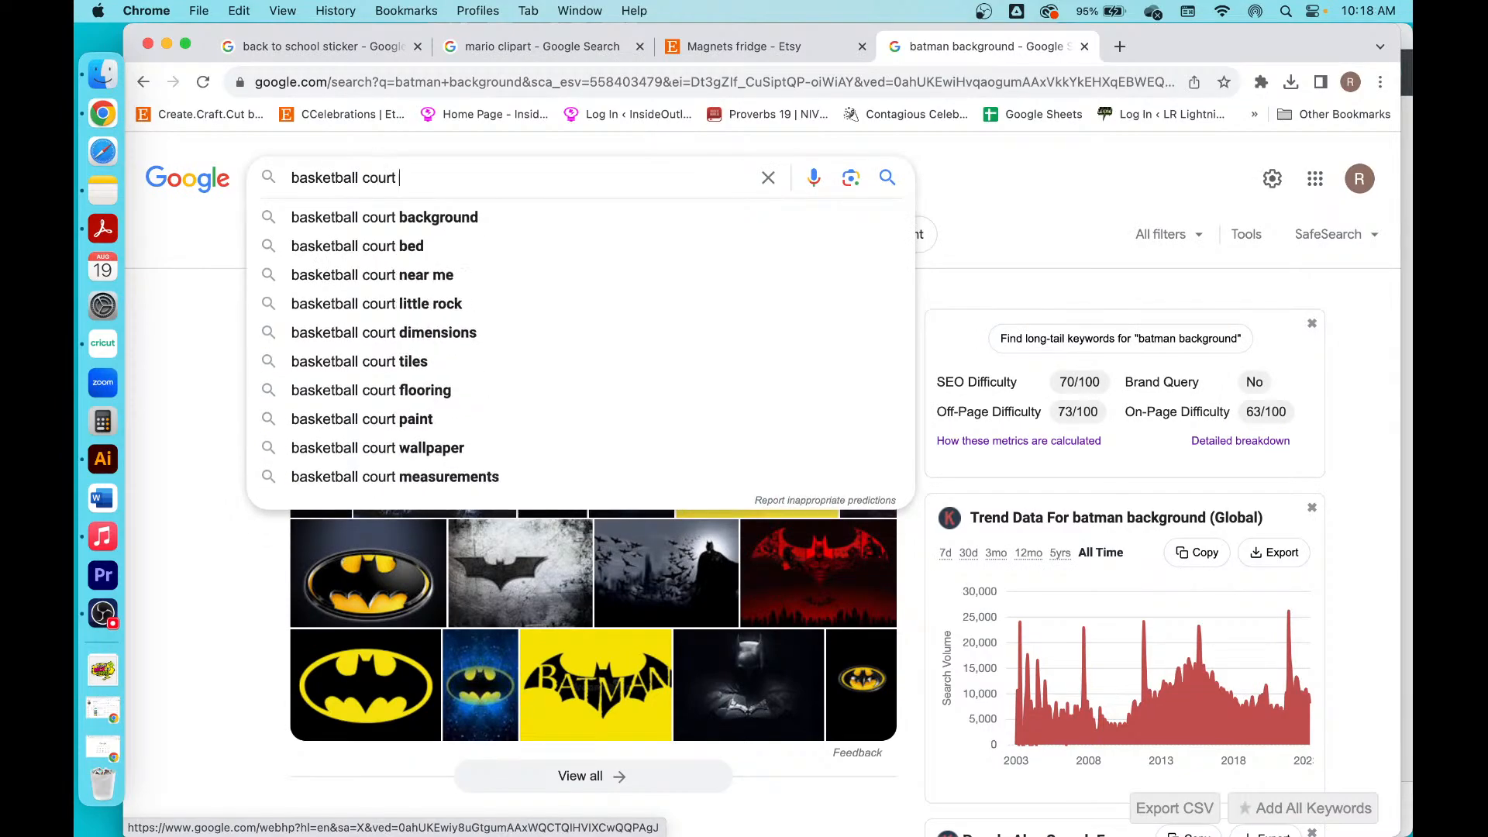
{"action": "key", "text": "Down"}
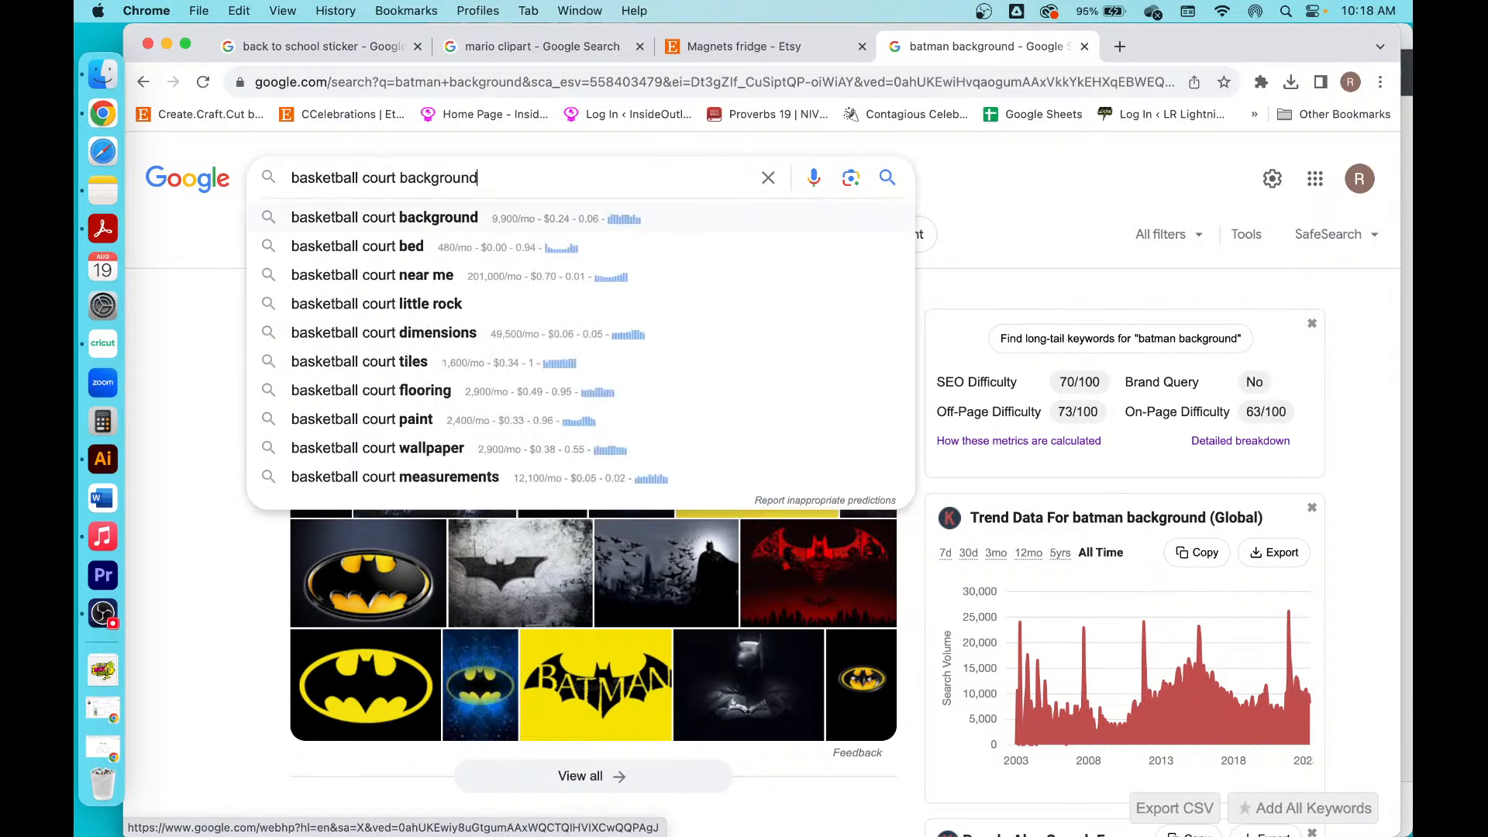
{"action": "key", "text": "Return"}
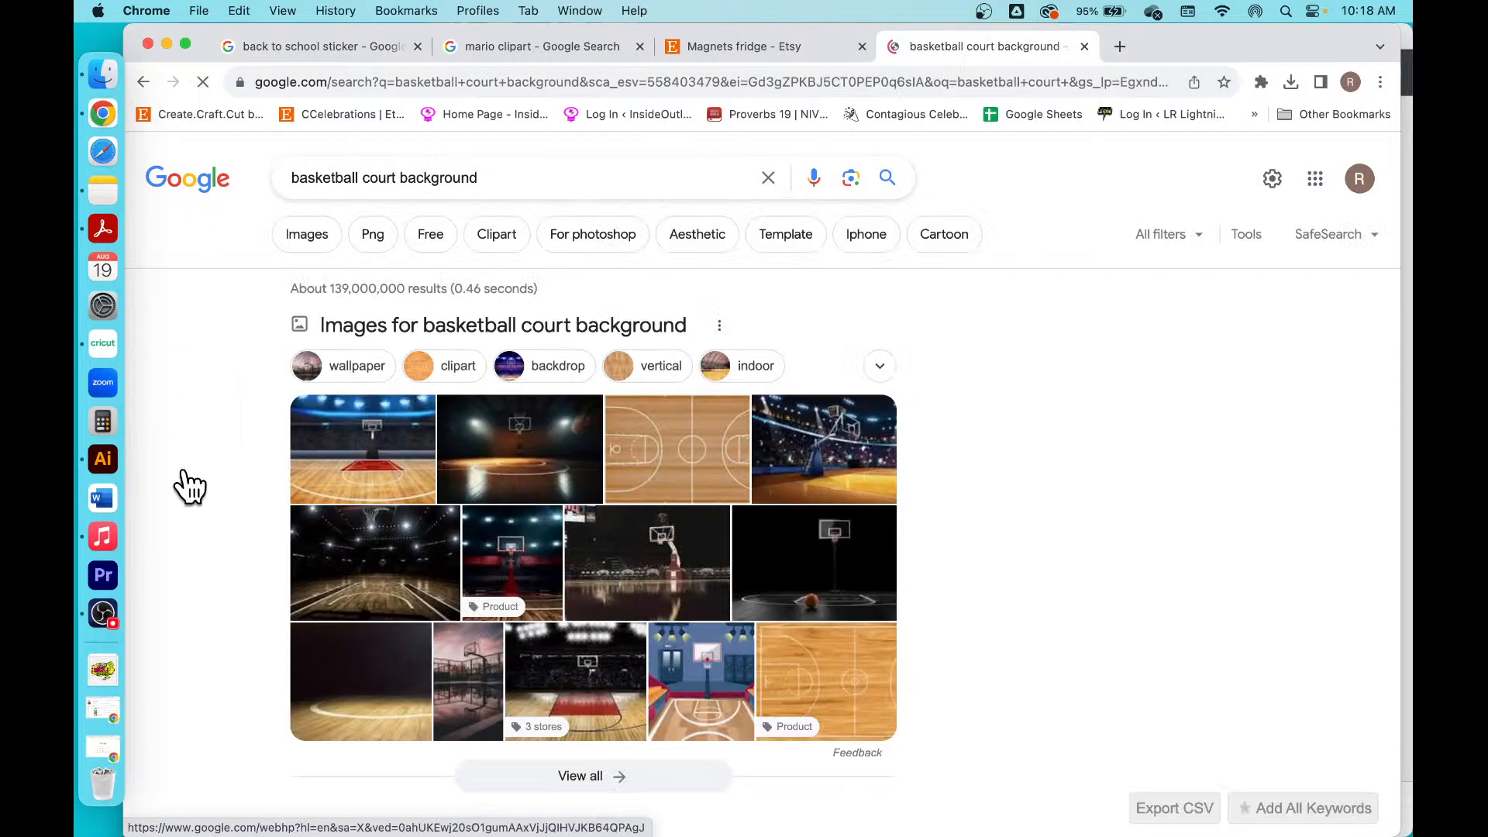
Step: Open the flat wooden basketball court image from Dreamstime and save it to Downloads under its suggested file name
{"action": "left_click", "coordinate": [670, 424]}
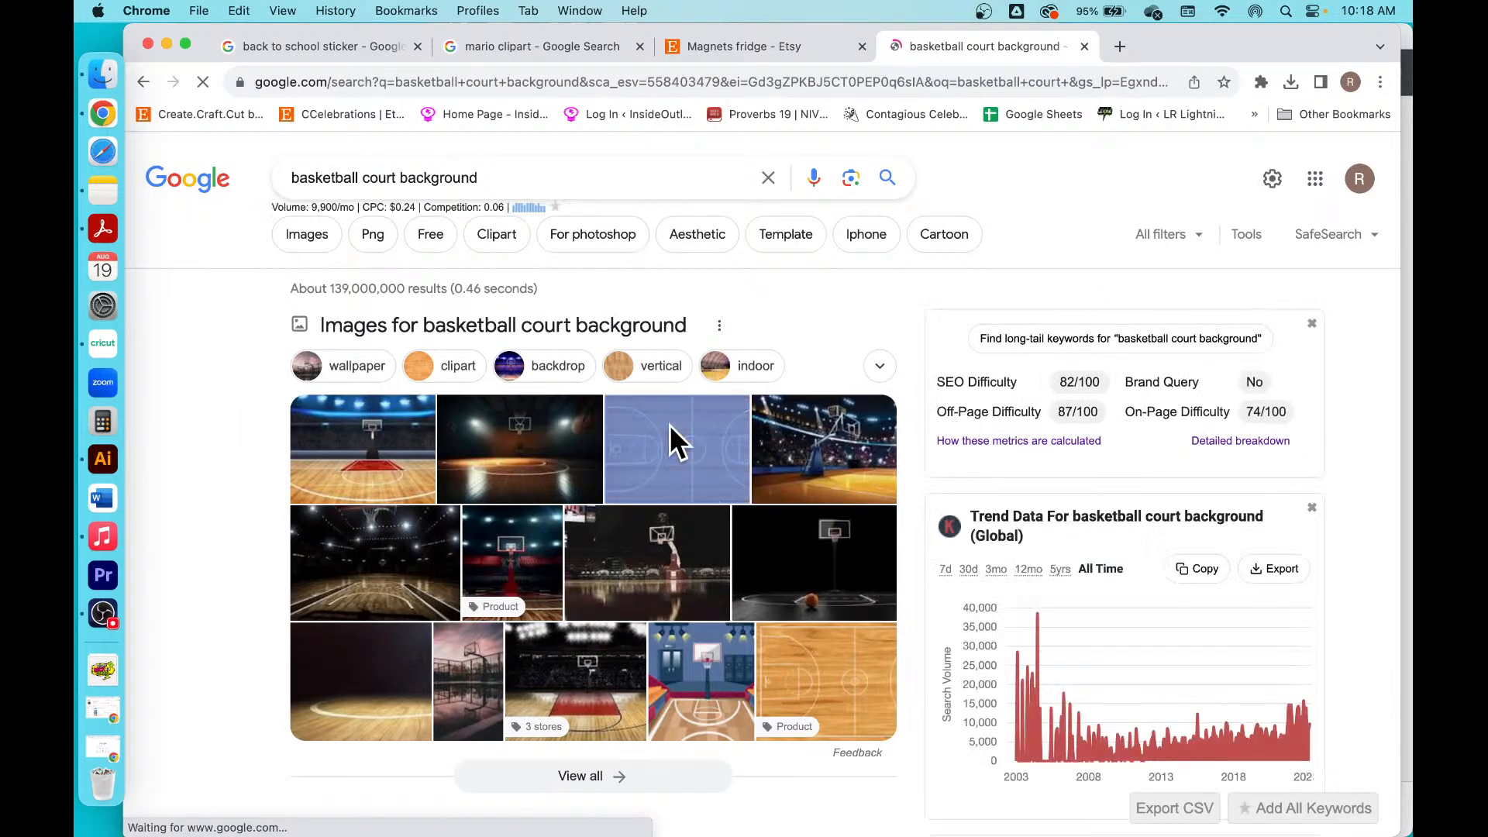
{"action": "mouse_move", "coordinate": [1085, 365]}
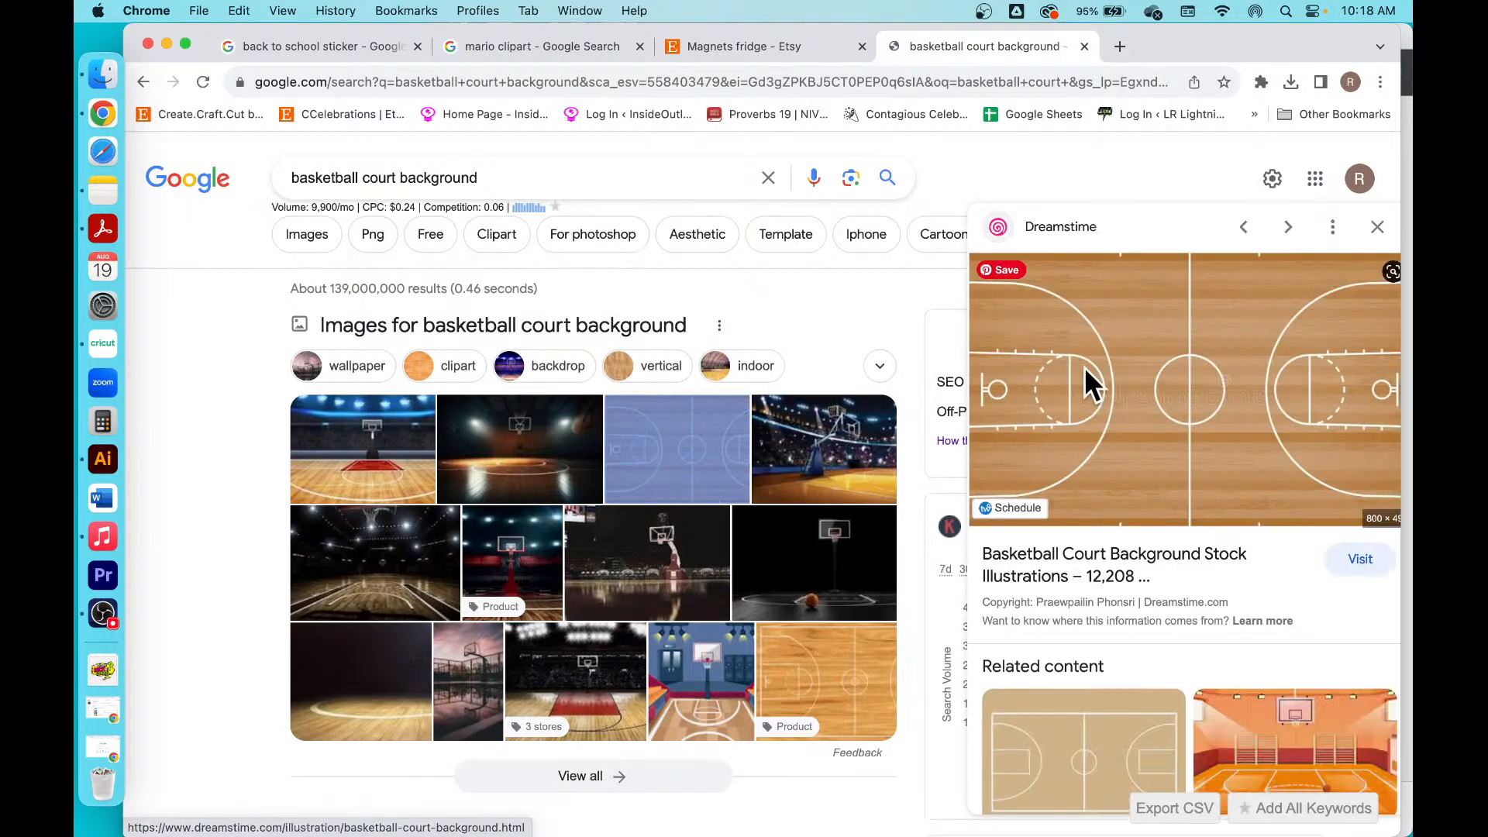
{"action": "right_click", "coordinate": [1085, 365]}
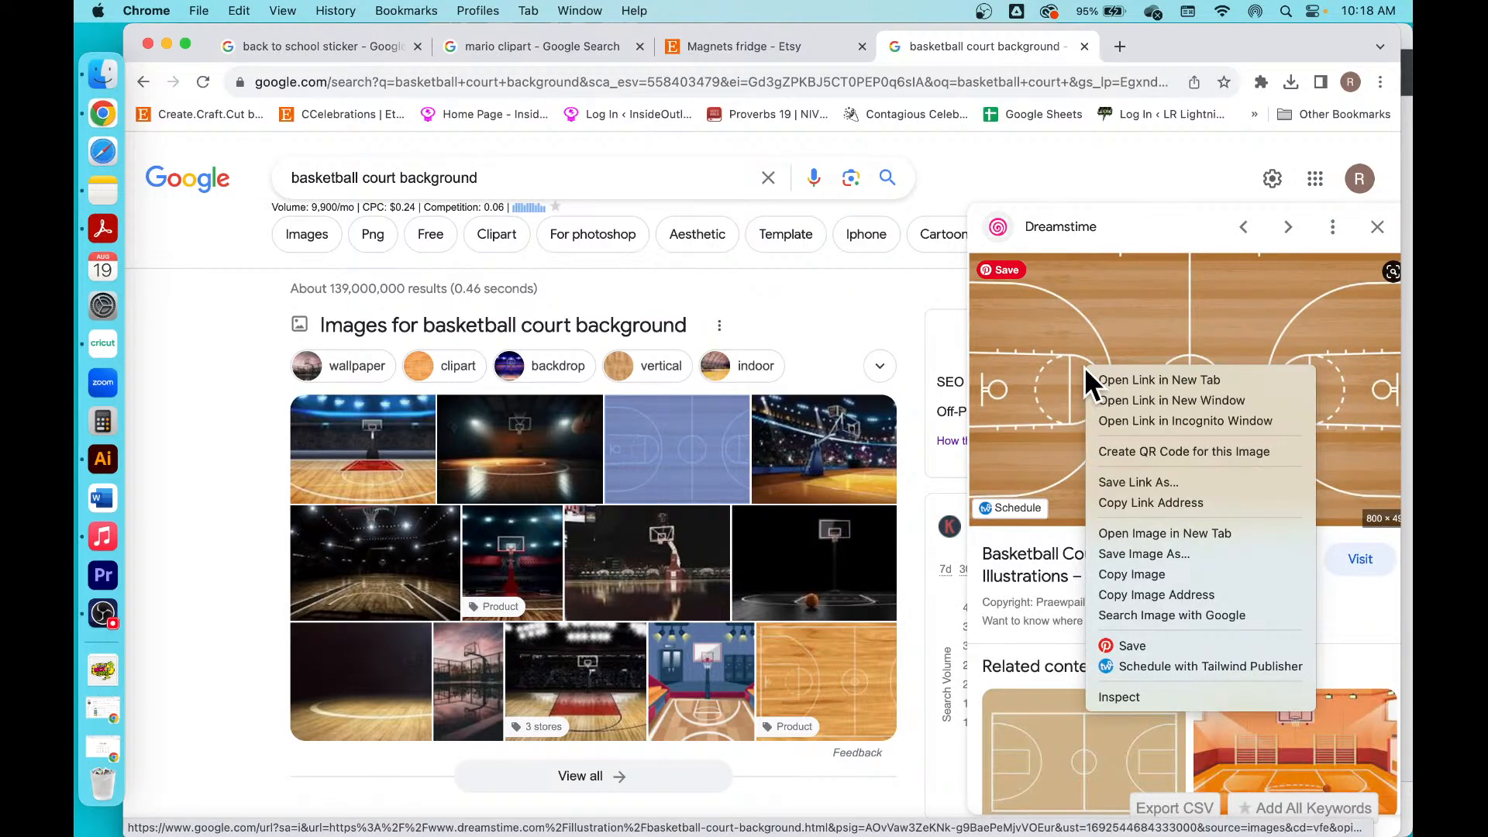
{"action": "left_click", "coordinate": [1162, 554]}
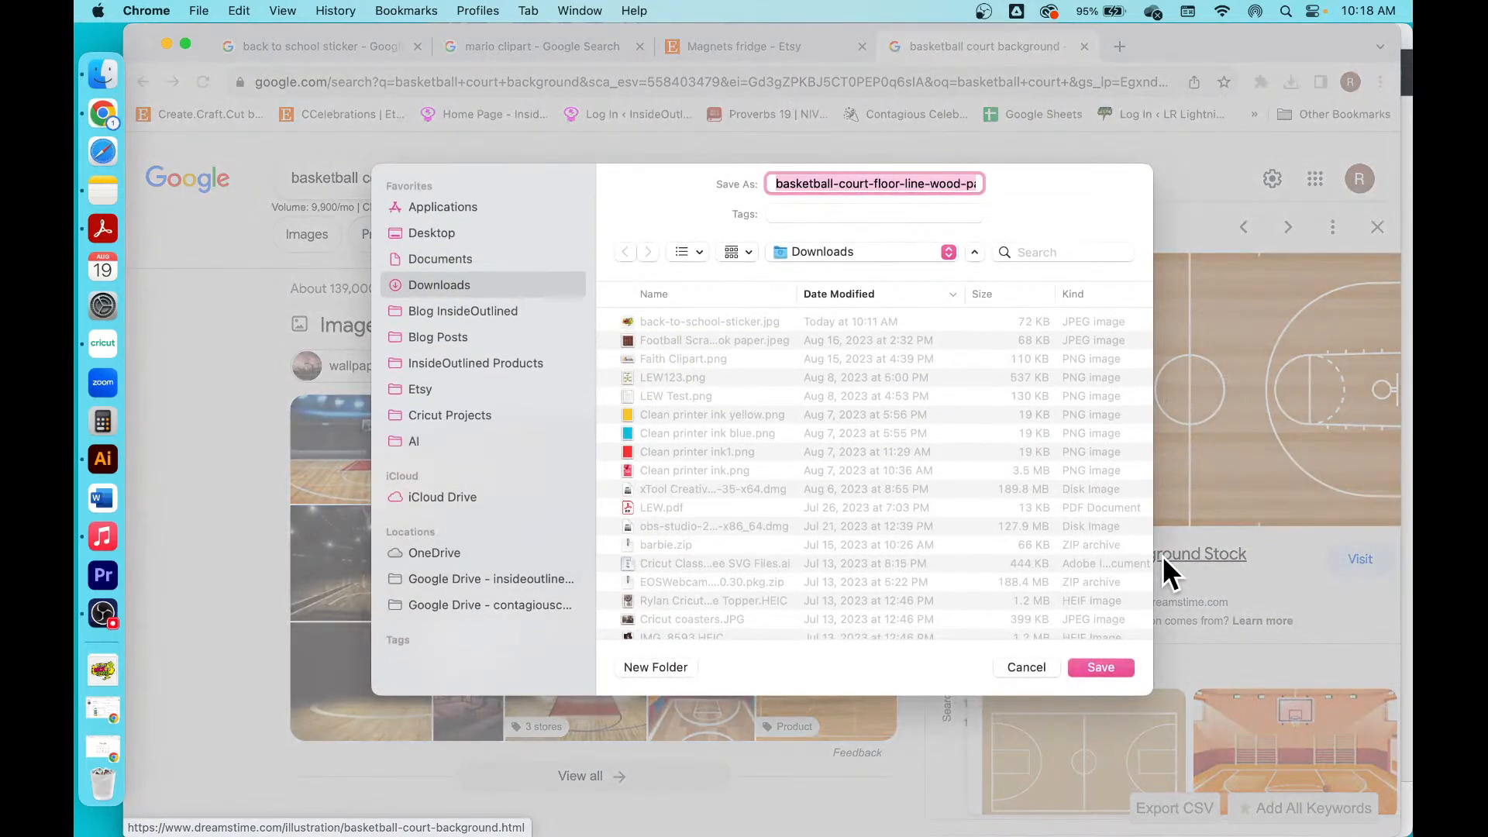
{"action": "key", "text": "Return"}
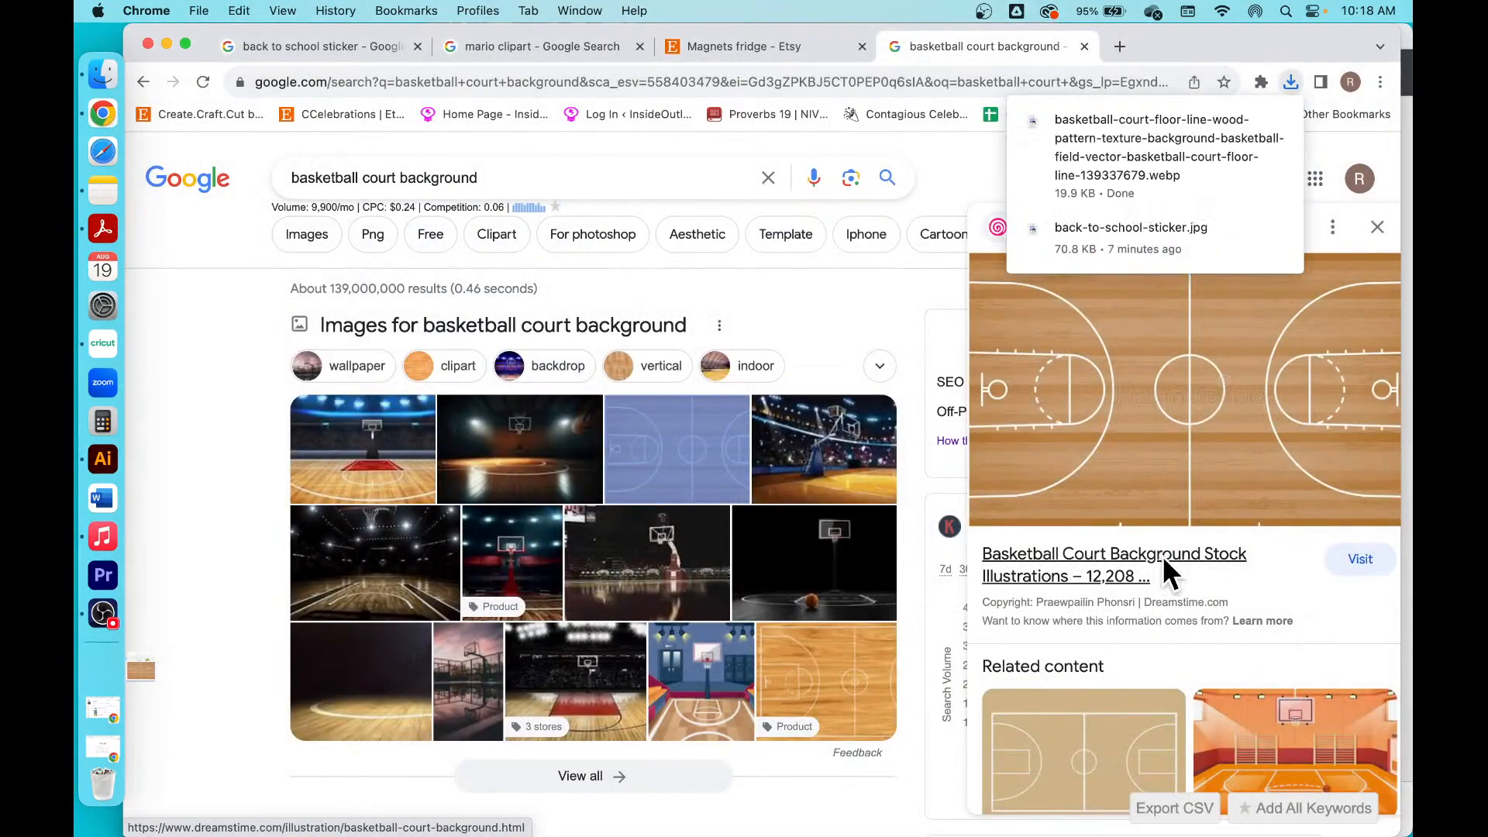
Step: Switch to Cricut Design Space, open the pattern upload page and try to upload the basketball court .webp file from Downloads
{"action": "left_click", "coordinate": [96, 354]}
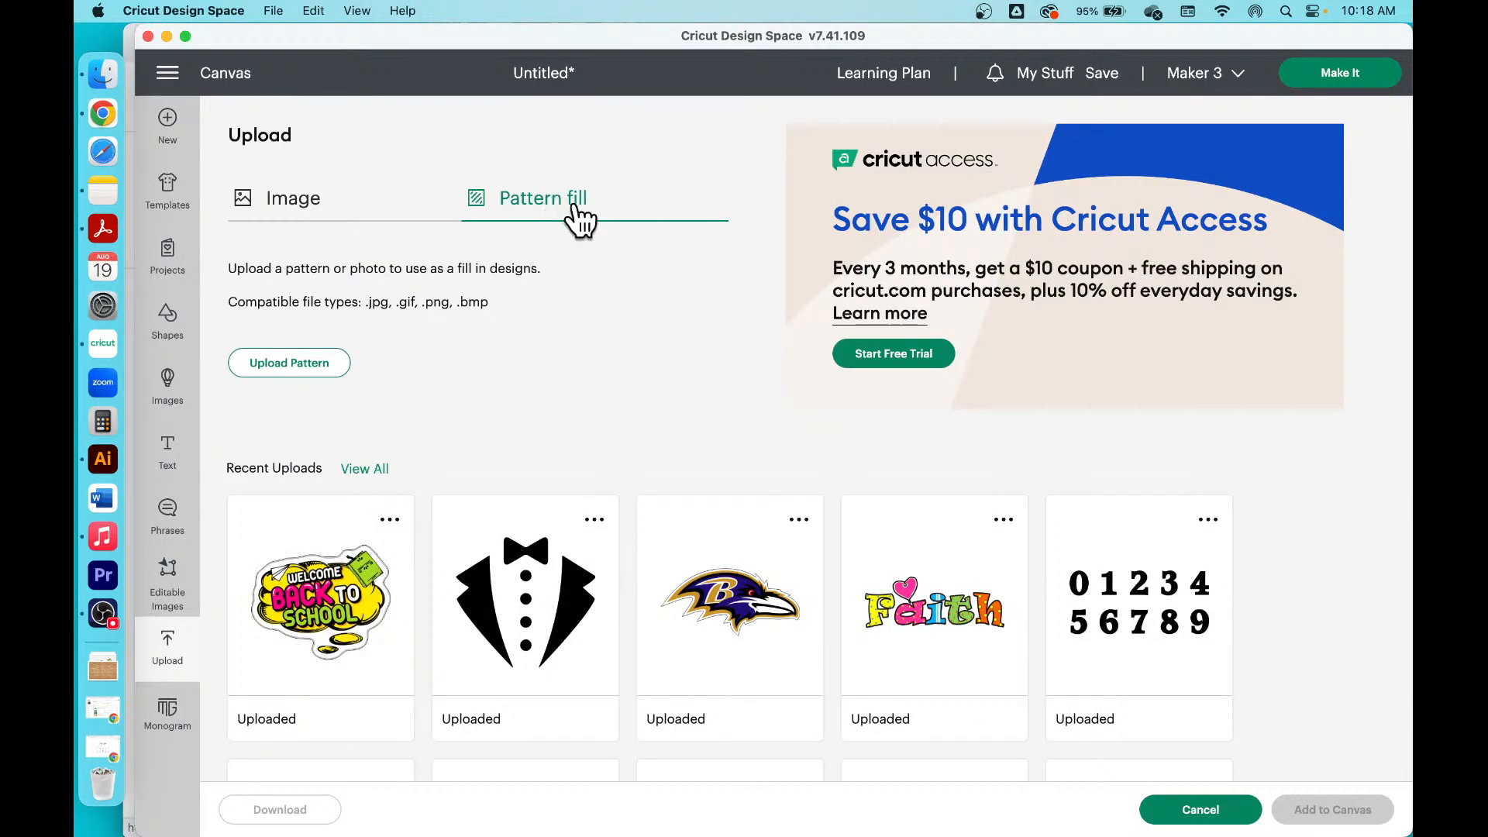
{"action": "left_click", "coordinate": [287, 361]}
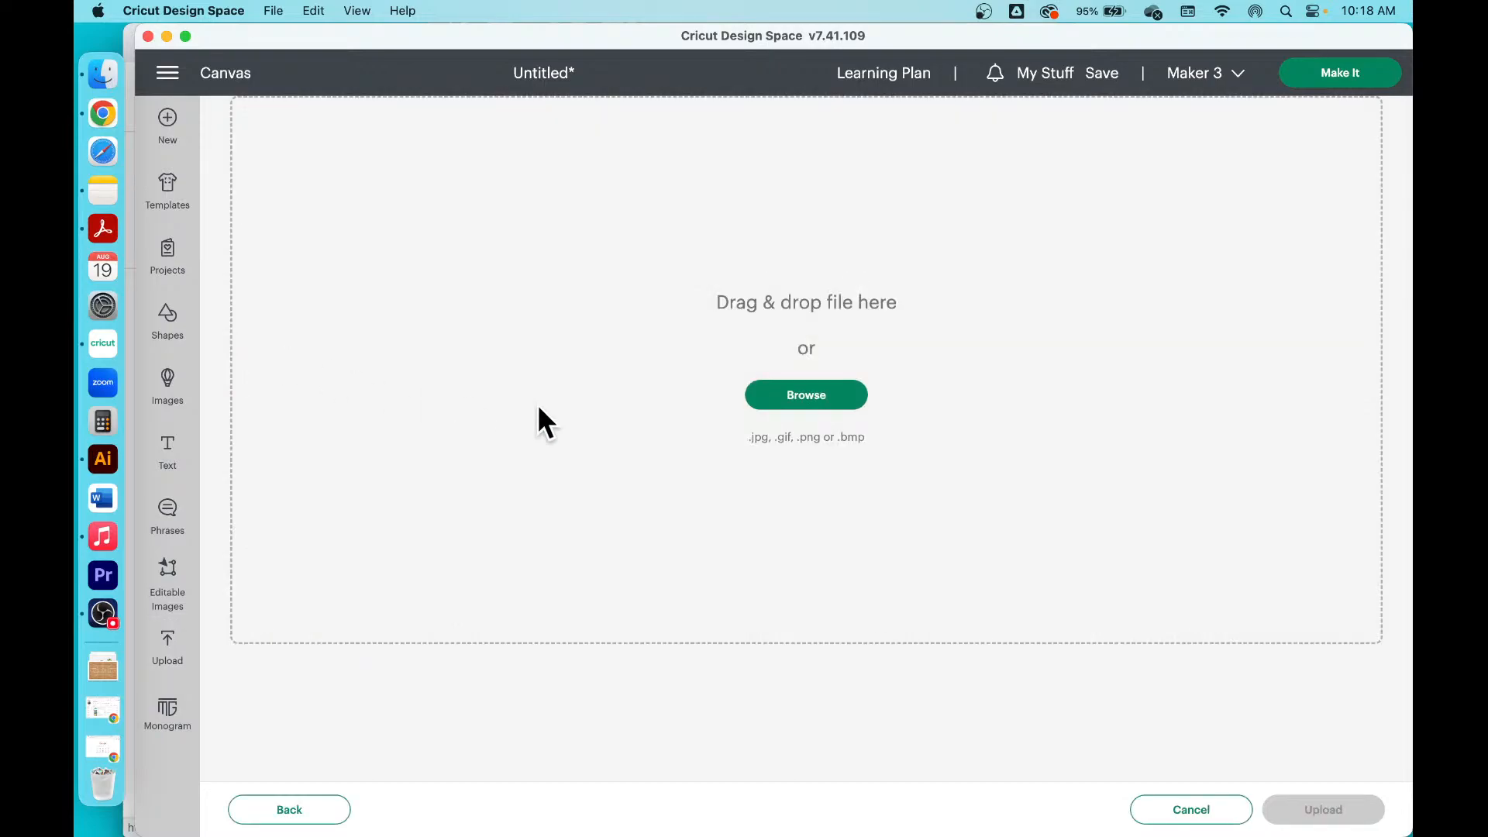
{"action": "left_click", "coordinate": [104, 80]}
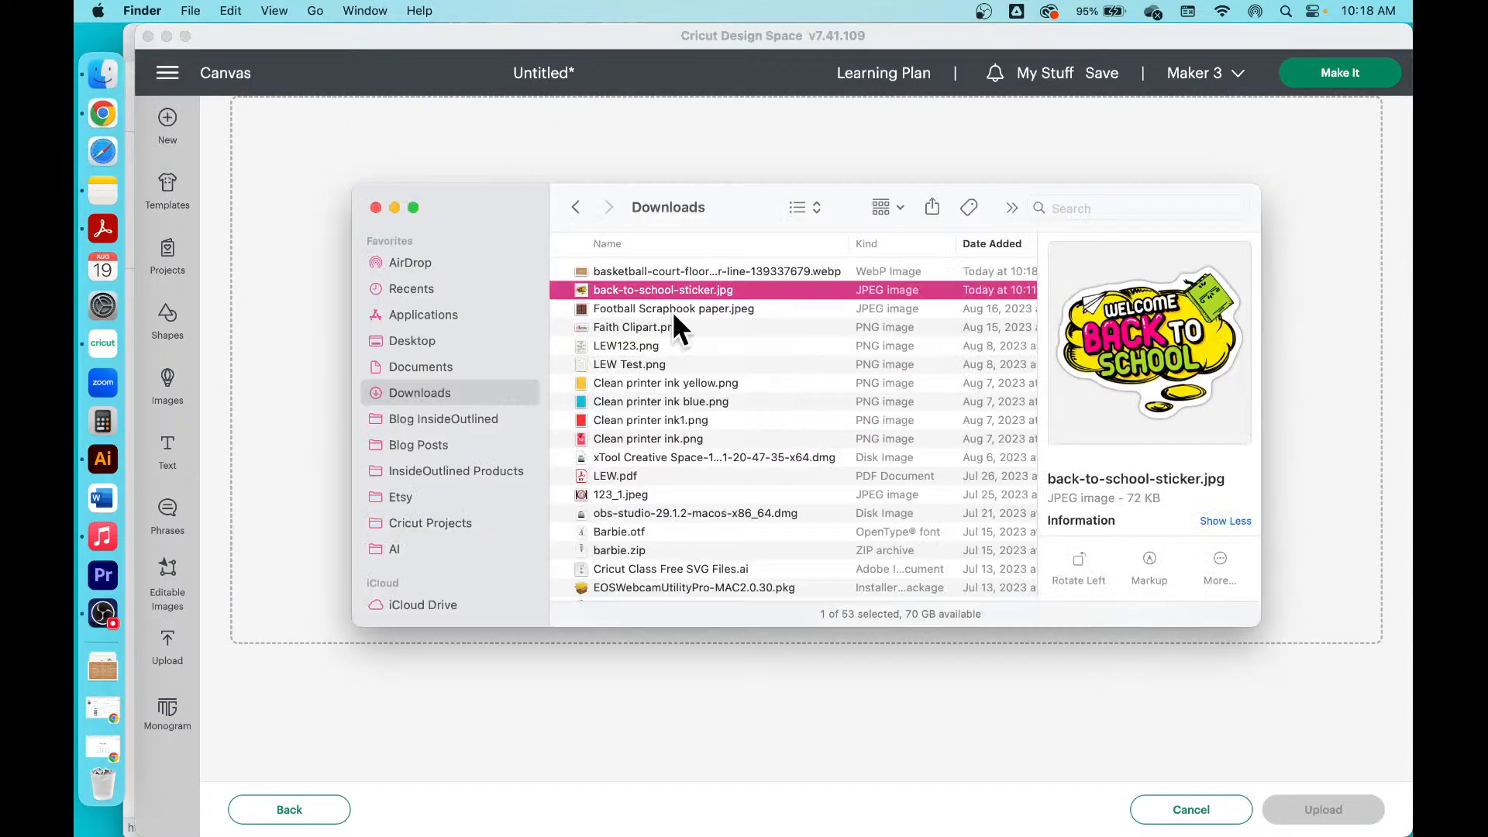
{"action": "left_click", "coordinate": [657, 275]}
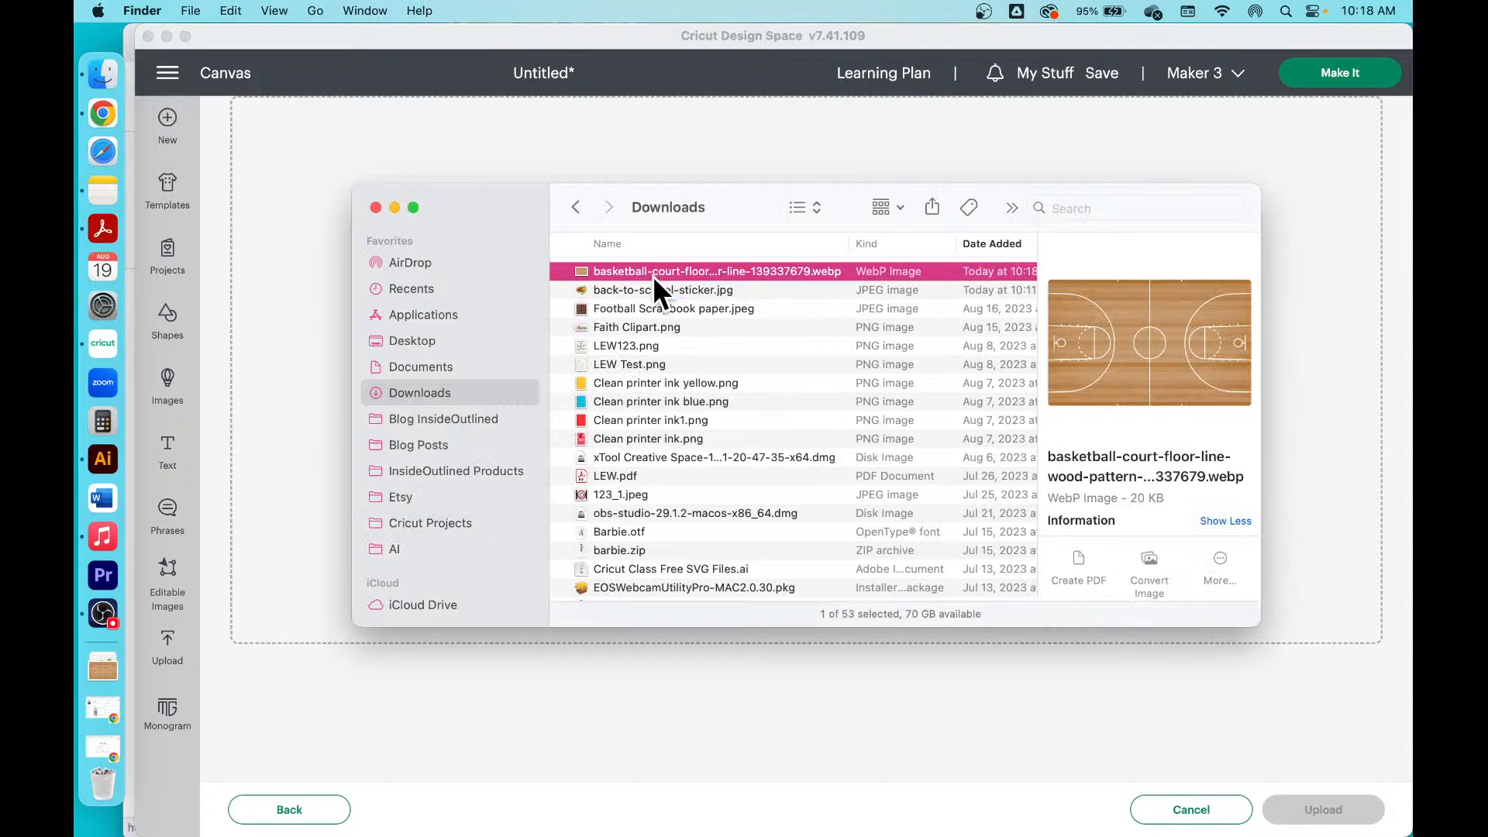
{"action": "left_click_drag", "start_coordinate": [653, 276], "coordinate": [750, 137]}
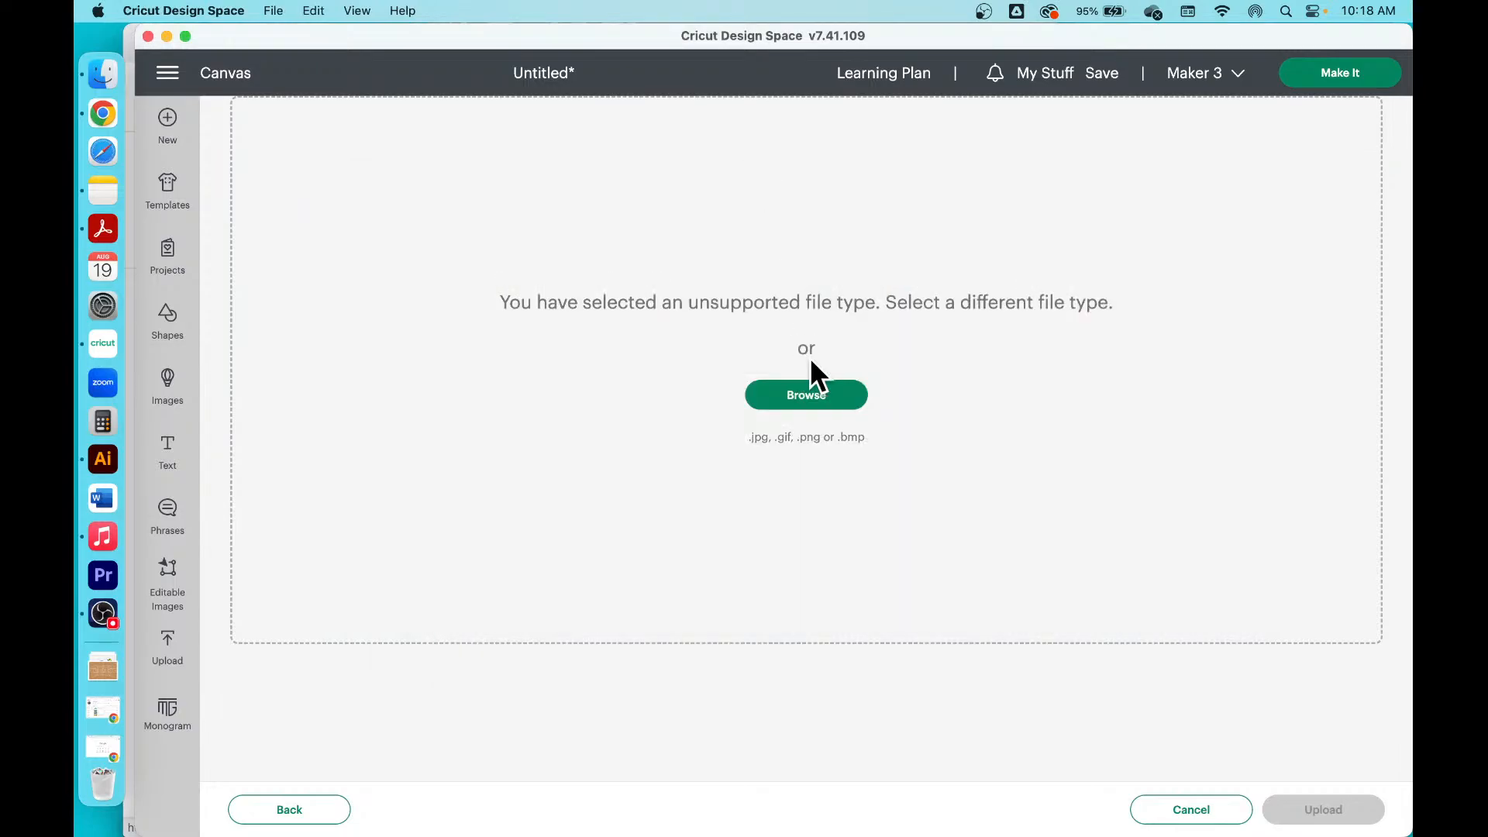
Step: Check the downloaded file's type, switch back to Google Chrome and show only image results for "basketball court background"
{"action": "left_click", "coordinate": [102, 74]}
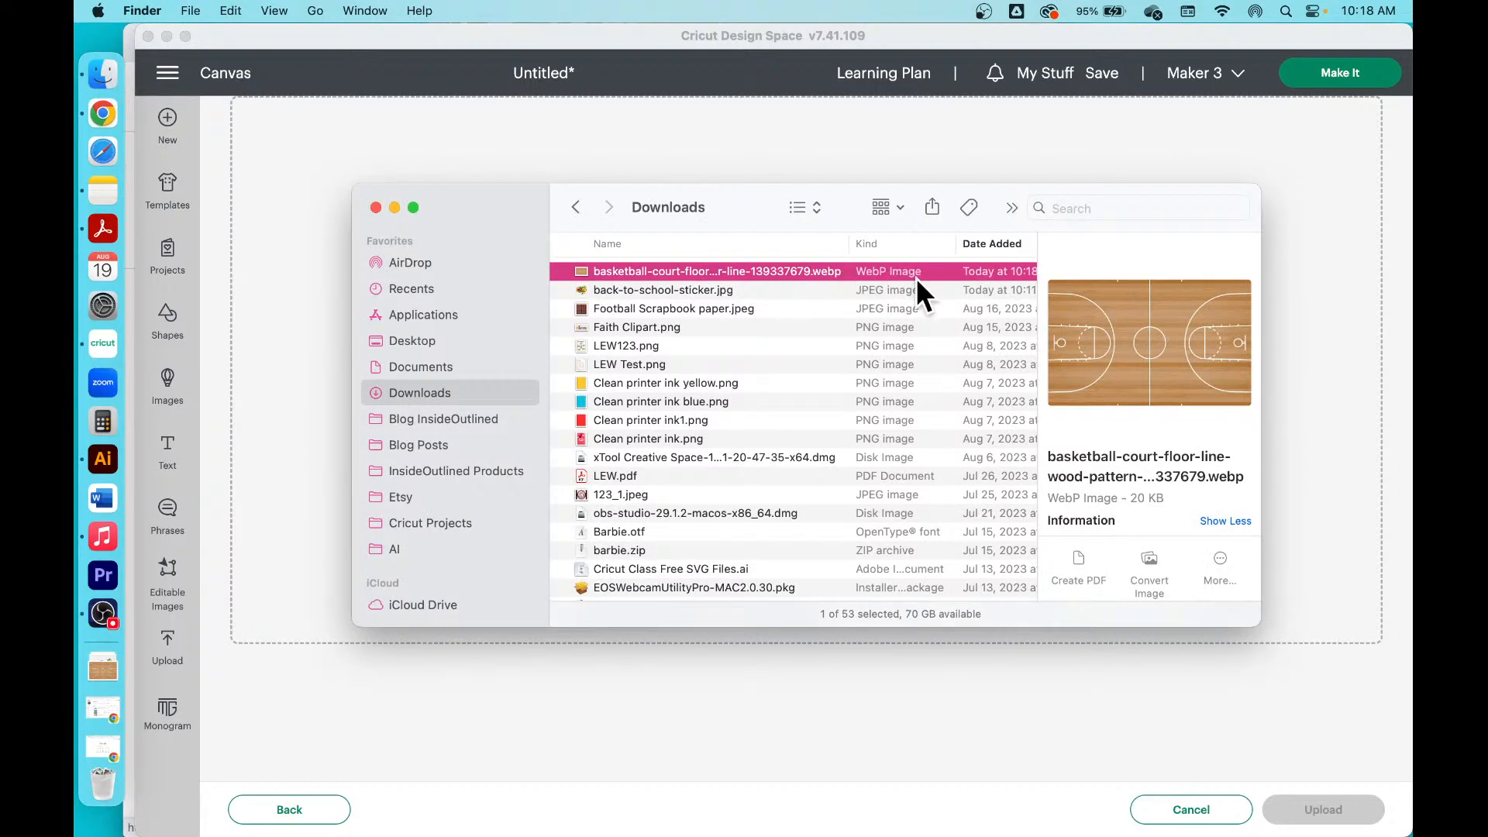
{"action": "left_click", "coordinate": [99, 108]}
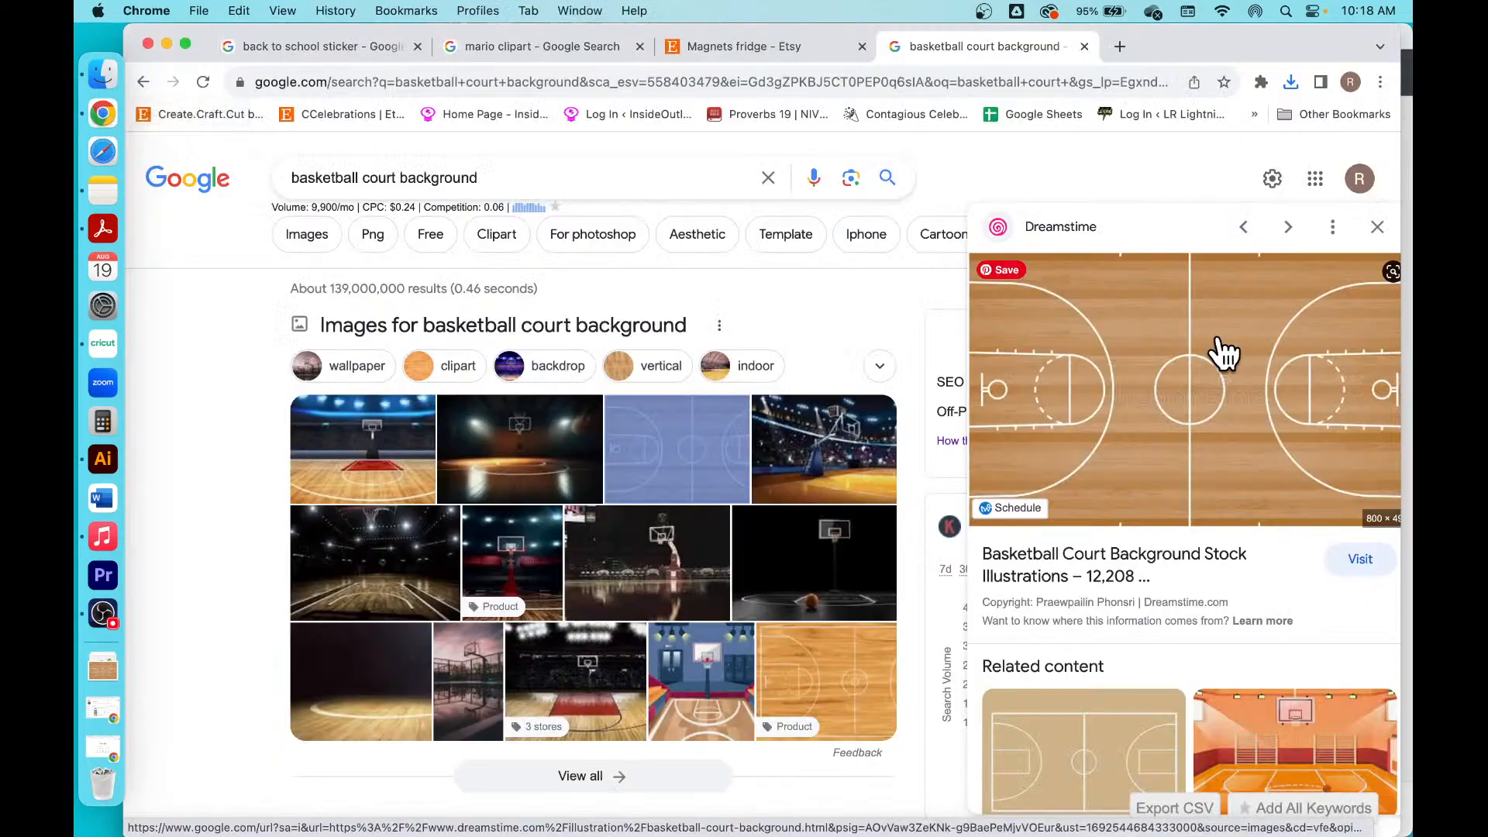
{"action": "left_click", "coordinate": [1377, 227]}
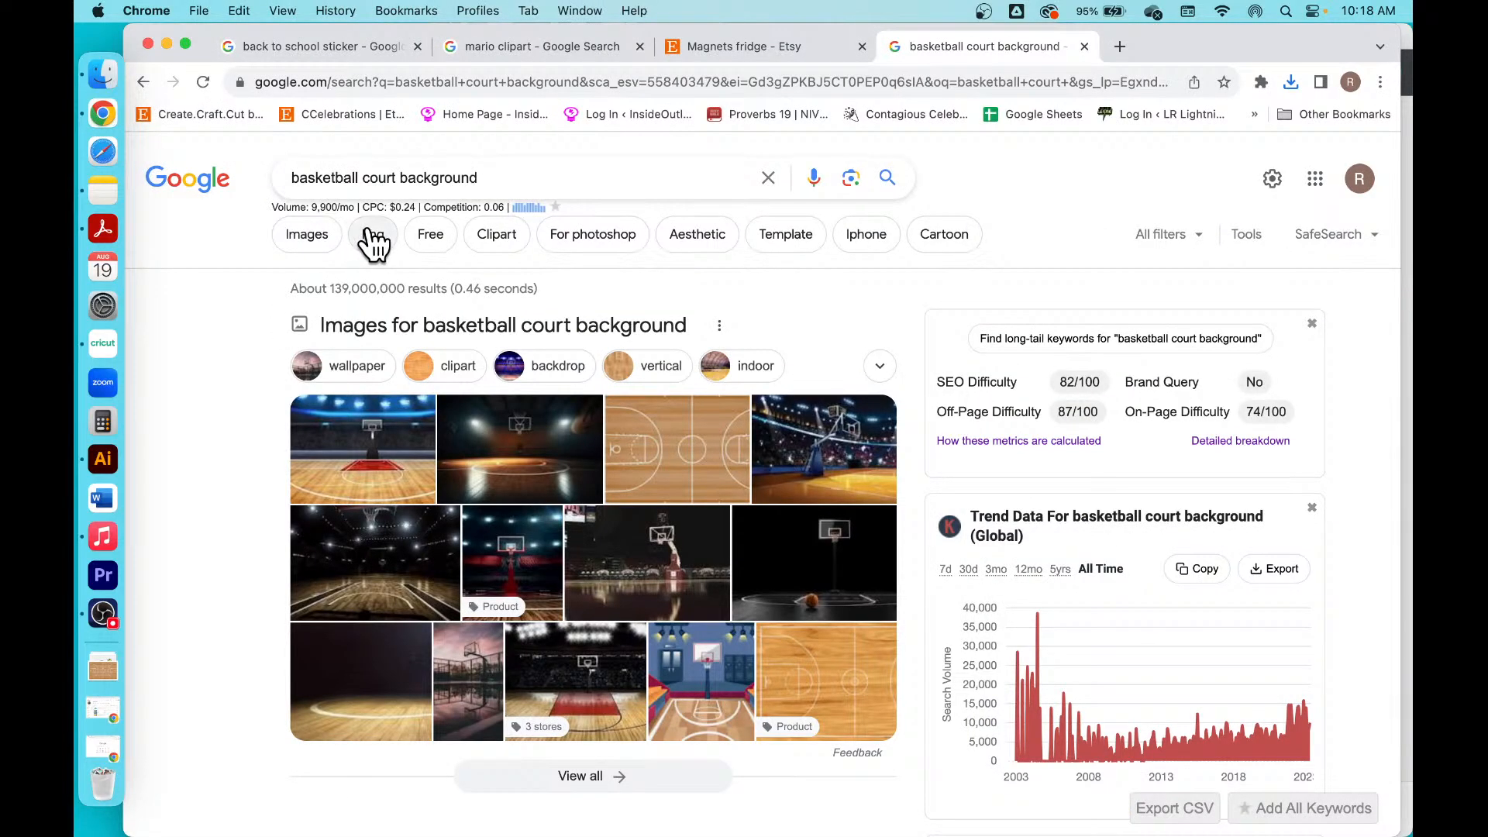
{"action": "left_click", "coordinate": [283, 242]}
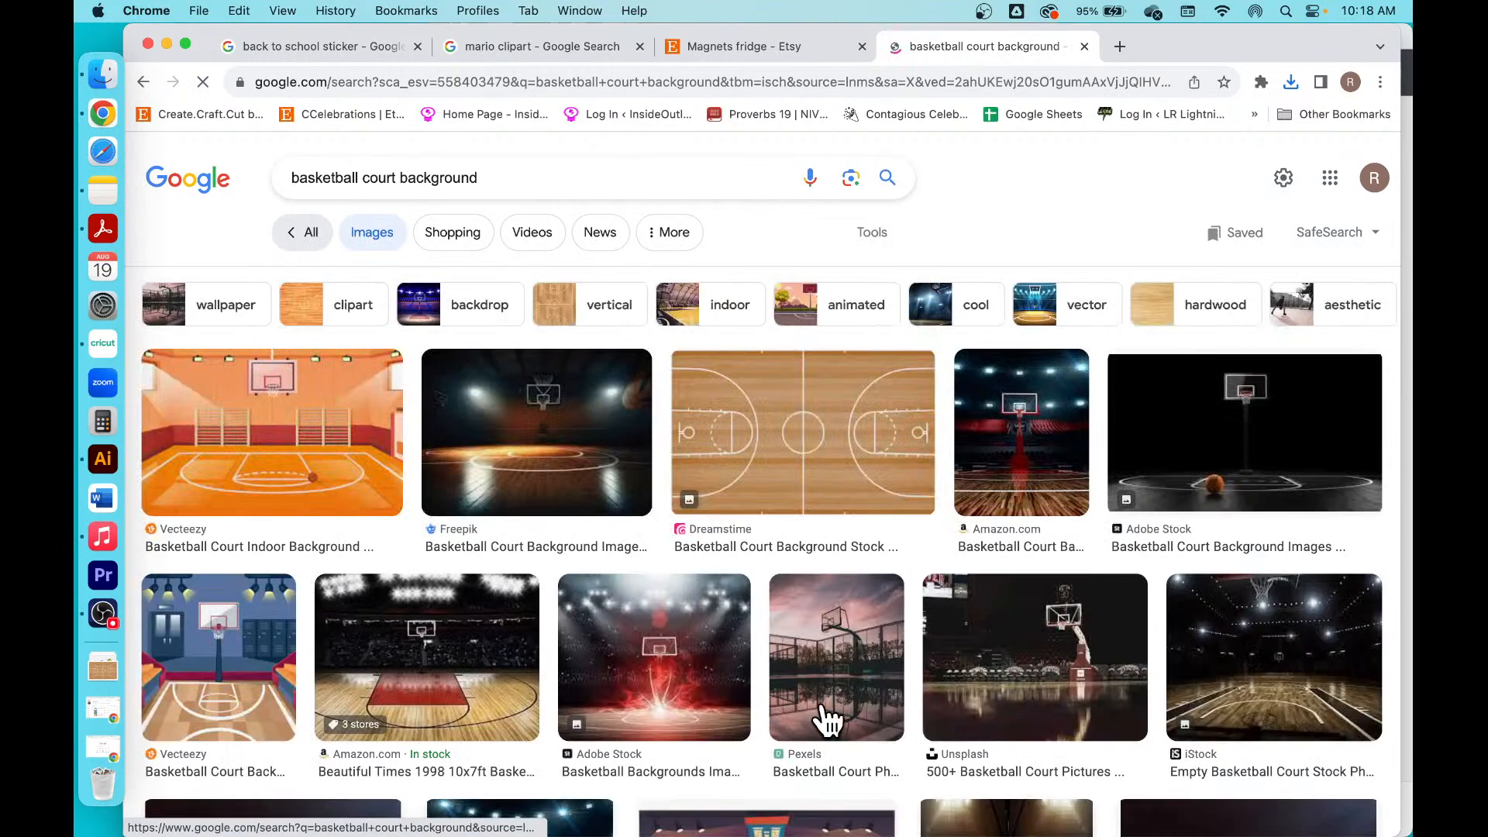
{"action": "scroll", "coordinate": [827, 721], "scroll_direction": "down", "scroll_amount": 2}
{"action": "scroll", "coordinate": [598, 305], "scroll_direction": "up", "scroll_amount": 3}
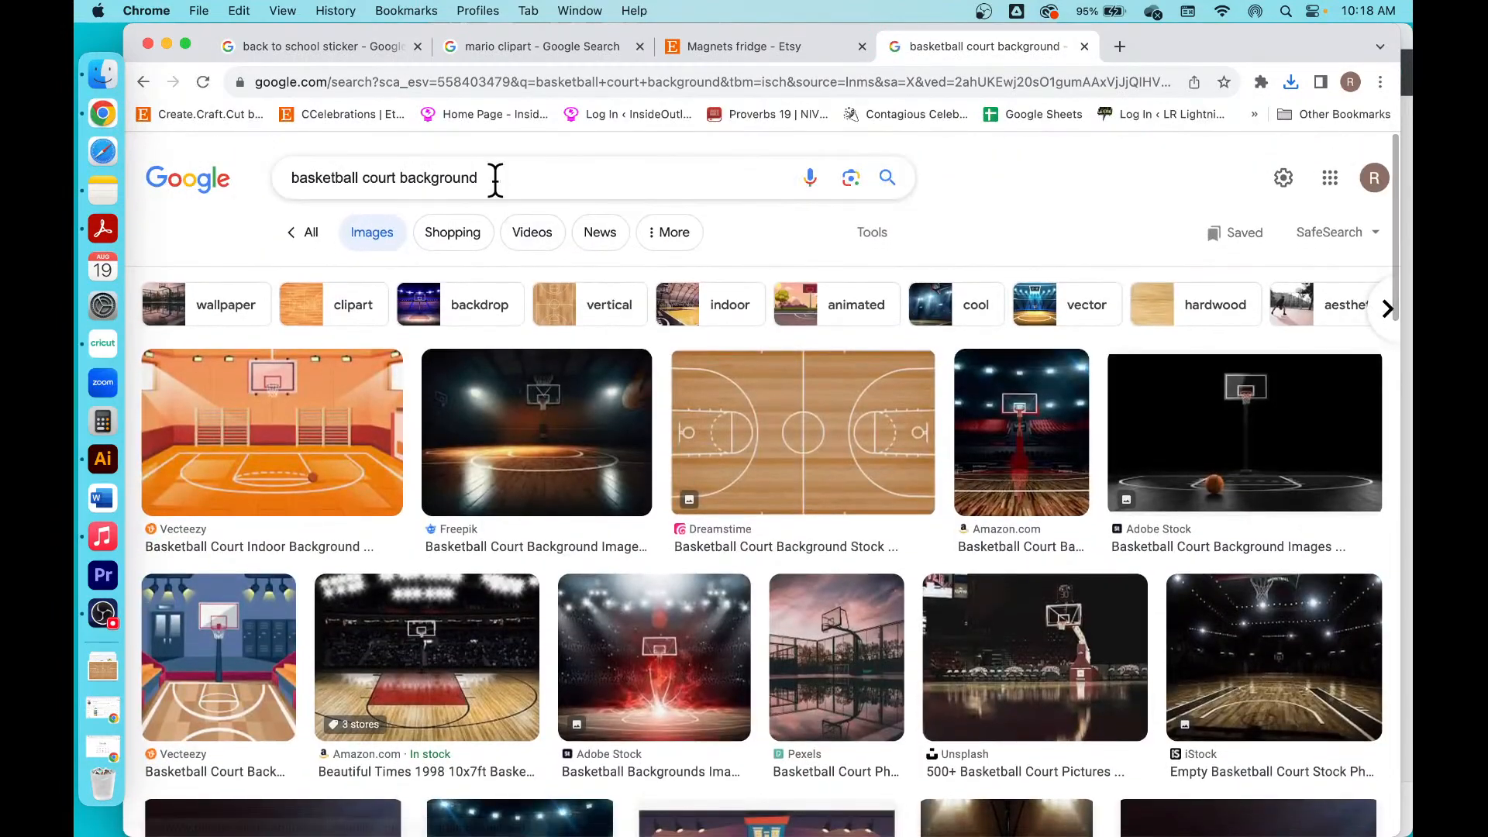
Step: Extend the image search query to "basketball court background clipart" and run it
{"action": "left_click", "coordinate": [494, 178]}
{"action": "type", "text": "clipart"}
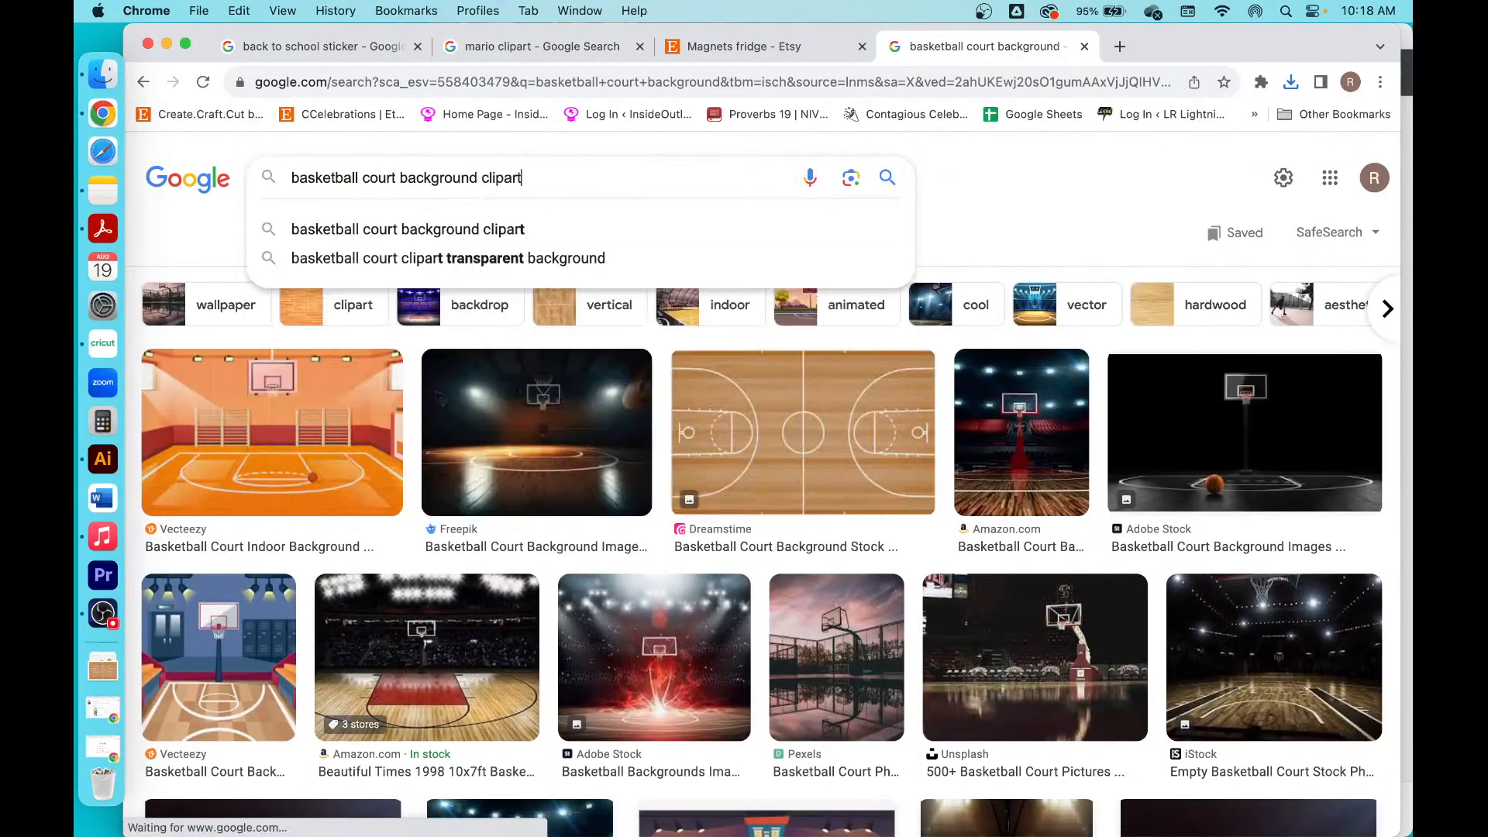
{"action": "key", "text": "Return"}
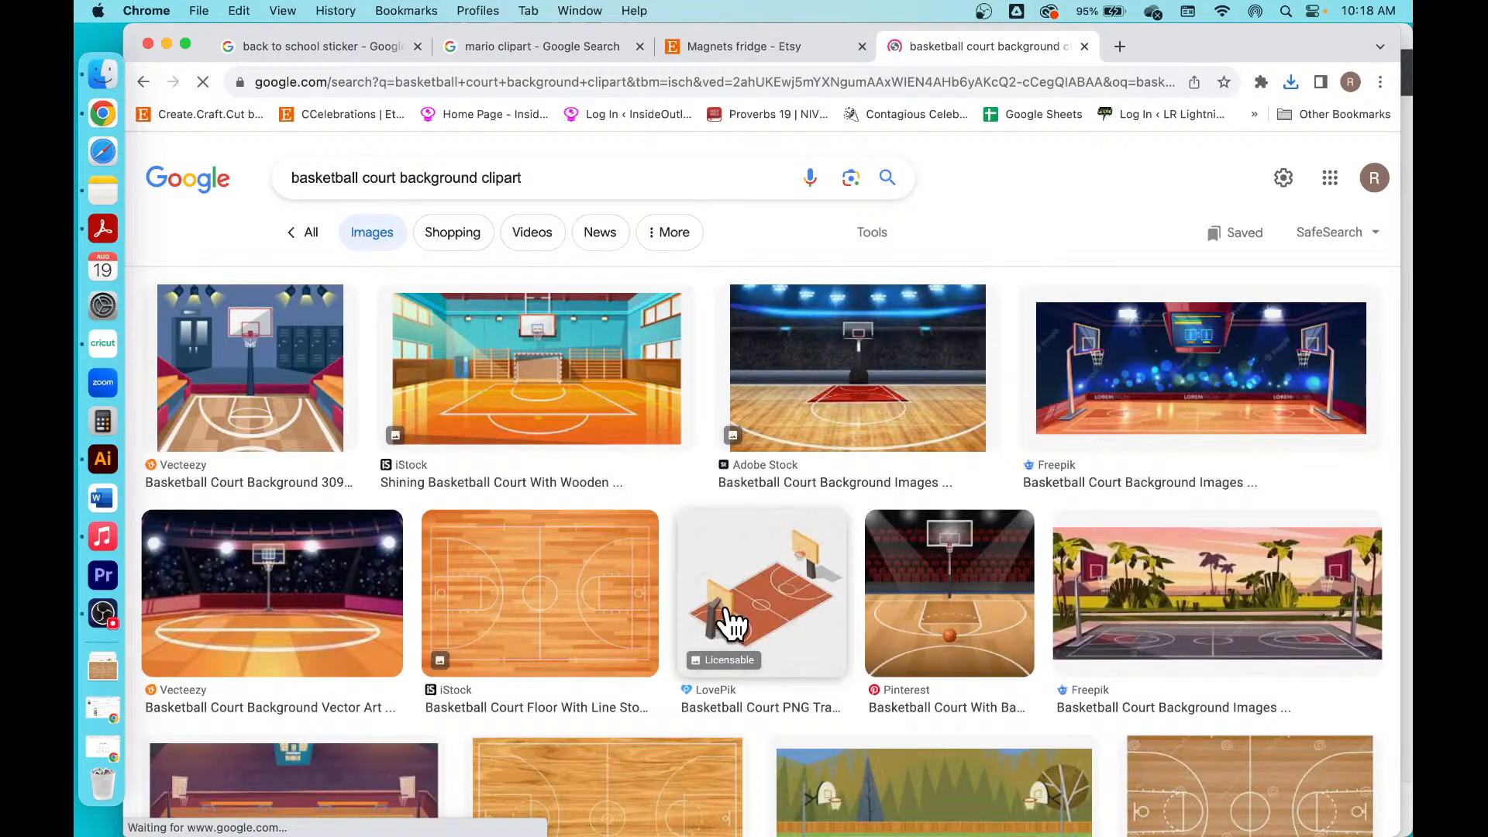
Step: Save the iStock wooden basketball court illustration to Downloads with the file name "Basketball"
{"action": "scroll", "coordinate": [728, 620], "scroll_direction": "down", "scroll_amount": 2}
{"action": "scroll", "coordinate": [797, 565], "scroll_direction": "down", "scroll_amount": 3}
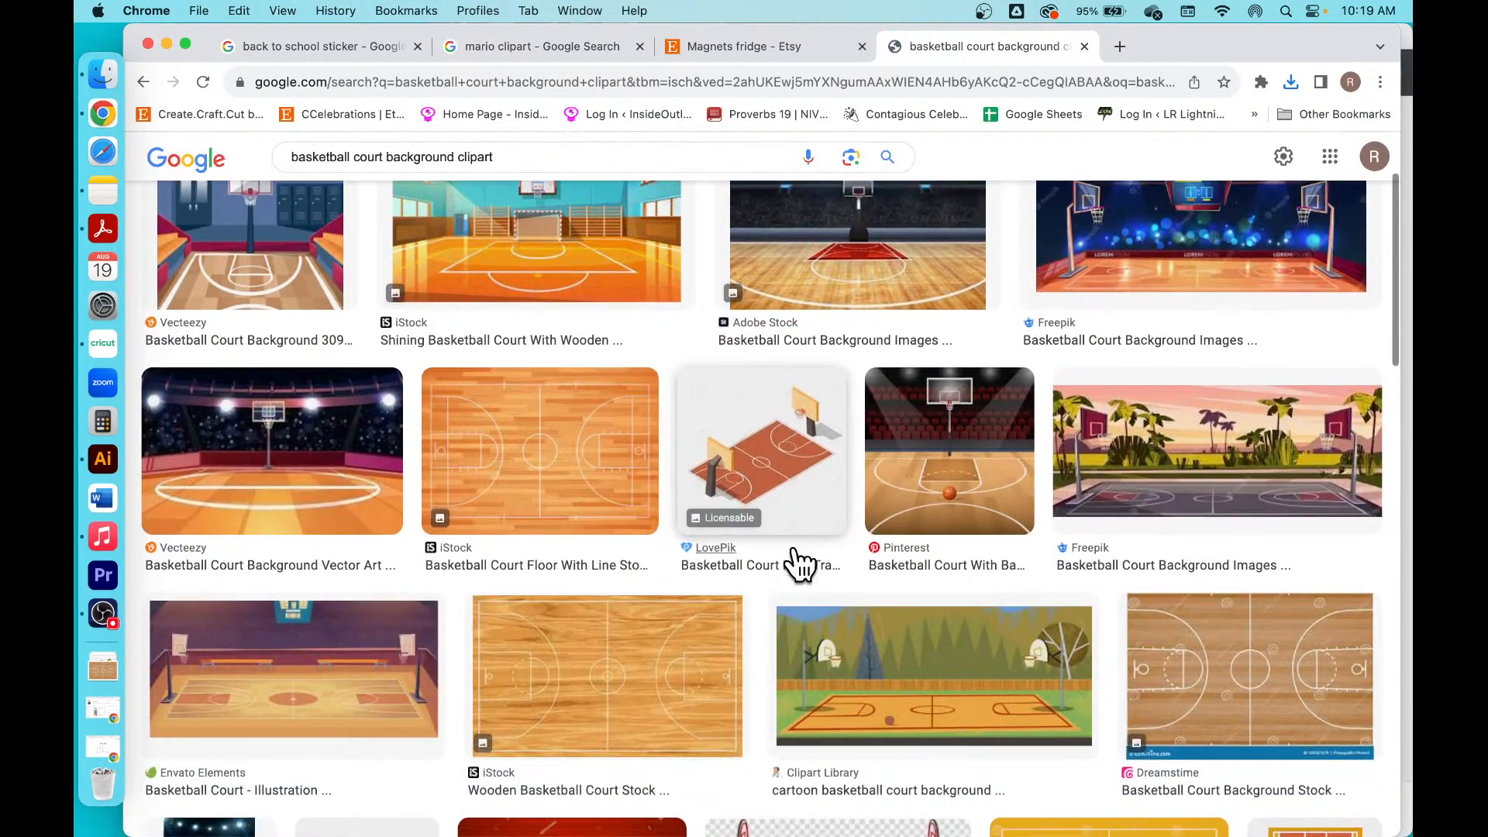
{"action": "left_click", "coordinate": [654, 606]}
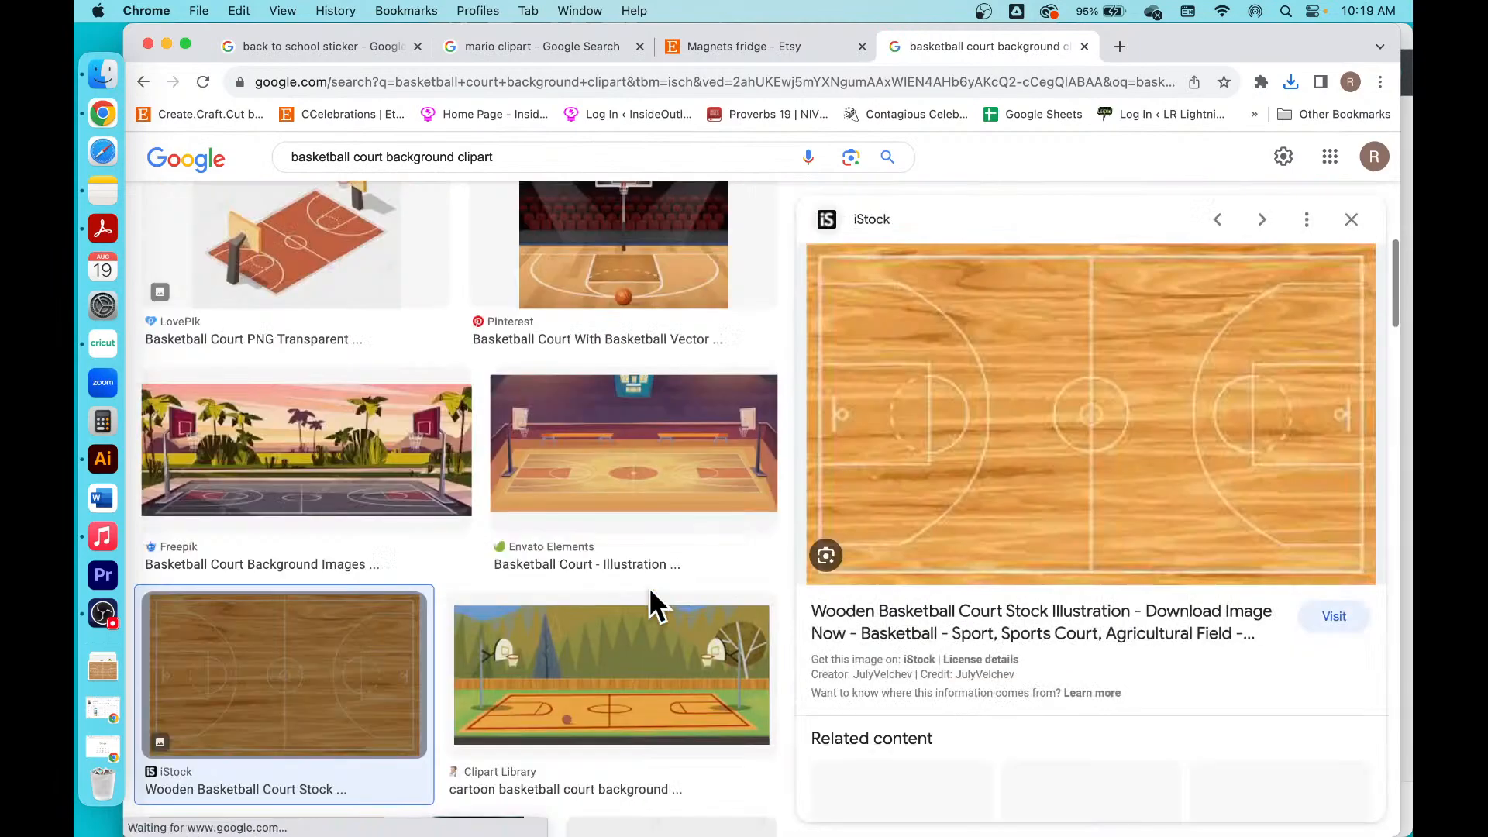
{"action": "right_click", "coordinate": [1024, 387]}
{"action": "left_click", "coordinate": [1111, 575]}
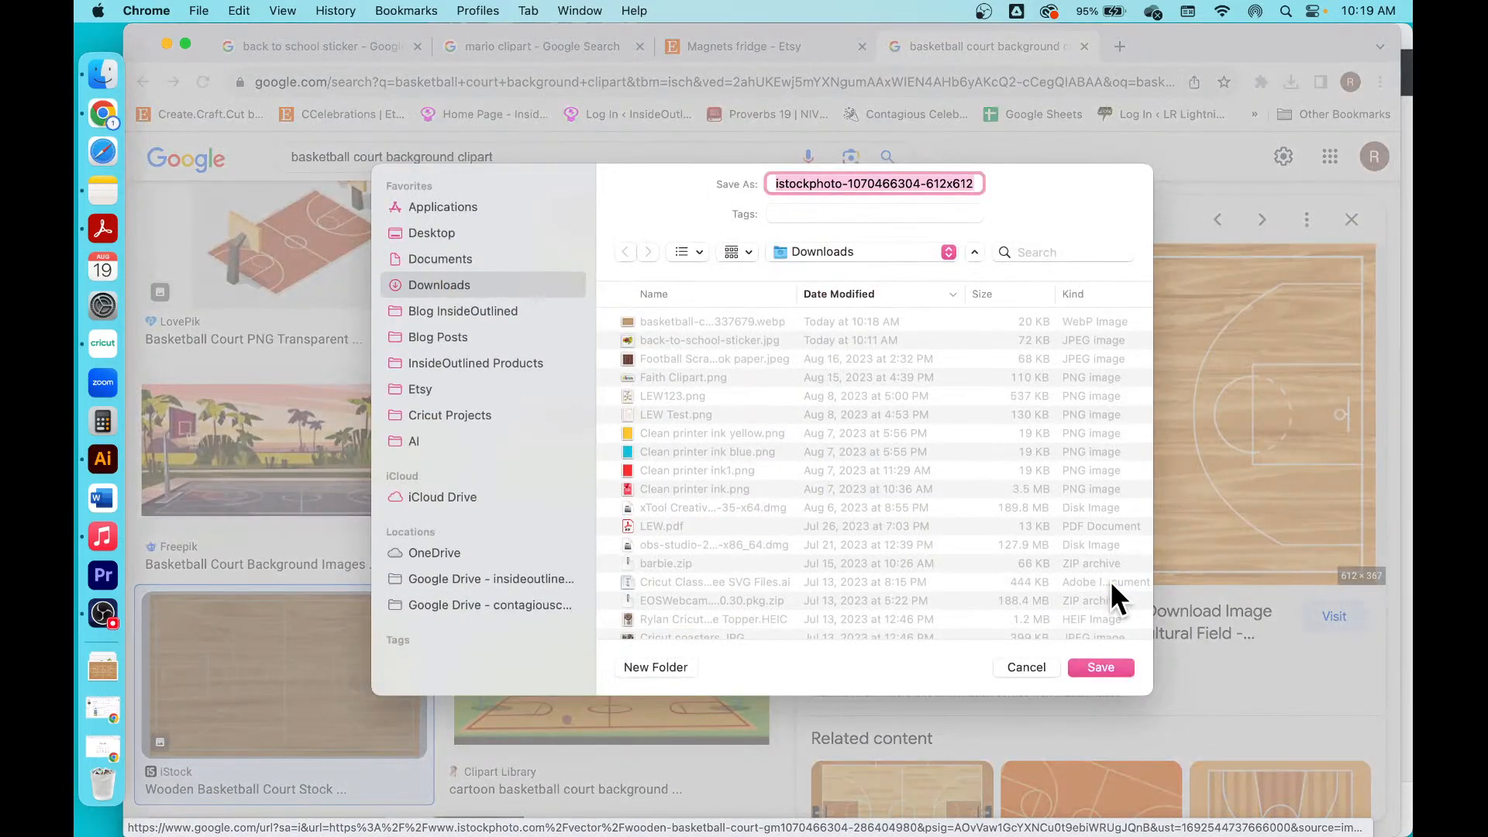
{"action": "type", "text": "Basket"}
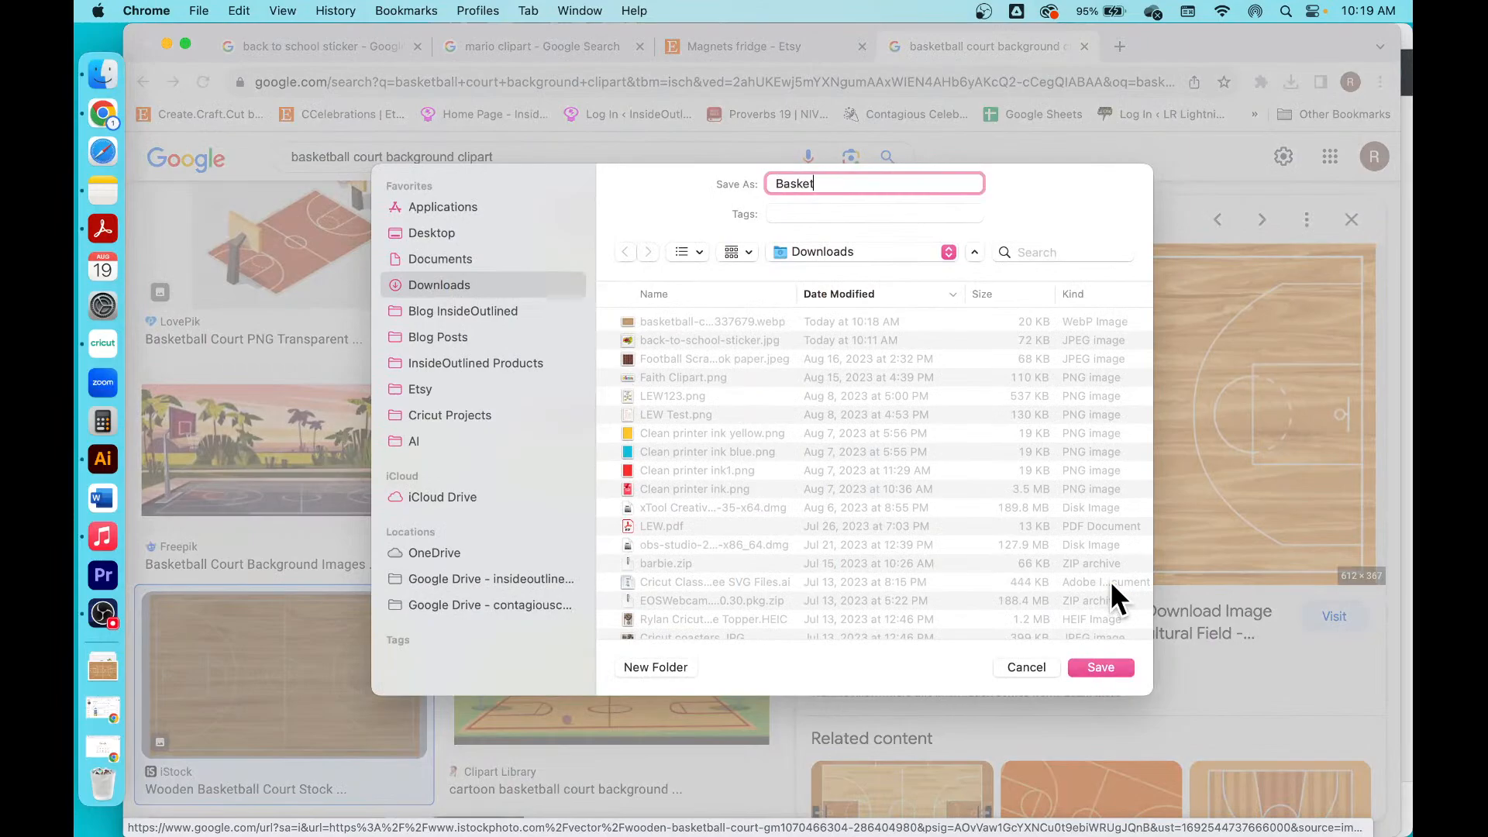
{"action": "type", "text": "ball"}
{"action": "key", "text": "Return"}
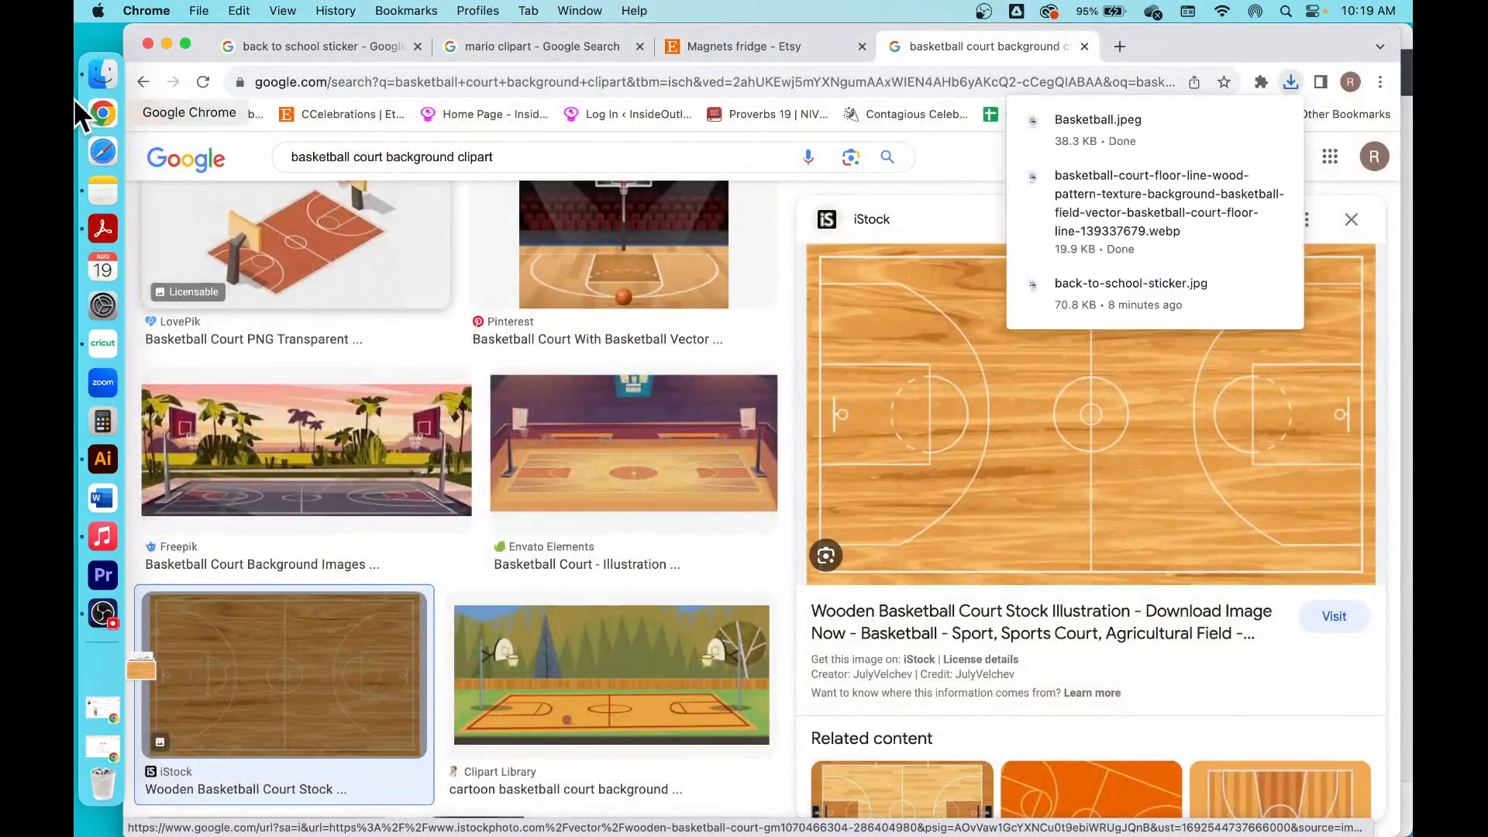
Step: Switch to Cricut Design Space, upload Basketball.jpeg from Downloads as a pattern fill and return to the canvas
{"action": "left_click", "coordinate": [101, 70]}
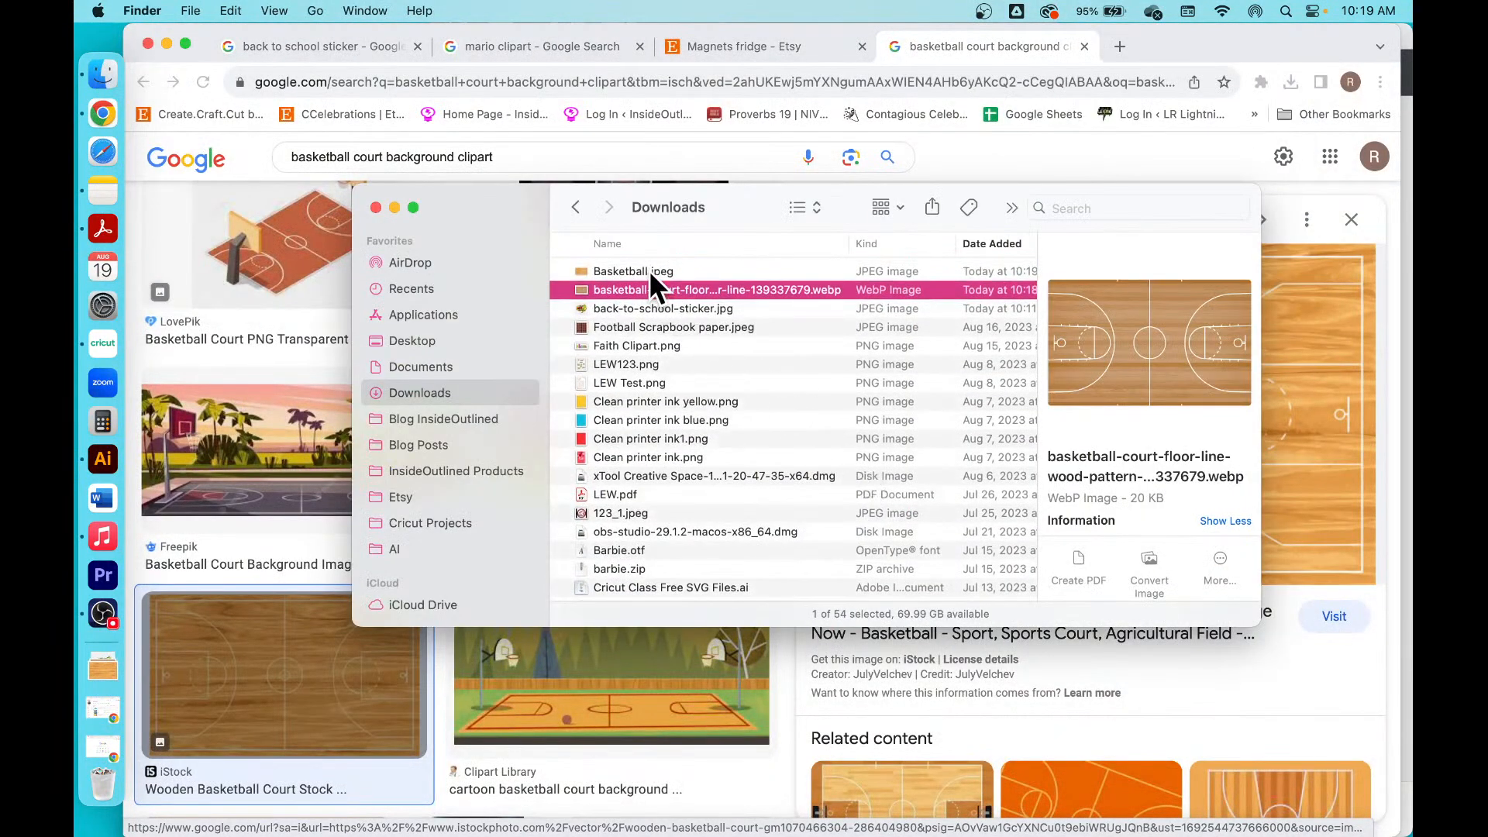
{"action": "left_click", "coordinate": [648, 271]}
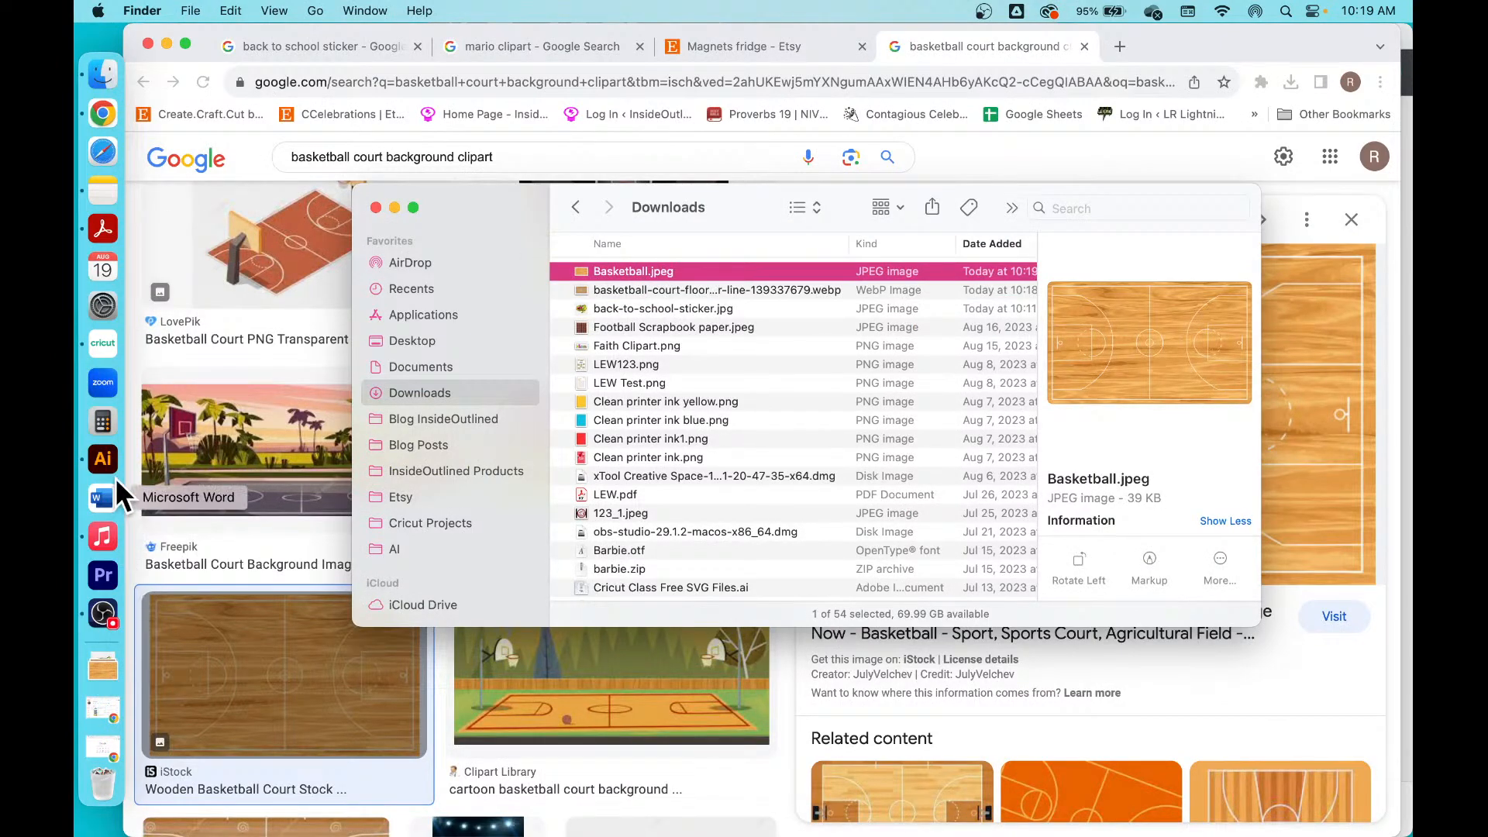
{"action": "left_click", "coordinate": [88, 341]}
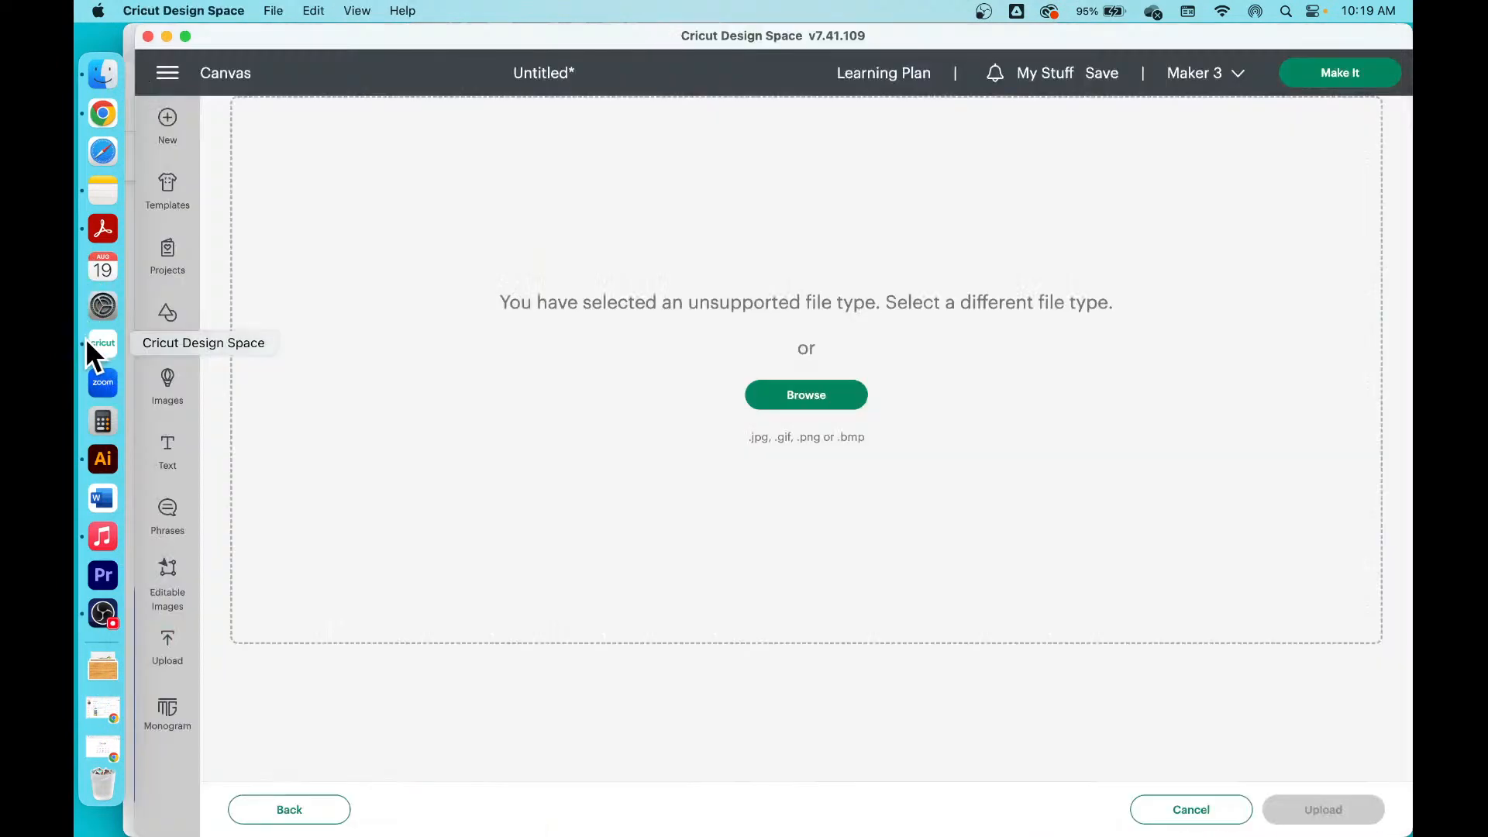
{"action": "left_click", "coordinate": [89, 78]}
{"action": "left_click_drag", "start_coordinate": [678, 272], "coordinate": [806, 152]}
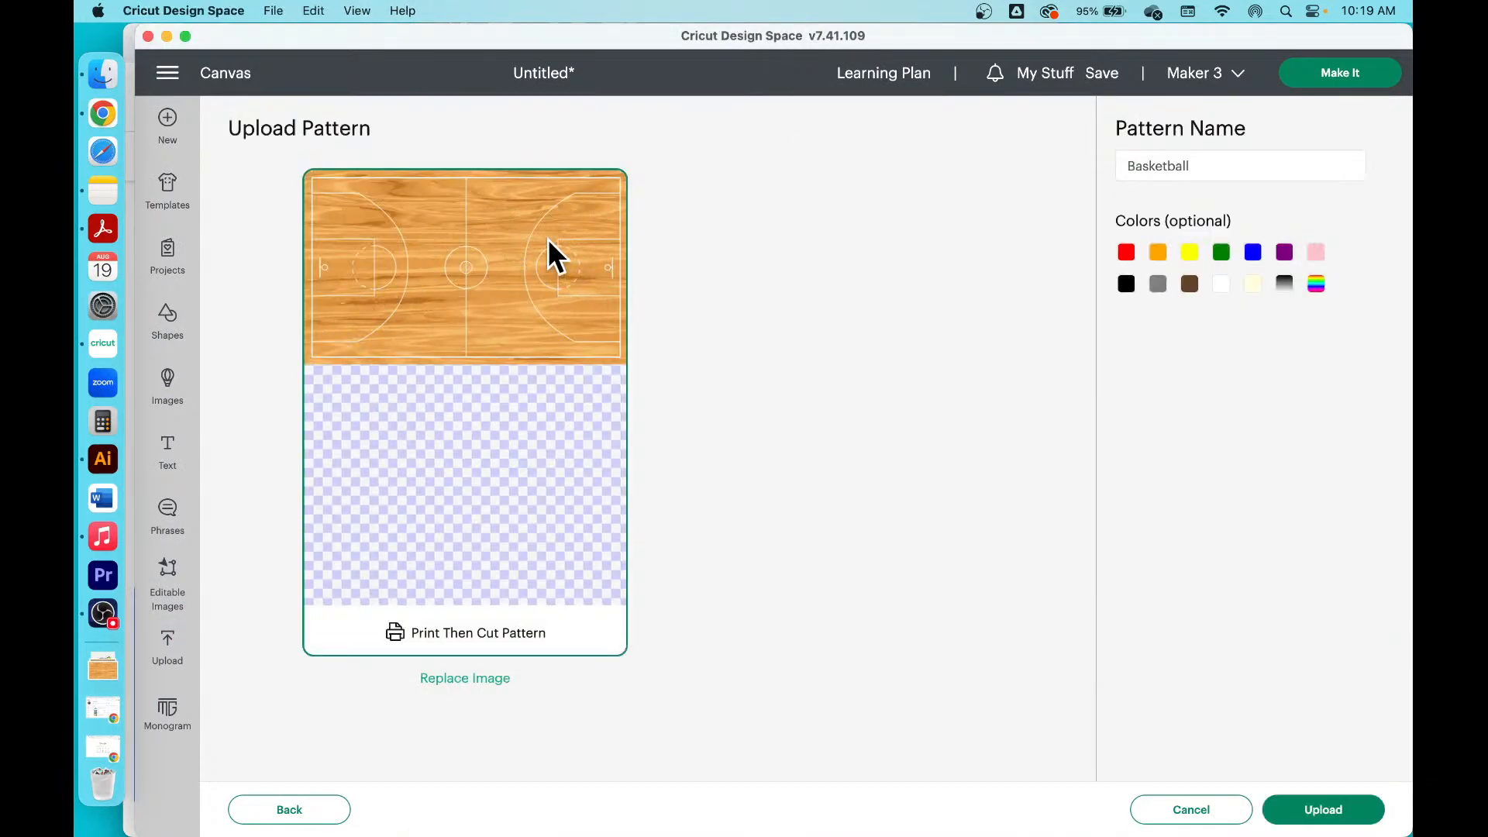
{"action": "left_click", "coordinate": [1347, 812]}
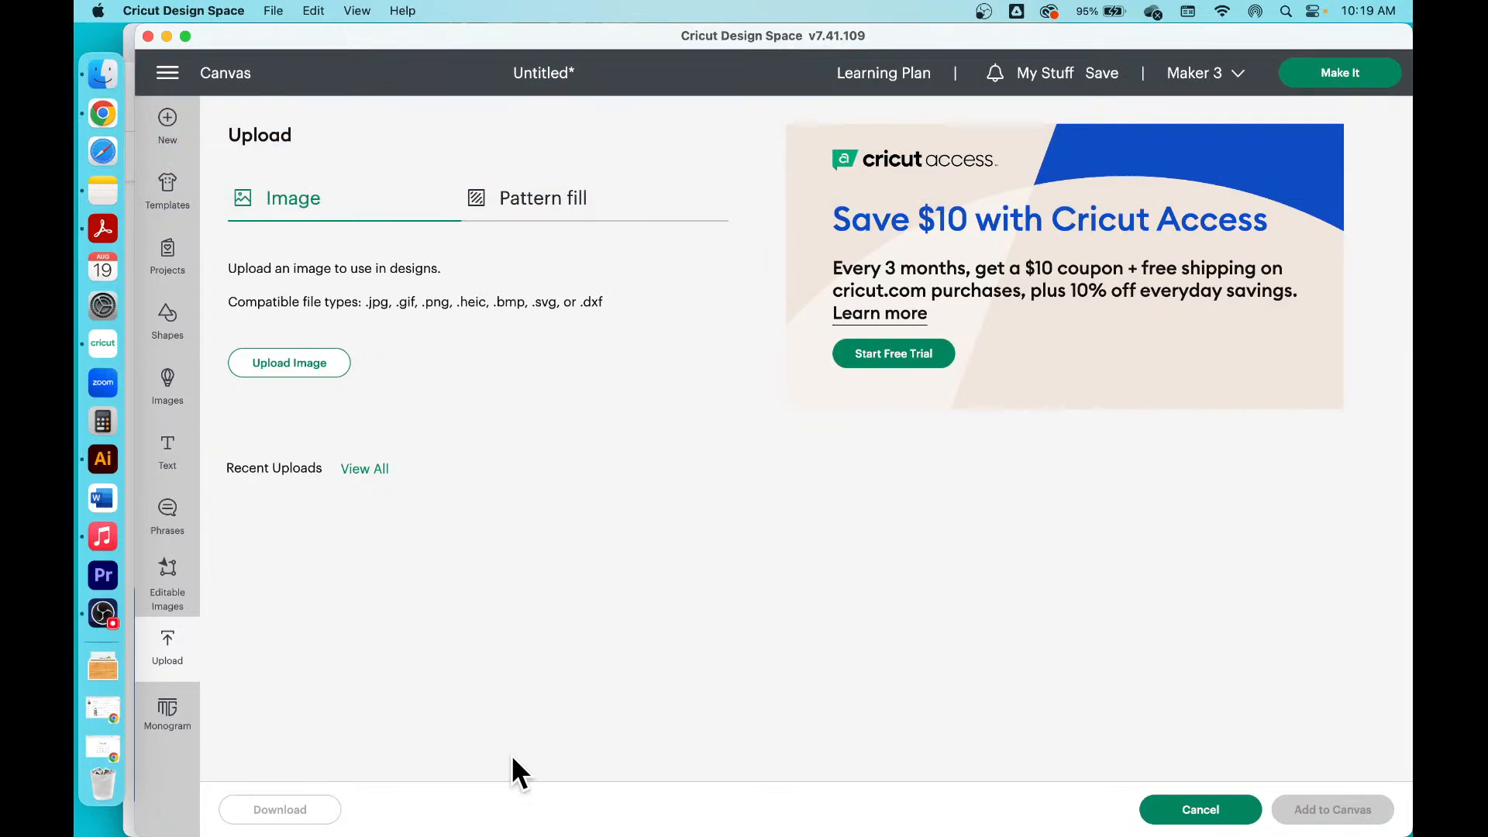
{"action": "left_click", "coordinate": [1183, 818]}
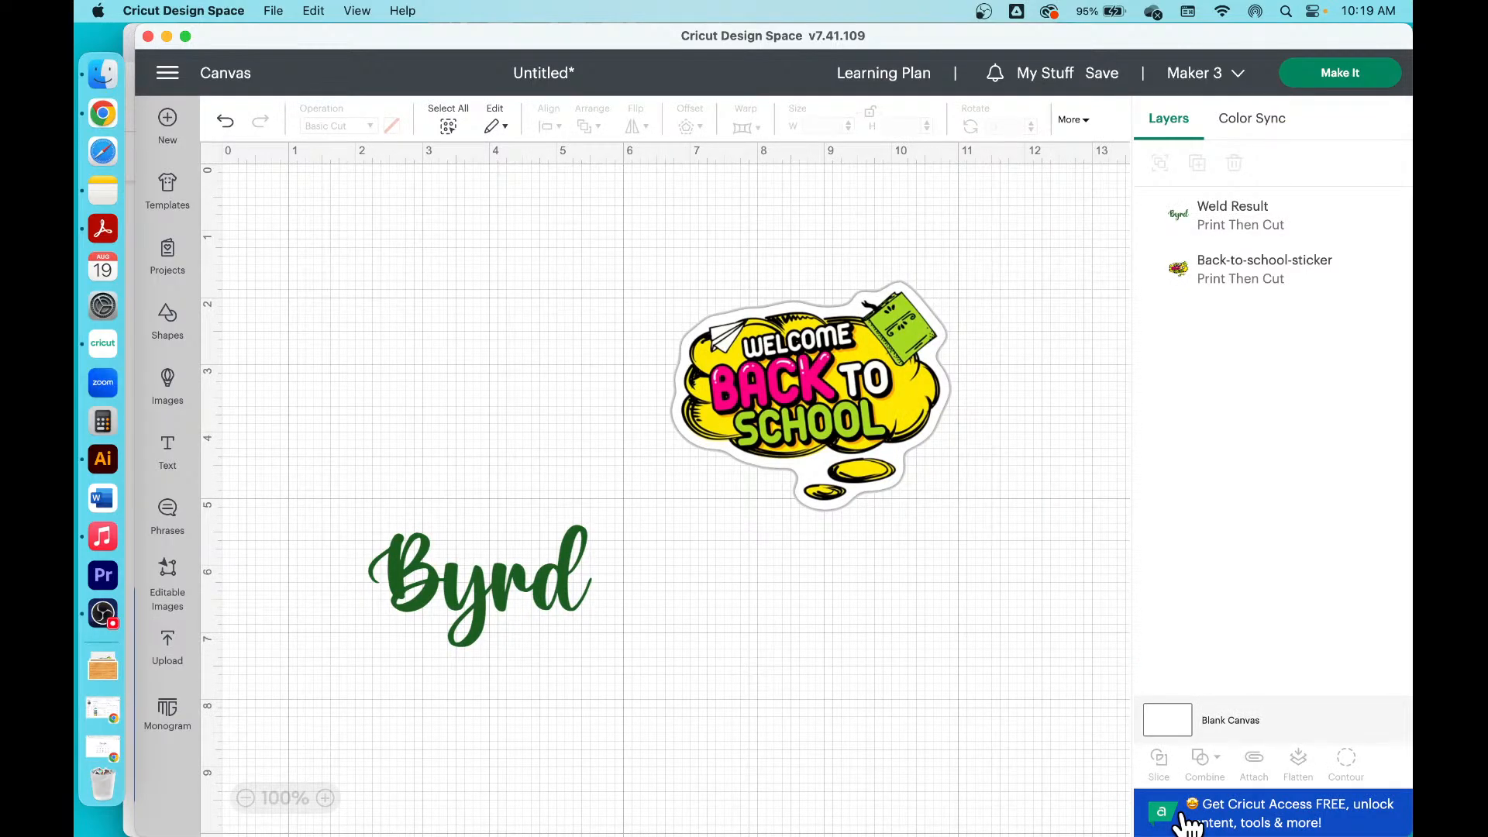
Step: Change the welded surname's print type from Color to Pattern and apply the orange basketball pattern
{"action": "left_click", "coordinate": [444, 615]}
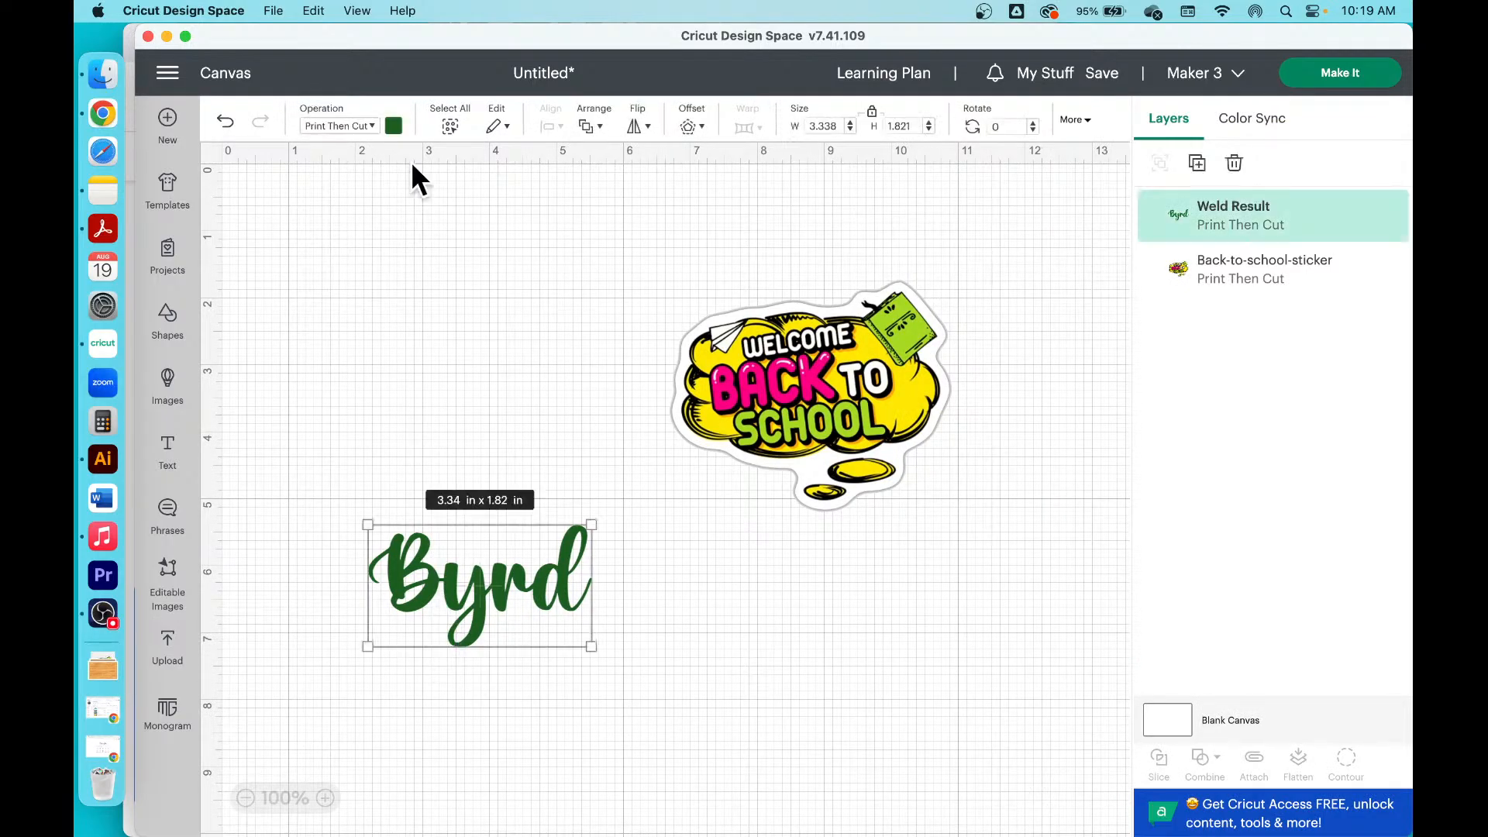
{"action": "left_click", "coordinate": [393, 126]}
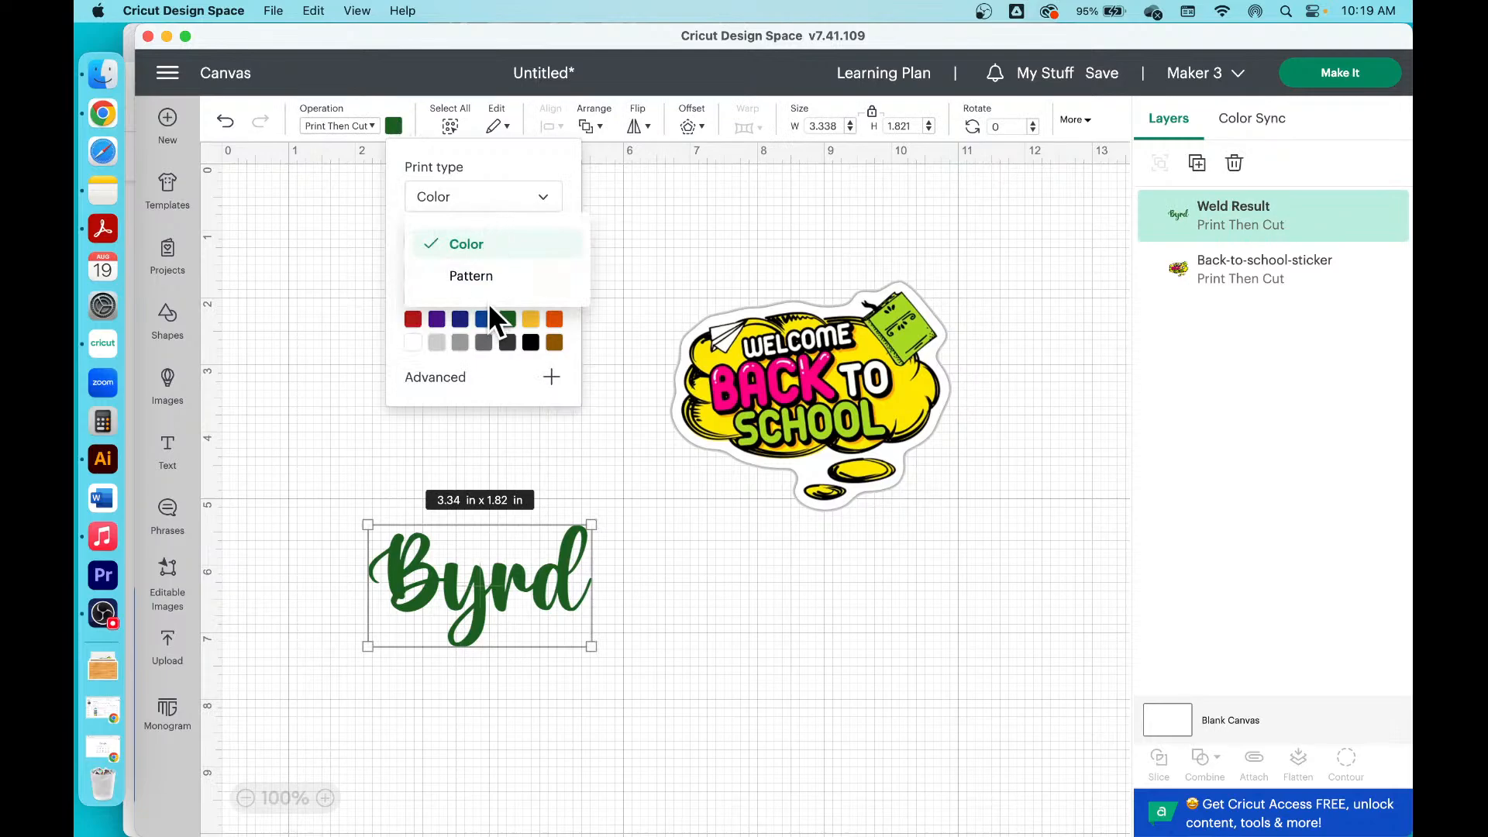
{"action": "left_click", "coordinate": [483, 276]}
{"action": "scroll", "coordinate": [521, 374], "scroll_direction": "down", "scroll_amount": 3}
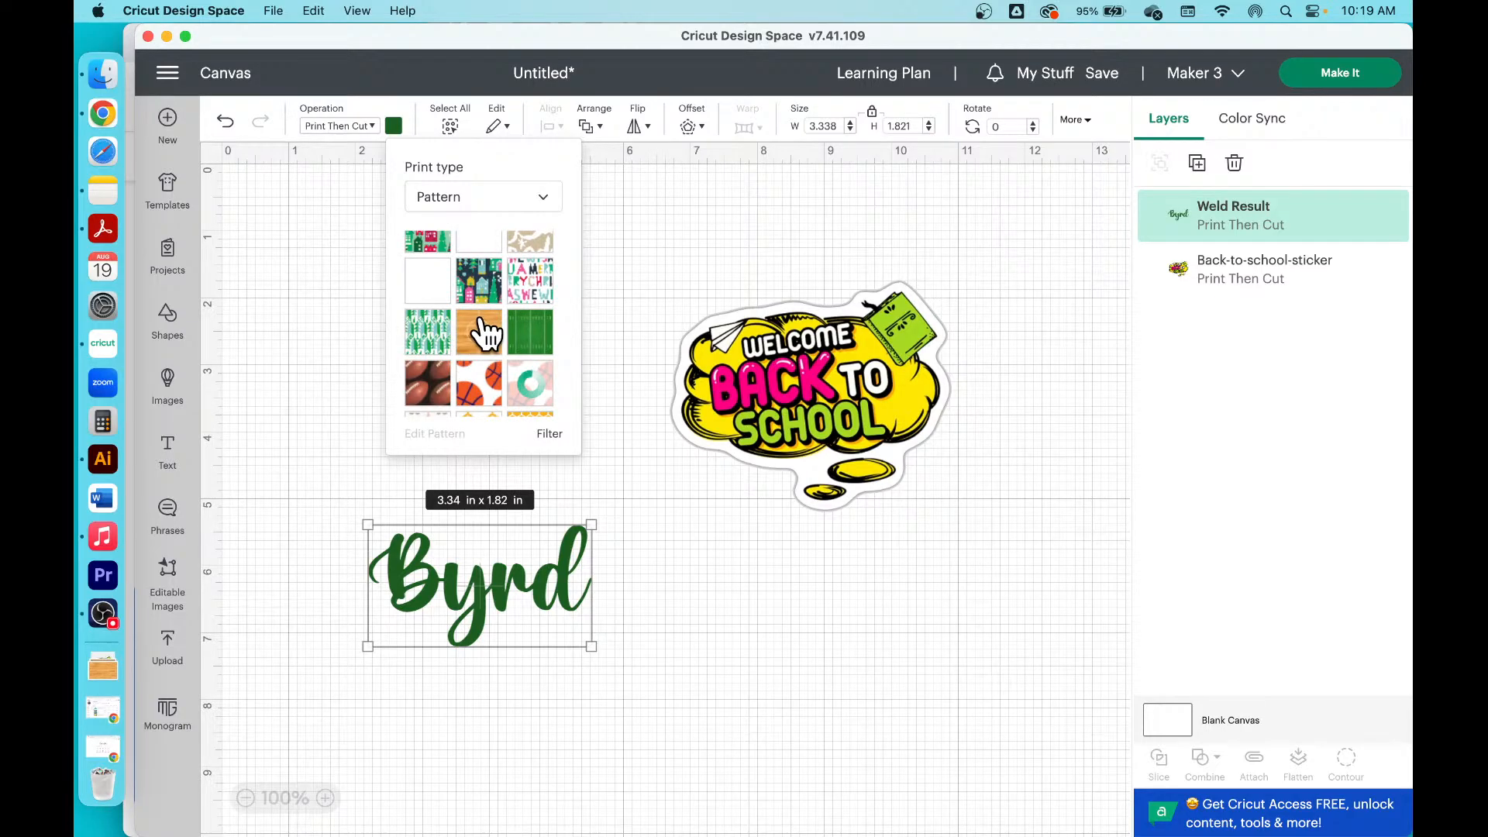
{"action": "left_click", "coordinate": [478, 324]}
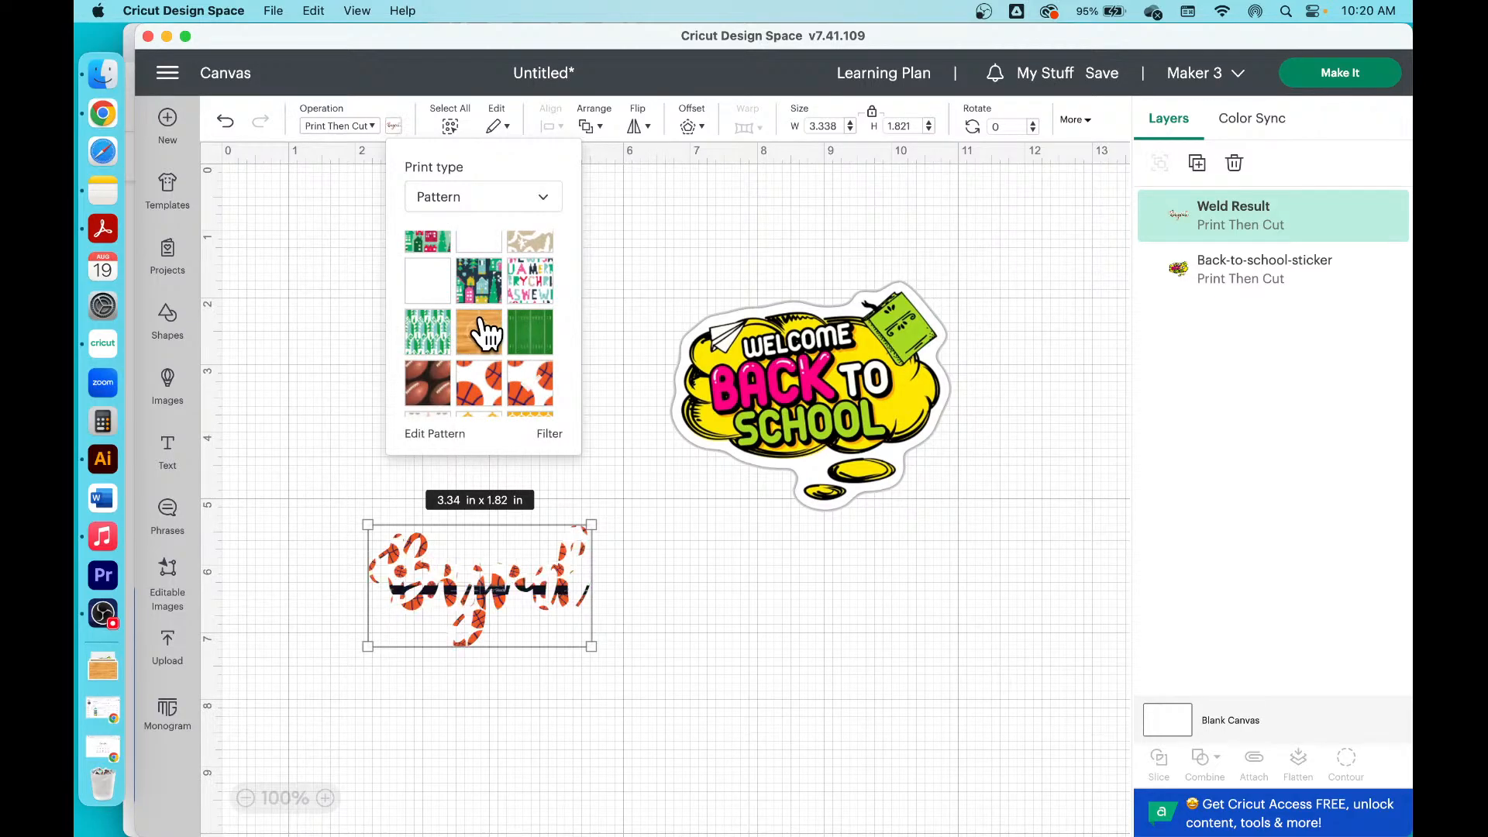
Step: Try the orange honeycomb pattern on the welded surname, and replace it with the green and black pattern
{"action": "left_click", "coordinate": [430, 388]}
{"action": "scroll", "coordinate": [432, 392], "scroll_direction": "down", "scroll_amount": 2}
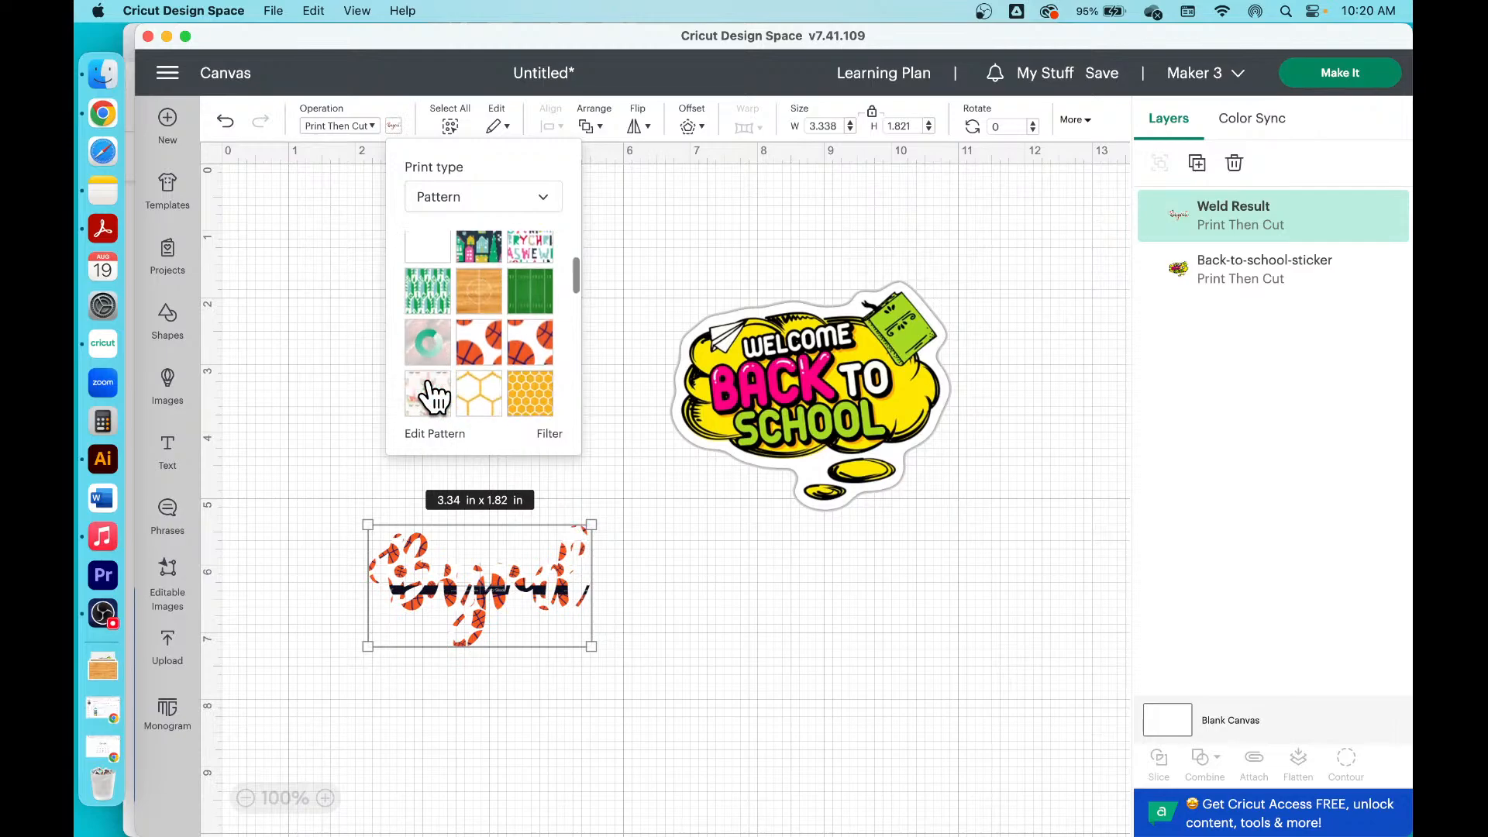
{"action": "scroll", "coordinate": [531, 405], "scroll_direction": "down", "scroll_amount": 2}
{"action": "left_click", "coordinate": [546, 366]}
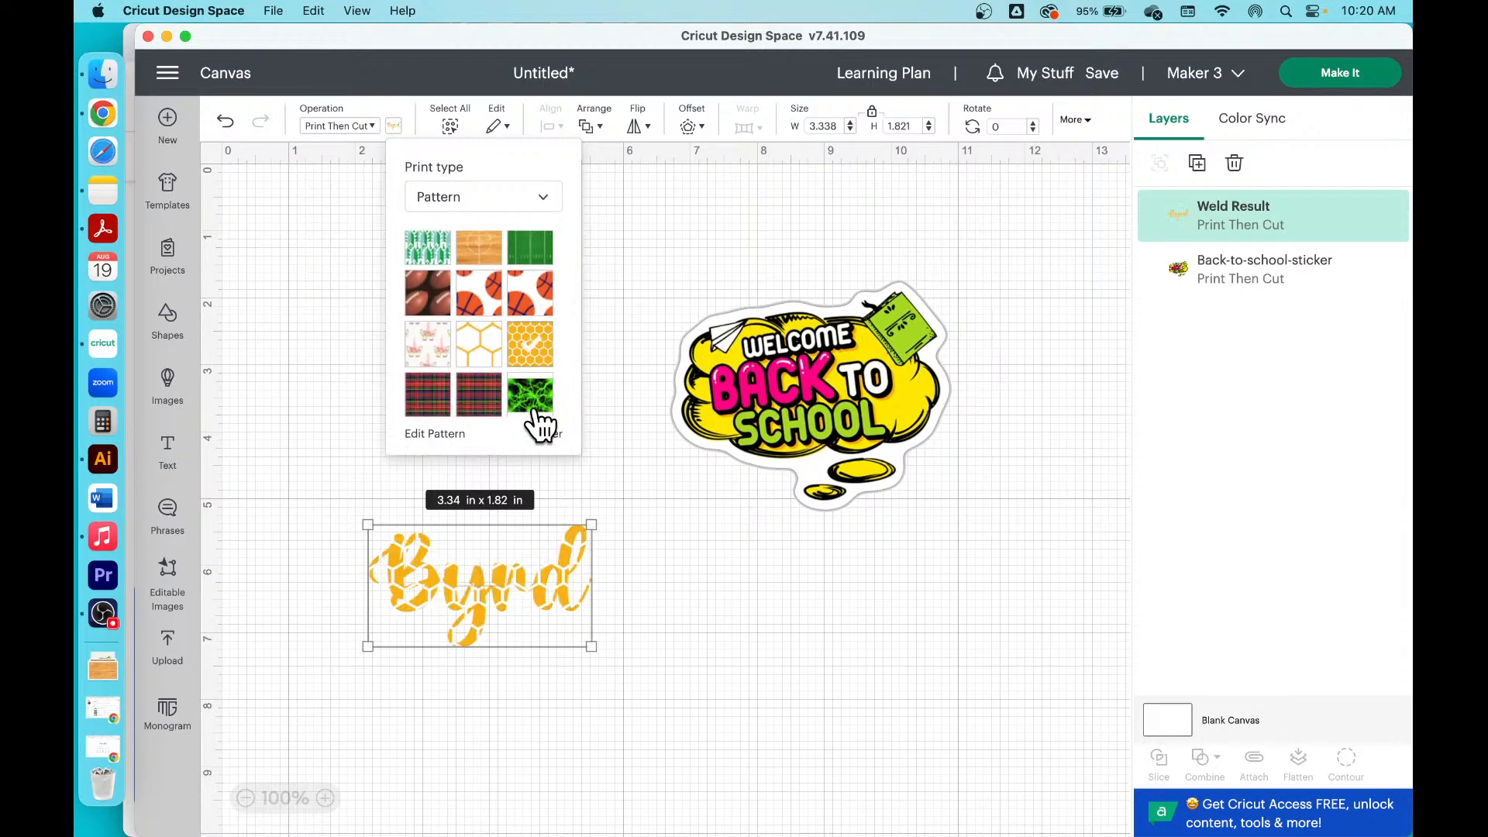
{"action": "left_click", "coordinate": [530, 397]}
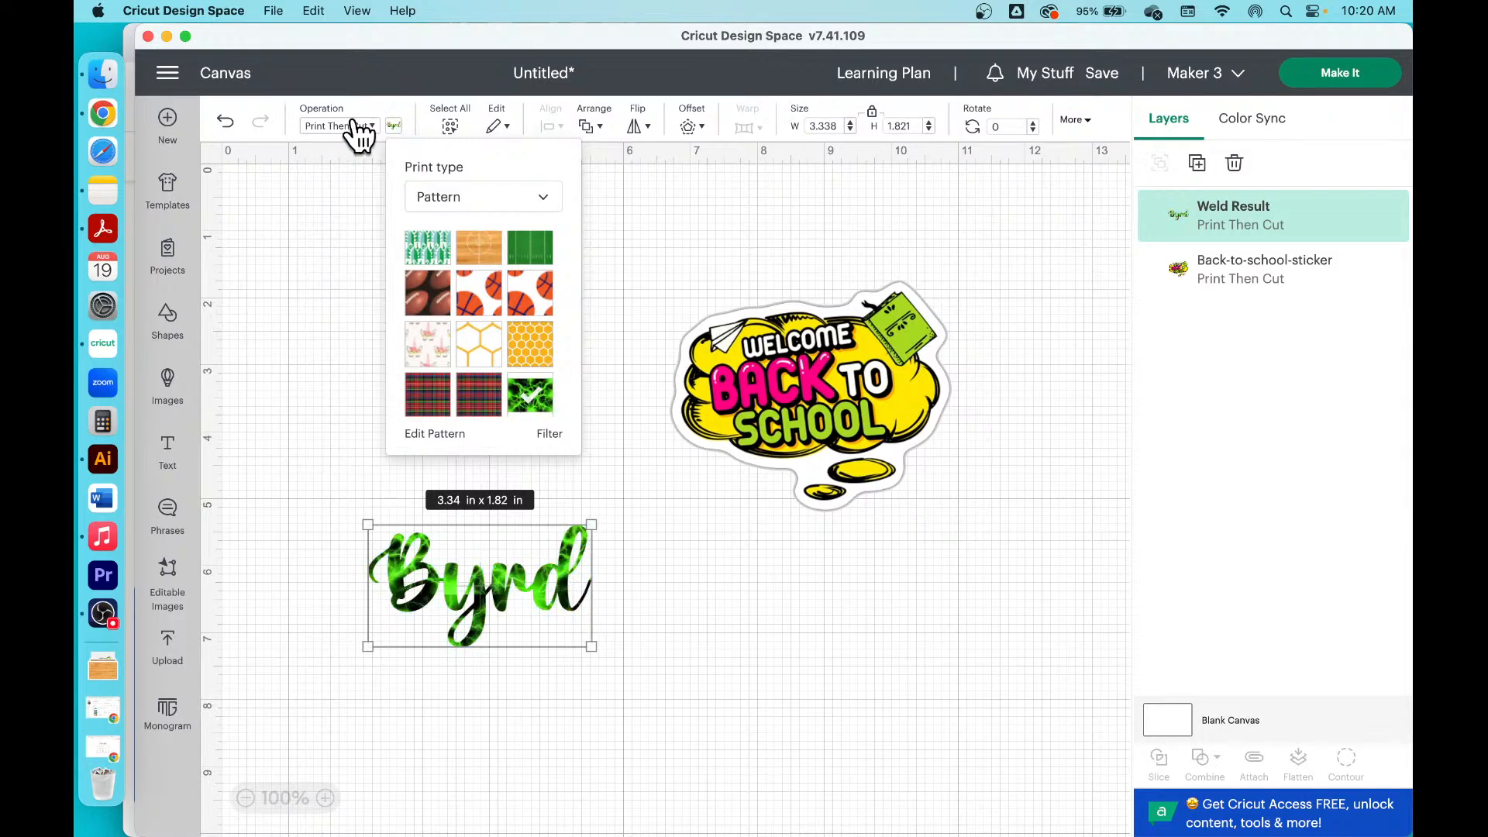
Step: Change the welded surname's print type from Pattern to Color and fill it with bright blue
{"action": "left_click", "coordinate": [422, 195]}
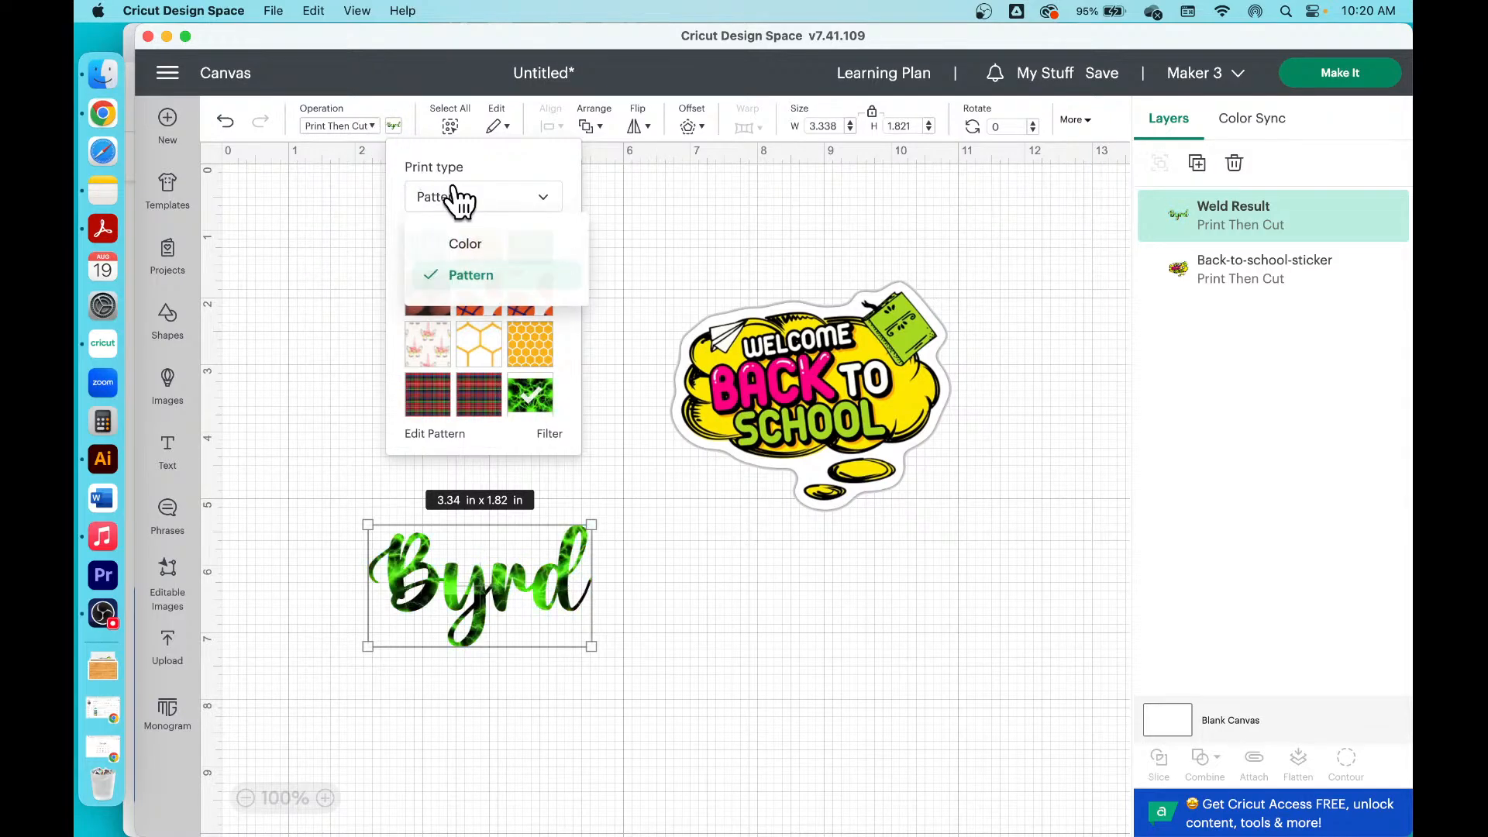
{"action": "left_click", "coordinate": [501, 243]}
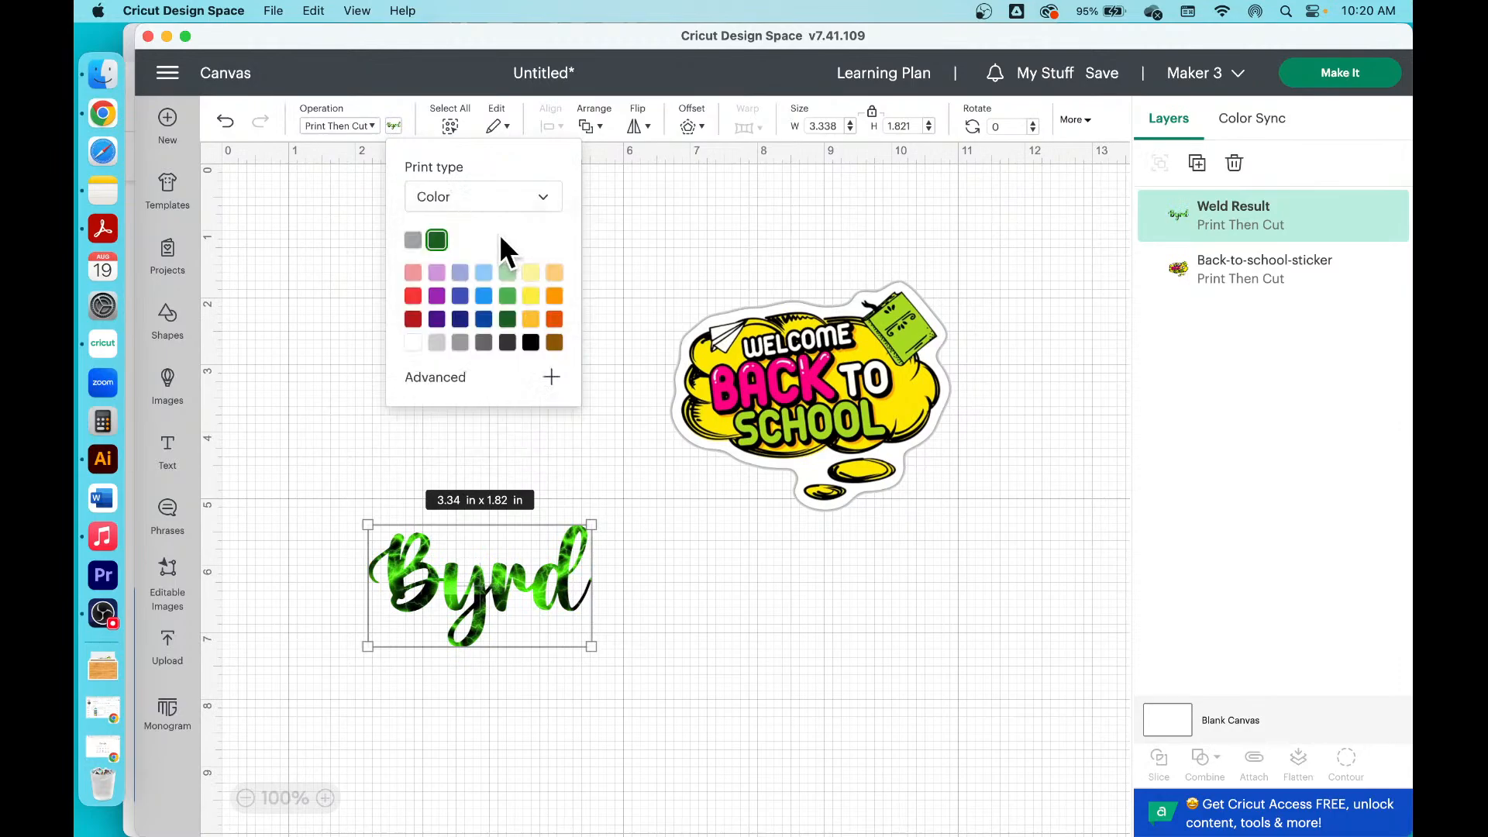
{"action": "left_click", "coordinate": [483, 323]}
{"action": "left_click", "coordinate": [484, 296]}
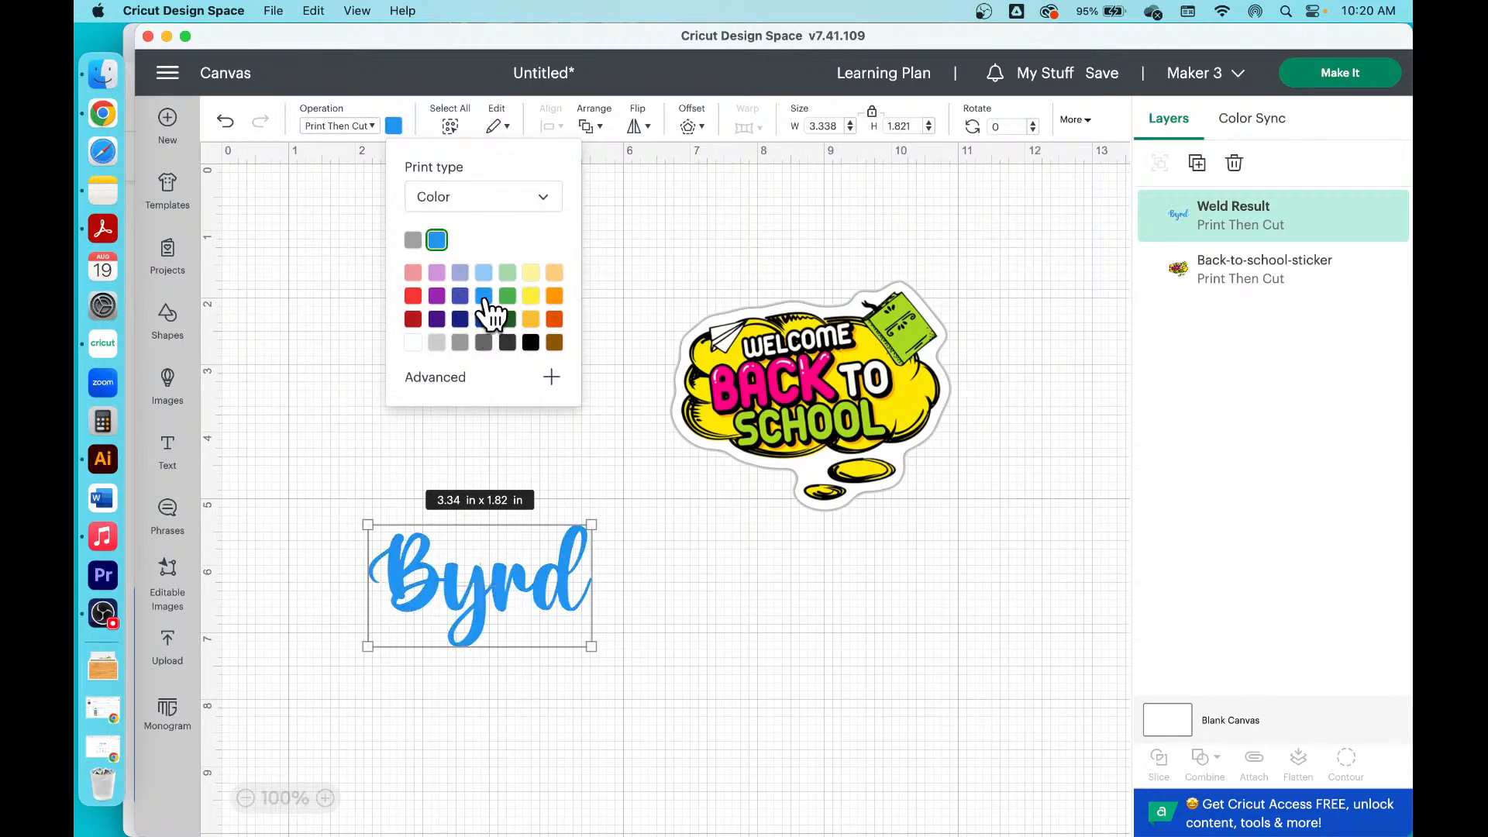
{"action": "left_click", "coordinate": [296, 302]}
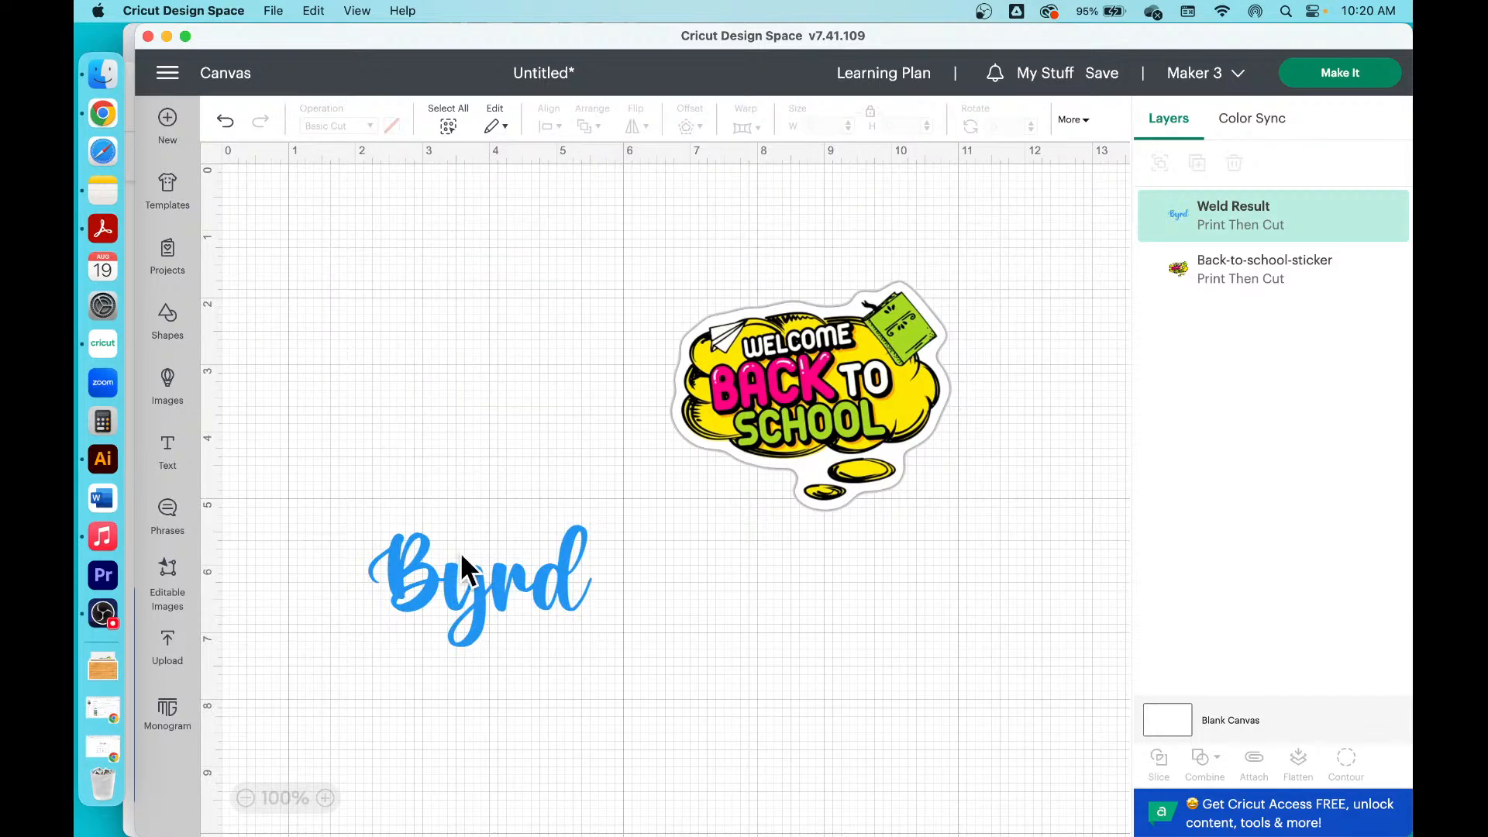
Step: Add a 0.139 in offset with rounded corners around the welded surname, and set the offset's operation to Basic Cut
{"action": "left_click", "coordinate": [464, 587]}
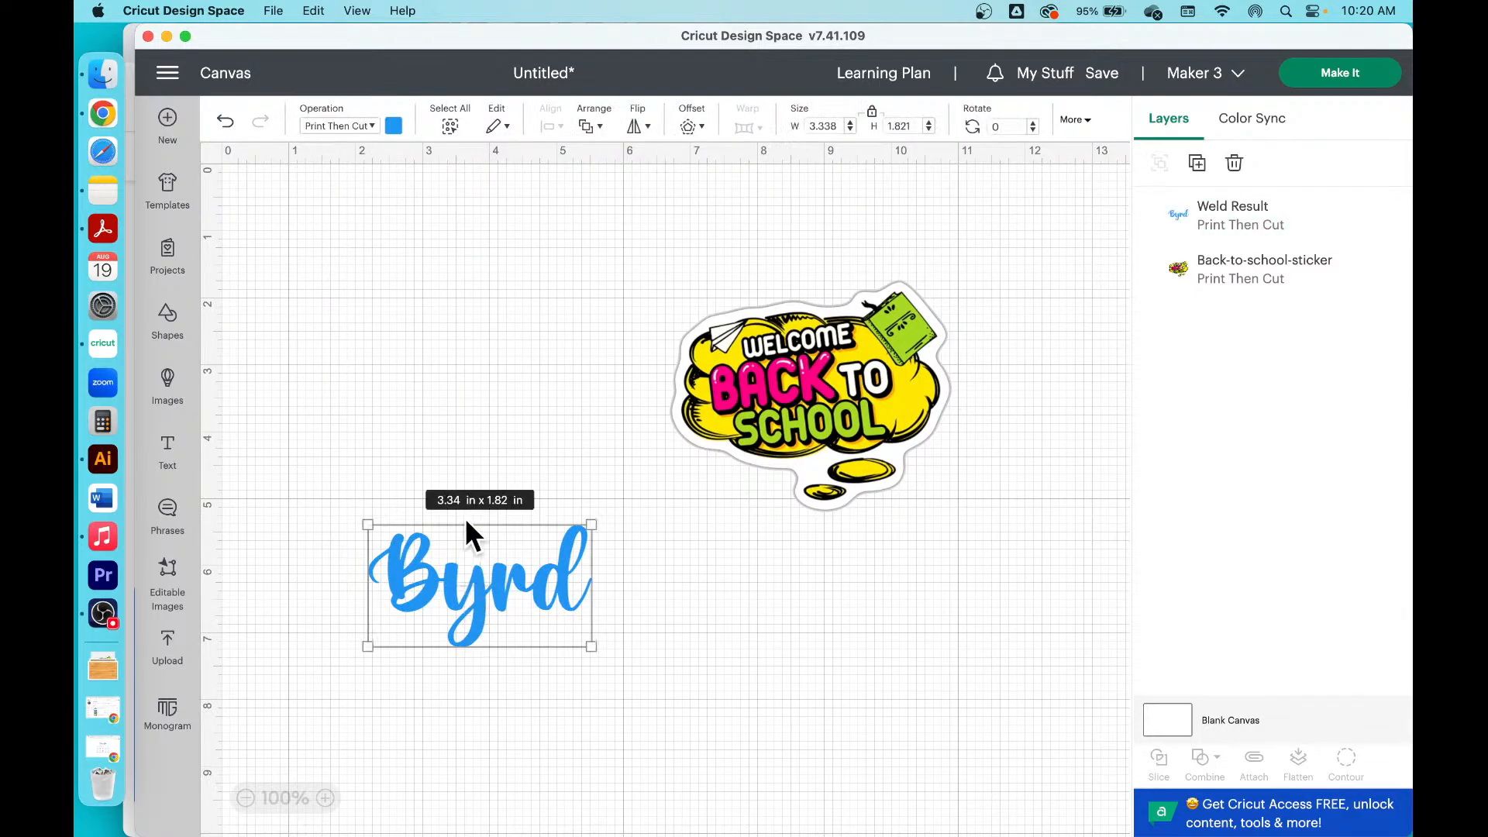
{"action": "left_click", "coordinate": [700, 124]}
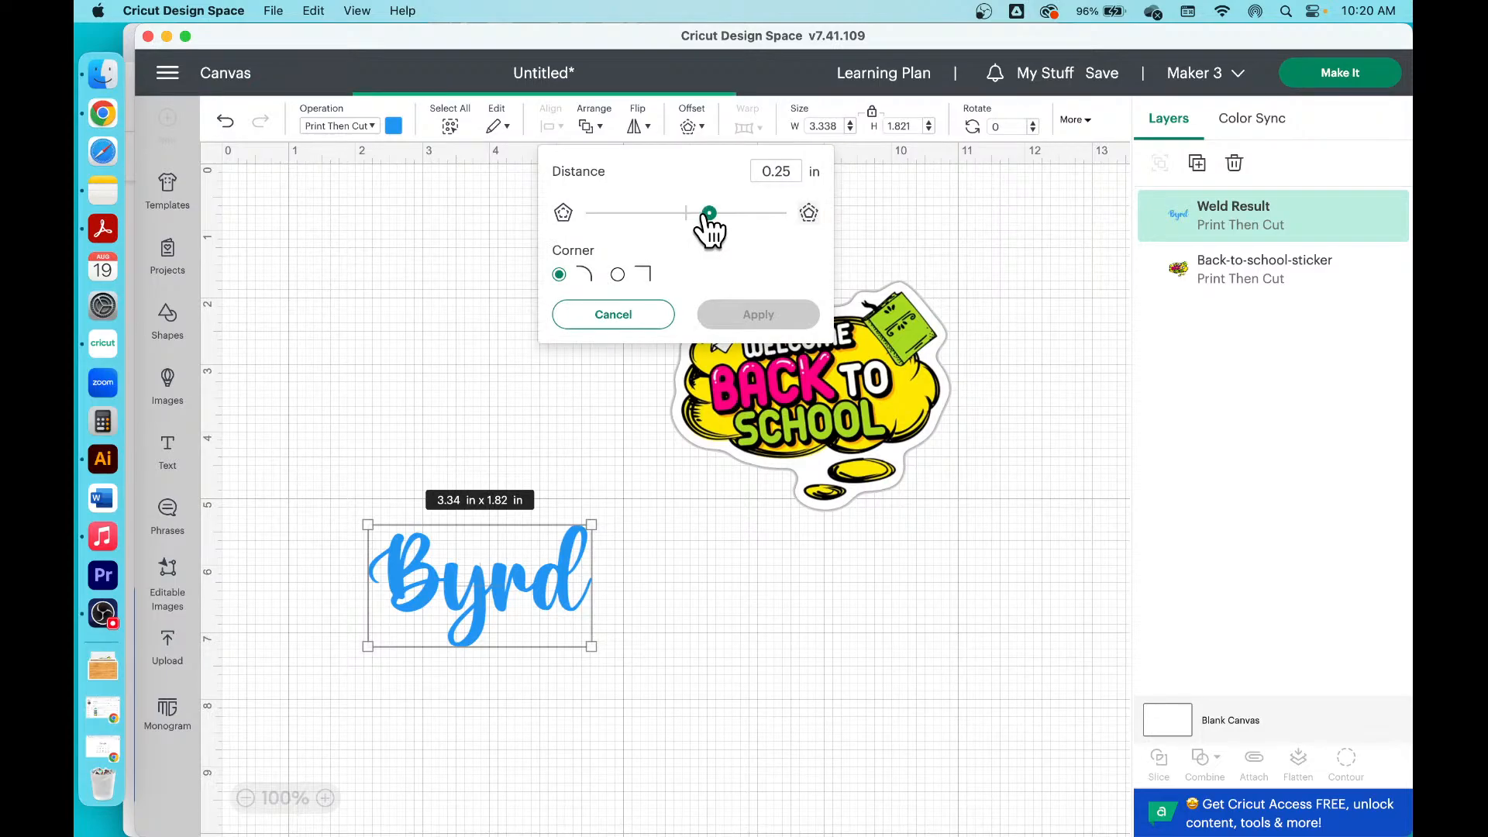
{"action": "left_click_drag", "start_coordinate": [707, 216], "coordinate": [699, 215]}
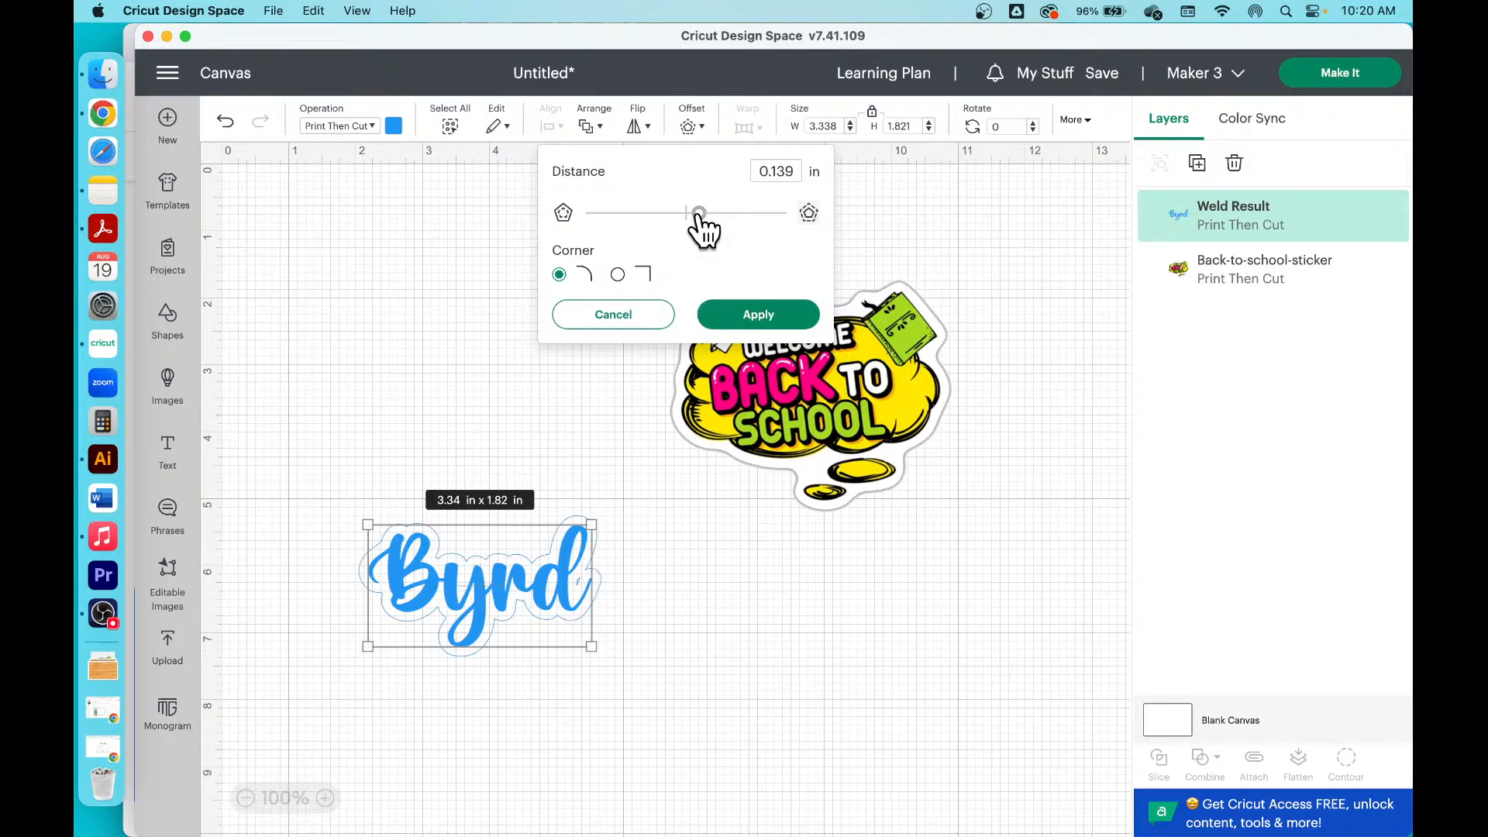
{"action": "left_click", "coordinate": [794, 325]}
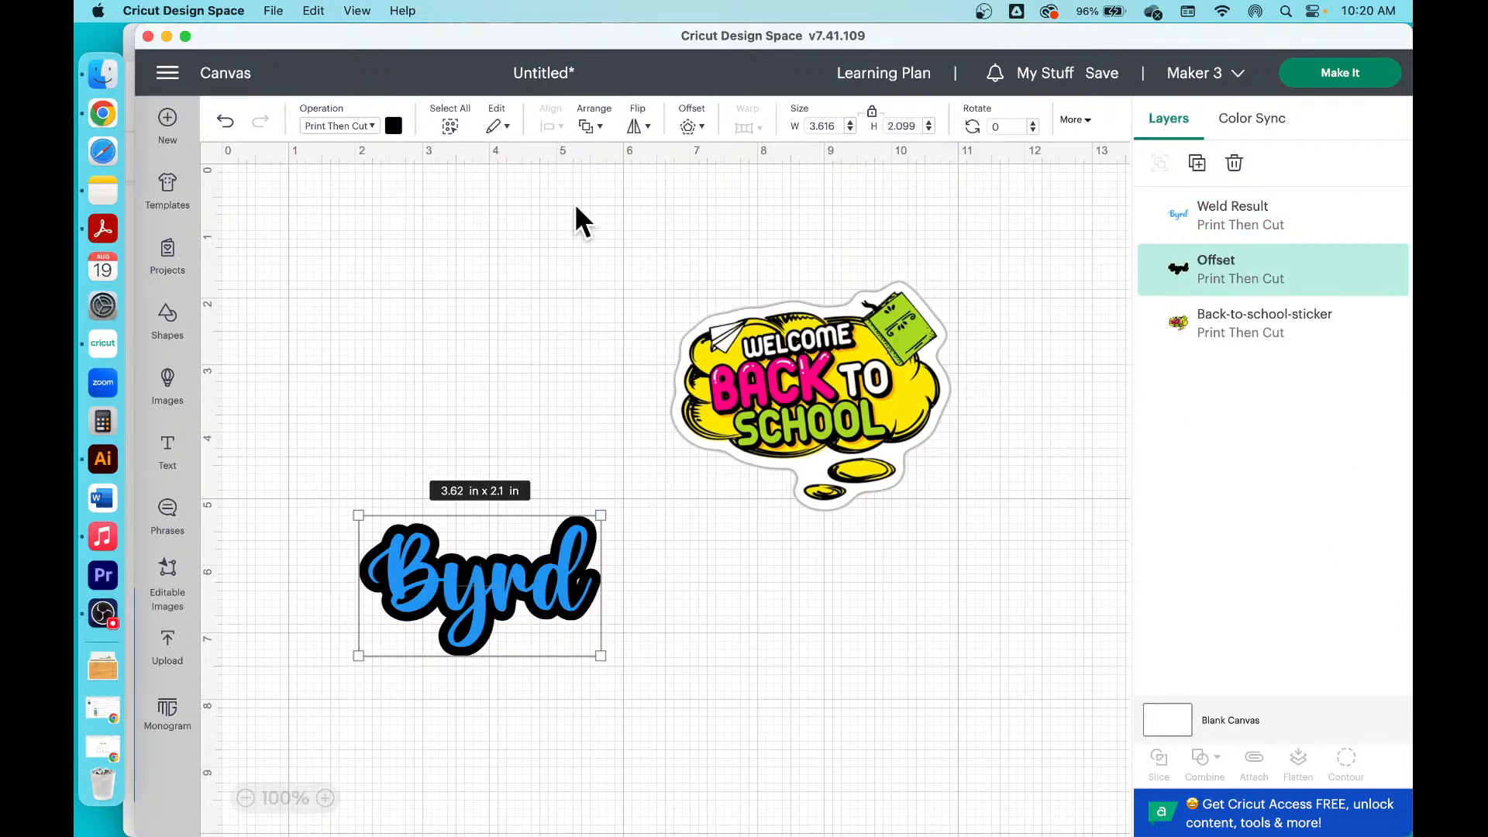
{"action": "left_click", "coordinate": [350, 126]}
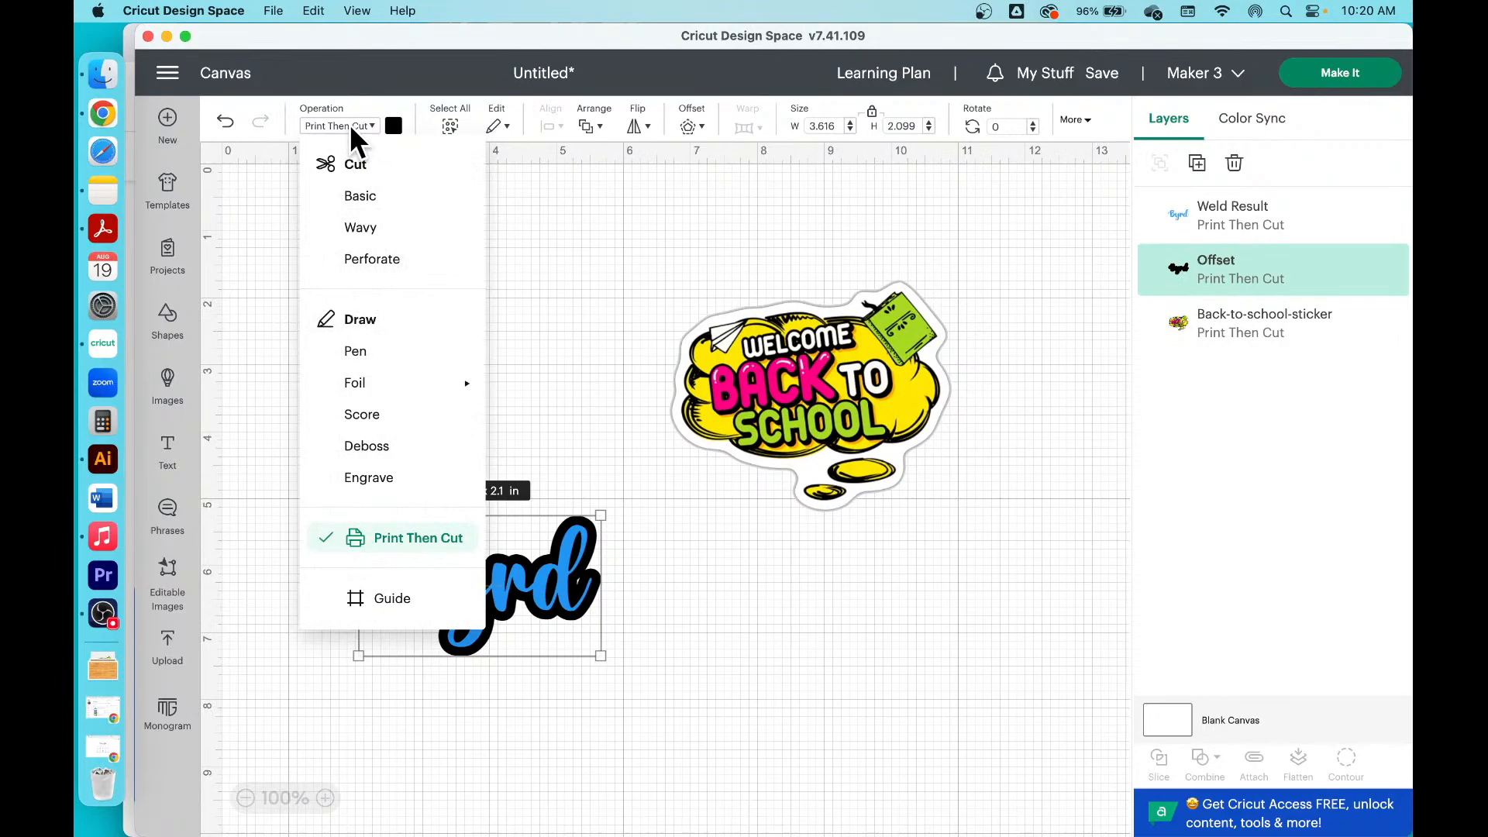
{"action": "left_click", "coordinate": [374, 200]}
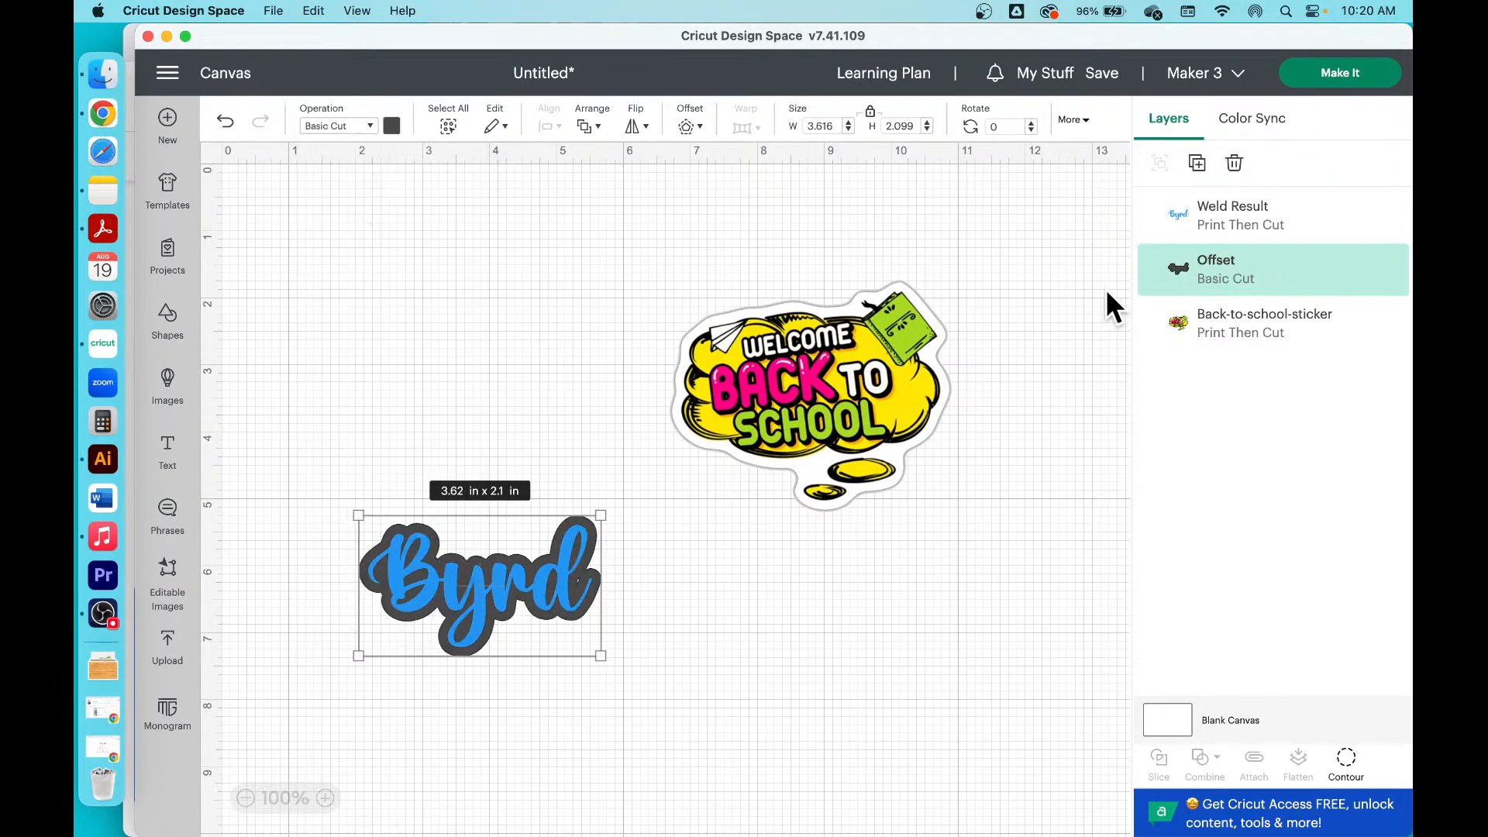
Step: Hide all contours of the offset to fill the small hole near the surname's last letter
{"action": "left_click", "coordinate": [324, 797]}
{"action": "left_click", "coordinate": [324, 798]}
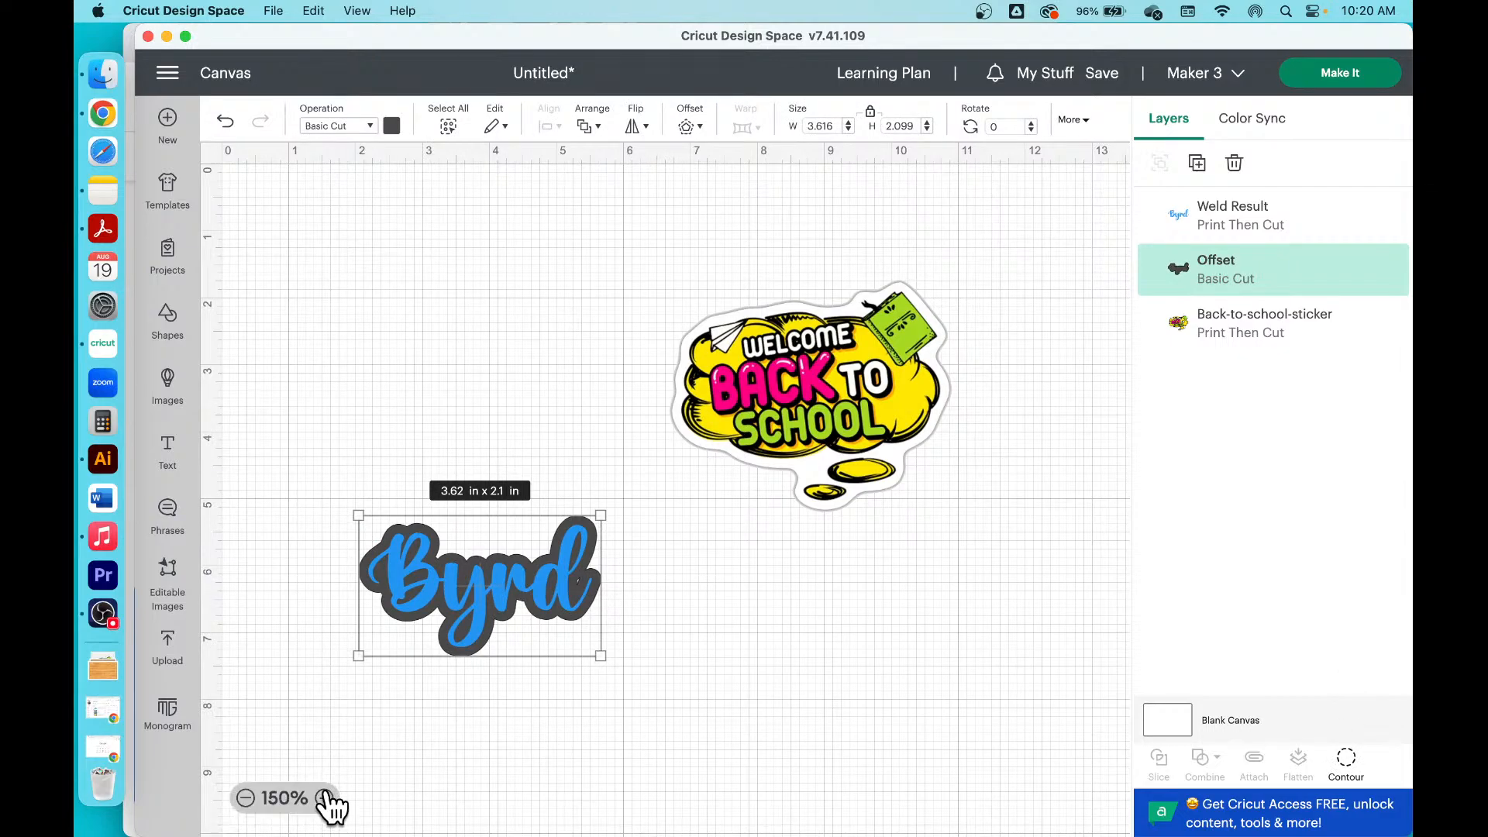
{"action": "left_click", "coordinate": [324, 797]}
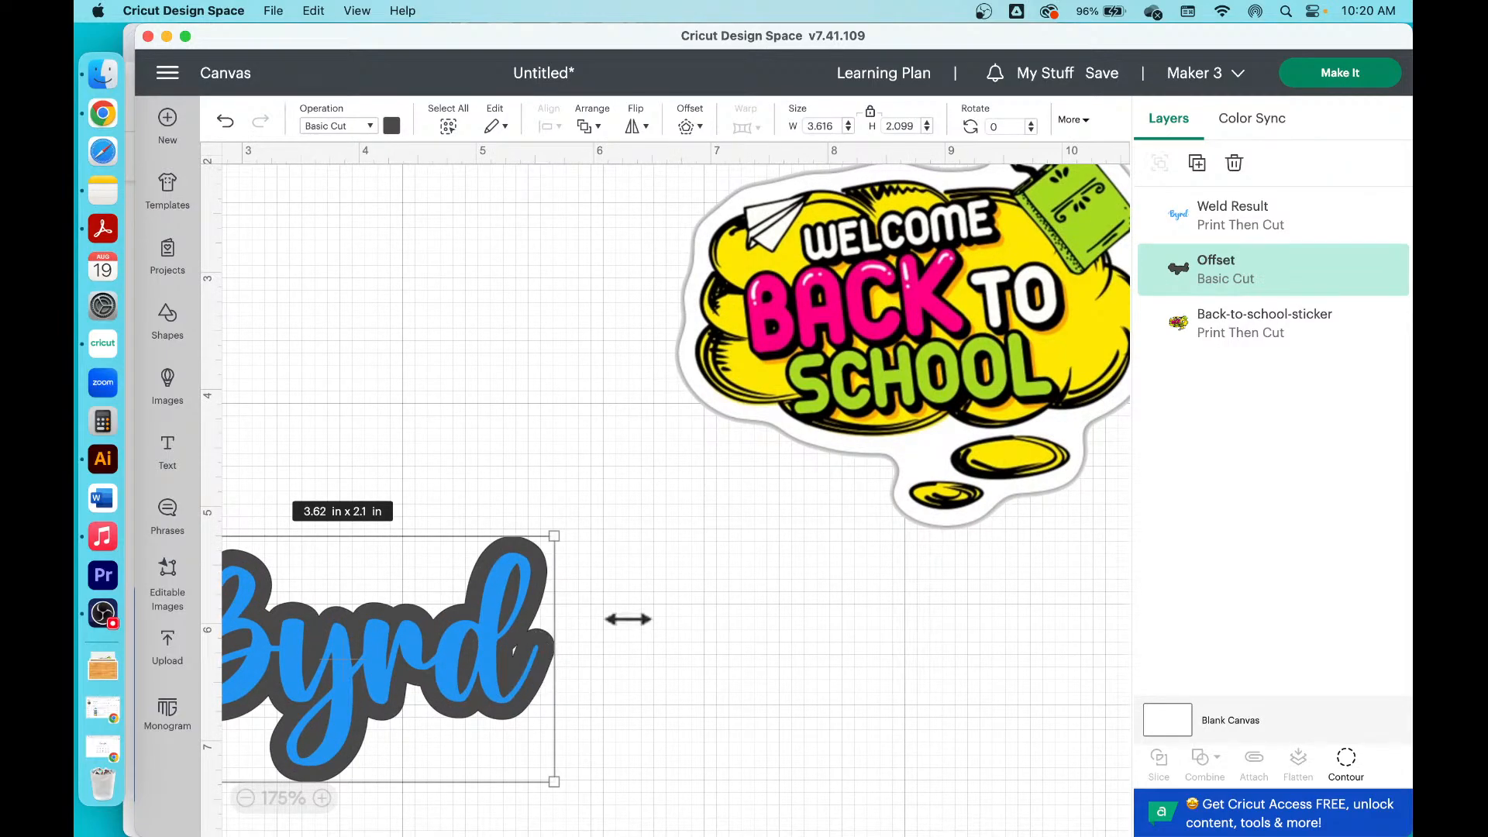
{"action": "scroll", "coordinate": [751, 615], "scroll_direction": "down", "scroll_amount": 2}
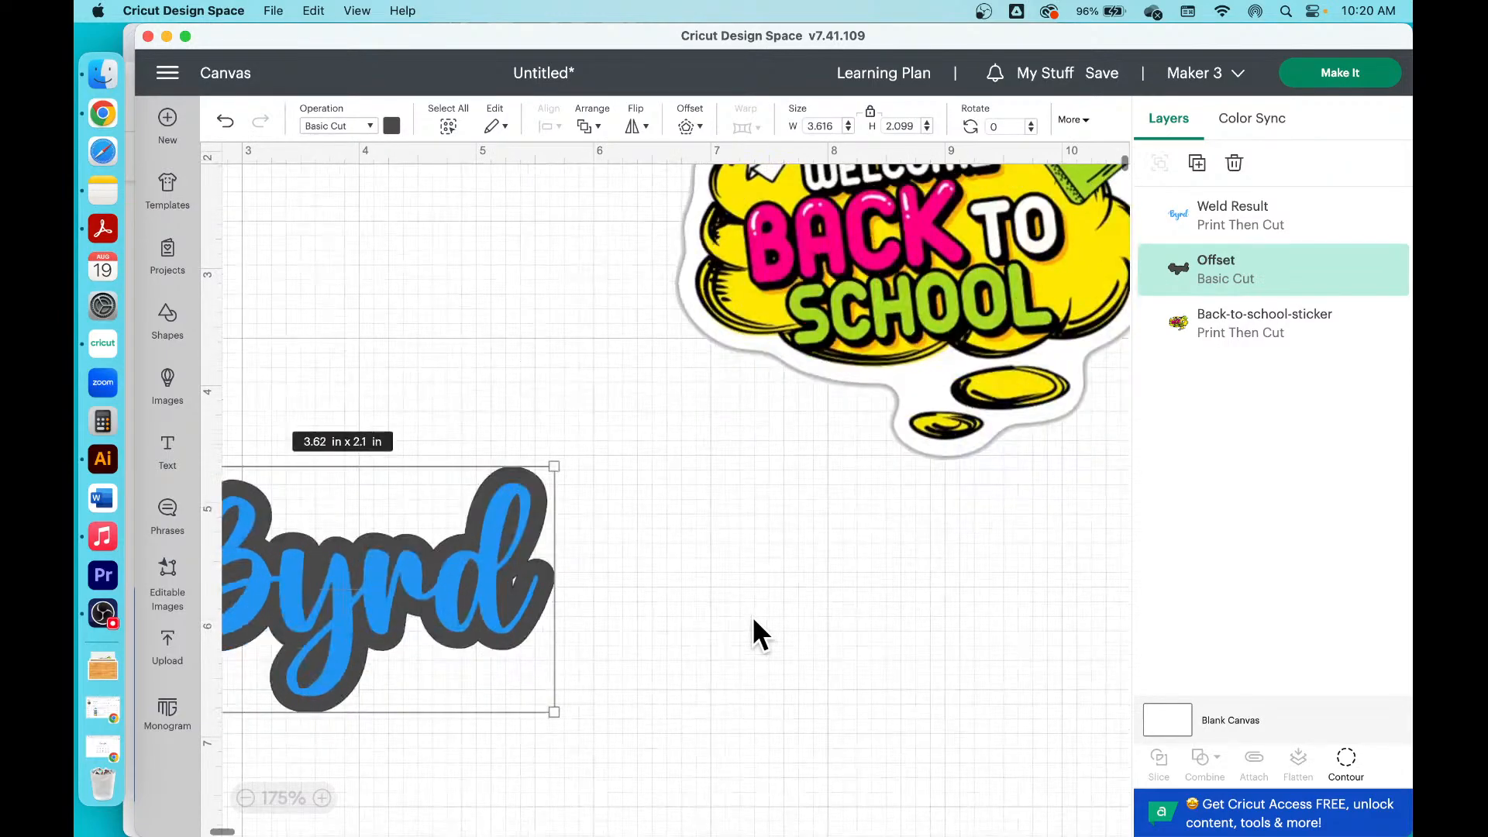
{"action": "scroll", "coordinate": [751, 616], "scroll_direction": "down", "scroll_amount": 7}
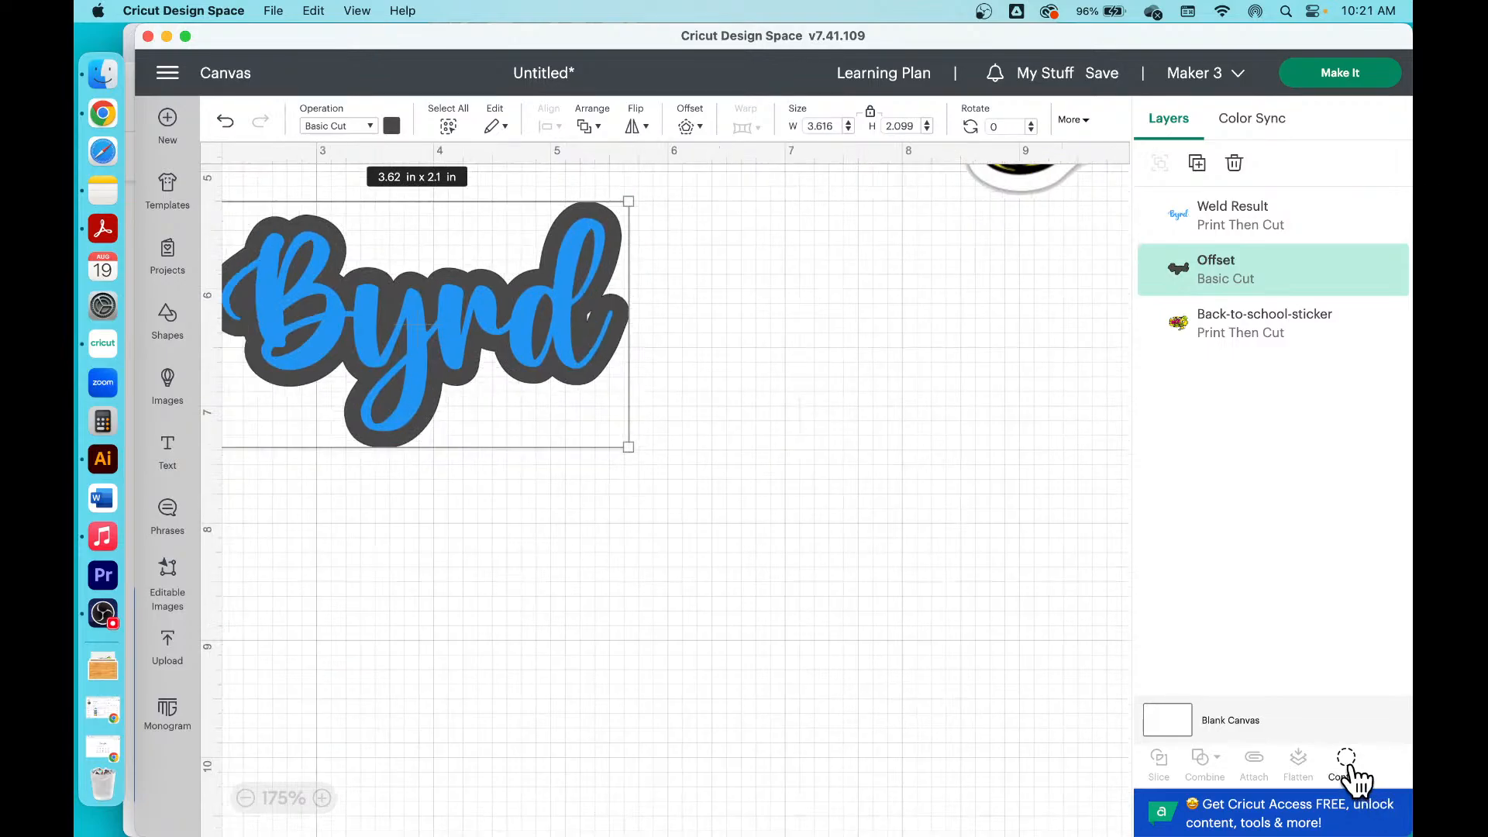
{"action": "left_click", "coordinate": [1349, 762]}
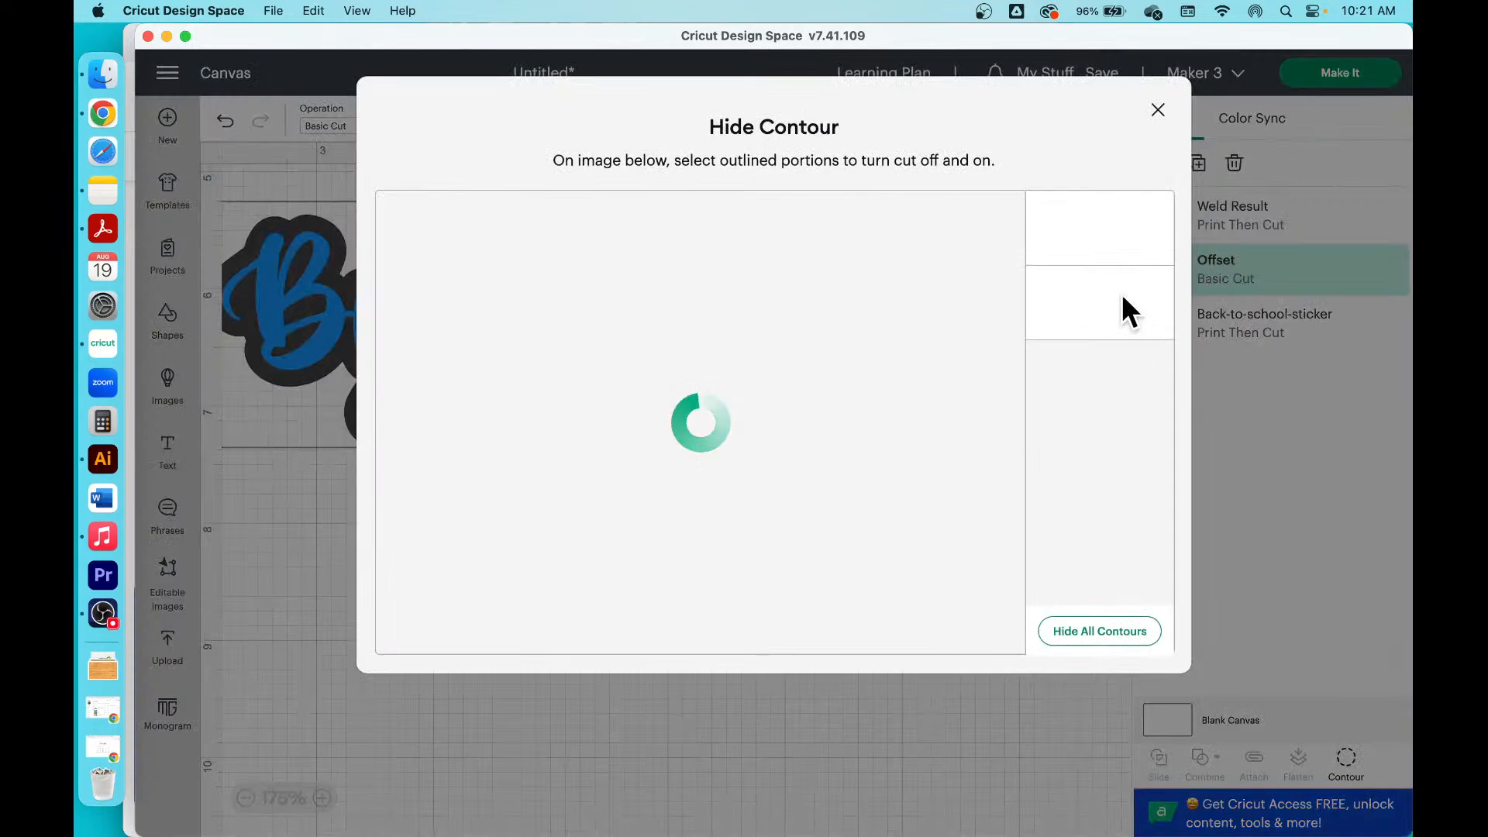
{"action": "left_click", "coordinate": [1094, 632]}
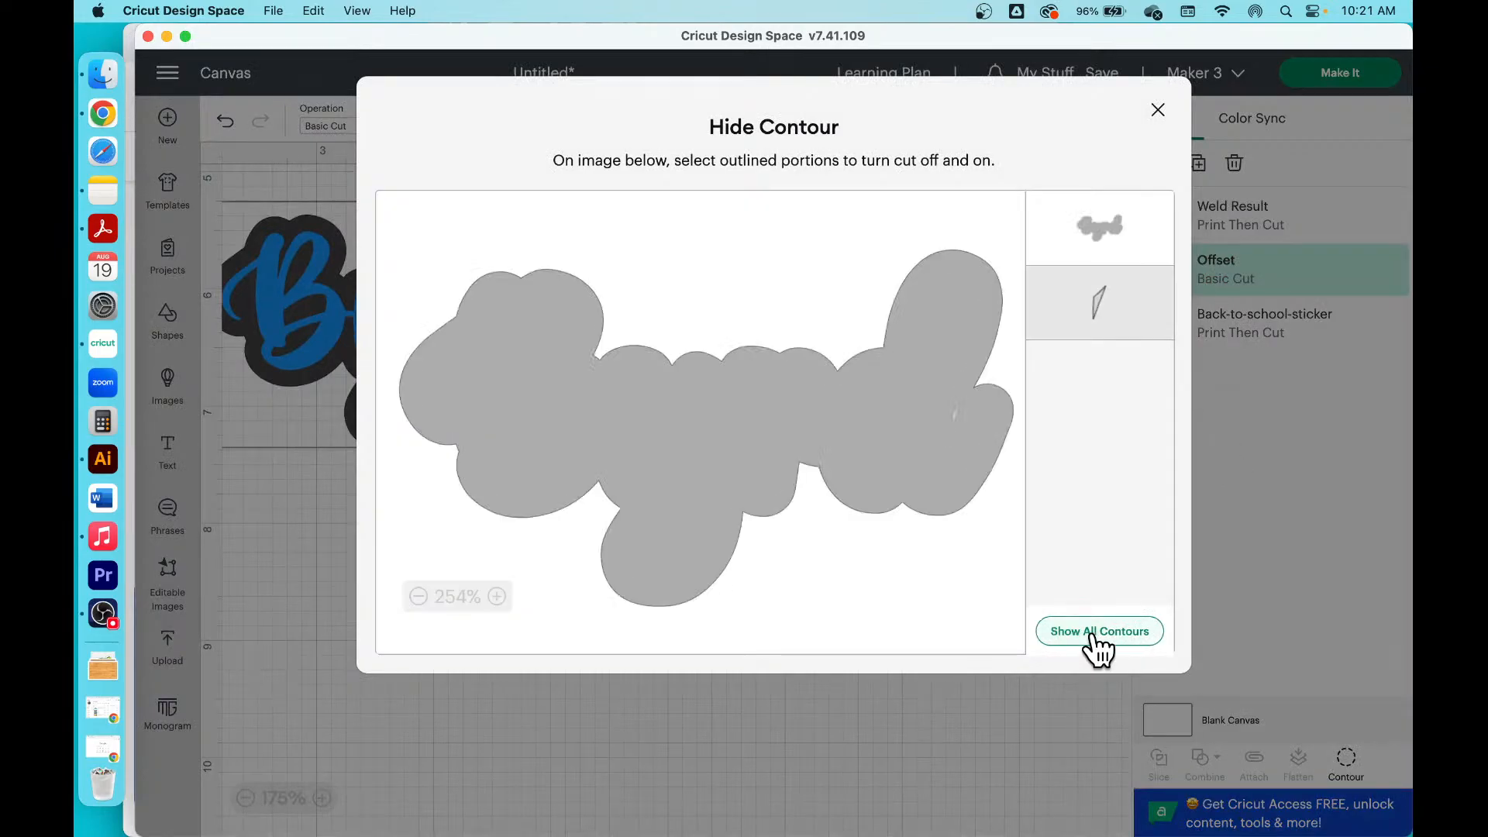
{"action": "left_click", "coordinate": [956, 416]}
{"action": "left_click", "coordinate": [1157, 110]}
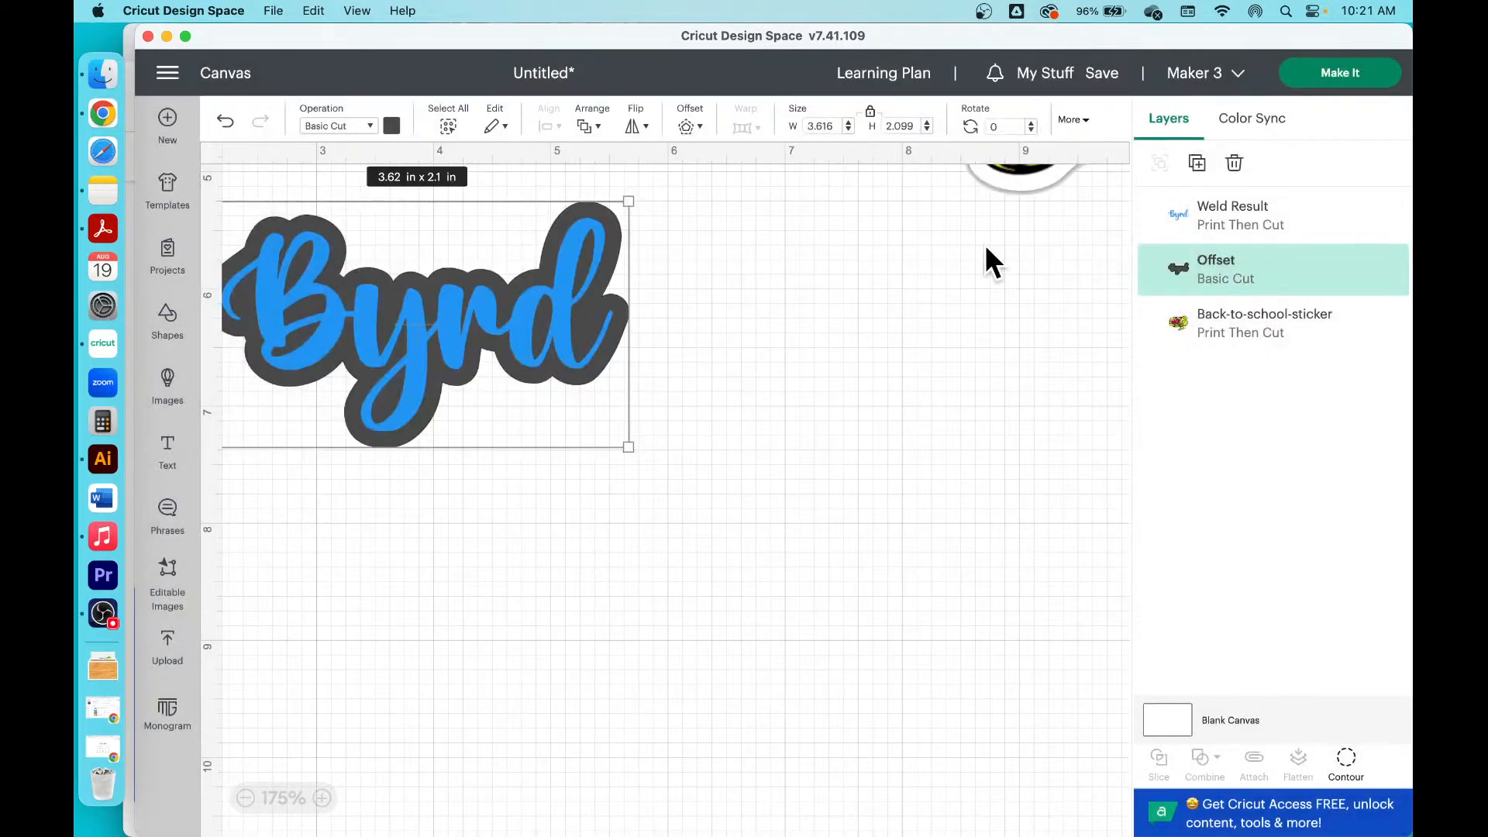
{"action": "left_click", "coordinate": [675, 620]}
Step: Recolor the offset layer behind the surname white
{"action": "scroll", "coordinate": [676, 621], "scroll_direction": "left", "scroll_amount": 5}
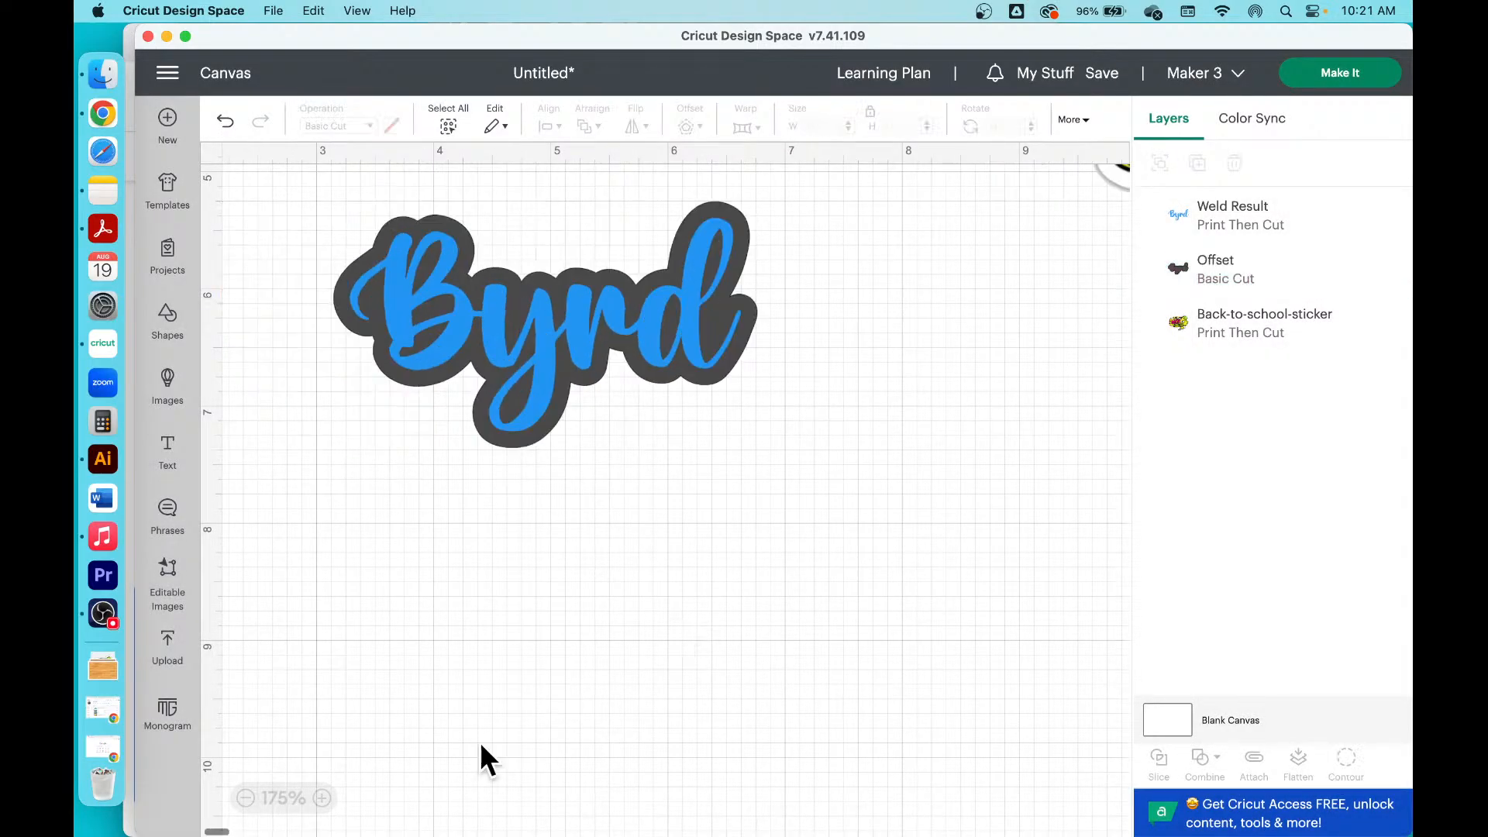
{"action": "left_click", "coordinate": [246, 798]}
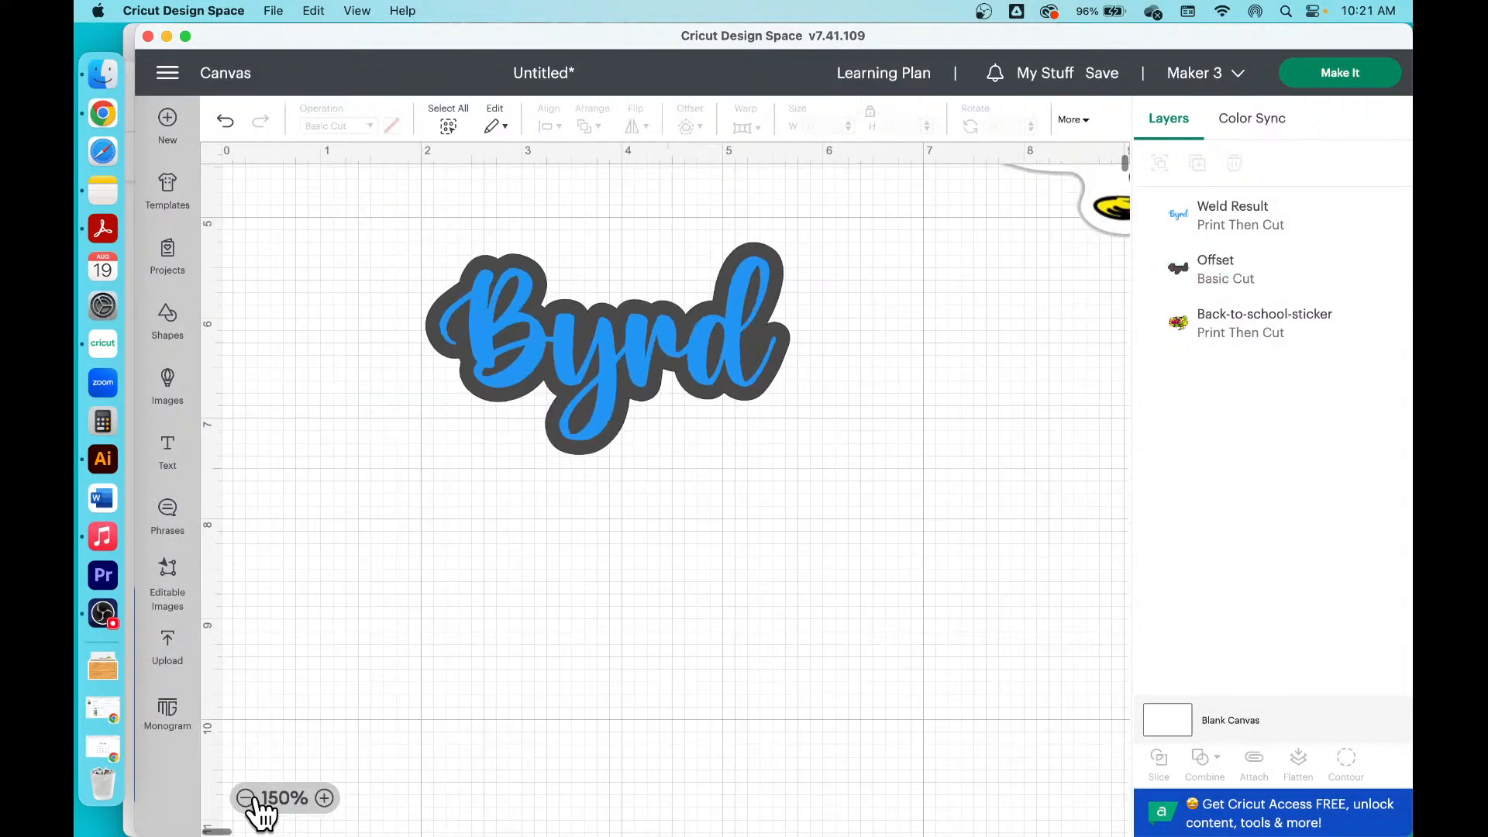
{"action": "left_click", "coordinate": [1268, 278]}
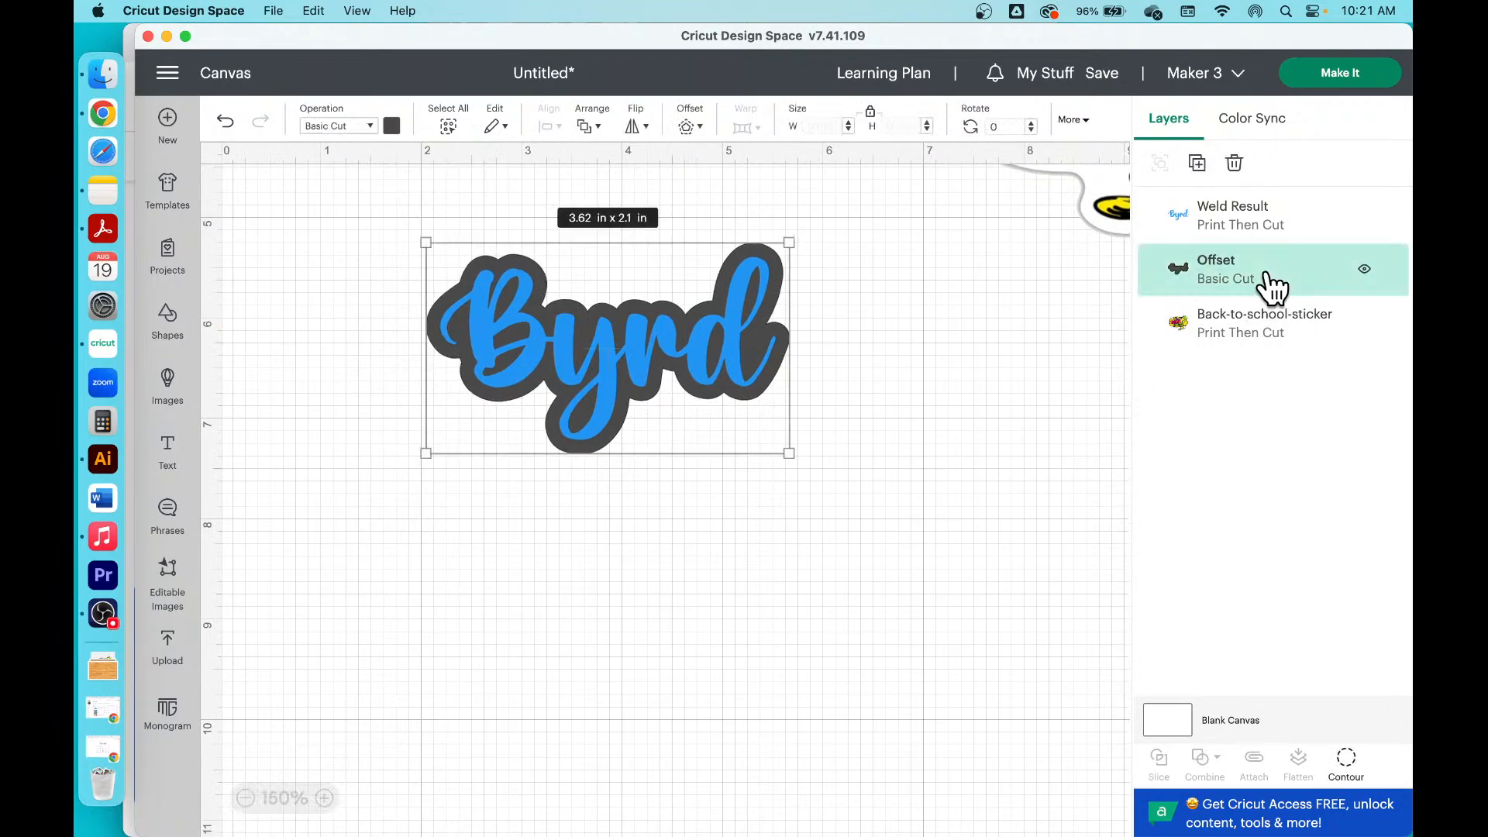
{"action": "left_click", "coordinate": [392, 127]}
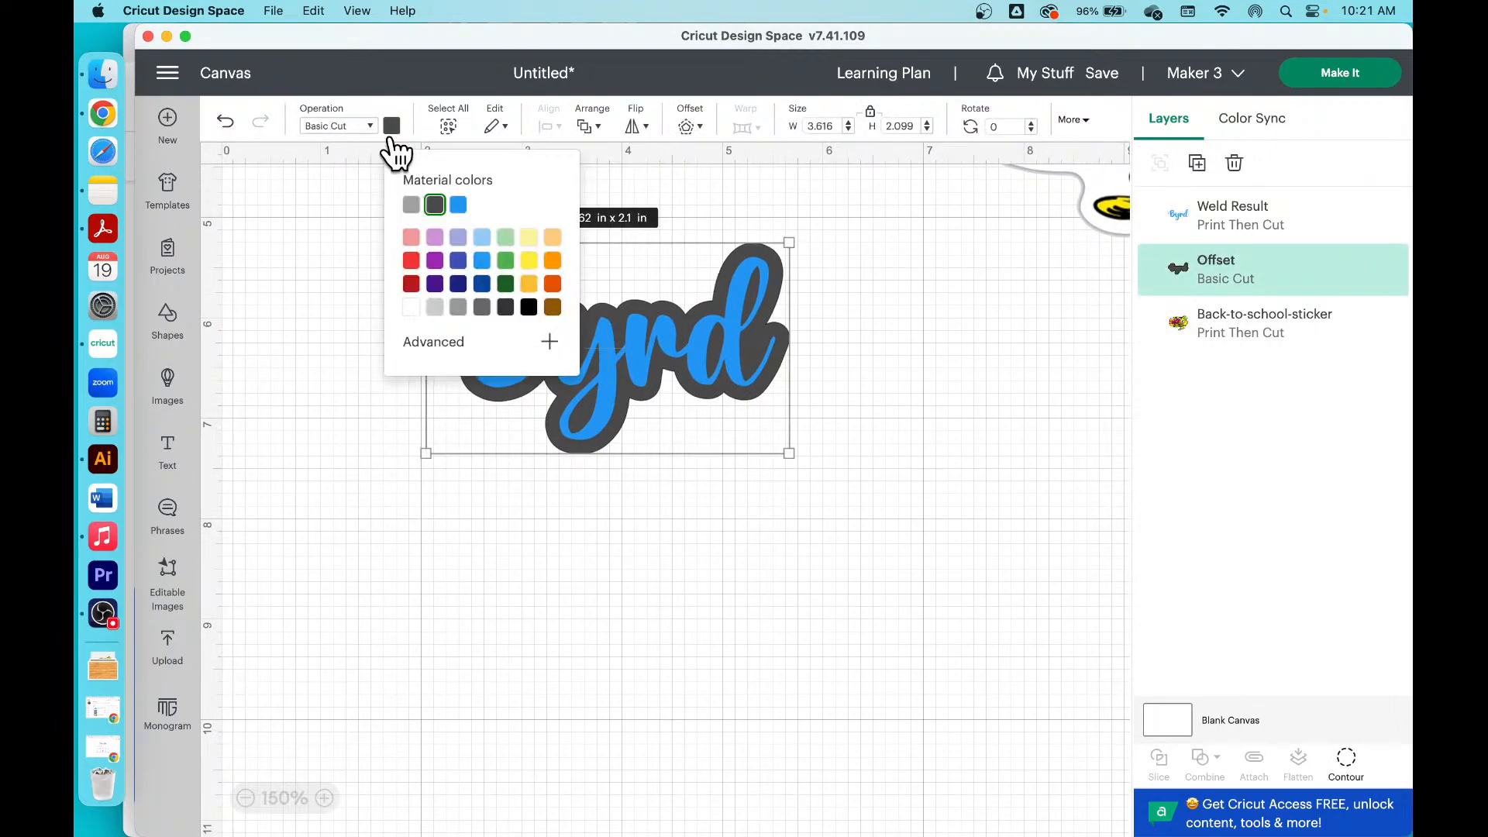
{"action": "left_click", "coordinate": [406, 305]}
{"action": "left_click", "coordinate": [635, 586]}
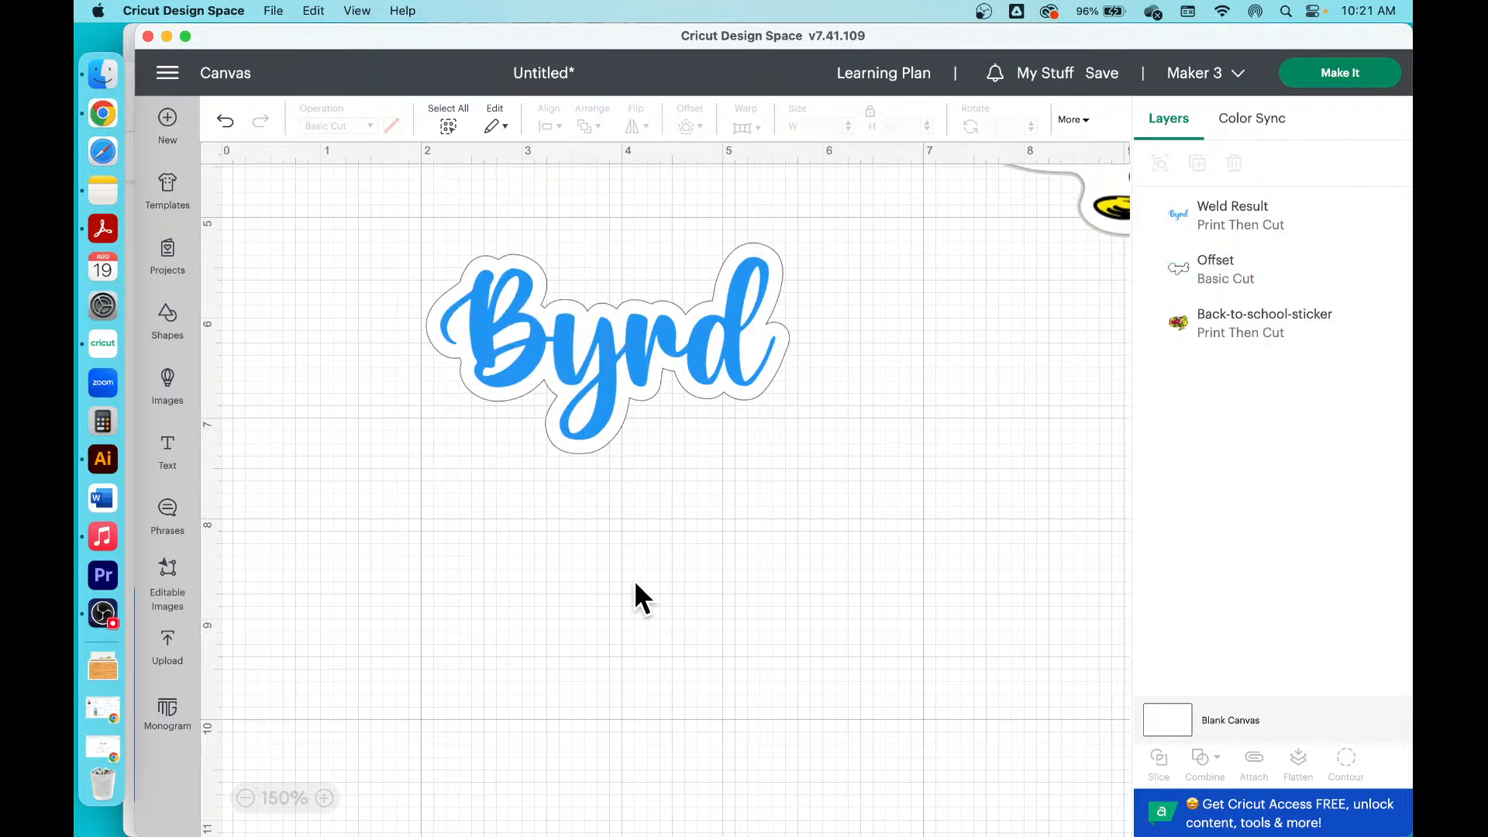
Step: Flatten the surname and its white offset into one Print Then Cut layer
{"action": "left_click_drag", "start_coordinate": [889, 505], "coordinate": [410, 226]}
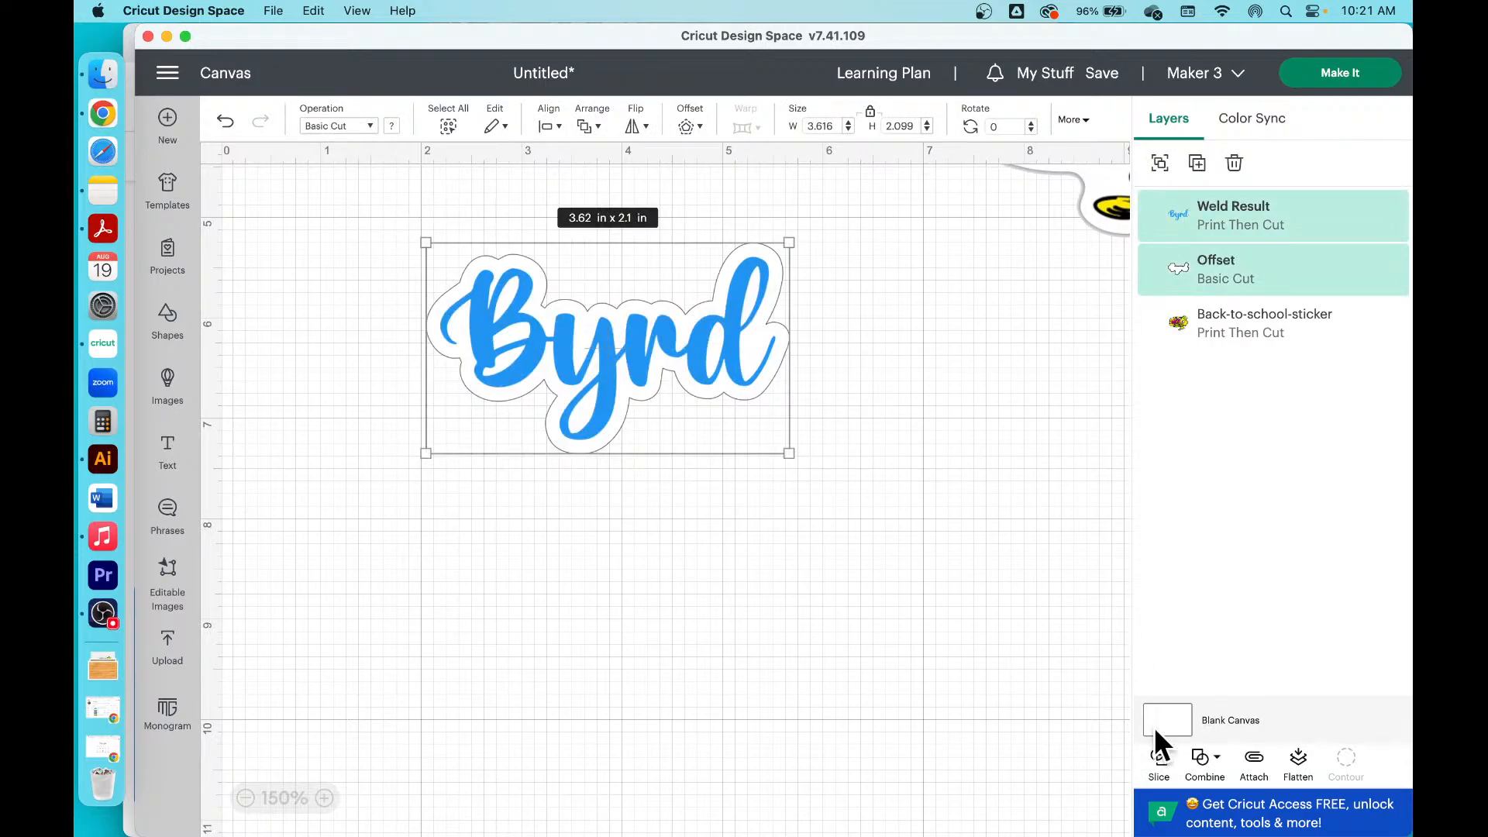
{"action": "left_click", "coordinate": [1298, 763]}
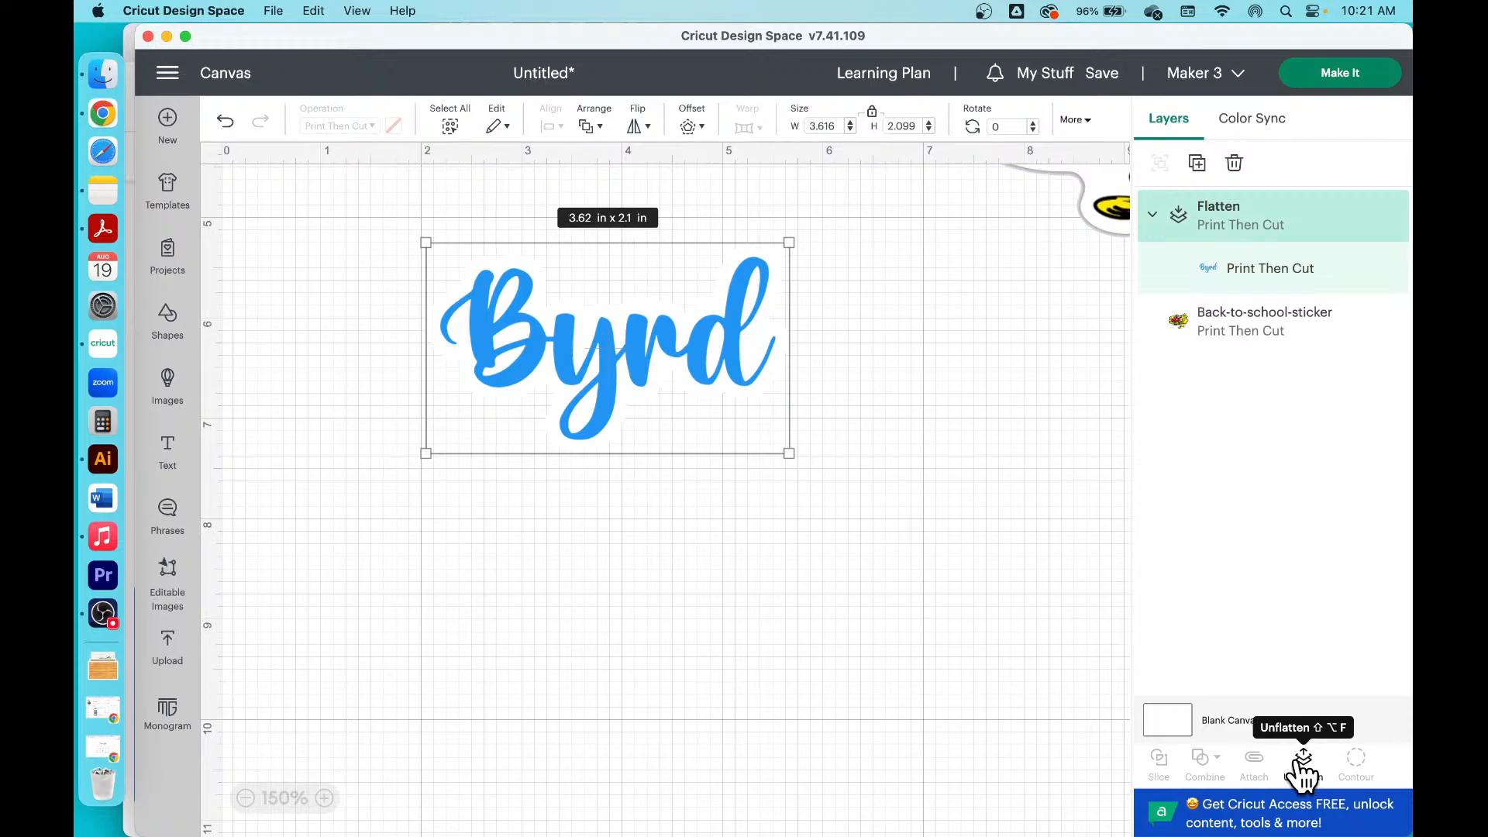
{"action": "left_click", "coordinate": [282, 533]}
Step: Cycle through the canvas grid display options until the gridlines are hidden
{"action": "left_click", "coordinate": [213, 159]}
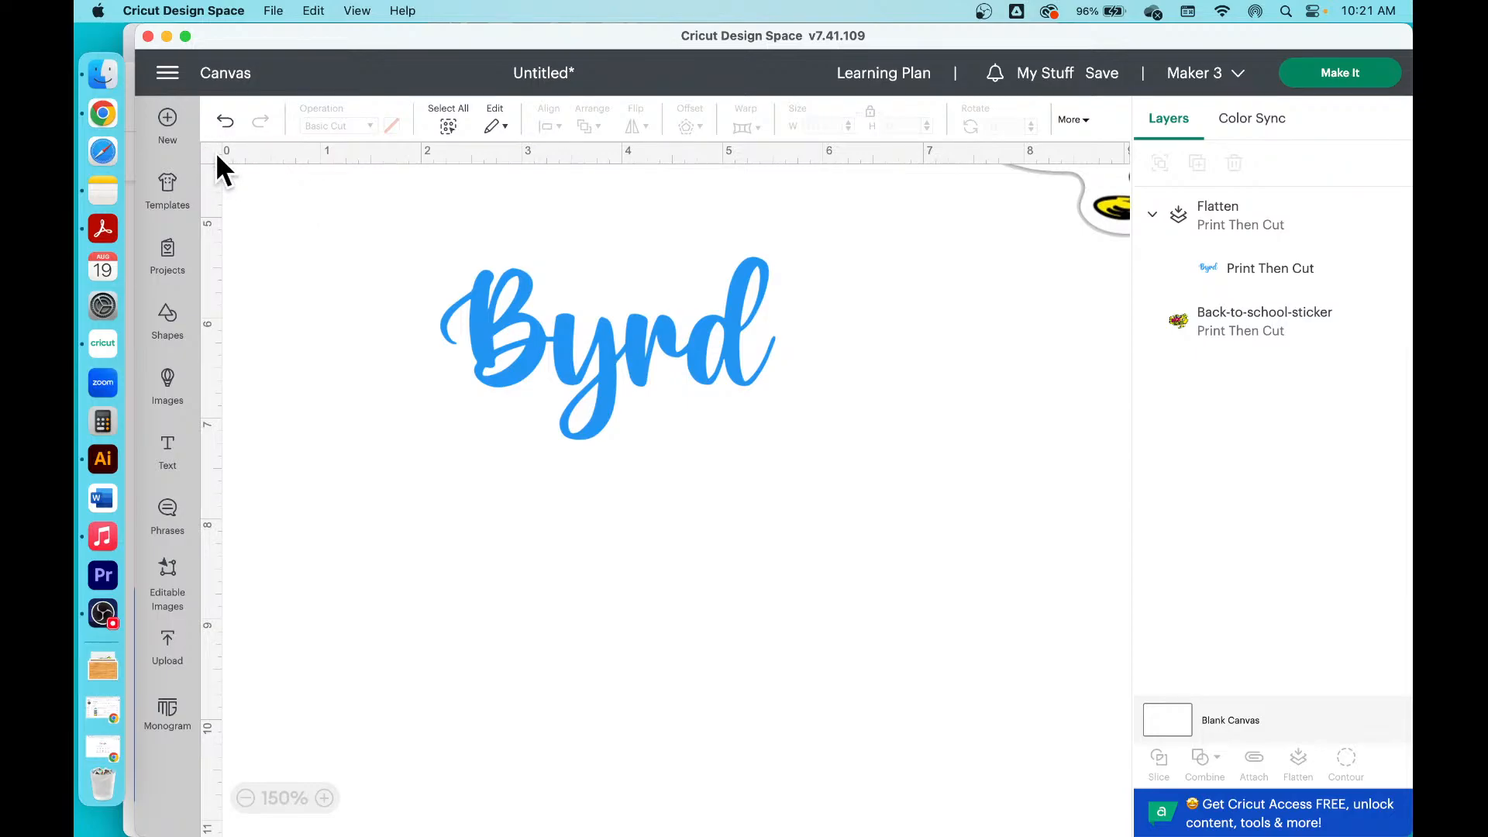
{"action": "left_click", "coordinate": [217, 158]}
{"action": "left_click", "coordinate": [216, 158]}
{"action": "left_click", "coordinate": [217, 157]}
Step: Set the blank canvas color to yellow and replace it with dark orange to reveal the sticker's white border
{"action": "left_click", "coordinate": [1225, 719]}
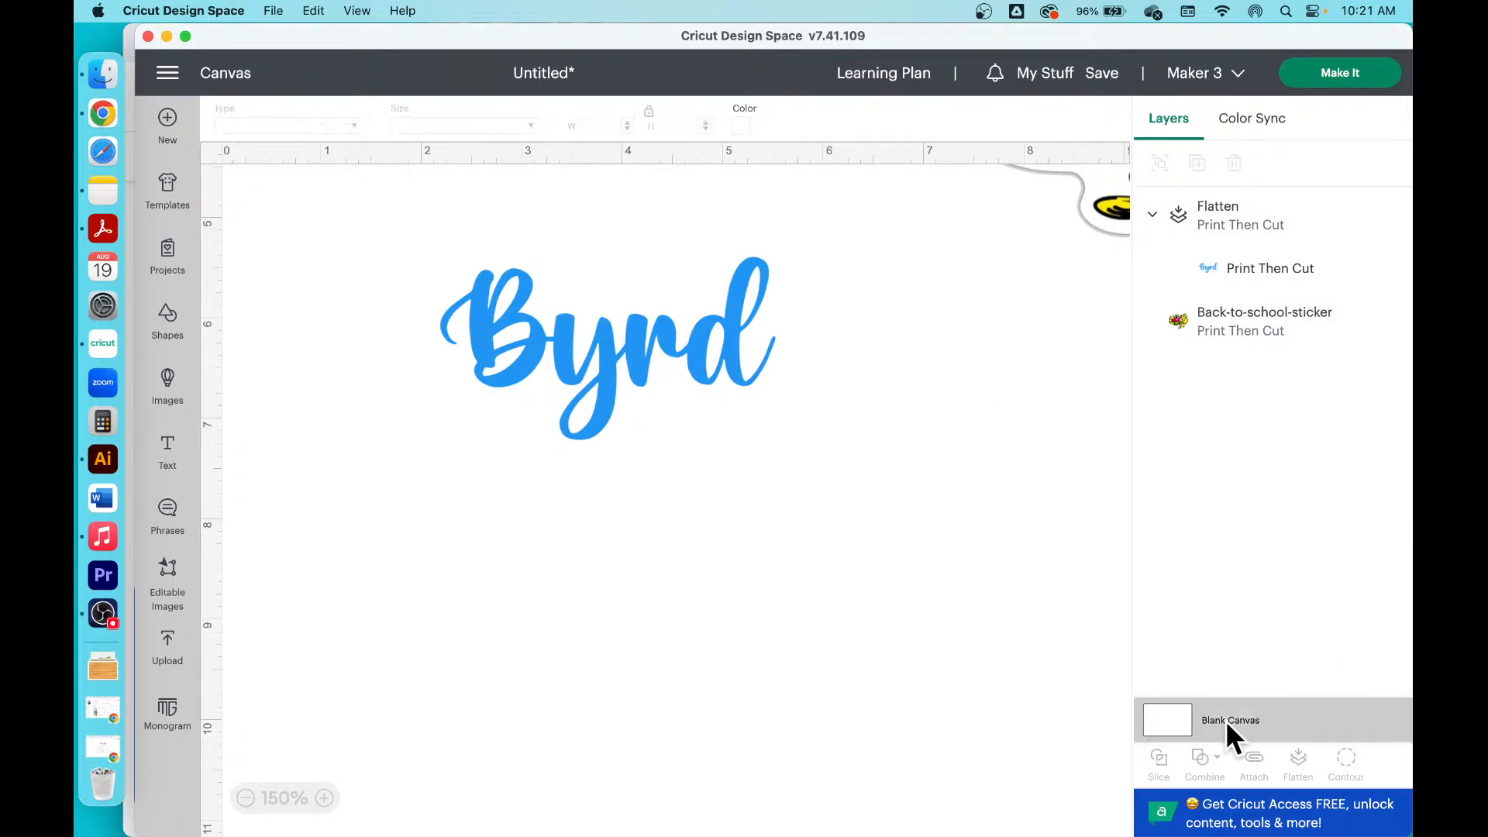
{"action": "left_click", "coordinate": [741, 128]}
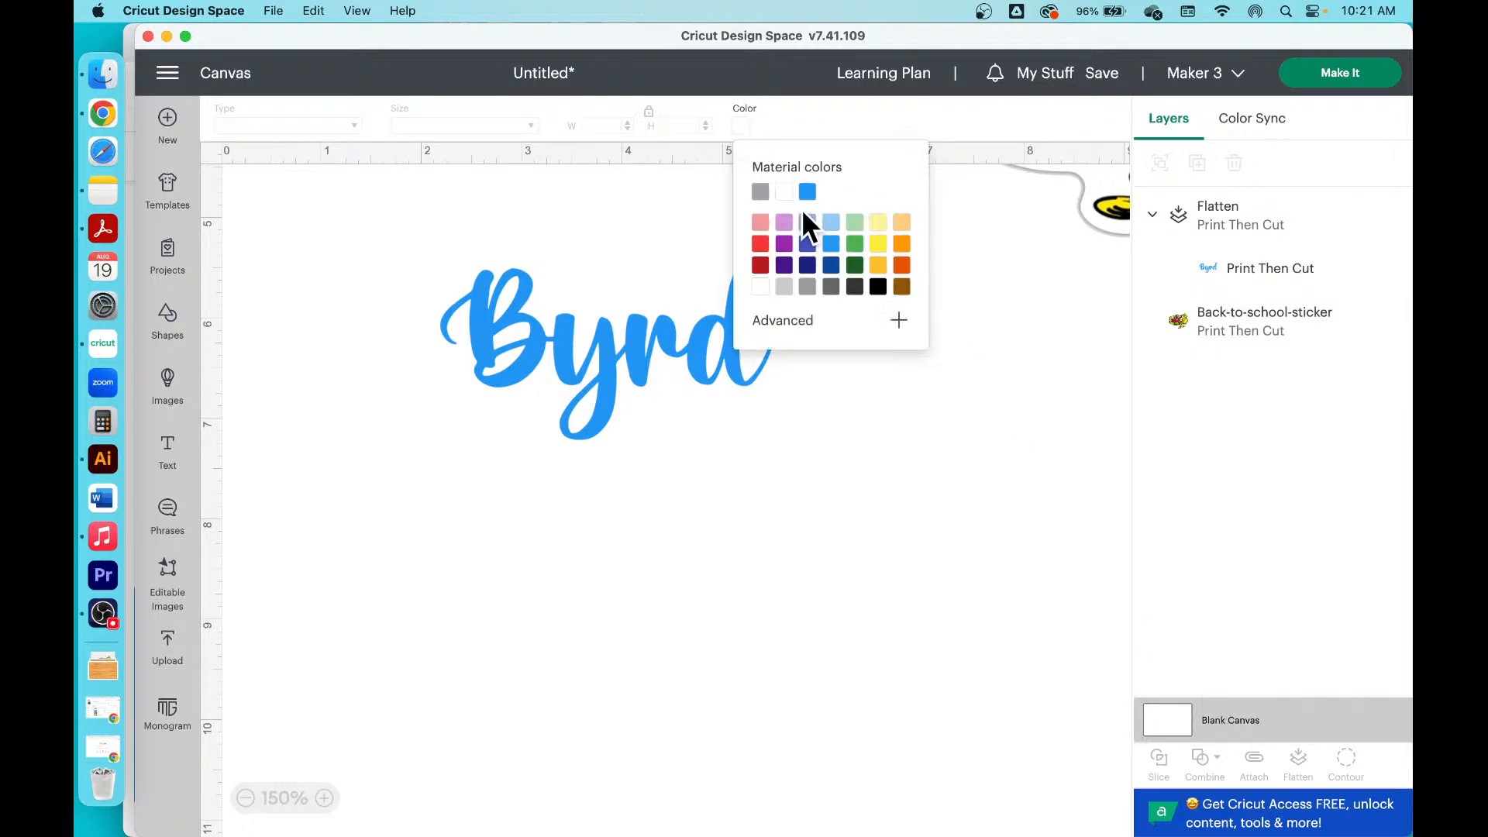
{"action": "left_click", "coordinate": [878, 243]}
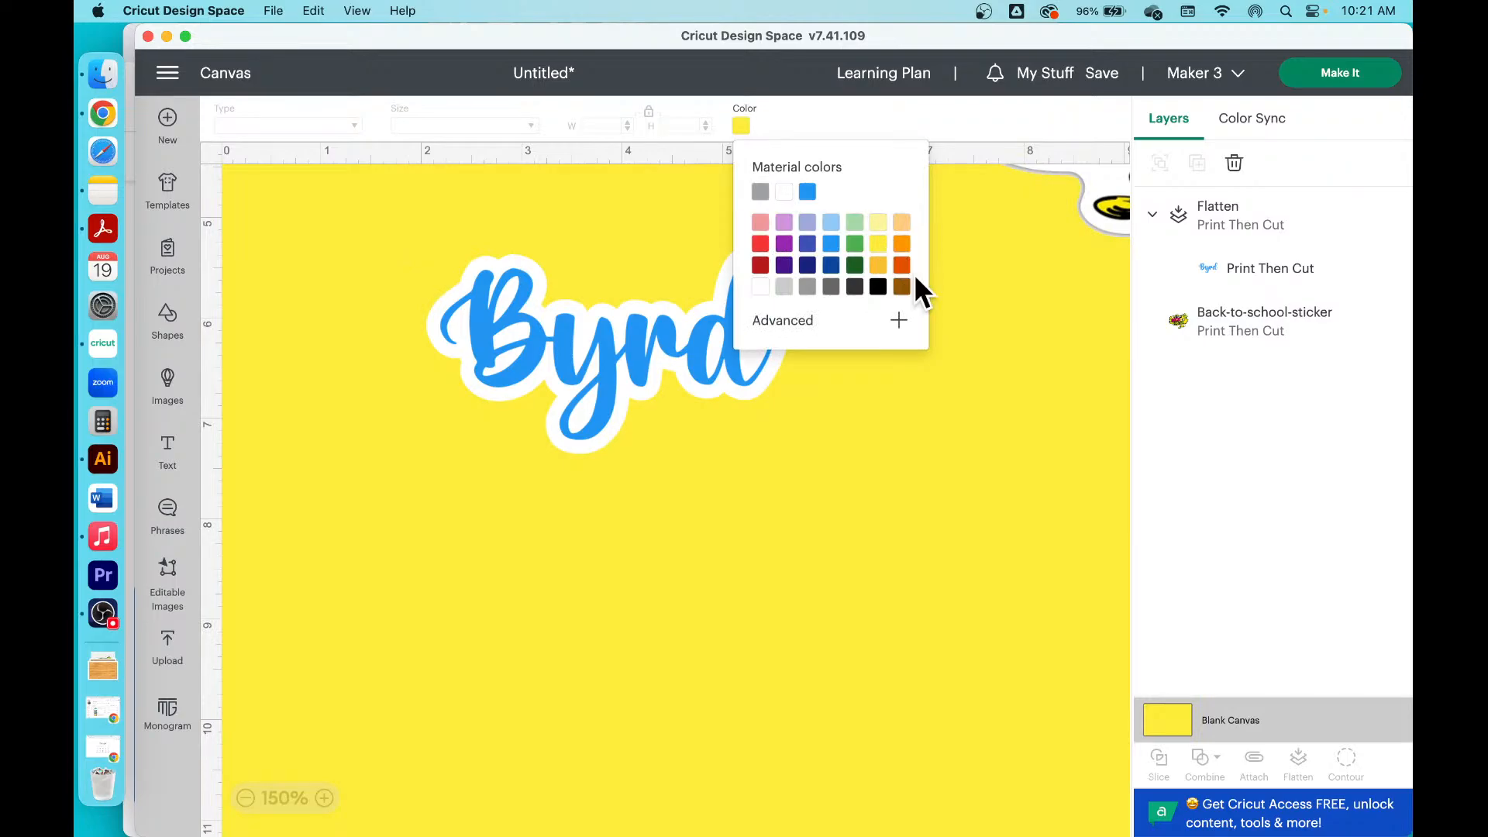
{"action": "left_click", "coordinate": [902, 266]}
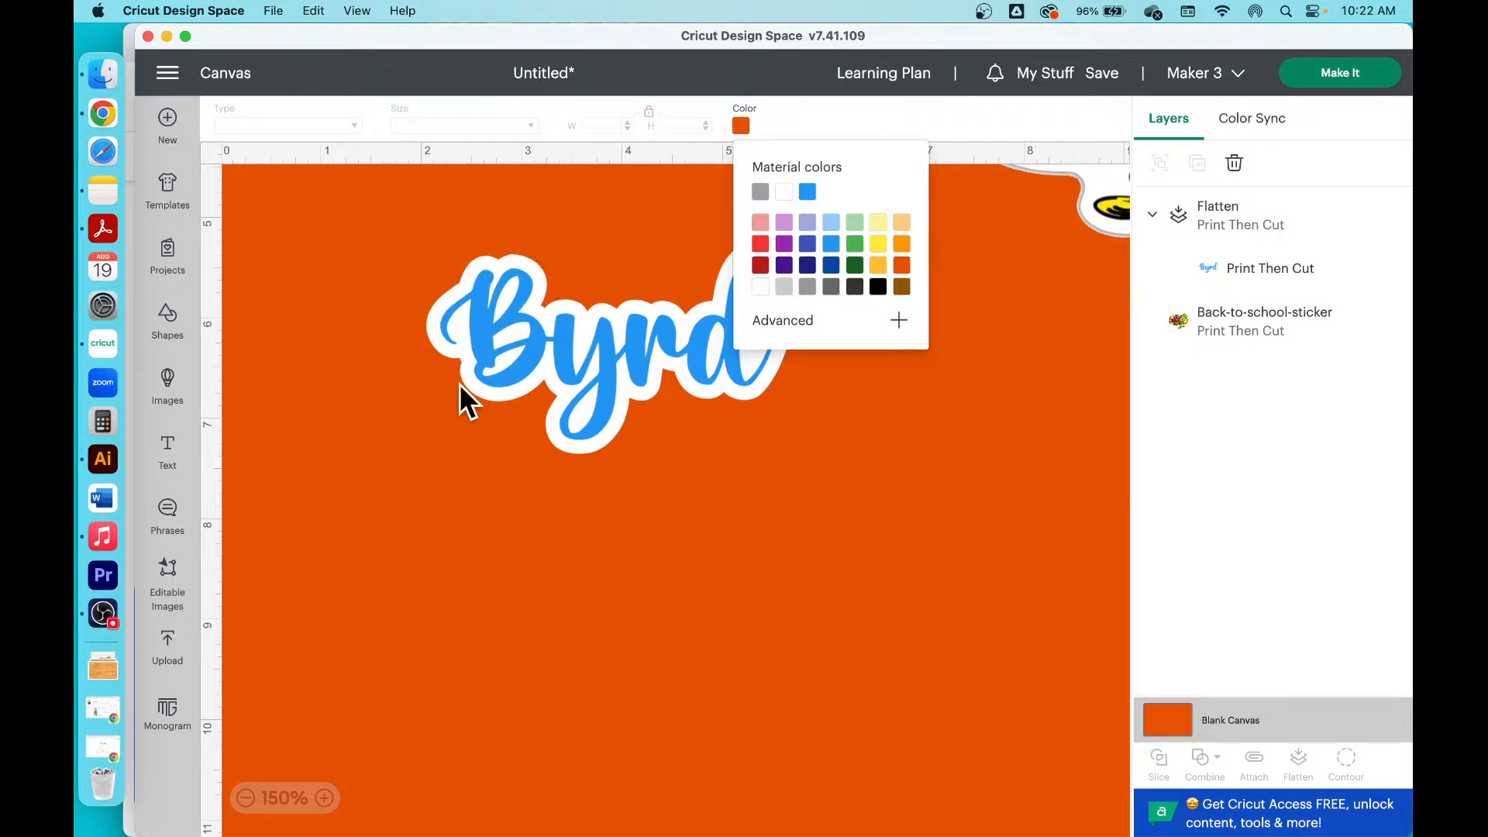
{"action": "left_click", "coordinate": [1024, 462]}
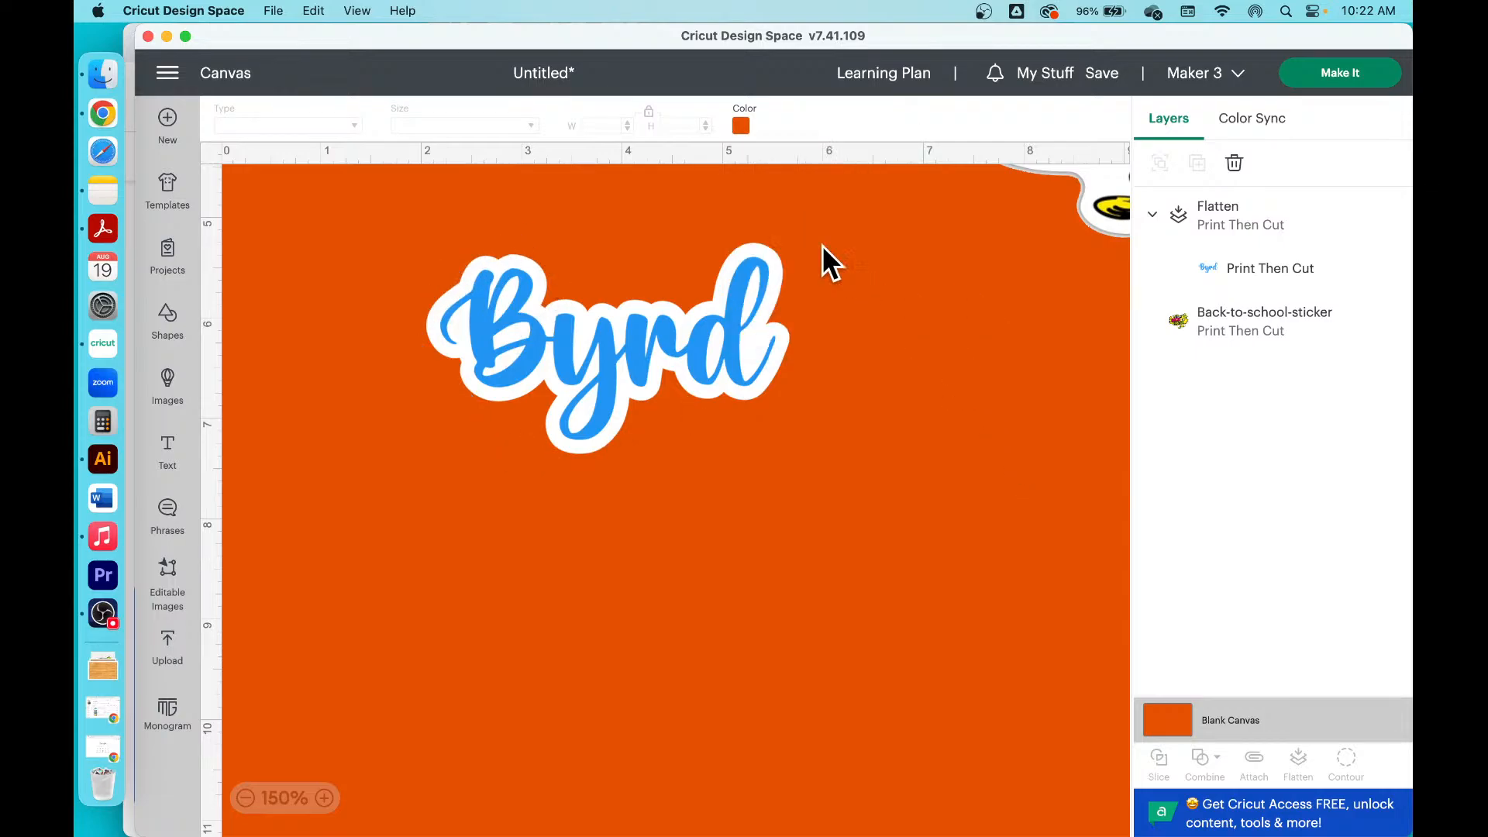
Step: Reset the blank canvas color to white and turn the gridlines back on
{"action": "left_click", "coordinate": [741, 125]}
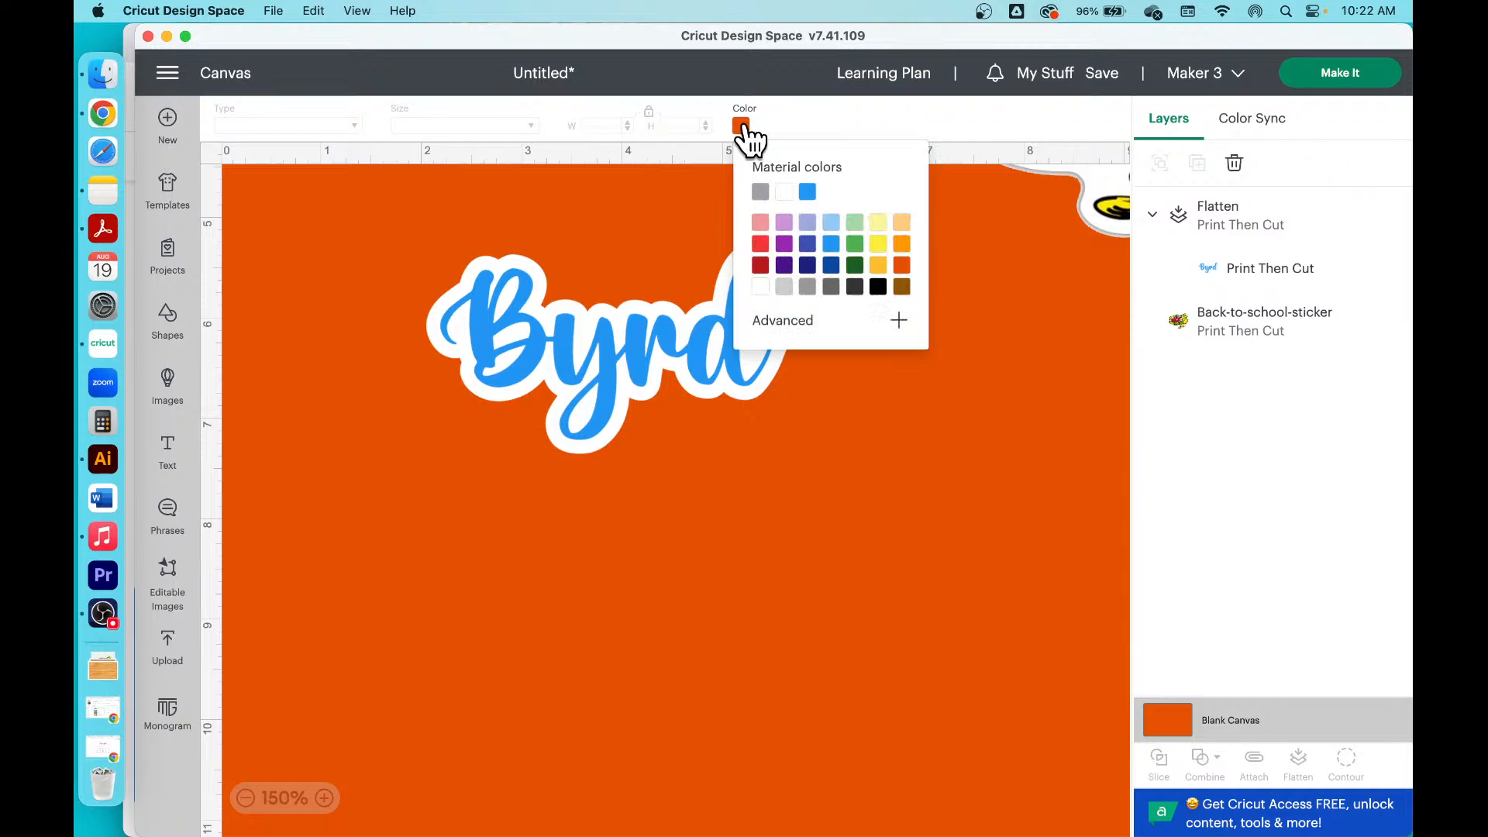
{"action": "left_click", "coordinate": [785, 193]}
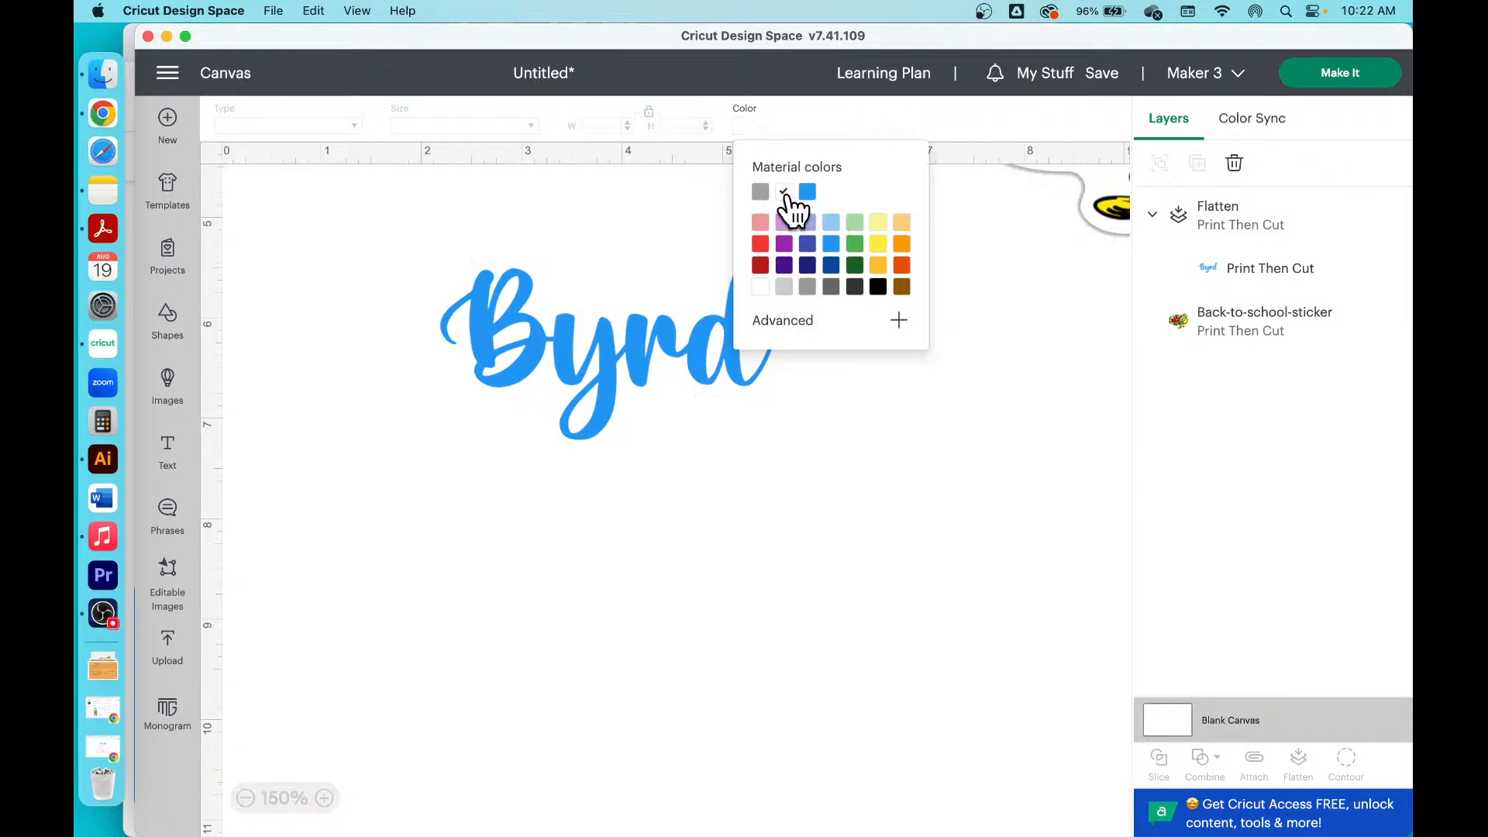
{"action": "left_click", "coordinate": [814, 570]}
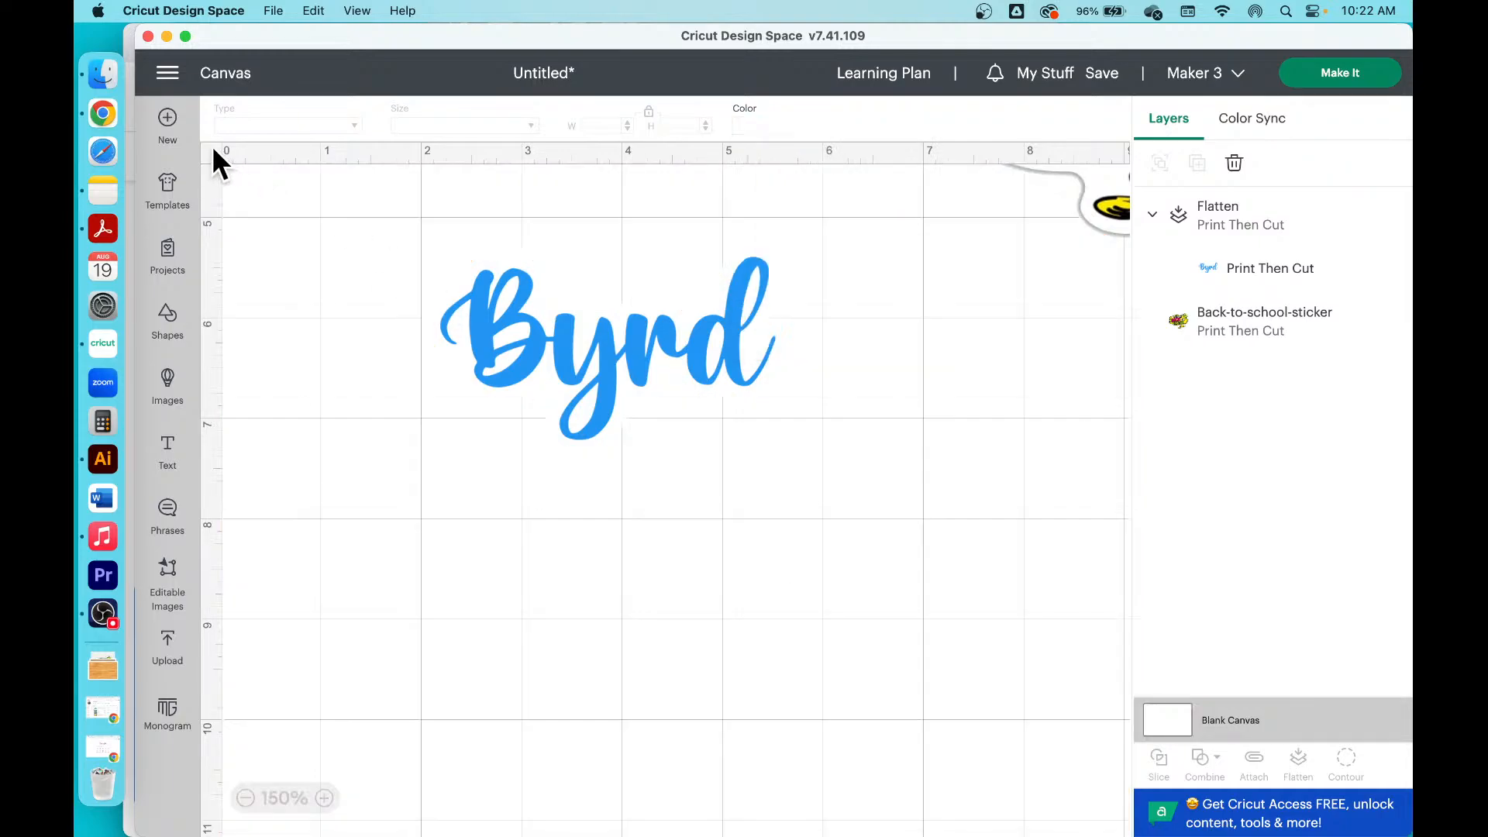
{"action": "left_click", "coordinate": [556, 380]}
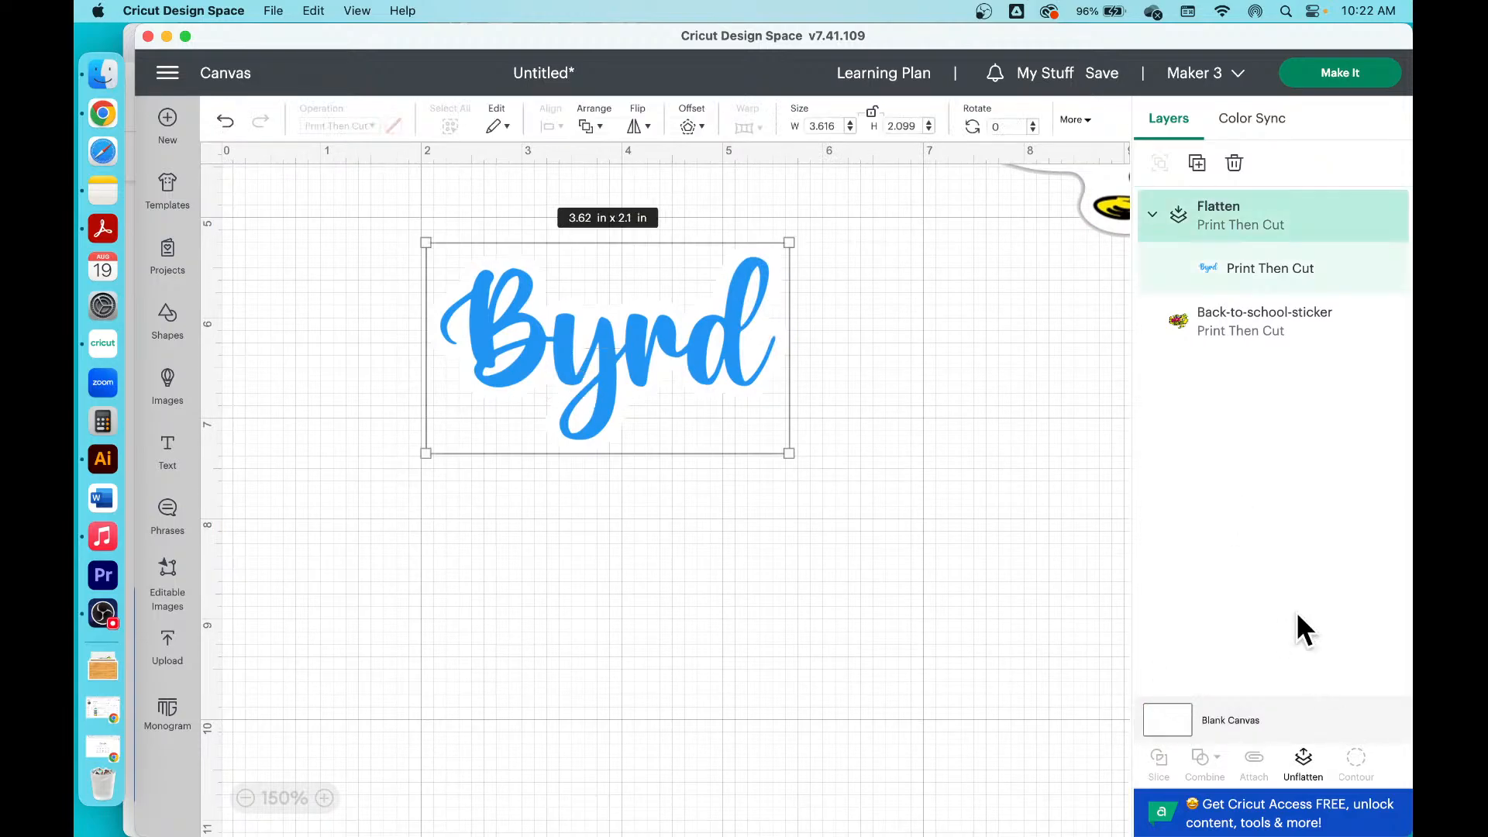
{"action": "left_click", "coordinate": [914, 493]}
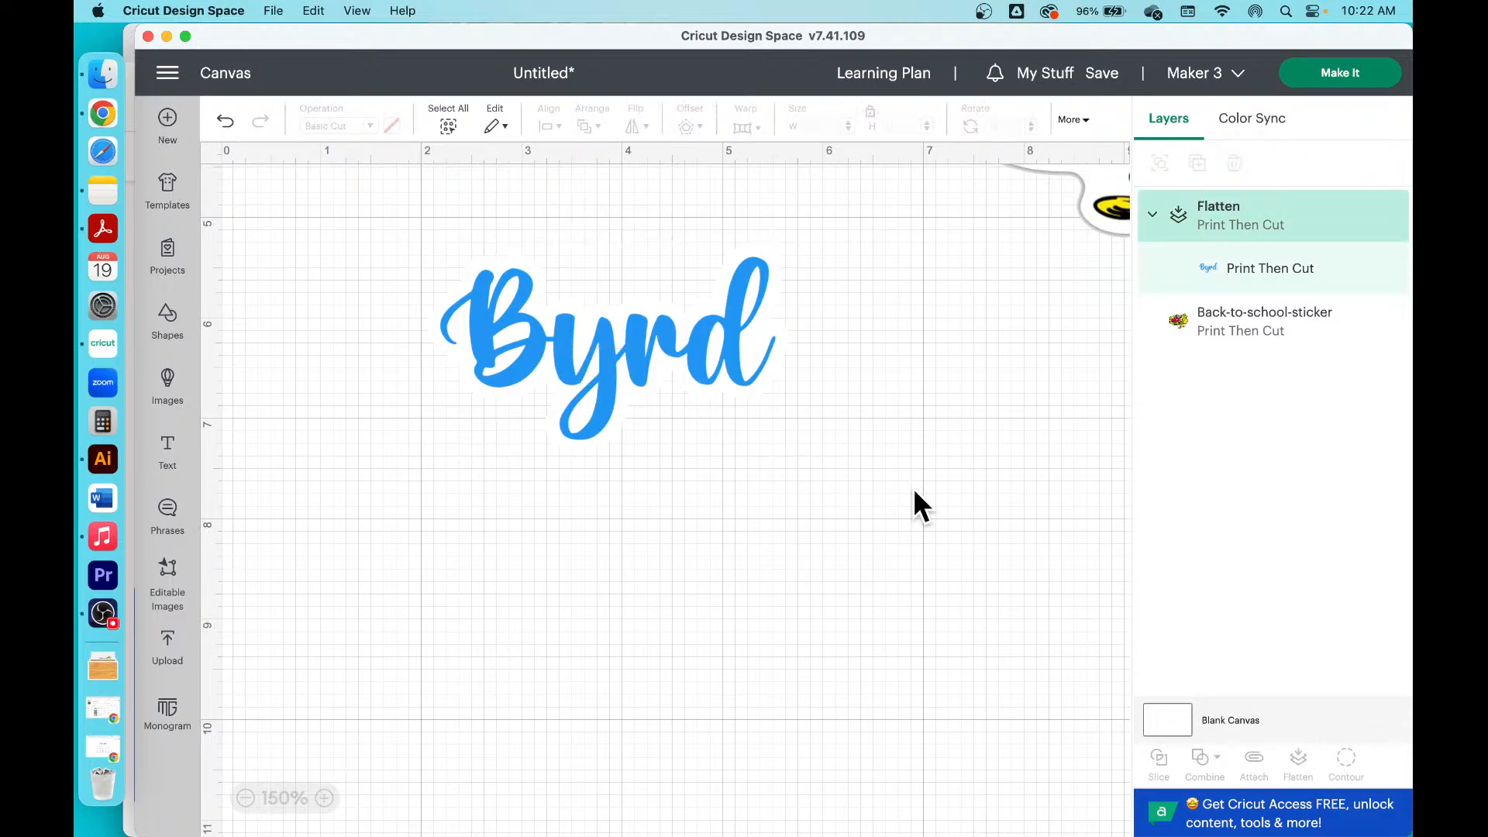
Step: Unflatten the surname and its white offset, and open the print type choices for the surname layer
{"action": "left_click", "coordinate": [1181, 214]}
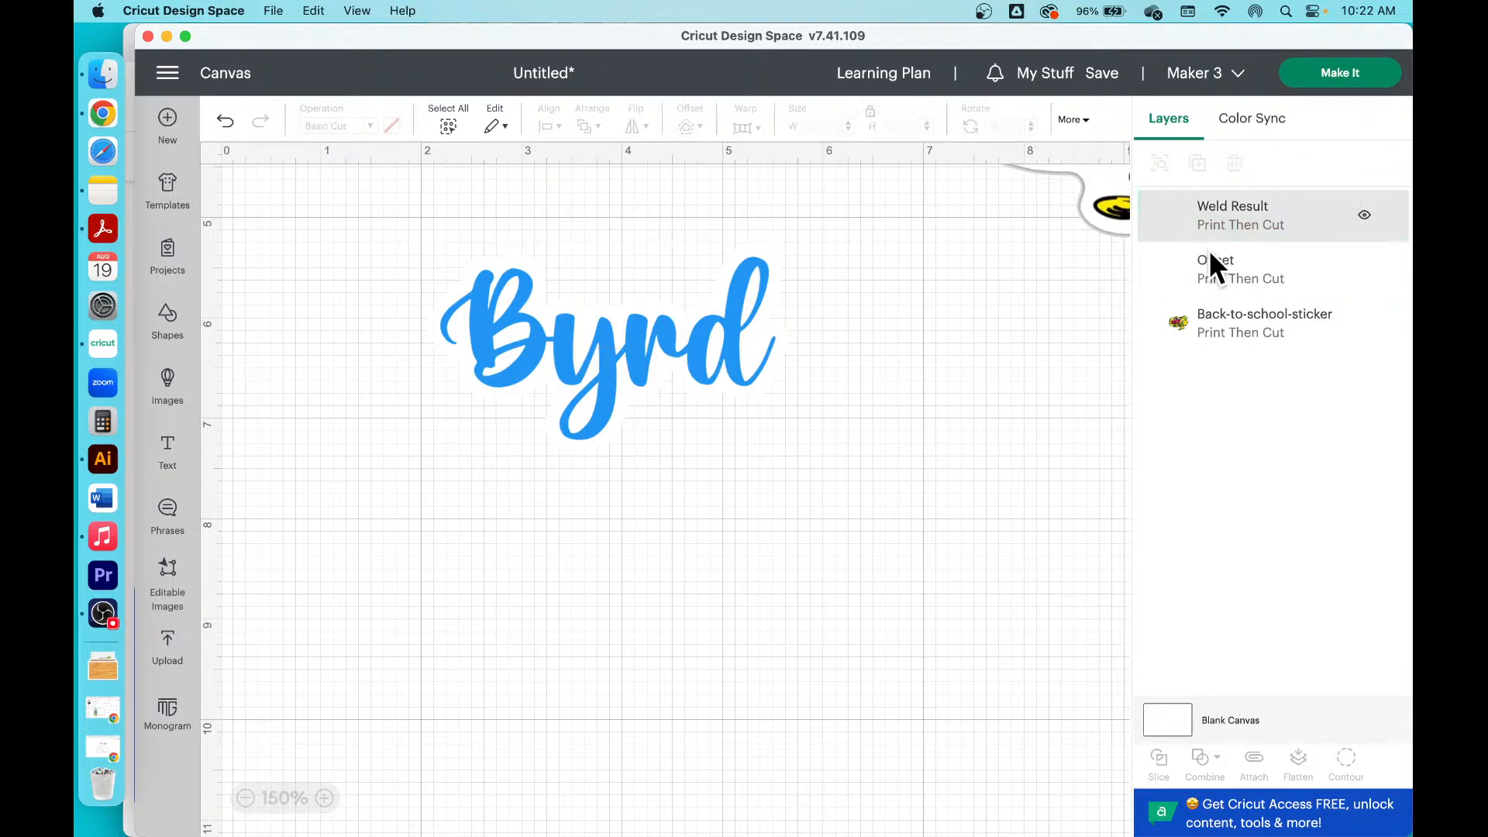
{"action": "left_click", "coordinate": [898, 422]}
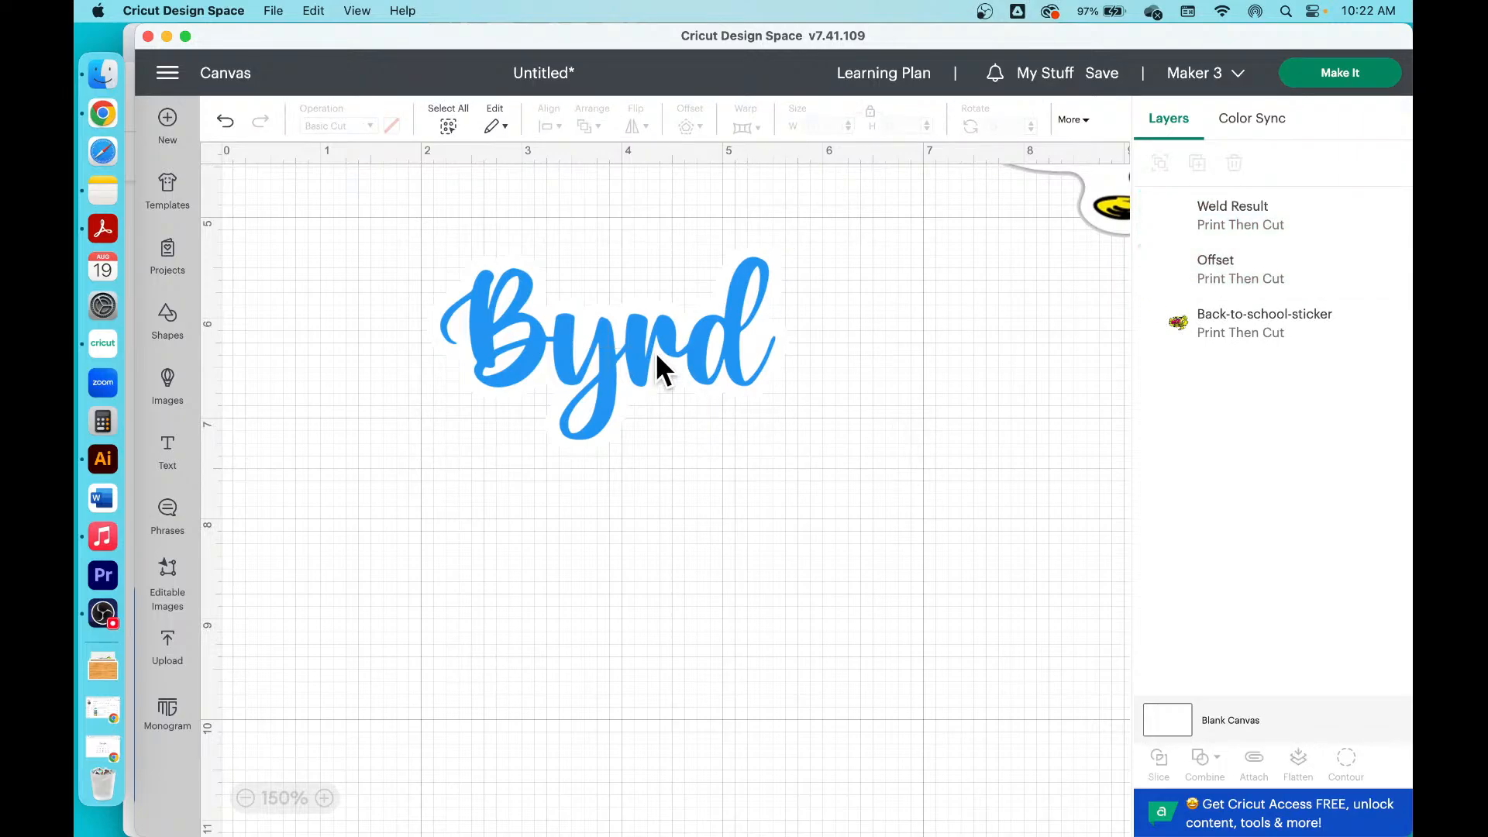
{"action": "left_click", "coordinate": [1234, 224]}
{"action": "left_click", "coordinate": [394, 126]}
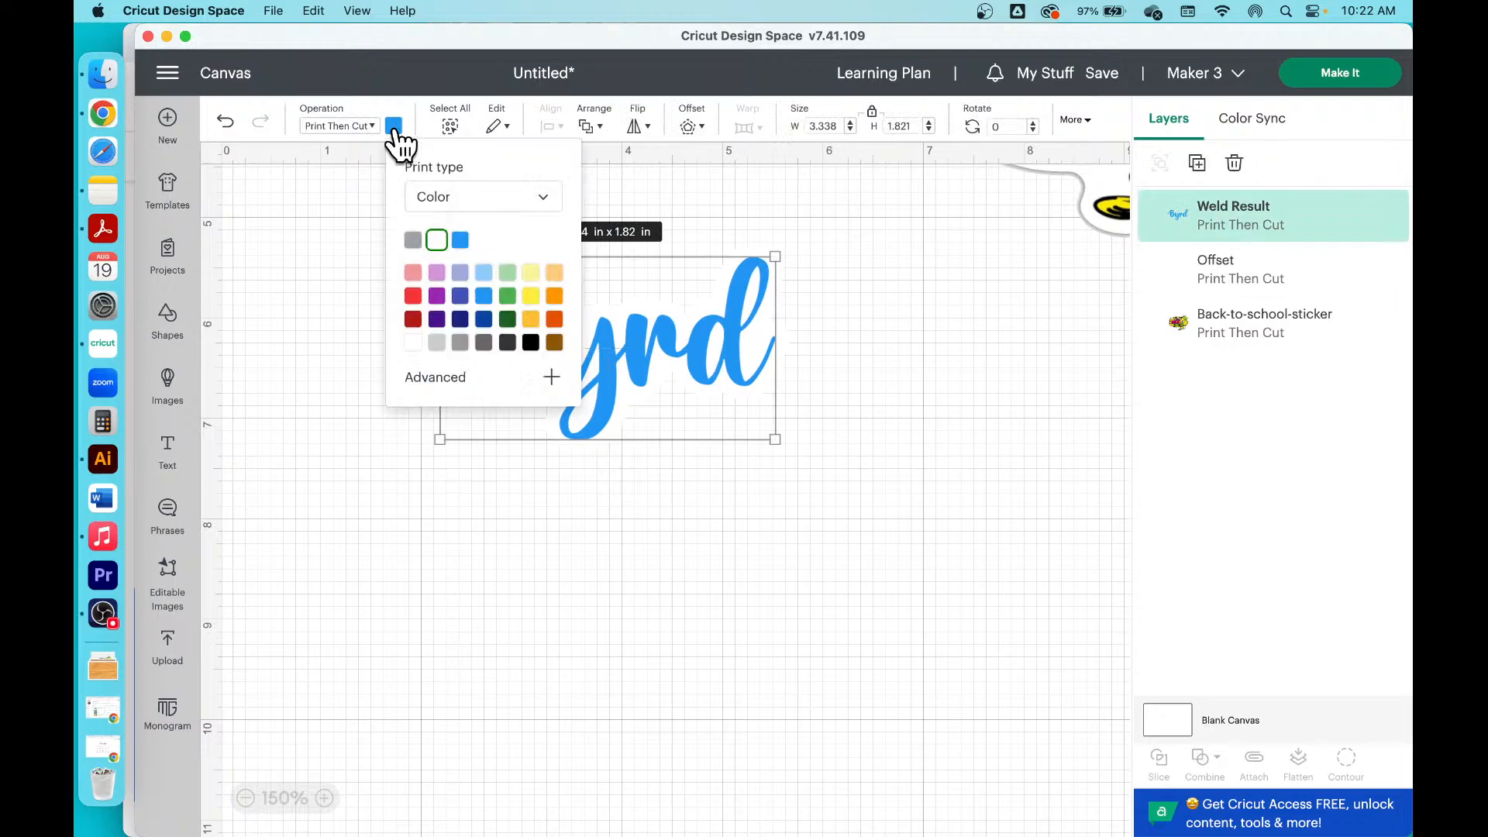
{"action": "left_click", "coordinate": [457, 197]}
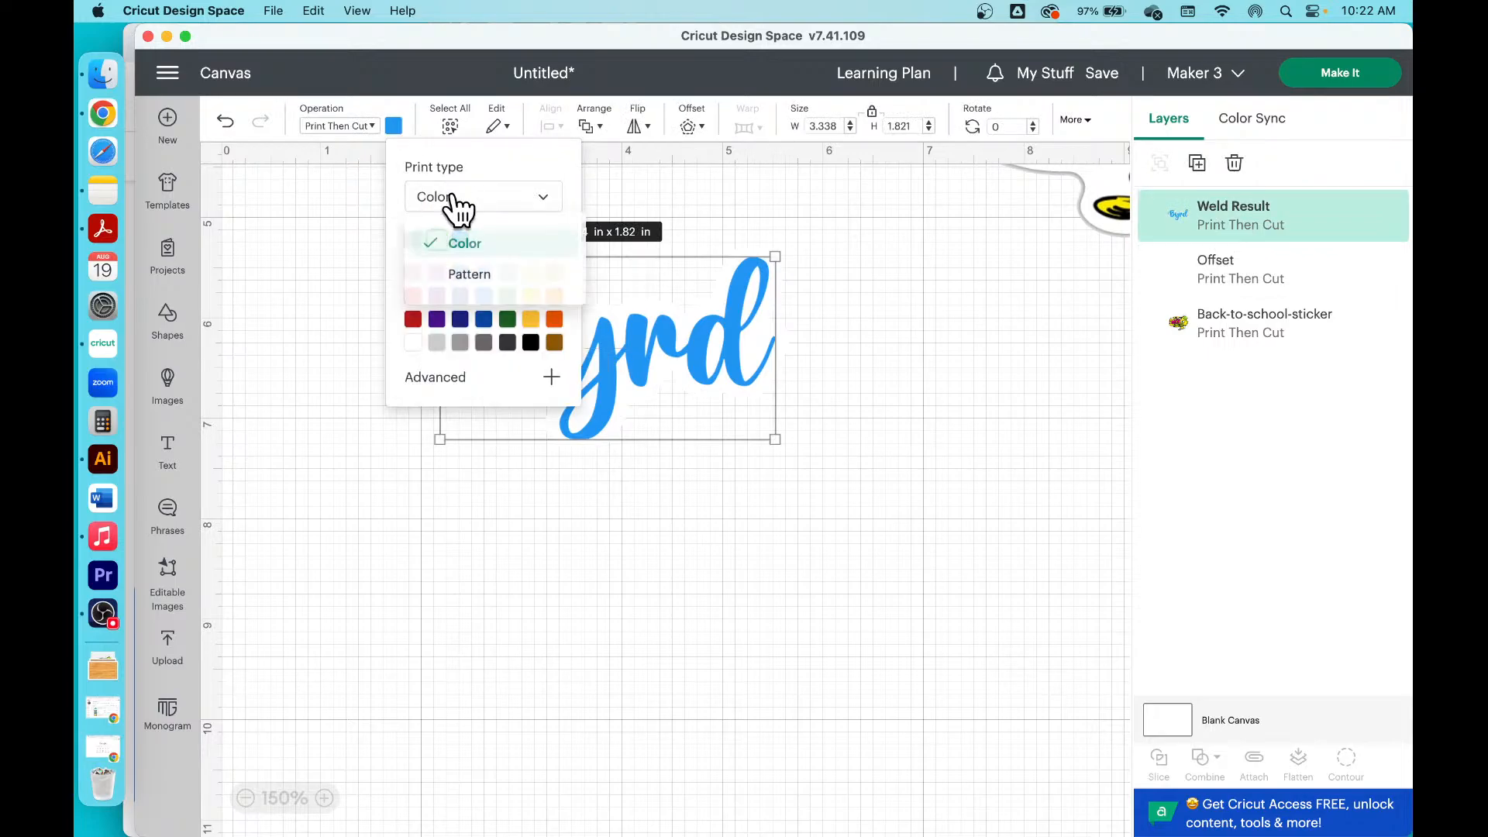
Step: Change the surname layer's operation to Basic Cut and set its material color to blue
{"action": "left_click", "coordinate": [364, 130]}
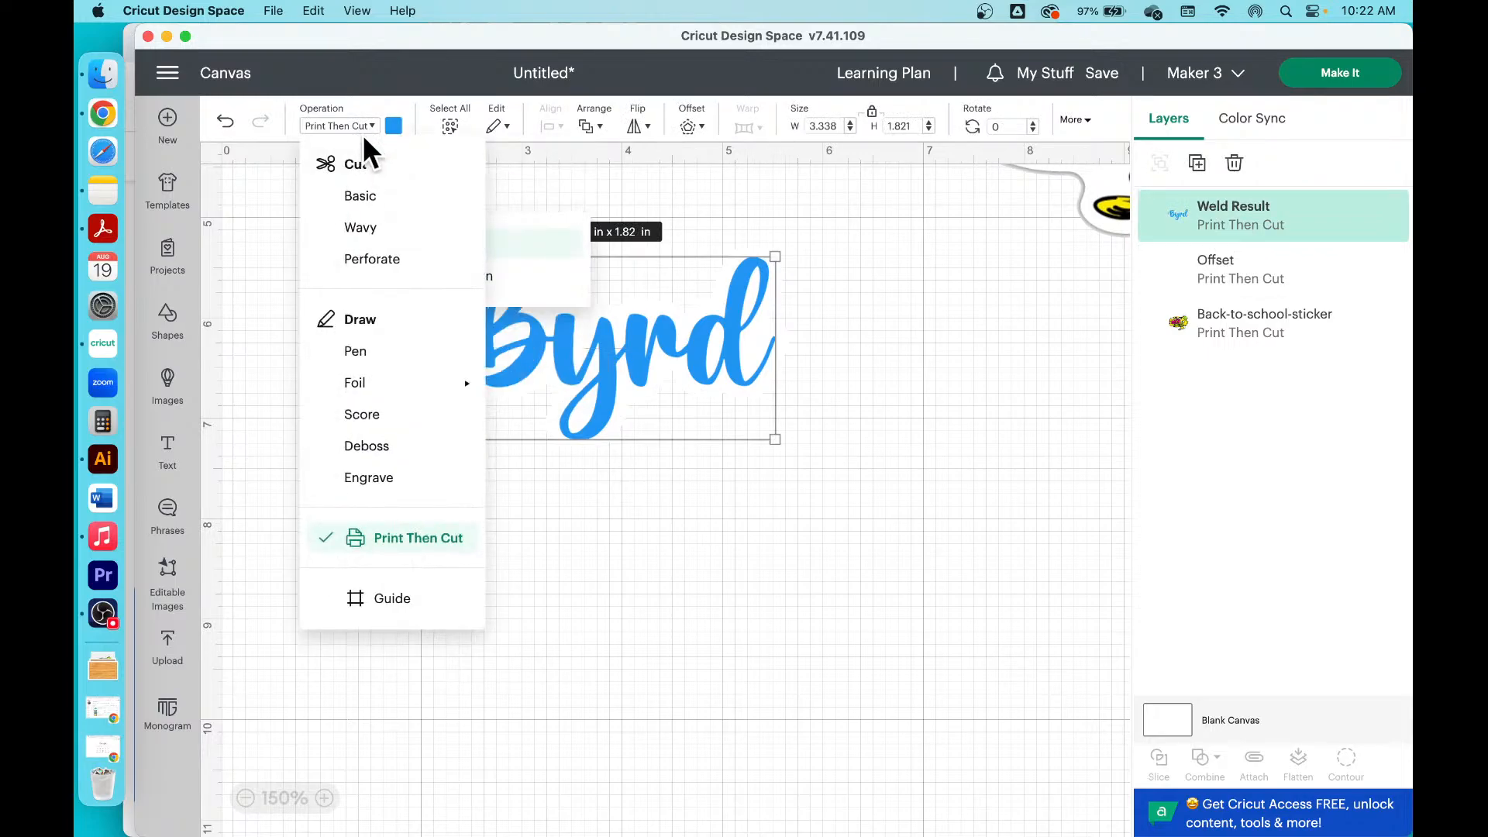
{"action": "left_click", "coordinate": [366, 200]}
{"action": "left_click", "coordinate": [769, 575]}
{"action": "left_click", "coordinate": [579, 387]}
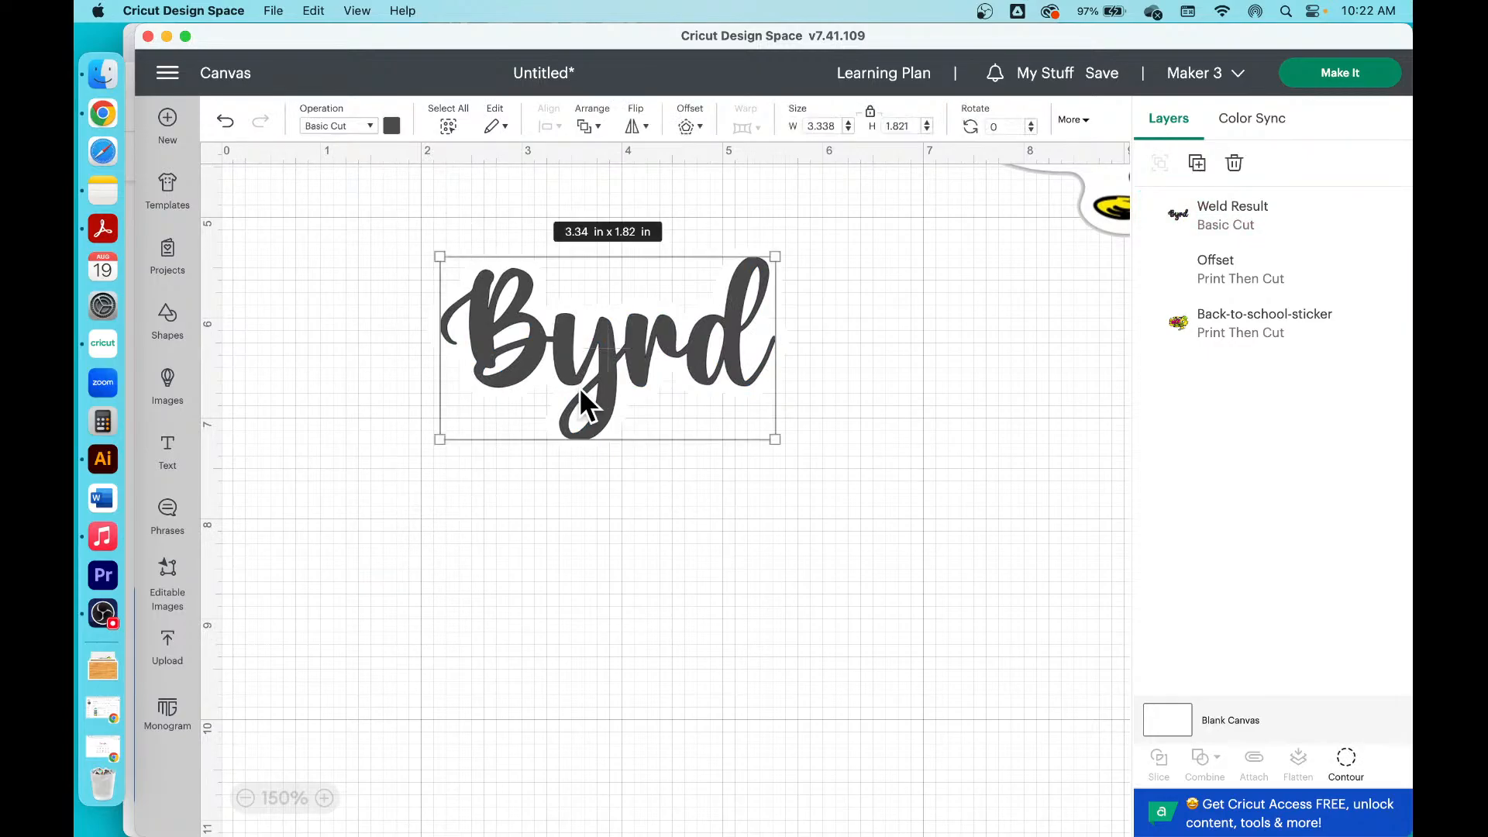
{"action": "left_click", "coordinate": [391, 128]}
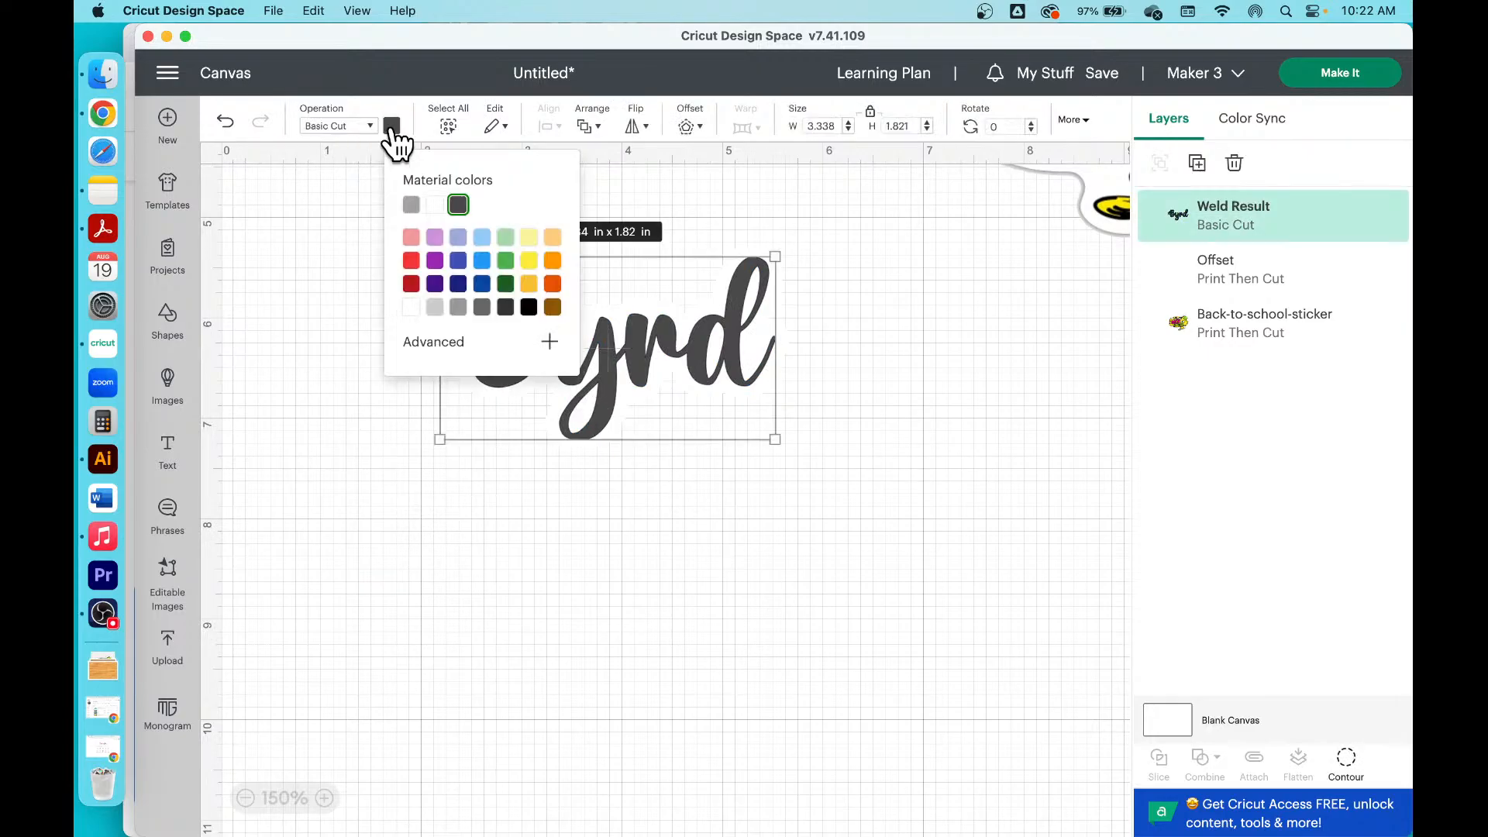
{"action": "left_click", "coordinate": [873, 699]}
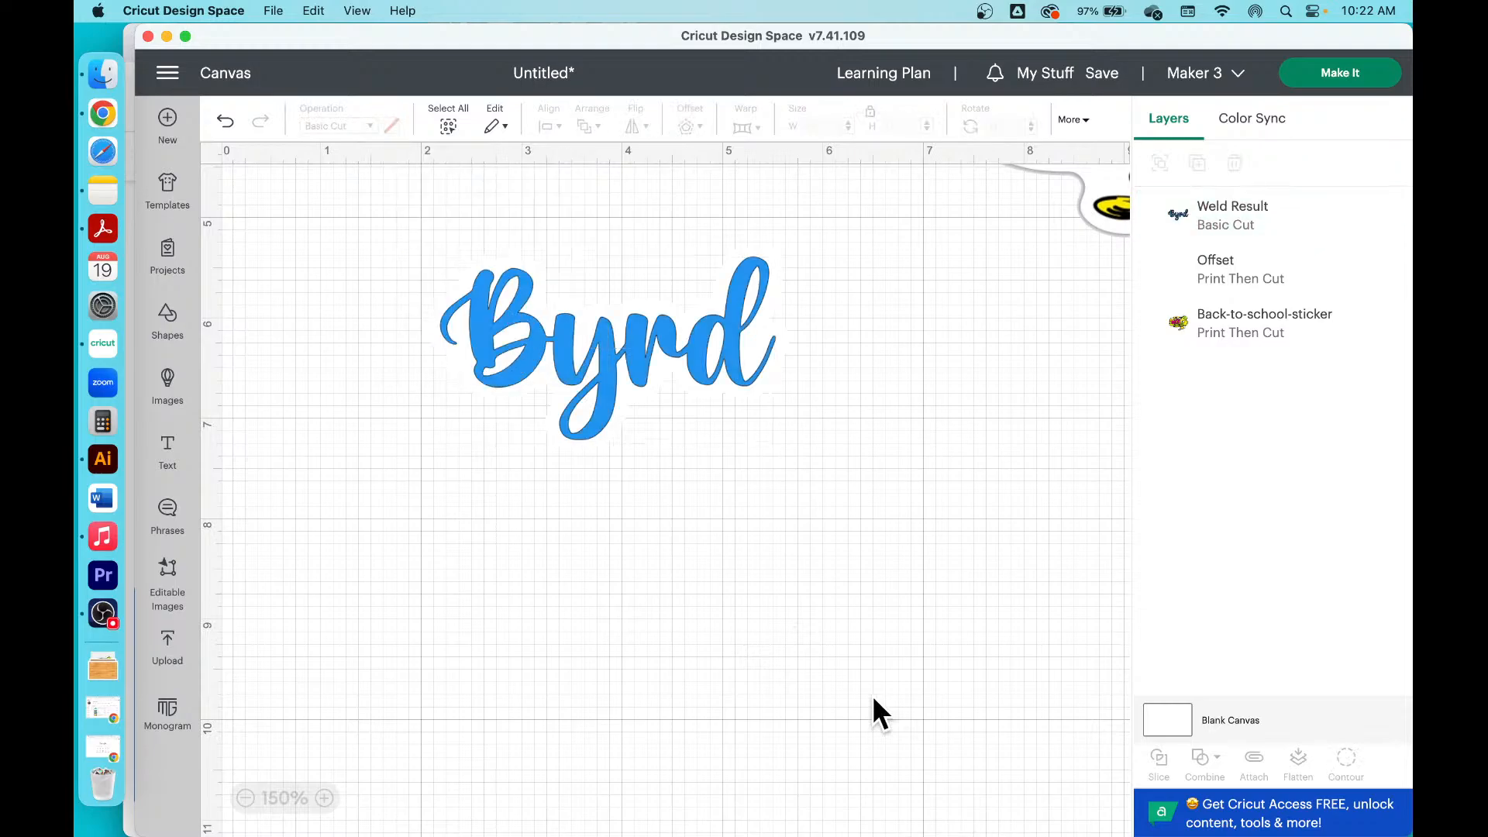
Step: Flatten the Basic Cut surname together with its white offset
{"action": "left_click_drag", "start_coordinate": [837, 531], "coordinate": [387, 174]}
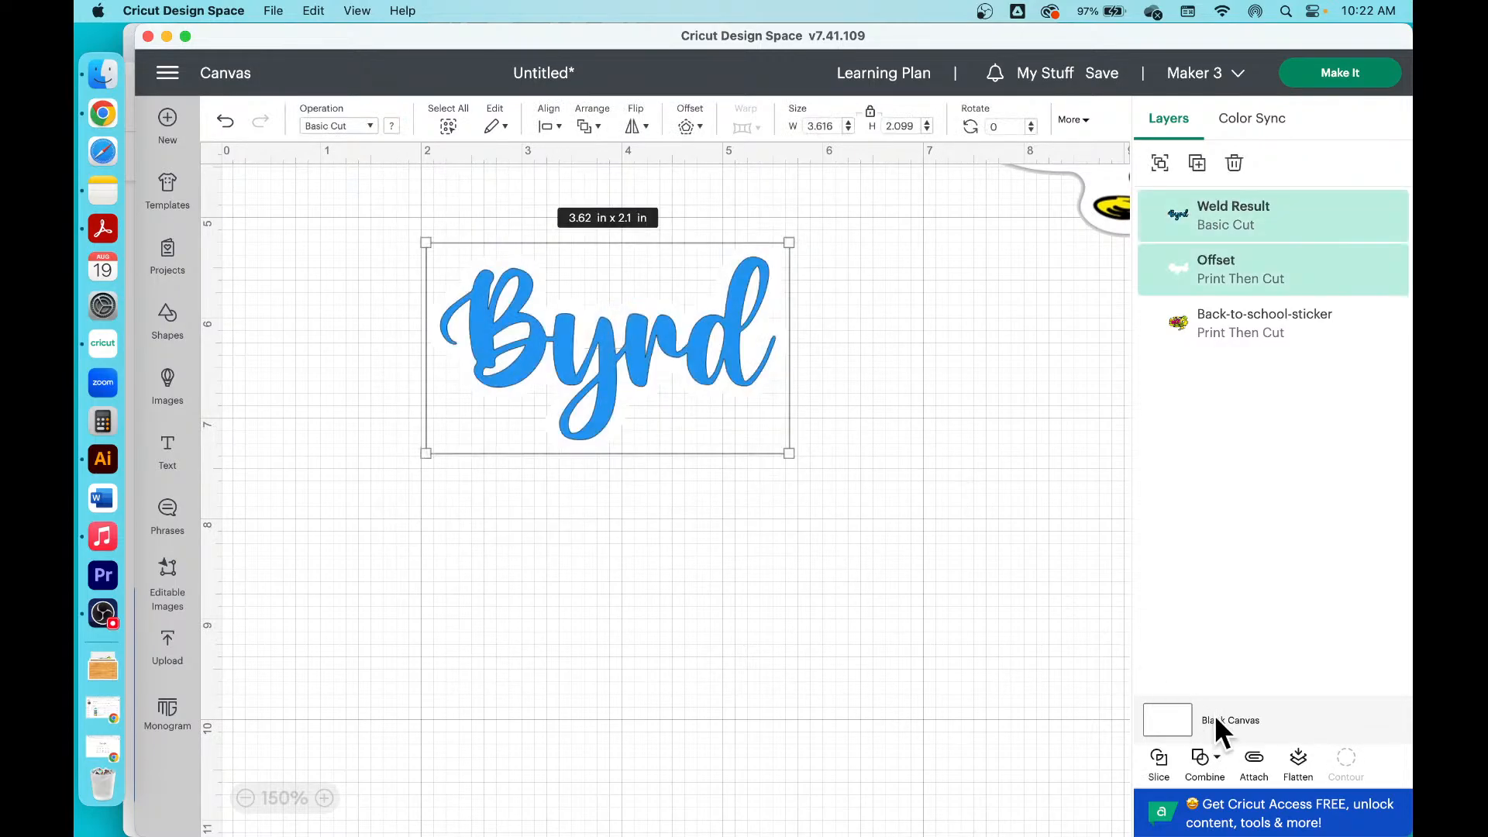
{"action": "left_click", "coordinate": [1299, 759]}
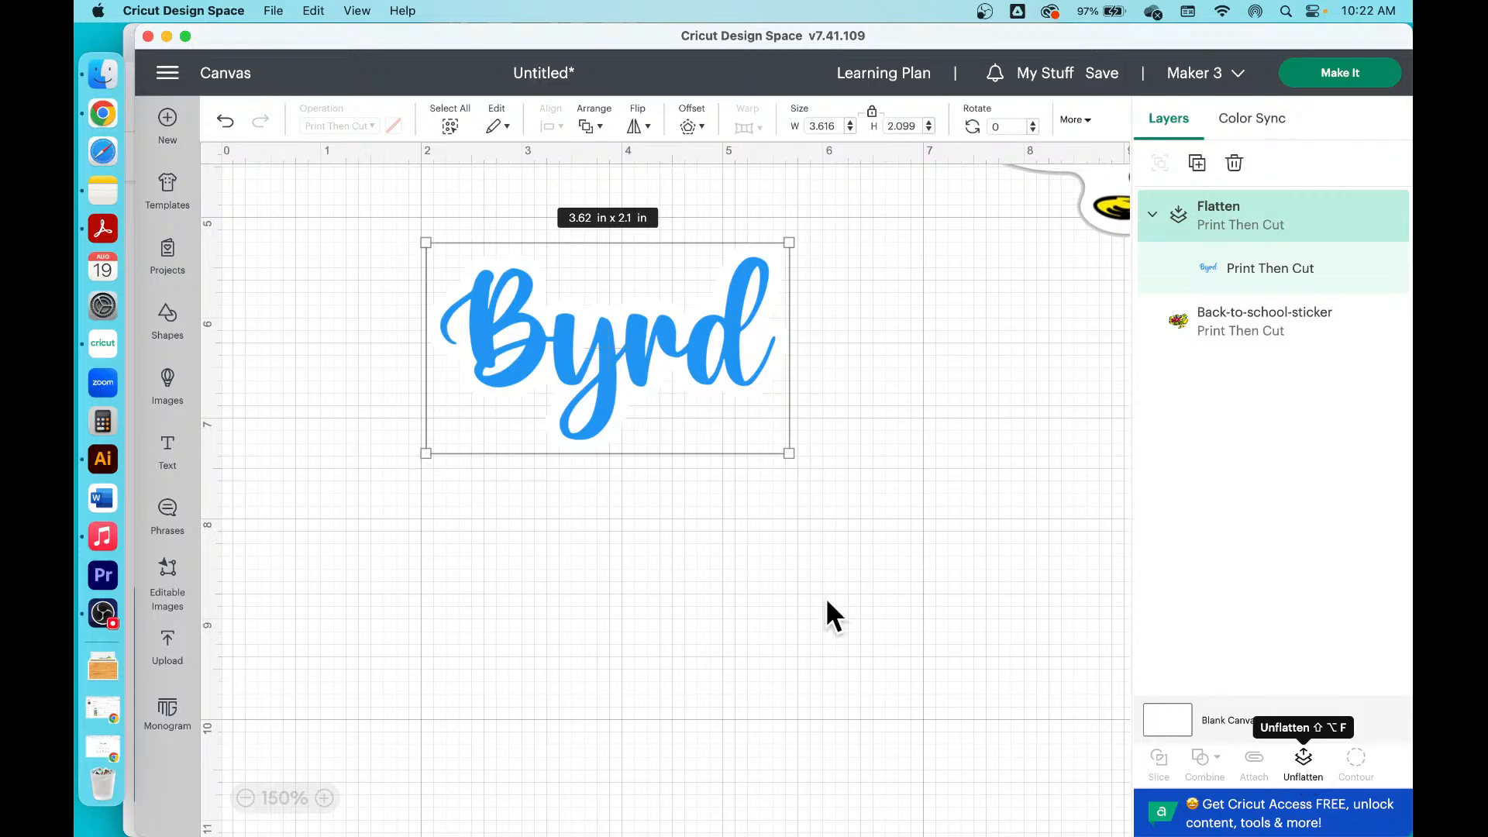
Step: Move the back-to-school sticker lower on the canvas and place the flattened surname below and to the left of it
{"action": "left_click", "coordinate": [247, 798]}
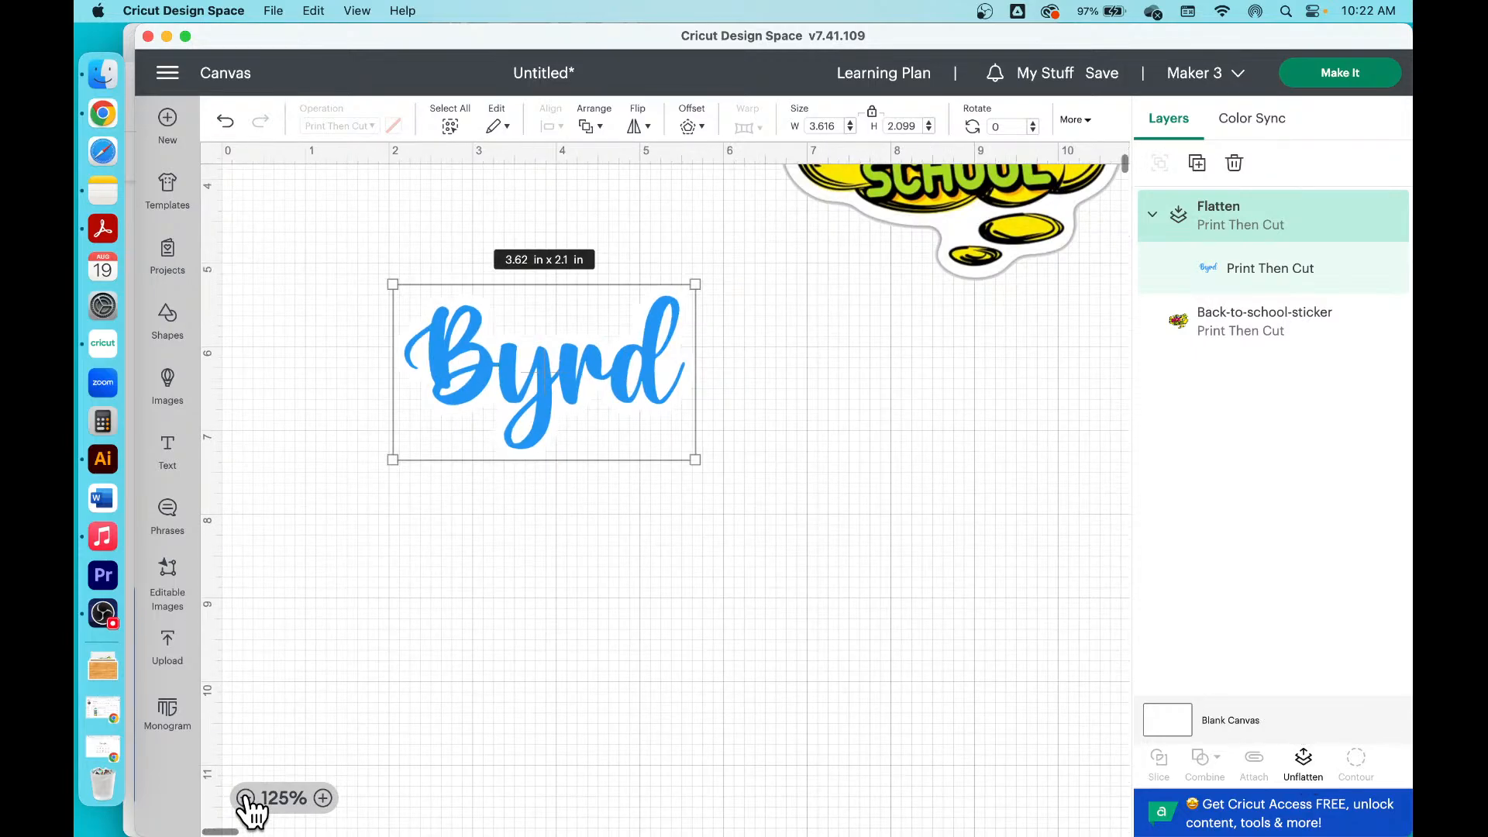
{"action": "left_click", "coordinate": [247, 798]}
{"action": "left_click", "coordinate": [650, 690]}
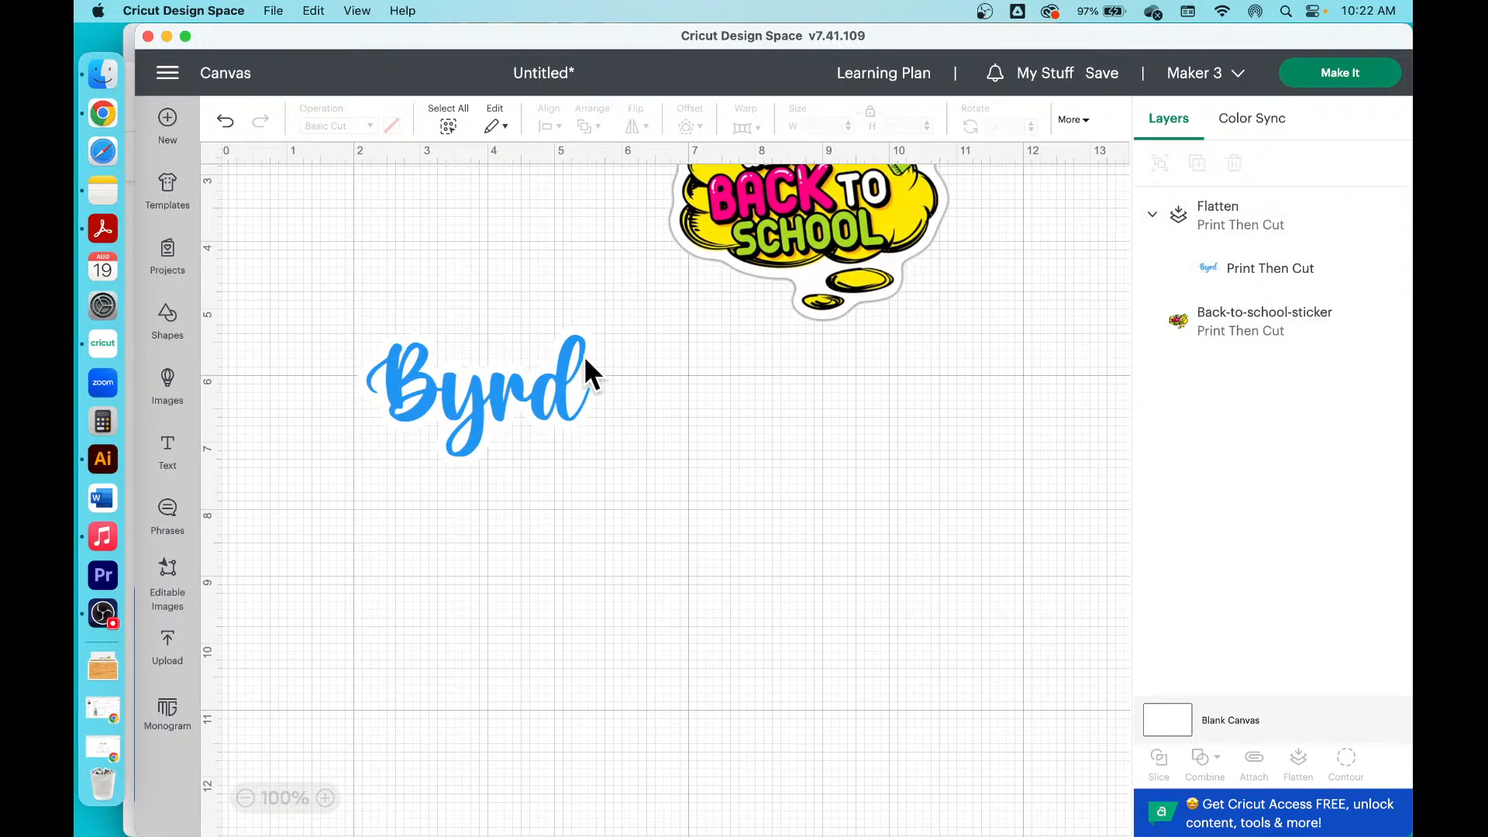
{"action": "left_click", "coordinate": [466, 361]}
{"action": "left_click_drag", "start_coordinate": [848, 223], "coordinate": [802, 370]}
{"action": "left_click", "coordinate": [359, 365]}
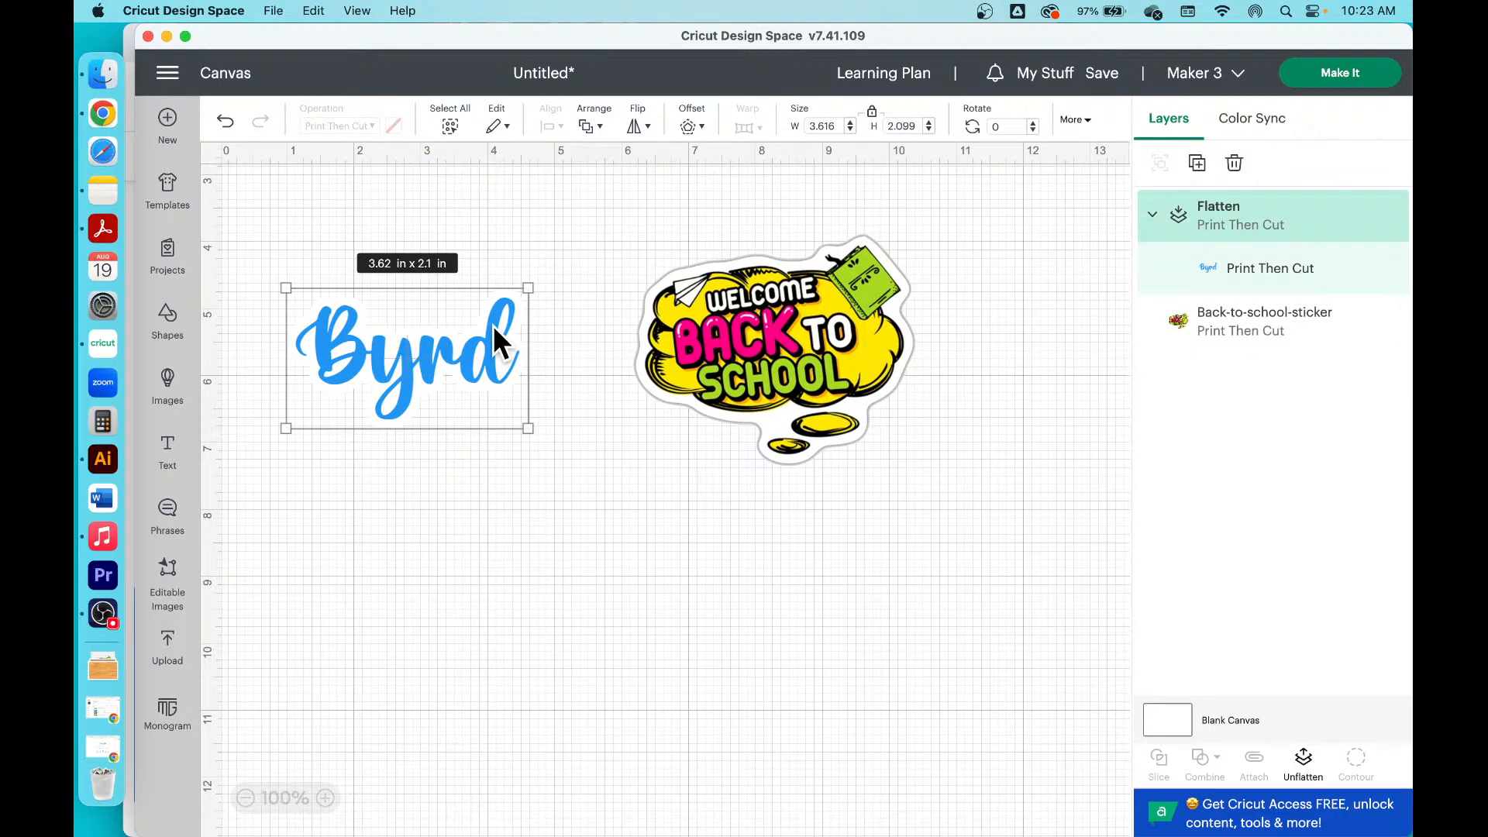
{"action": "left_click_drag", "start_coordinate": [493, 324], "coordinate": [629, 461]}
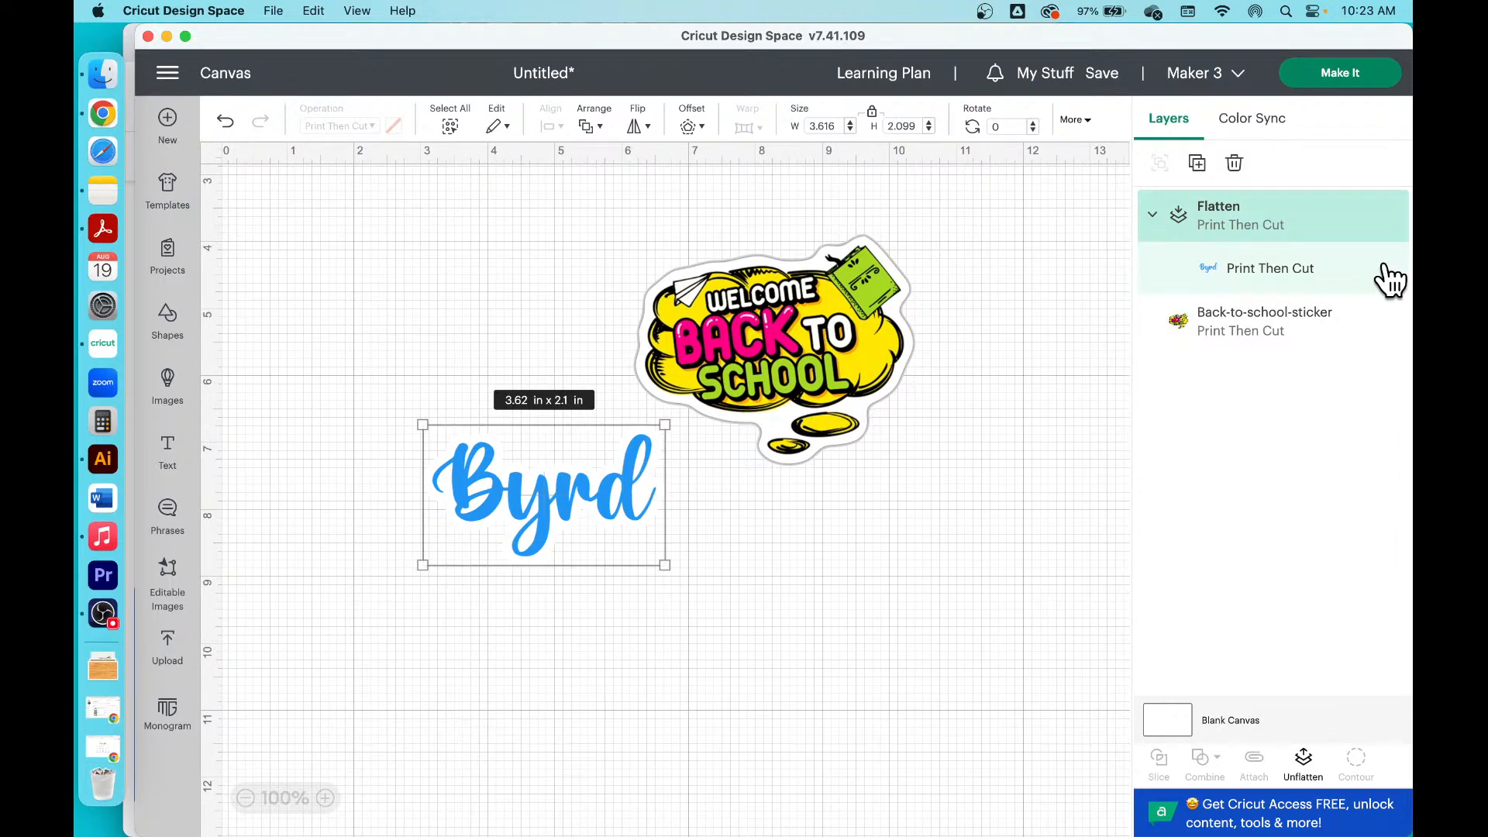
Step: Hide the flattened blue name layer, show it again, and select the name on the canvas
{"action": "mouse_move", "coordinate": [1364, 217]}
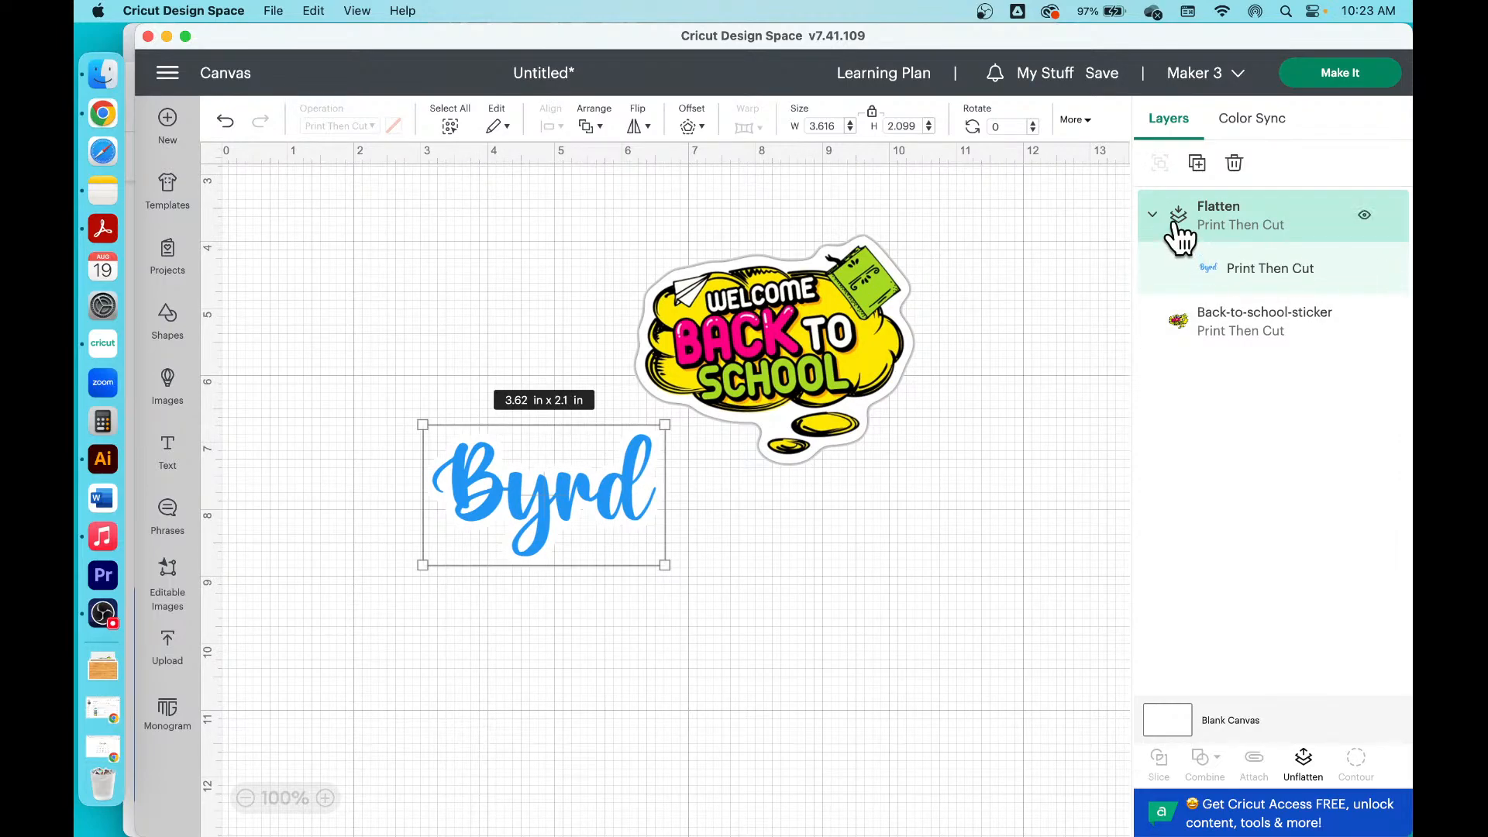
{"action": "left_click", "coordinate": [1366, 217]}
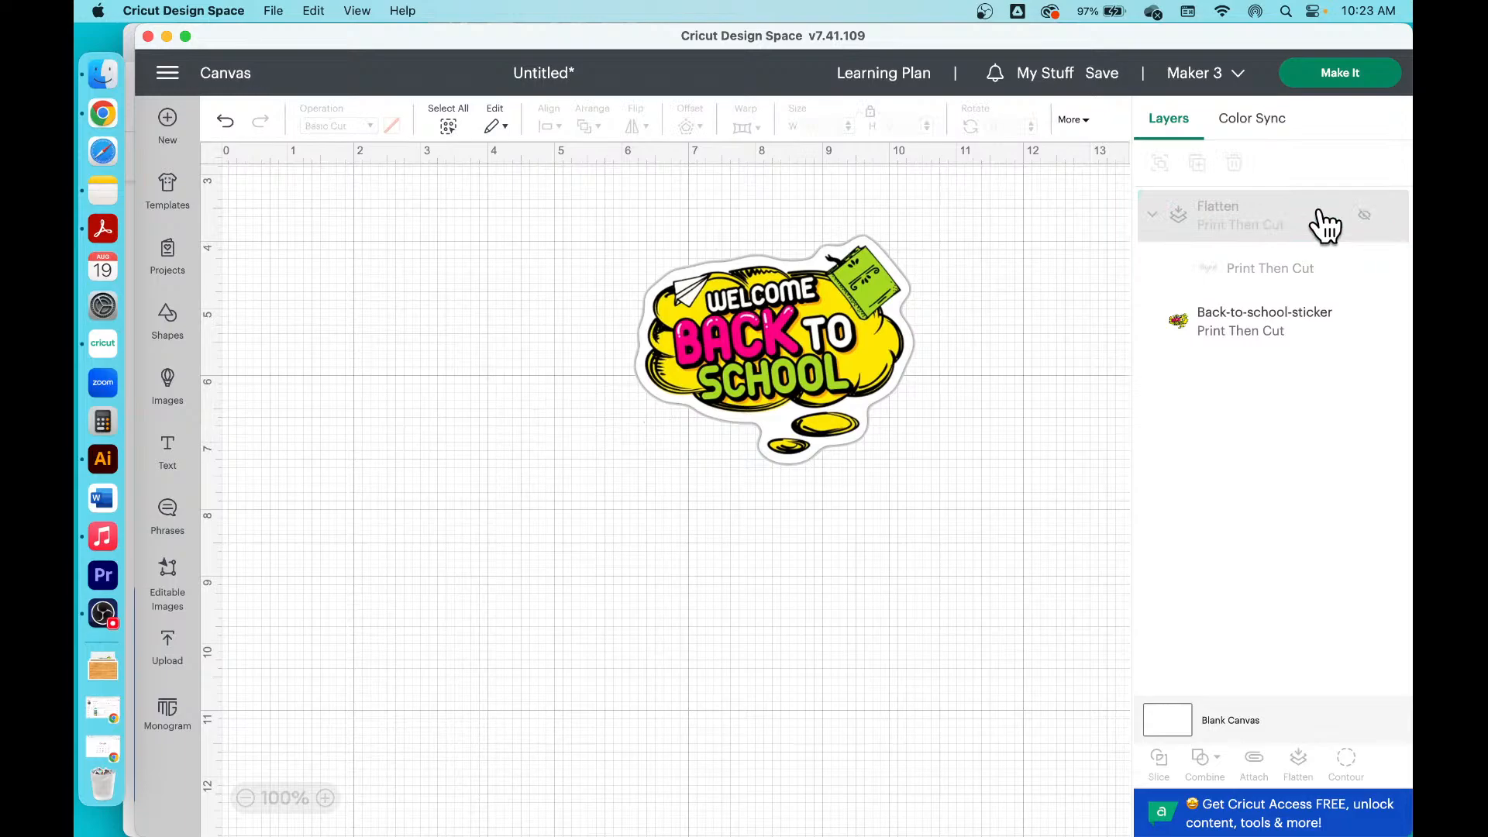
{"action": "left_click", "coordinate": [1363, 220]}
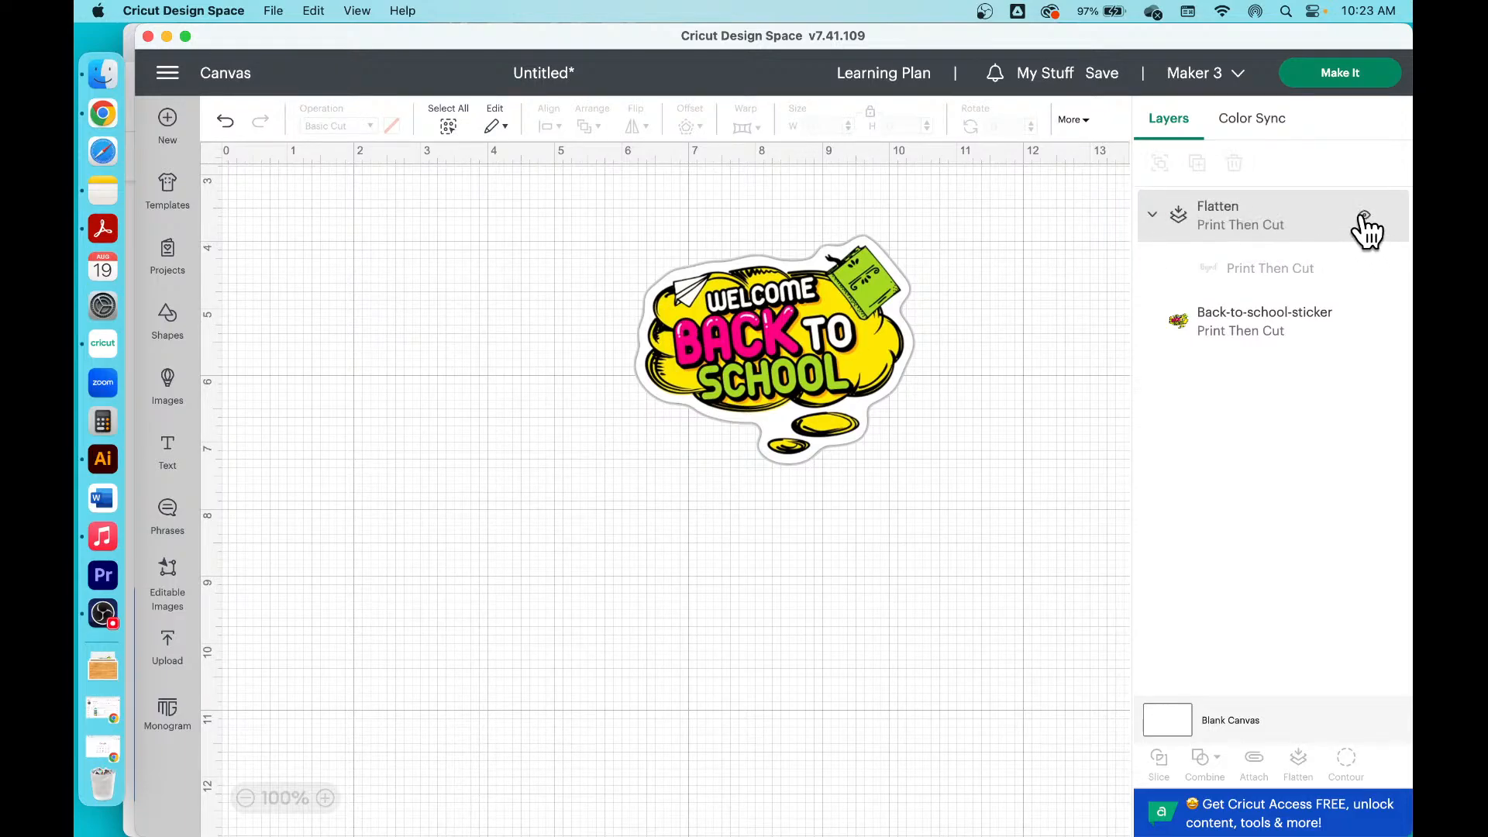
{"action": "left_click", "coordinate": [490, 499]}
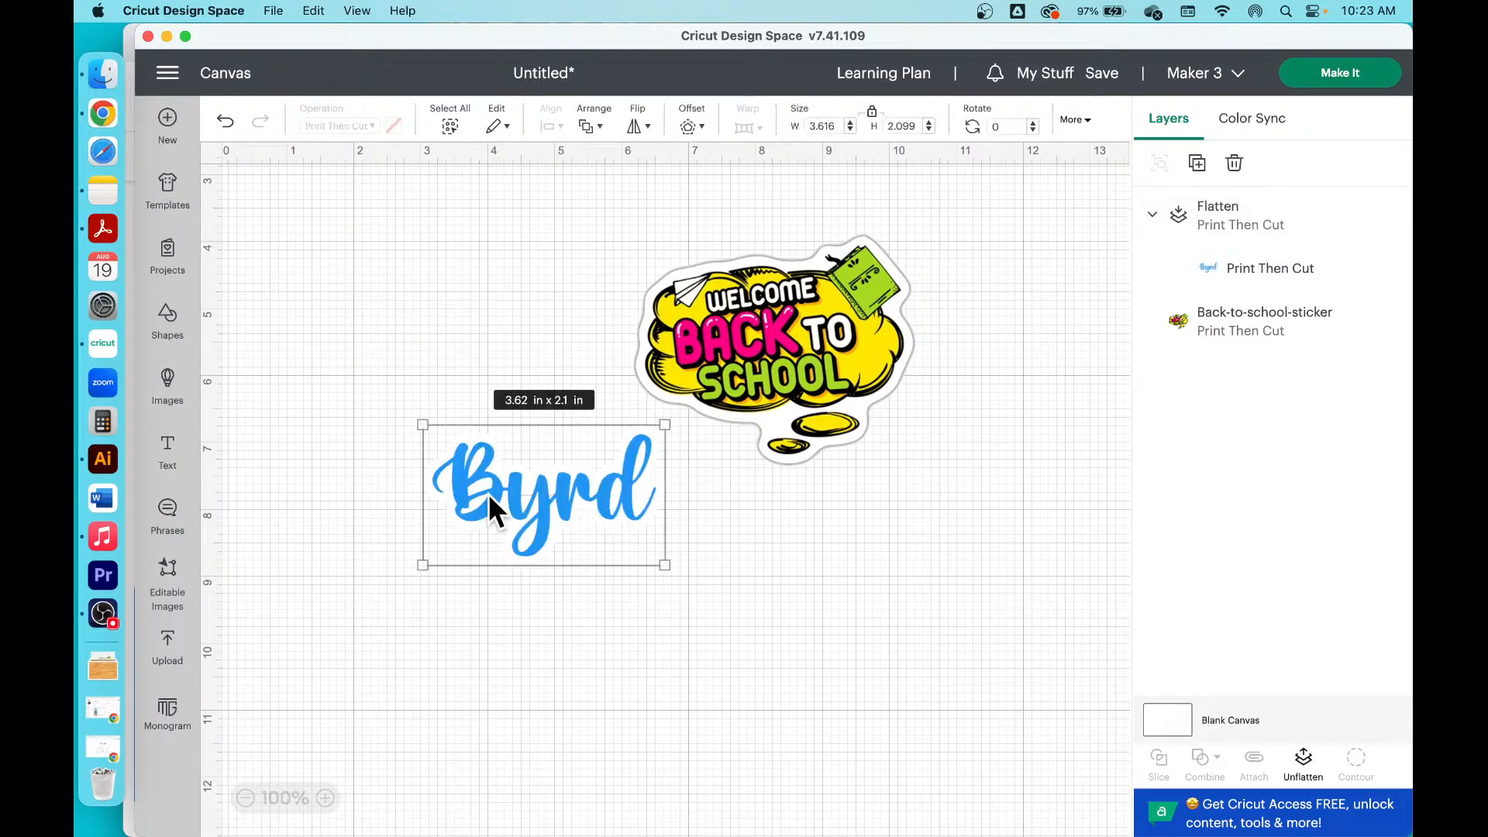
Step: Shift the back-to-school sticker slightly up and to the right, and place the flattened blue name below it
{"action": "left_click", "coordinate": [785, 310]}
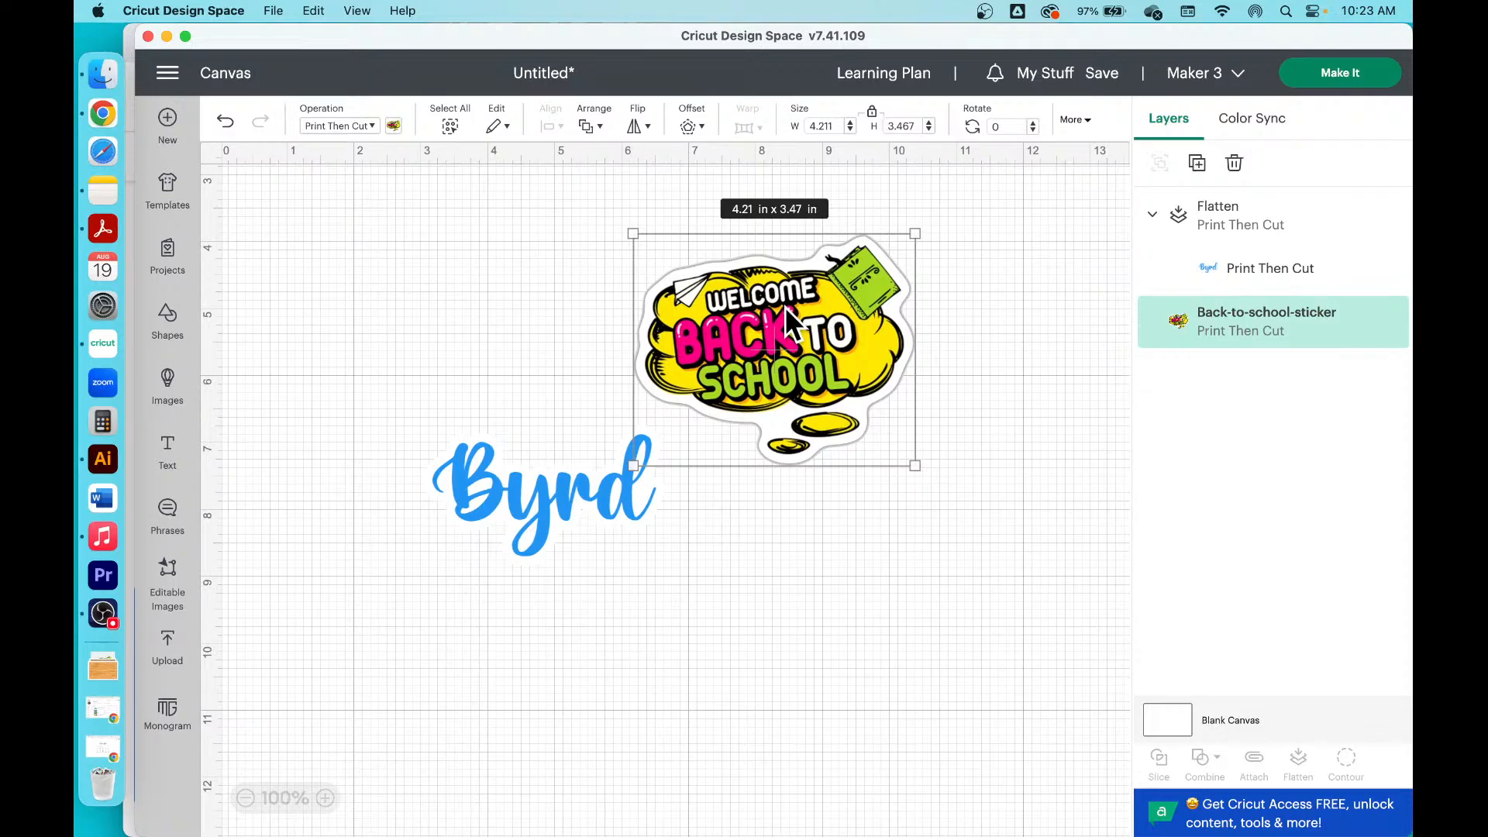
{"action": "left_click_drag", "start_coordinate": [785, 309], "coordinate": [826, 267]}
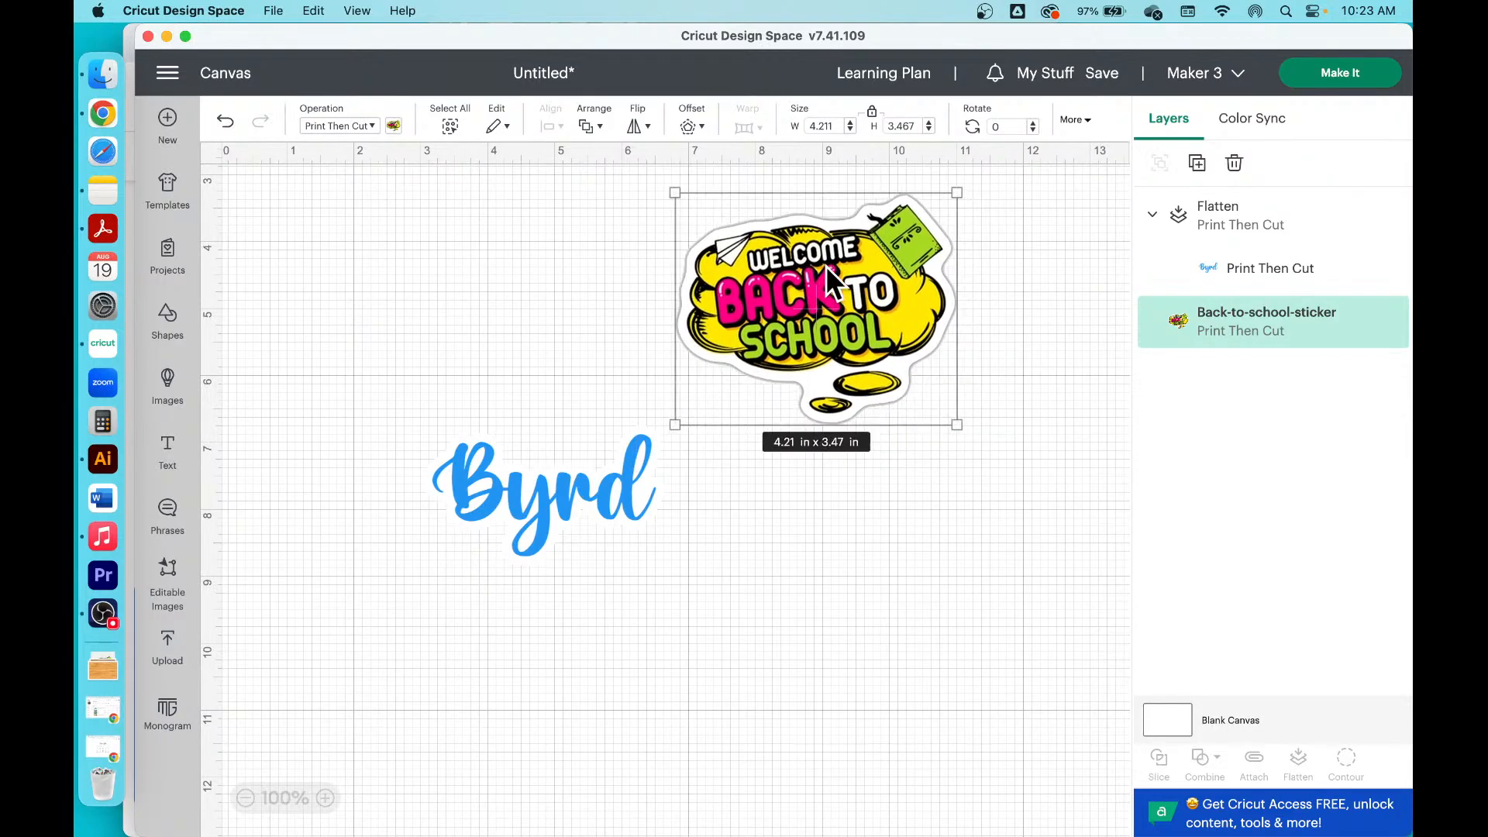
{"action": "left_click", "coordinate": [544, 481]}
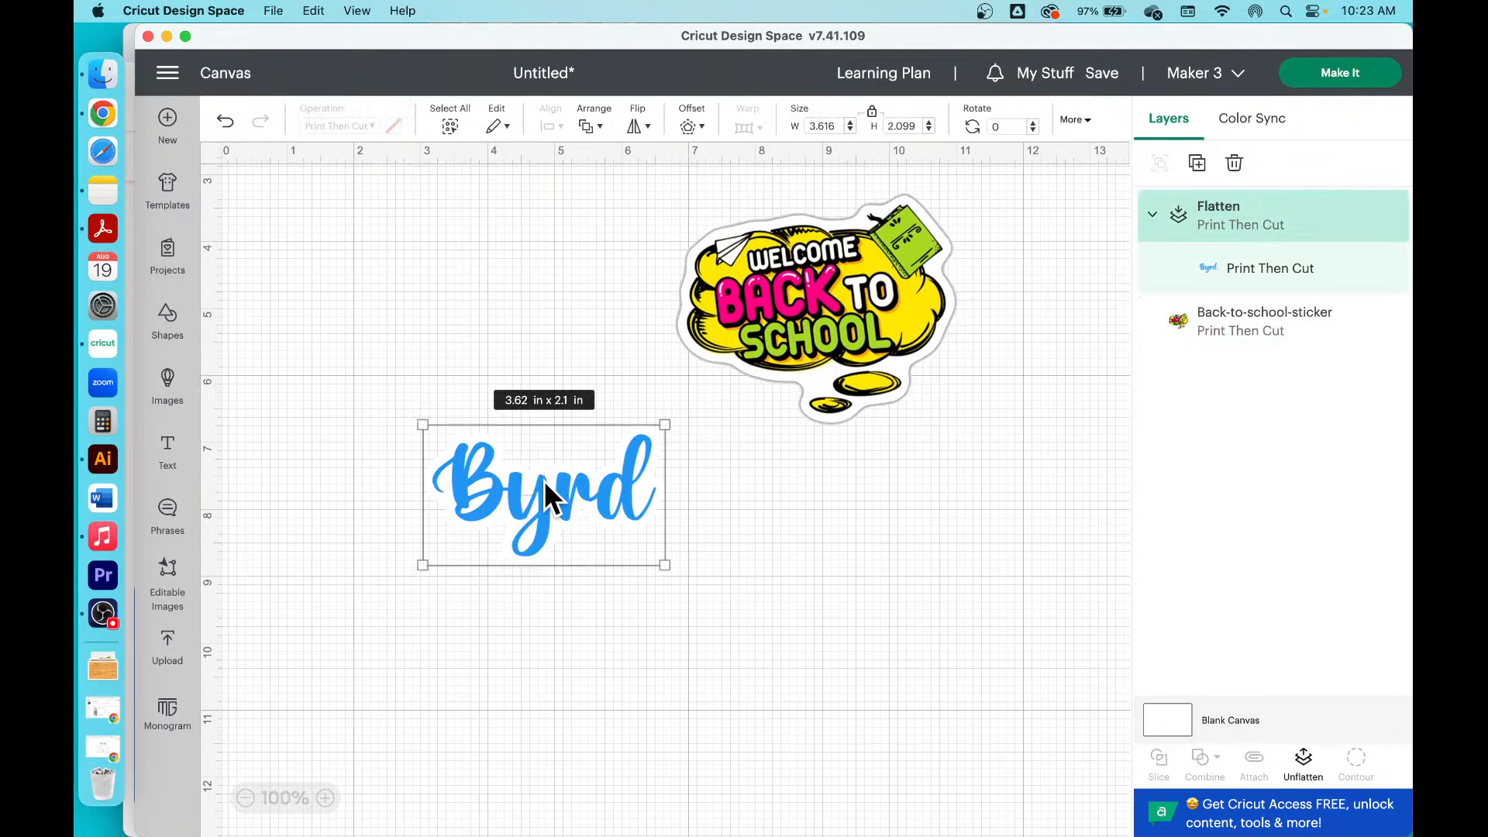
{"action": "left_click_drag", "start_coordinate": [544, 480], "coordinate": [873, 556]}
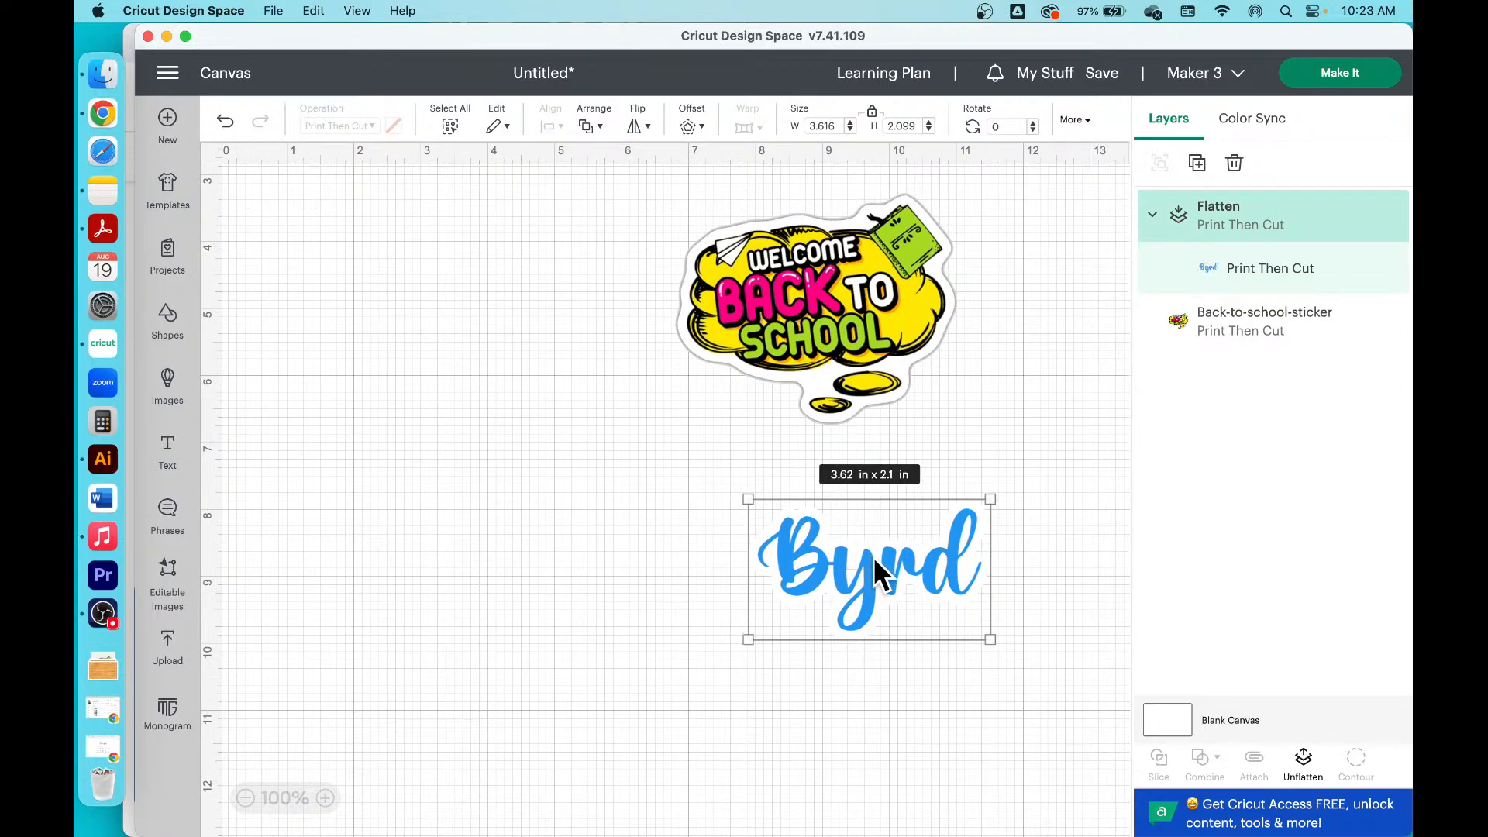
Step: Switch to Google Chrome, close the basketball court image search, and bring up the mario clipart results
{"action": "left_click", "coordinate": [105, 110]}
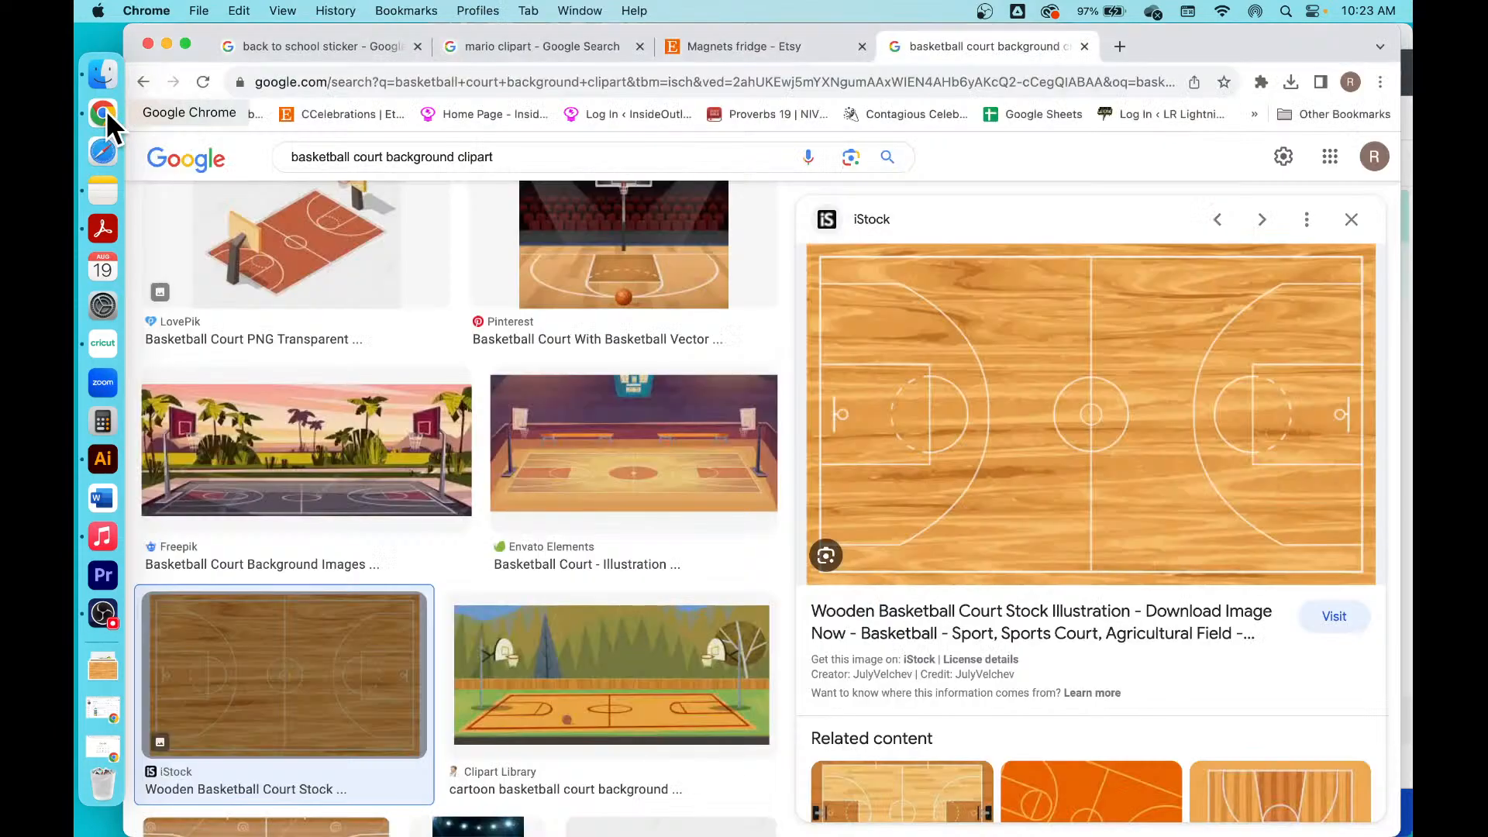
{"action": "left_click", "coordinate": [1084, 46]}
{"action": "left_click", "coordinate": [521, 46]}
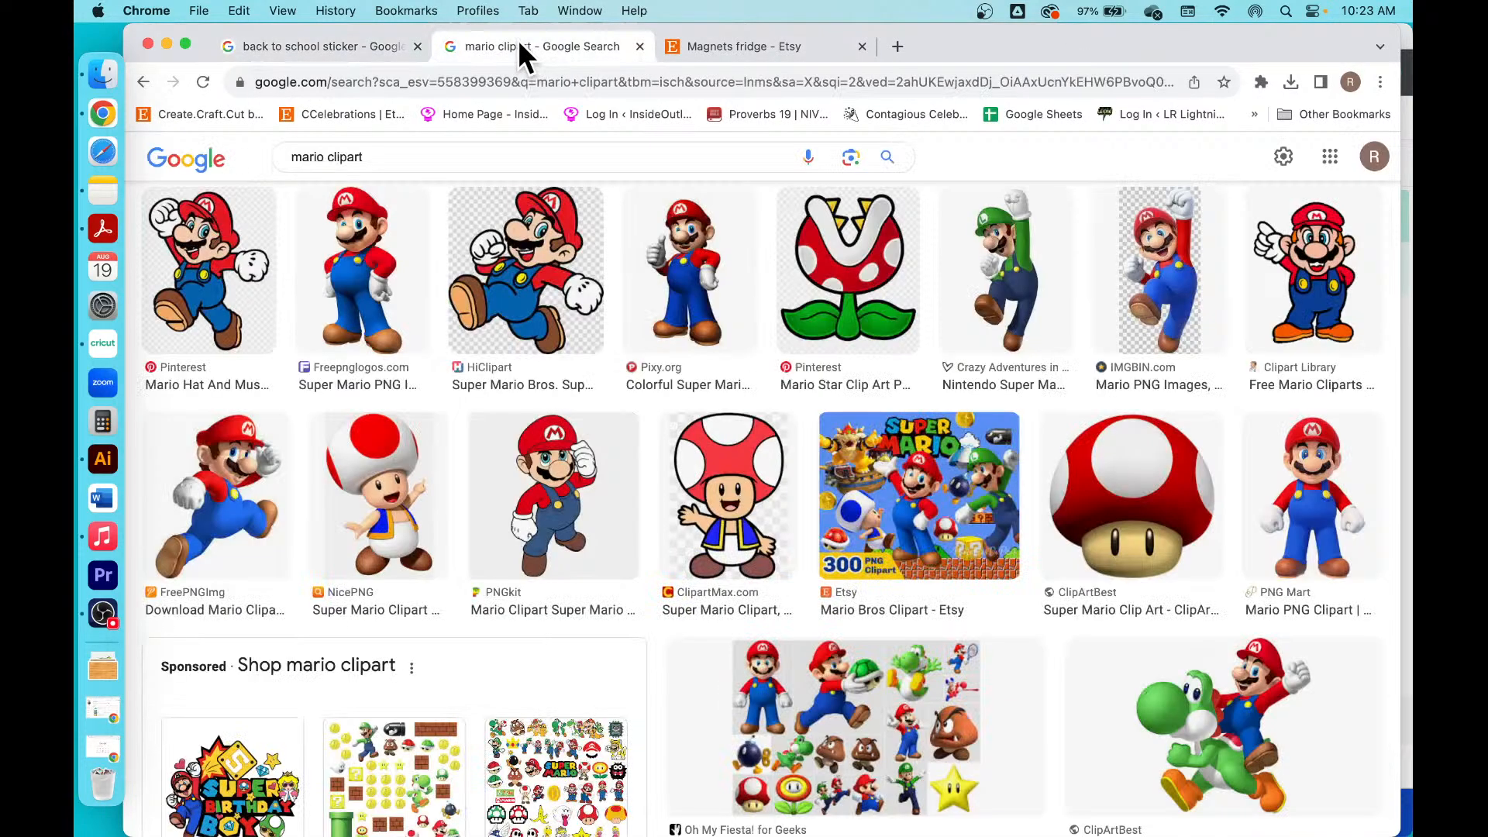
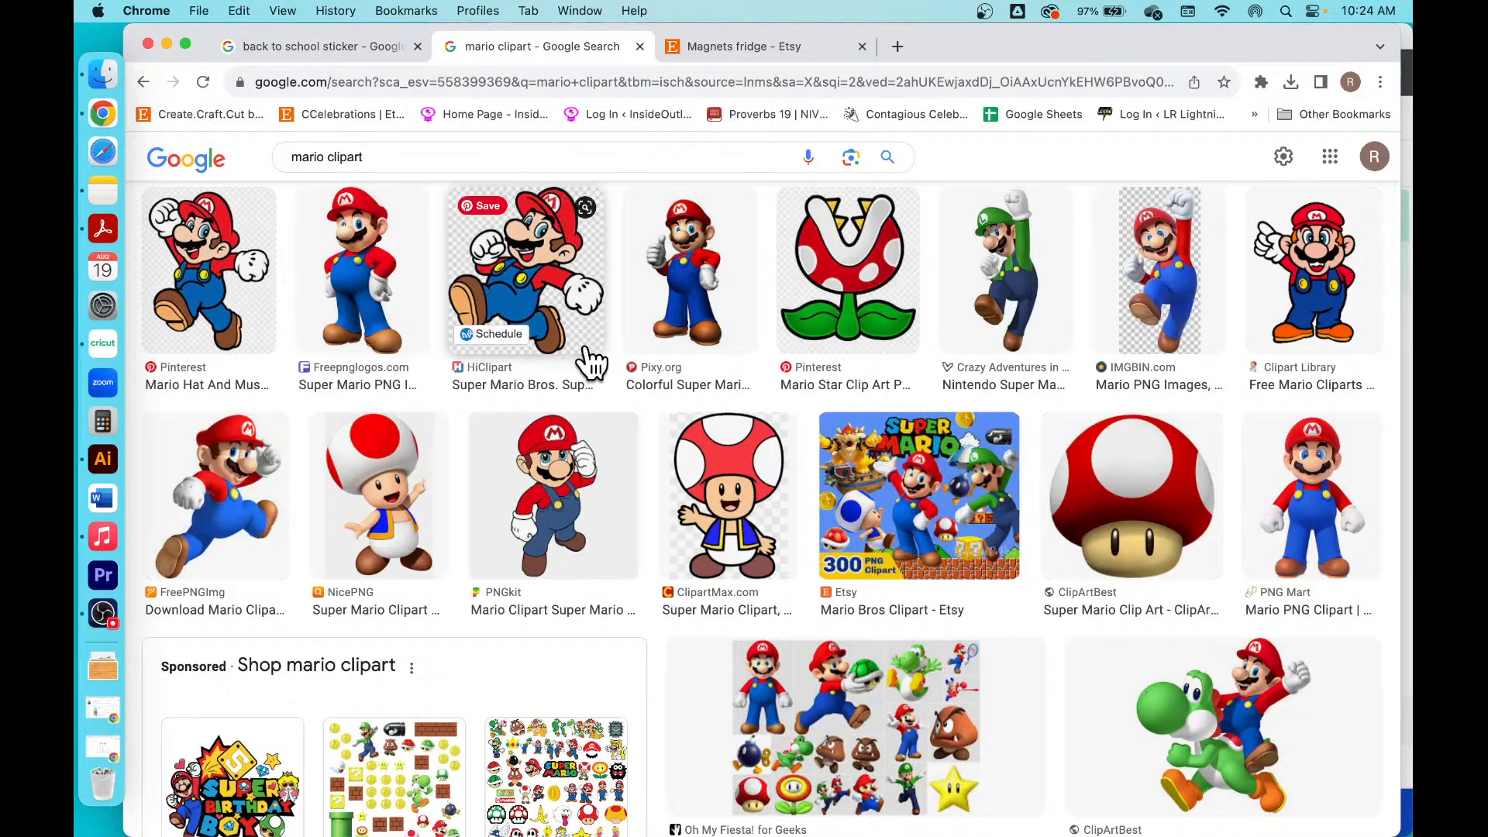
Step: Change the Google image search to "mario head clipart"
{"action": "scroll", "coordinate": [582, 359], "scroll_direction": "up", "scroll_amount": 8}
{"action": "scroll", "coordinate": [588, 359], "scroll_direction": "up", "scroll_amount": 2}
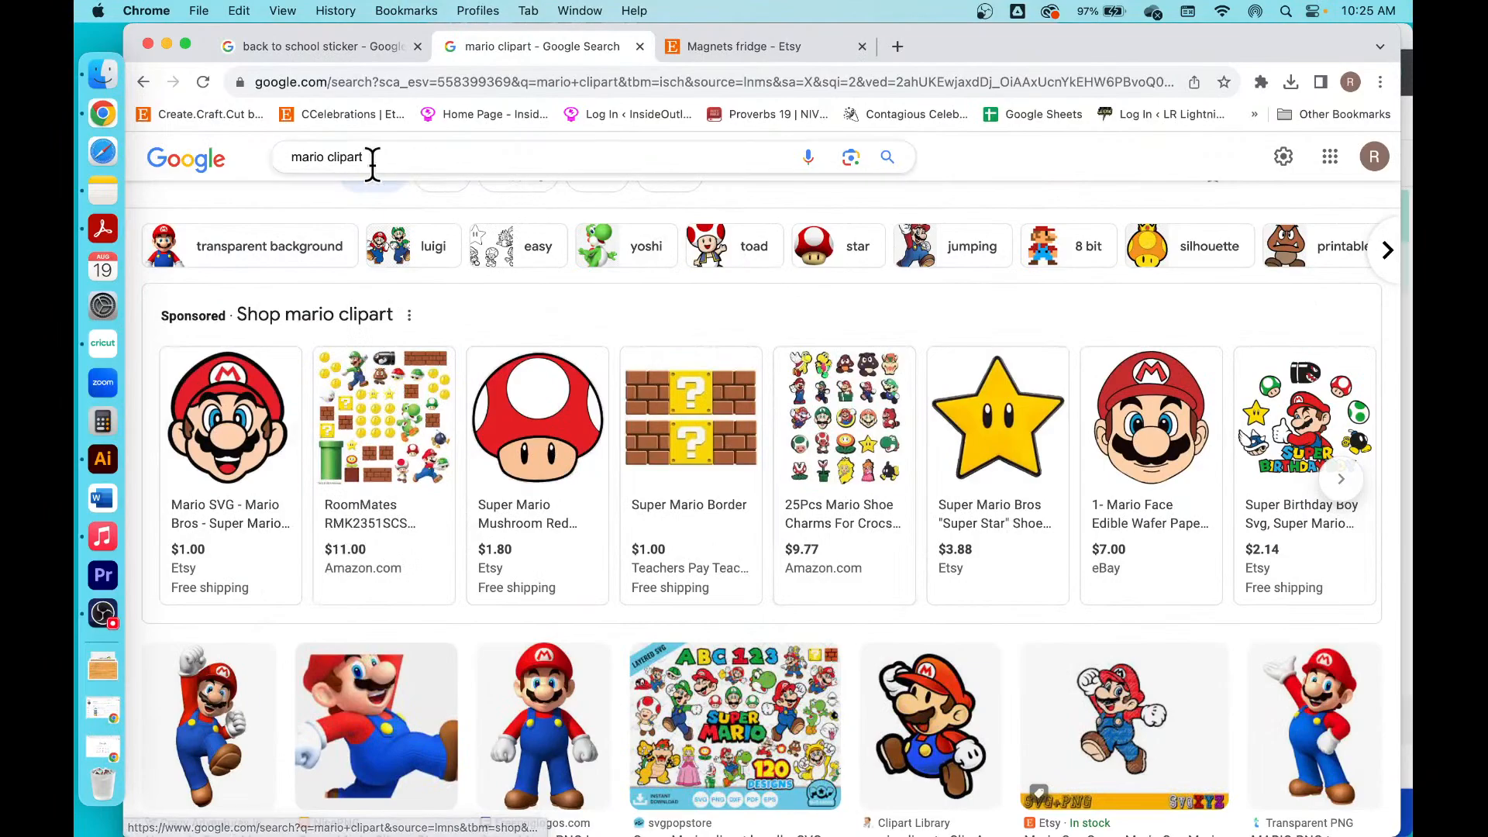
{"action": "left_click", "coordinate": [324, 157]}
{"action": "type", "text": "head"}
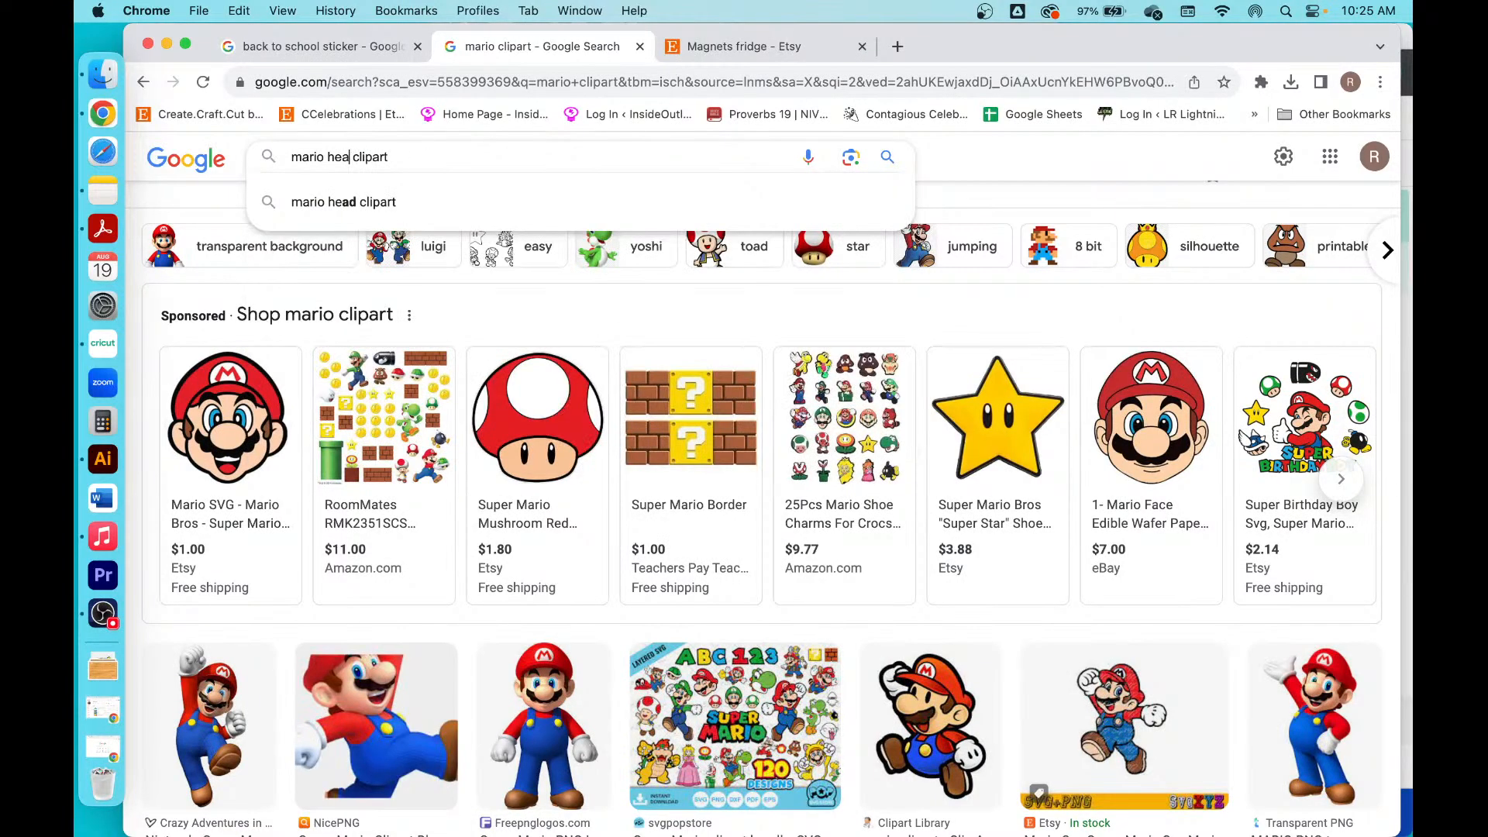
{"action": "key", "text": "Return"}
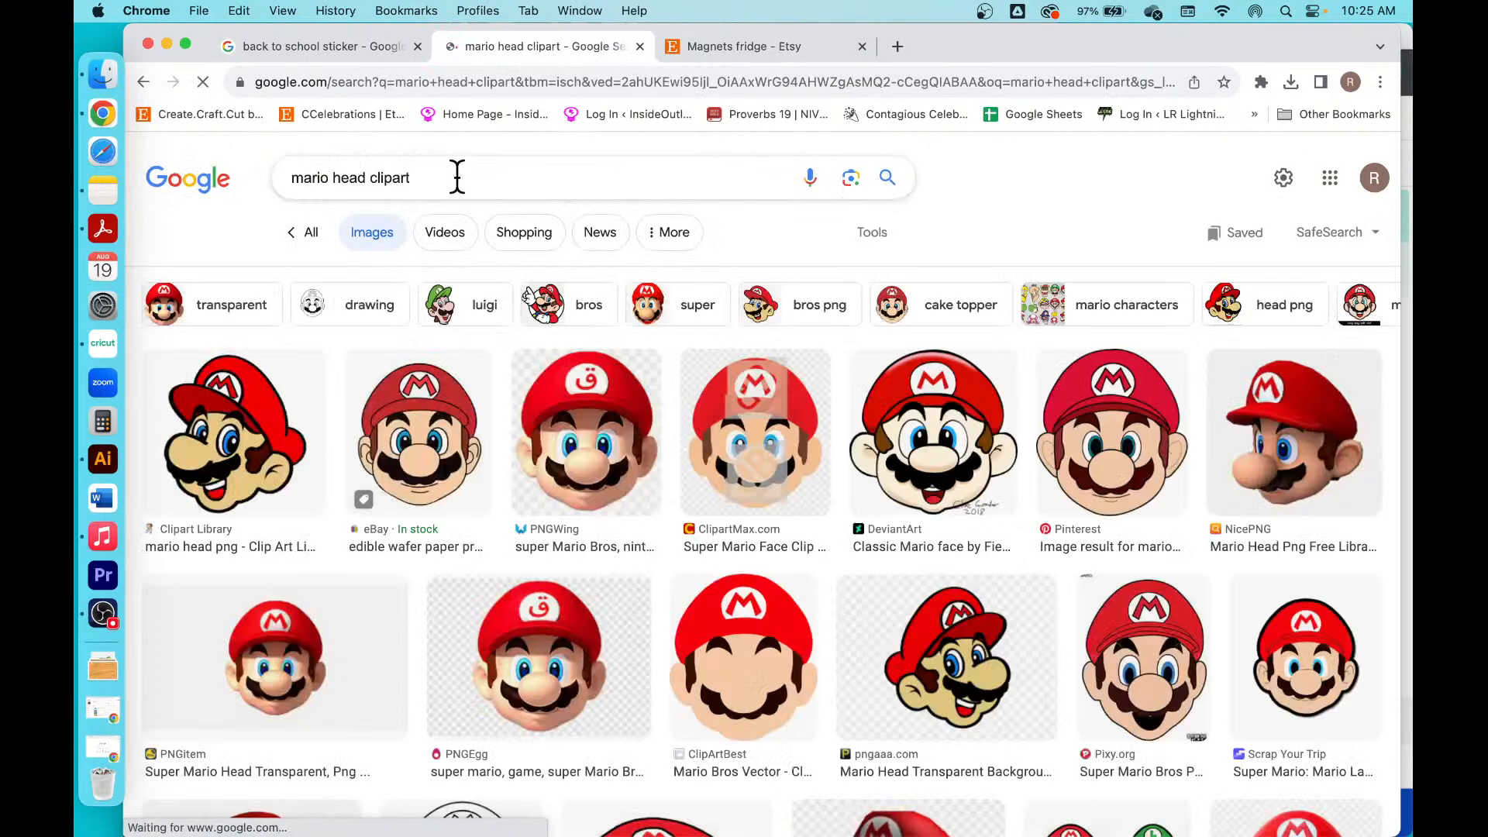
Step: Save the Pinterest image of Mario's front-facing head to the Downloads folder under the name Mario
{"action": "scroll", "coordinate": [988, 624], "scroll_direction": "down", "scroll_amount": 2}
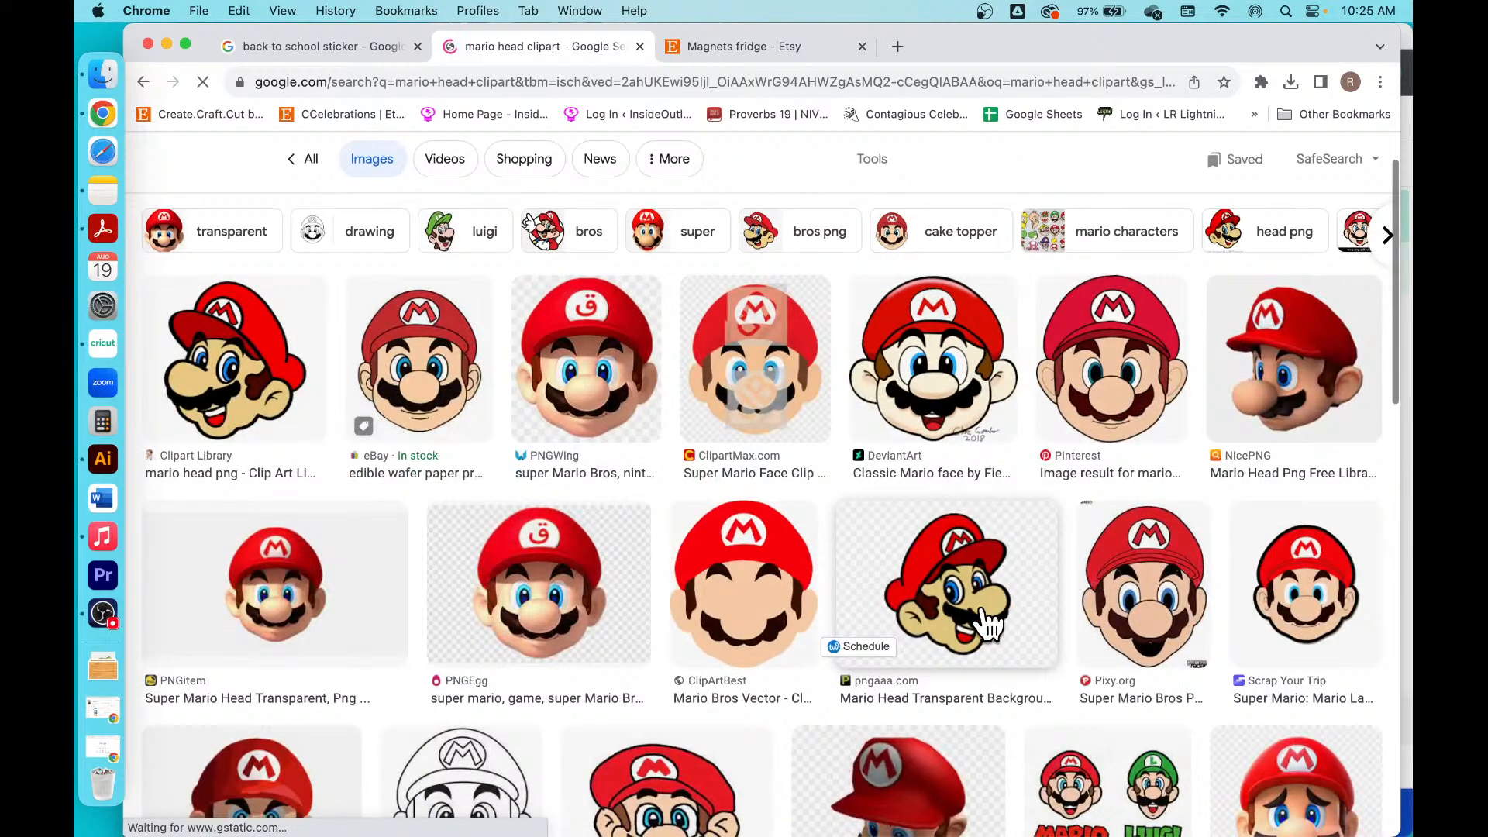
{"action": "left_click", "coordinate": [1137, 353]}
{"action": "right_click", "coordinate": [1133, 341]}
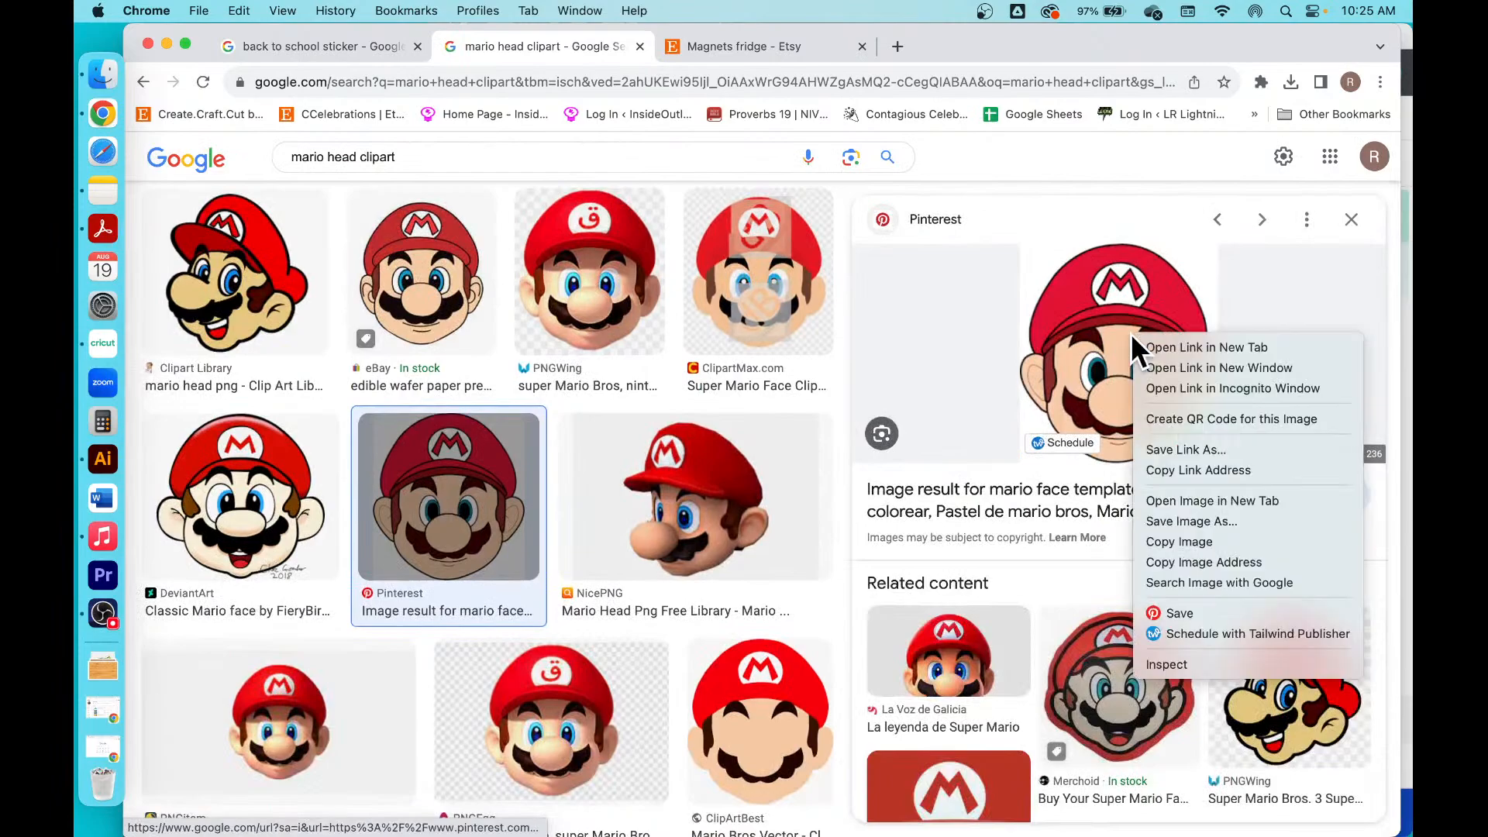
{"action": "left_click", "coordinate": [1188, 515]}
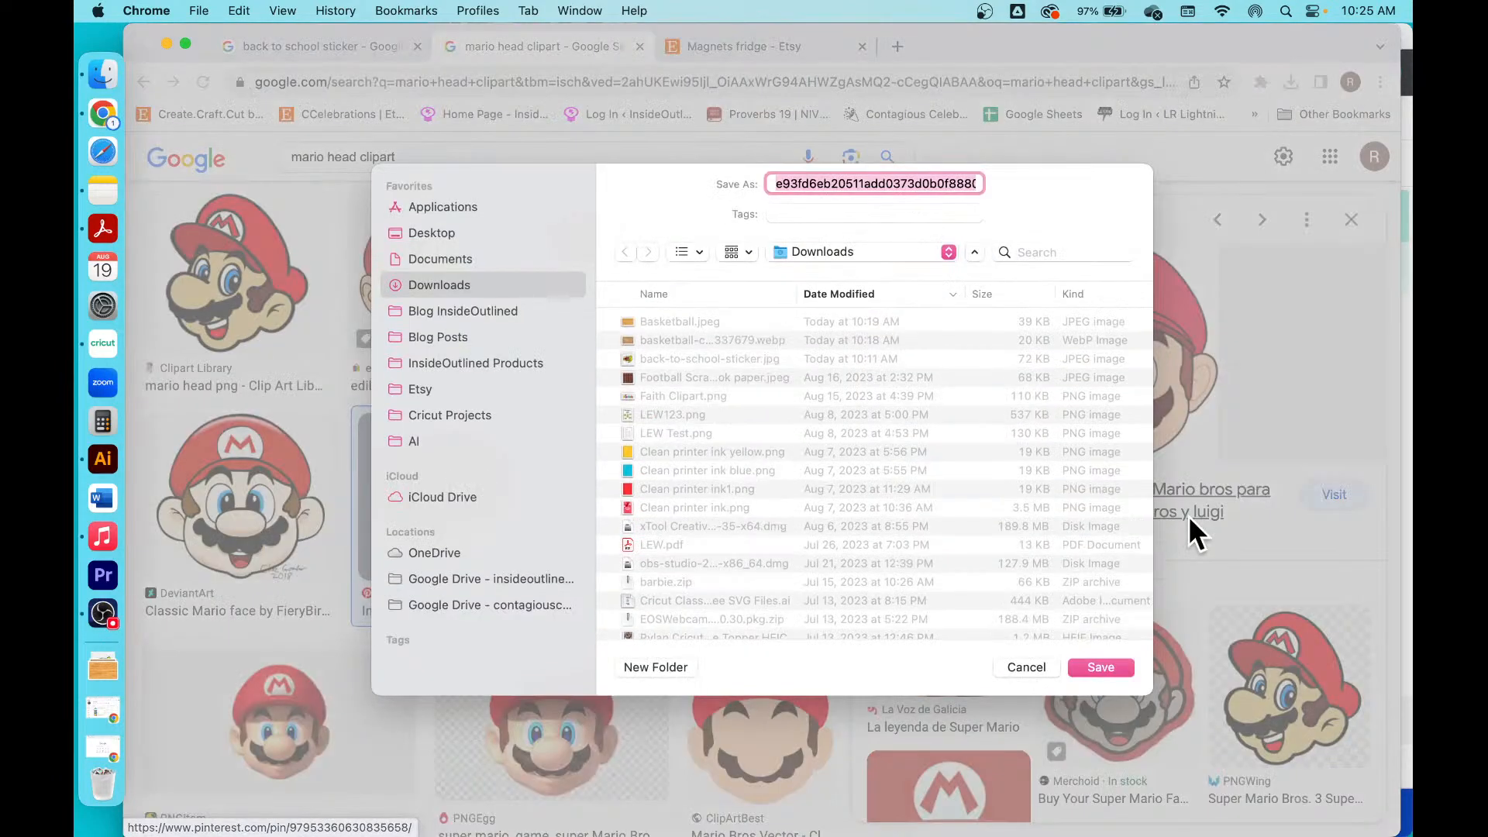
{"action": "type", "text": "Mario"}
{"action": "key", "text": "Return"}
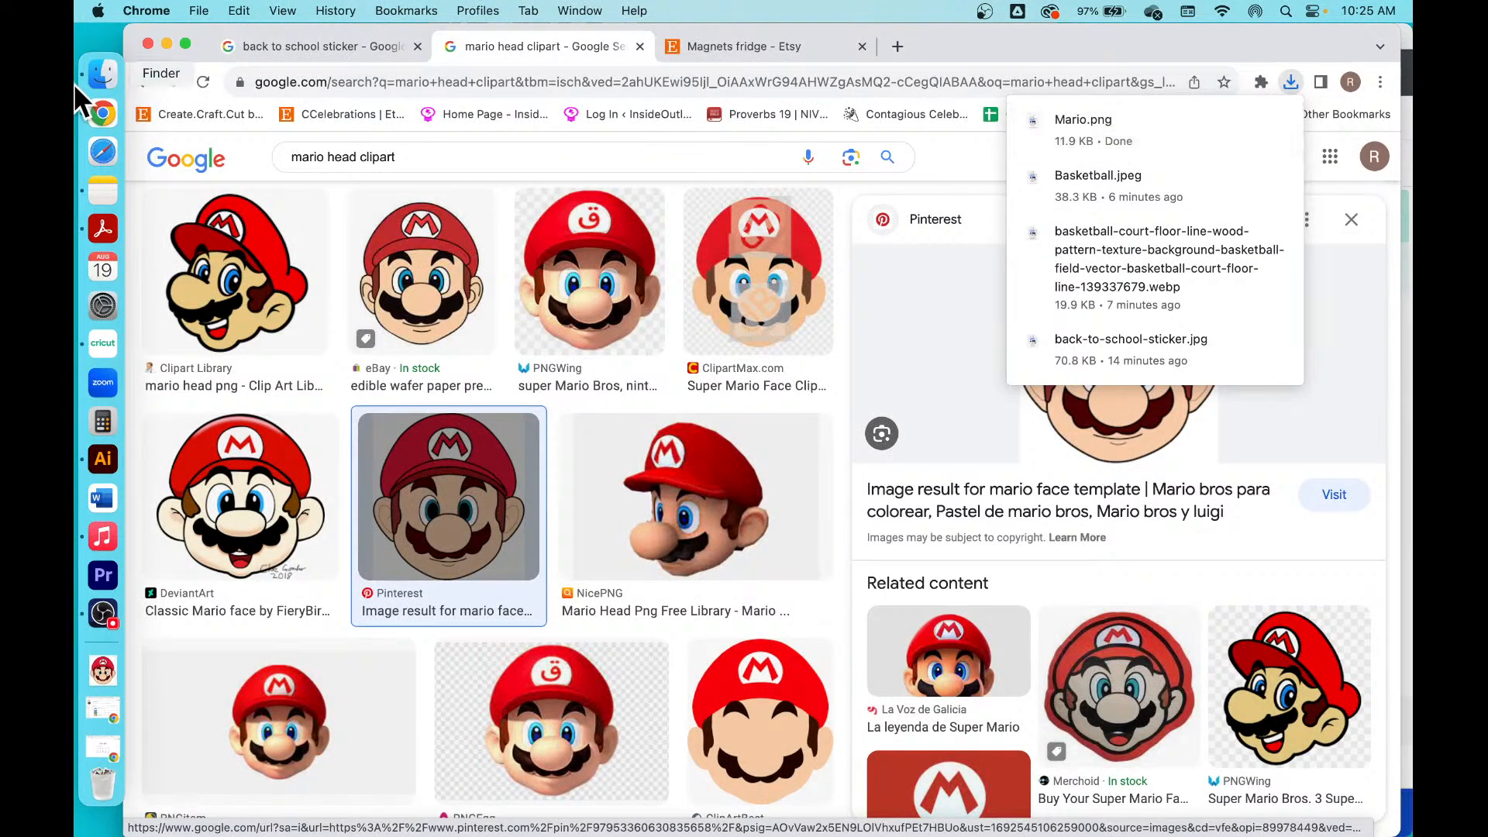
Step: Switch to Cricut Design Space and load Mario.png from the Downloads folder as a new image upload
{"action": "left_click", "coordinate": [99, 358]}
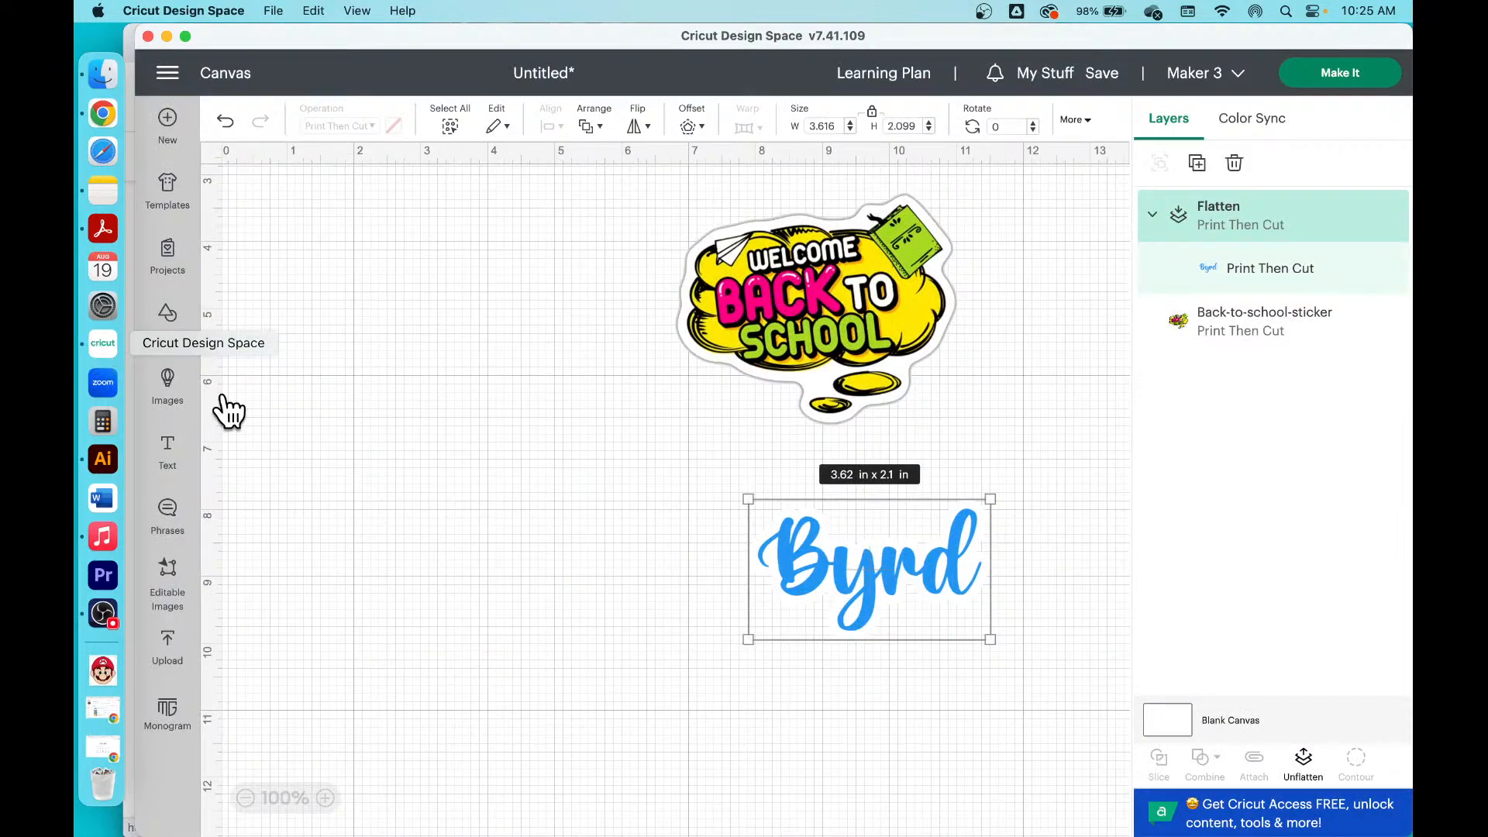
{"action": "left_click", "coordinate": [167, 647]}
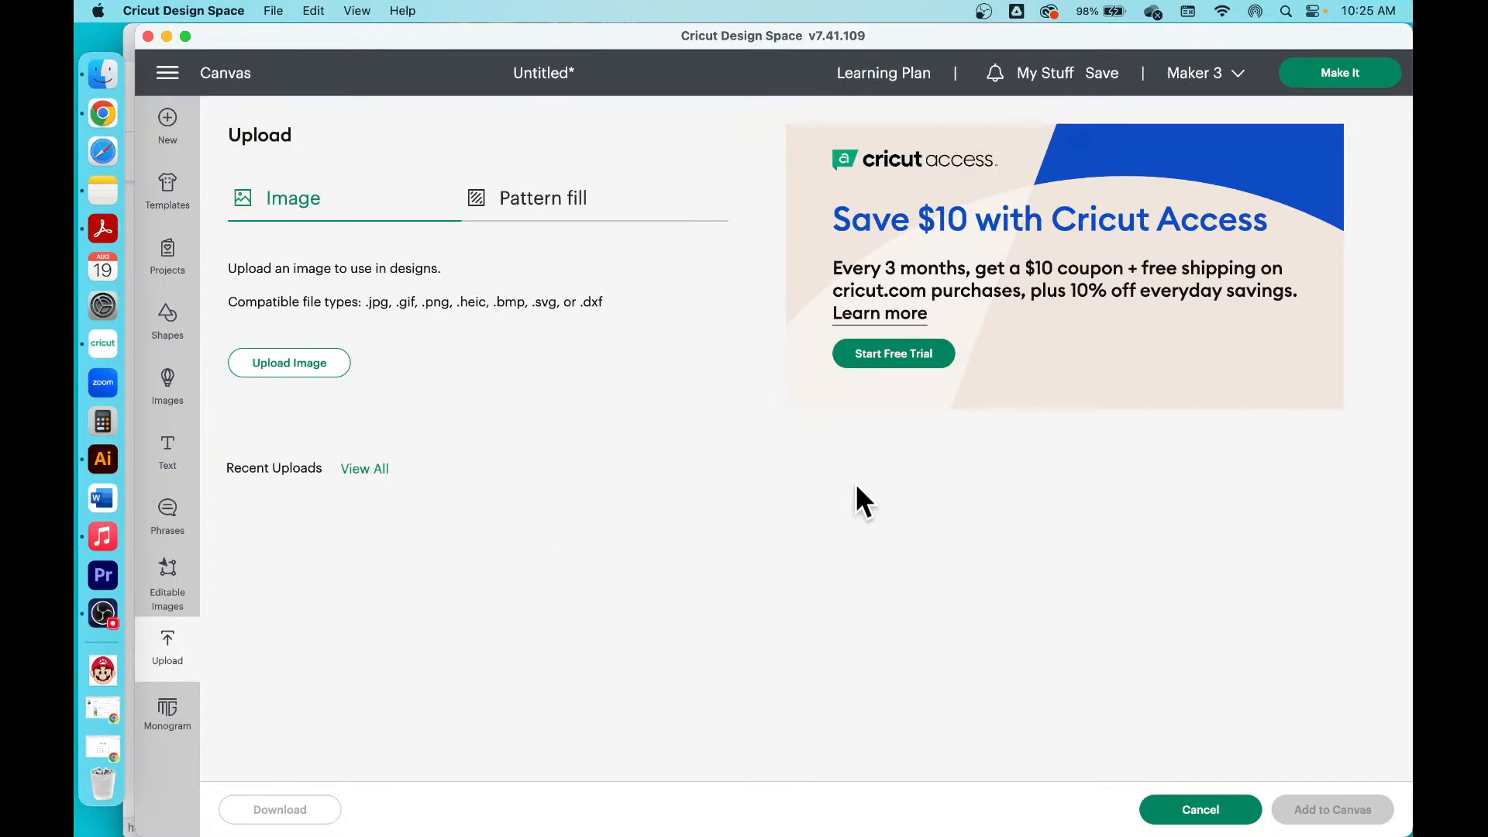
{"action": "left_click", "coordinate": [289, 363]}
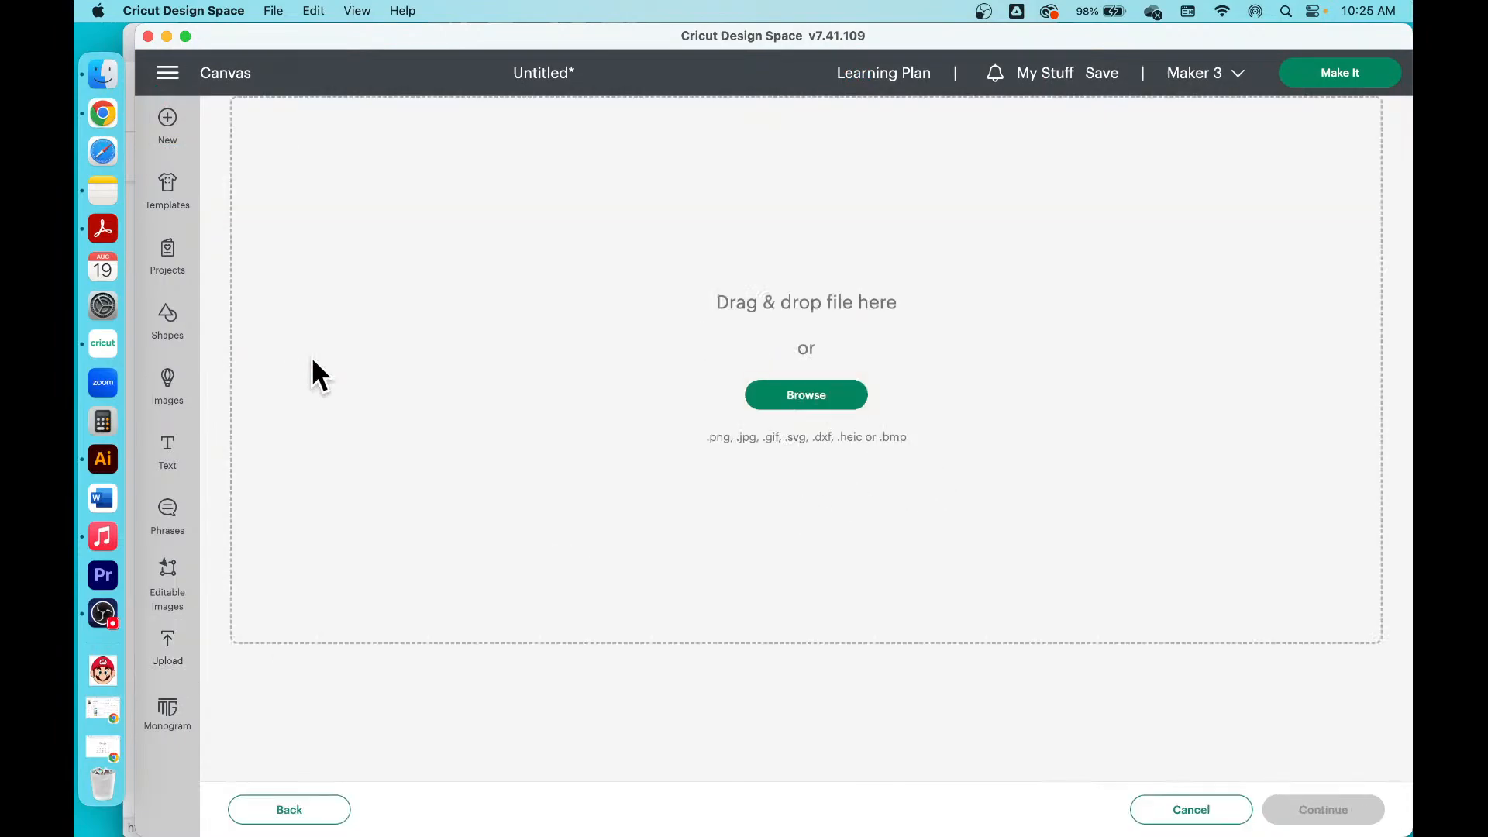
{"action": "left_click", "coordinate": [102, 70]}
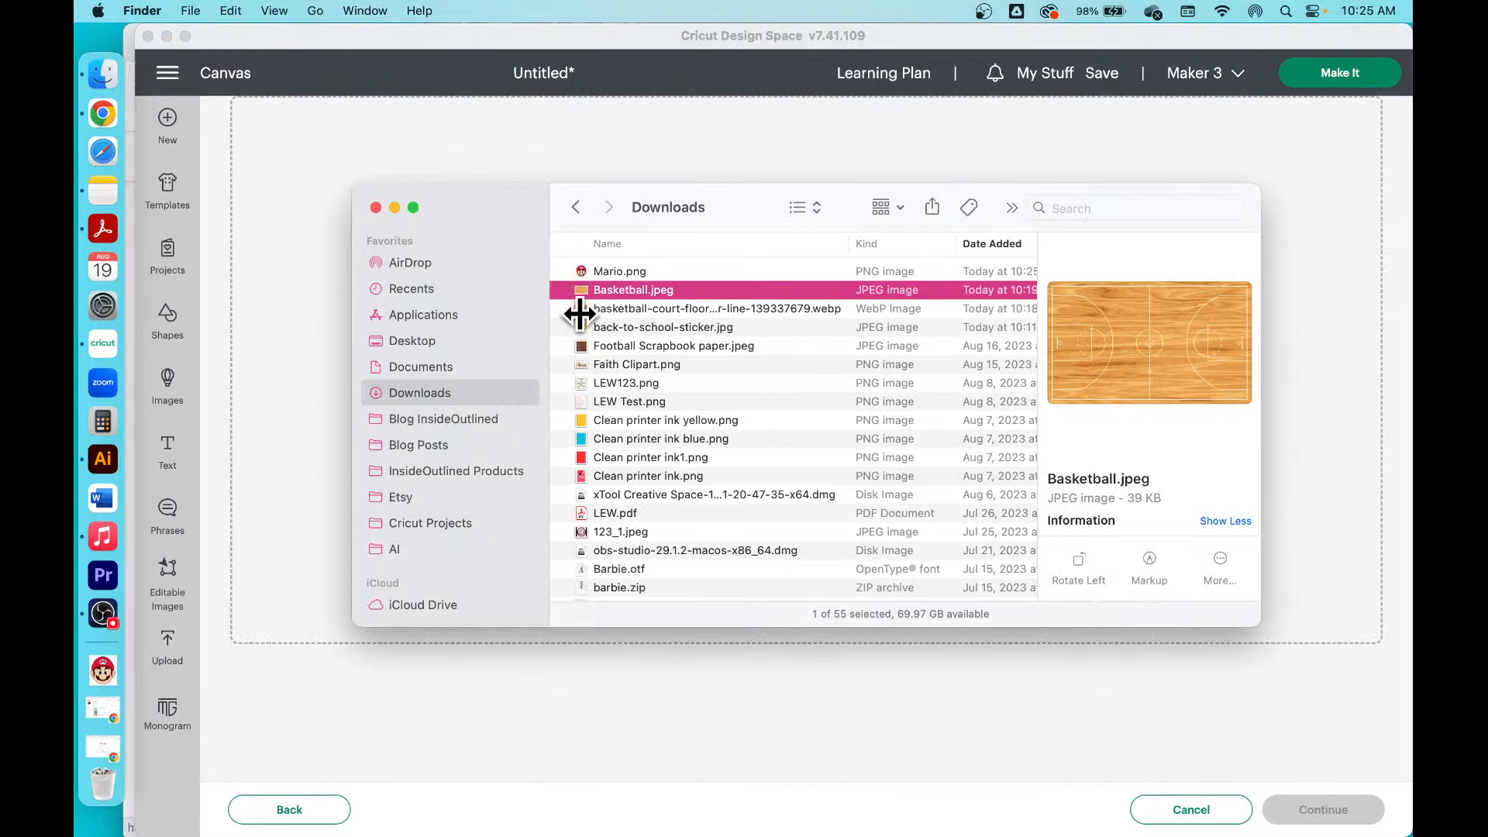
{"action": "left_click", "coordinate": [642, 271]}
{"action": "left_click_drag", "start_coordinate": [641, 272], "coordinate": [779, 147]}
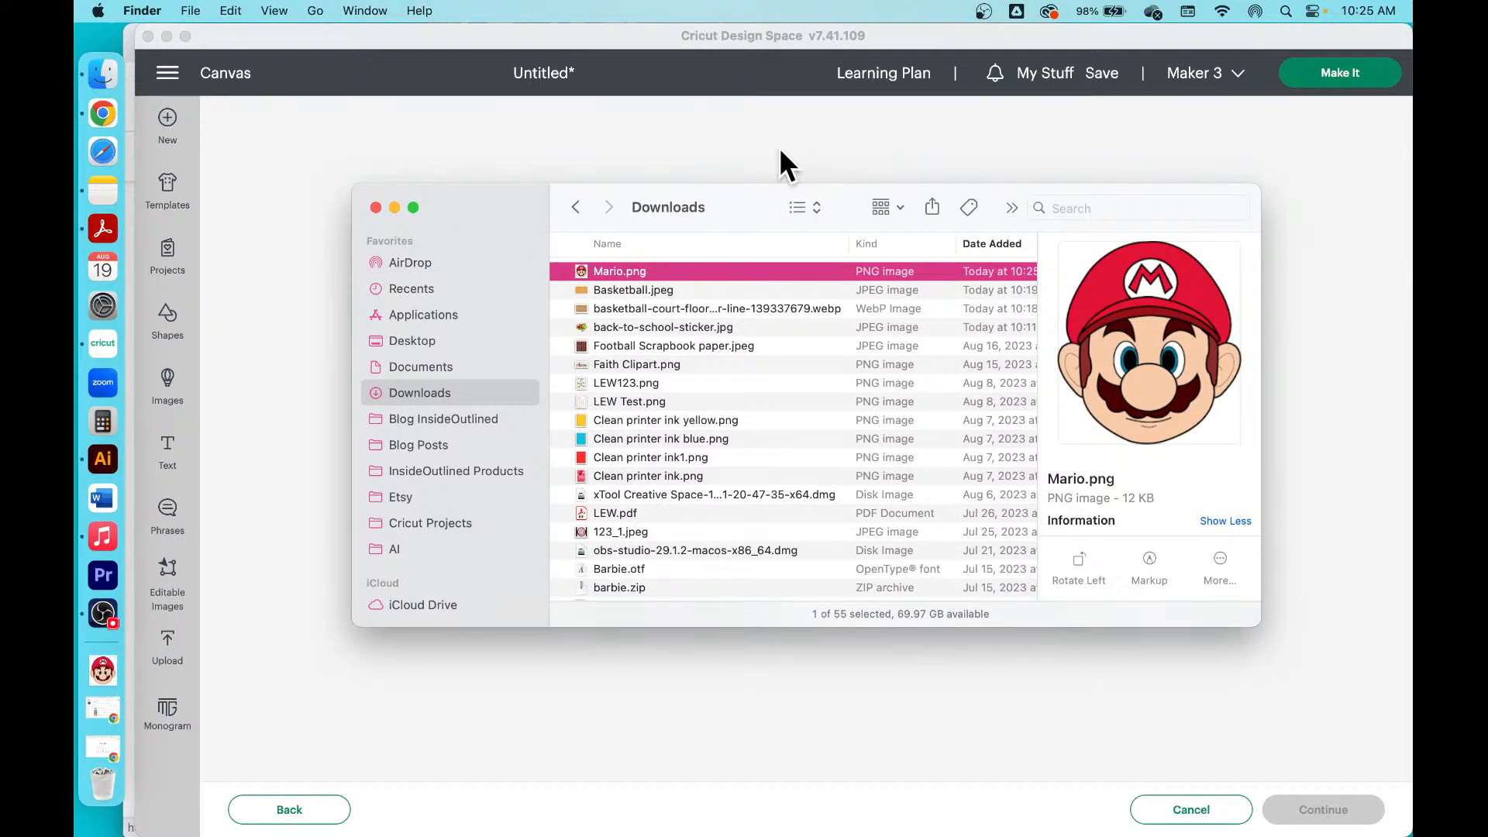
{"action": "left_click", "coordinate": [778, 147]}
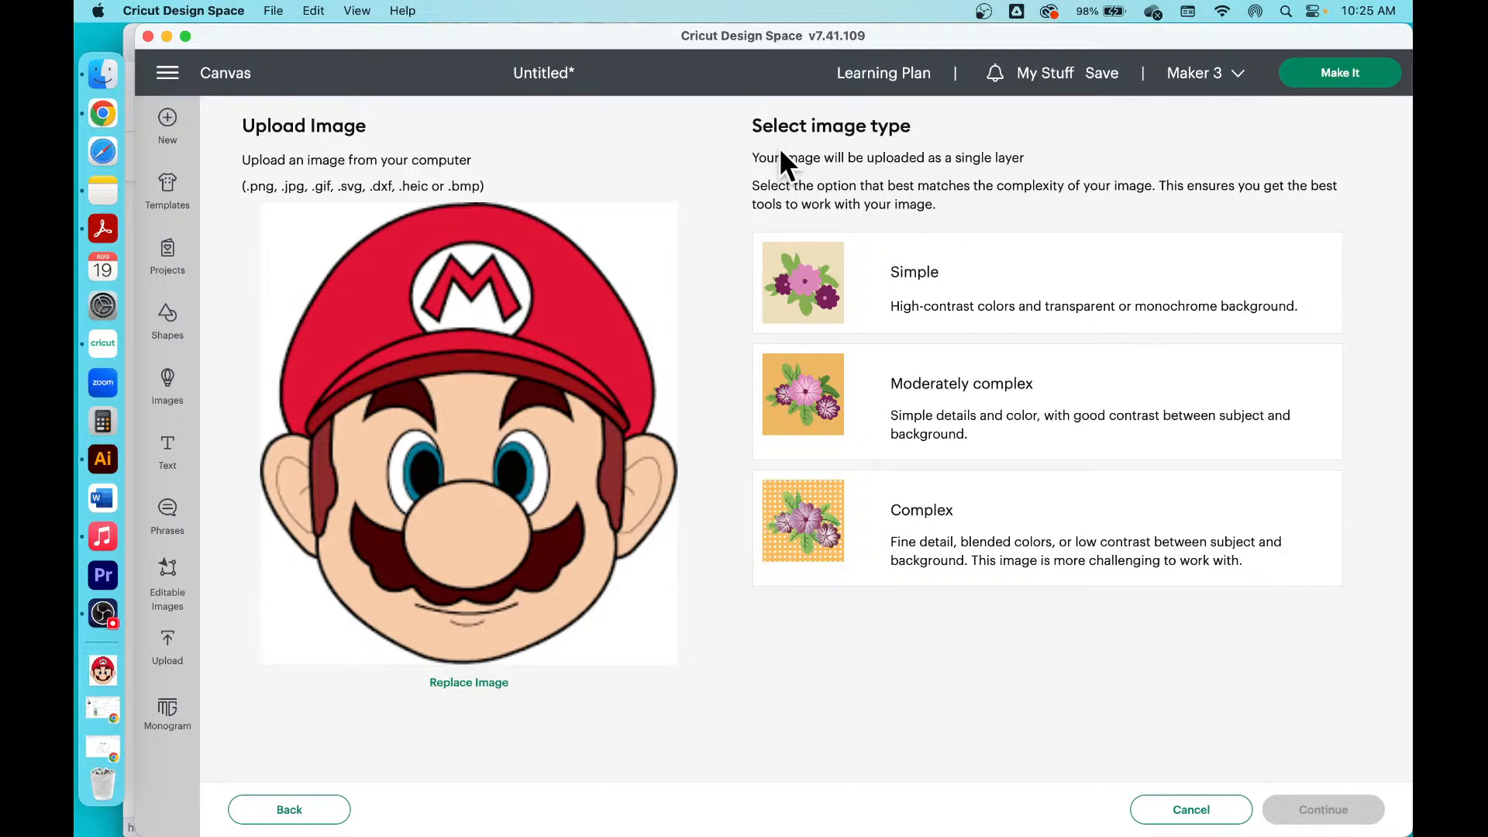
Step: Set the image type to Complex, and remove and apply the removal of all white background around Mario's head
{"action": "left_click", "coordinate": [985, 547]}
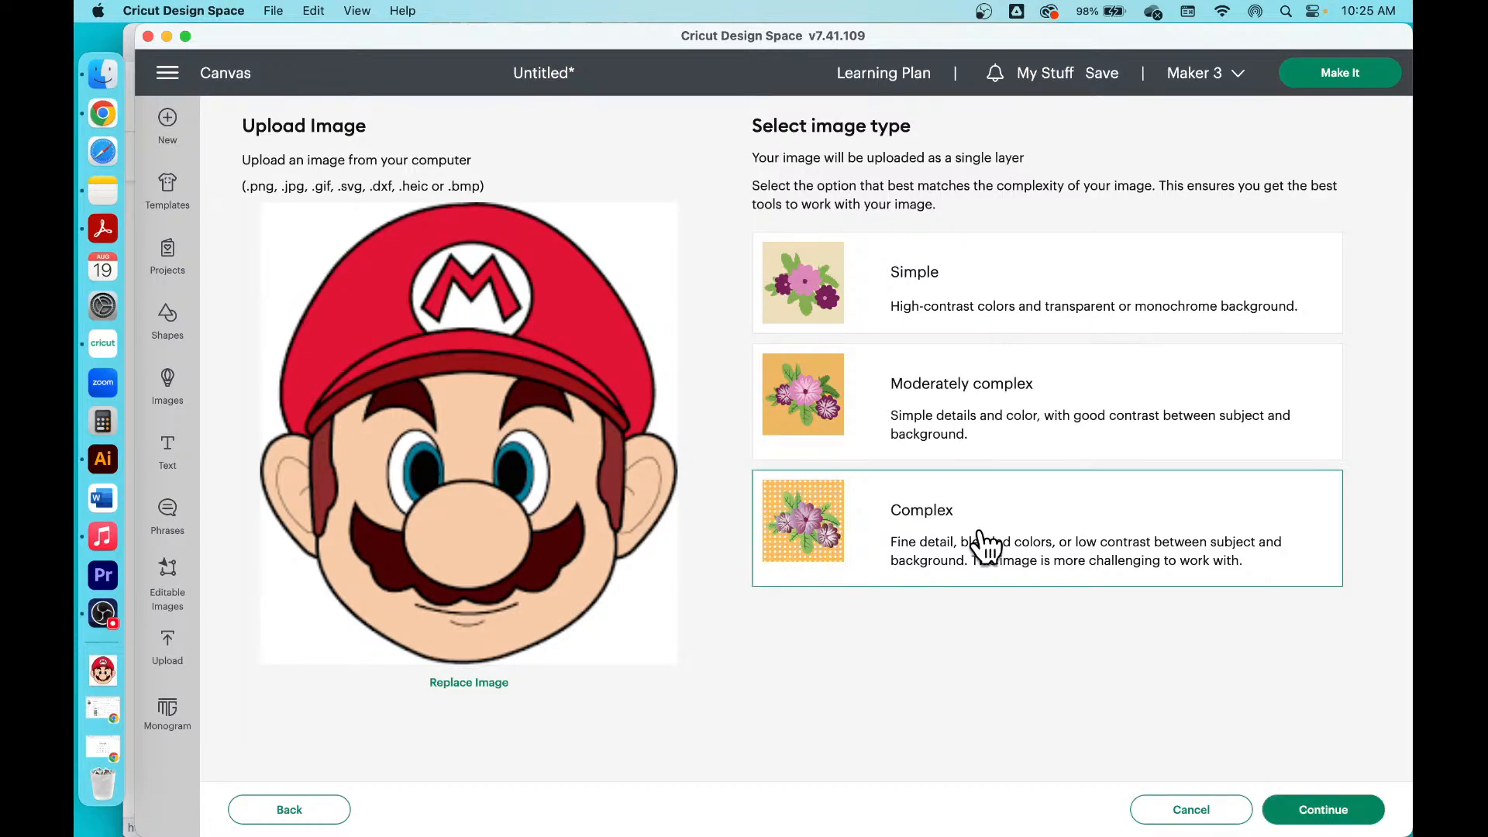
{"action": "left_click", "coordinate": [1312, 811]}
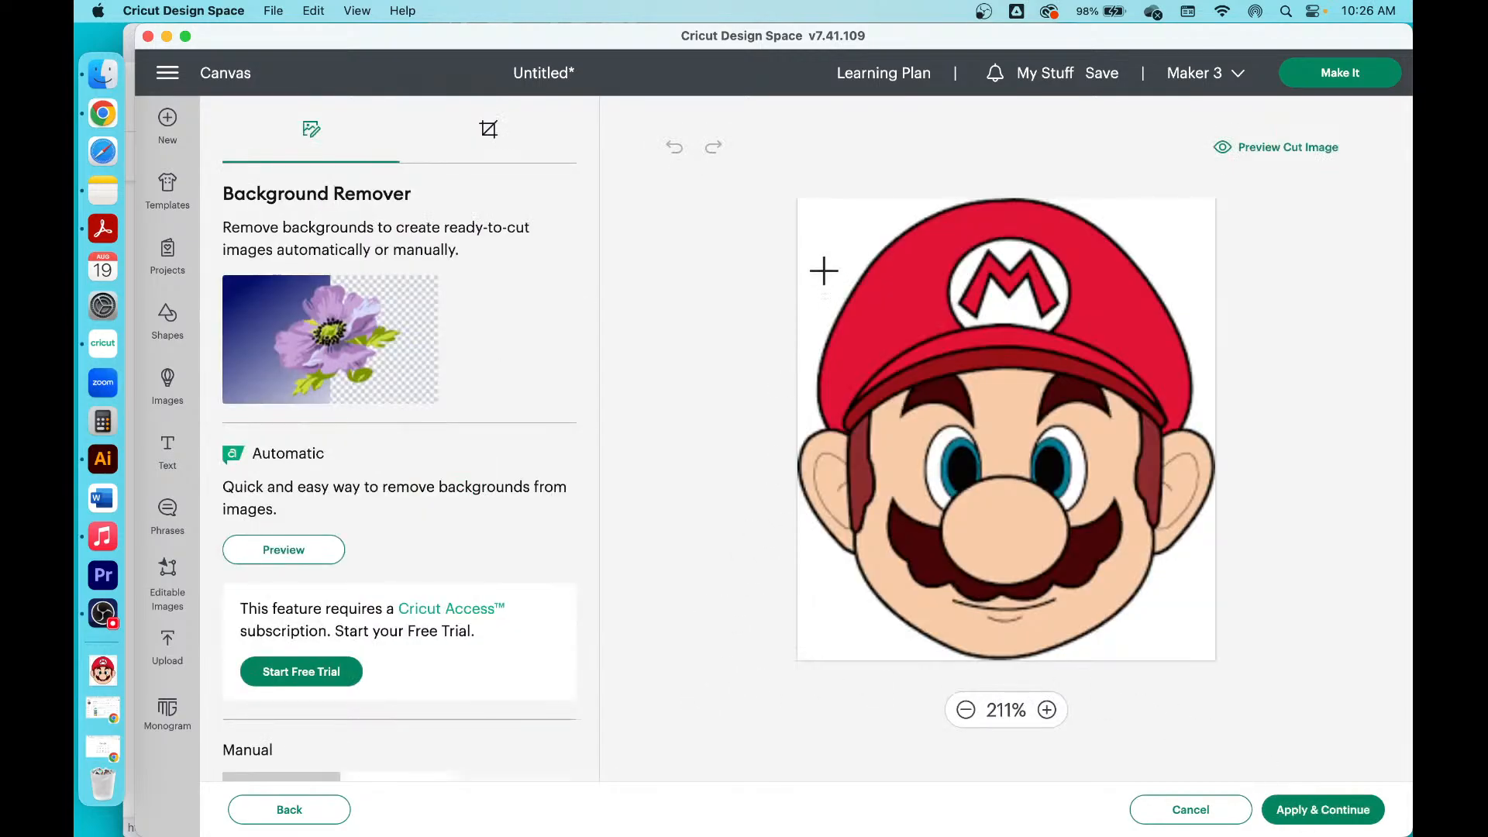
{"action": "left_click", "coordinate": [1169, 232]}
{"action": "left_click", "coordinate": [1173, 636]}
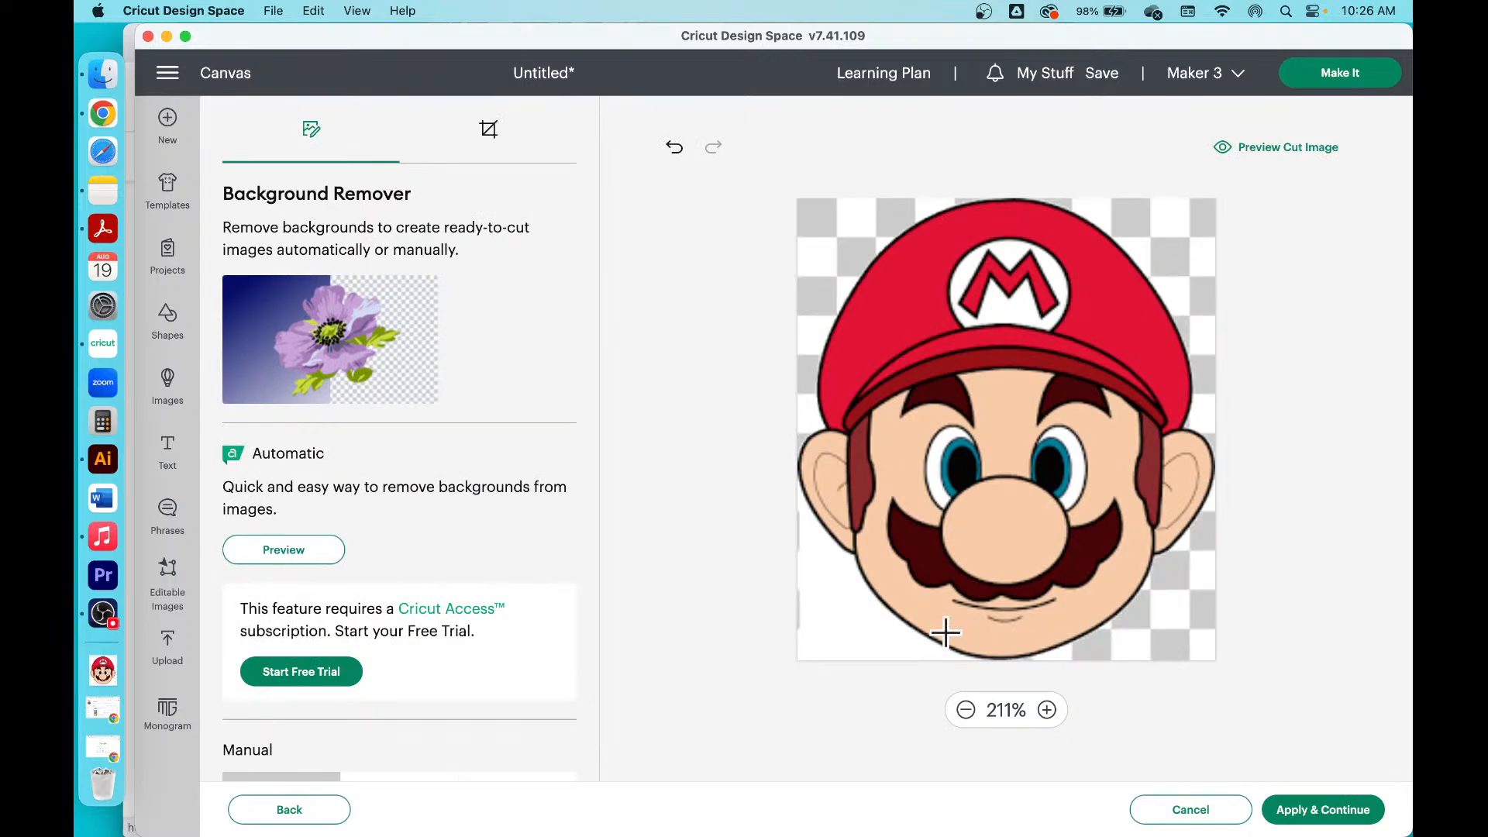
{"action": "left_click", "coordinate": [848, 617]}
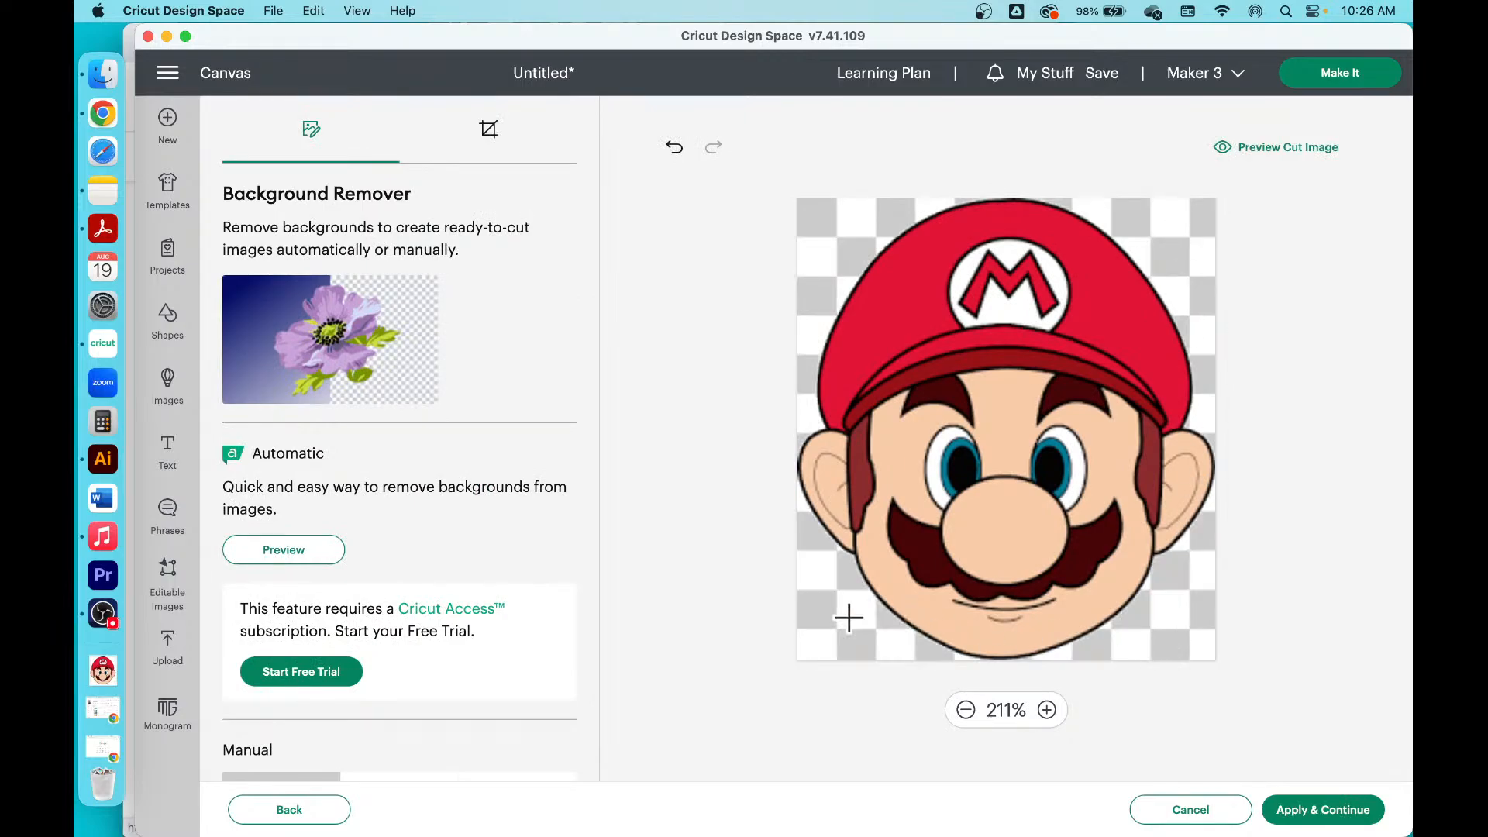
{"action": "left_click", "coordinate": [1355, 811]}
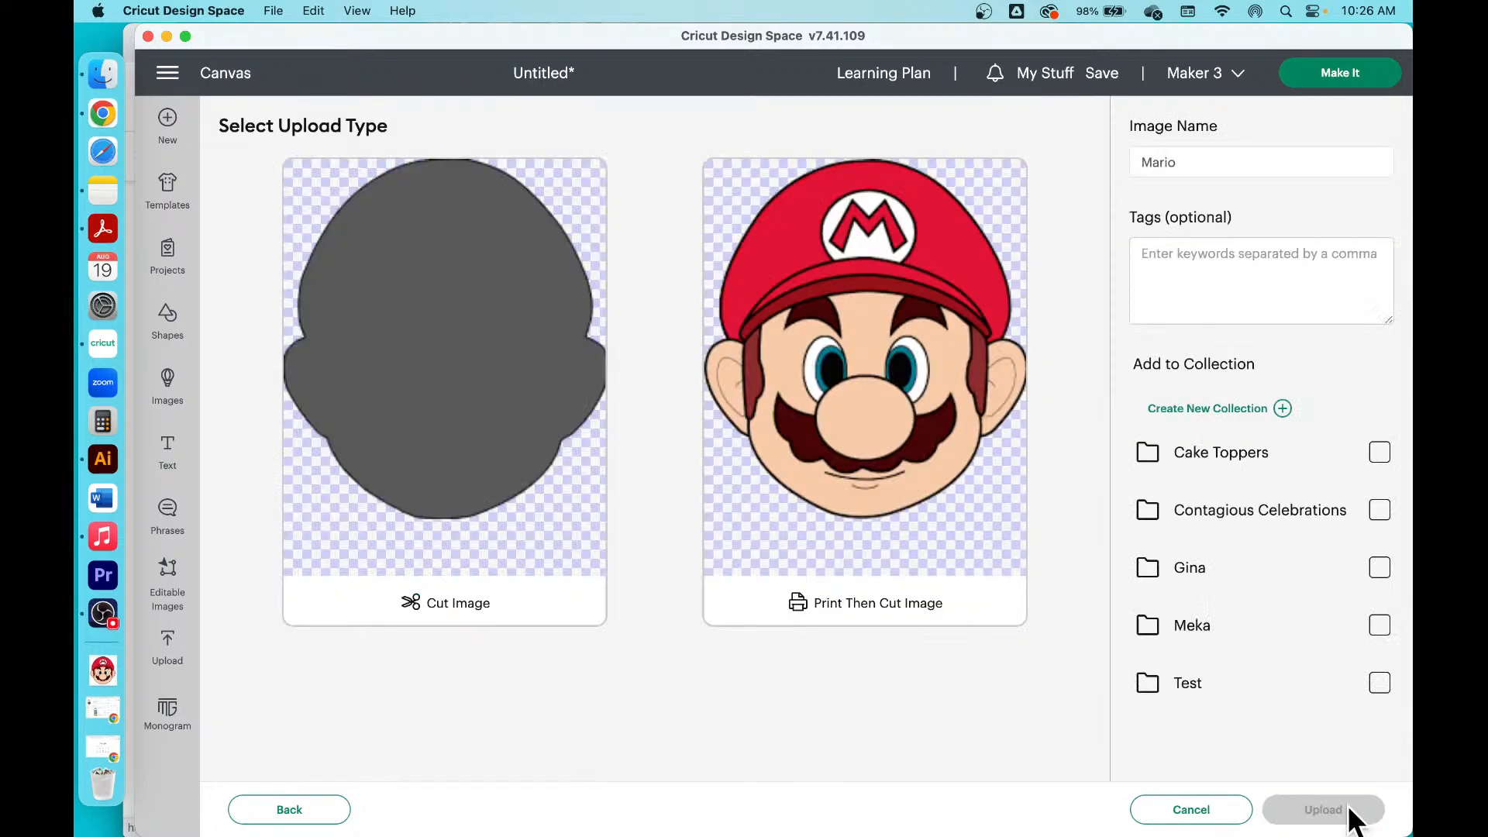
Step: Upload the cleaned Mario image as a Print Then Cut image
{"action": "left_click", "coordinate": [880, 427]}
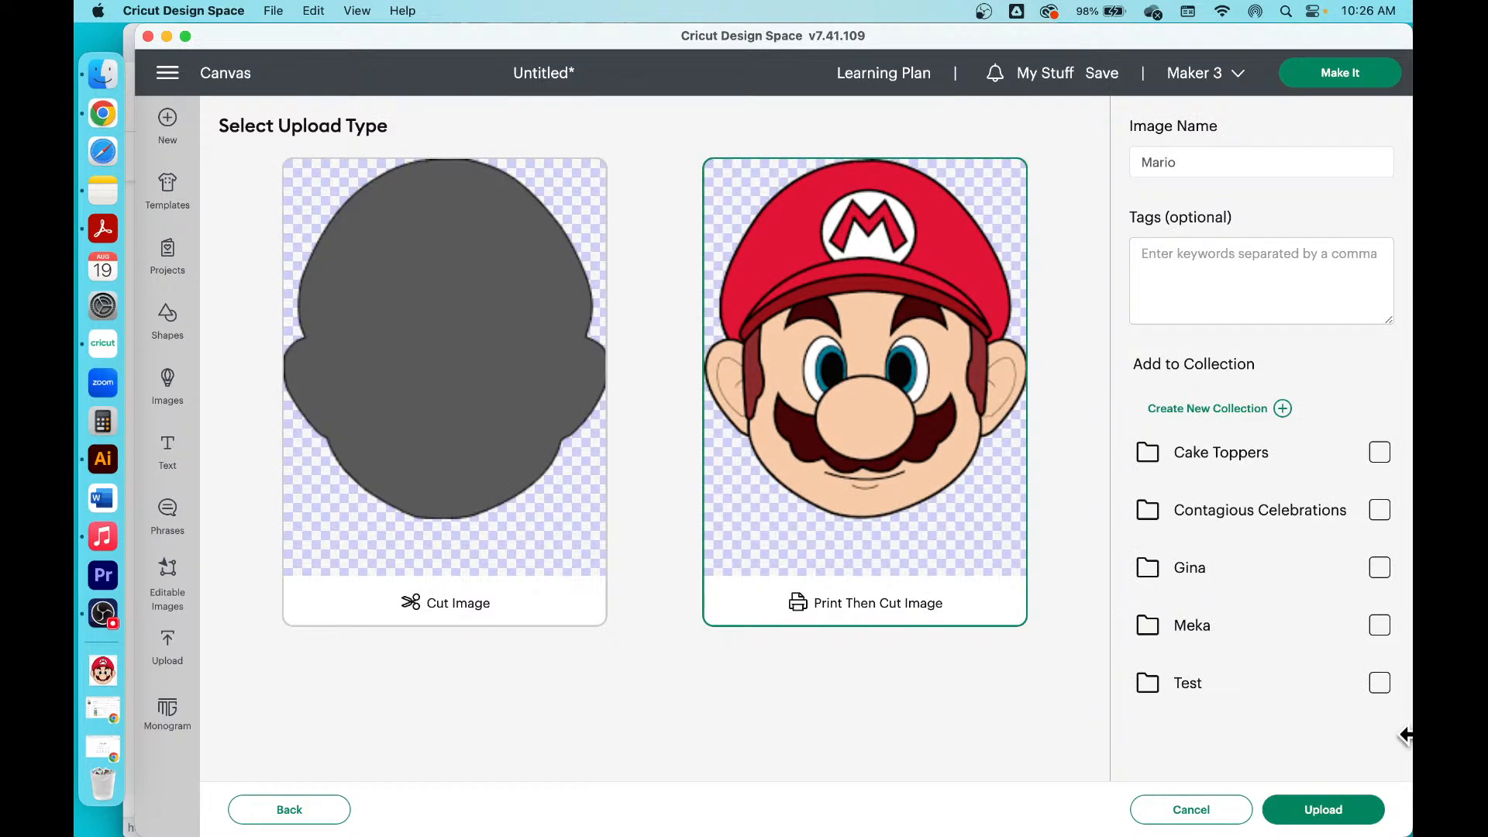
{"action": "left_click", "coordinate": [1342, 801]}
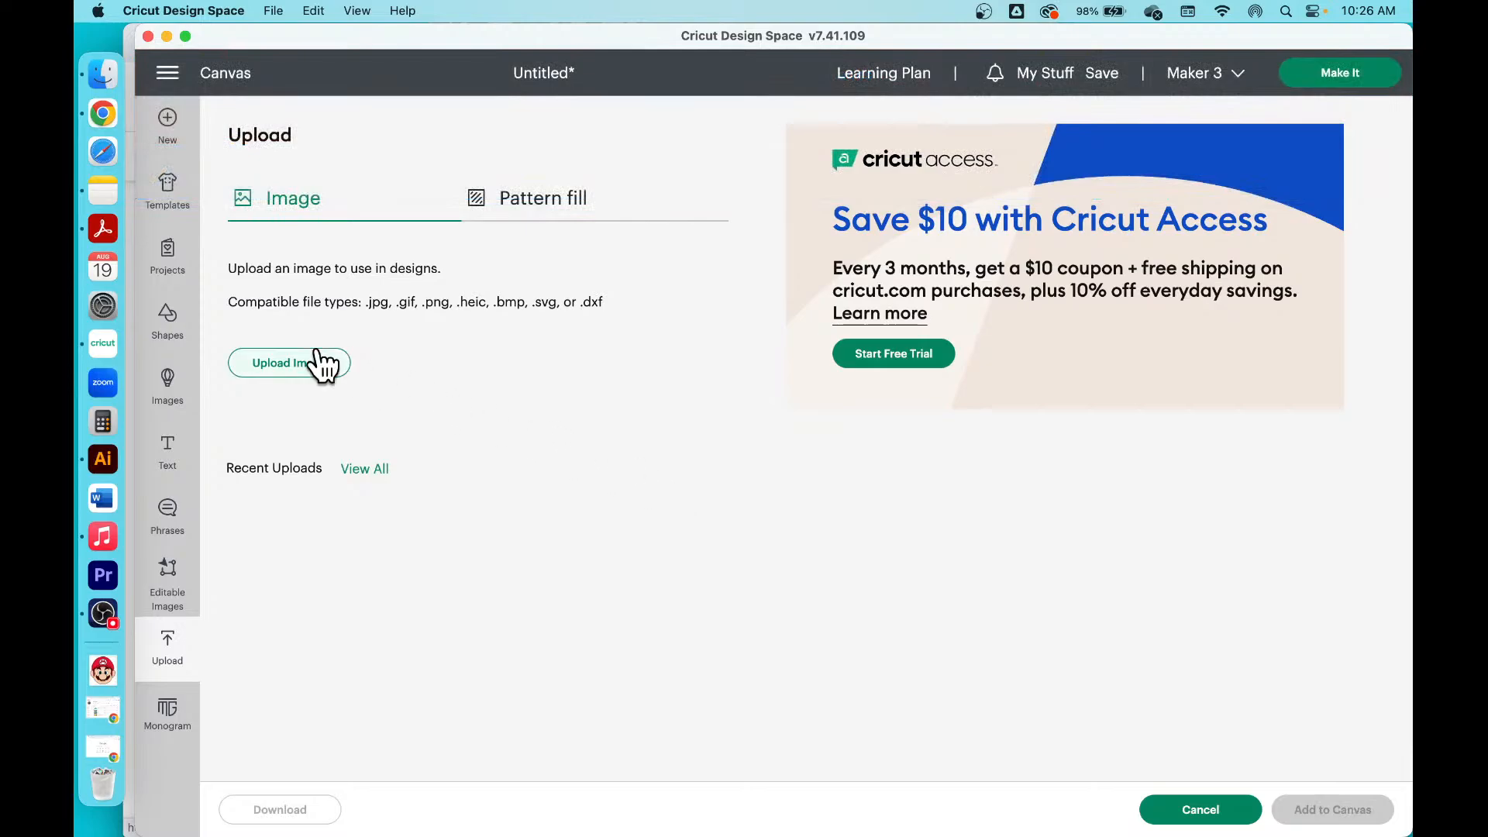
{"action": "left_click", "coordinate": [296, 362]}
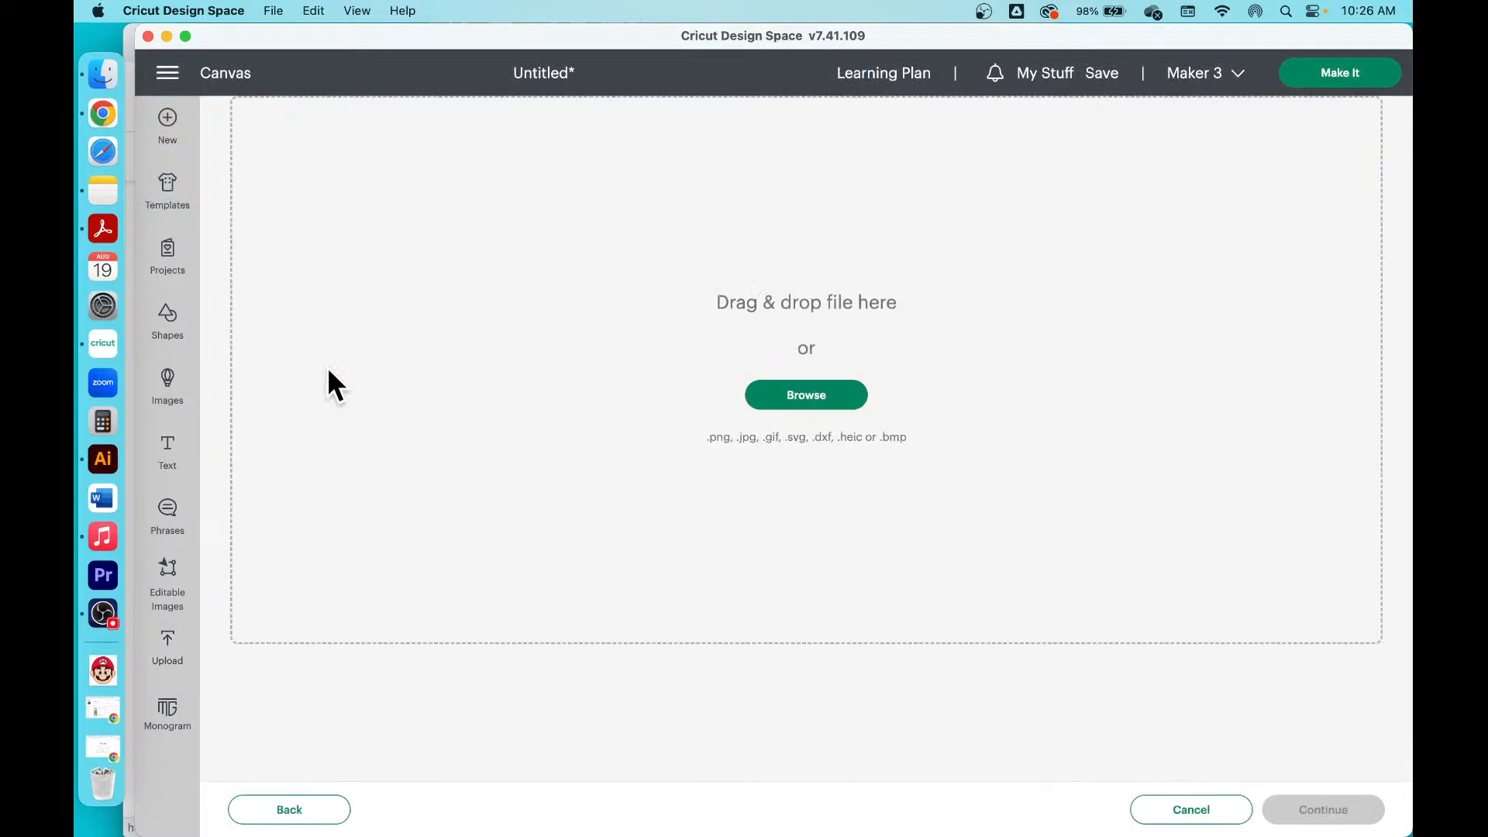
{"action": "left_click", "coordinate": [99, 75]}
{"action": "left_click", "coordinate": [1182, 206]}
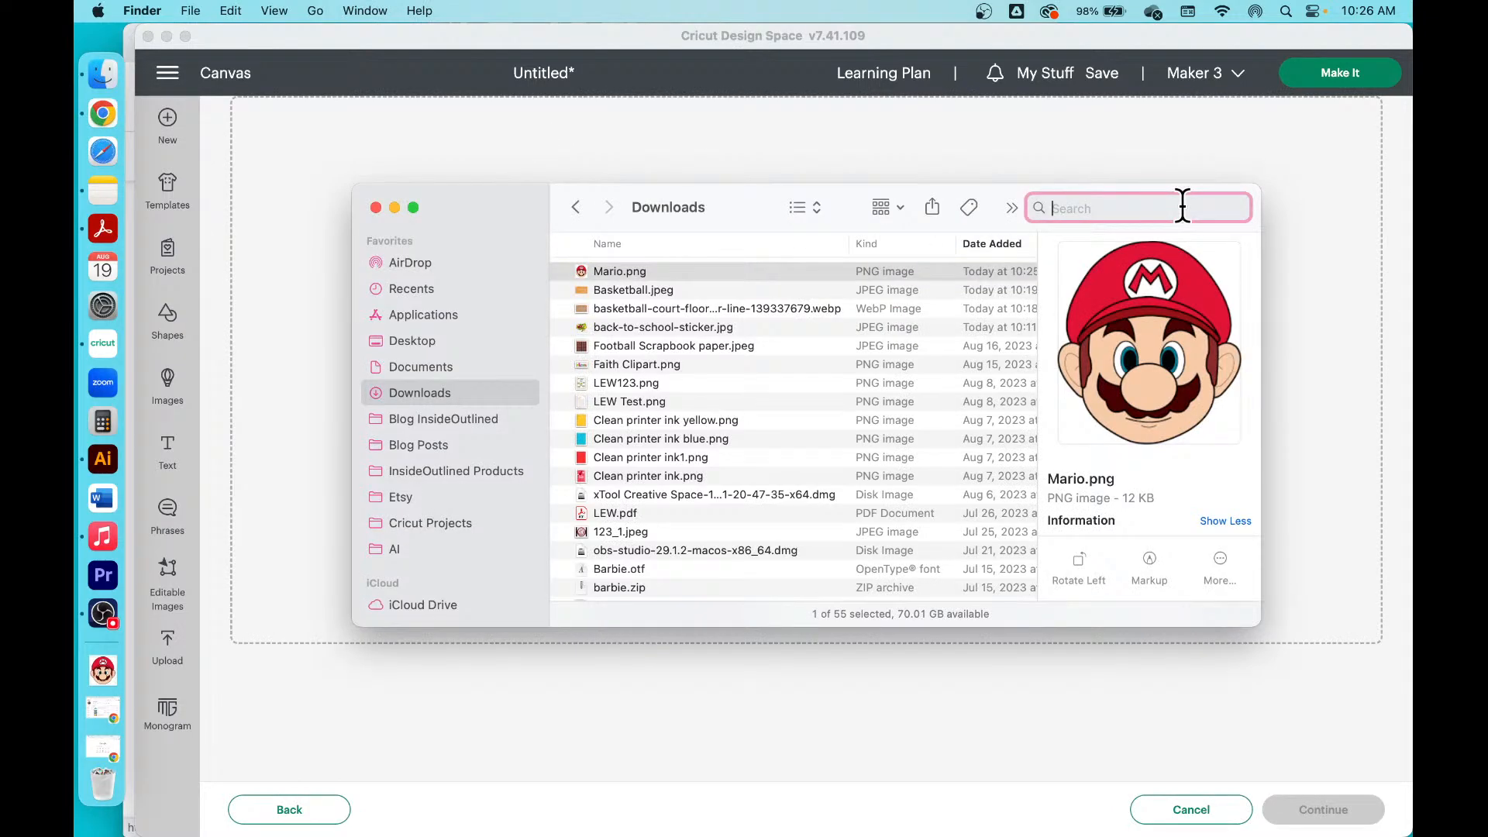
{"action": "type", "text": "mar"}
{"action": "key", "text": "Down"}
{"action": "left_click", "coordinate": [235, 237]}
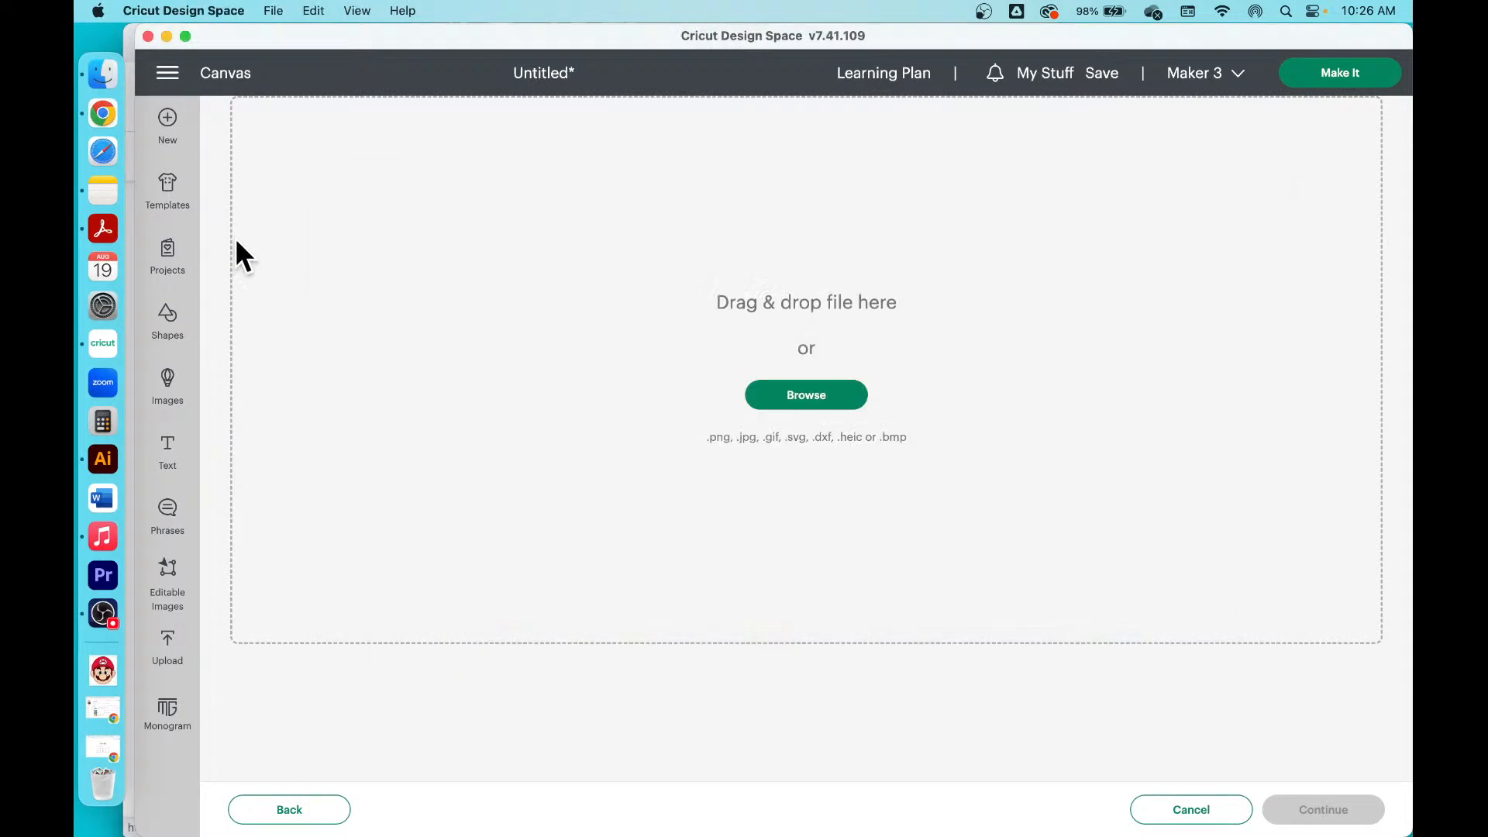
{"action": "left_click", "coordinate": [1197, 816]}
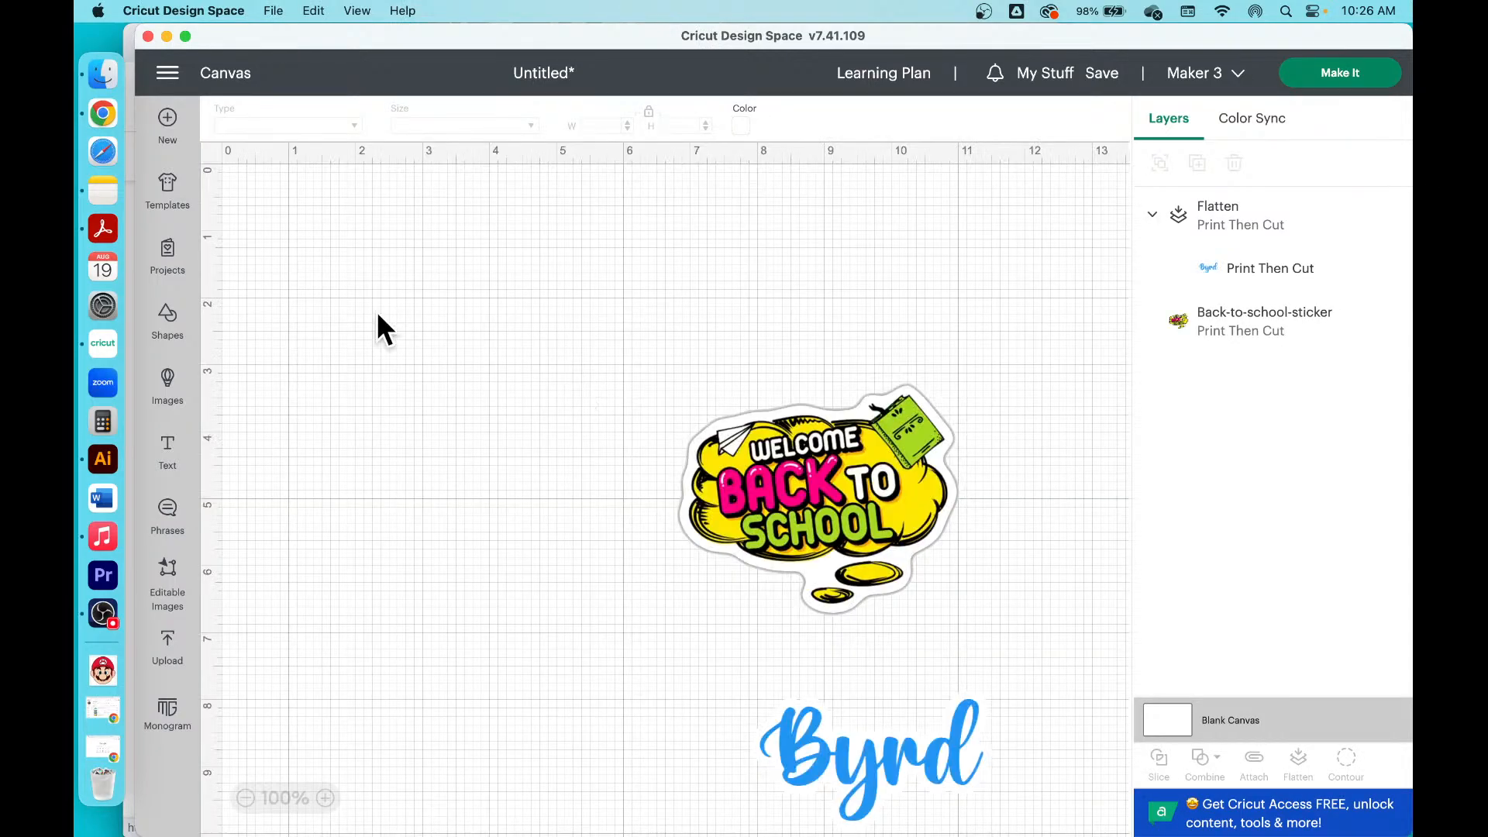
Step: Add the uploaded Mario image from all recent uploads to the canvas and place it beside the back-to-school sticker
{"action": "left_click", "coordinate": [172, 642]}
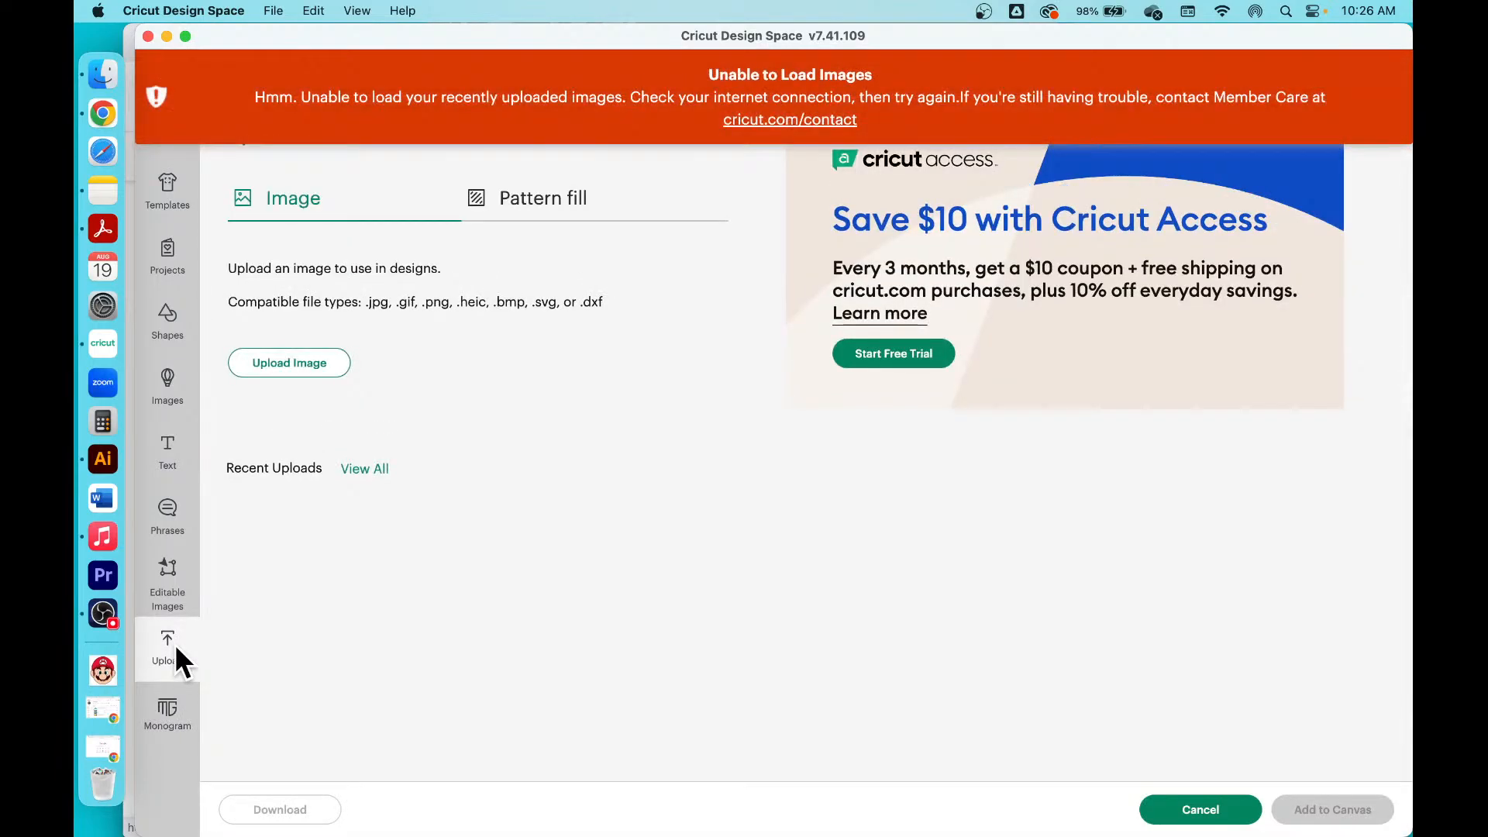
{"action": "left_click", "coordinate": [175, 644]}
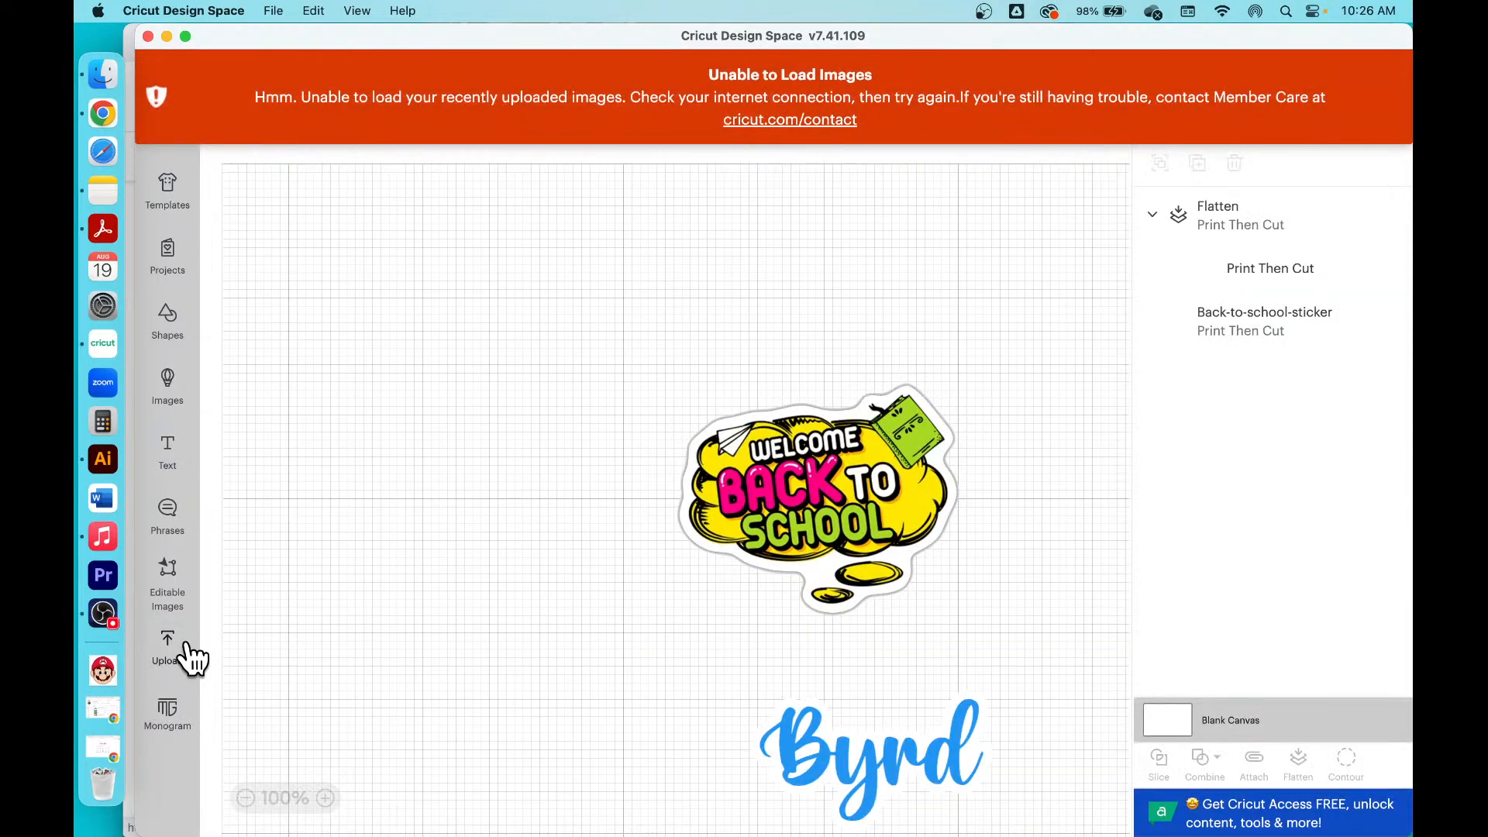
{"action": "left_click", "coordinate": [189, 647]}
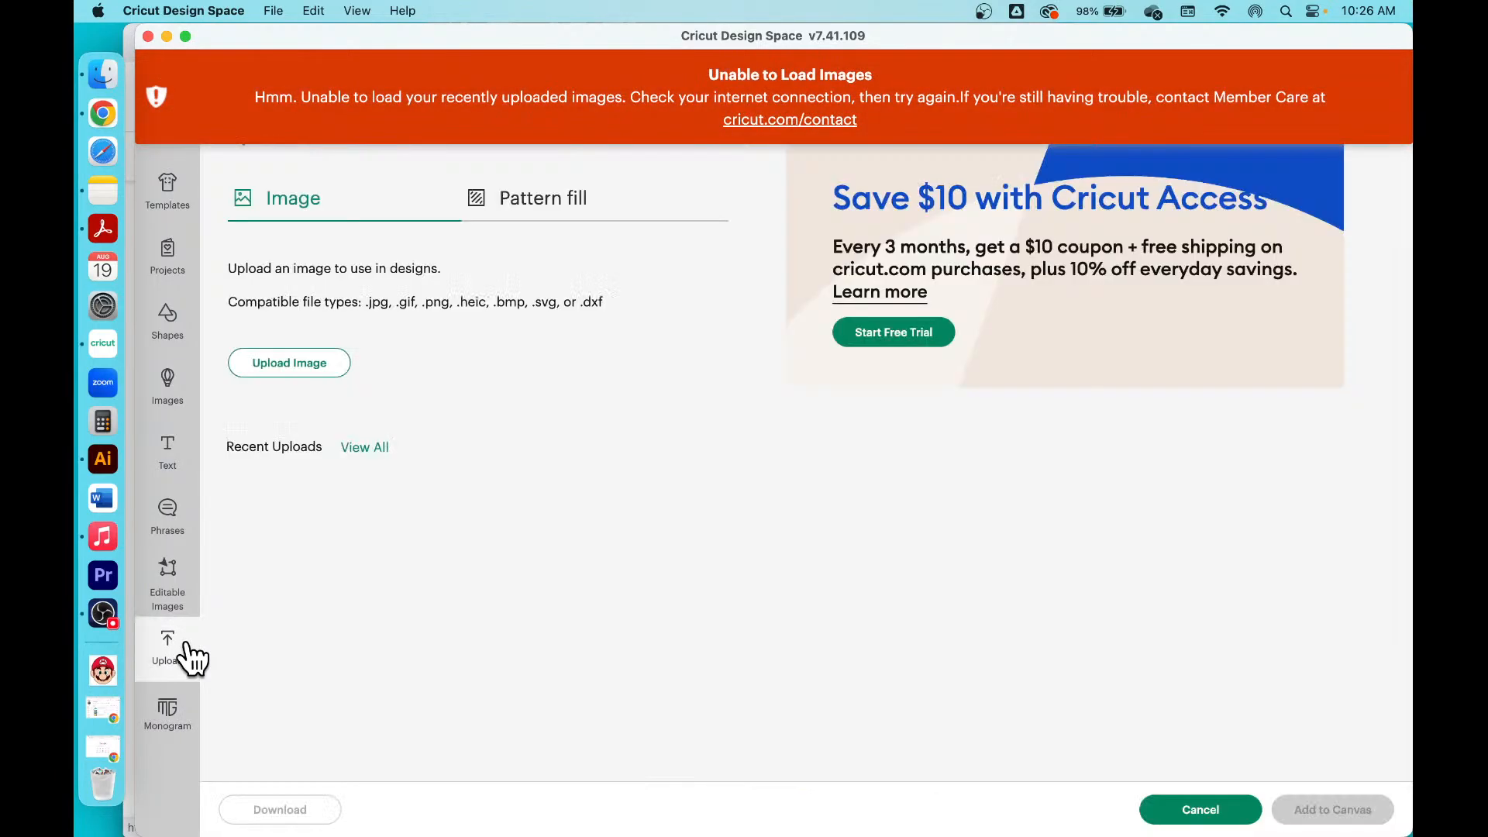
{"action": "left_click", "coordinate": [324, 365]}
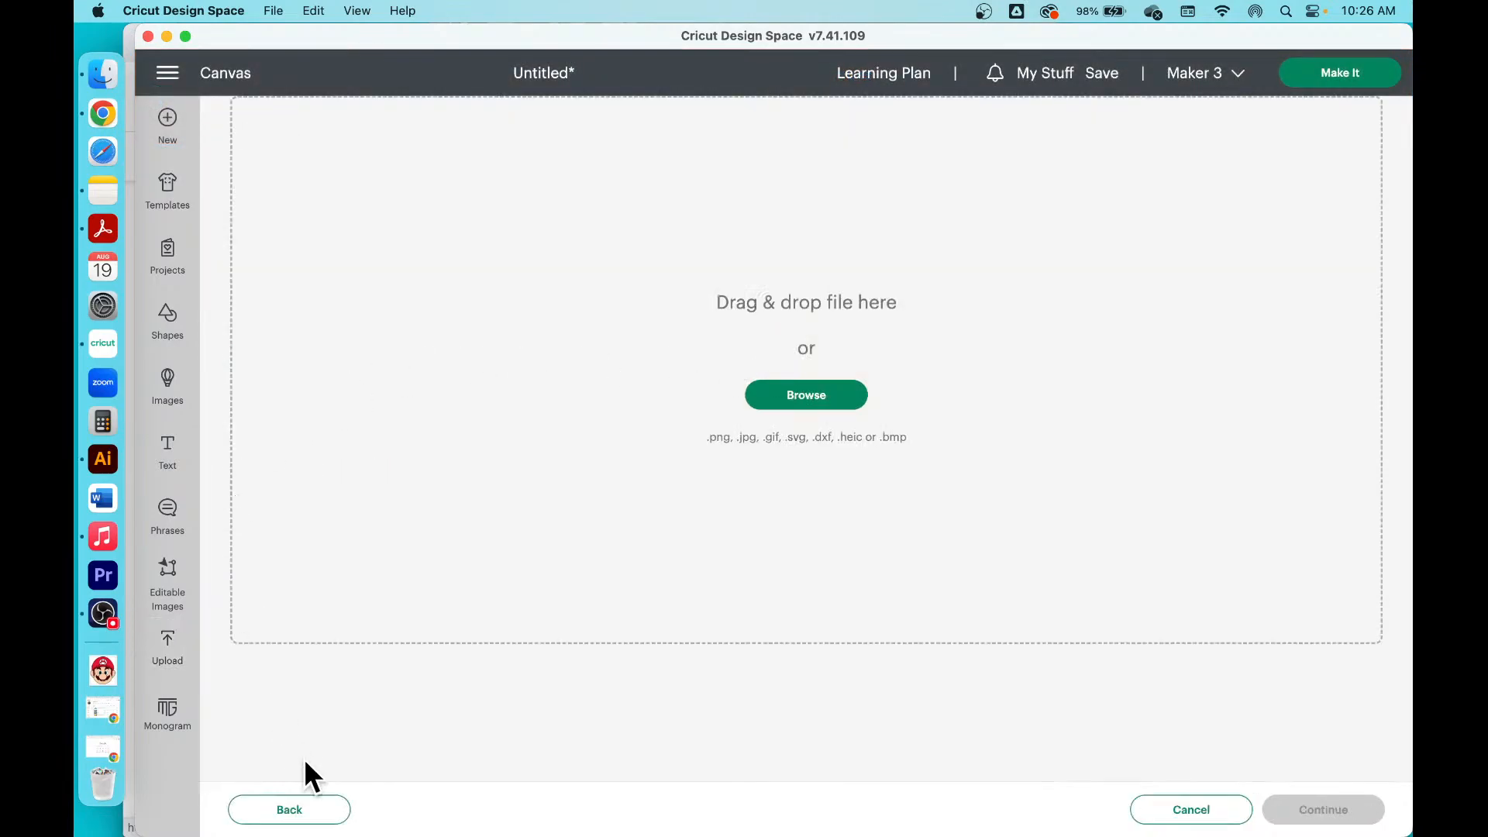
{"action": "left_click", "coordinate": [318, 808]}
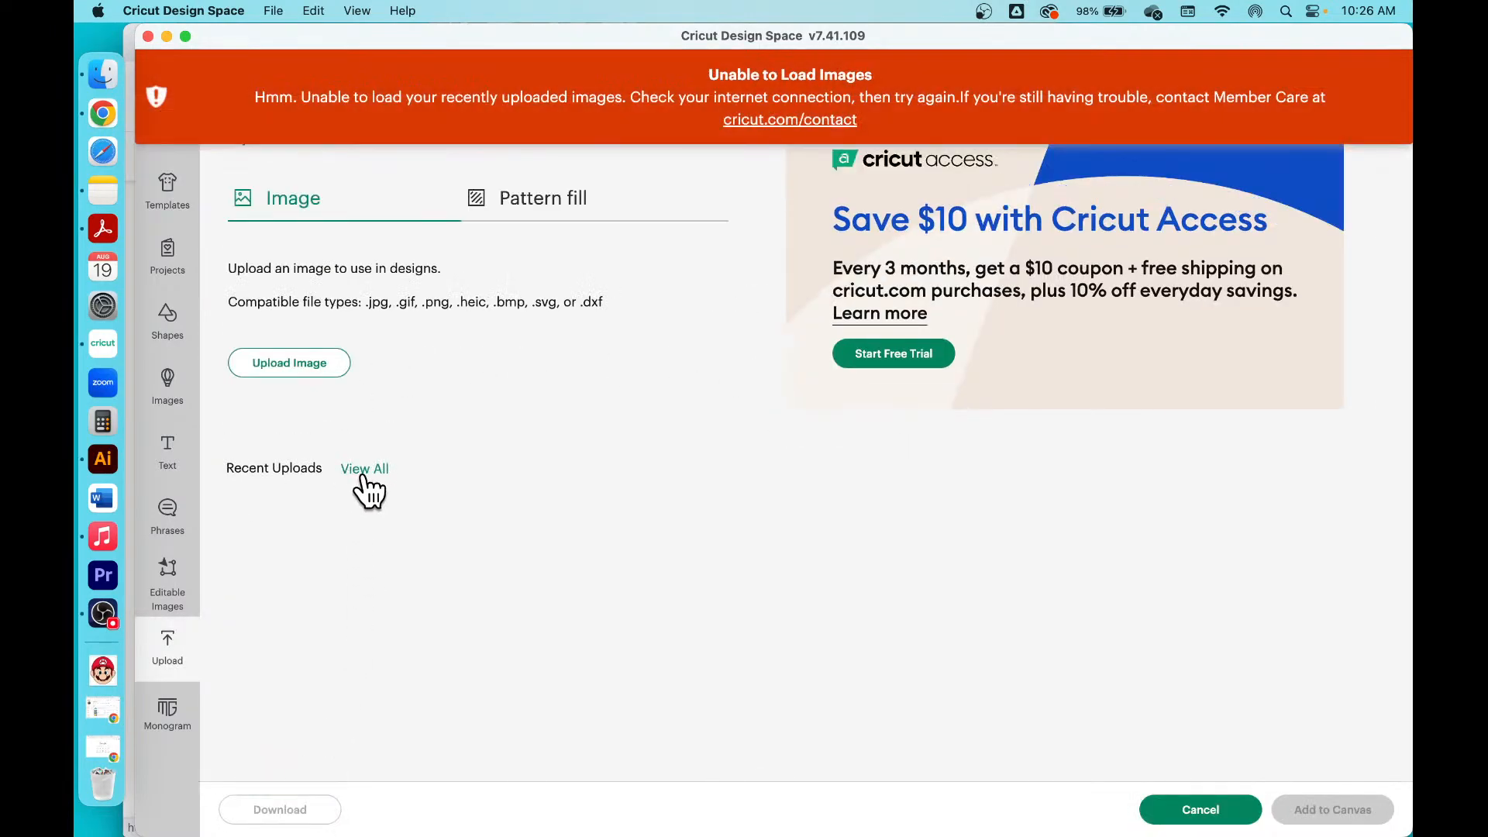
{"action": "left_click", "coordinate": [363, 472]}
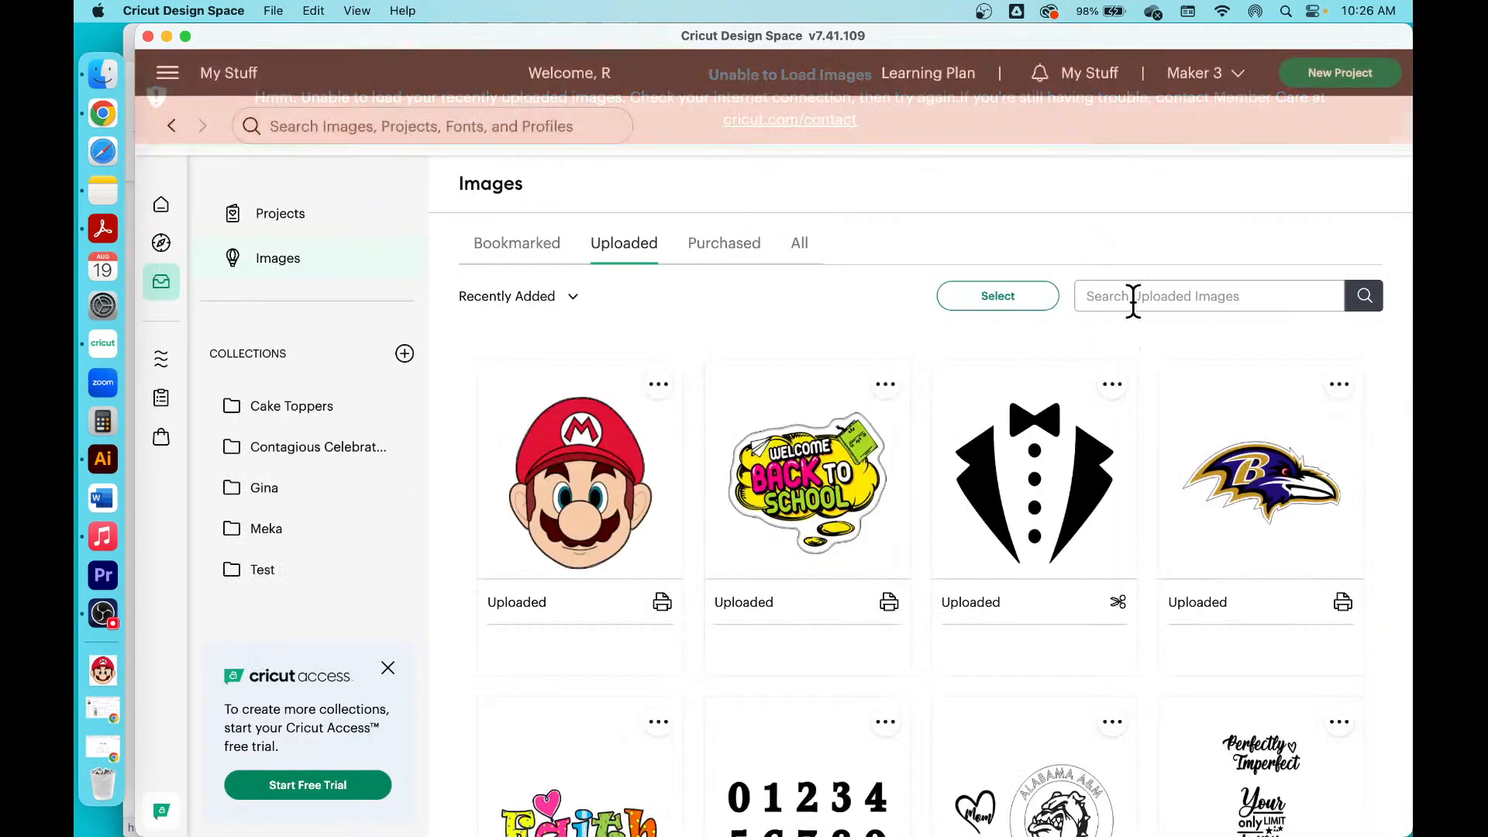
{"action": "mouse_move", "coordinate": [608, 457]}
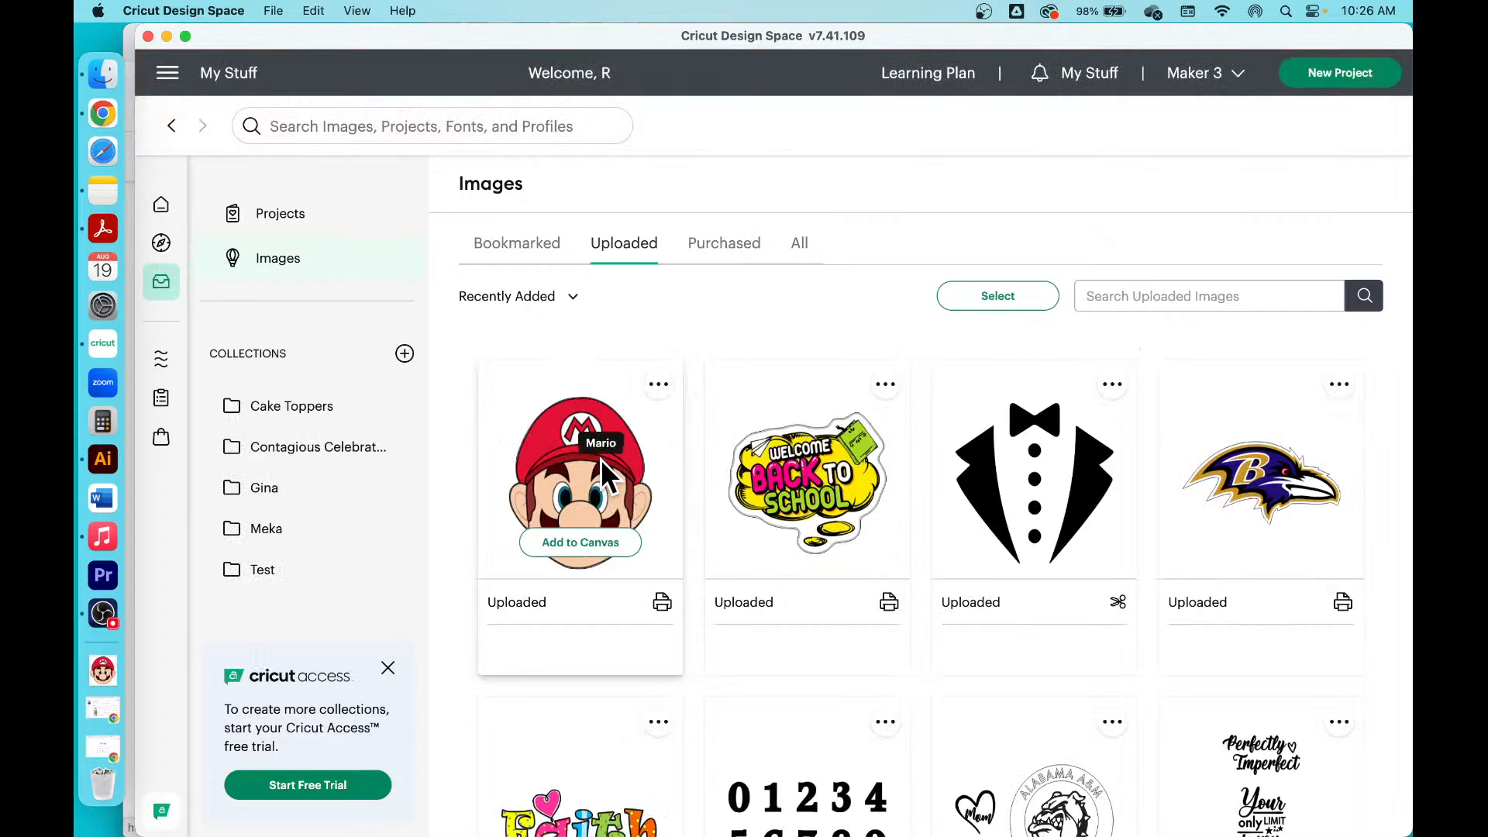
{"action": "left_click", "coordinate": [576, 555]}
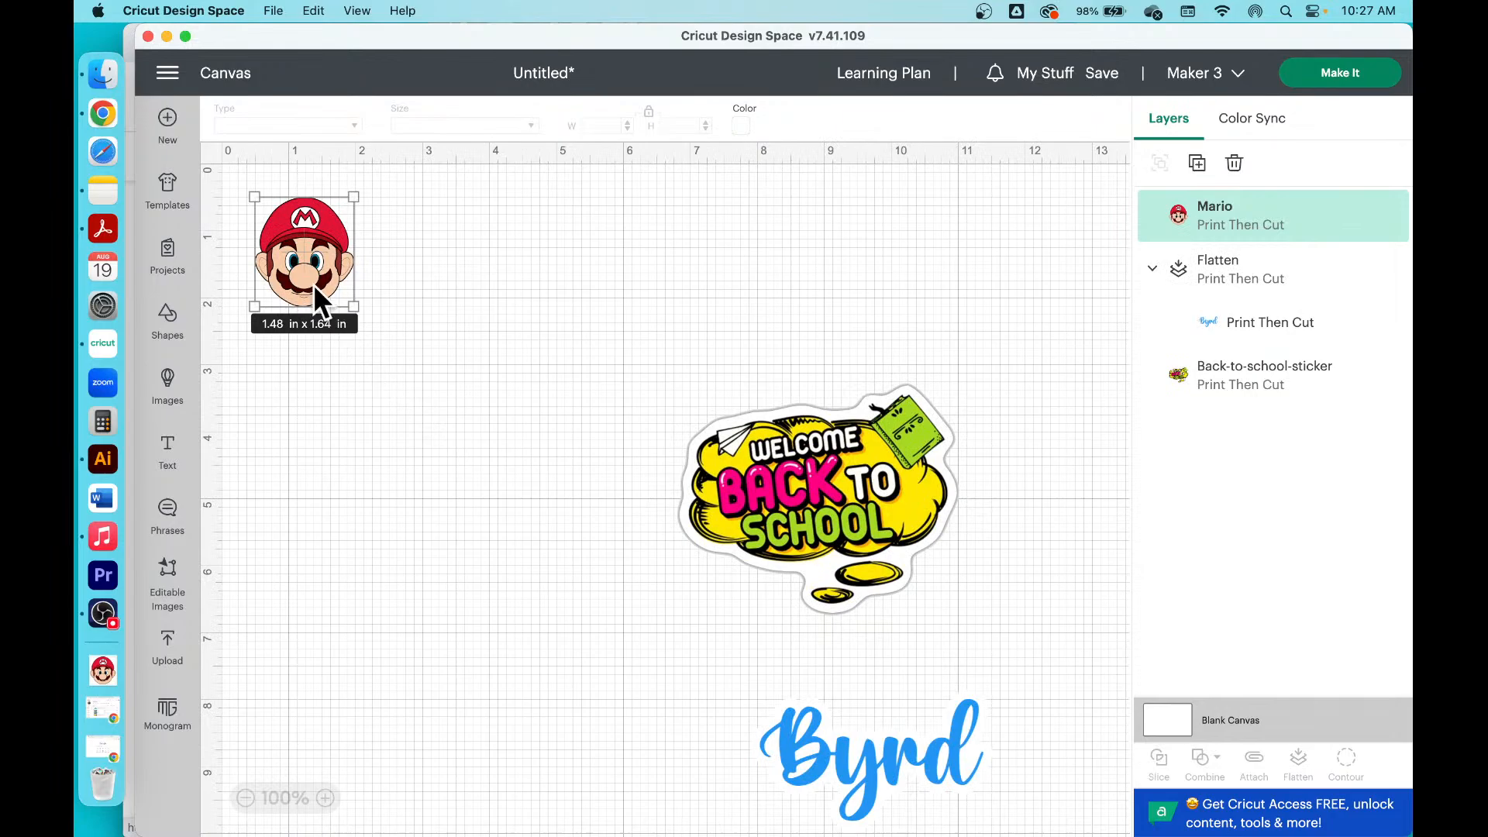
{"action": "left_click_drag", "start_coordinate": [313, 284], "coordinate": [478, 576]}
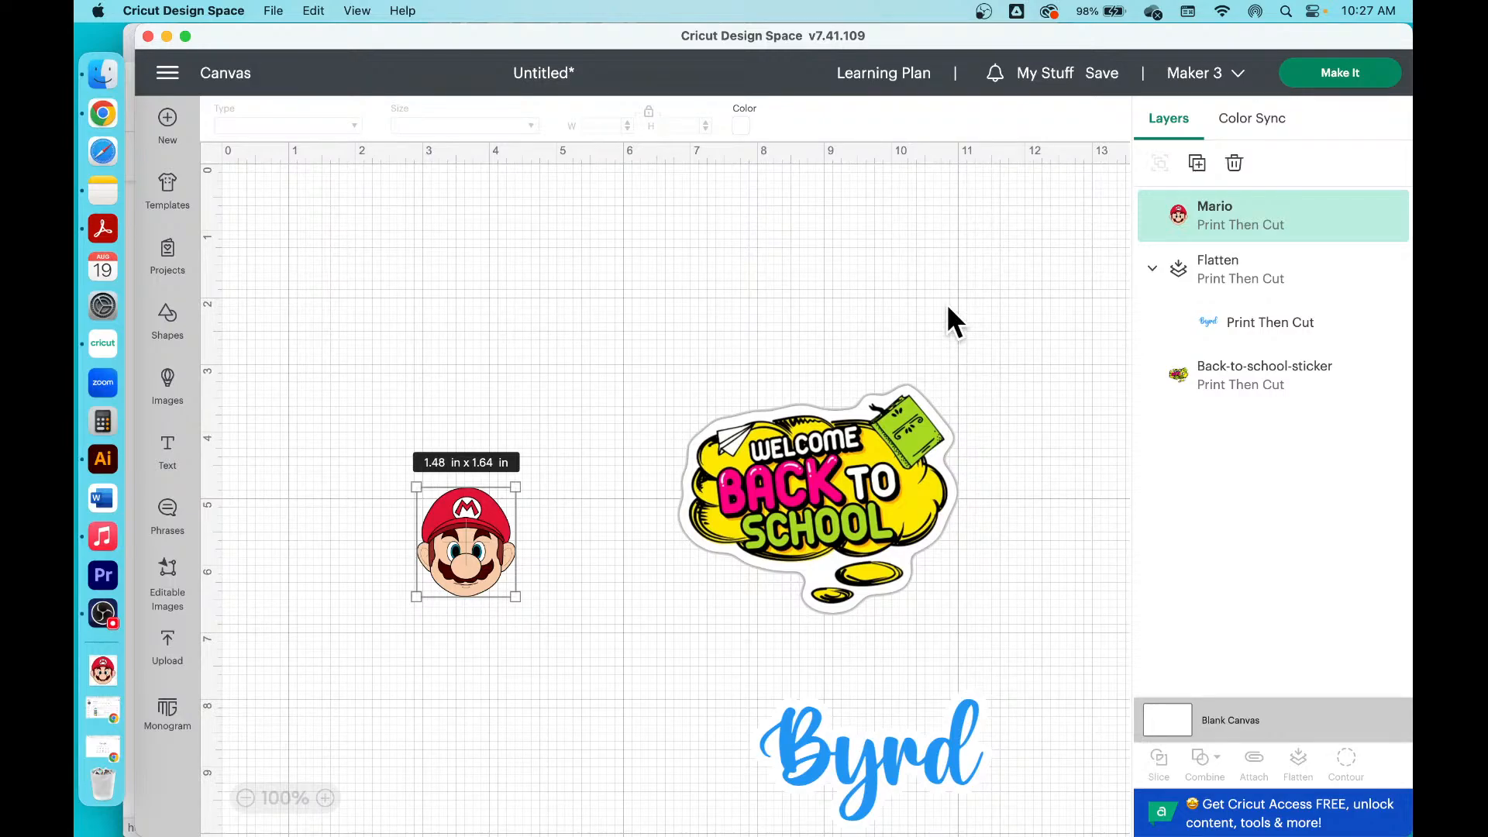
Step: Save the project with the title Cricut Class Print then Cut
{"action": "left_click", "coordinate": [1104, 72]}
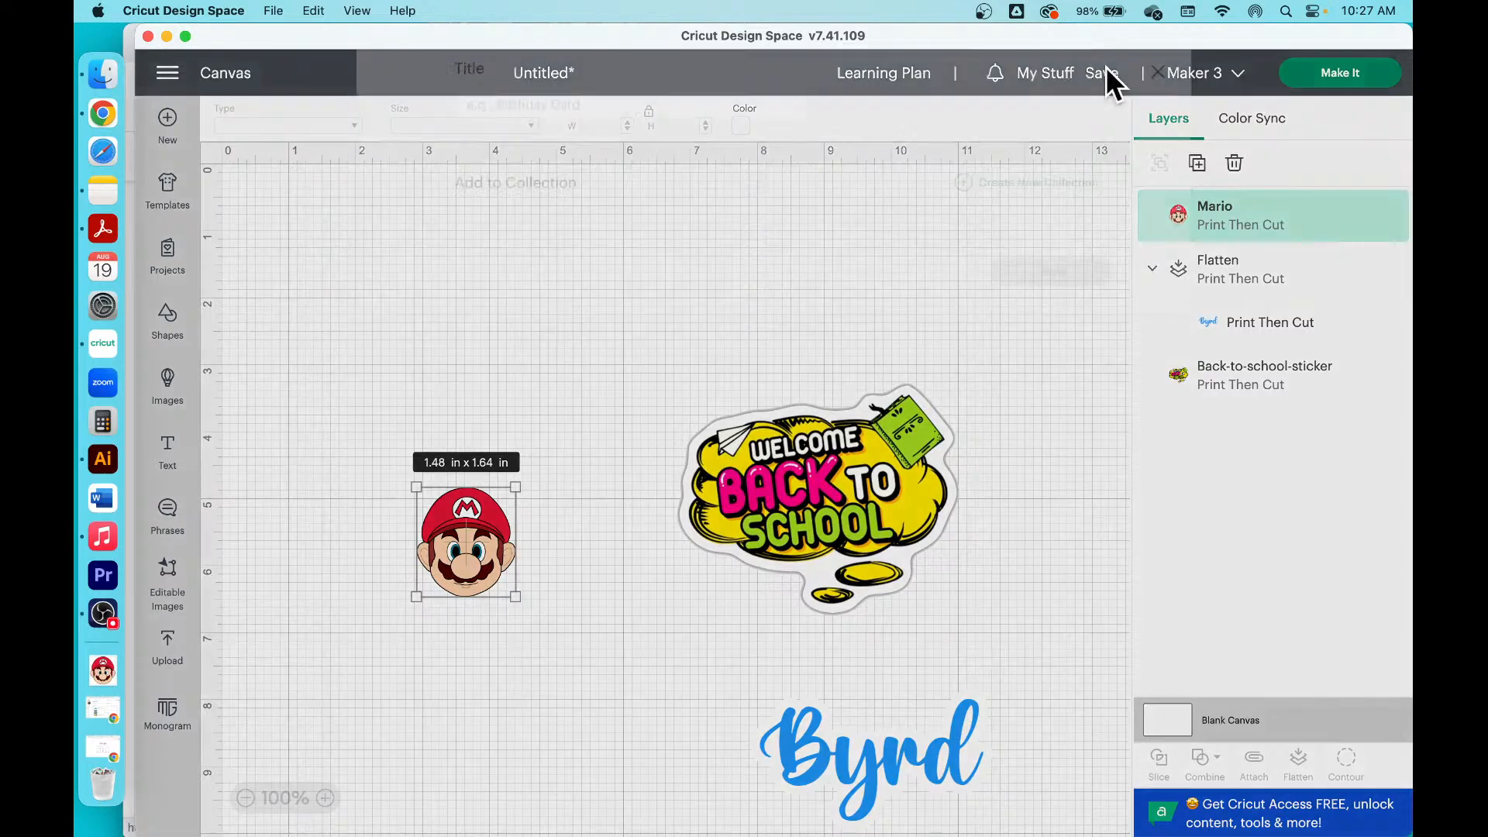
{"action": "left_click", "coordinate": [557, 142]}
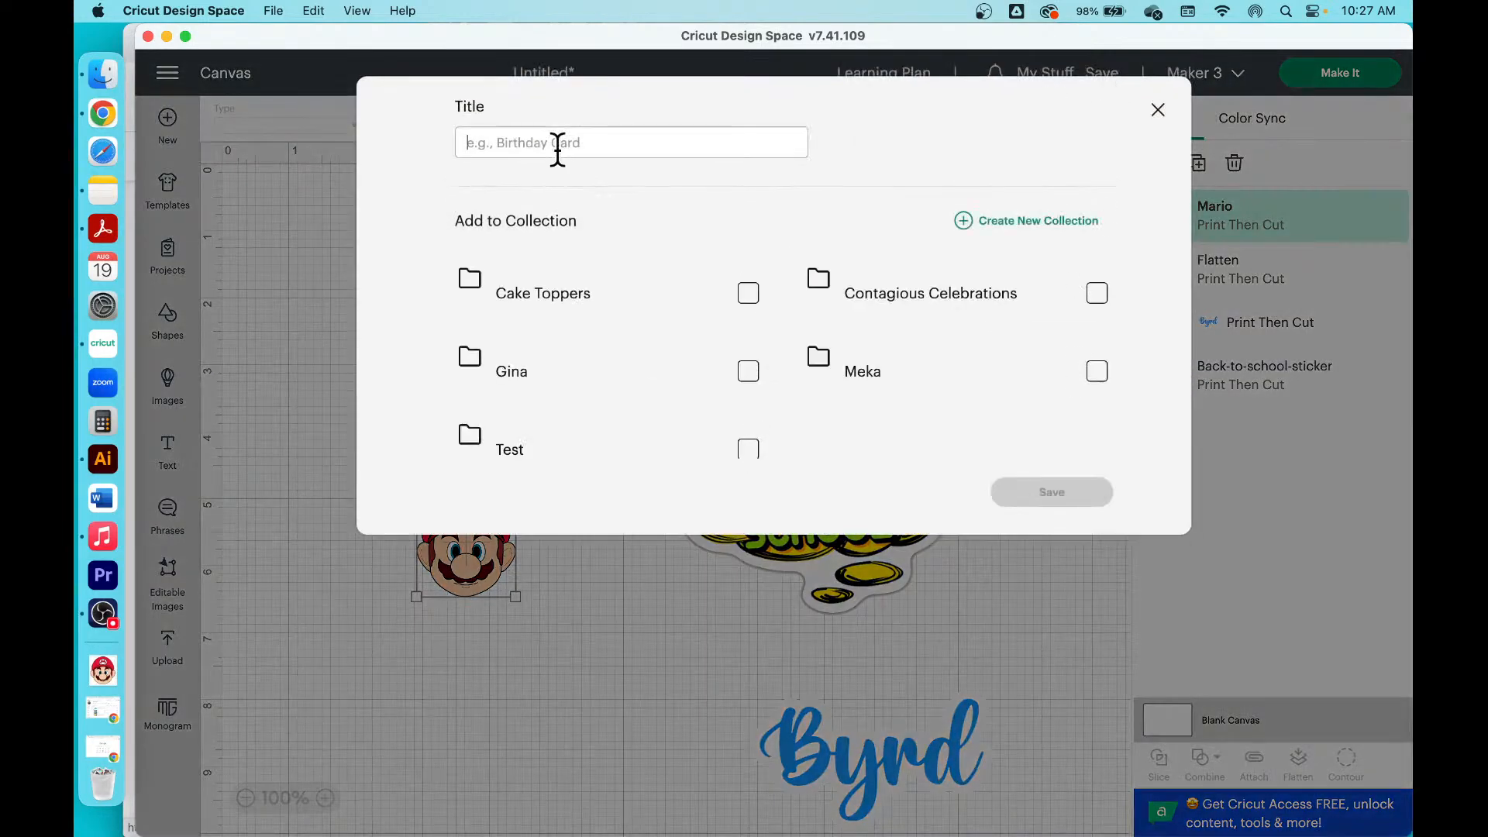
{"action": "type", "text": "Cricut Cla"}
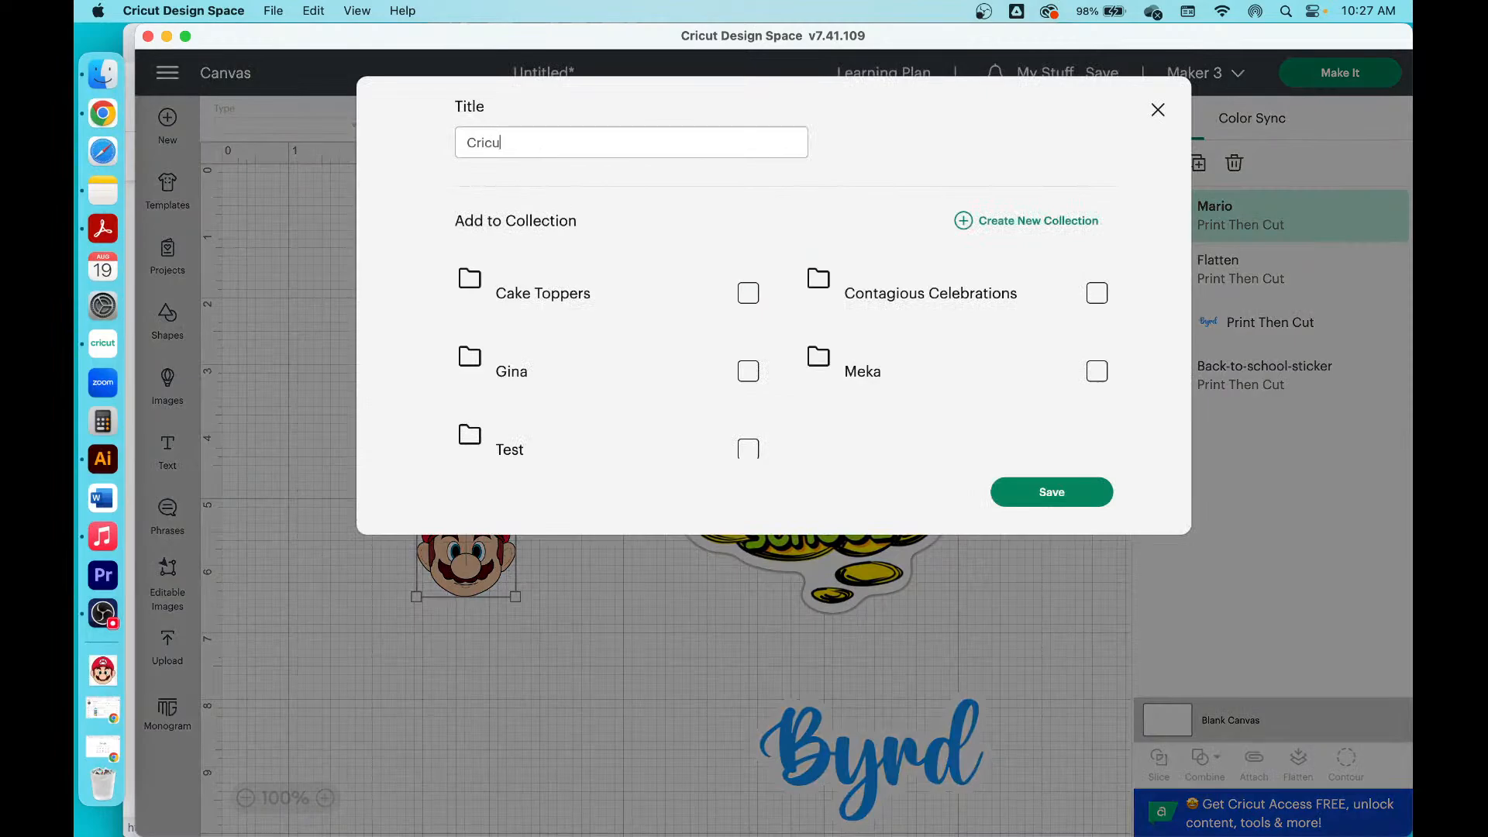
{"action": "type", "text": "ss Print then Cut"}
{"action": "left_click", "coordinate": [1082, 493]}
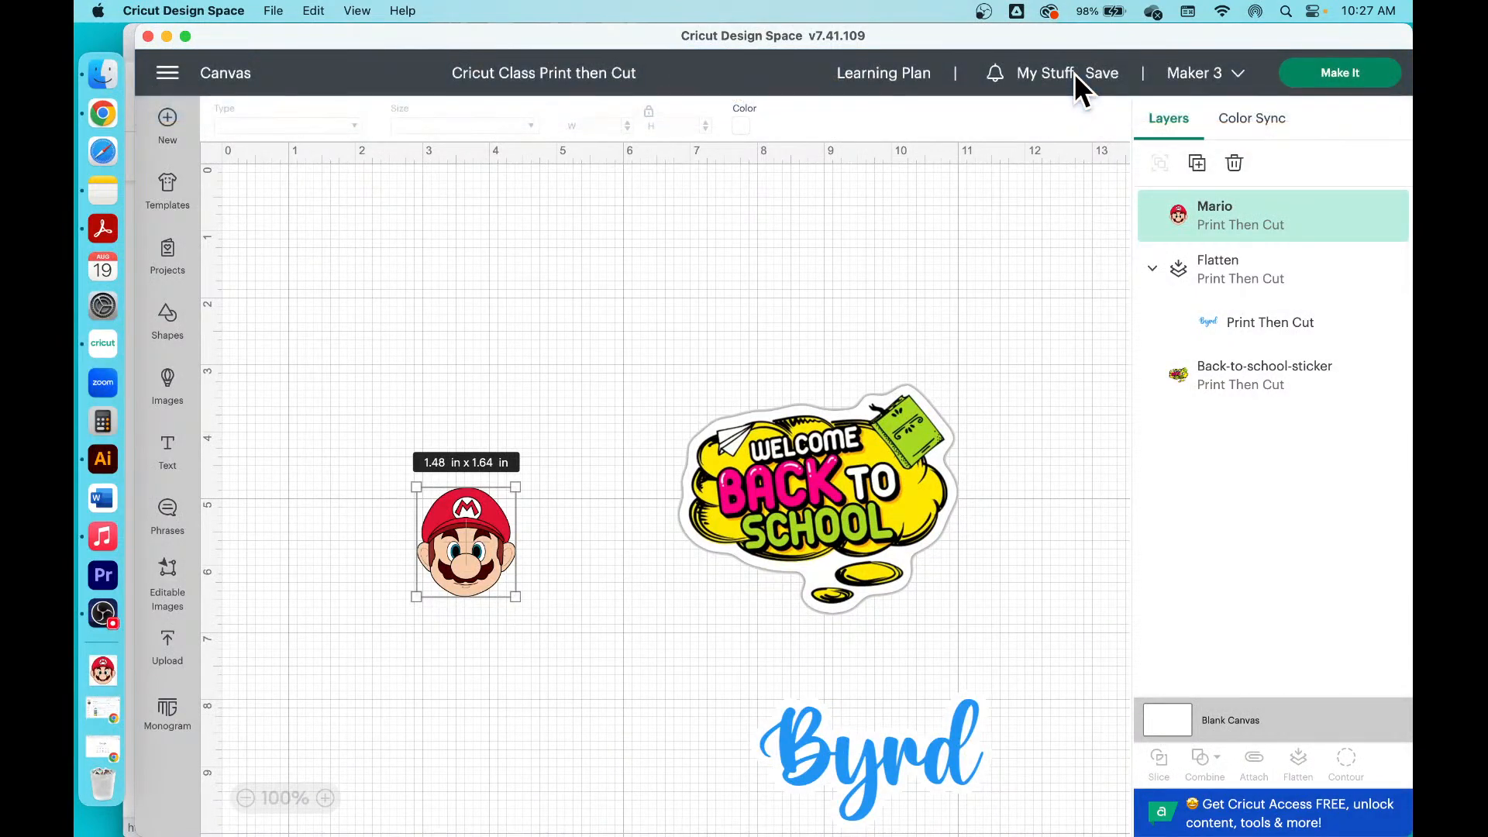
Step: Move the back-to-school sticker past the 11-inch mark and the Mario head to about 8 inches across and 2 inches down
{"action": "left_click_drag", "start_coordinate": [461, 546], "coordinate": [414, 389]}
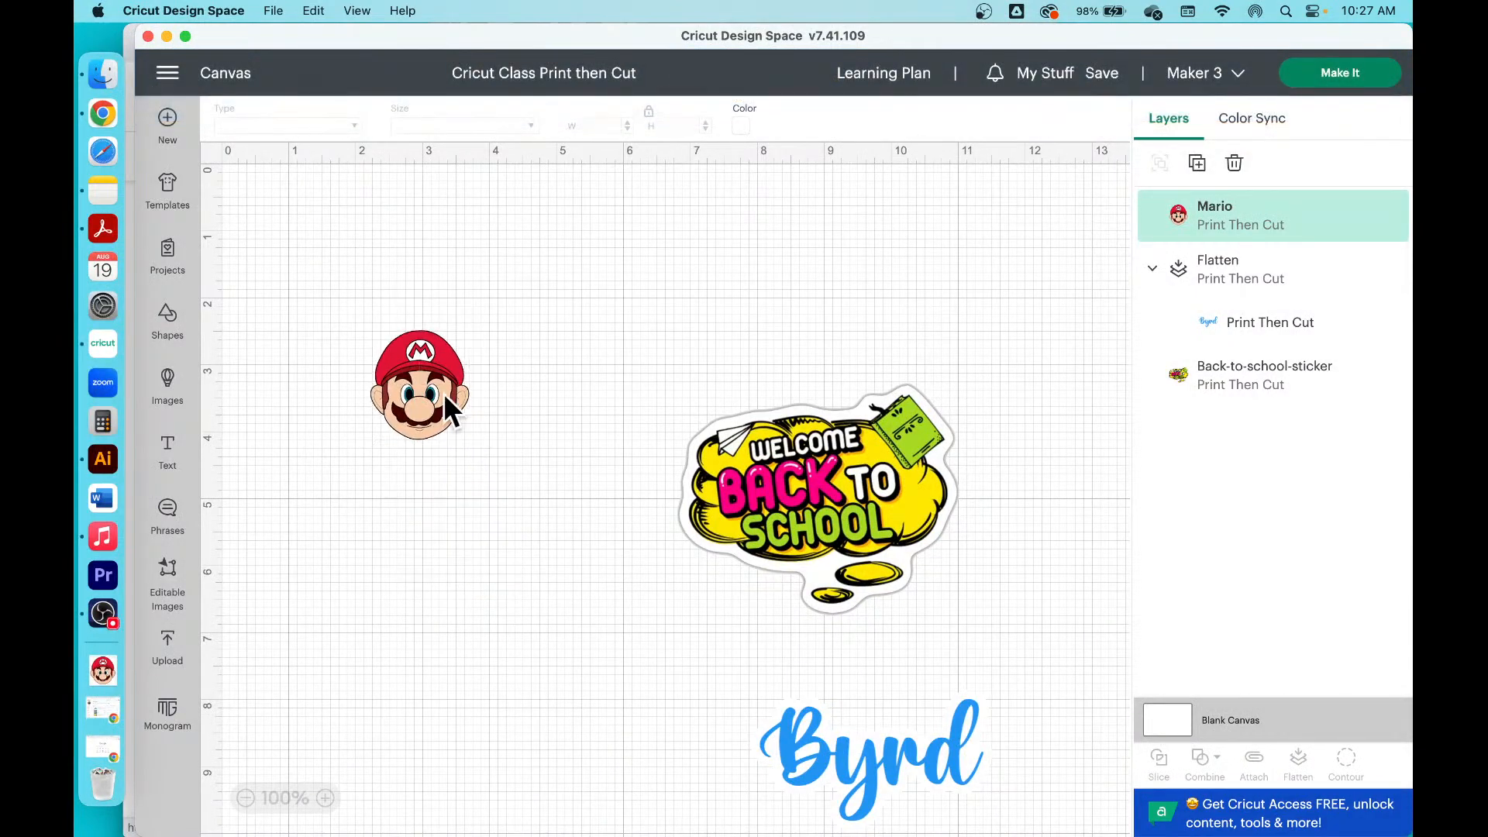
{"action": "left_click_drag", "start_coordinate": [783, 499], "coordinate": [864, 498]}
{"action": "key", "text": "super+z"}
{"action": "key", "text": "super+z"}
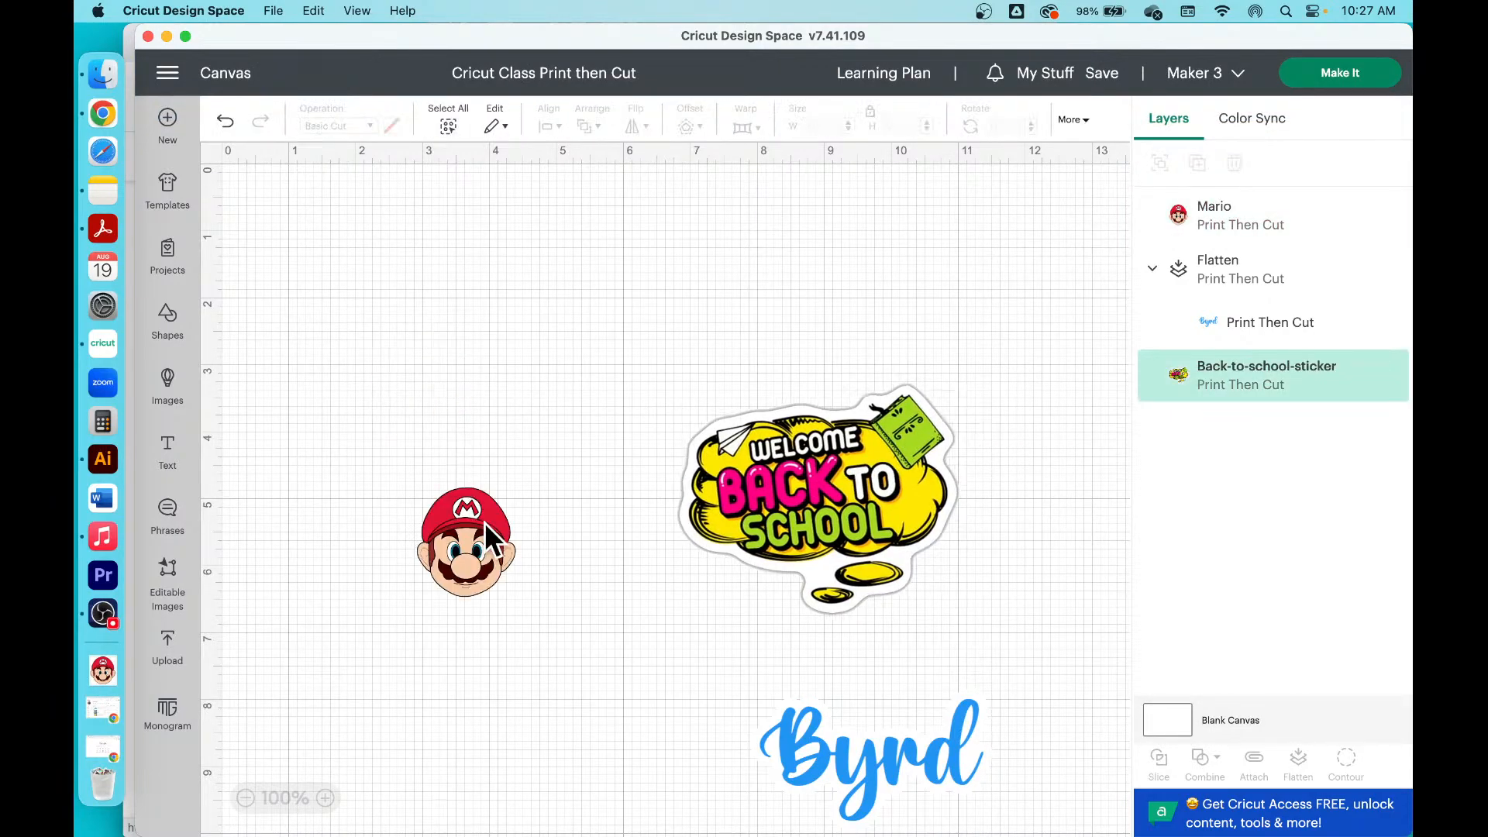
{"action": "left_click", "coordinate": [494, 547]}
{"action": "key", "text": "super+shift+z"}
{"action": "key", "text": "super+shift+z"}
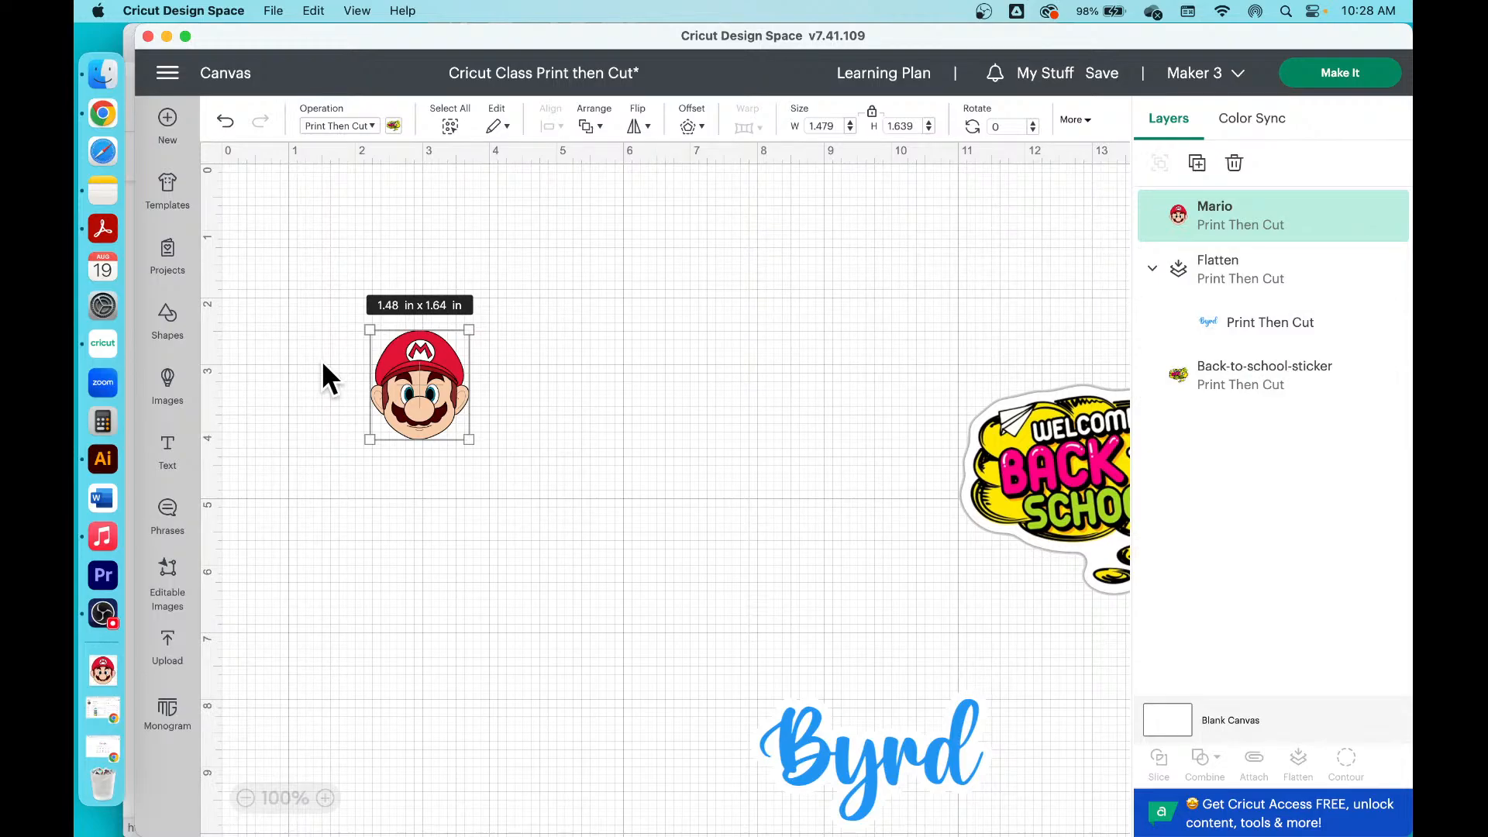
{"action": "left_click_drag", "start_coordinate": [407, 397], "coordinate": [806, 355]}
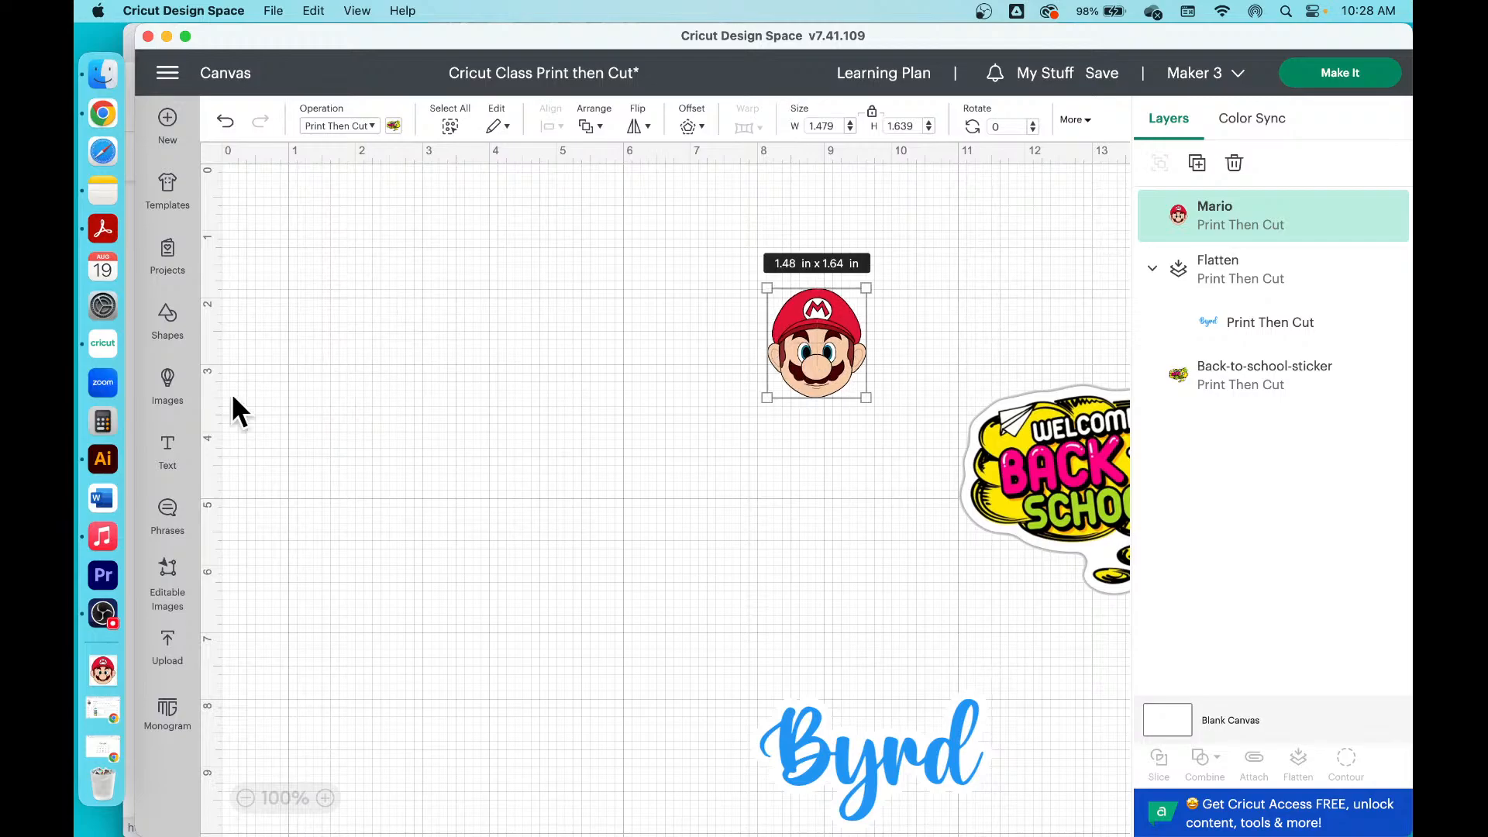
Step: Insert a 2 x 2 in circle from the free shapes and move it beside the Mario head, about 3 inches across
{"action": "left_click", "coordinate": [183, 345]}
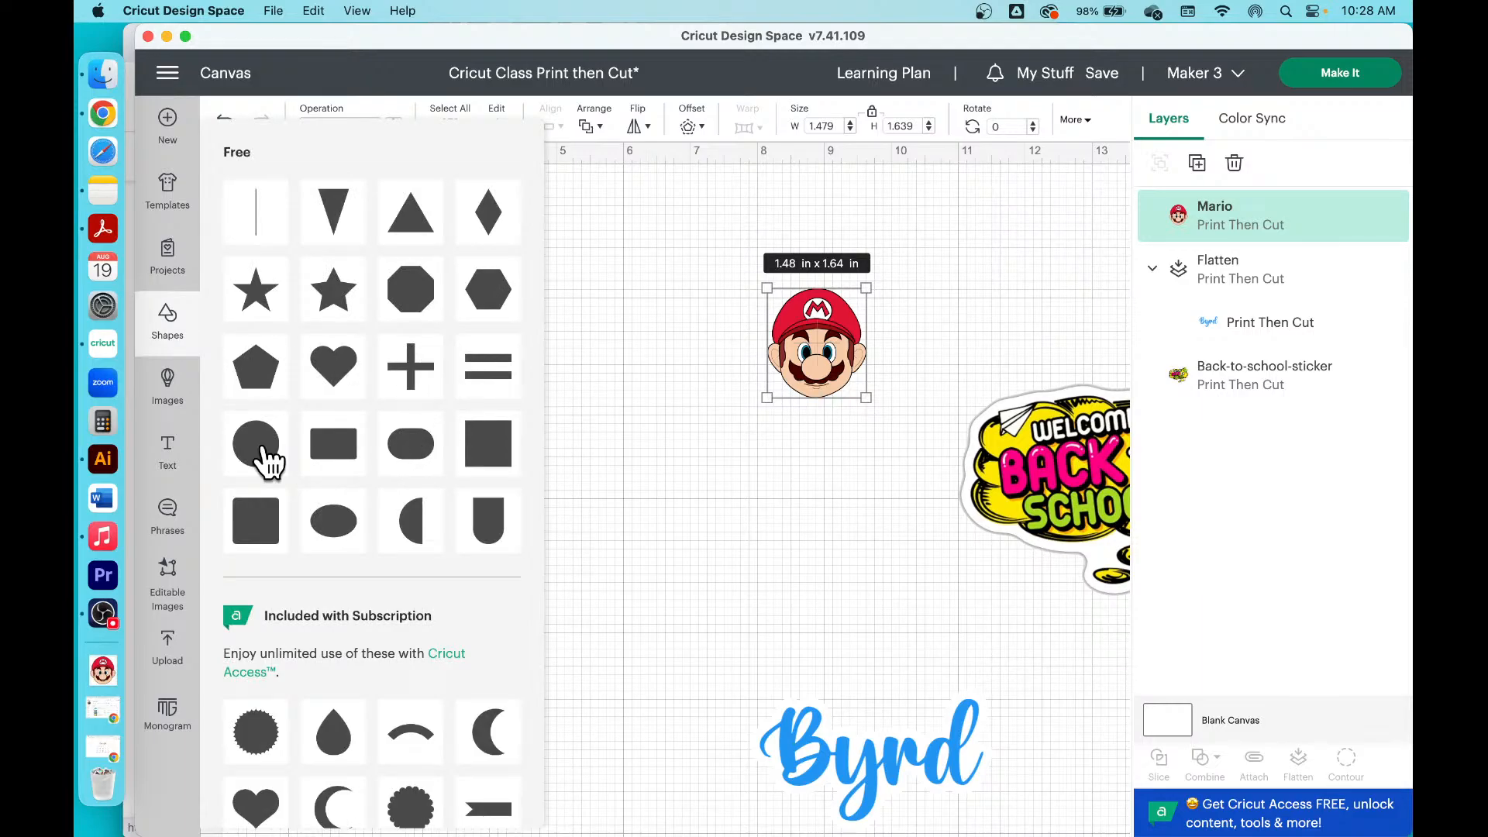
{"action": "left_click", "coordinate": [264, 457]}
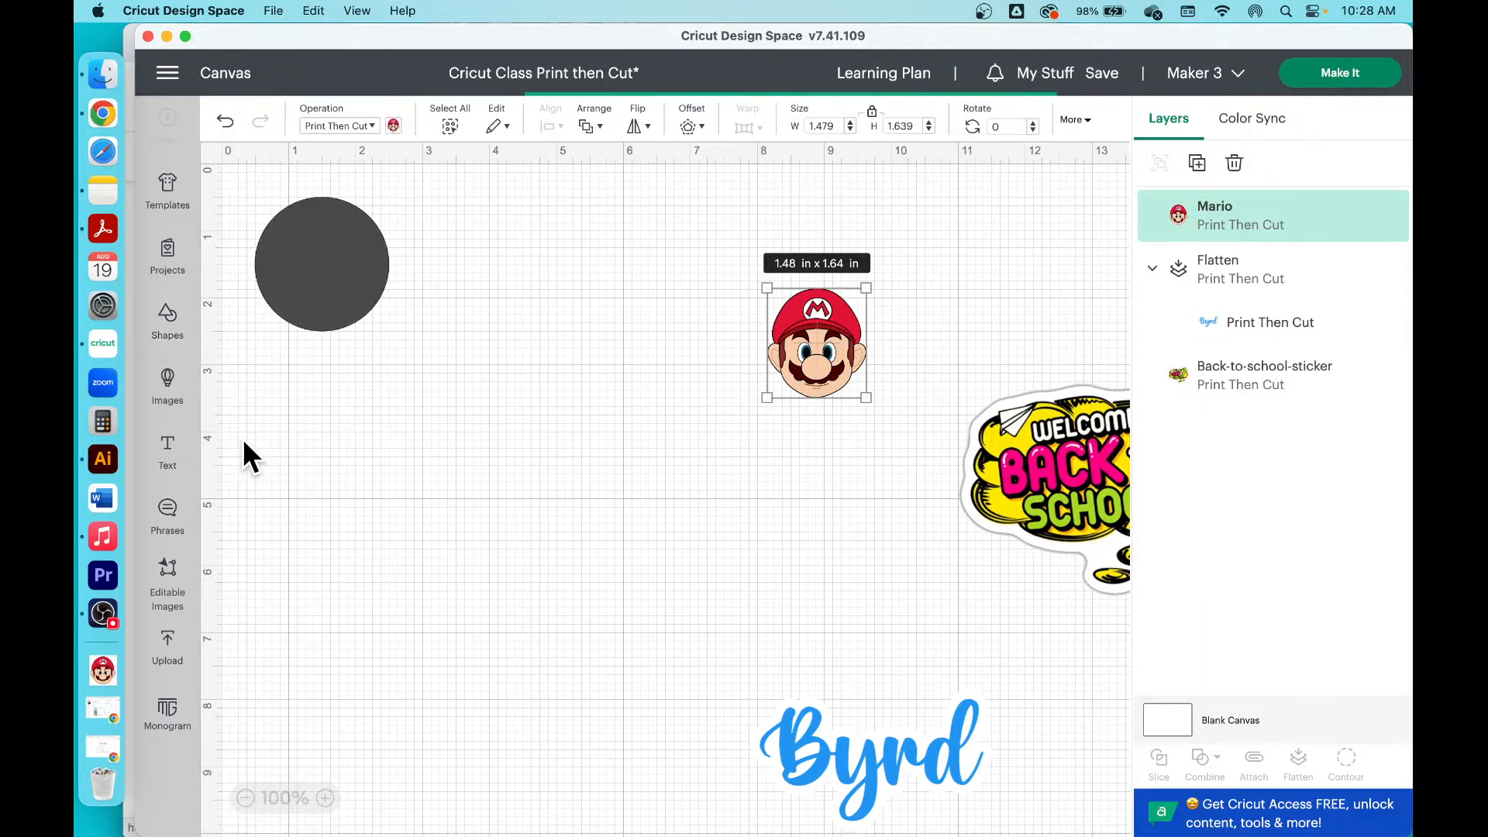
{"action": "left_click", "coordinate": [287, 294]}
{"action": "left_click_drag", "start_coordinate": [313, 265], "coordinate": [497, 383]}
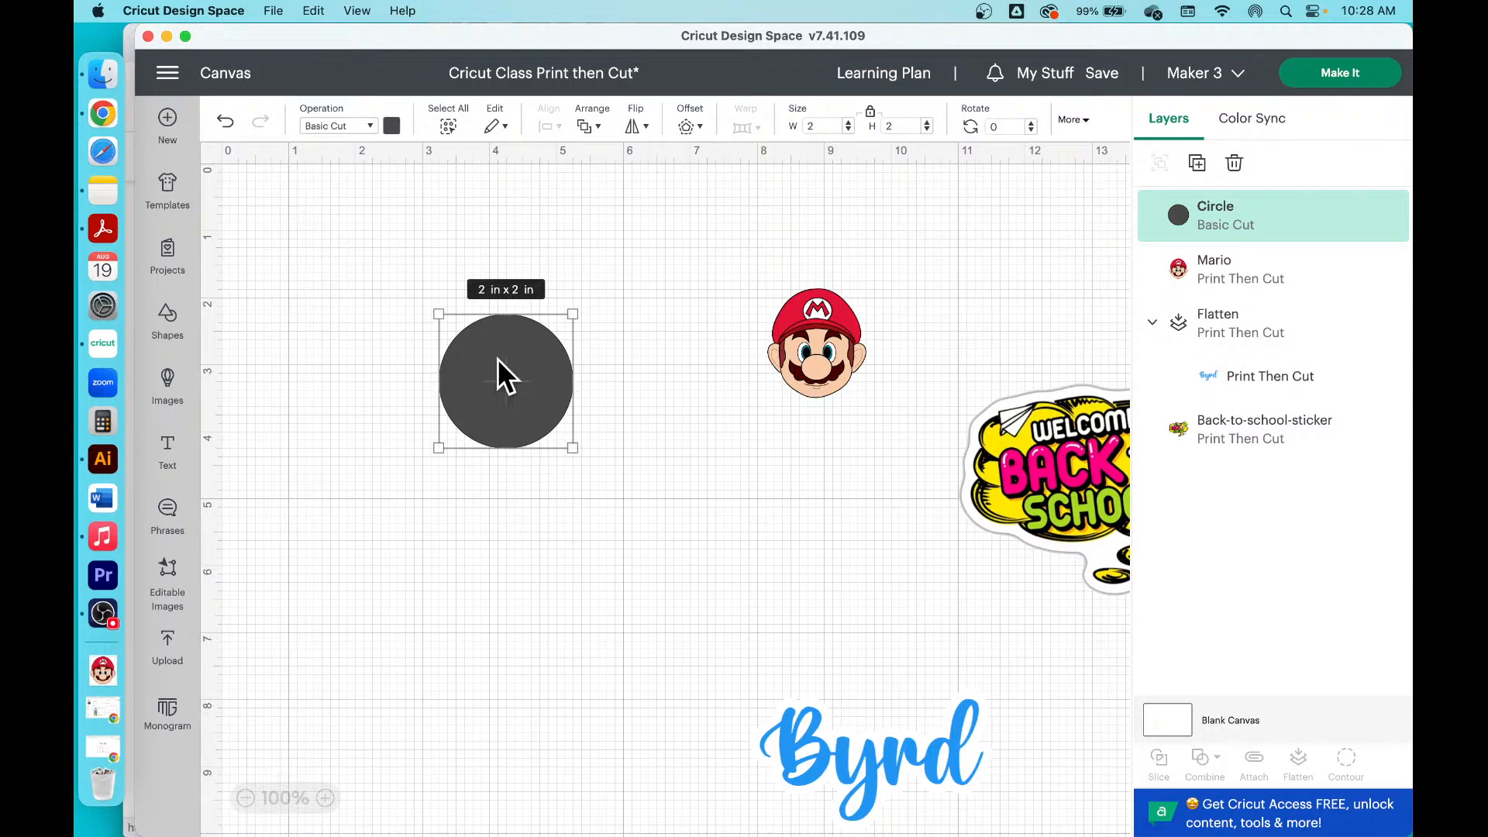
Step: Set the circle's material colour to white
{"action": "left_click", "coordinate": [392, 126]}
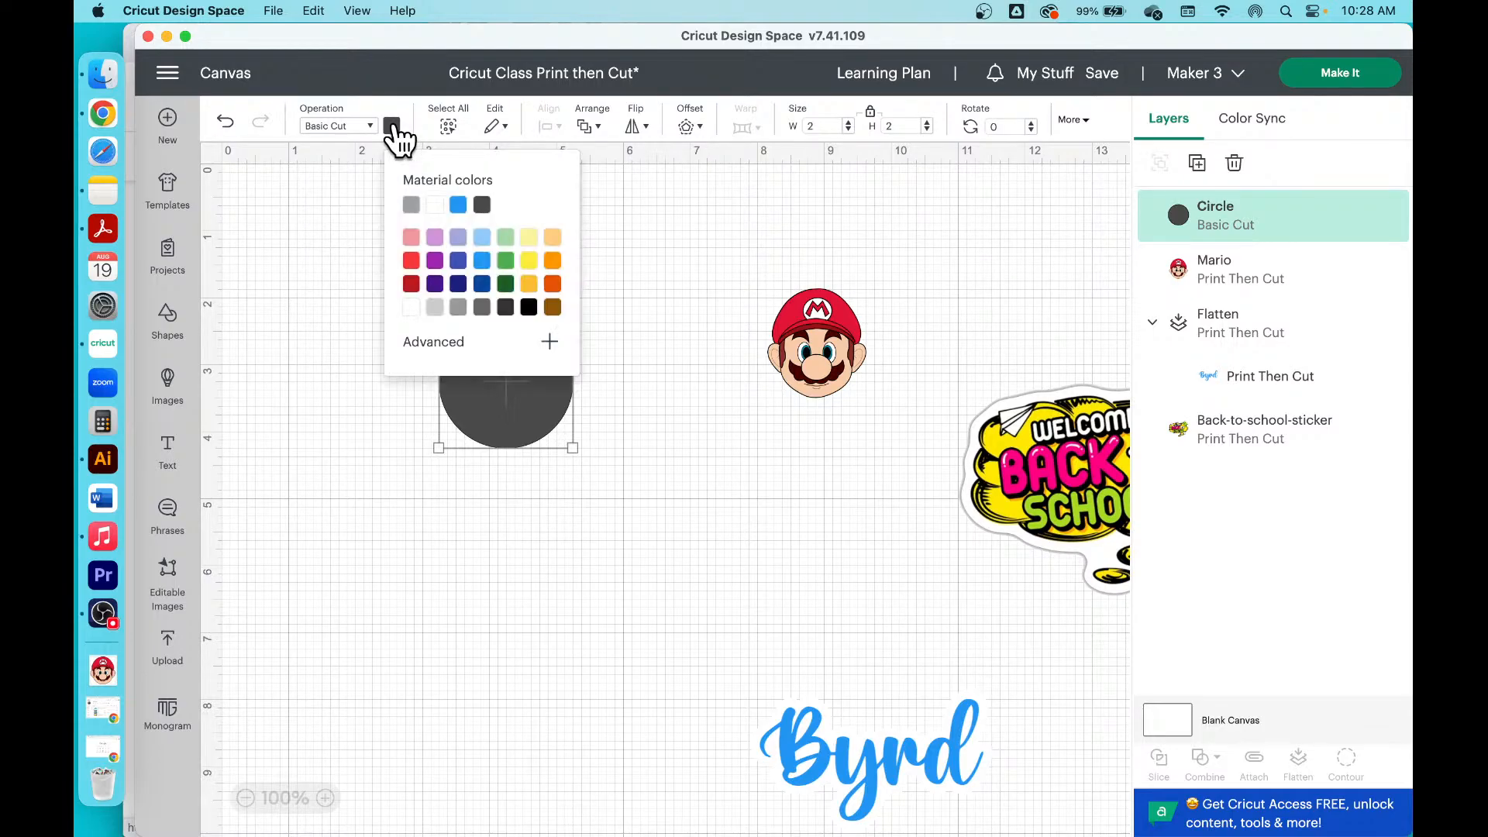
{"action": "left_click", "coordinate": [435, 206]}
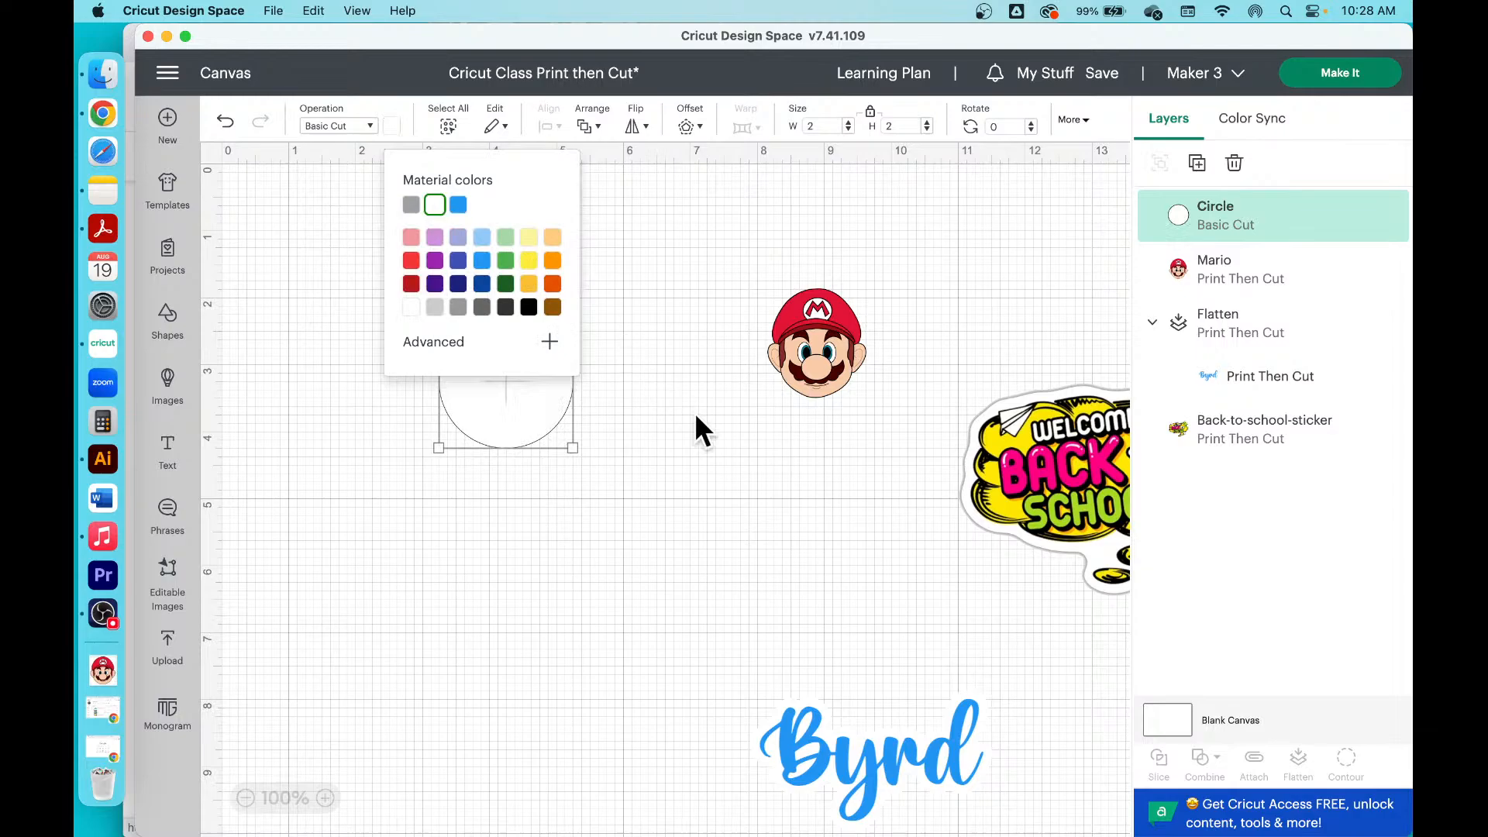
{"action": "left_click", "coordinate": [700, 452]}
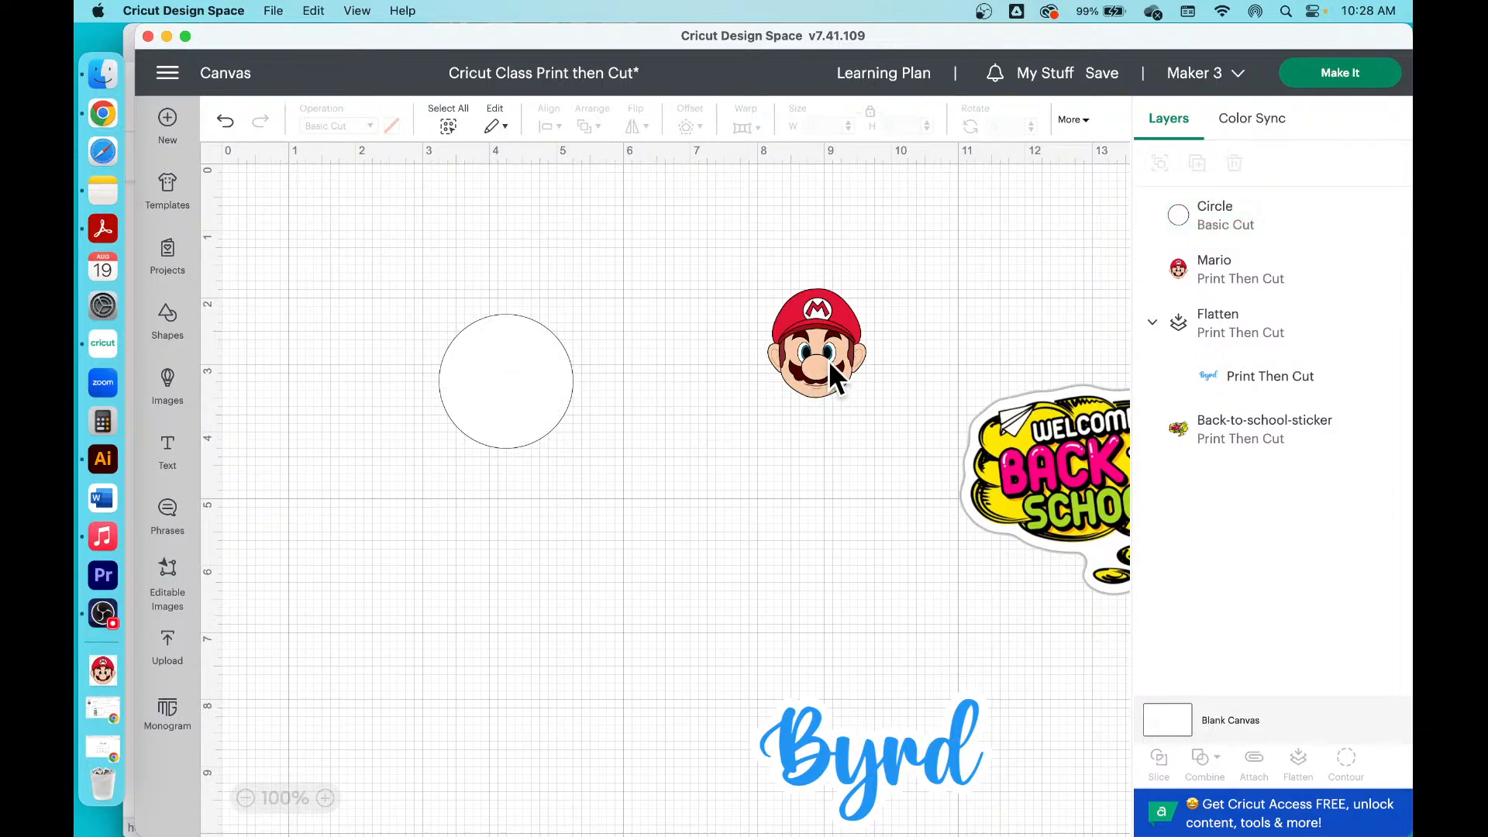
Step: Move the Mario head onto the circle, bring it to the front and centre it inside the circle
{"action": "left_click_drag", "start_coordinate": [829, 360], "coordinate": [603, 400]}
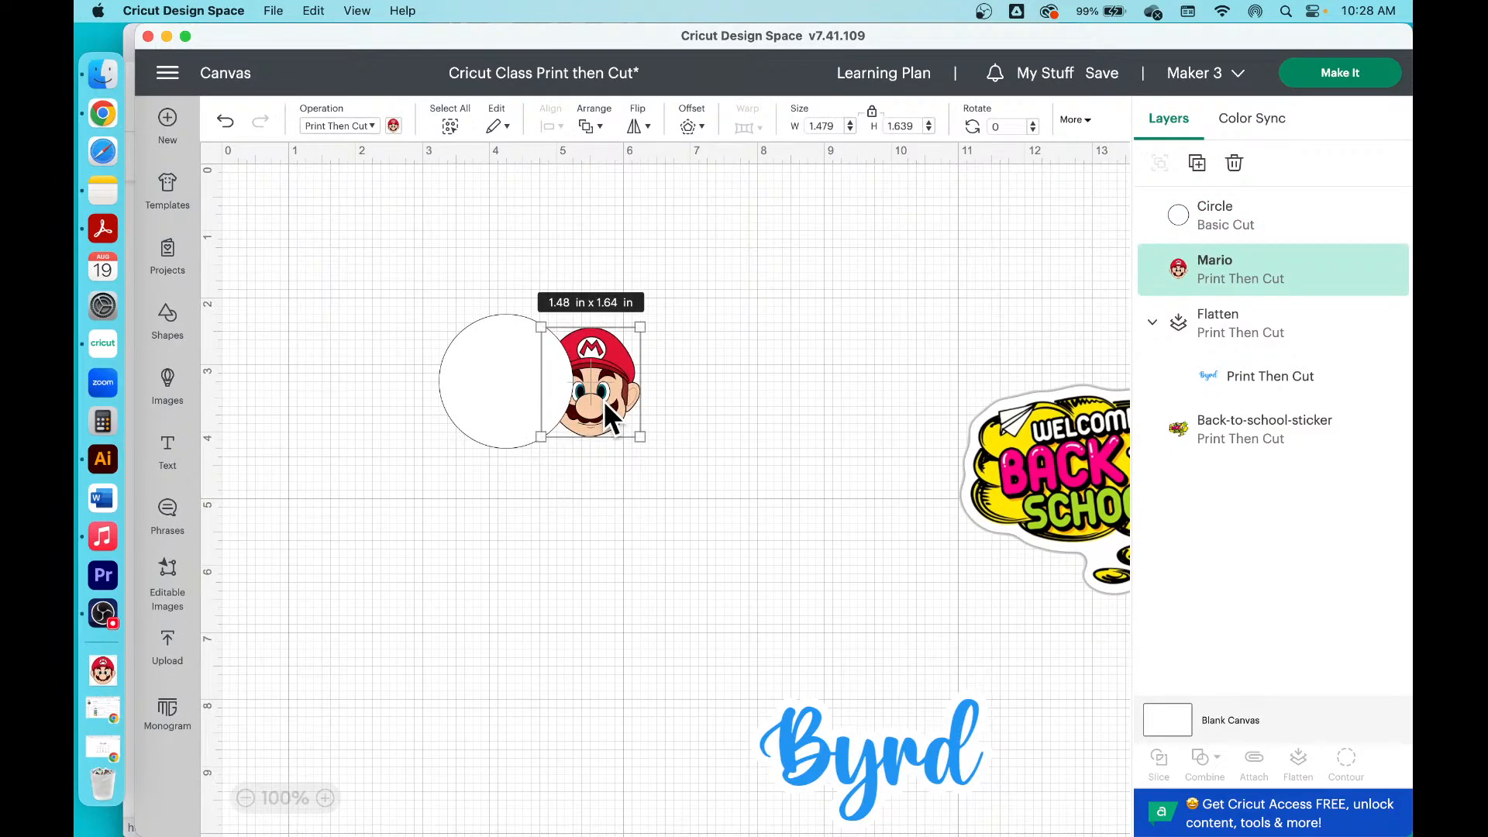
{"action": "right_click", "coordinate": [603, 400]}
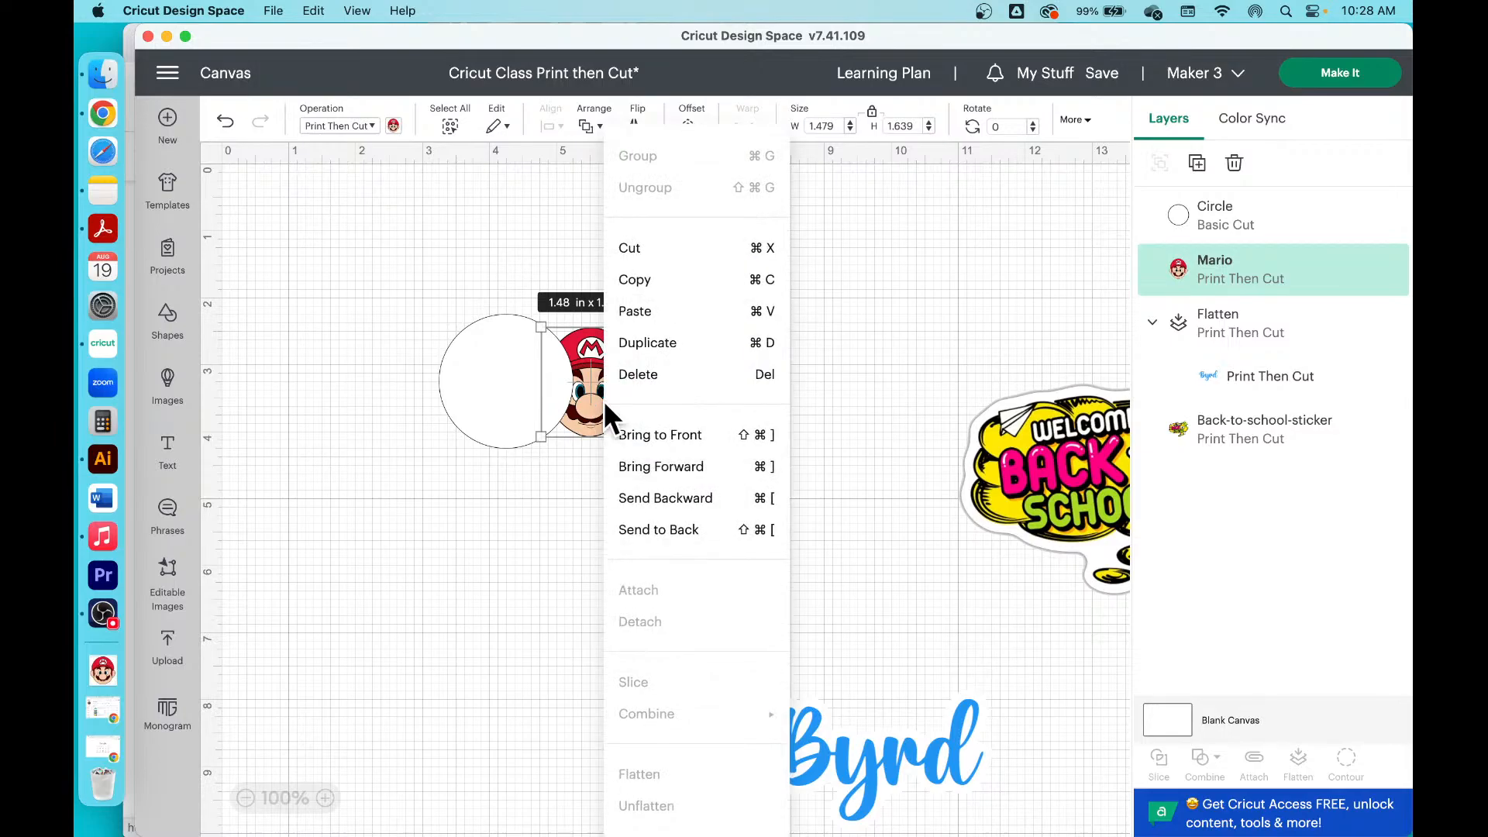
{"action": "left_click", "coordinate": [700, 436]}
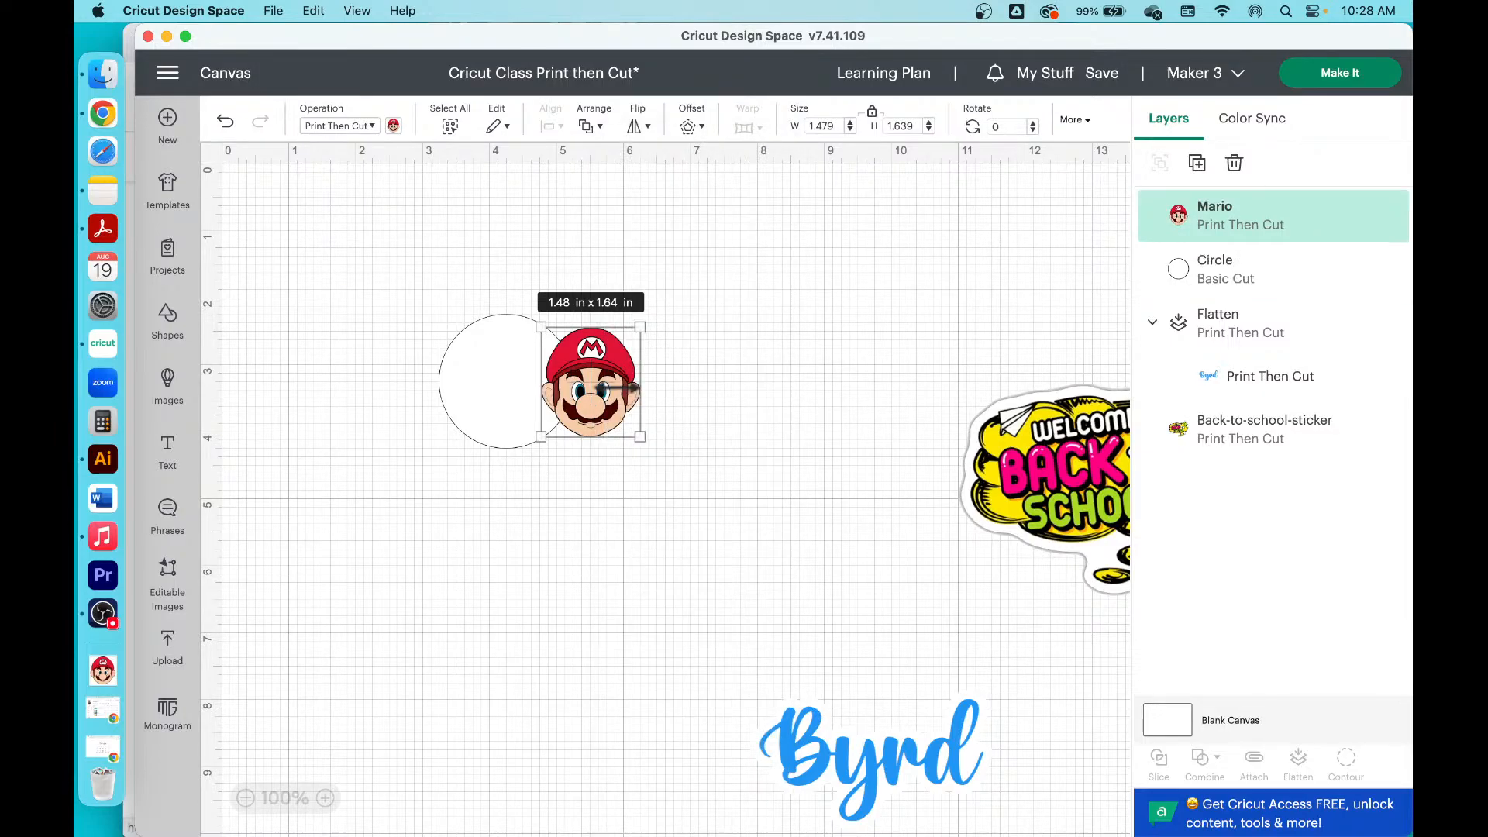
{"action": "left_click_drag", "start_coordinate": [612, 384], "coordinate": [527, 384]}
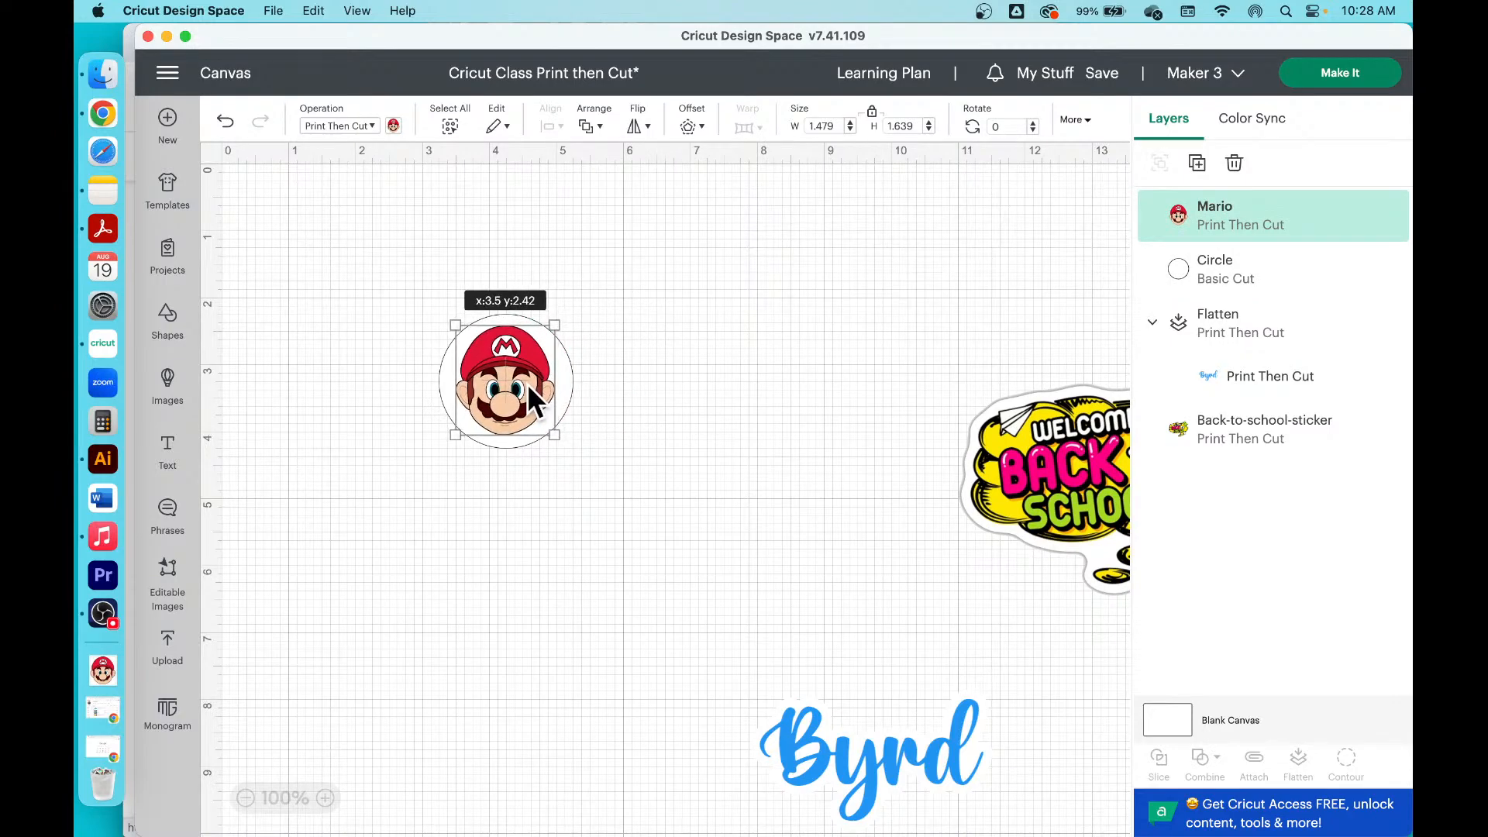
{"action": "left_click", "coordinate": [590, 375]}
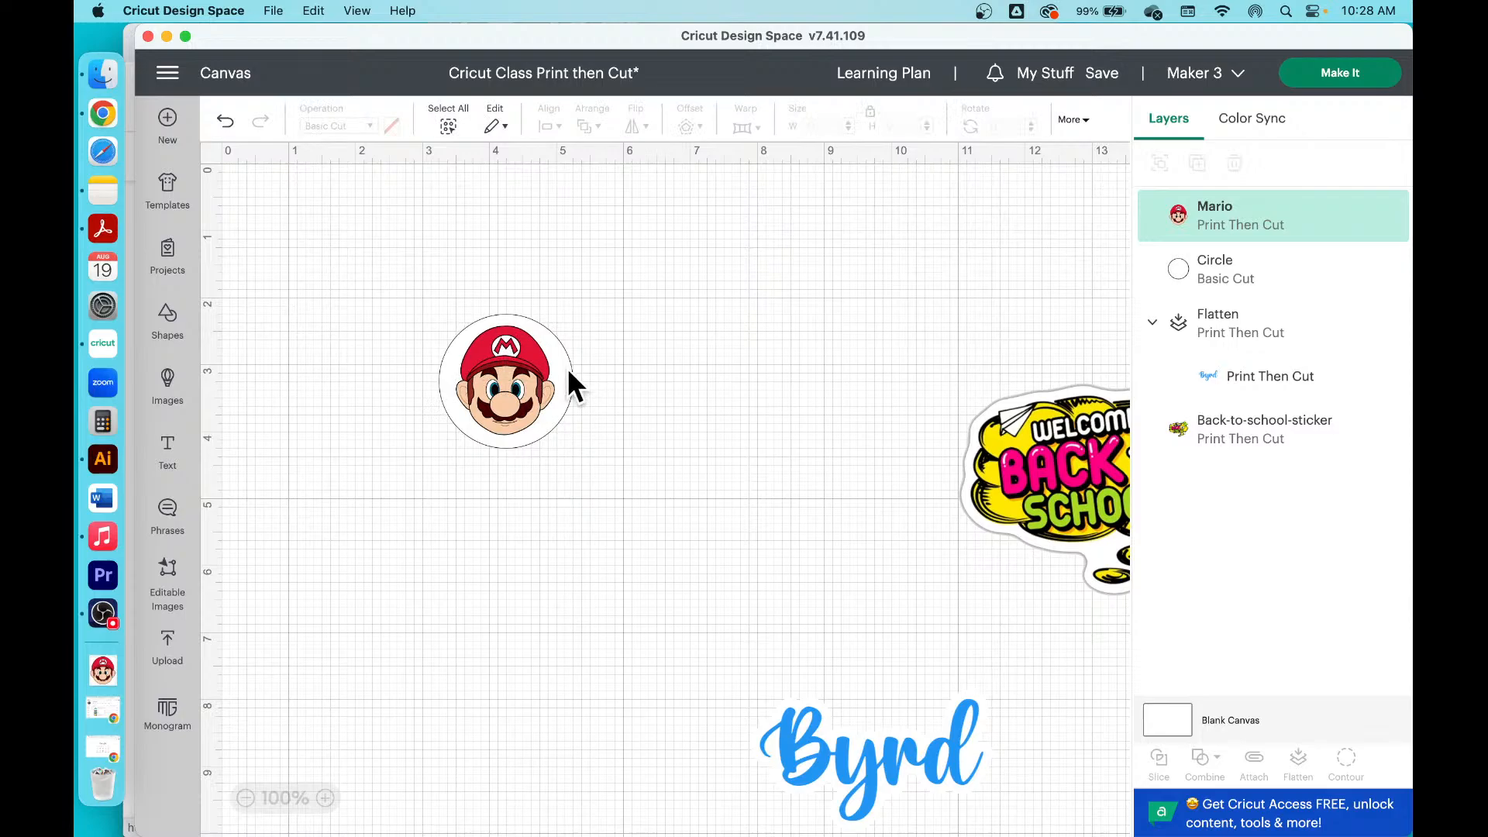
Step: Recolour the circle behind Mario blue, then try moving the head off the circle and undo that move
{"action": "left_click", "coordinate": [569, 365]}
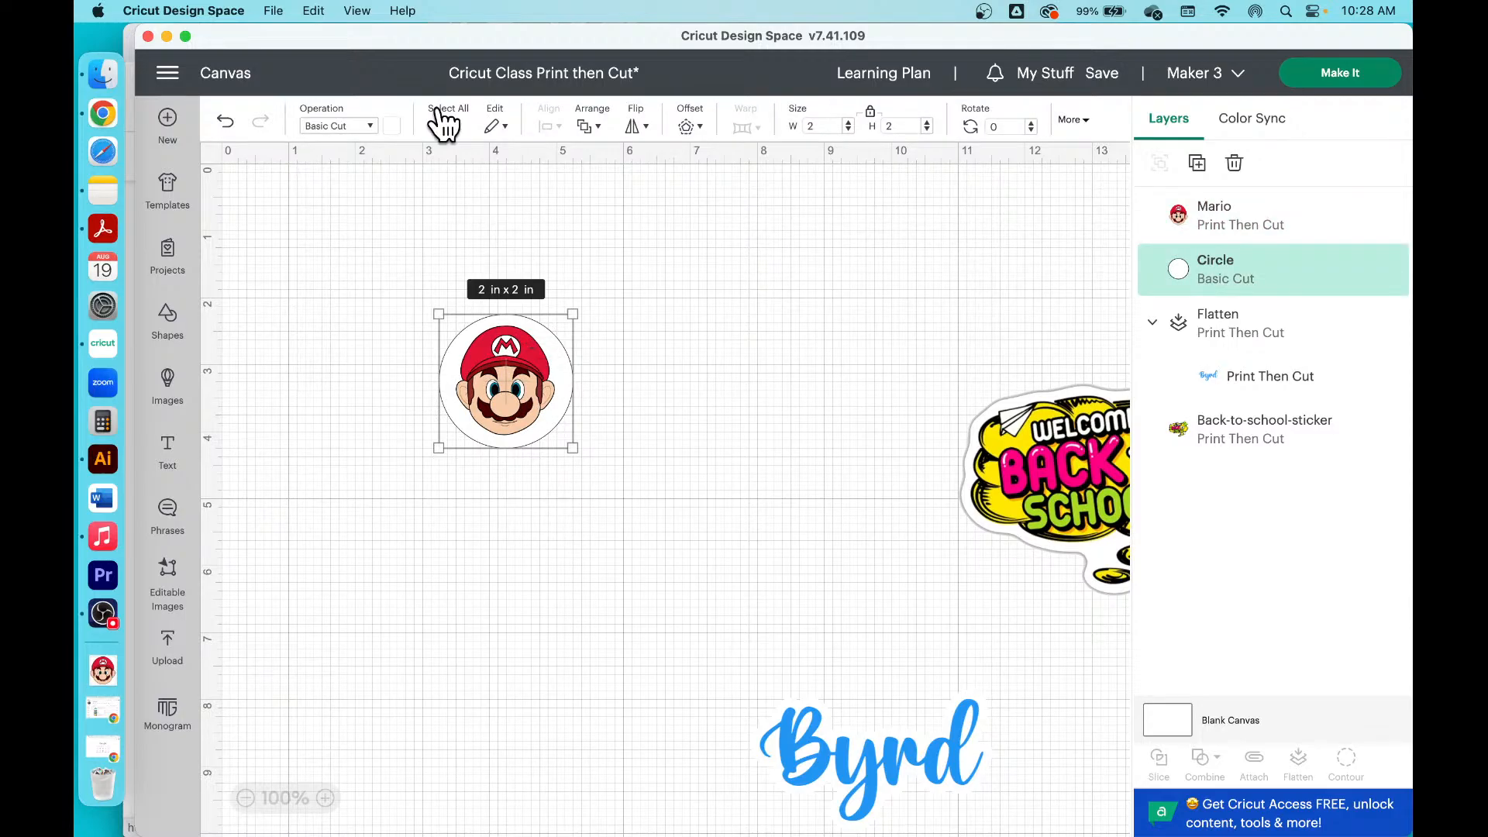
{"action": "left_click", "coordinate": [392, 126]}
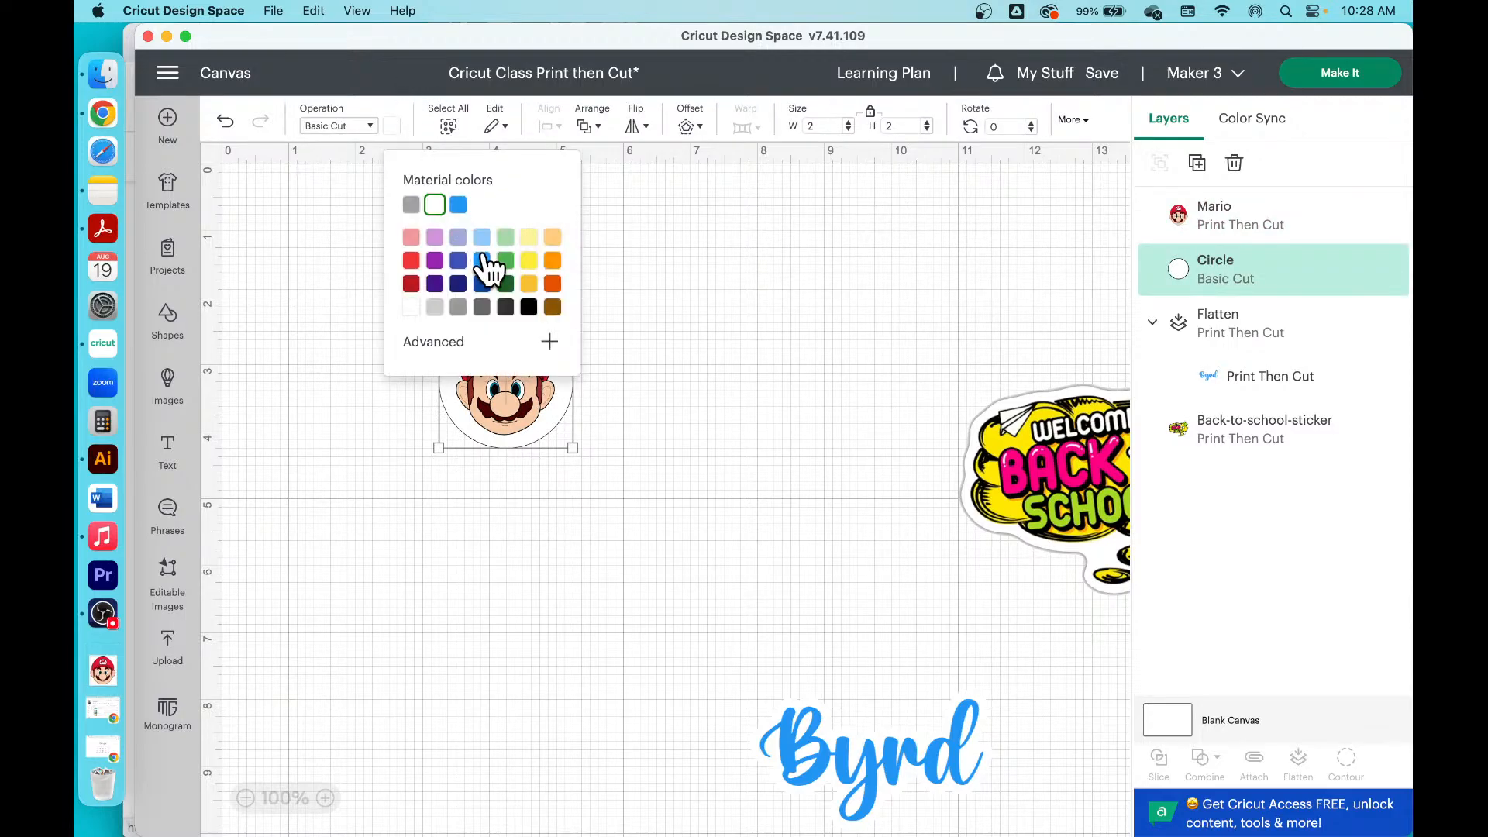
{"action": "left_click", "coordinate": [482, 260]}
{"action": "left_click", "coordinate": [769, 532]}
{"action": "left_click_drag", "start_coordinate": [767, 527], "coordinate": [552, 457]}
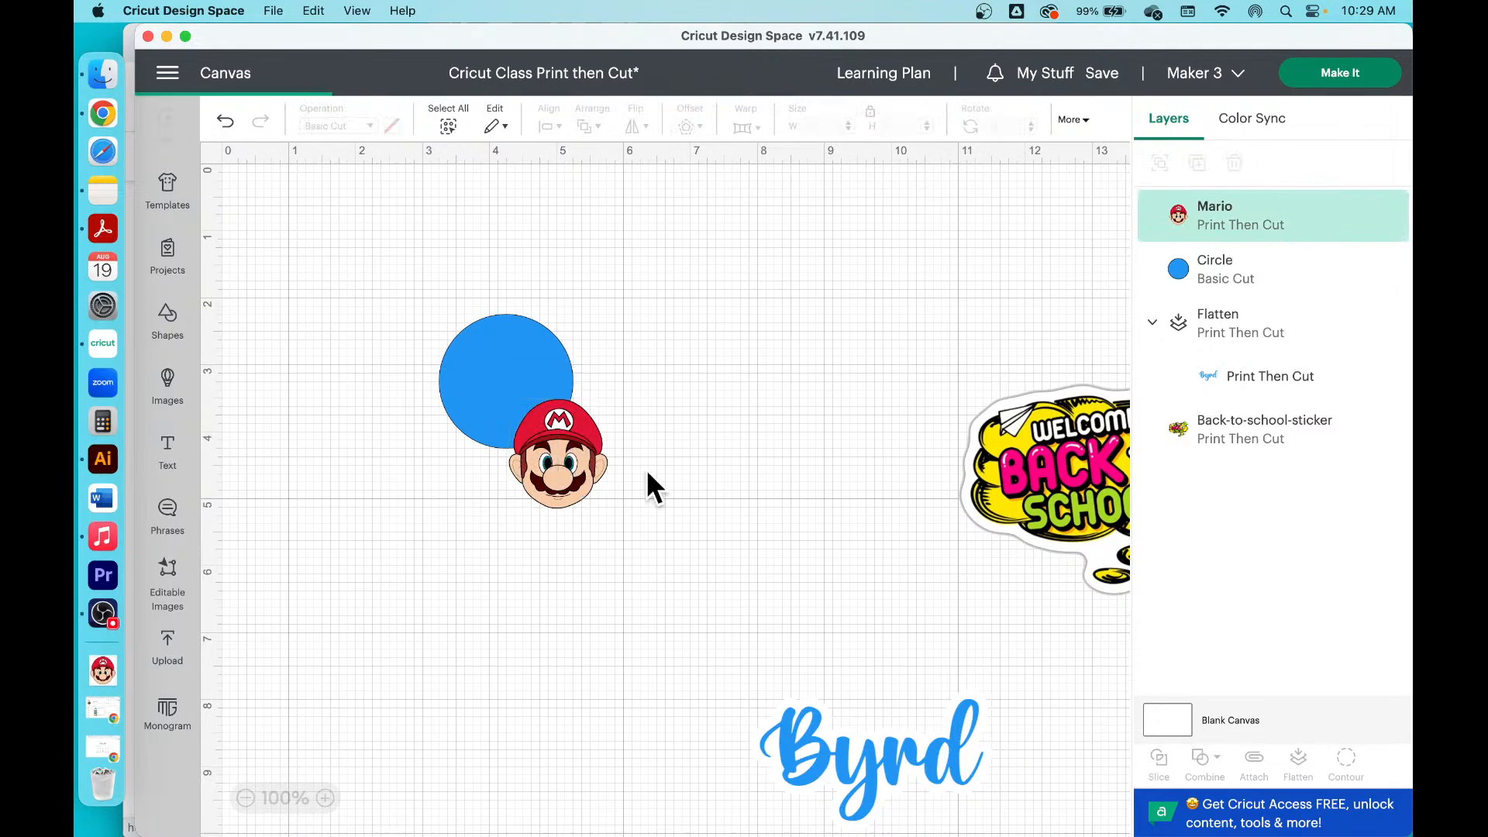
{"action": "key", "text": "super+z"}
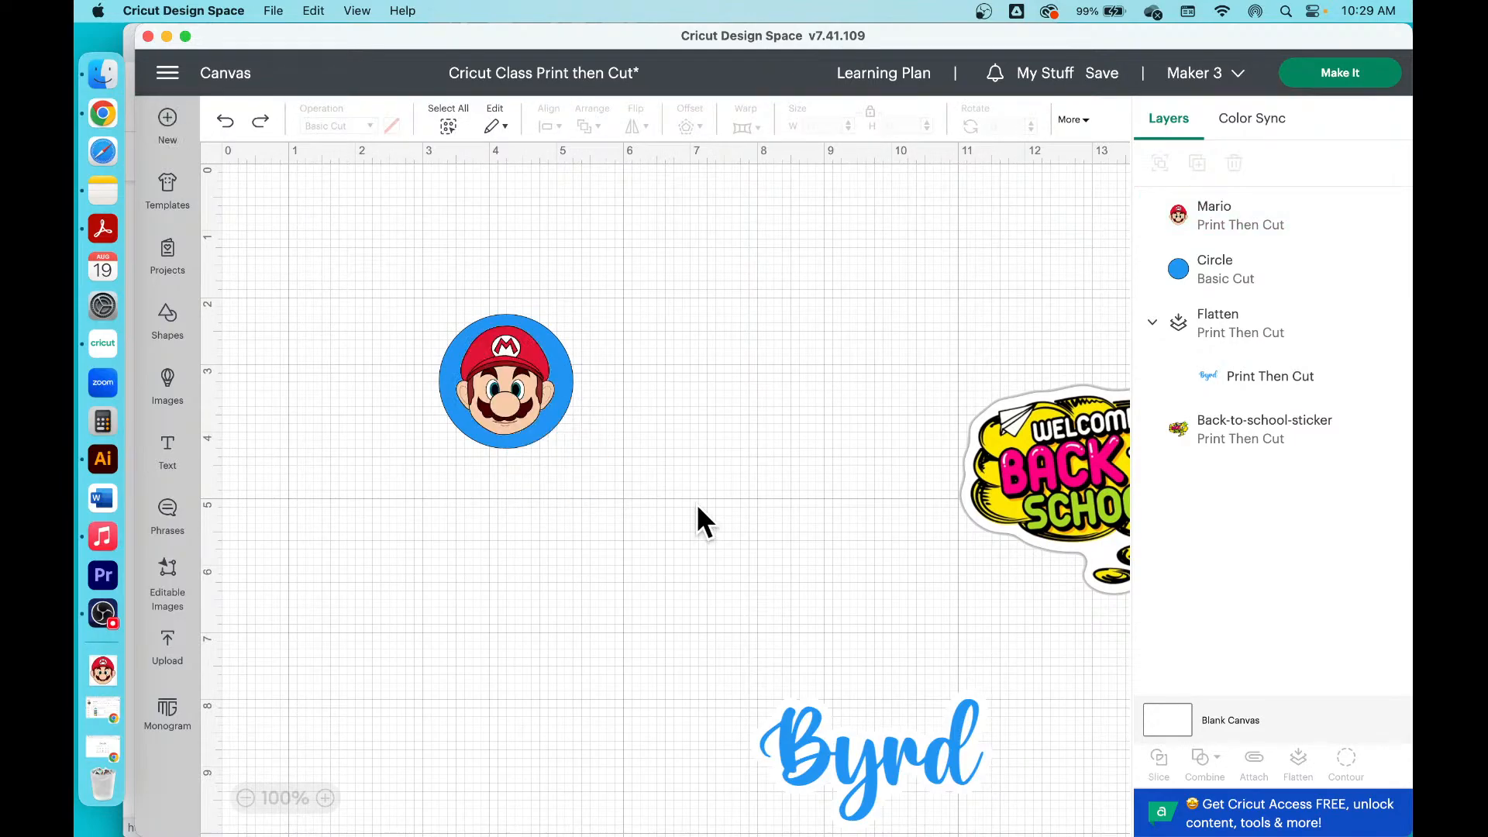
Step: Select the Mario head and blue circle together and move them down and right, to about the 5-inch mark
{"action": "left_click_drag", "start_coordinate": [696, 503], "coordinate": [383, 285]}
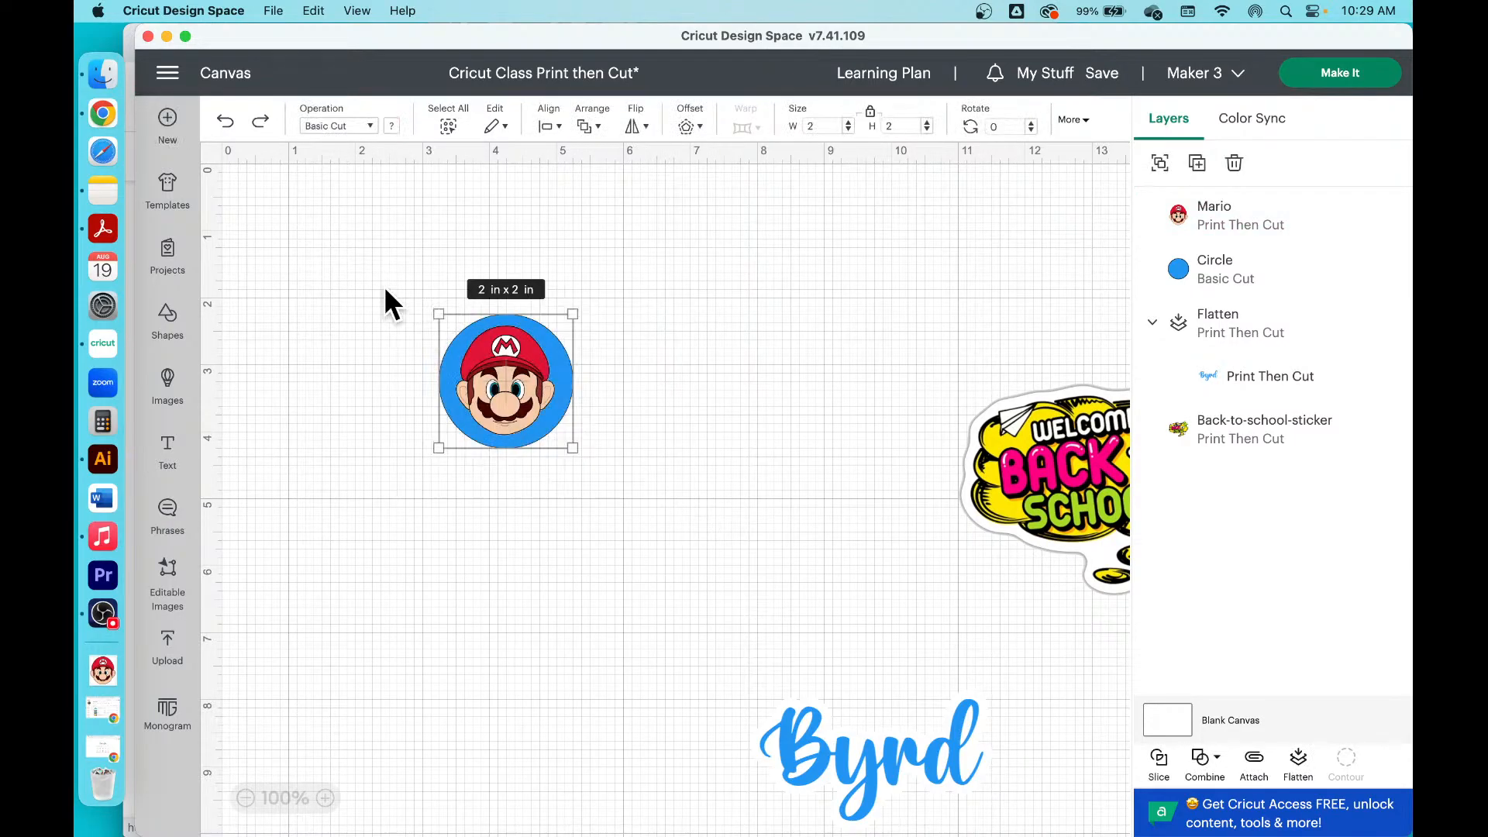
{"action": "left_click_drag", "start_coordinate": [539, 384], "coordinate": [638, 484]}
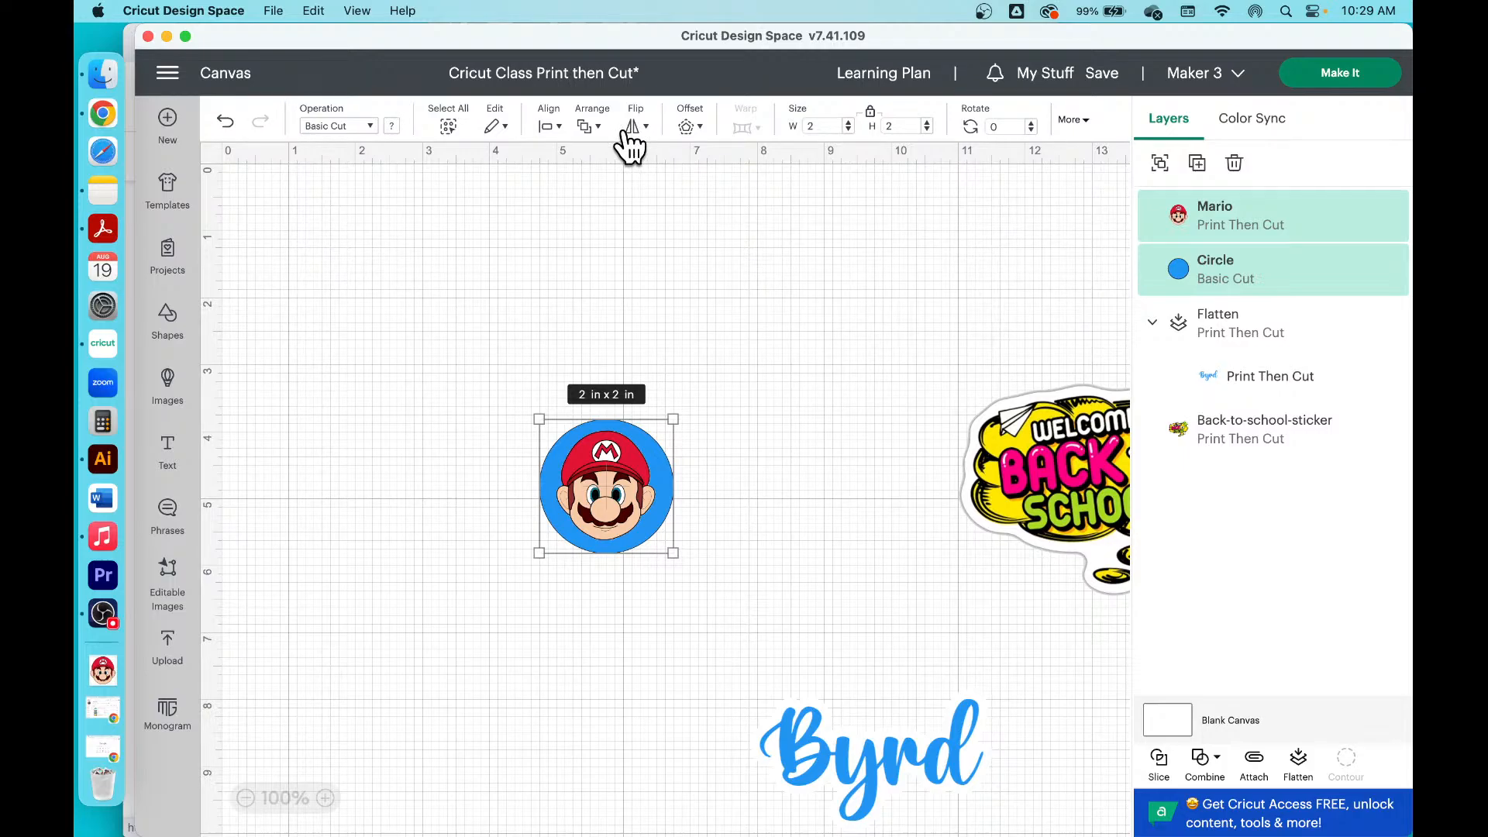
{"action": "left_click", "coordinate": [471, 299]}
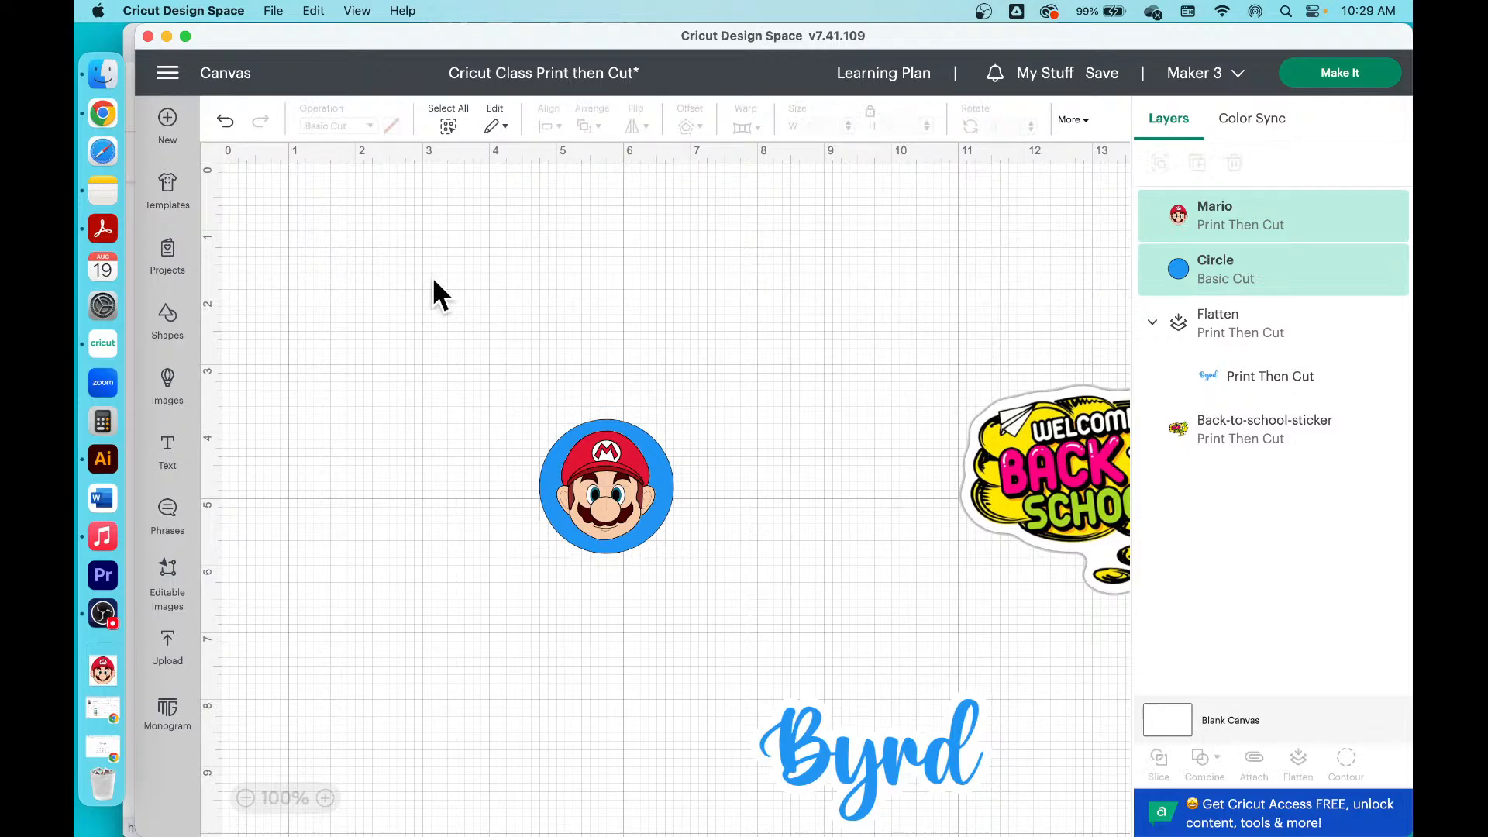
Step: Switch to Chrome and run a Google image search for "mario peach head clipart"
{"action": "left_click", "coordinate": [91, 112]}
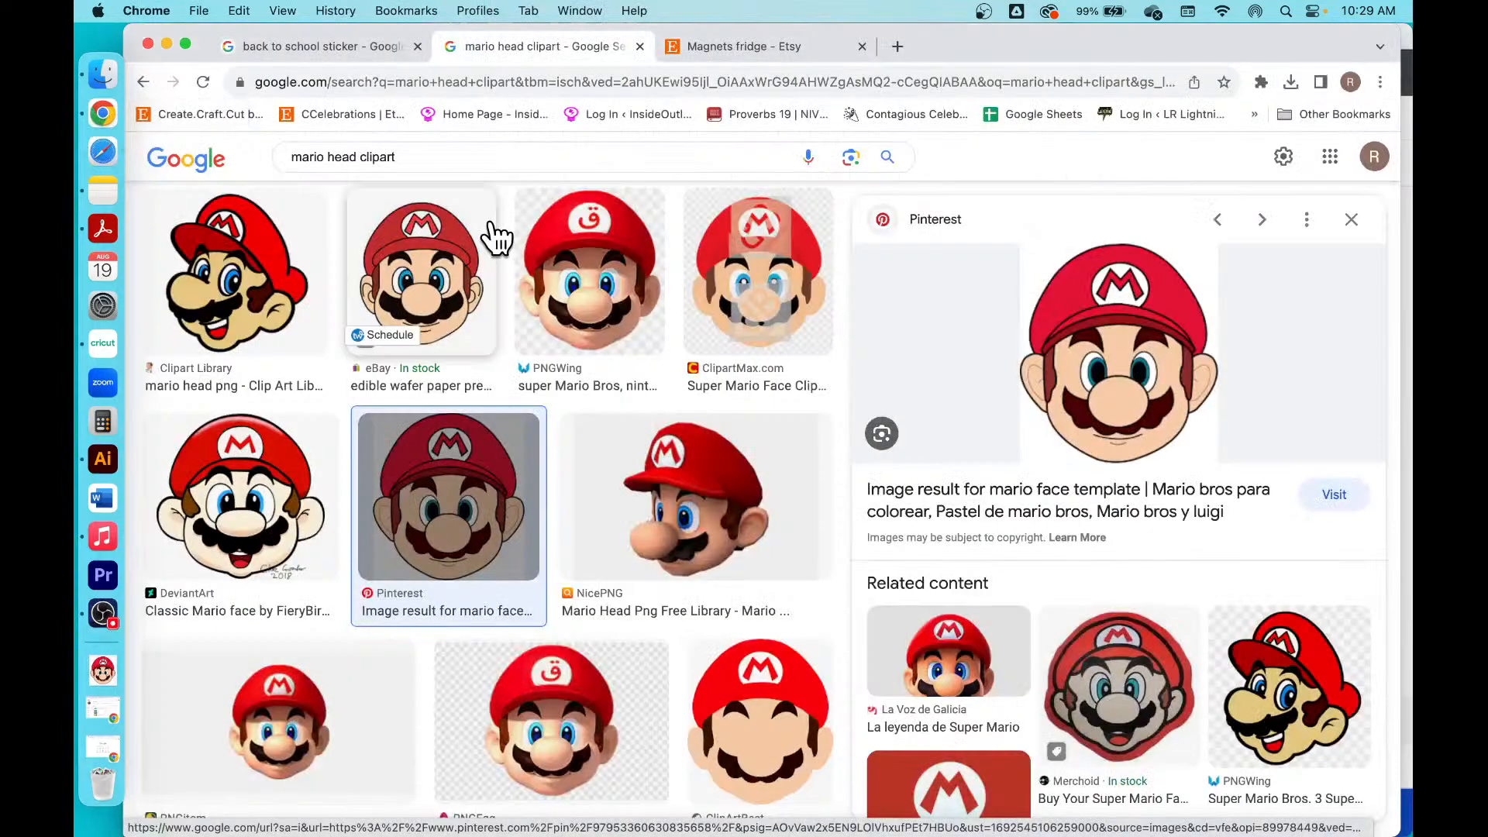
{"action": "left_click", "coordinate": [325, 157]}
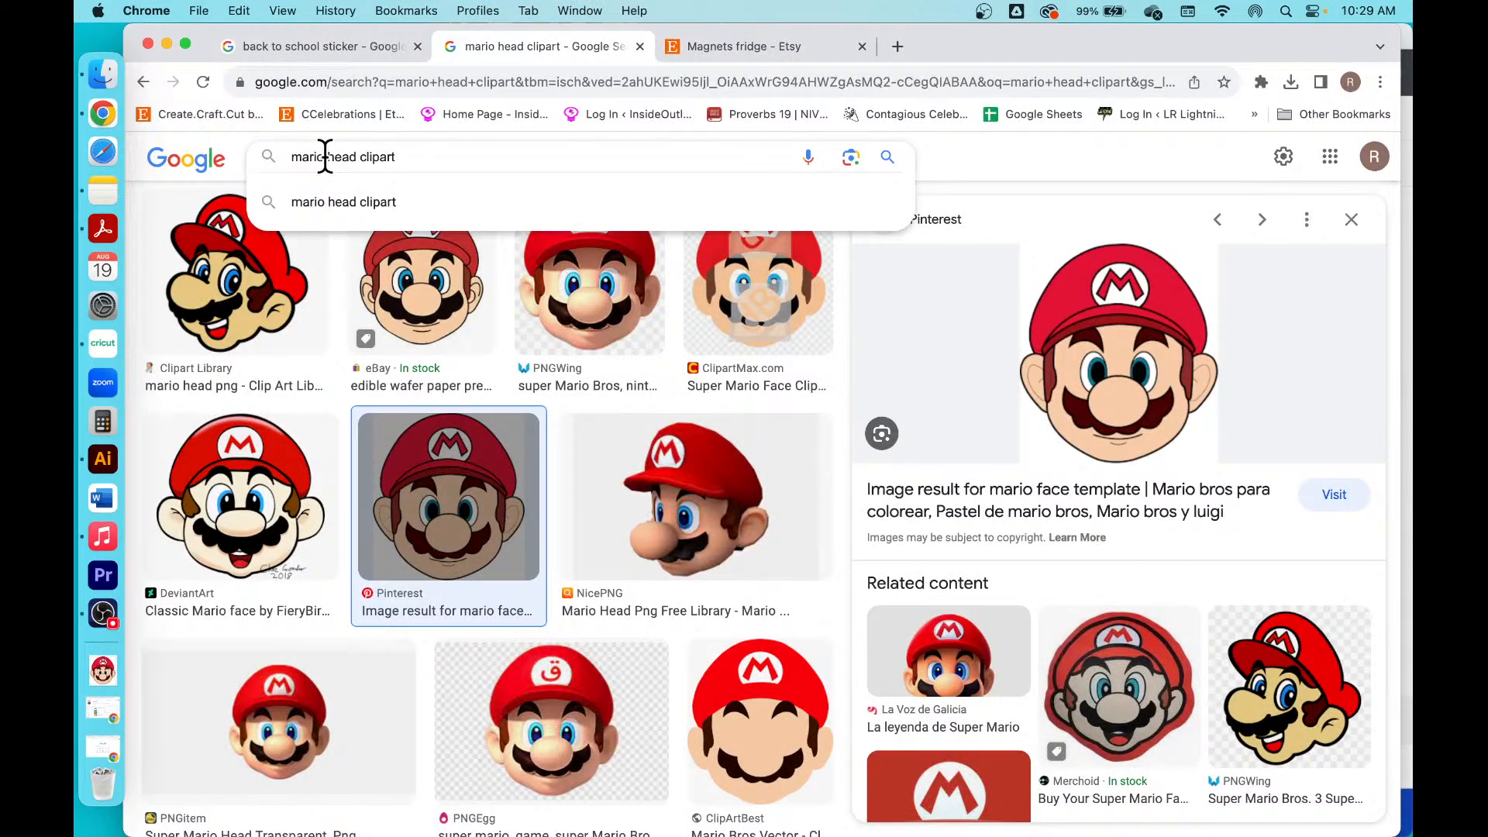
{"action": "type", "text": "peach"}
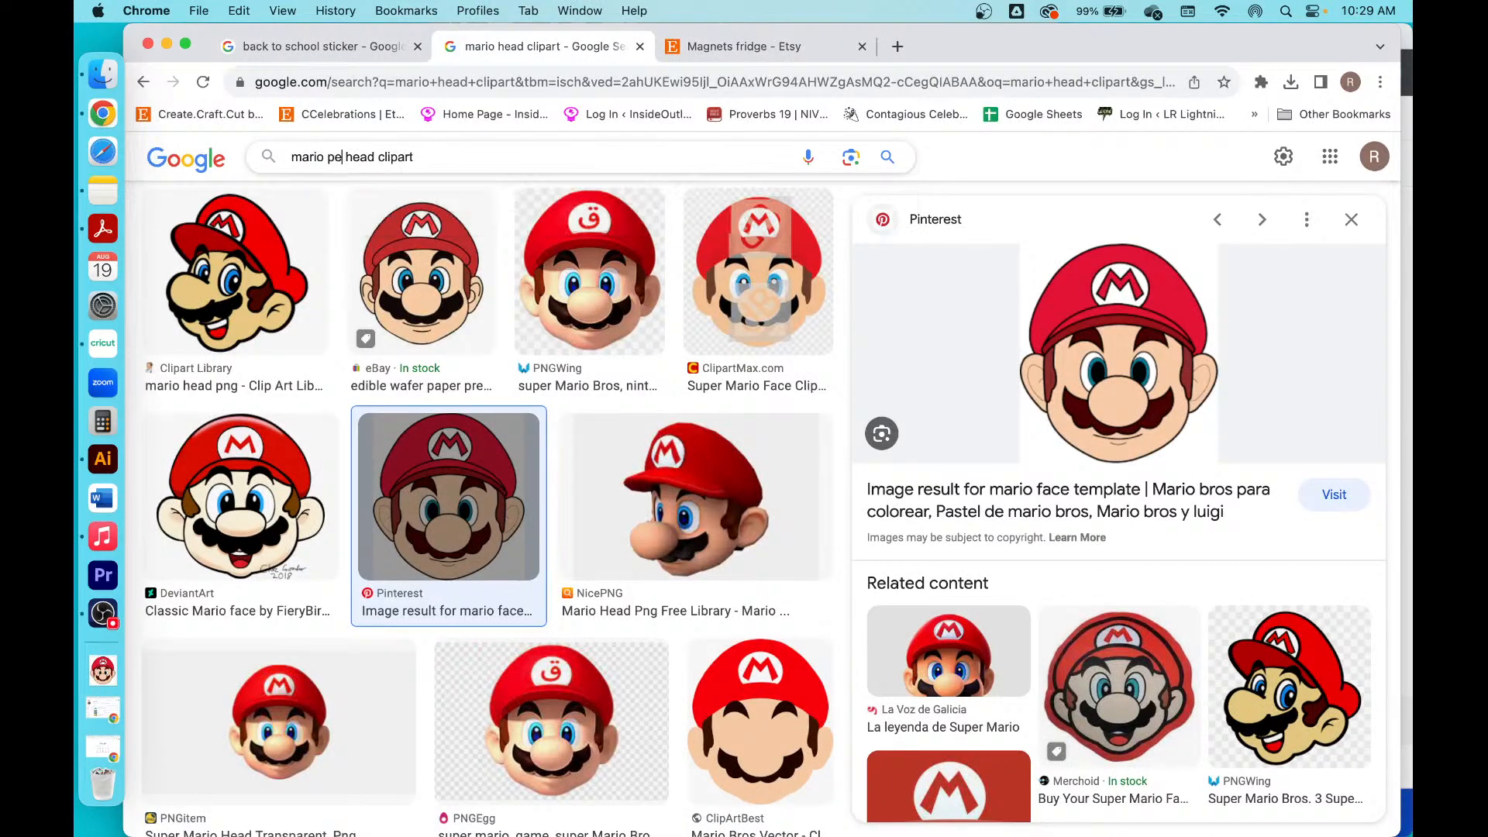
{"action": "key", "text": "Return"}
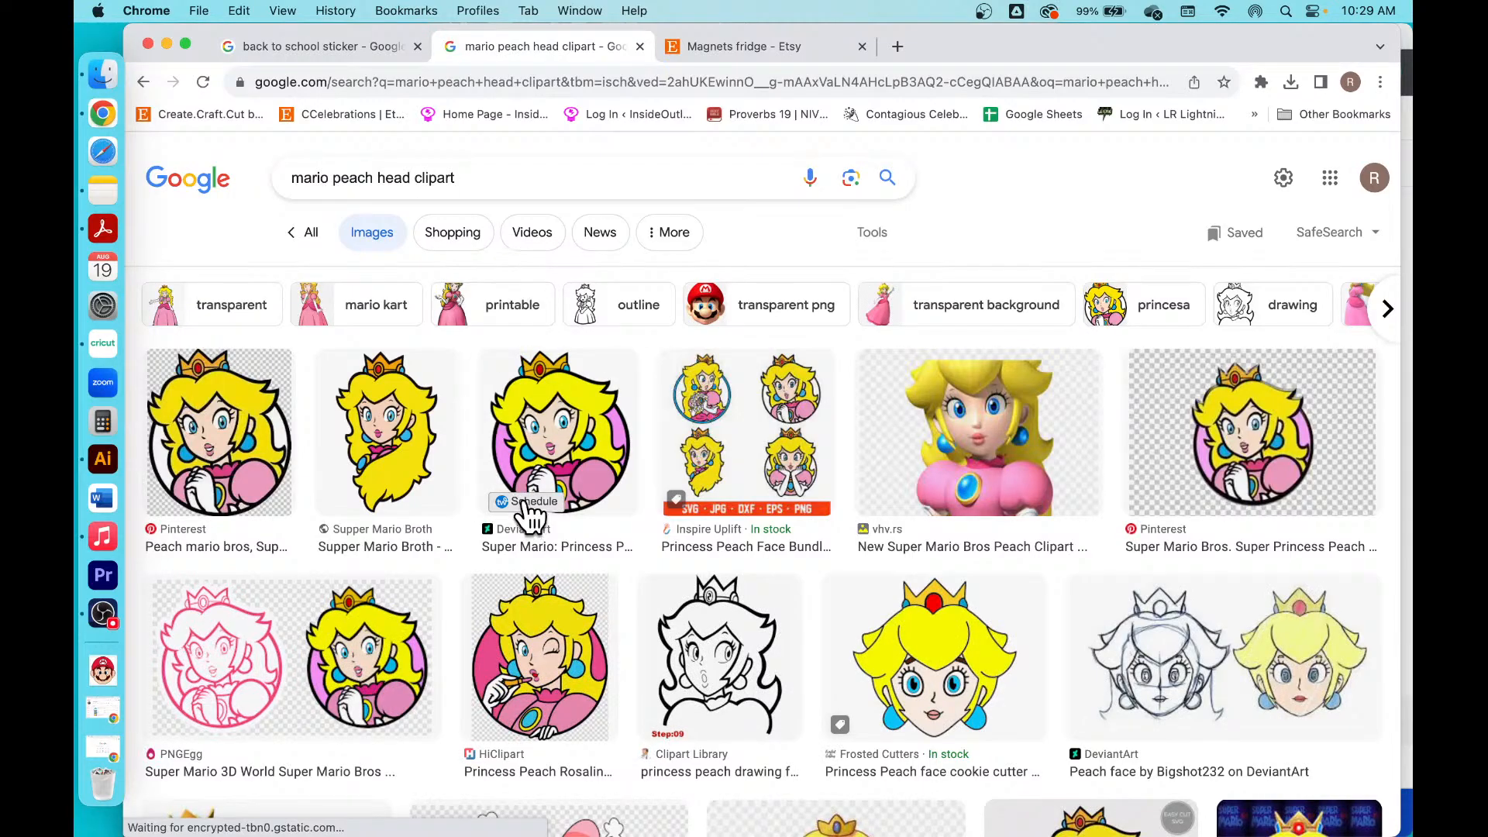
Step: Save DeviantArt's Princess Peach icon image from the results to the Downloads folder as Peach
{"action": "left_click", "coordinate": [558, 409]}
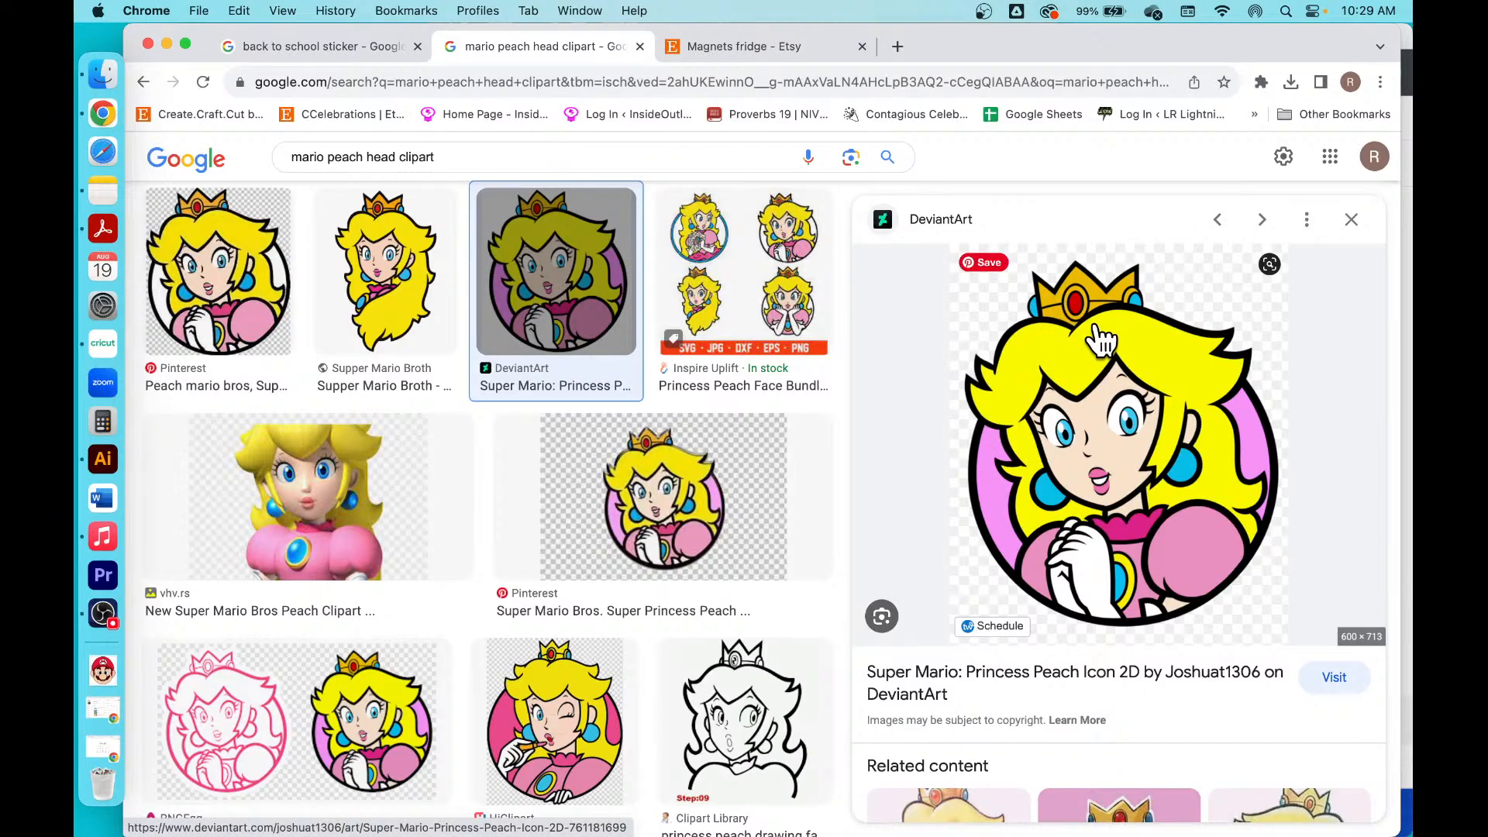
{"action": "right_click", "coordinate": [1112, 397]}
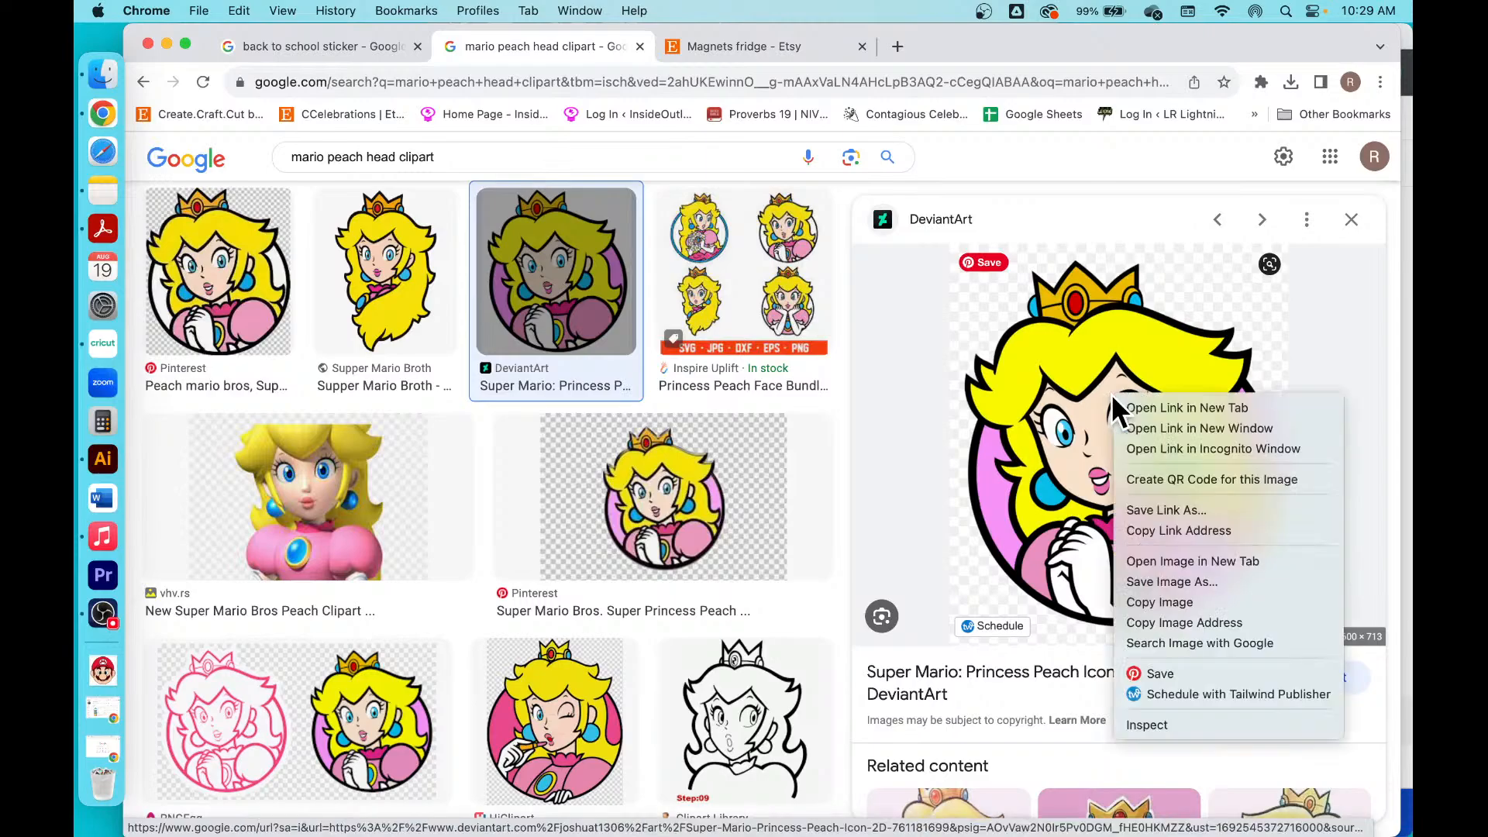
{"action": "left_click", "coordinate": [1194, 581]}
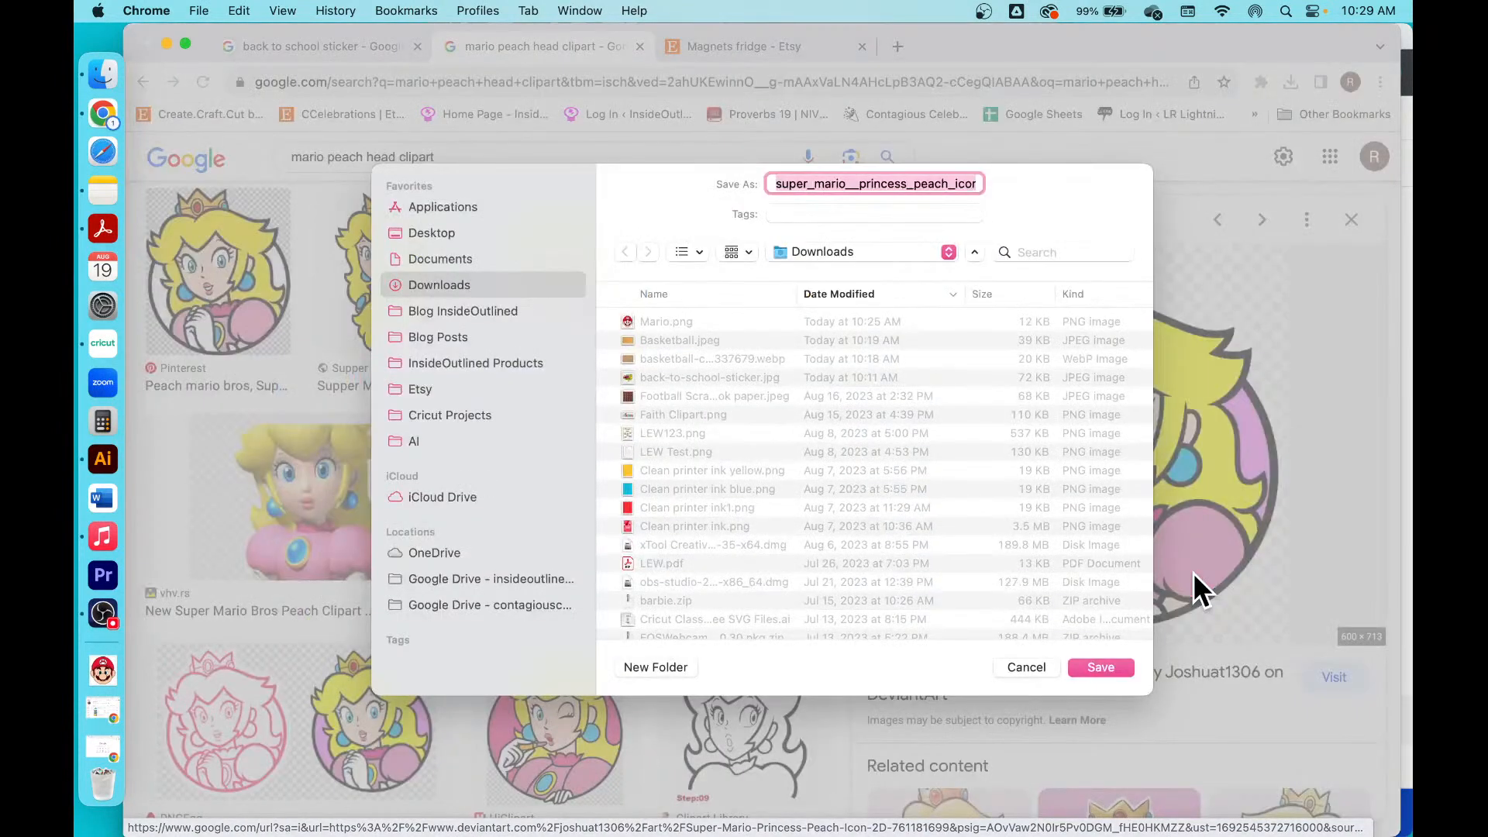
{"action": "type", "text": "Peach"}
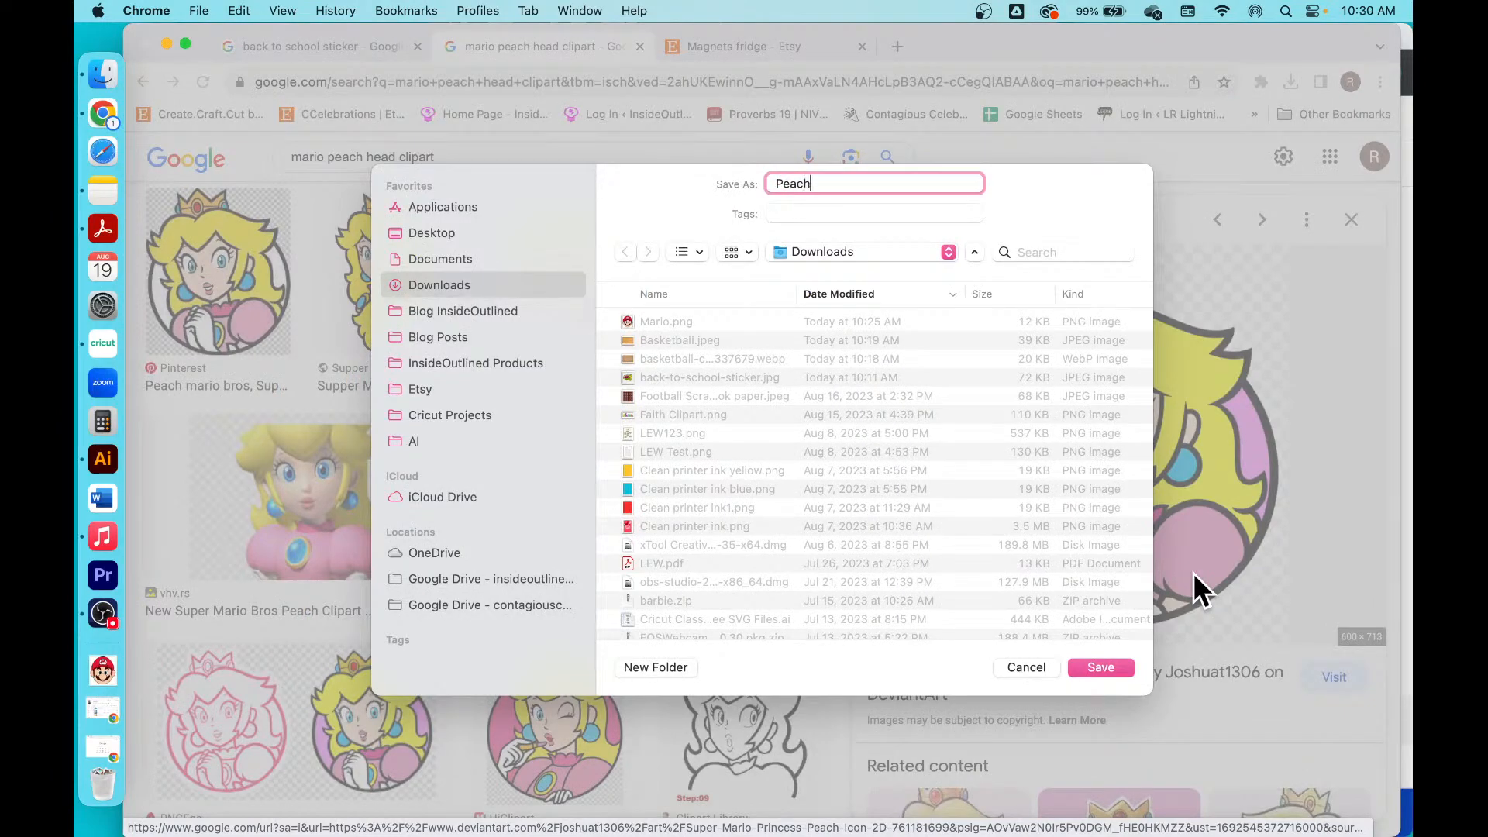
{"action": "key", "text": "Return"}
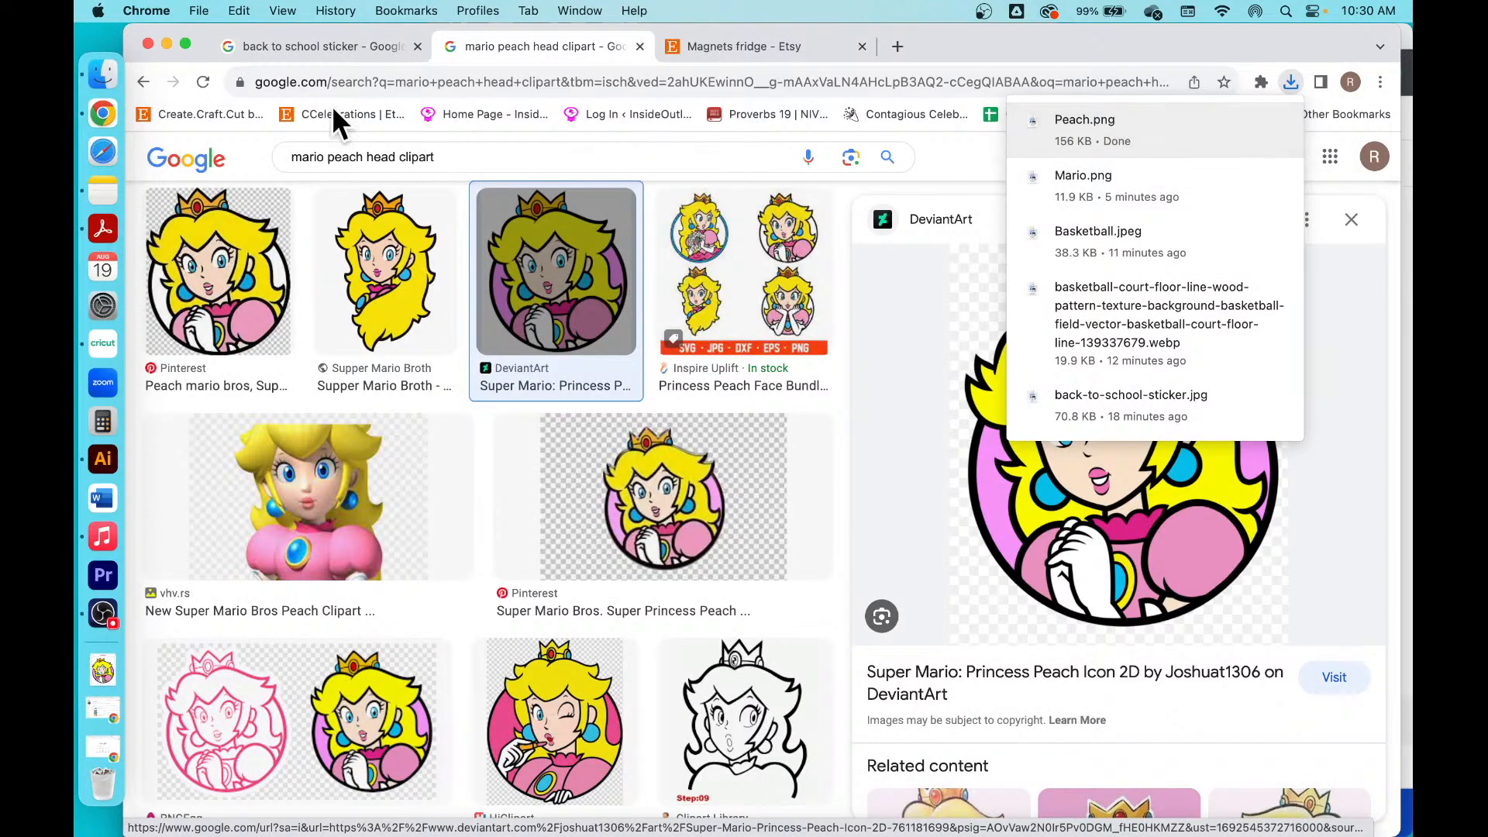
Step: Switch to Cricut Design Space and centre the Mario head and blue circle on each other
{"action": "left_click", "coordinate": [110, 342]}
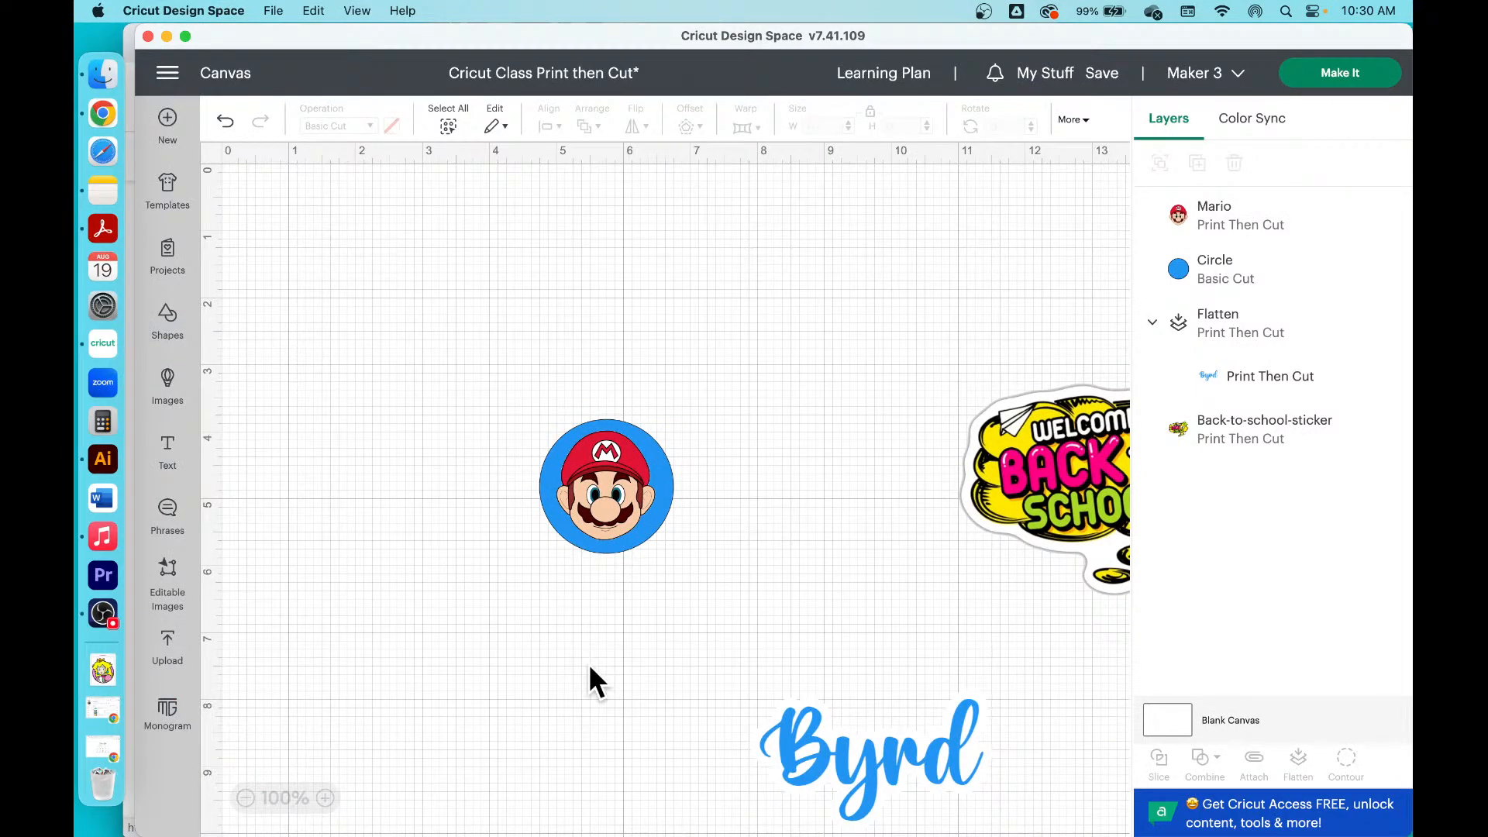
{"action": "left_click_drag", "start_coordinate": [680, 594], "coordinate": [511, 347]}
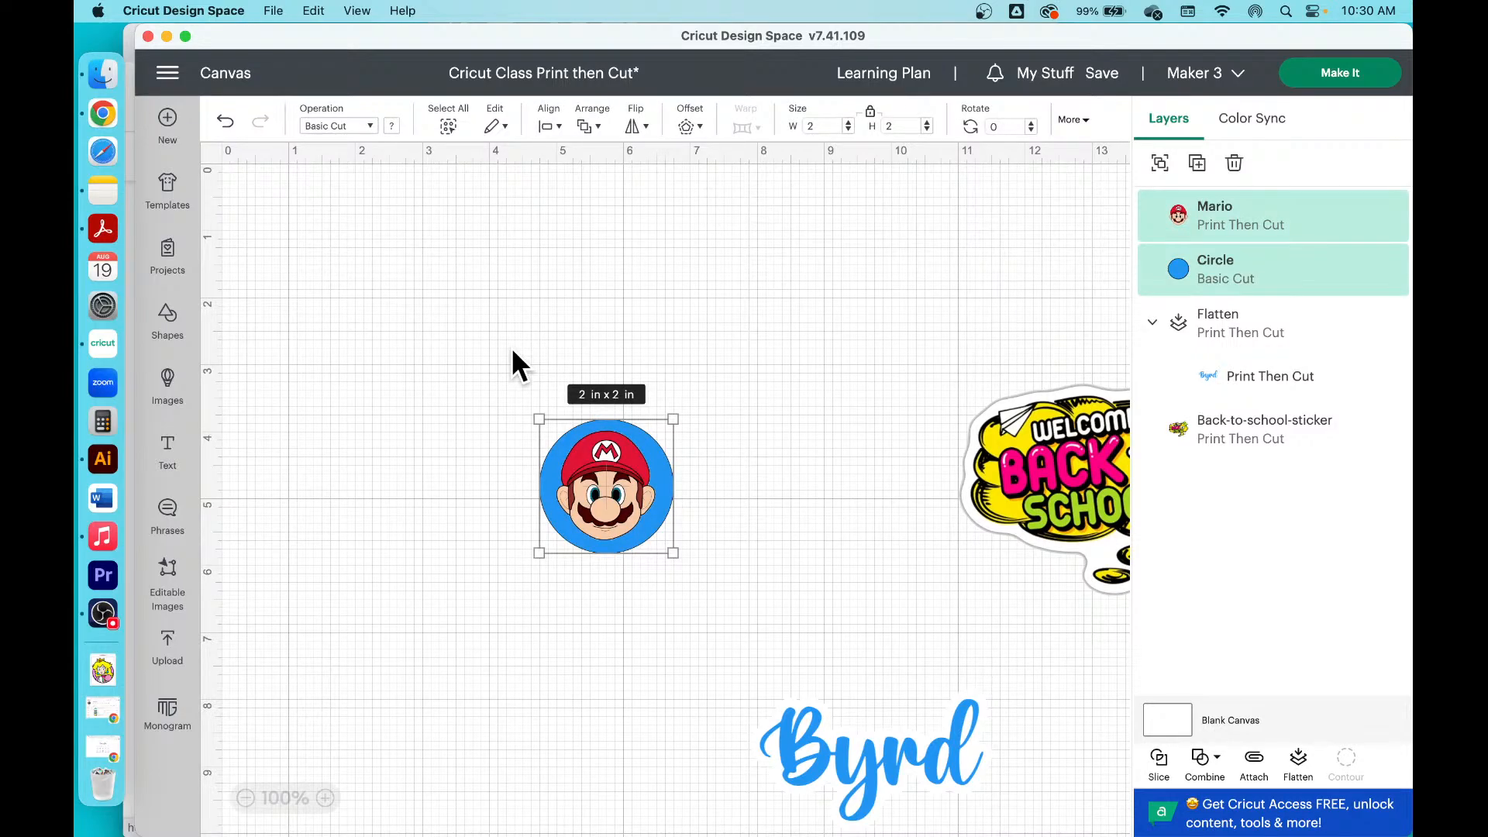
{"action": "left_click", "coordinate": [549, 128]}
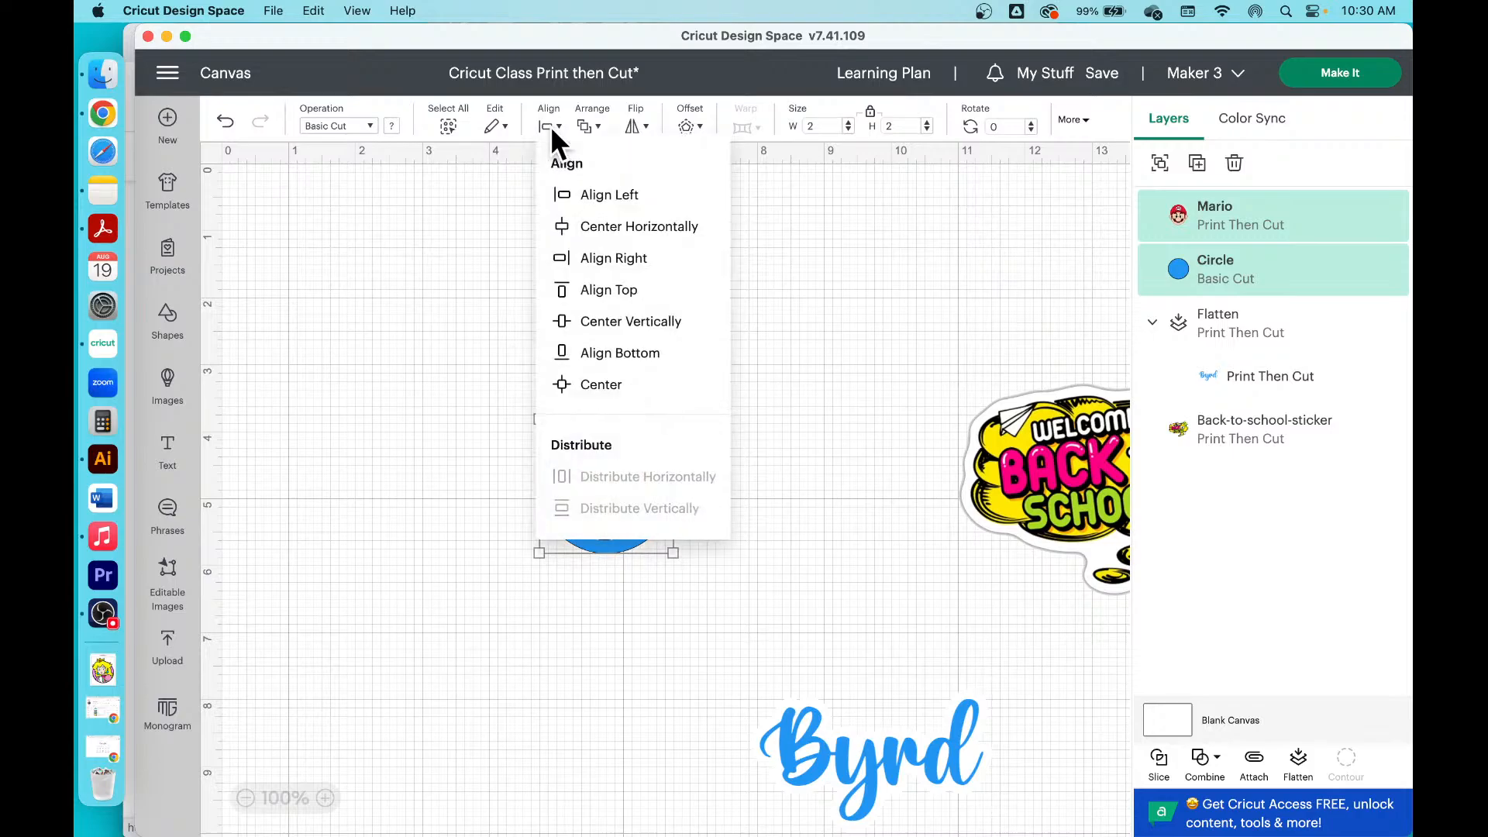
{"action": "left_click", "coordinate": [602, 386]}
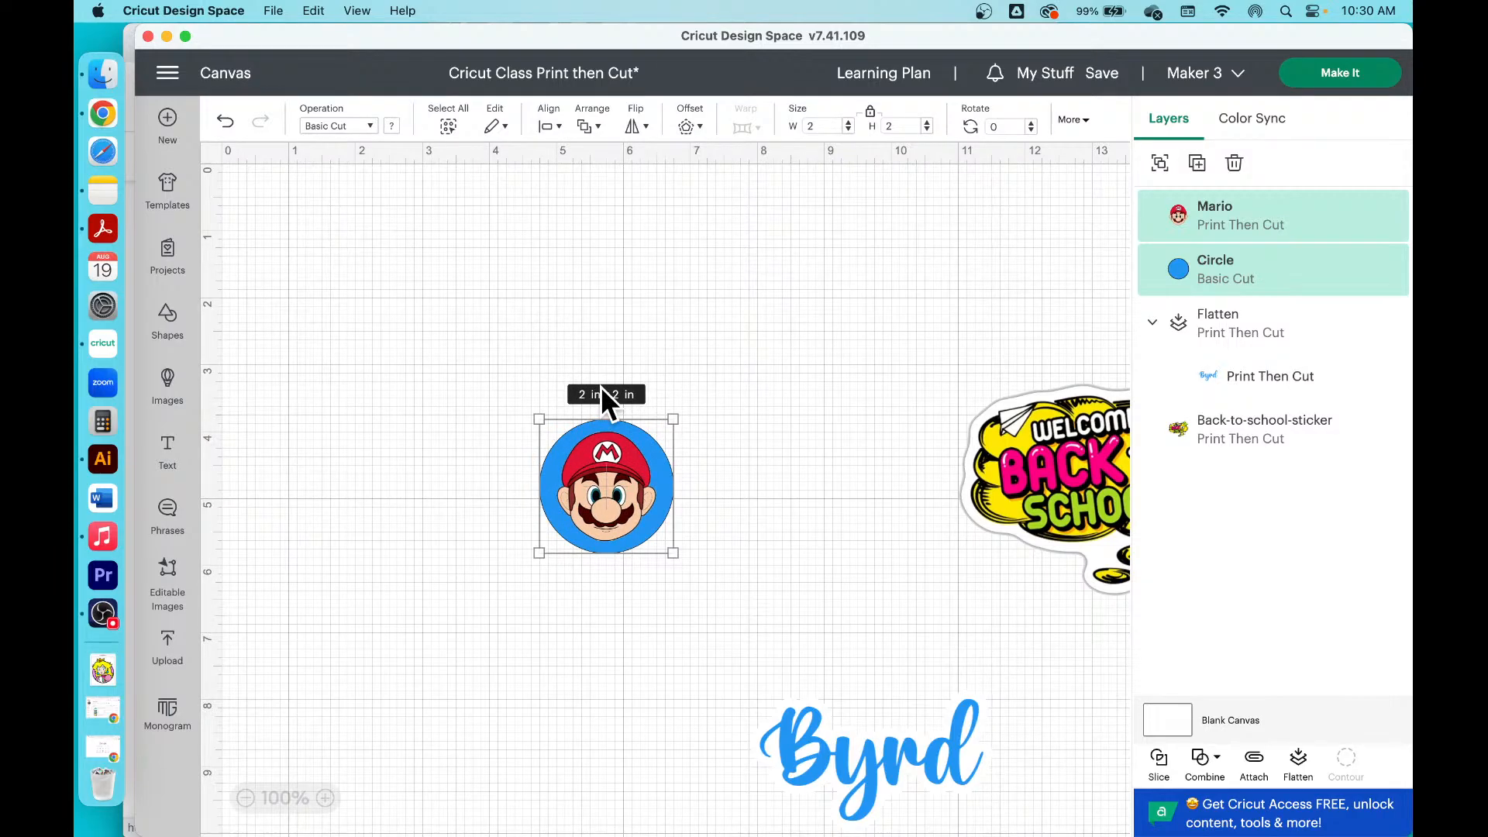
Step: Flatten the Mario head and circle into one printable image and move it up and right, to about the 8-inch mark
{"action": "left_click", "coordinate": [1302, 781]}
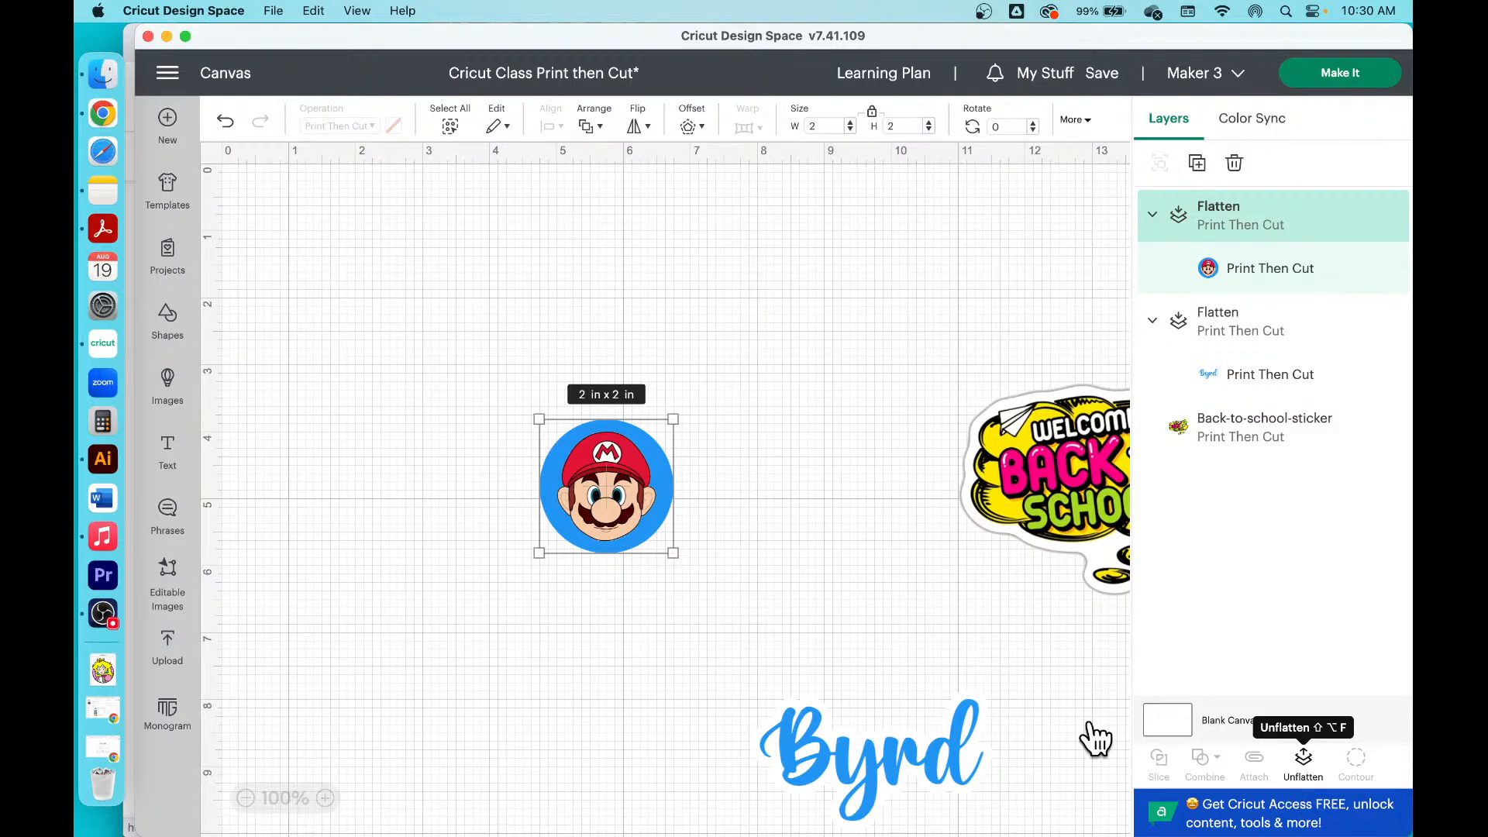
{"action": "left_click_drag", "start_coordinate": [607, 500], "coordinate": [828, 387]}
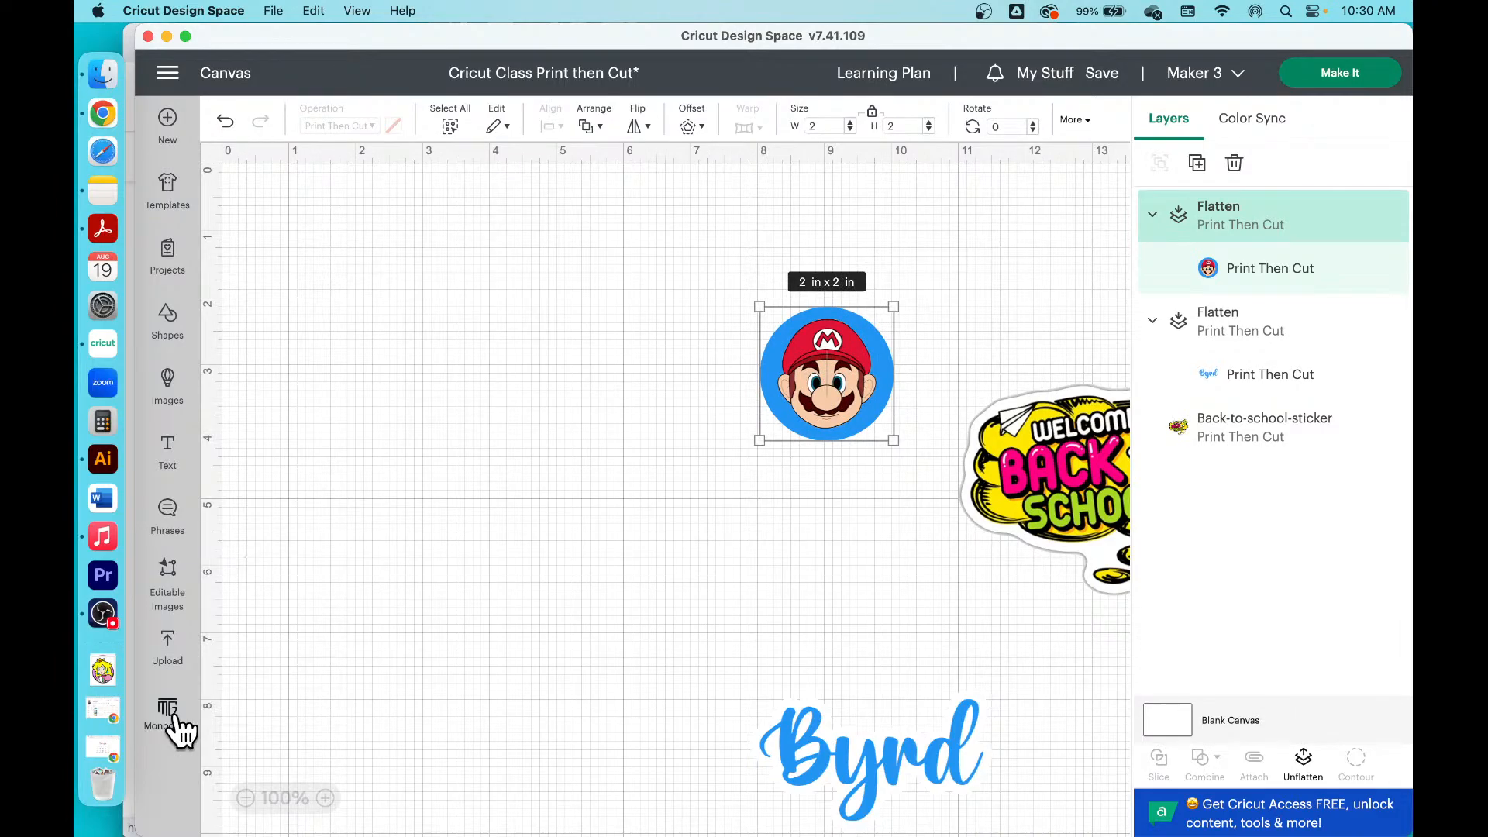
Step: Start a new image upload and load Peach.png into it from the Downloads folder in Finder
{"action": "left_click", "coordinate": [162, 659]}
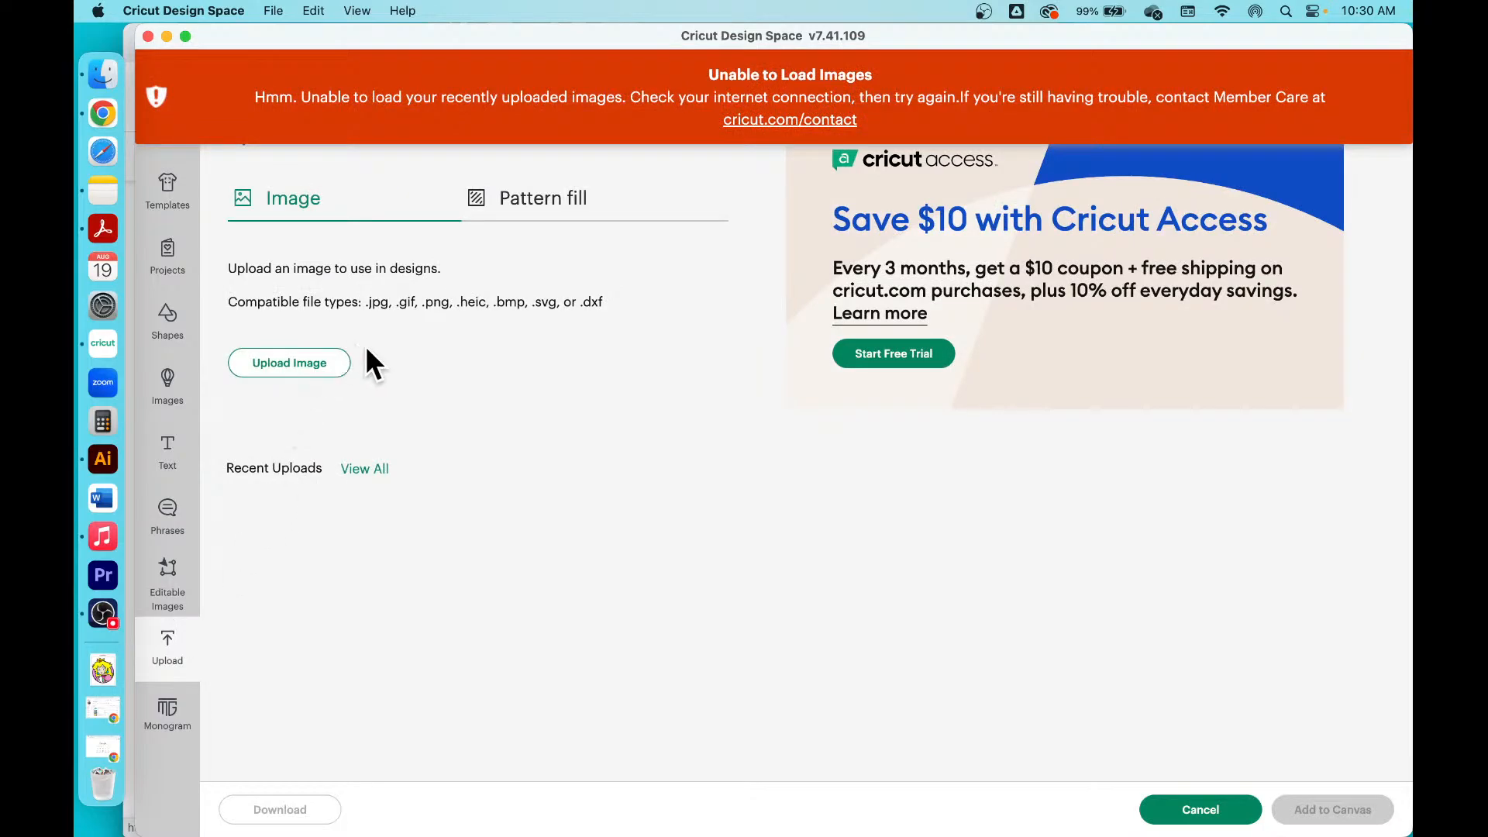
{"action": "left_click", "coordinate": [289, 364]}
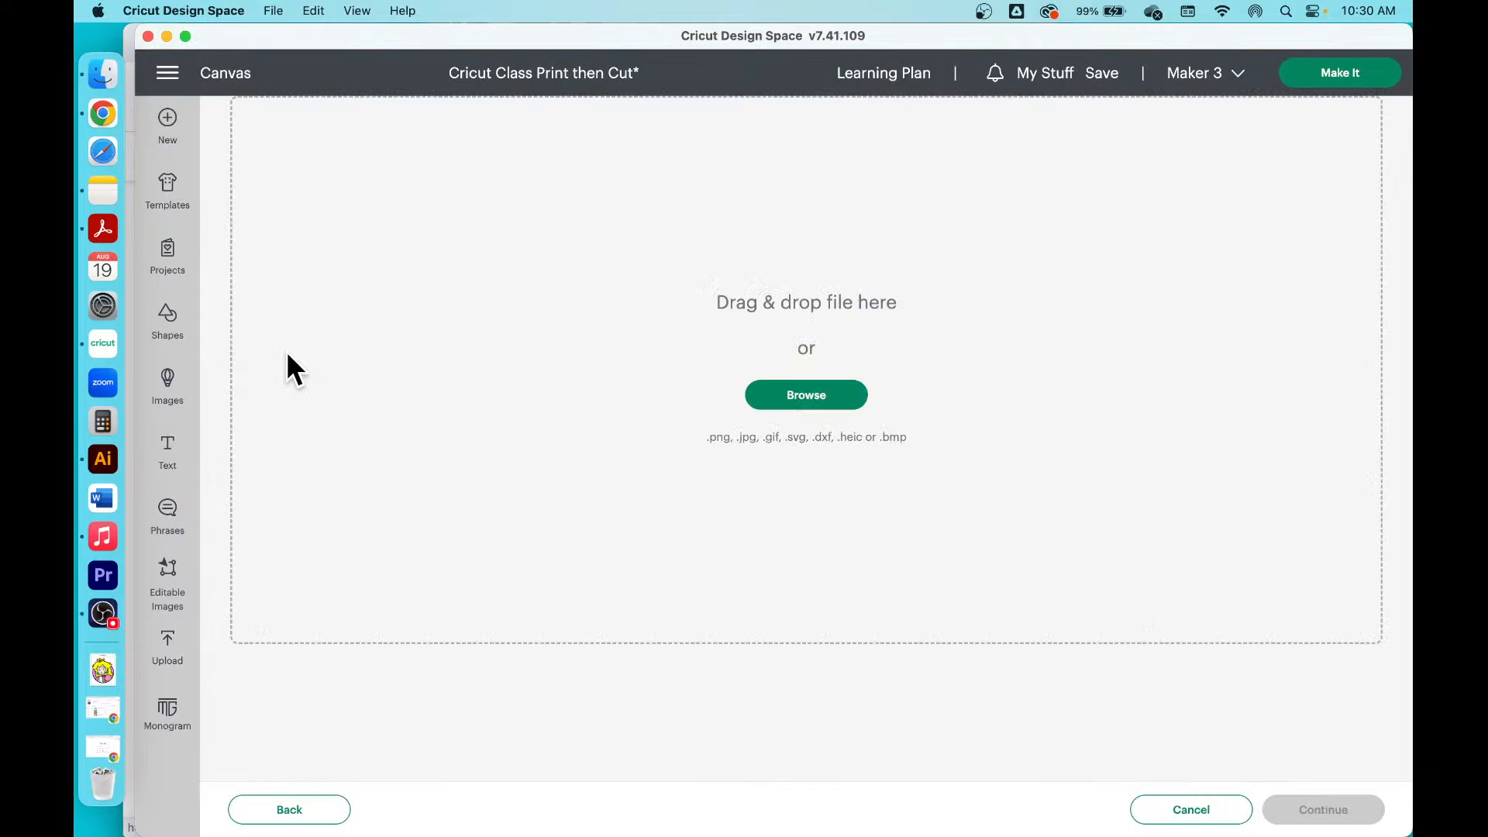
{"action": "left_click", "coordinate": [87, 74]}
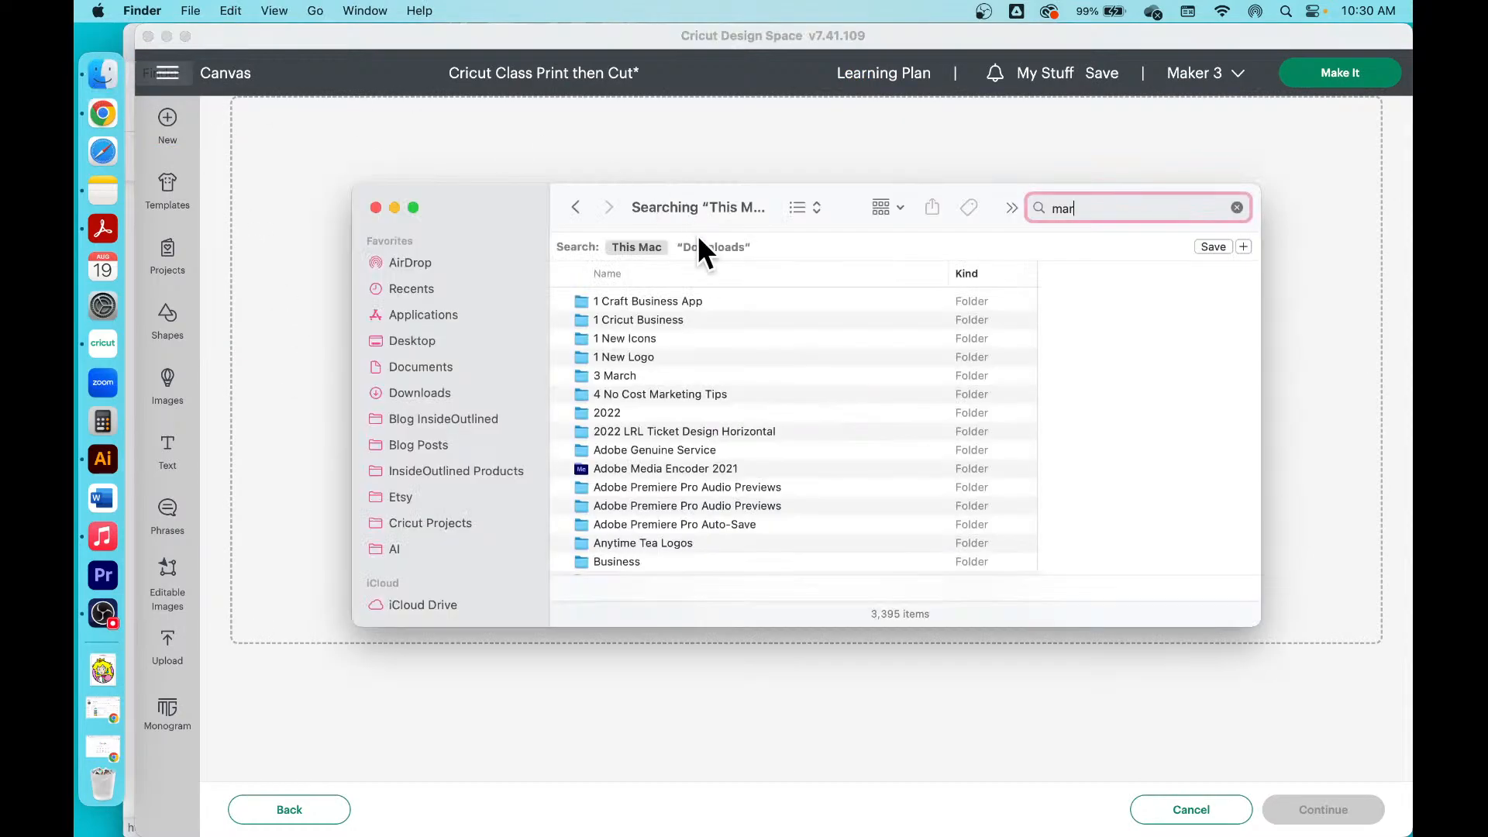
{"action": "left_click", "coordinate": [436, 389]}
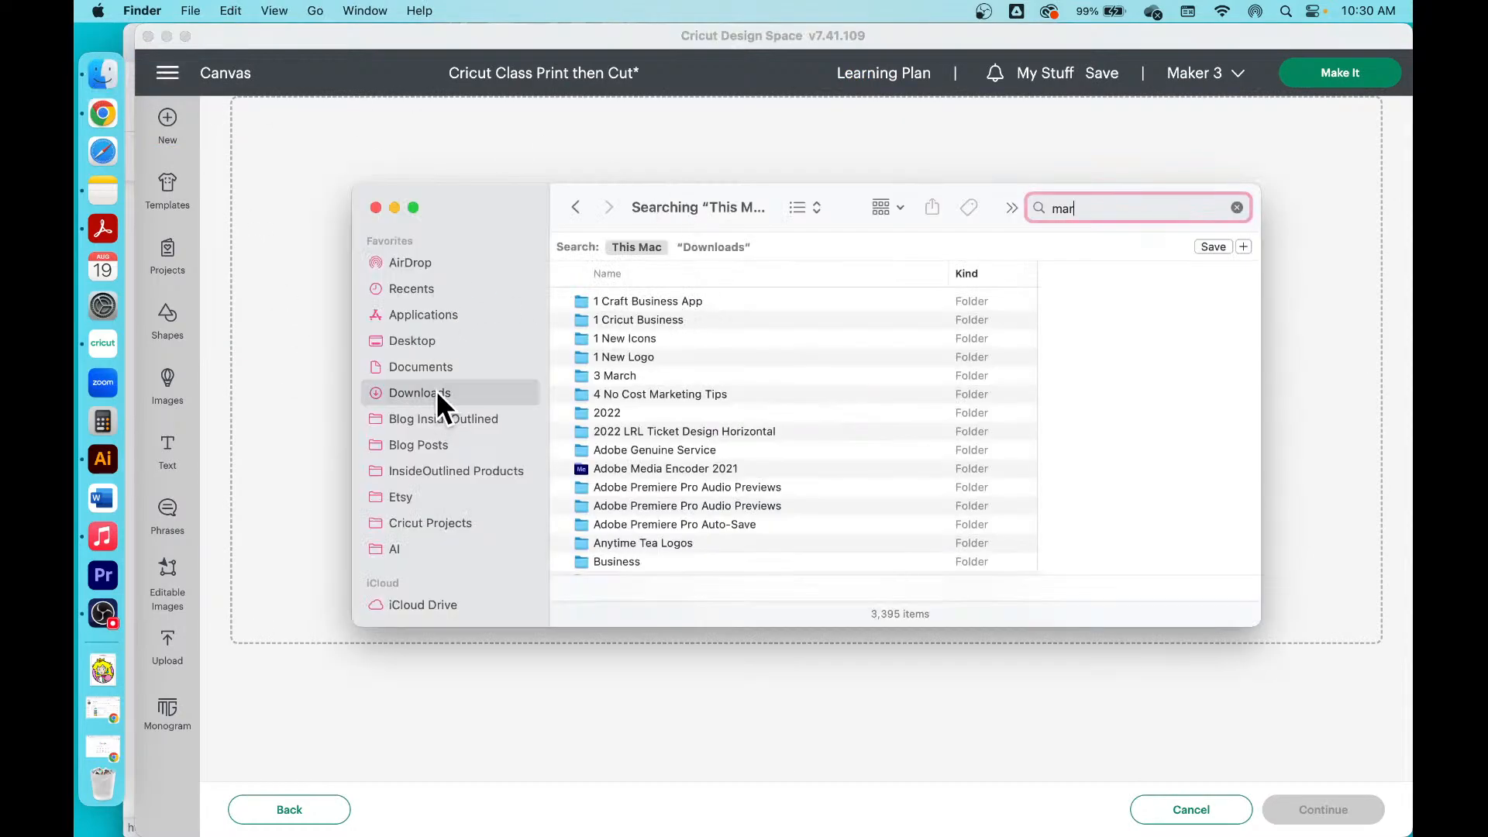
{"action": "left_click", "coordinate": [639, 274]}
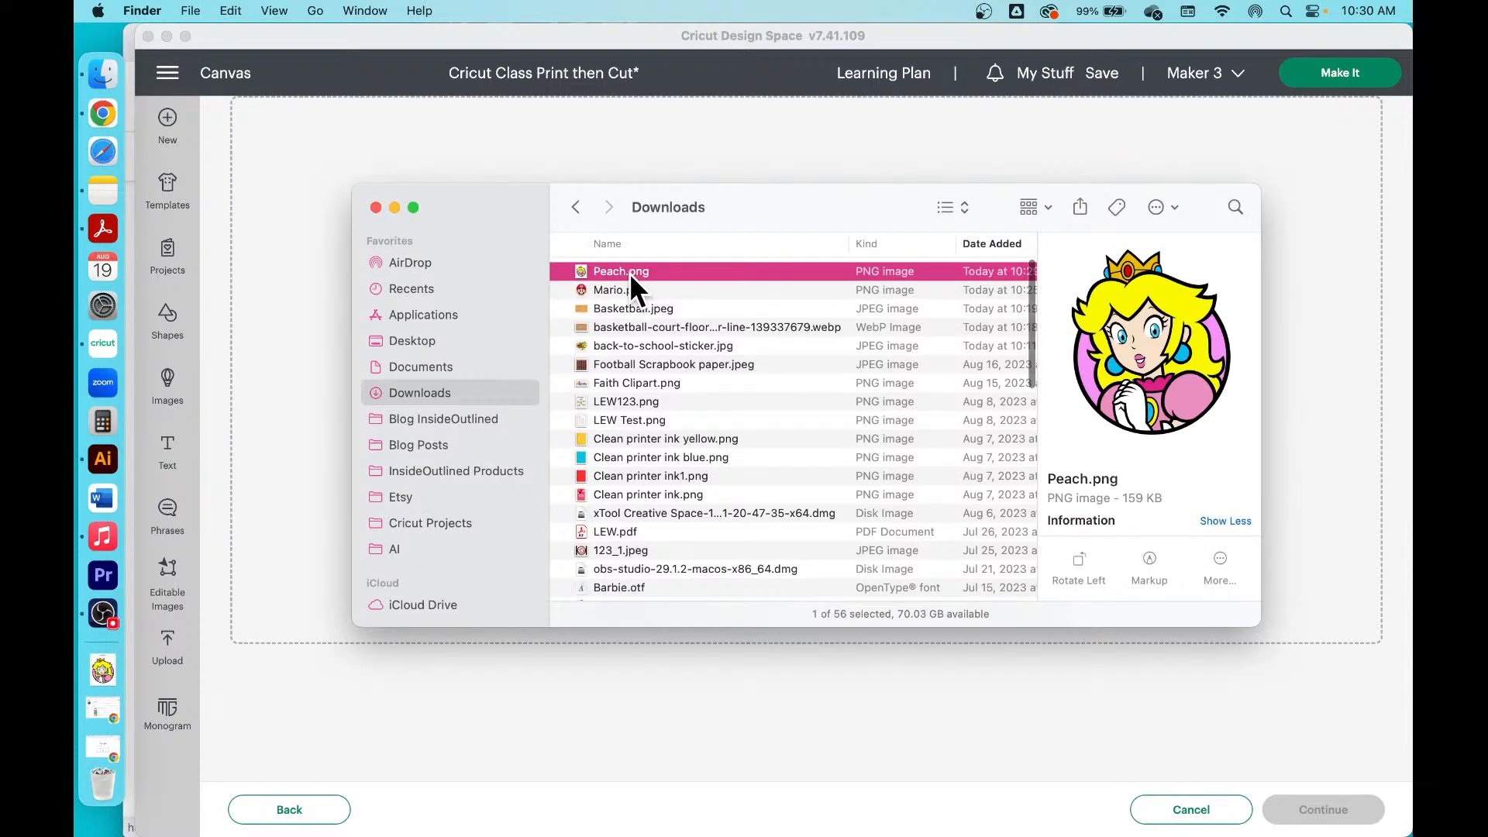
{"action": "left_click_drag", "start_coordinate": [629, 273], "coordinate": [727, 157]}
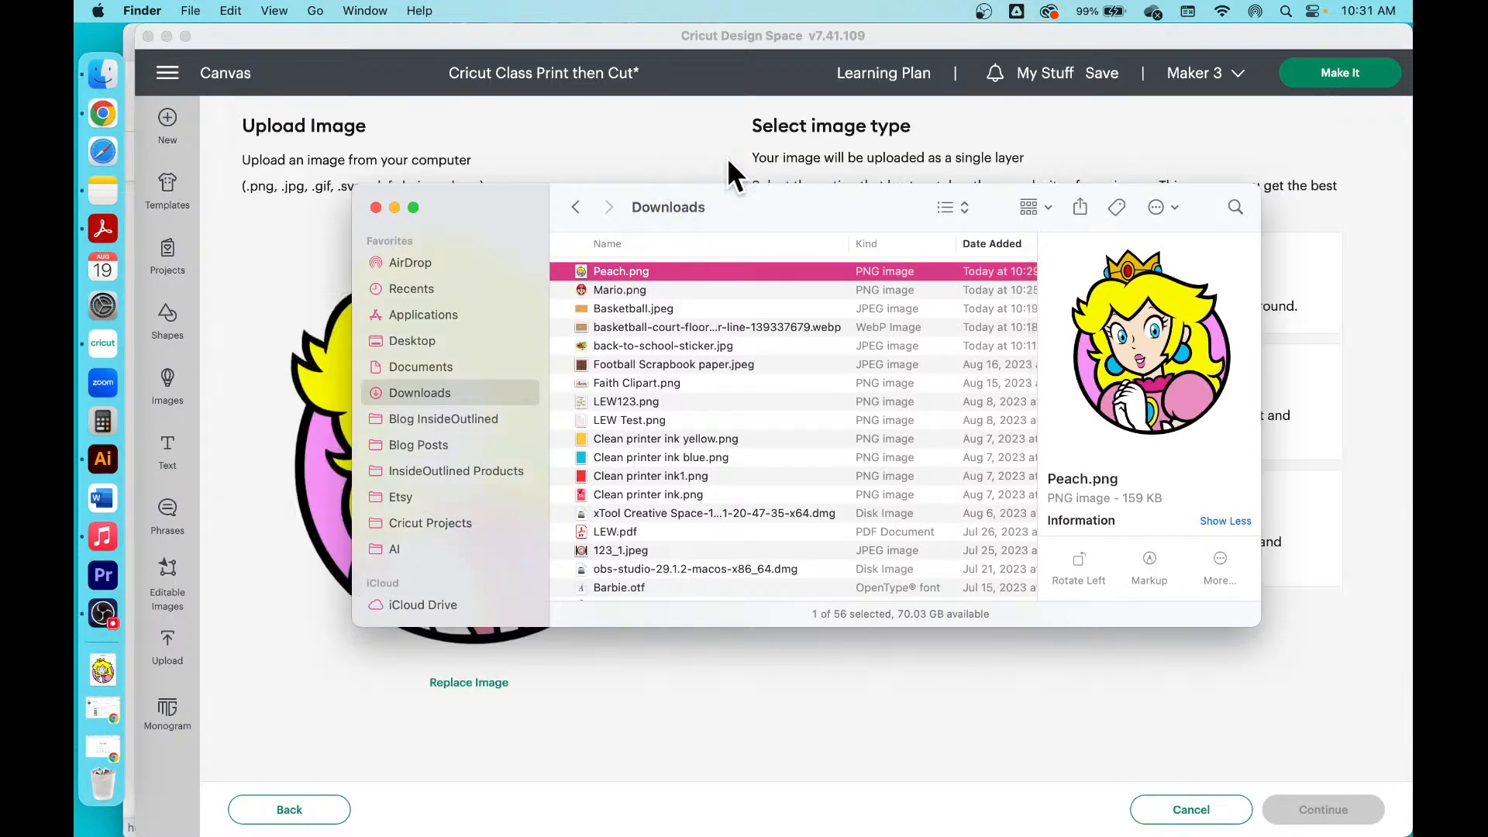
{"action": "left_click", "coordinate": [727, 156]}
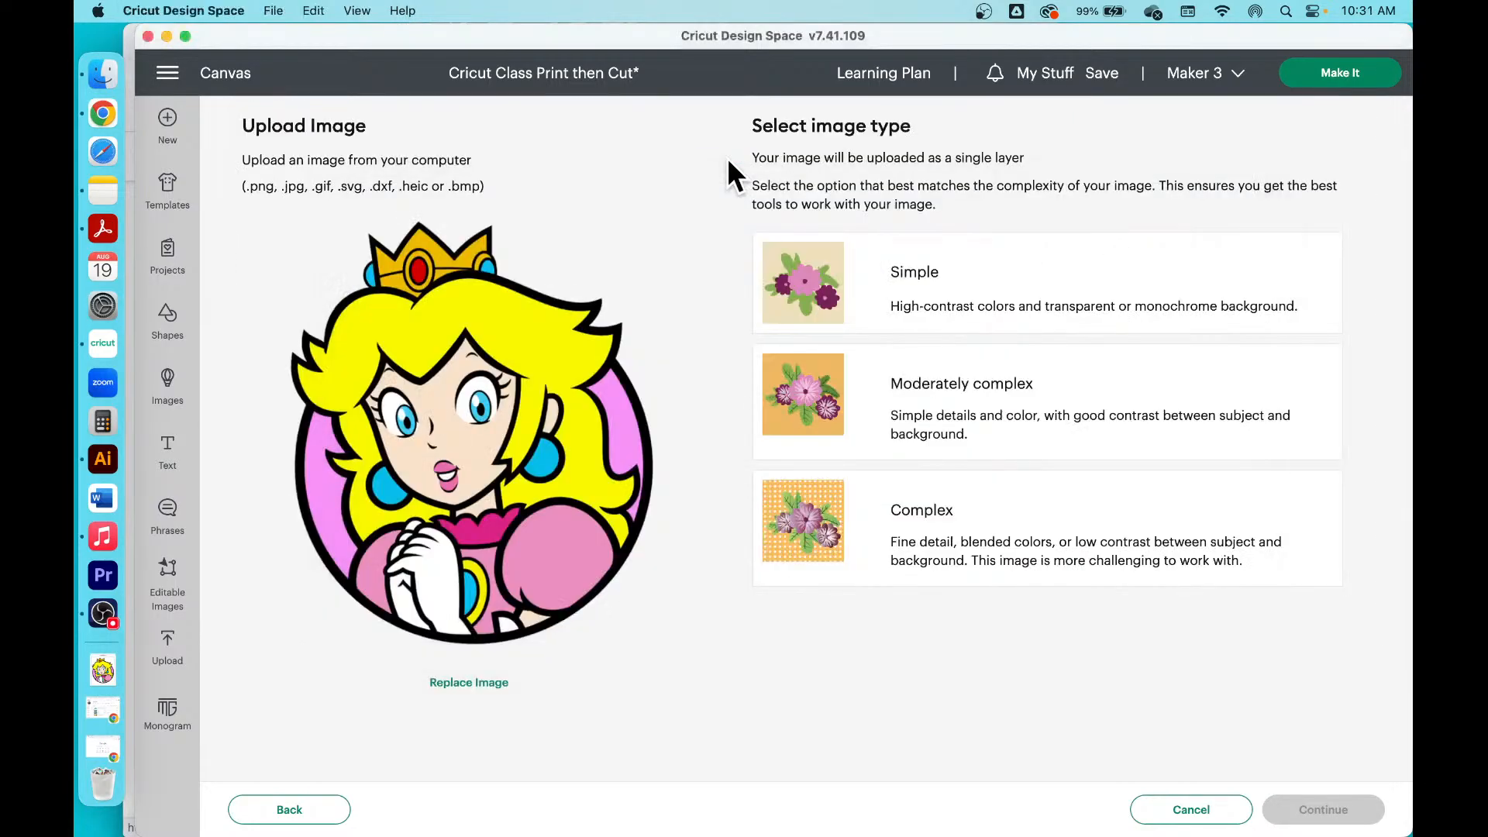
Step: Set the Peach image type to Complex, keep its background as it is, and upload it as a Print Then Cut image
{"action": "left_click", "coordinate": [871, 554]}
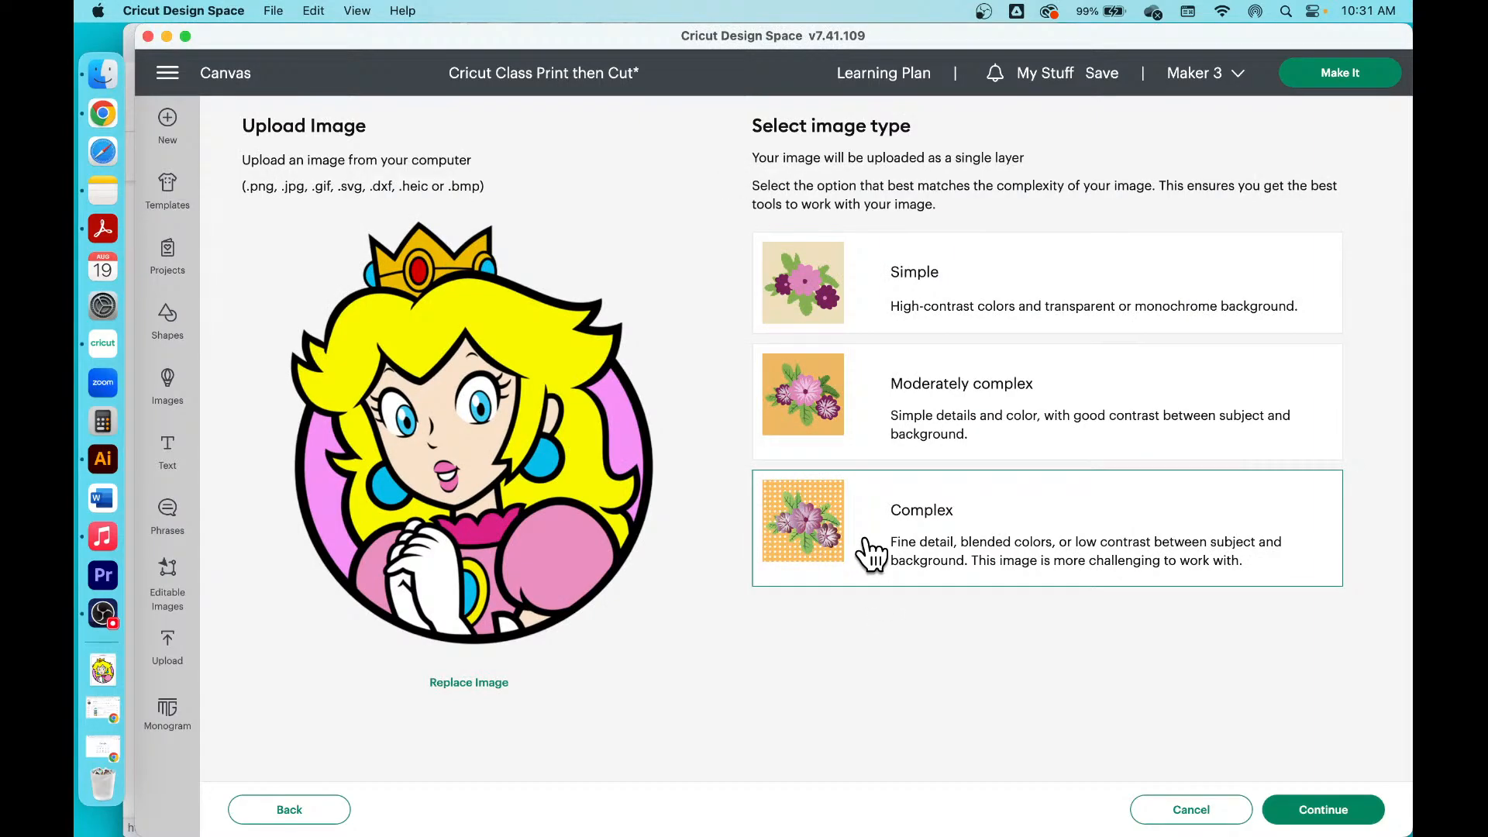
{"action": "left_click", "coordinate": [1324, 806]}
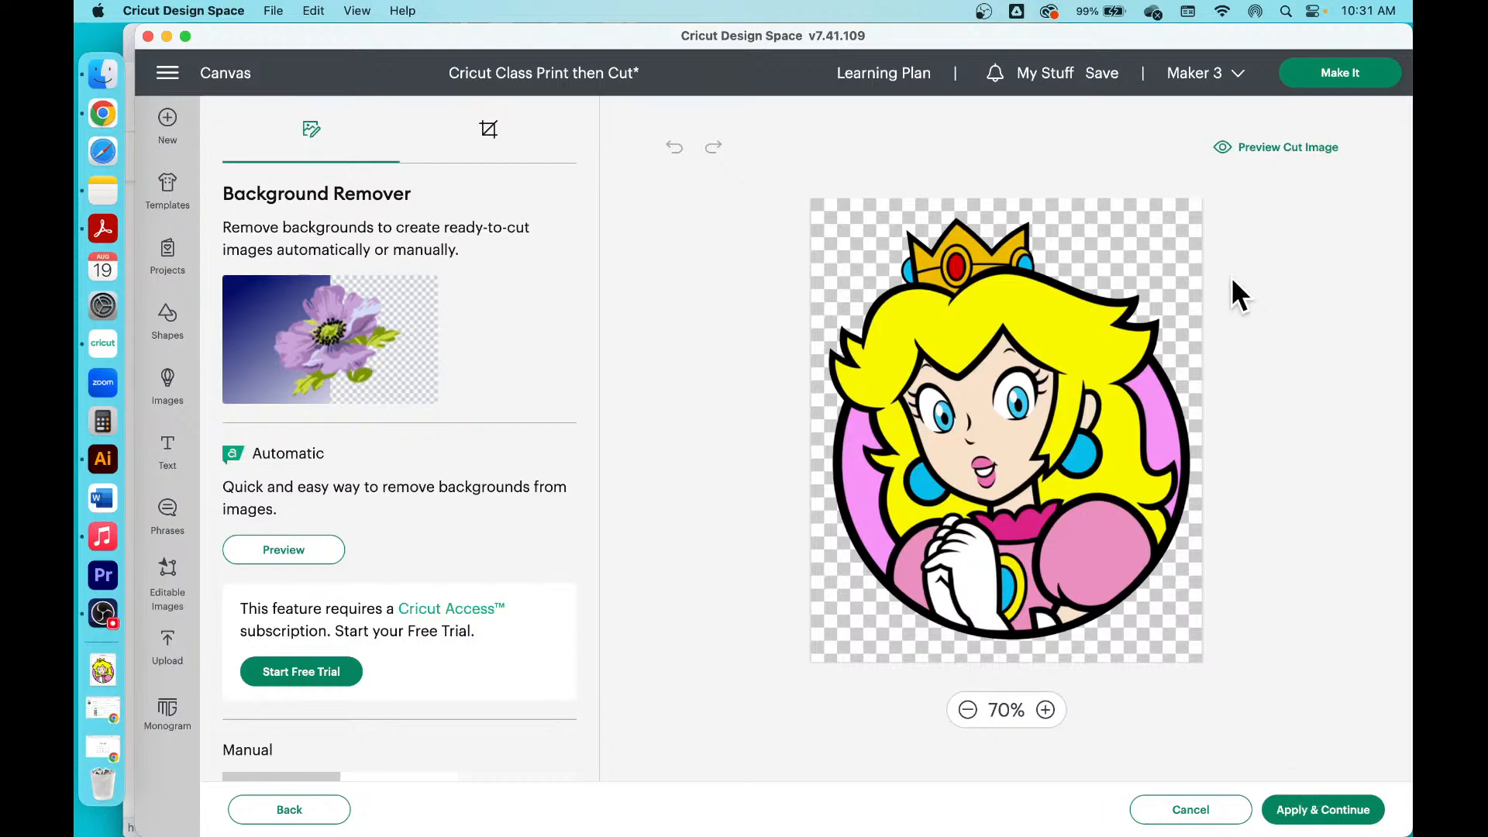
{"action": "left_click", "coordinate": [1119, 204]}
{"action": "left_click", "coordinate": [1325, 810]}
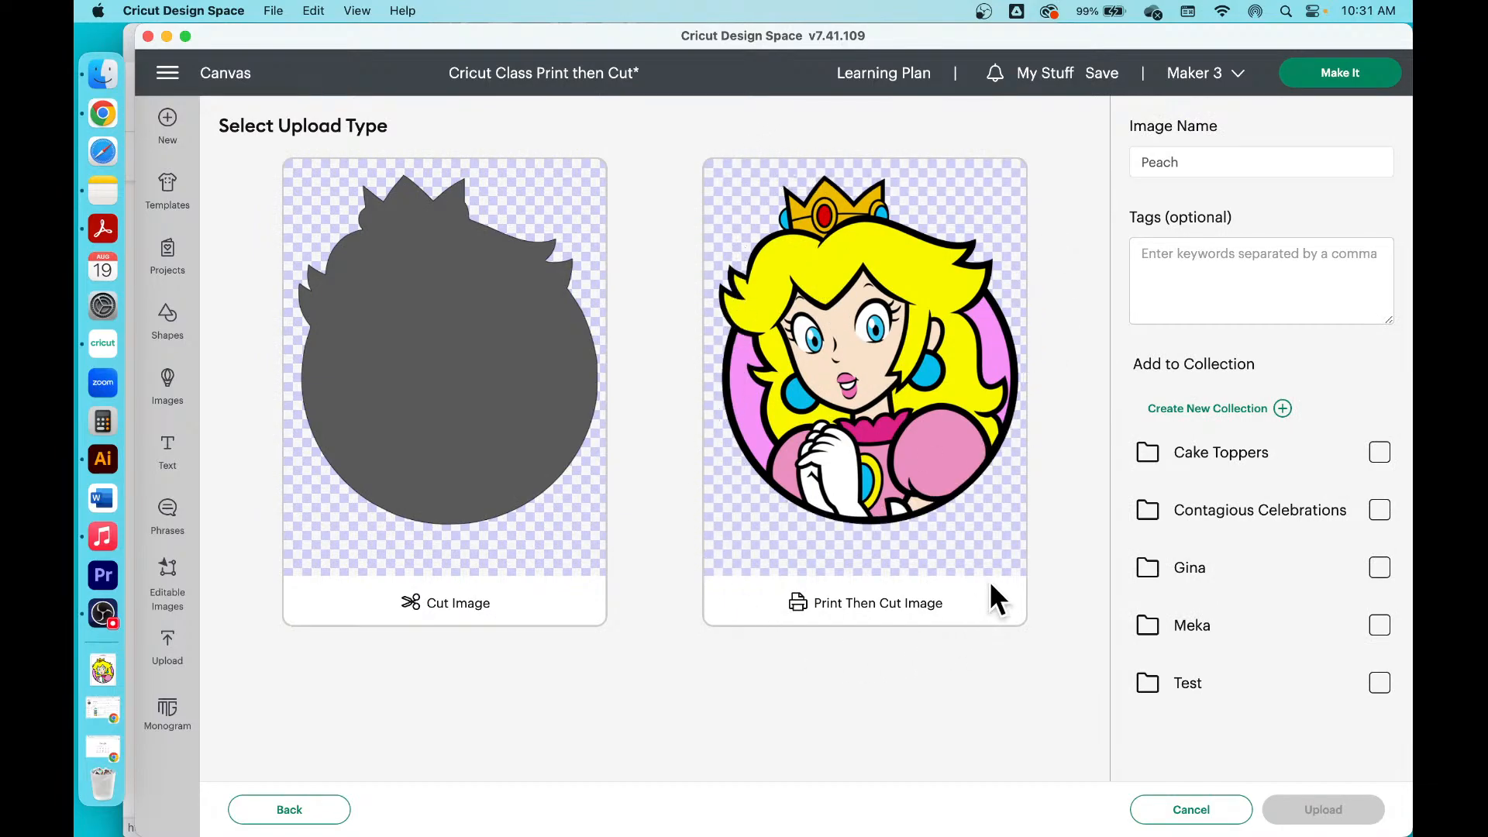
{"action": "left_click", "coordinate": [901, 453]}
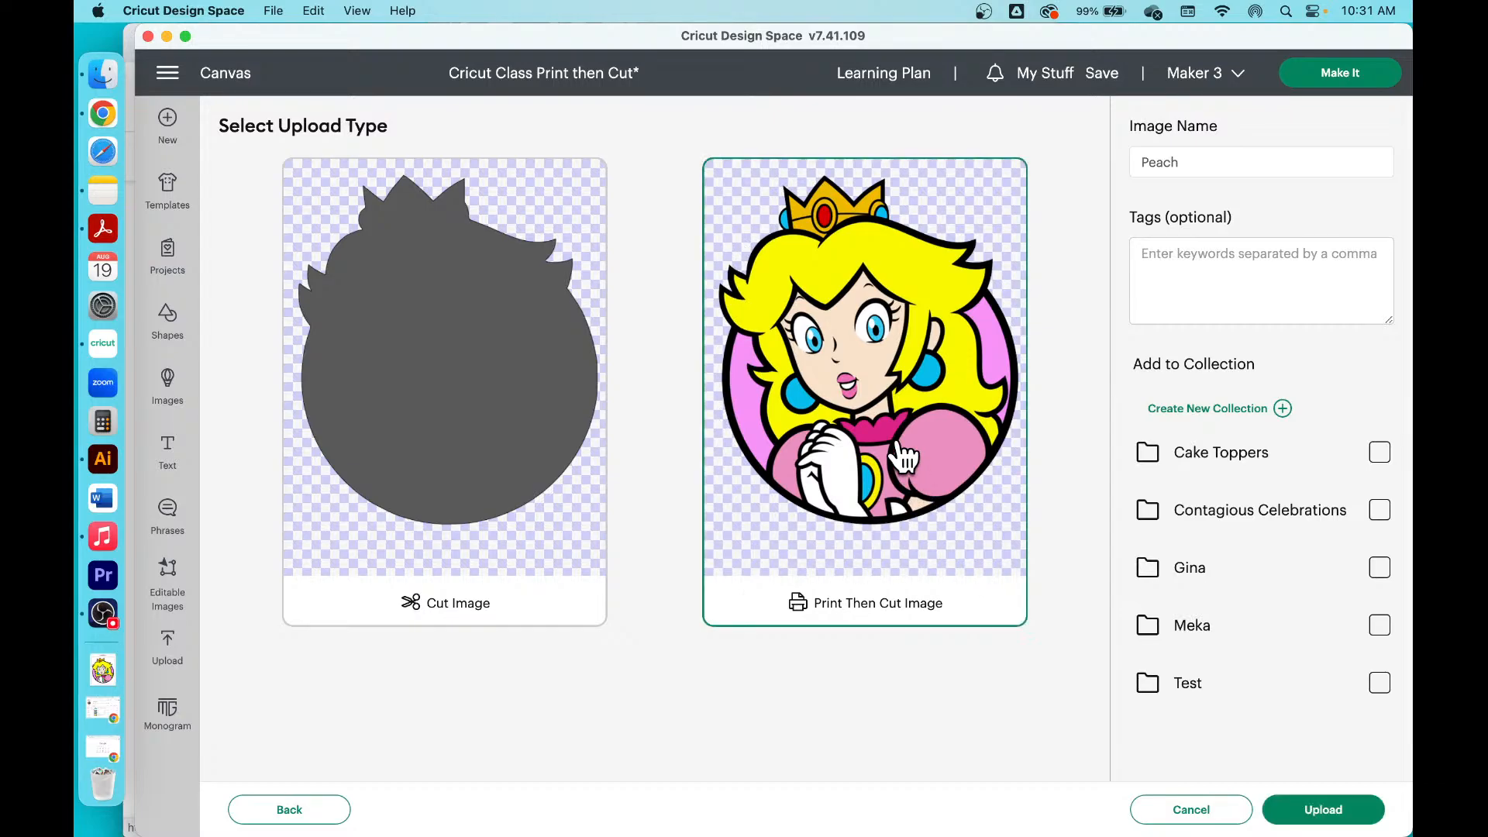
{"action": "left_click", "coordinate": [1326, 814]}
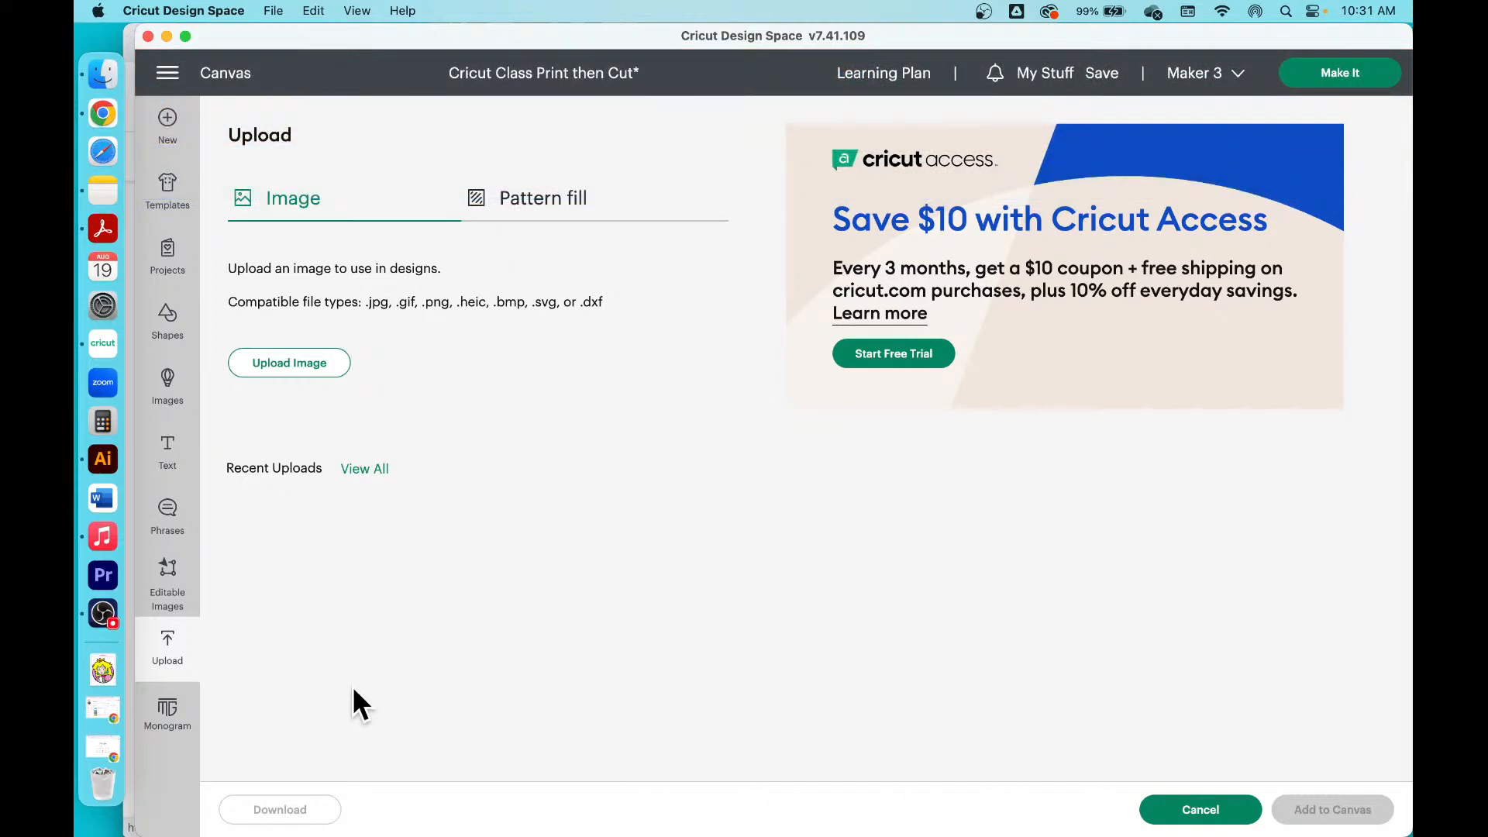
Step: Open the full list of uploaded images, add the Peach image to the canvas and return to the canvas
{"action": "left_click", "coordinate": [225, 74]}
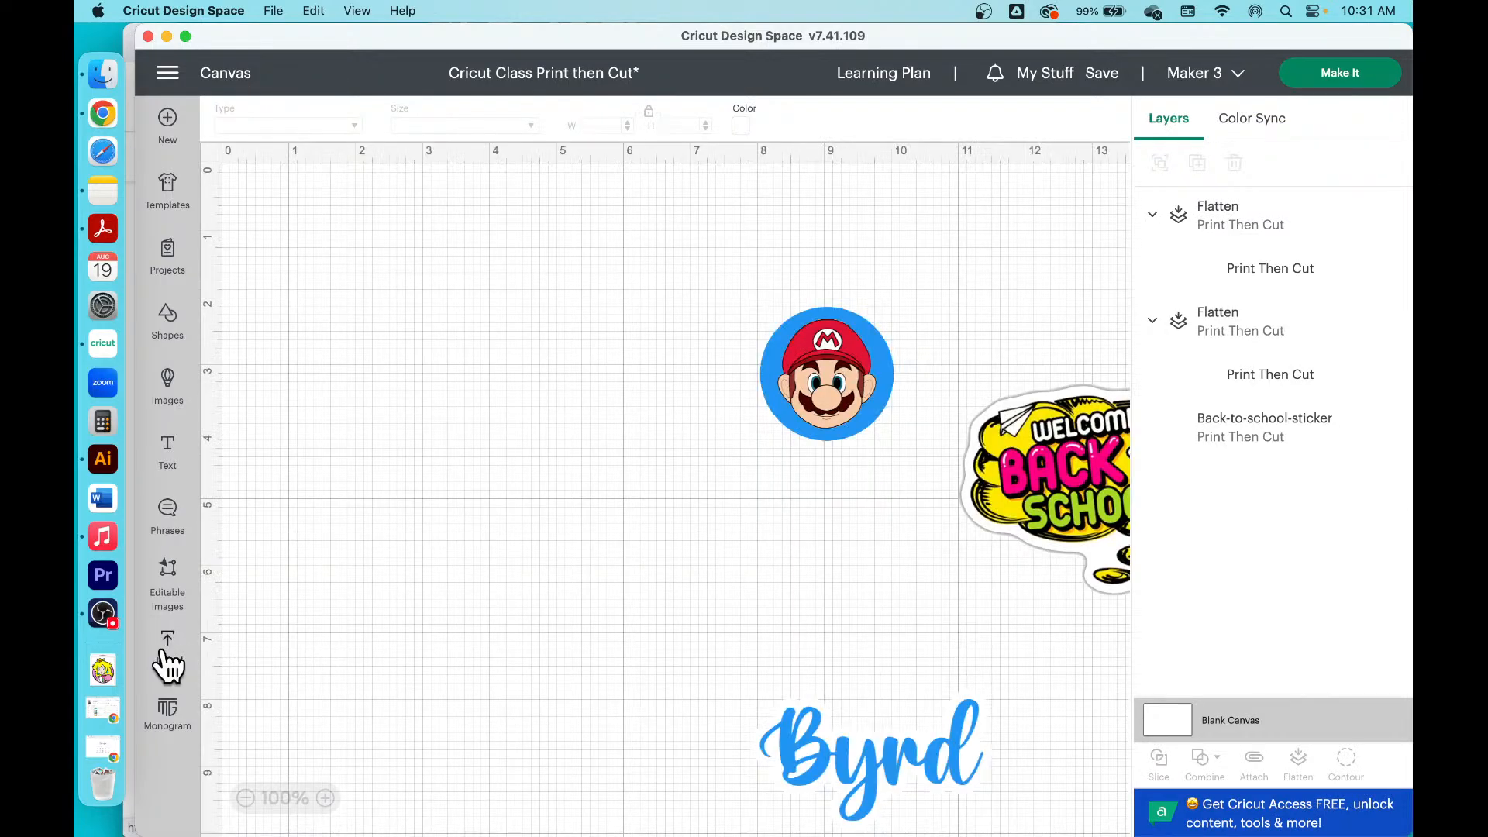
{"action": "left_click", "coordinate": [168, 651]}
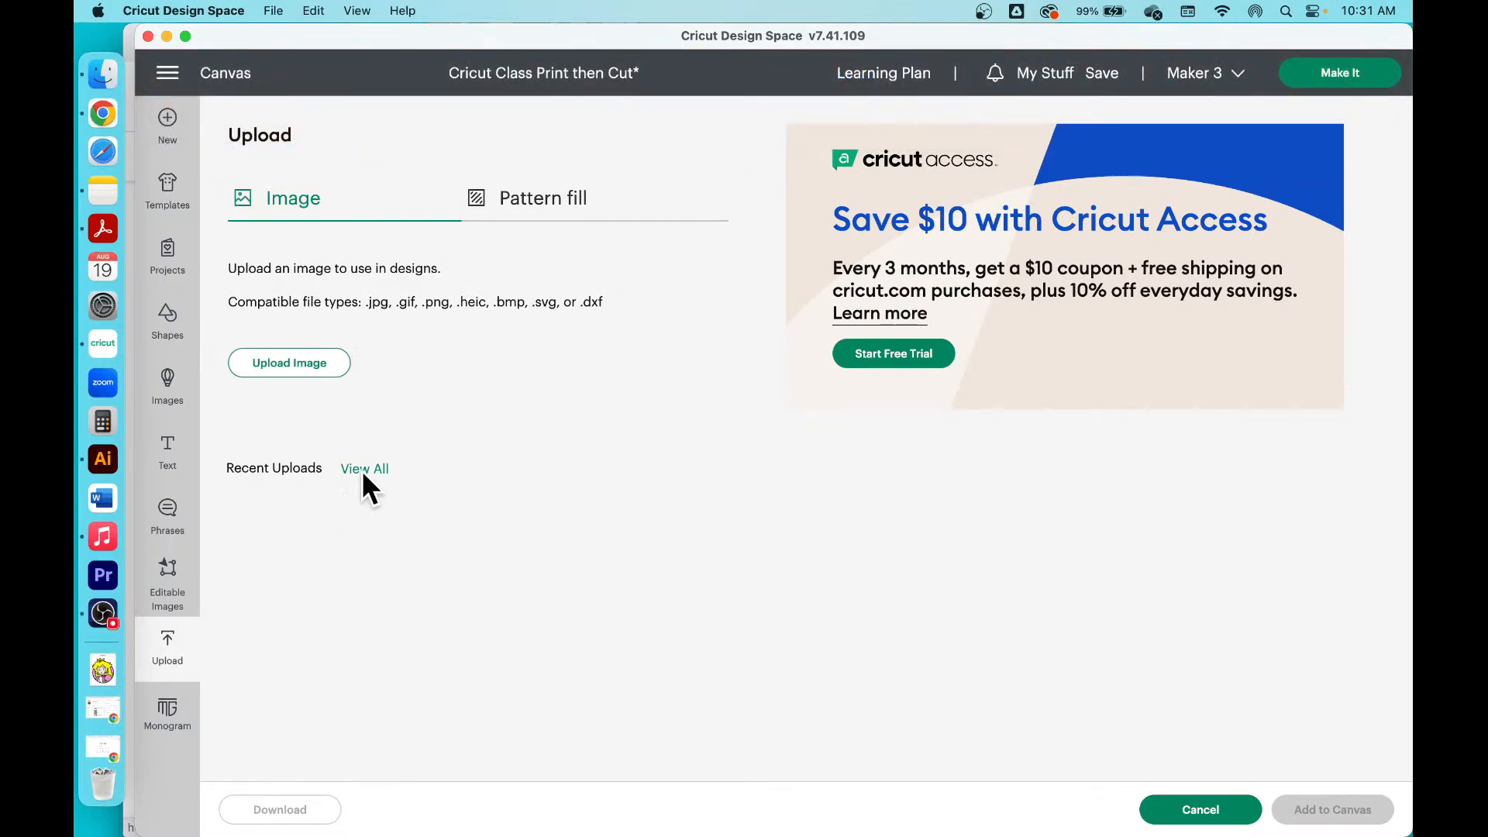
{"action": "left_click", "coordinate": [363, 469]}
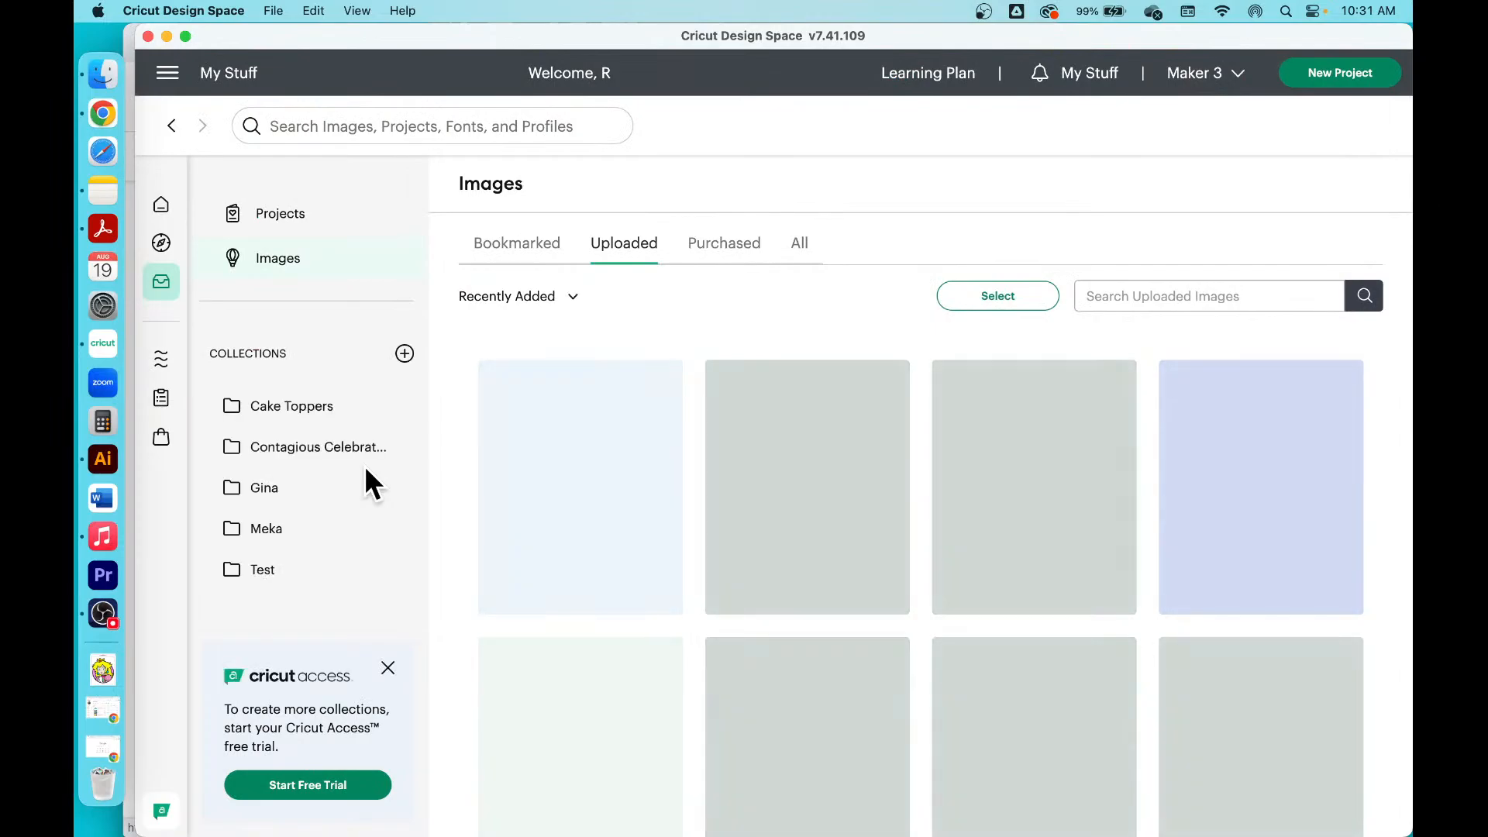
{"action": "mouse_move", "coordinate": [574, 443]}
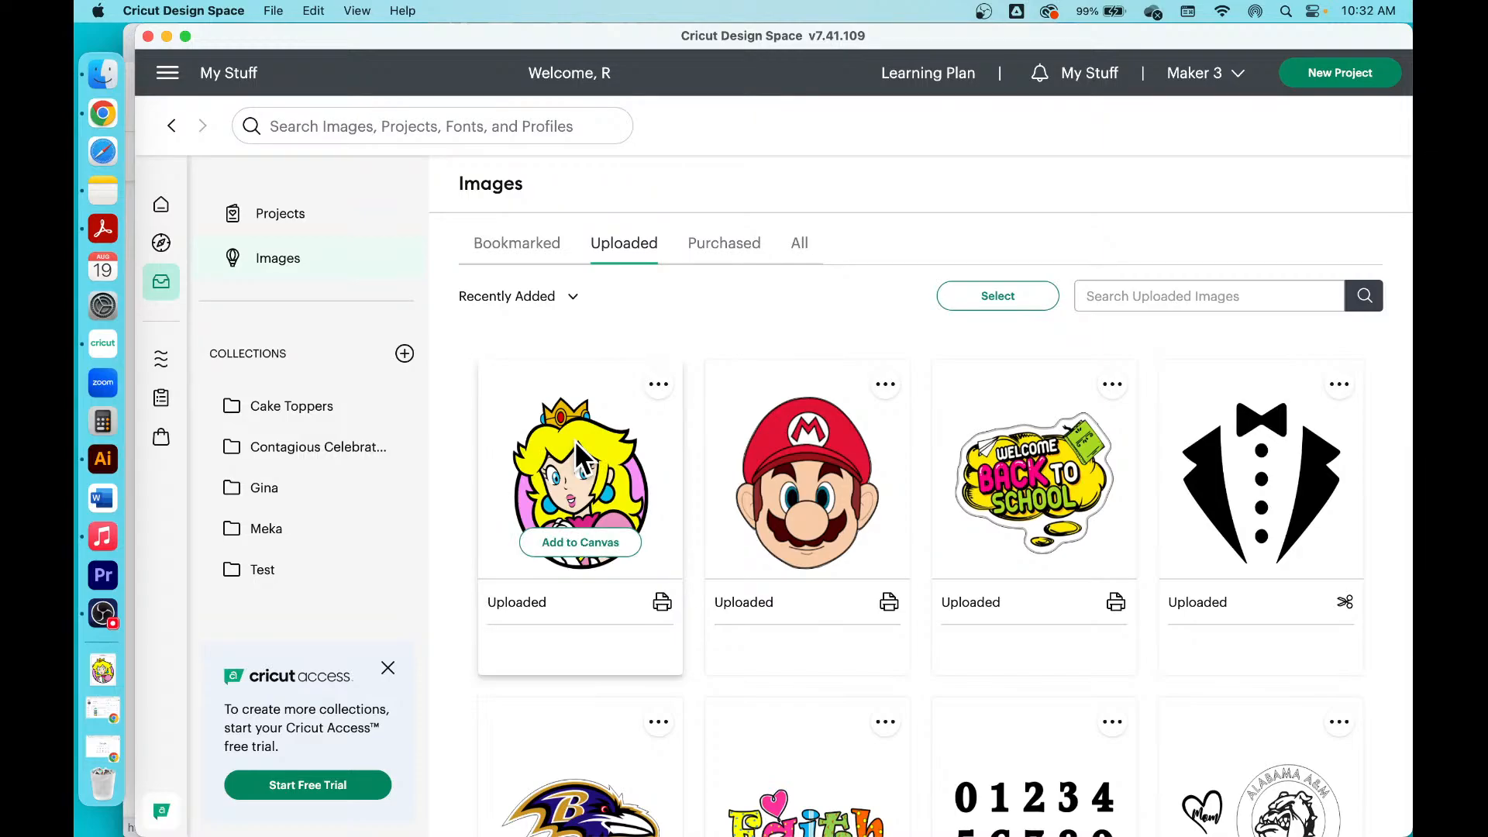
{"action": "left_click", "coordinate": [605, 547]}
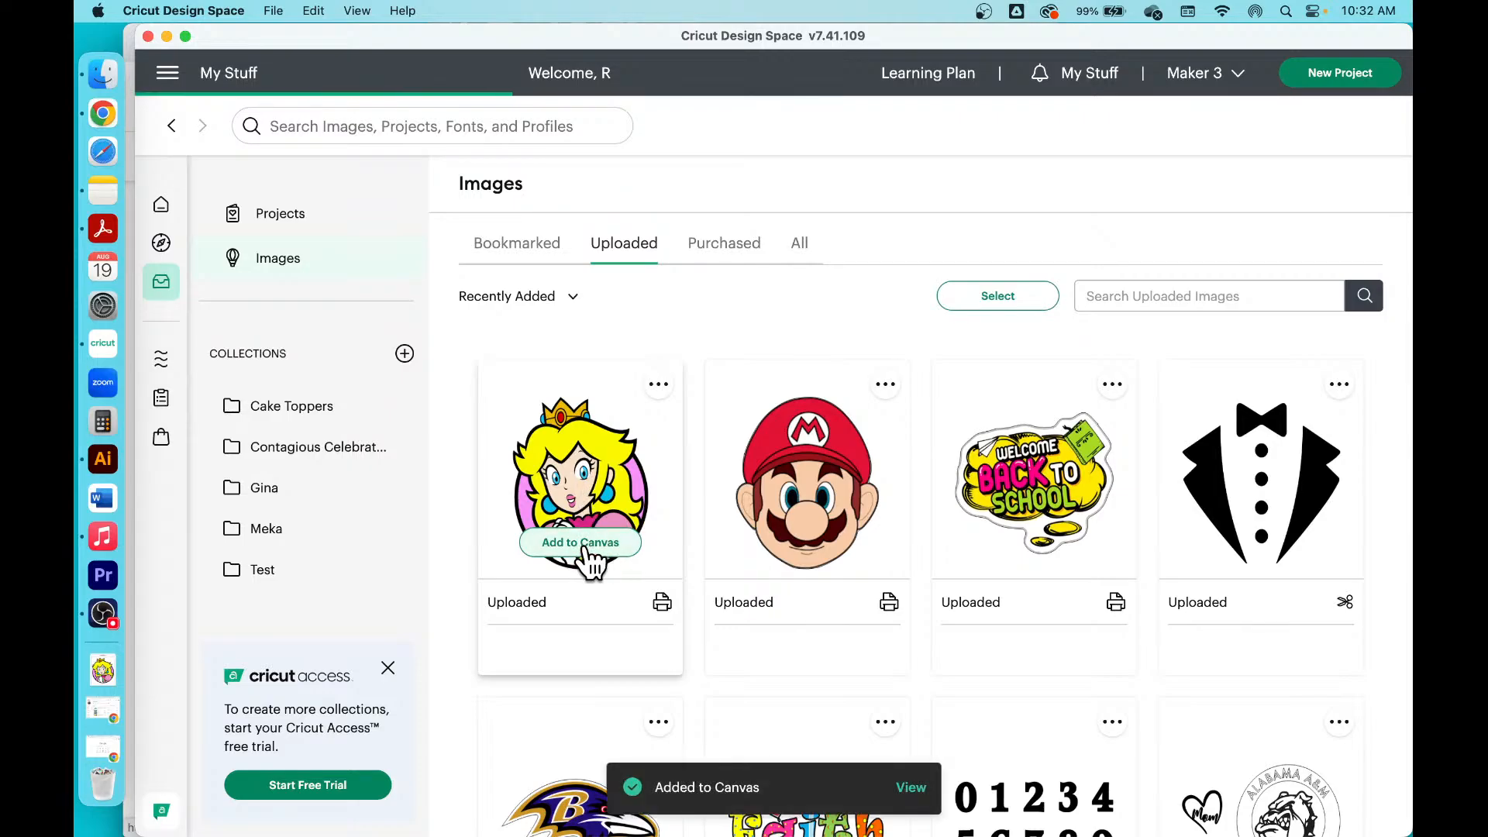
{"action": "left_click", "coordinate": [911, 788]}
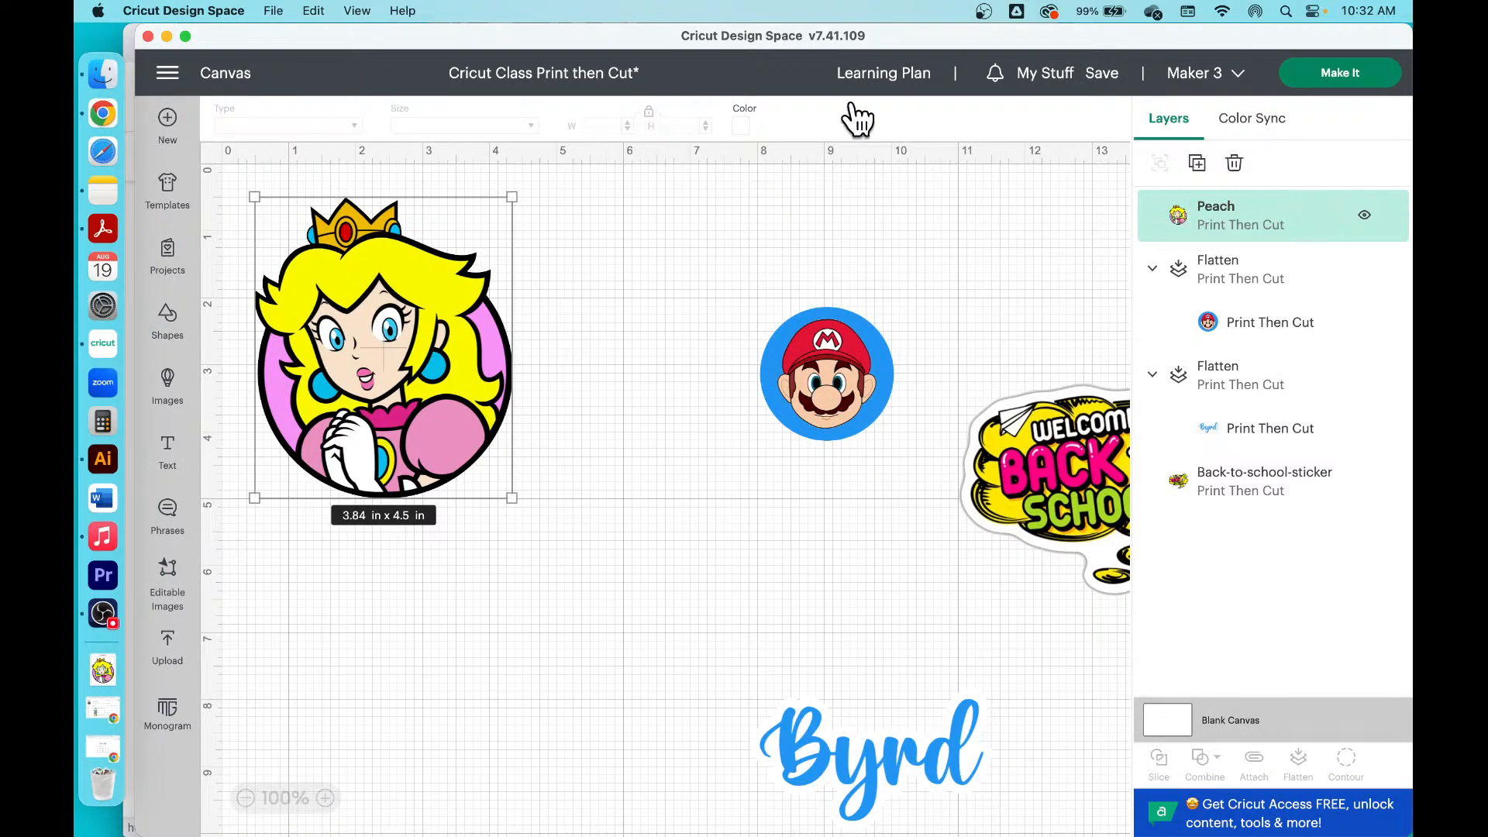
Step: Move the Peach image down and right on the canvas, placing its left edge near the 2-inch mark
{"action": "left_click", "coordinate": [749, 543]}
{"action": "left_click", "coordinate": [379, 353]}
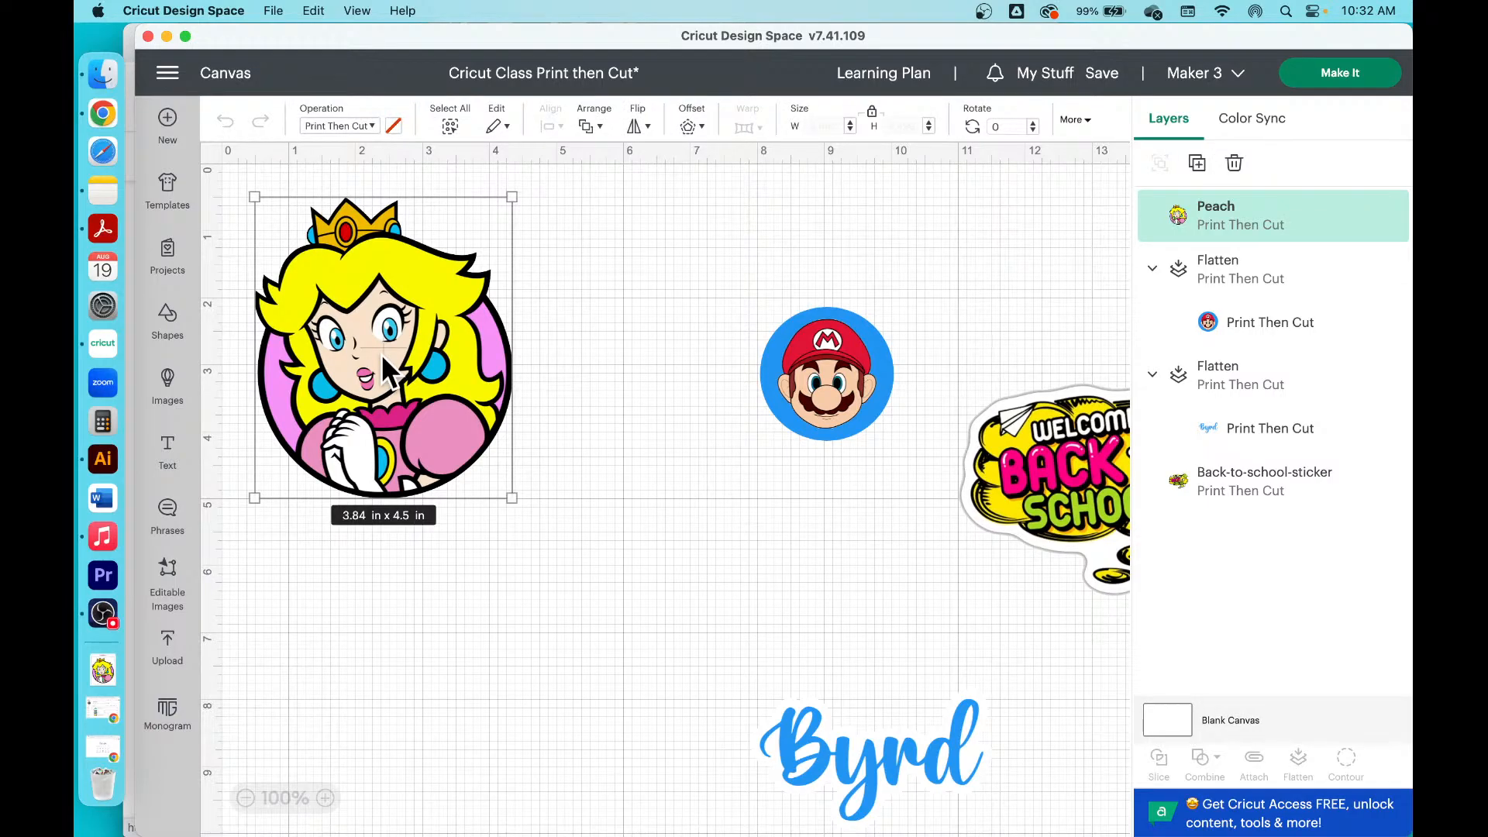
{"action": "left_click_drag", "start_coordinate": [382, 354], "coordinate": [474, 438]}
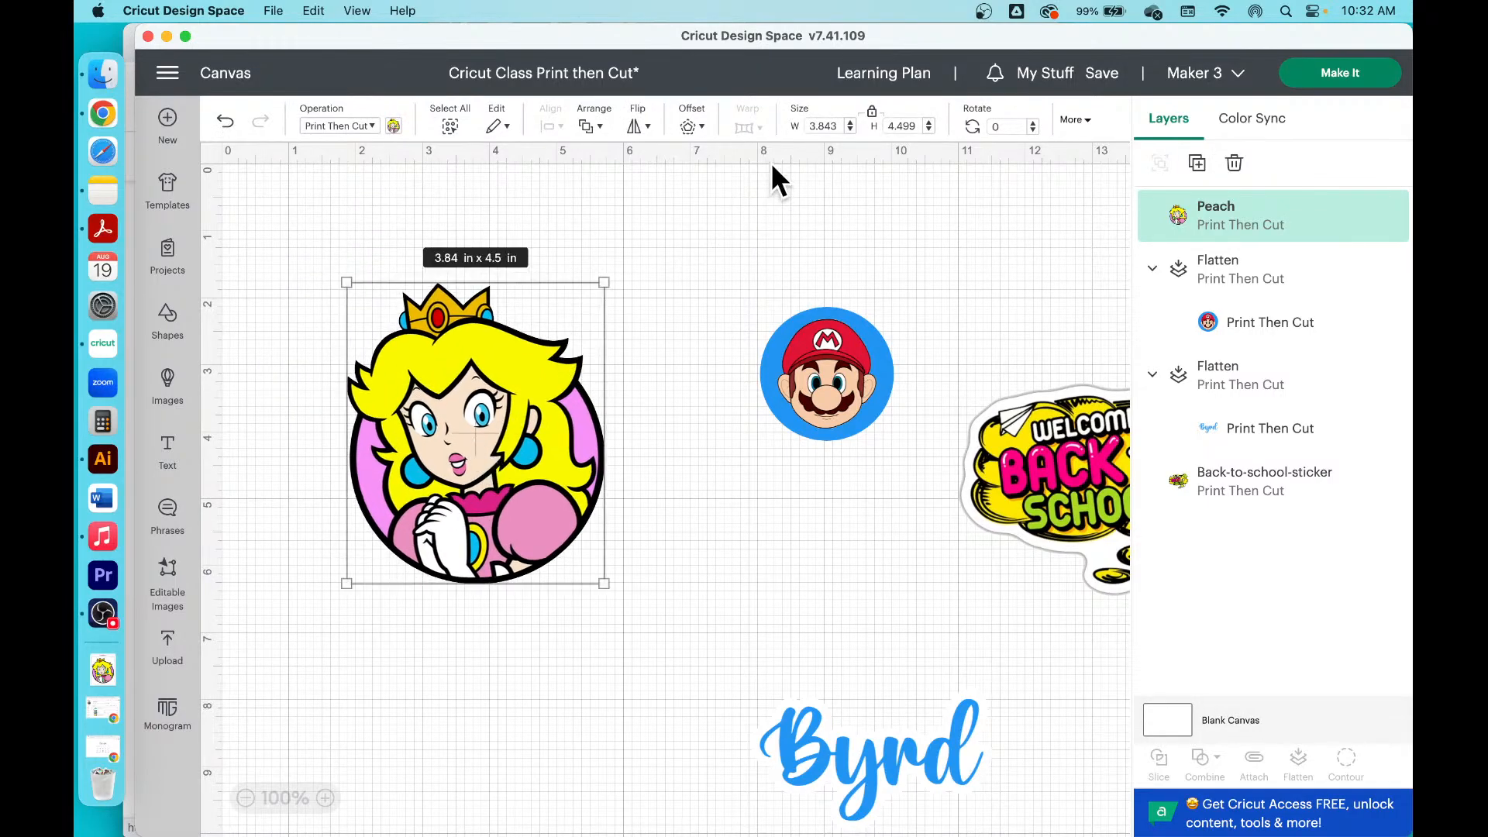
Step: Set the Peach image's width to 2 in and move the Mario circle over beside it
{"action": "double_click", "coordinate": [831, 126]}
{"action": "type", "text": "2"}
{"action": "key", "text": "Return"}
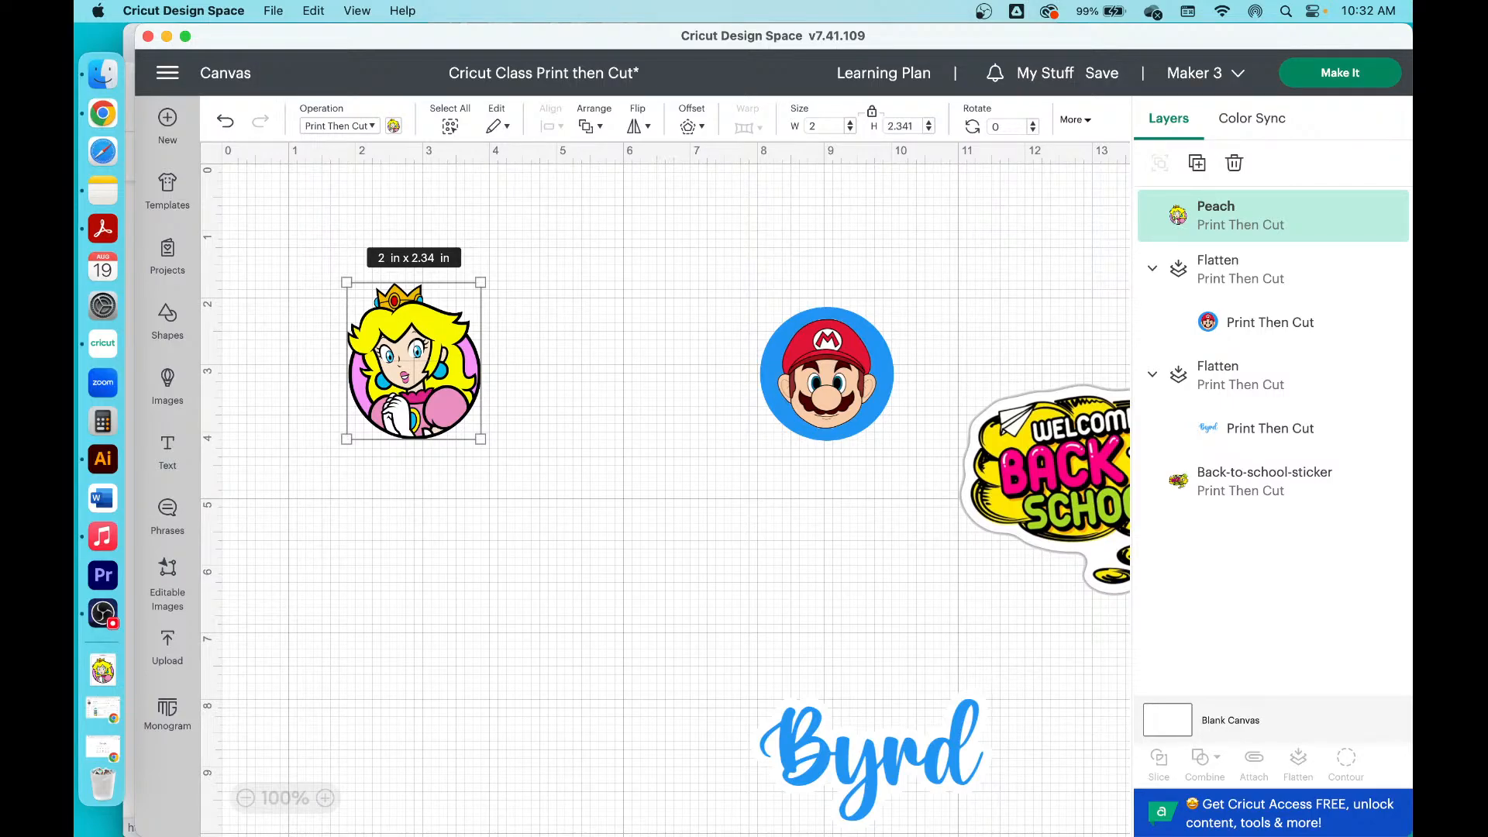
{"action": "left_click", "coordinate": [667, 429]}
{"action": "left_click_drag", "start_coordinate": [850, 393], "coordinate": [607, 365]}
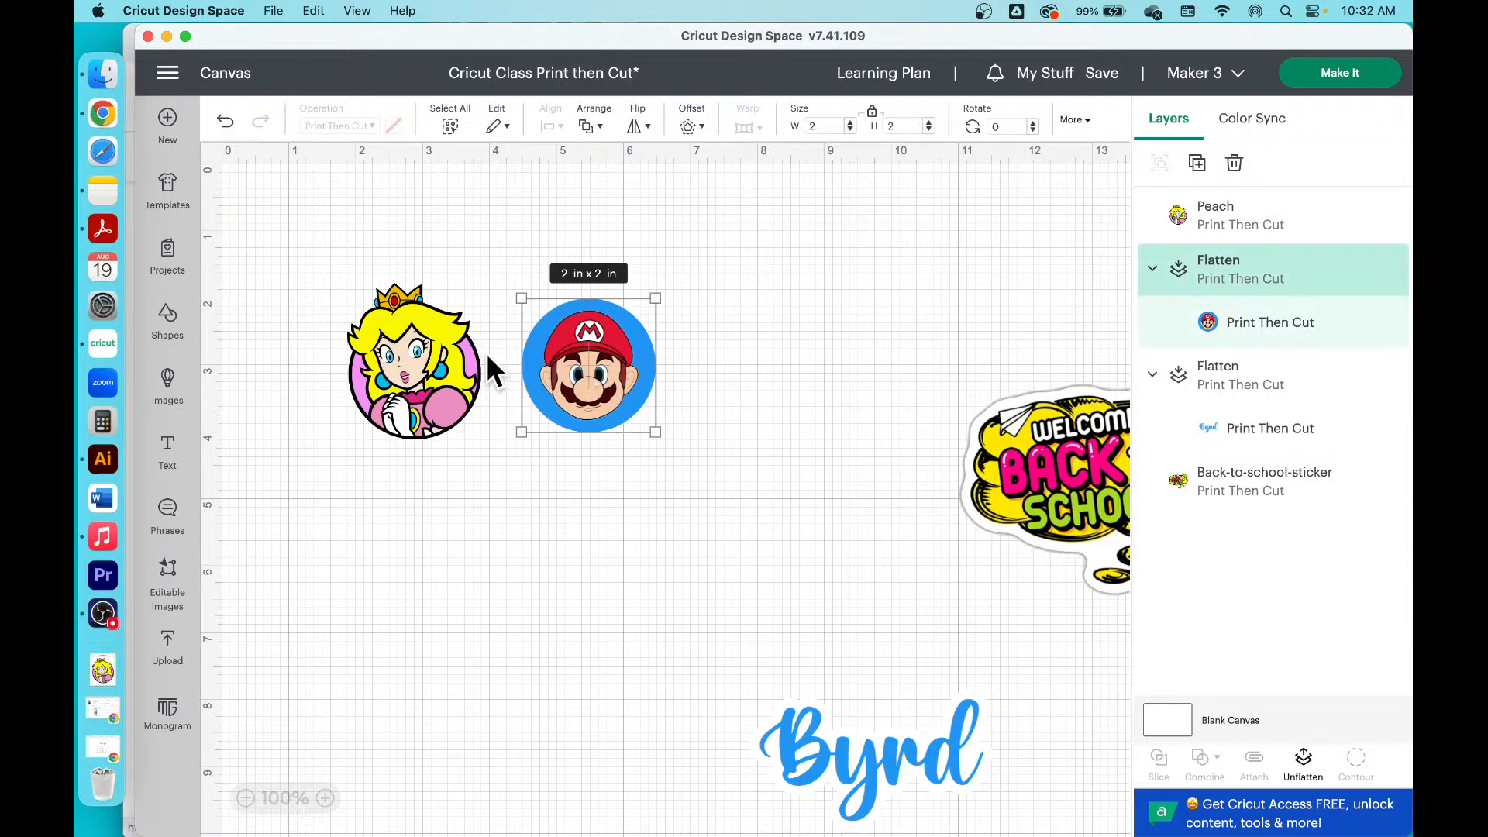
Step: Move the blue name up and to the left, below the Mario circle
{"action": "left_click", "coordinate": [1100, 473]}
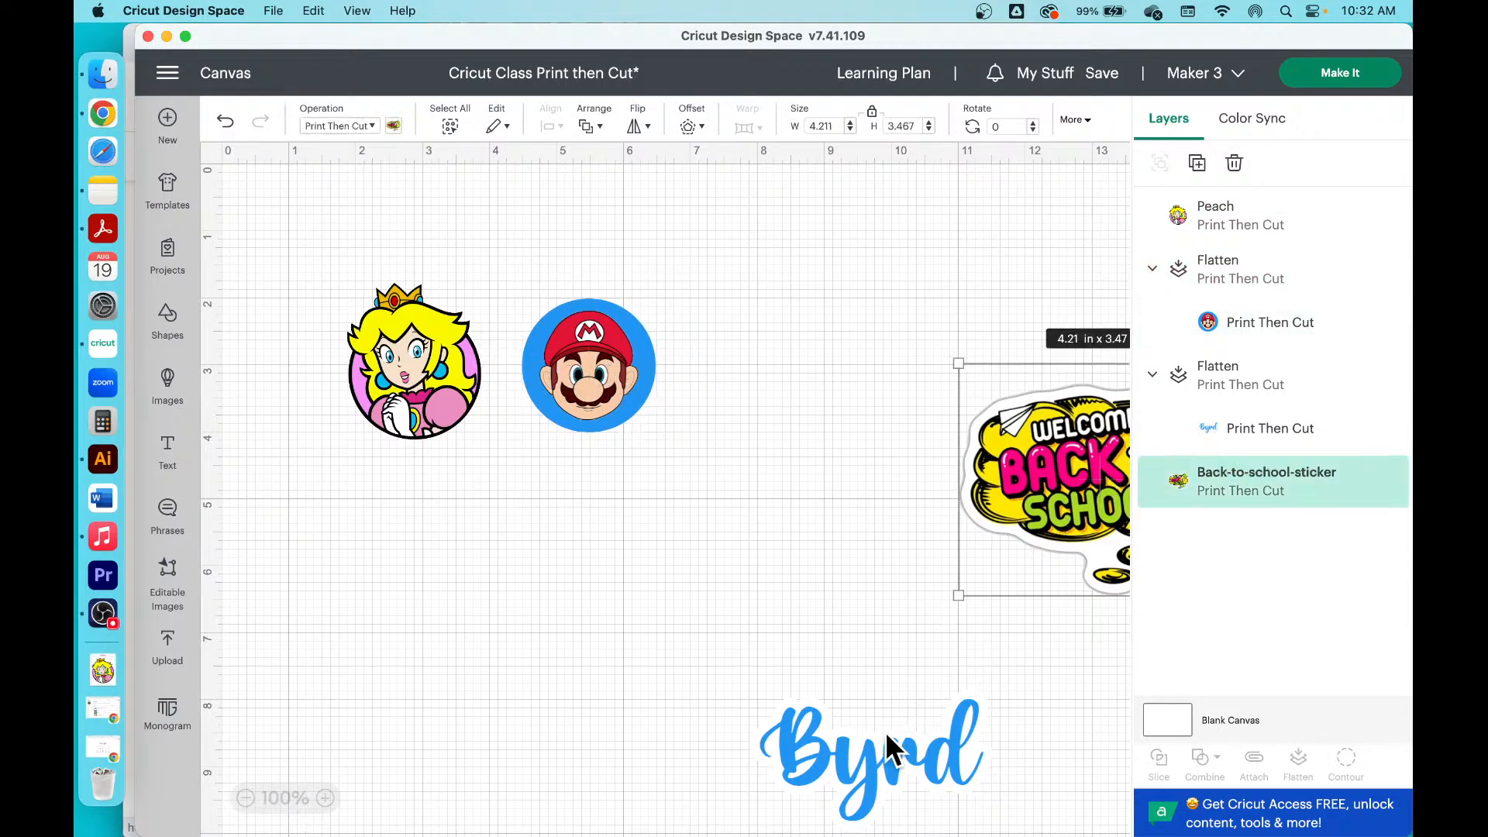
{"action": "left_click", "coordinate": [885, 752]}
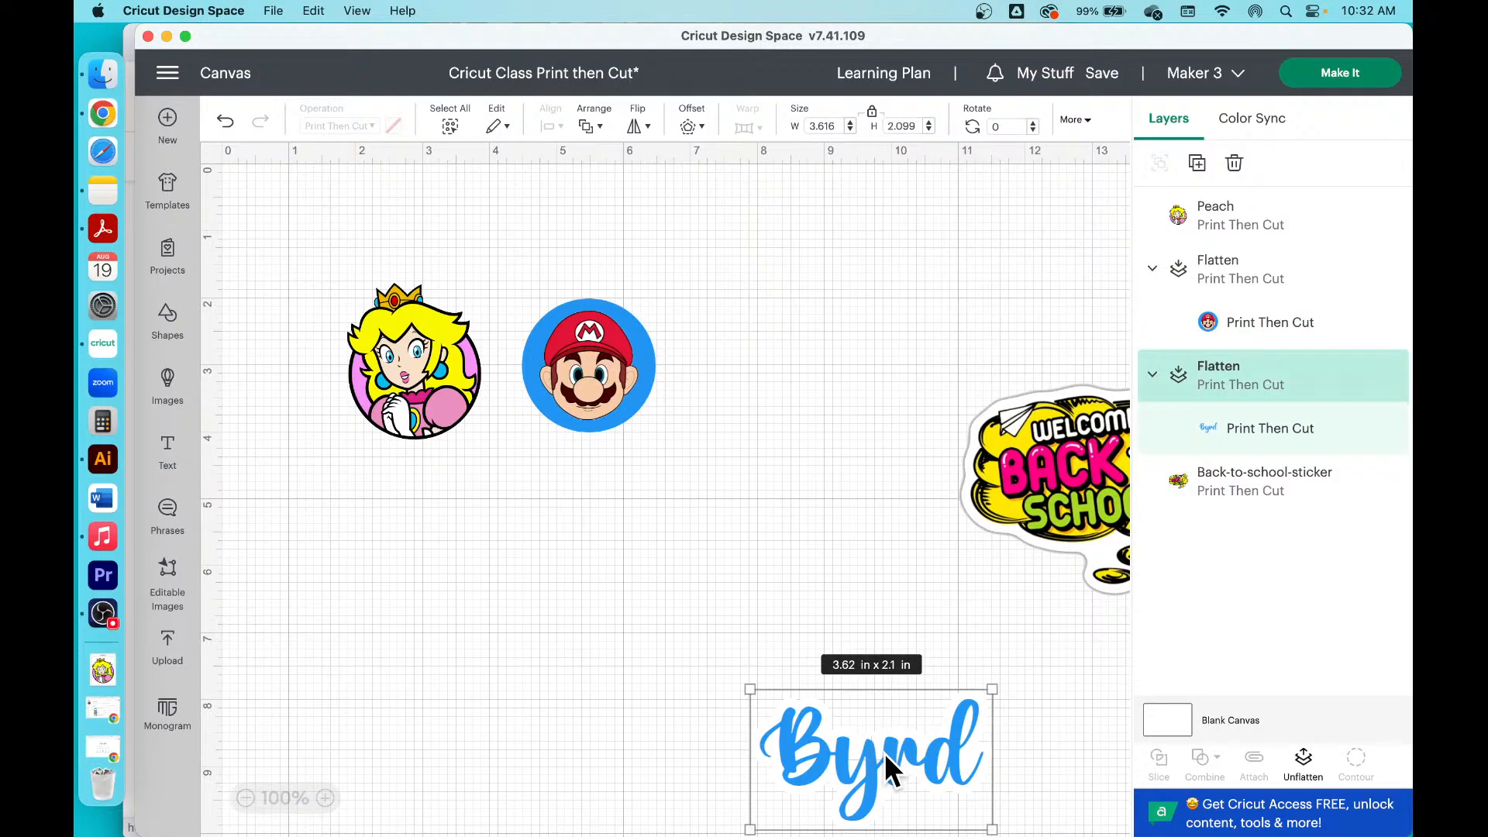
{"action": "left_click_drag", "start_coordinate": [885, 752], "coordinate": [709, 648]}
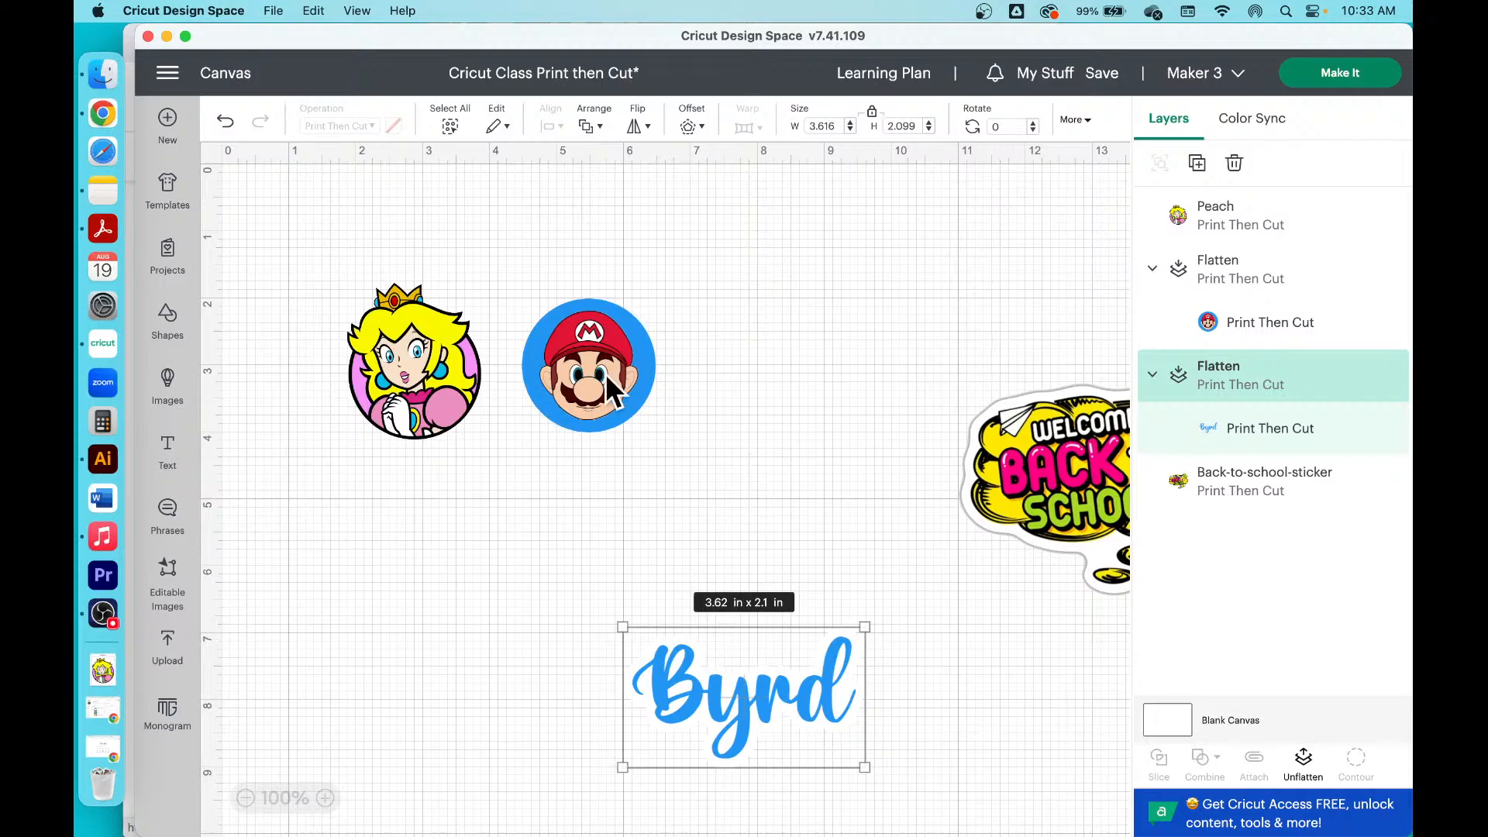
Step: Nudge the Mario circle closer to Peach, then flatten the two designs together
{"action": "left_click_drag", "start_coordinate": [621, 368], "coordinate": [606, 377]}
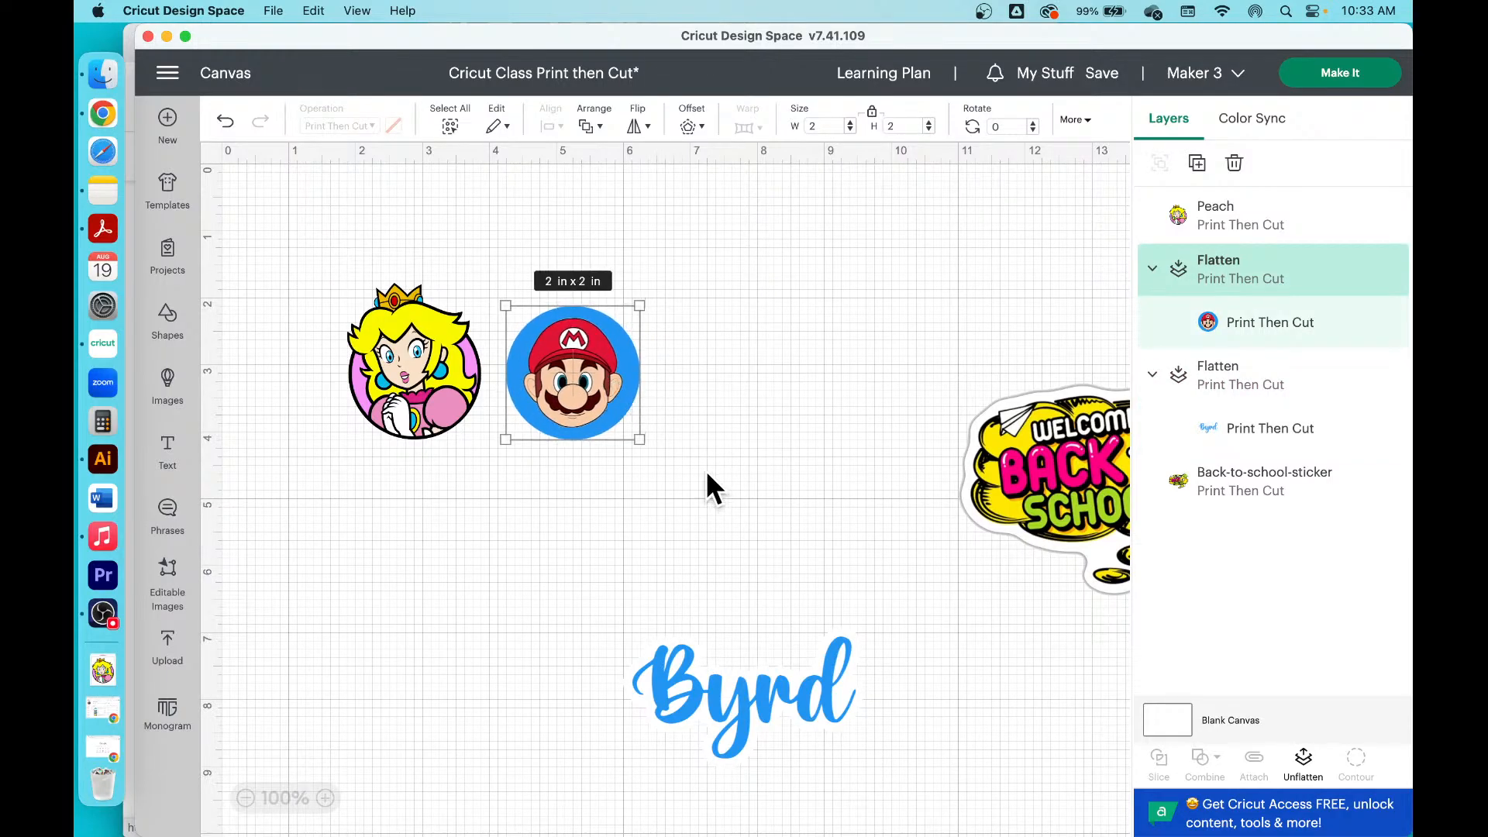
{"action": "left_click_drag", "start_coordinate": [706, 474], "coordinate": [356, 235]}
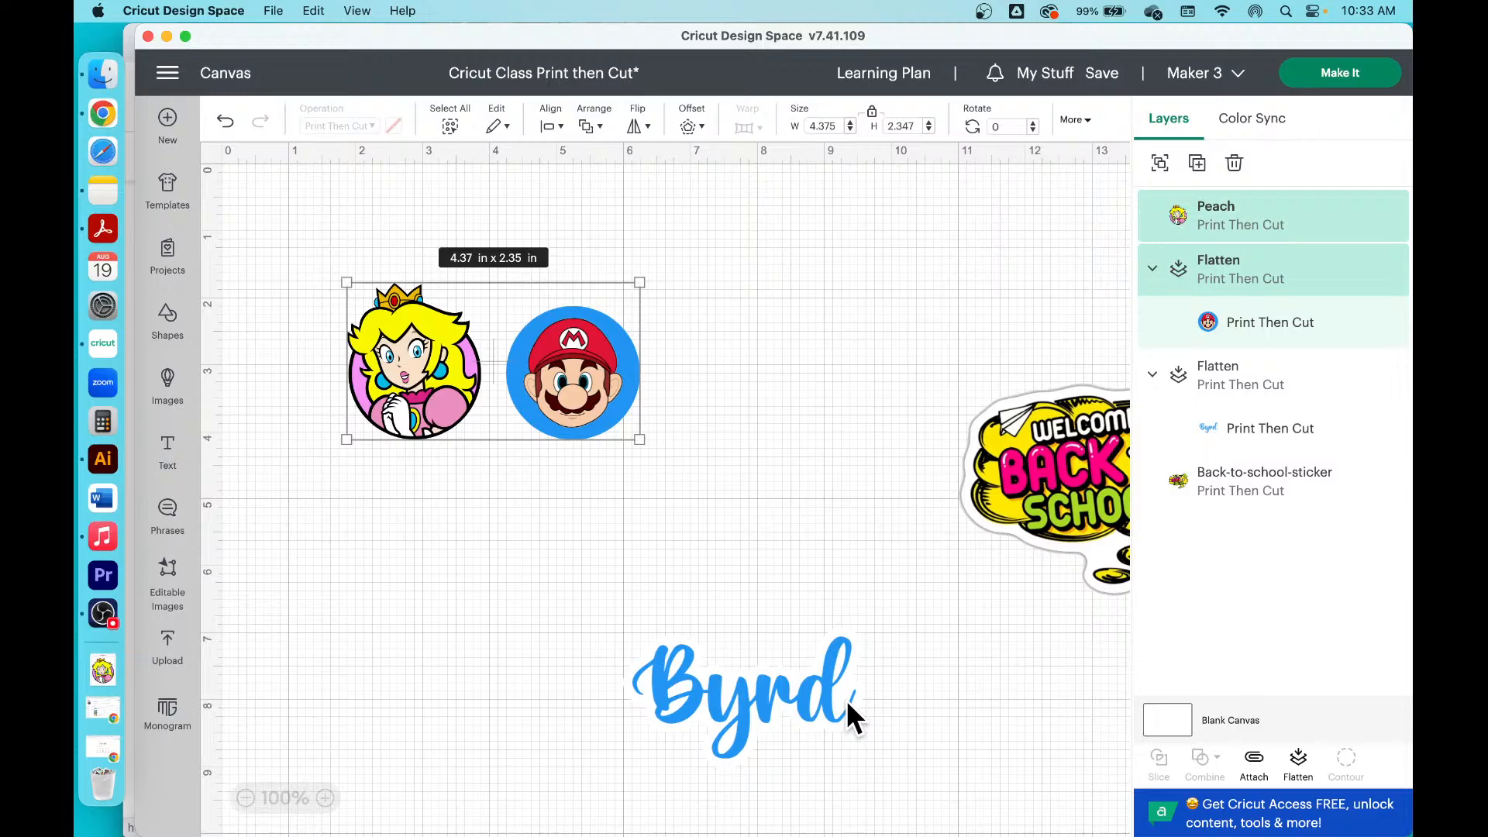
{"action": "left_click", "coordinate": [1299, 777]}
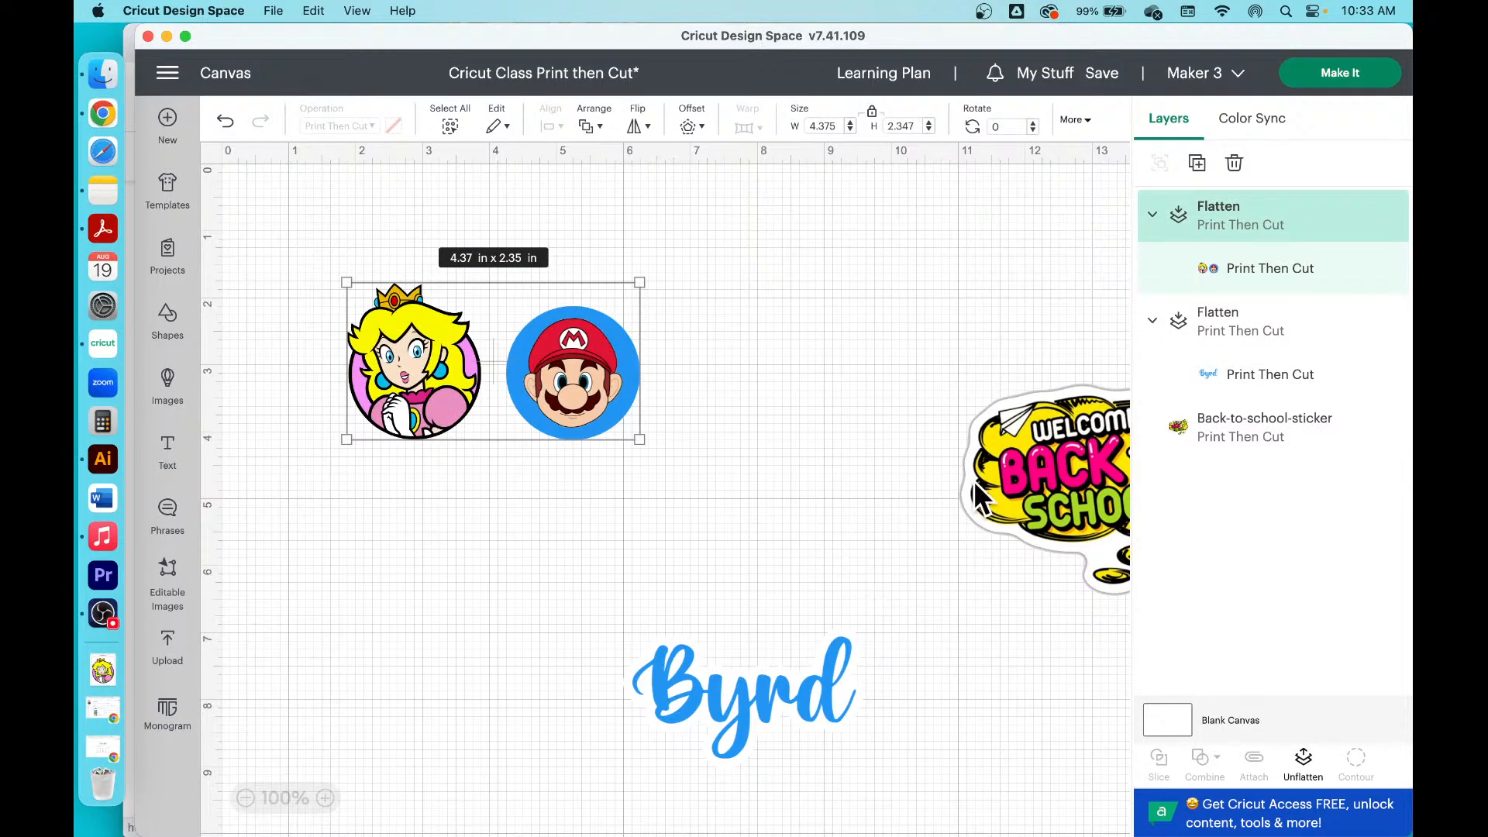
Step: Move the back-to-school sticker left and hide the flattened Peach and Mario layer
{"action": "left_click_drag", "start_coordinate": [973, 481], "coordinate": [852, 463]}
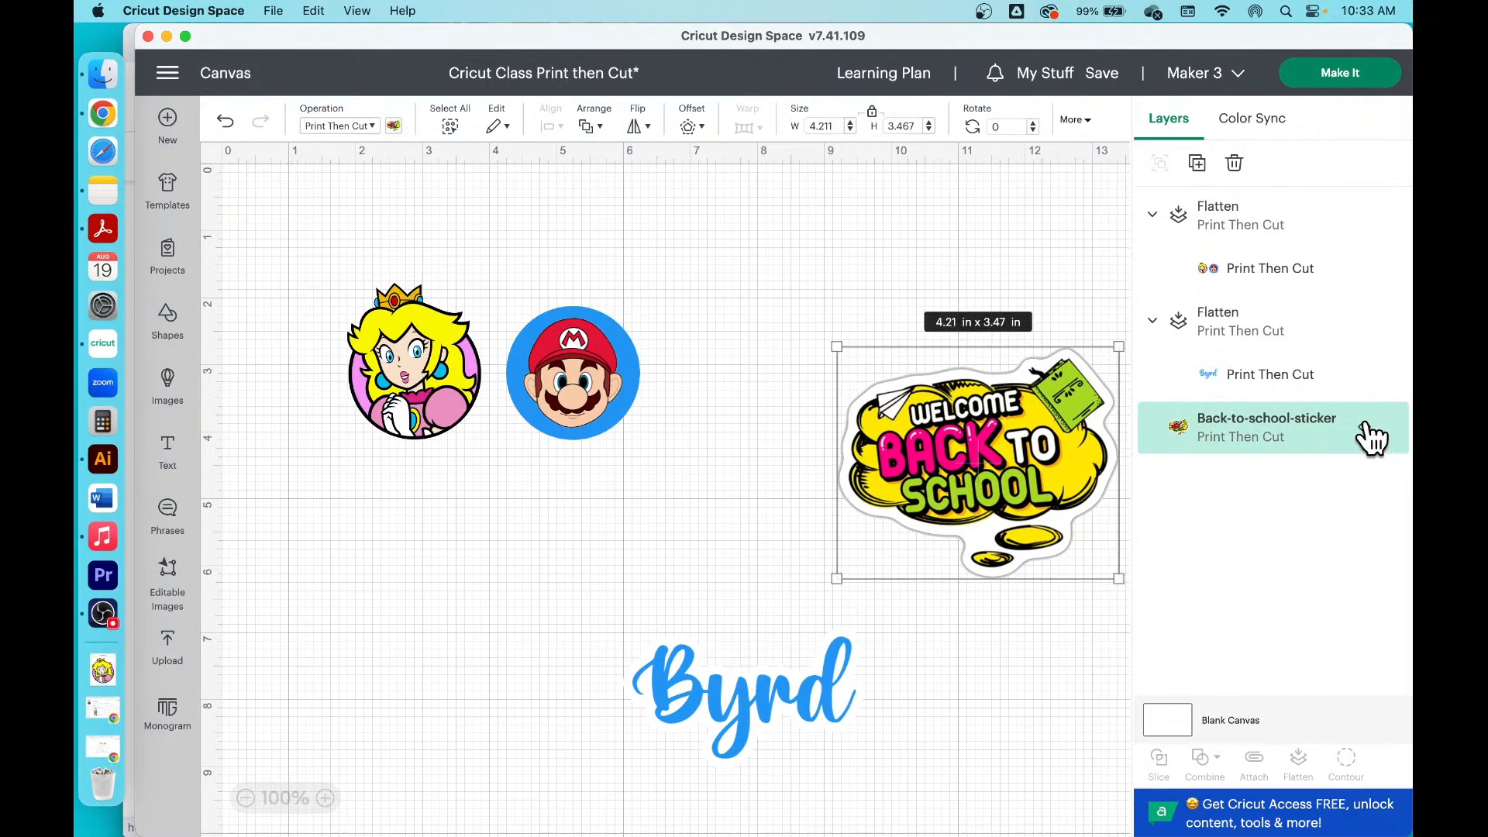
{"action": "left_click", "coordinate": [1364, 214]}
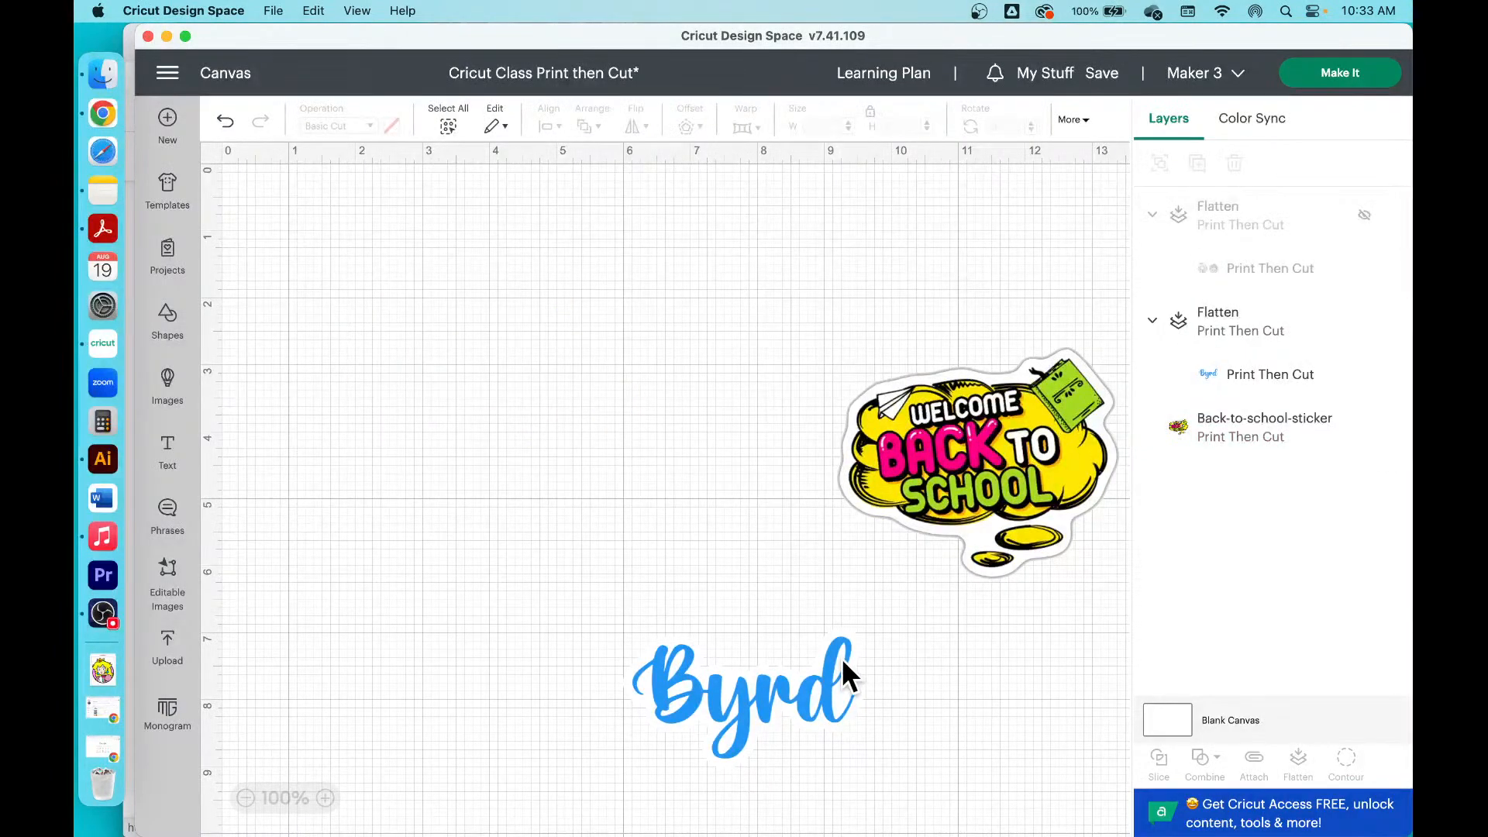
Step: Move the blue name to the middle of the canvas beside the sticker and hide its flattened layer
{"action": "left_click", "coordinate": [726, 639]}
{"action": "left_click_drag", "start_coordinate": [726, 639], "coordinate": [598, 459]}
{"action": "left_click", "coordinate": [1288, 379]}
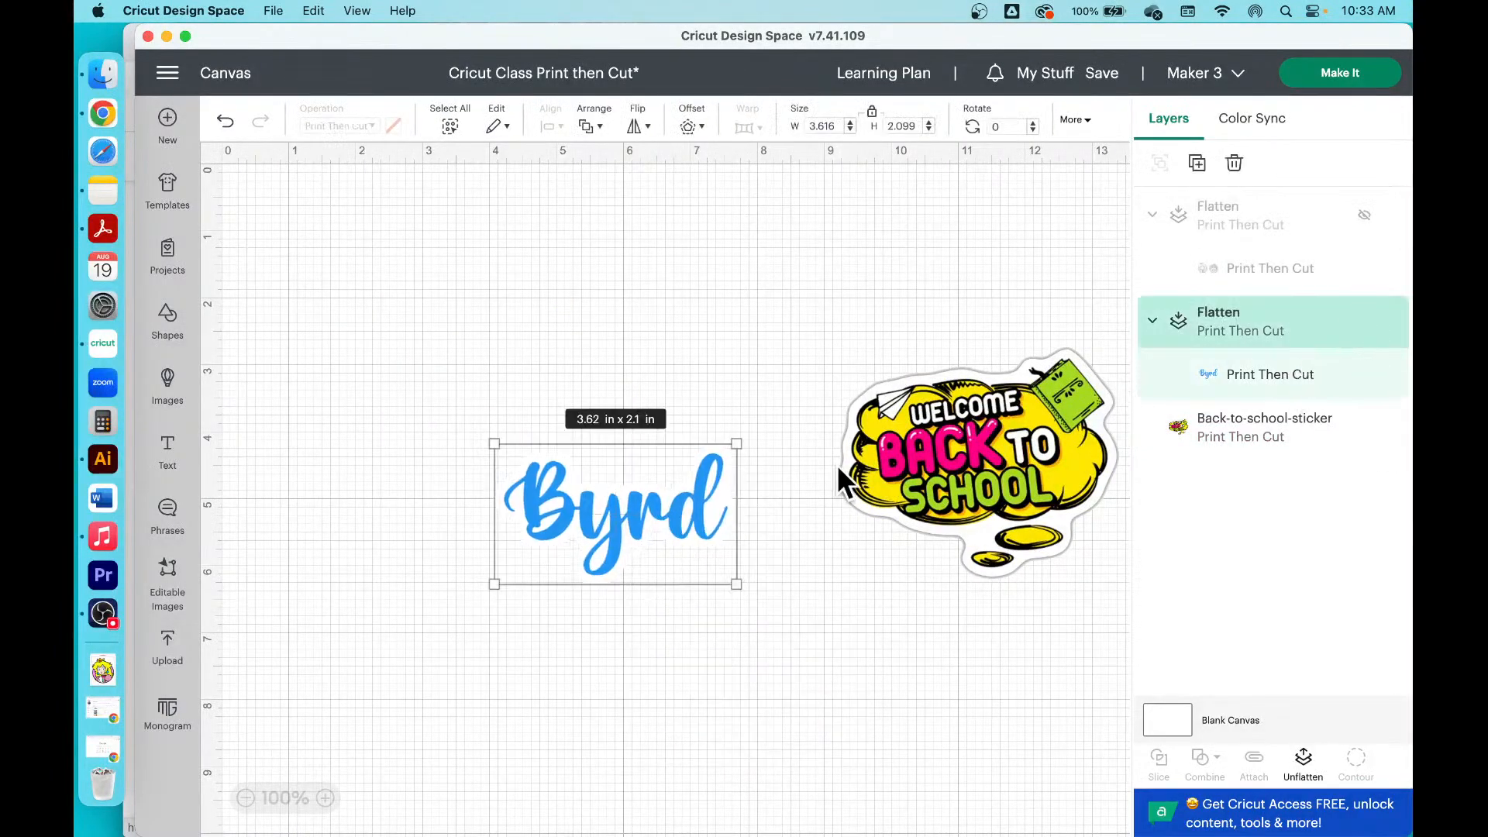
{"action": "left_click", "coordinate": [922, 448]}
{"action": "left_click", "coordinate": [610, 519]}
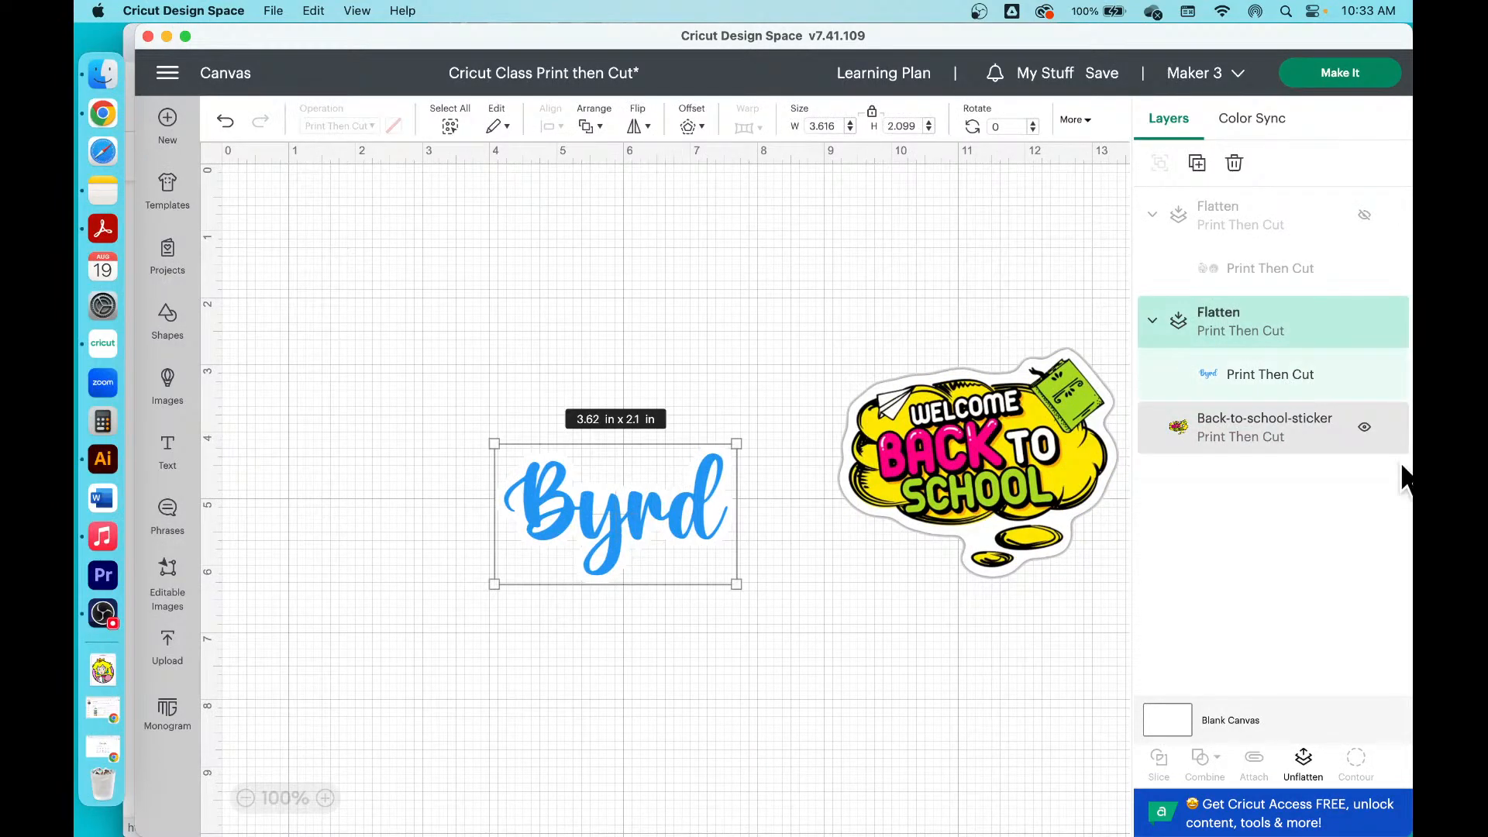
{"action": "left_click", "coordinate": [1365, 322]}
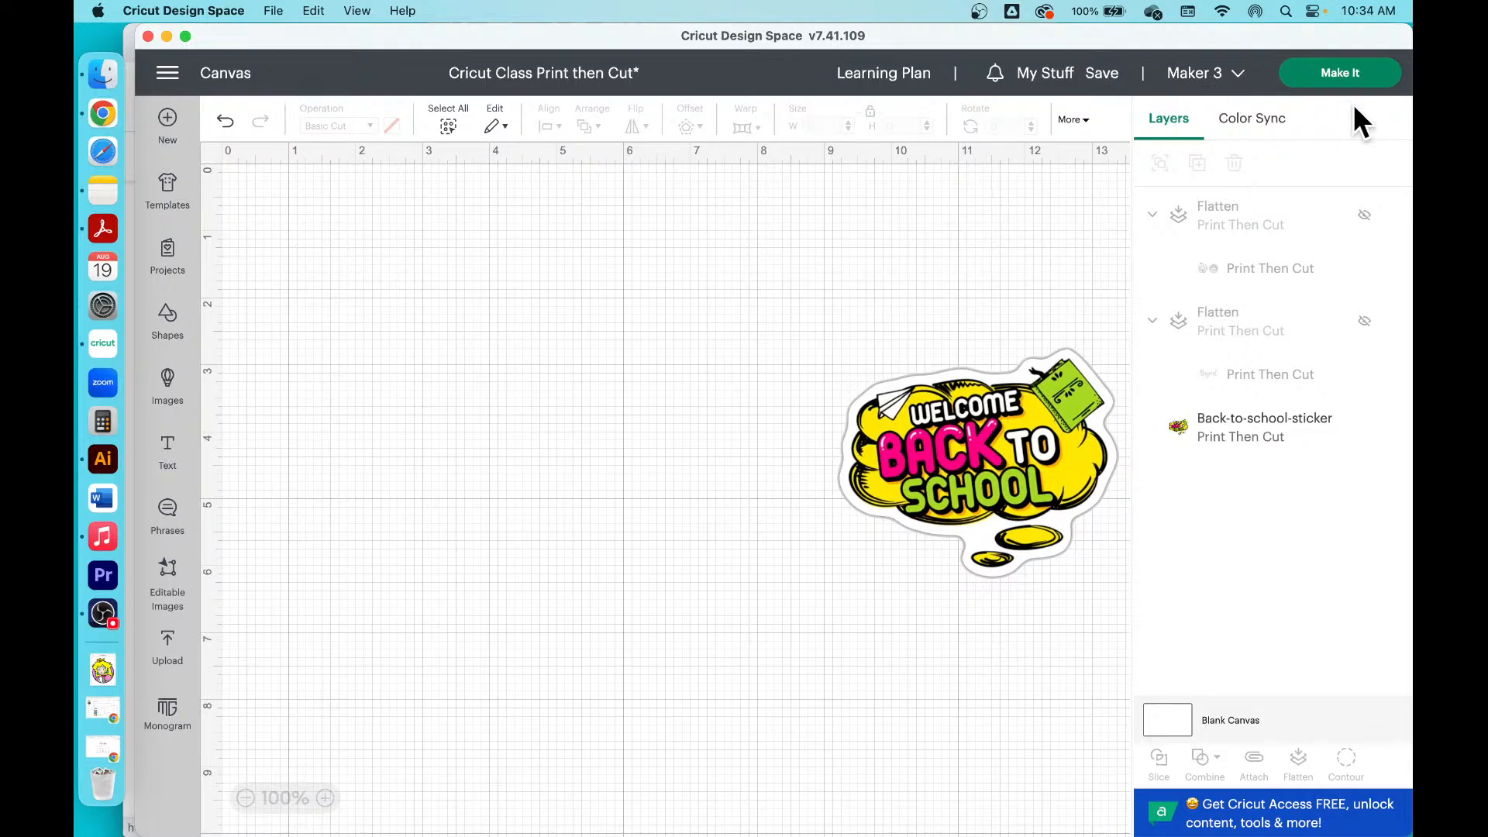
Step: Move the back-to-school sticker to the middle of the canvas and shrink it to about 2.76 by 2.27 in
{"action": "left_click", "coordinate": [992, 419]}
{"action": "left_click_drag", "start_coordinate": [992, 419], "coordinate": [602, 428]}
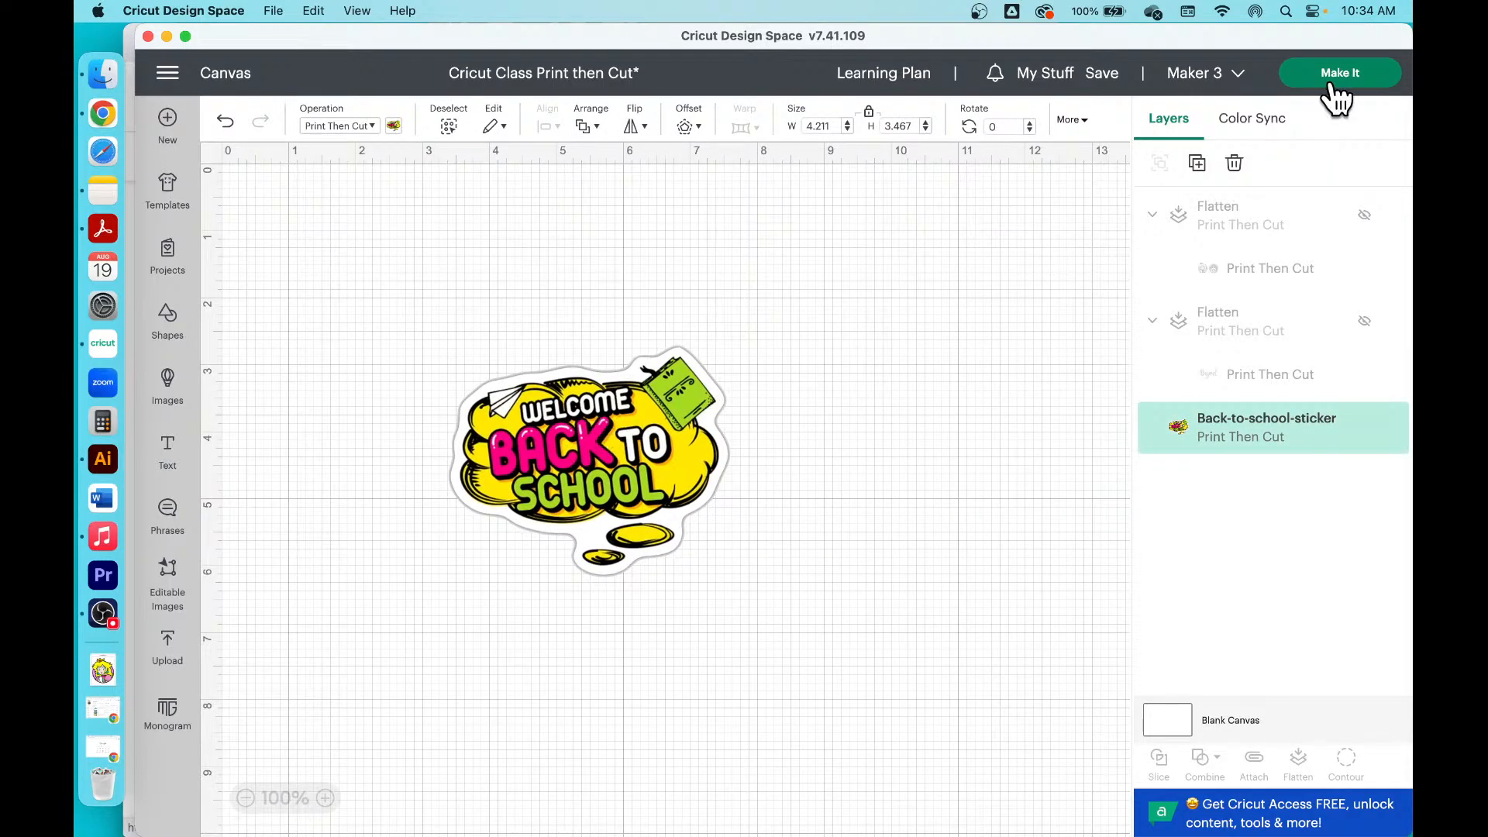
{"action": "left_click", "coordinate": [649, 452]}
{"action": "left_click_drag", "start_coordinate": [730, 577], "coordinate": [625, 514]}
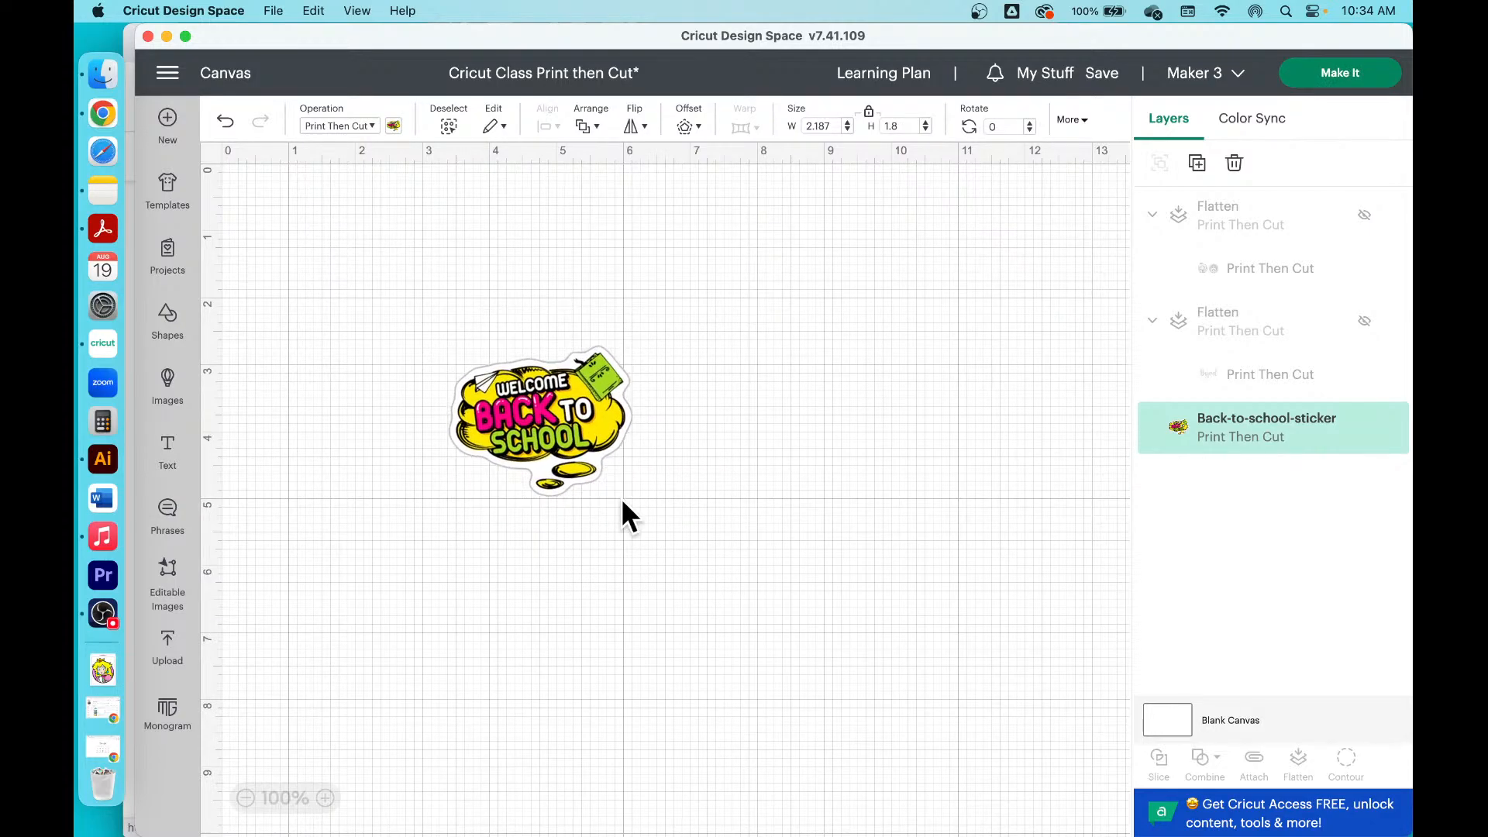
{"action": "left_click", "coordinate": [778, 423]}
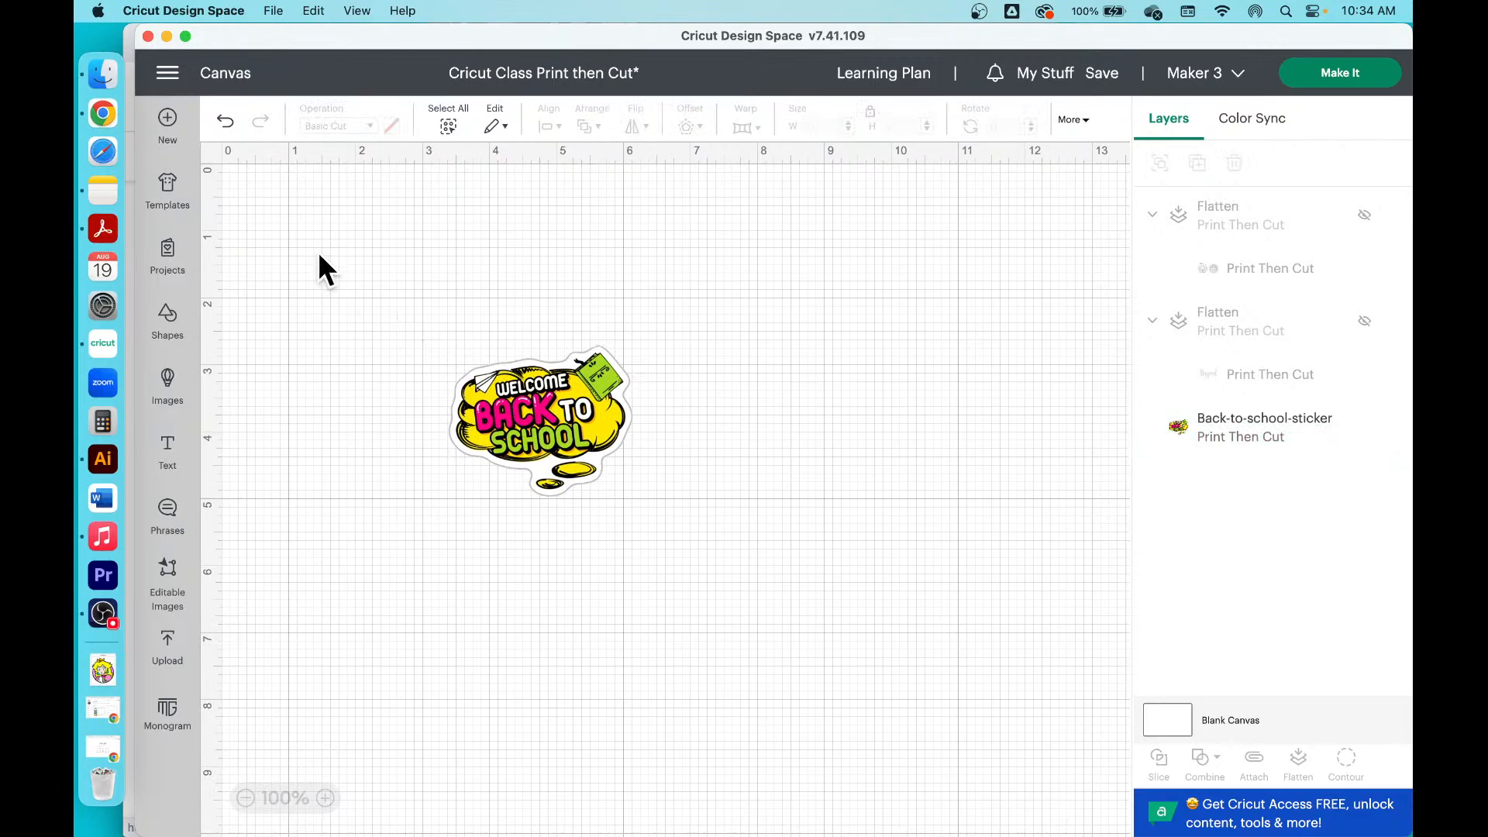
Step: Add a square shape to the canvas and place it just left of the back-to-school sticker
{"action": "left_click", "coordinate": [169, 325]}
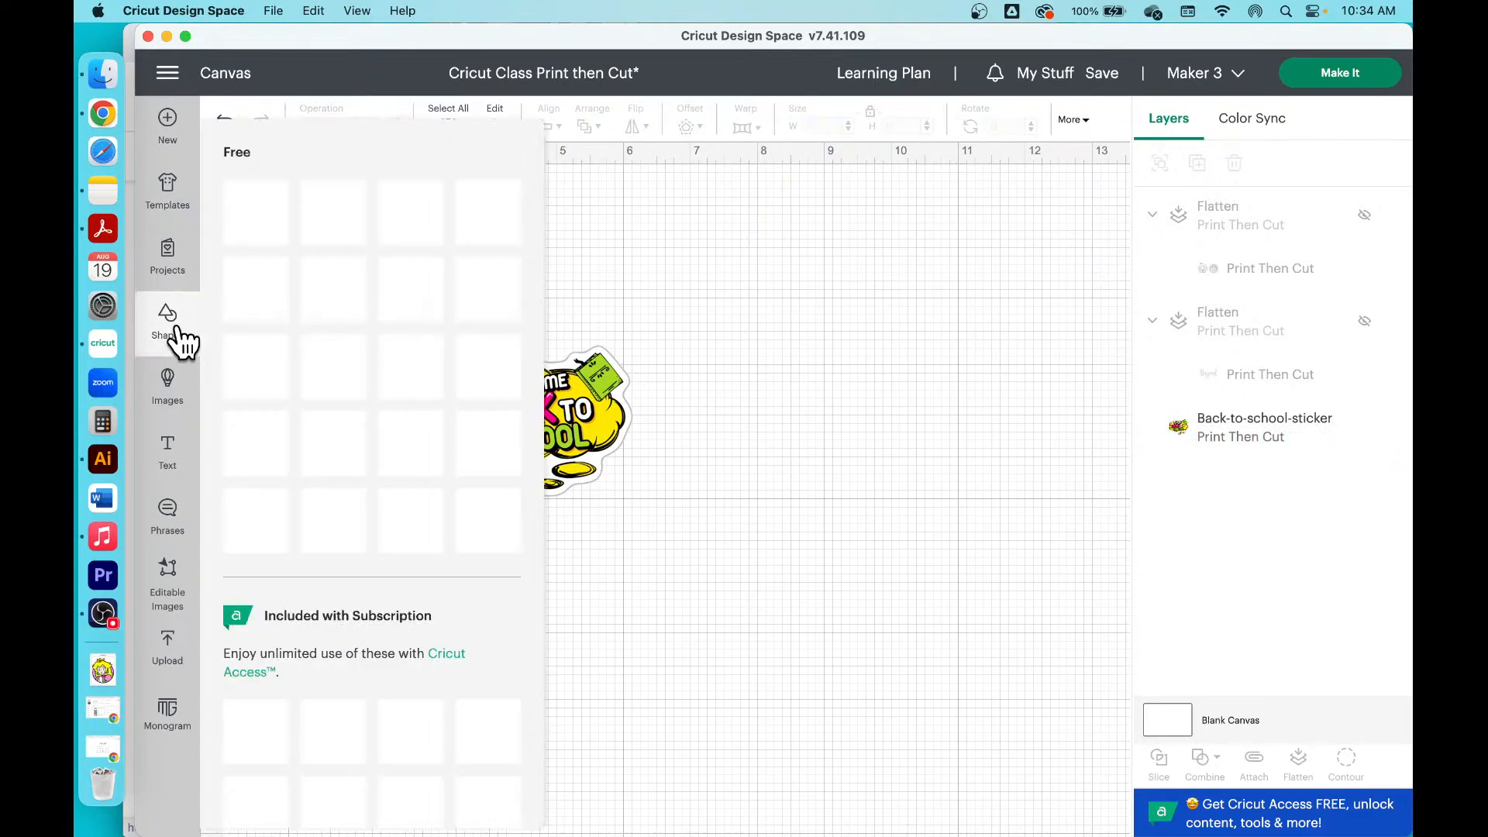
{"action": "left_click", "coordinate": [490, 448]}
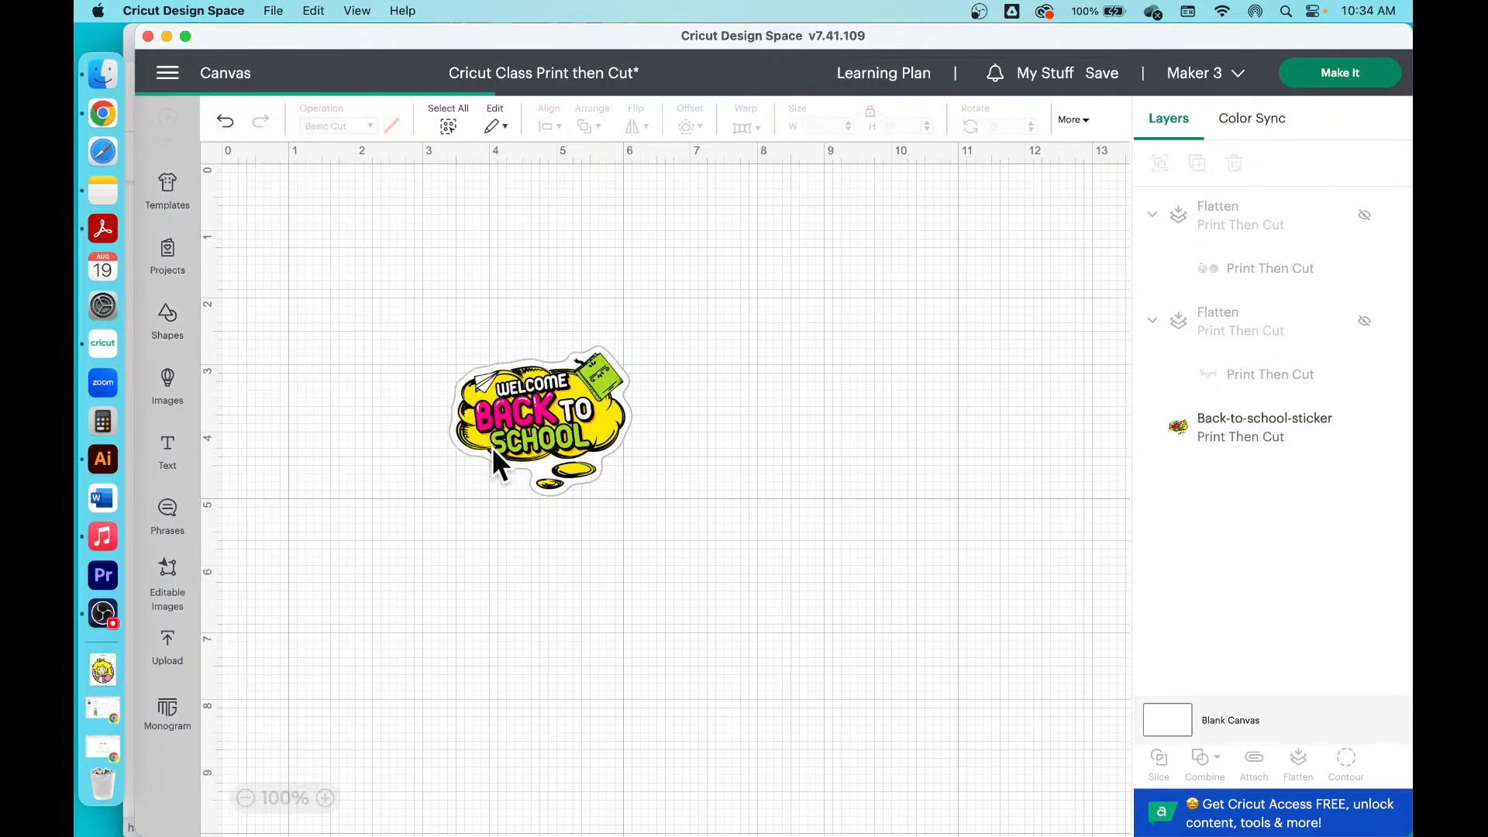
{"action": "left_click_drag", "start_coordinate": [309, 273], "coordinate": [341, 377]}
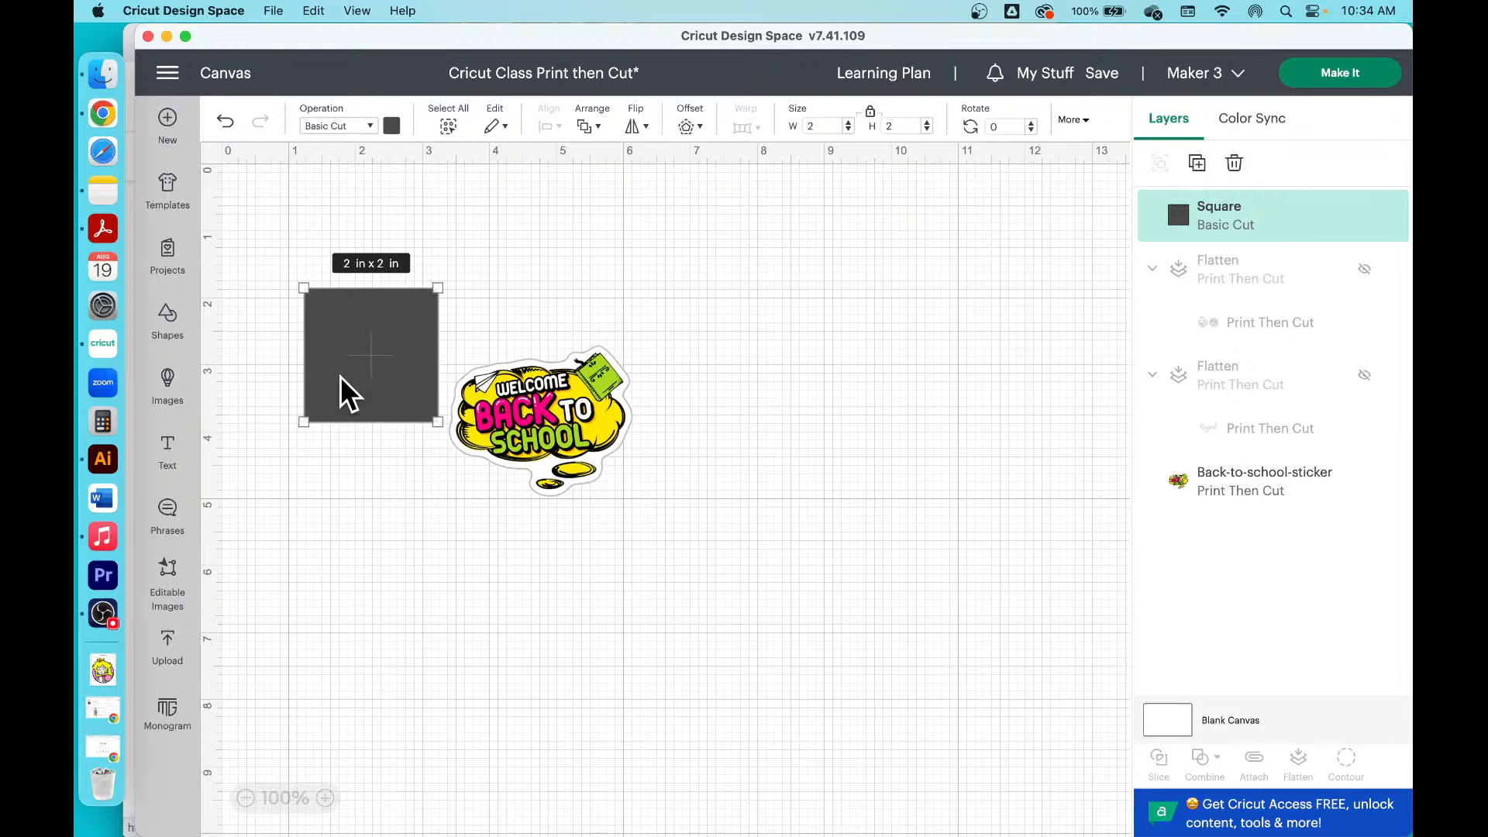
Step: Unlock the square's proportions and set its size to 8.5 in wide by 11 in high
{"action": "left_click", "coordinate": [871, 113]}
{"action": "left_click", "coordinate": [819, 131]}
{"action": "key", "text": "BackSpace"}
{"action": "type", "text": "8.5"}
{"action": "key", "text": "Return"}
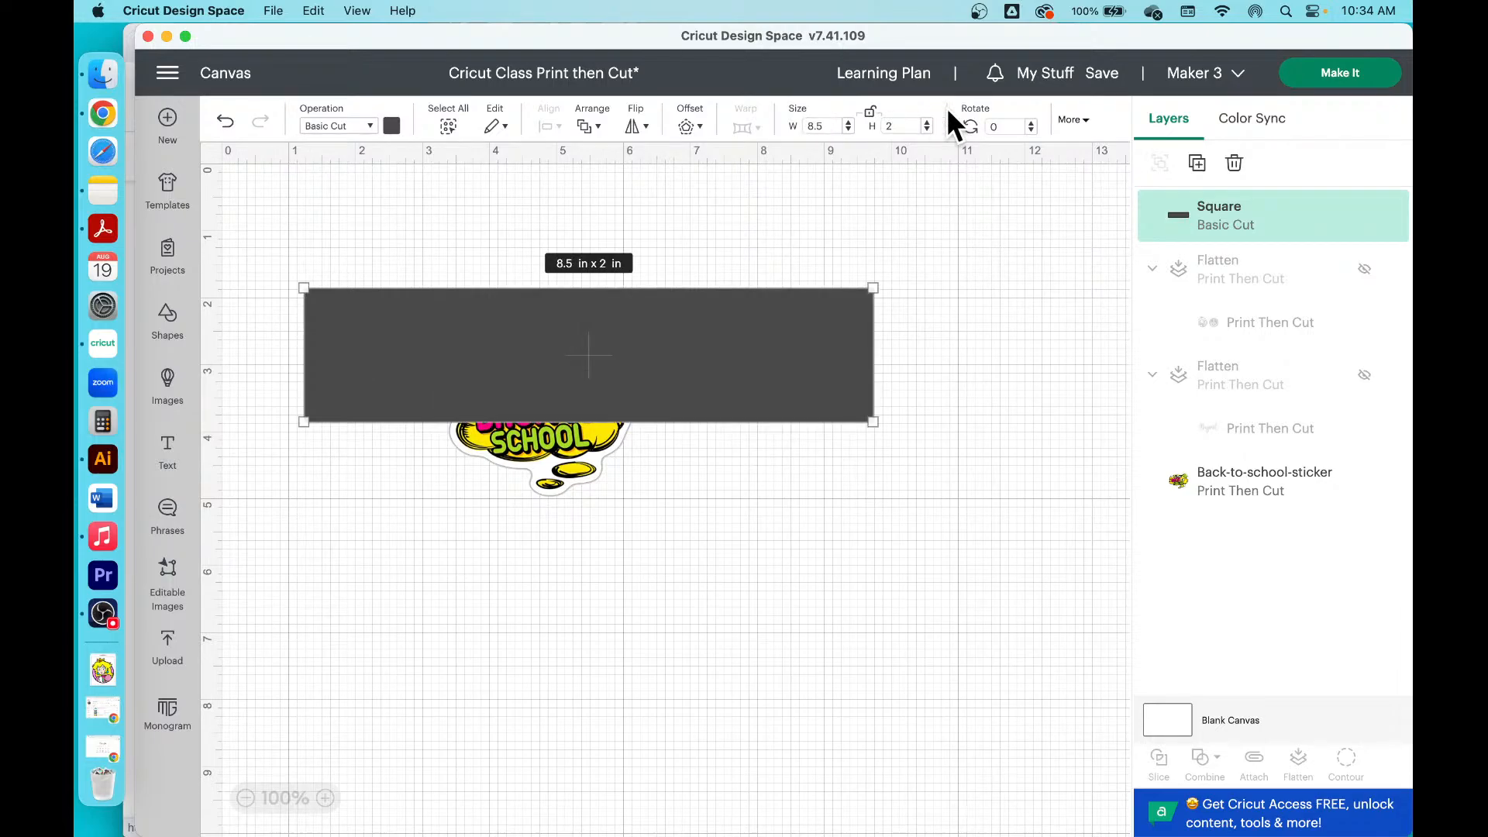
{"action": "left_click", "coordinate": [906, 126]}
{"action": "key", "text": "BackSpace"}
{"action": "type", "text": "11"}
{"action": "key", "text": "Return"}
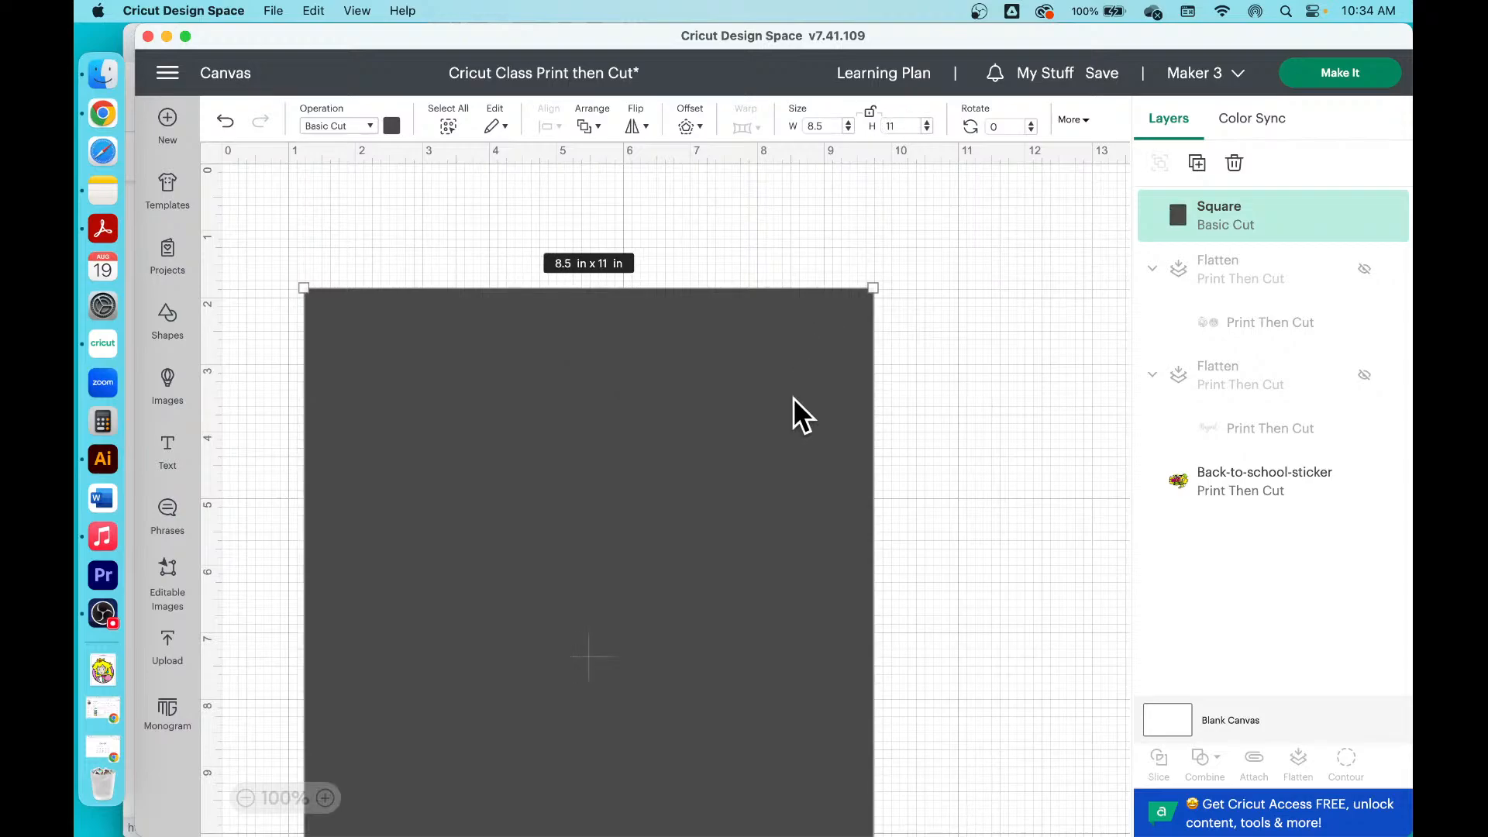
Step: Send the 8.5 by 11 in rectangle to the back and move it up toward the canvas's upper edge
{"action": "right_click", "coordinate": [793, 397]}
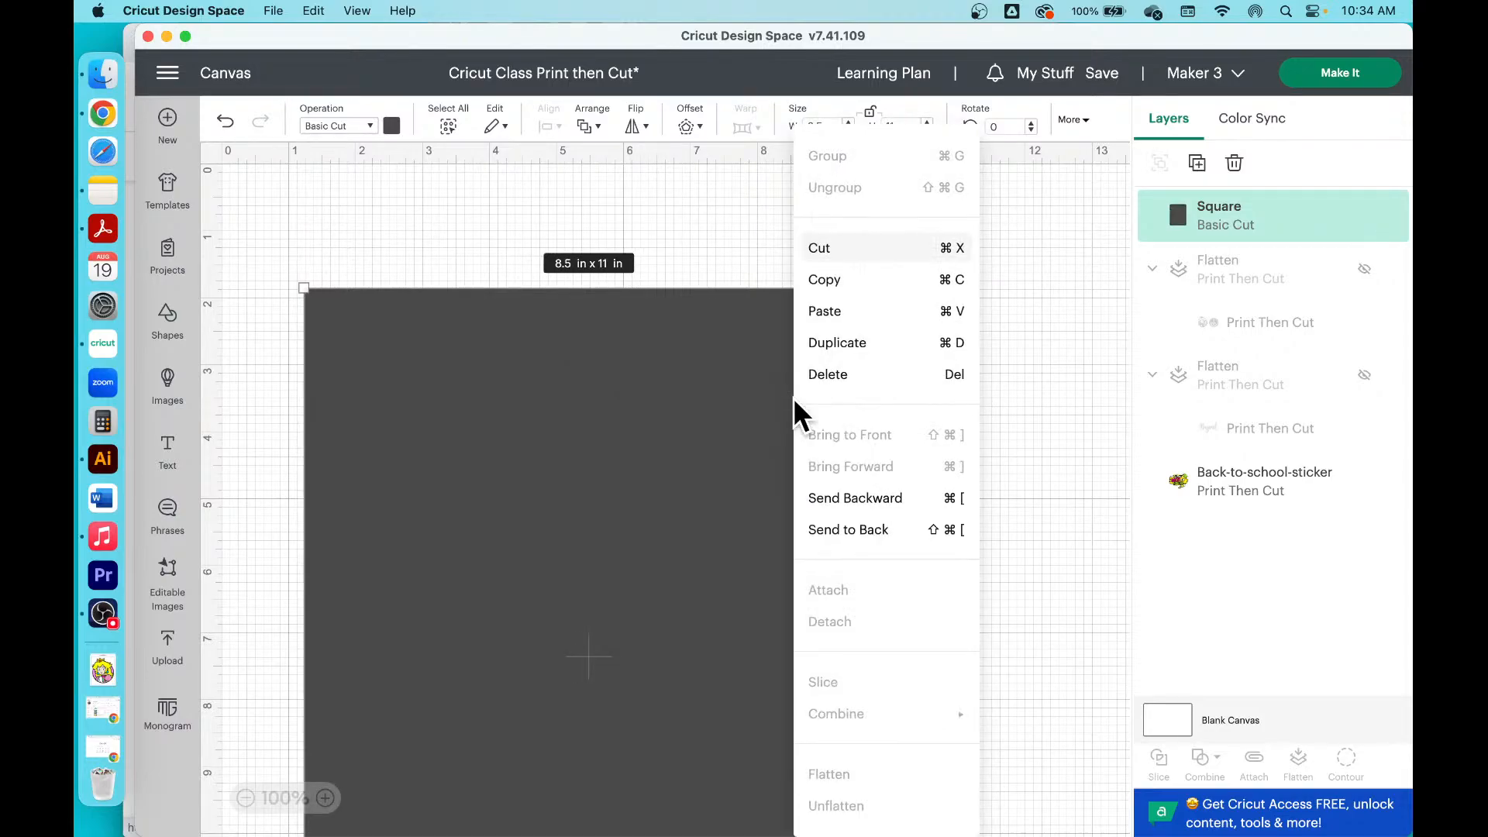
{"action": "left_click", "coordinate": [932, 534]}
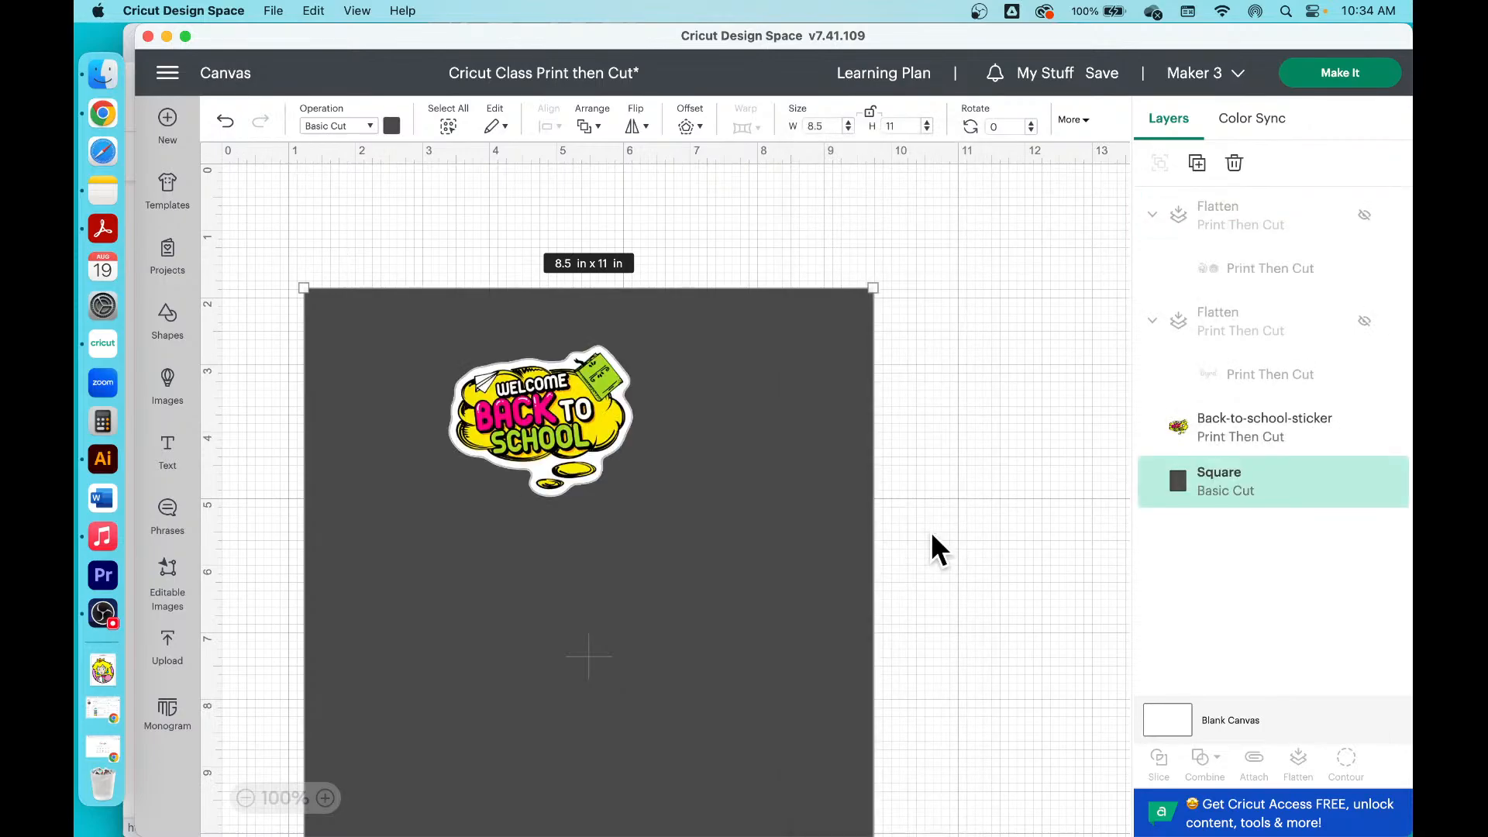
{"action": "left_click_drag", "start_coordinate": [779, 407], "coordinate": [825, 306]}
{"action": "left_click", "coordinate": [245, 798]}
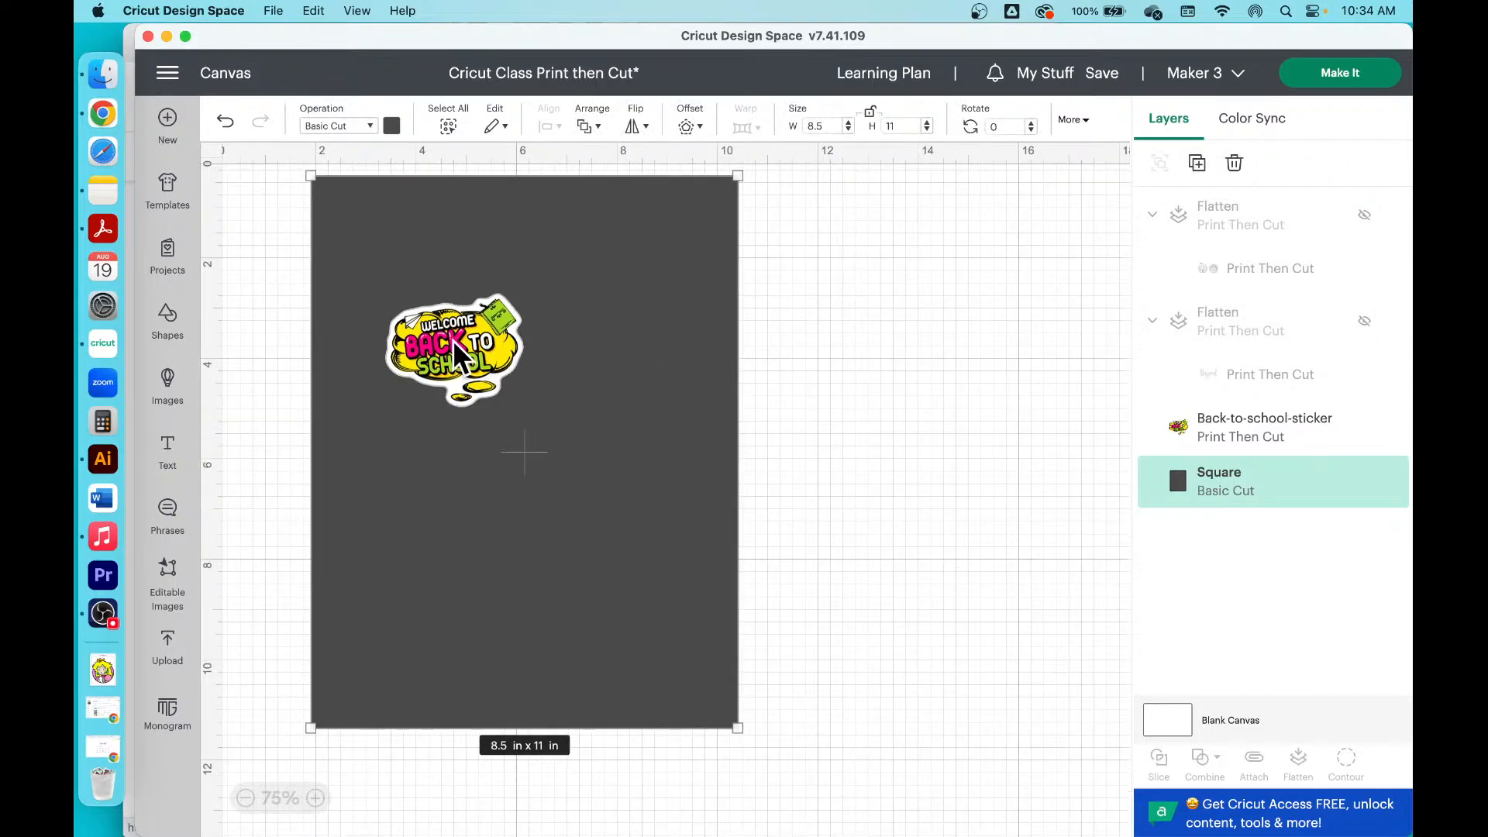
Step: Move the sticker to the rectangle's upper-left corner and duplicate it twice, placing the copies beside it in a row
{"action": "left_click_drag", "start_coordinate": [448, 310], "coordinate": [416, 236]}
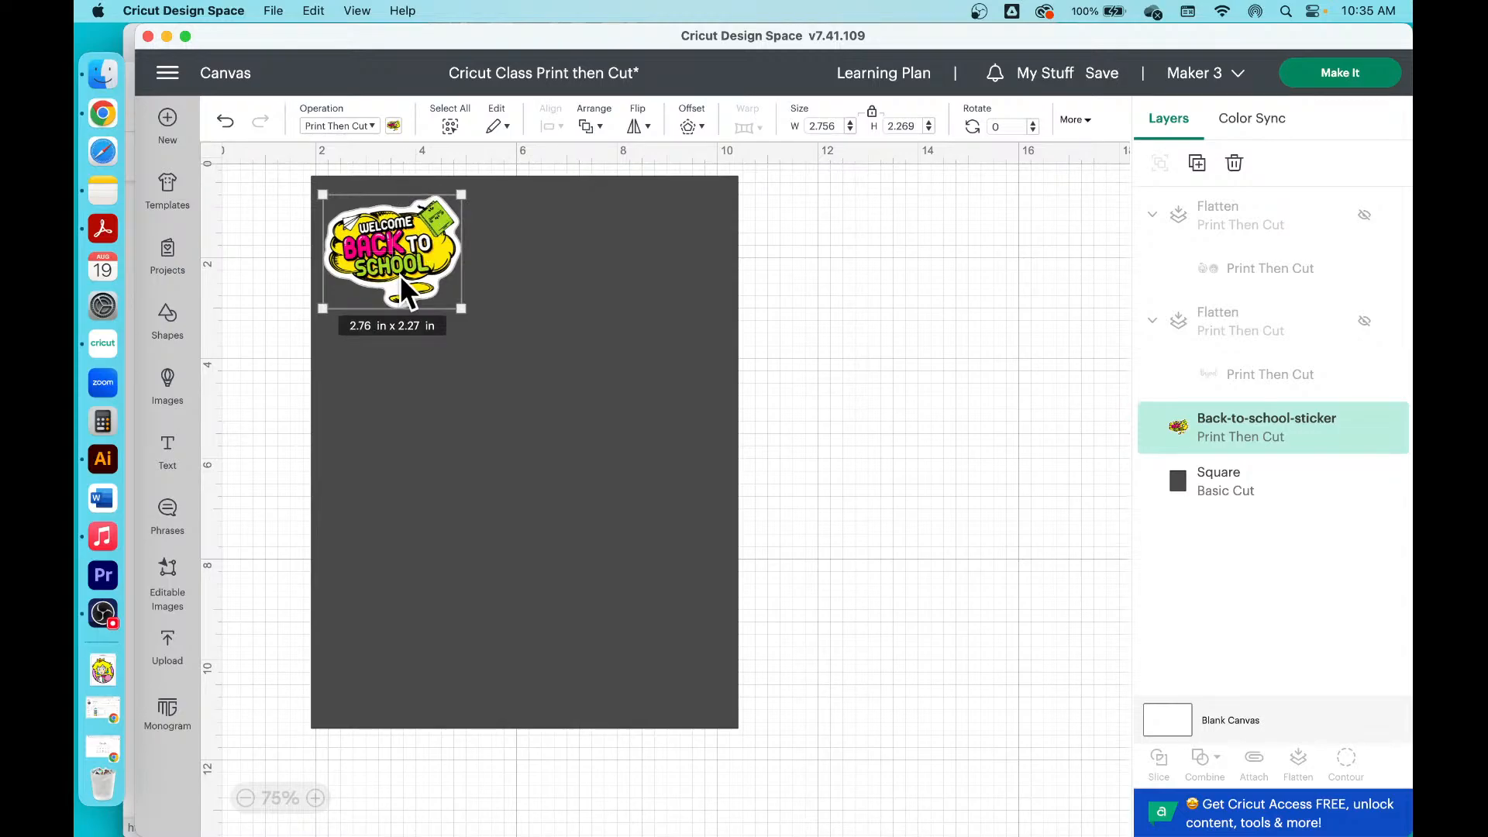
{"action": "key", "text": "super+d"}
{"action": "left_click_drag", "start_coordinate": [309, 251], "coordinate": [532, 240]}
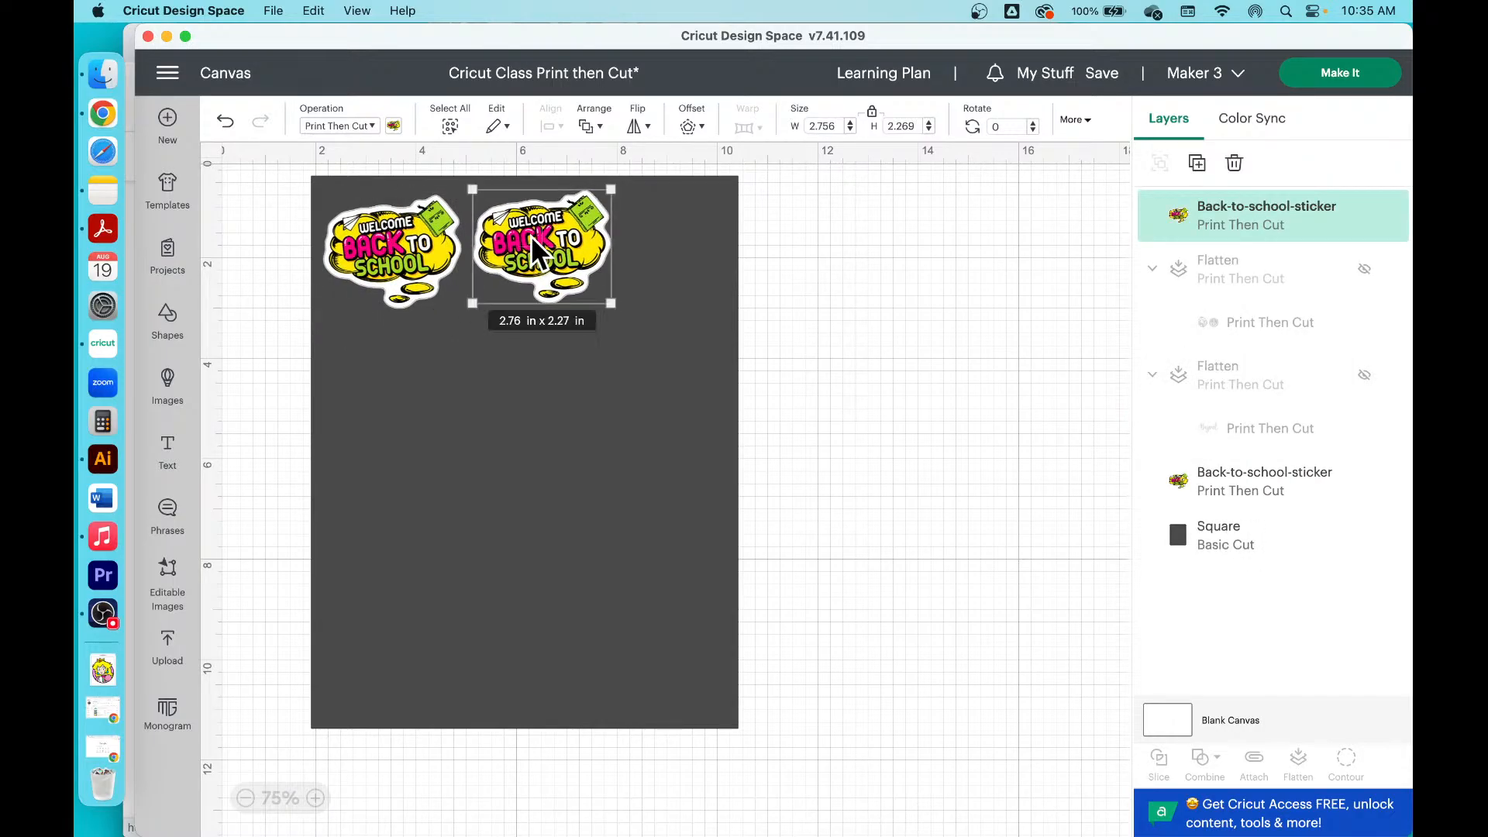
{"action": "key", "text": "super+d"}
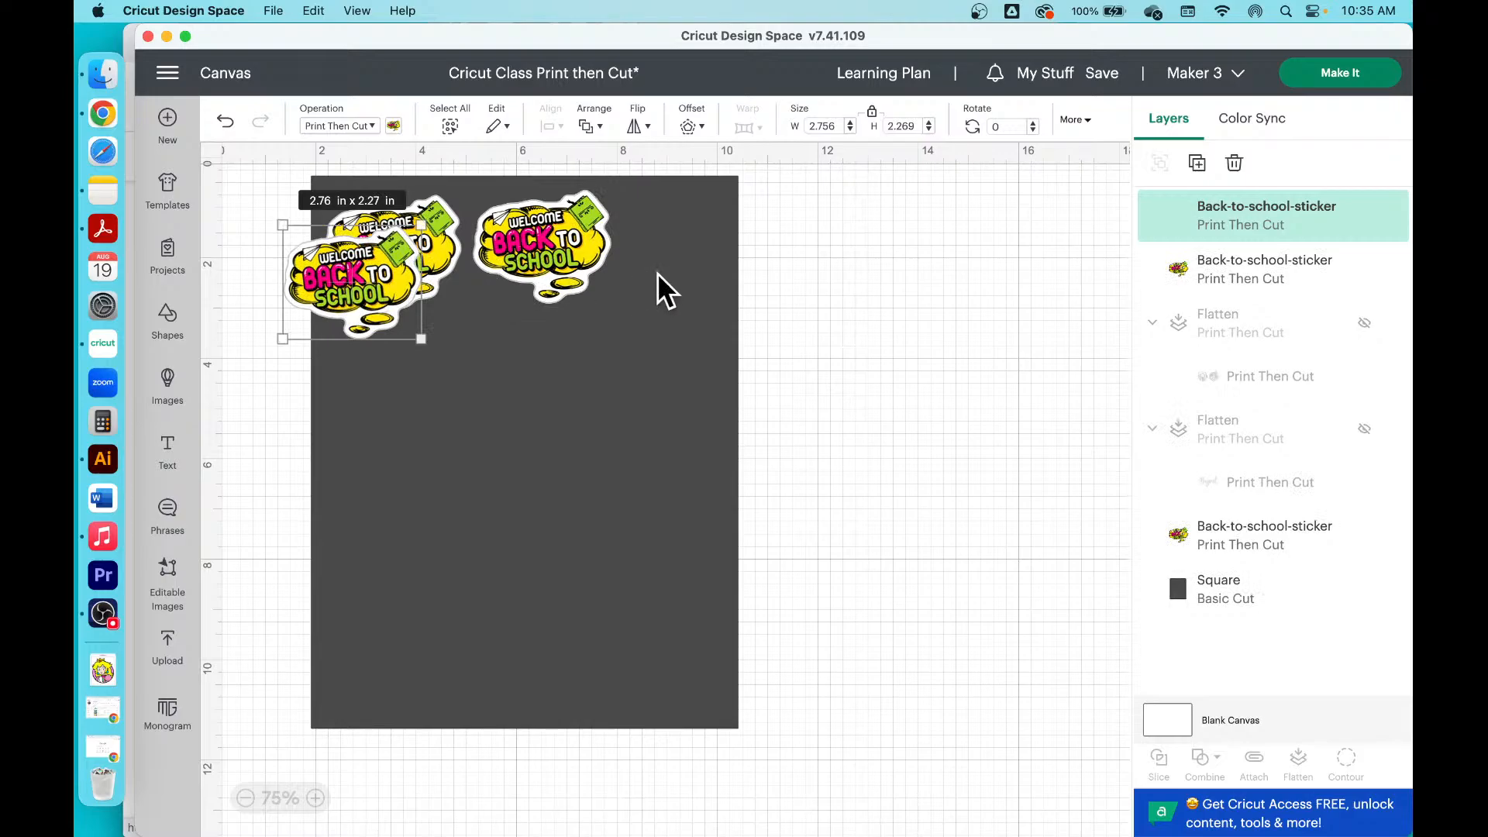
{"action": "left_click_drag", "start_coordinate": [343, 282], "coordinate": [671, 260]}
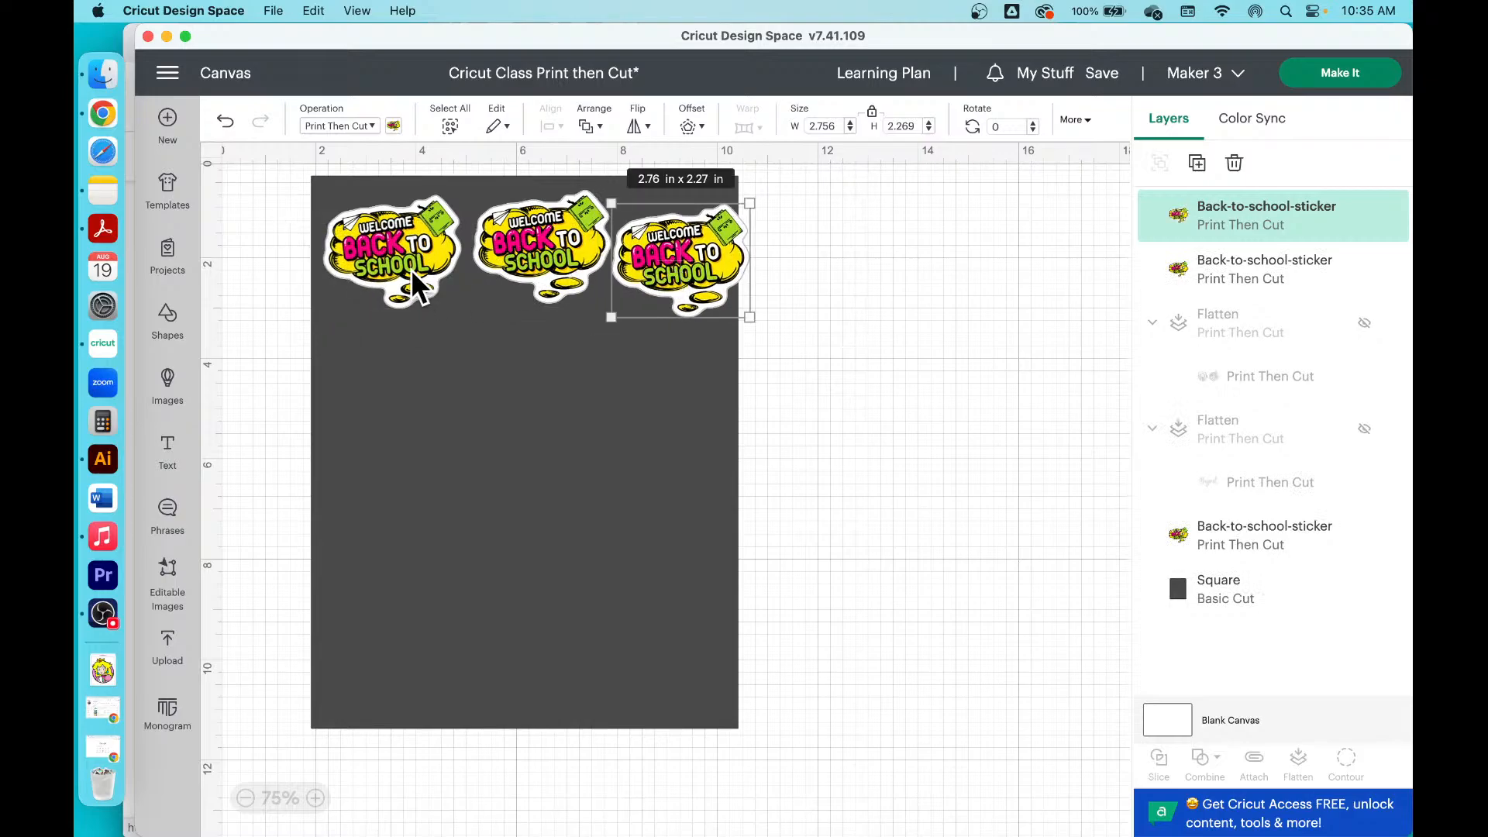
Step: Line up the three back-to-school stickers in an even row along the rectangle's upper edge
{"action": "left_click_drag", "start_coordinate": [410, 268], "coordinate": [406, 261]}
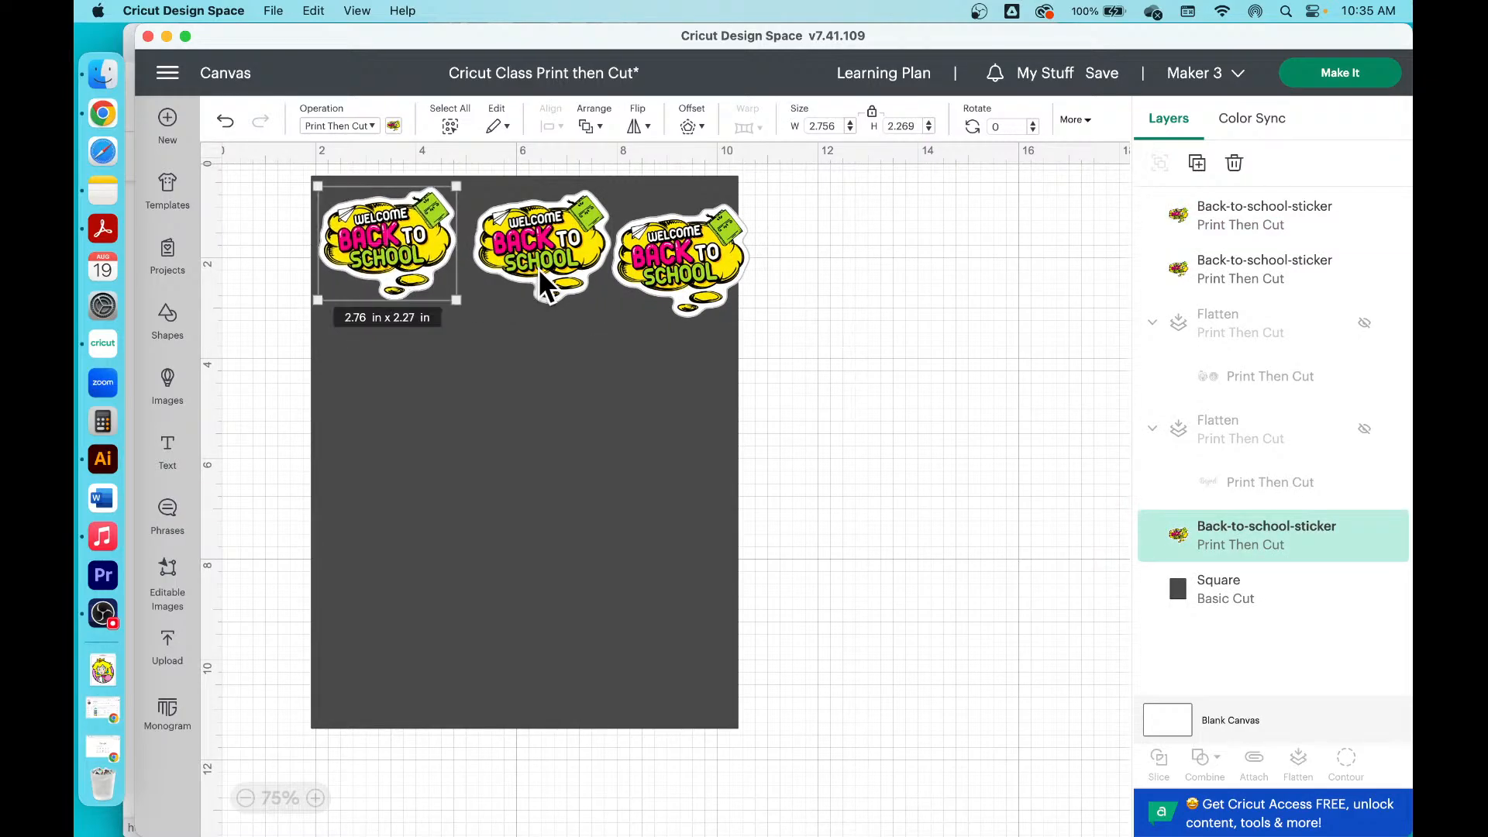
{"action": "left_click_drag", "start_coordinate": [540, 270], "coordinate": [533, 266]}
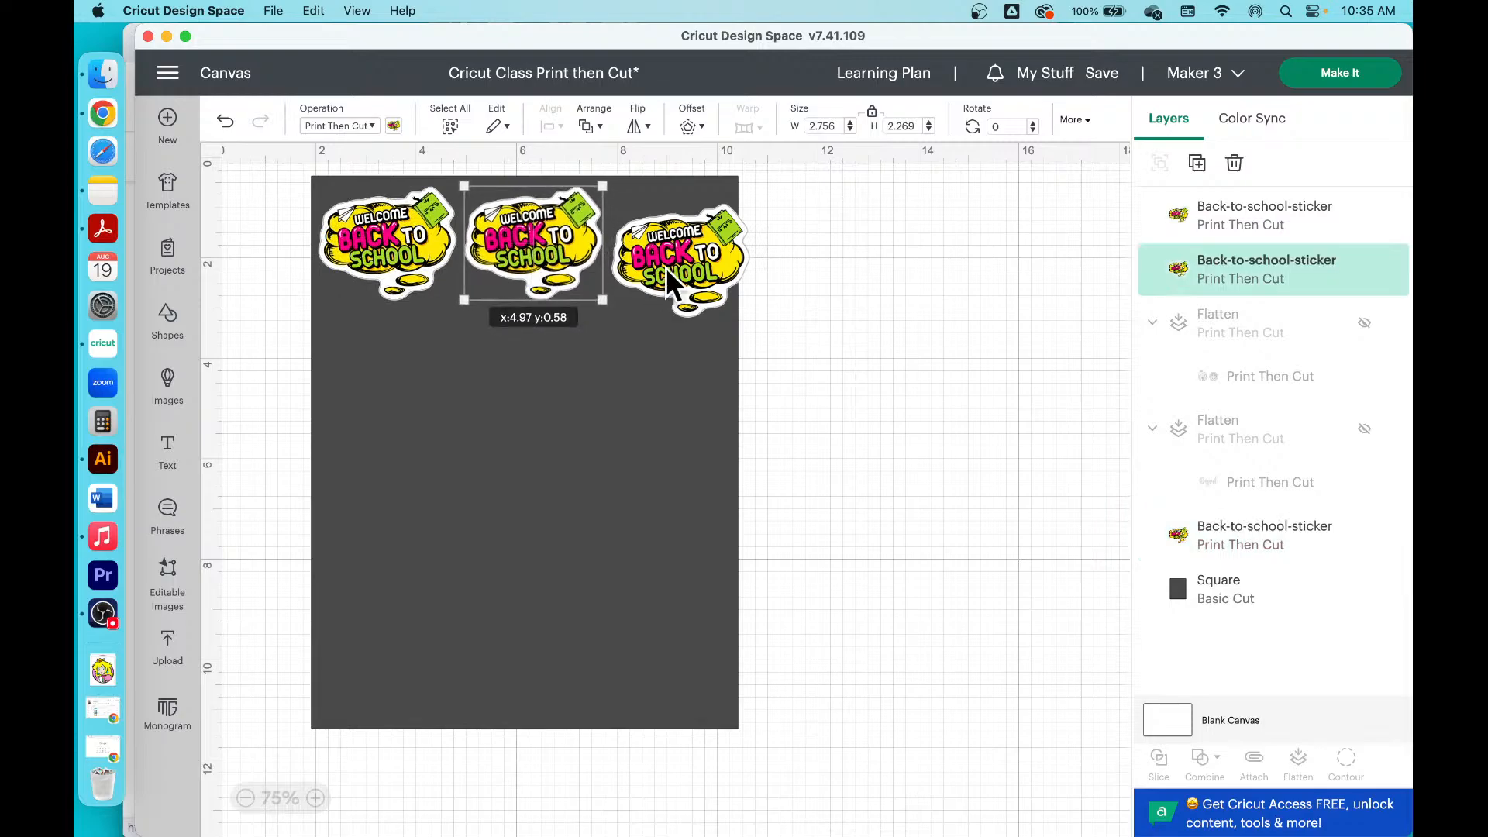
{"action": "left_click_drag", "start_coordinate": [667, 268], "coordinate": [661, 250]}
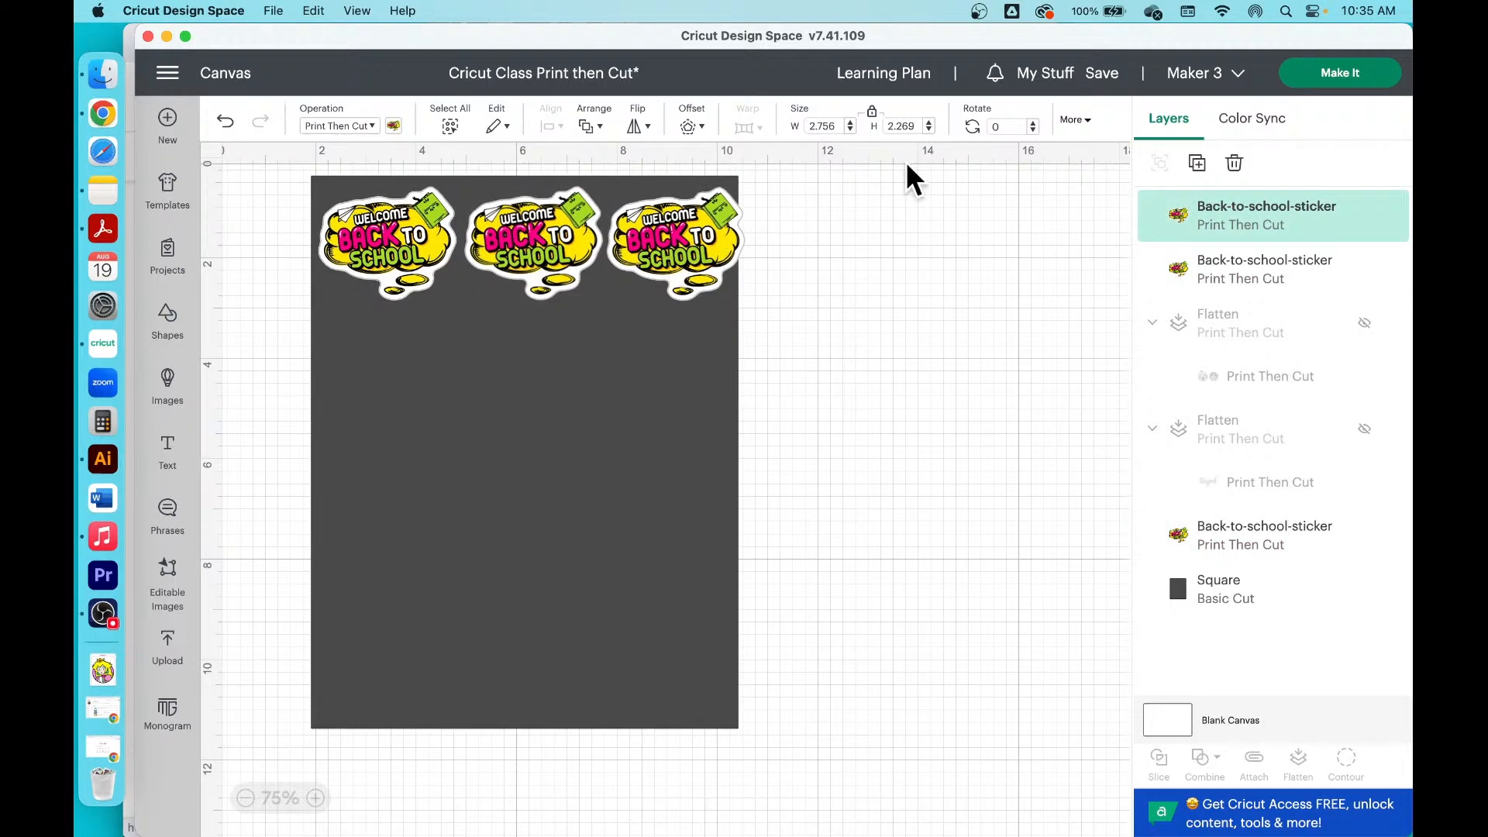
Step: Rotate the third sticker in the row to 90 degrees so it fits within the rectangle
{"action": "left_click", "coordinate": [993, 128]}
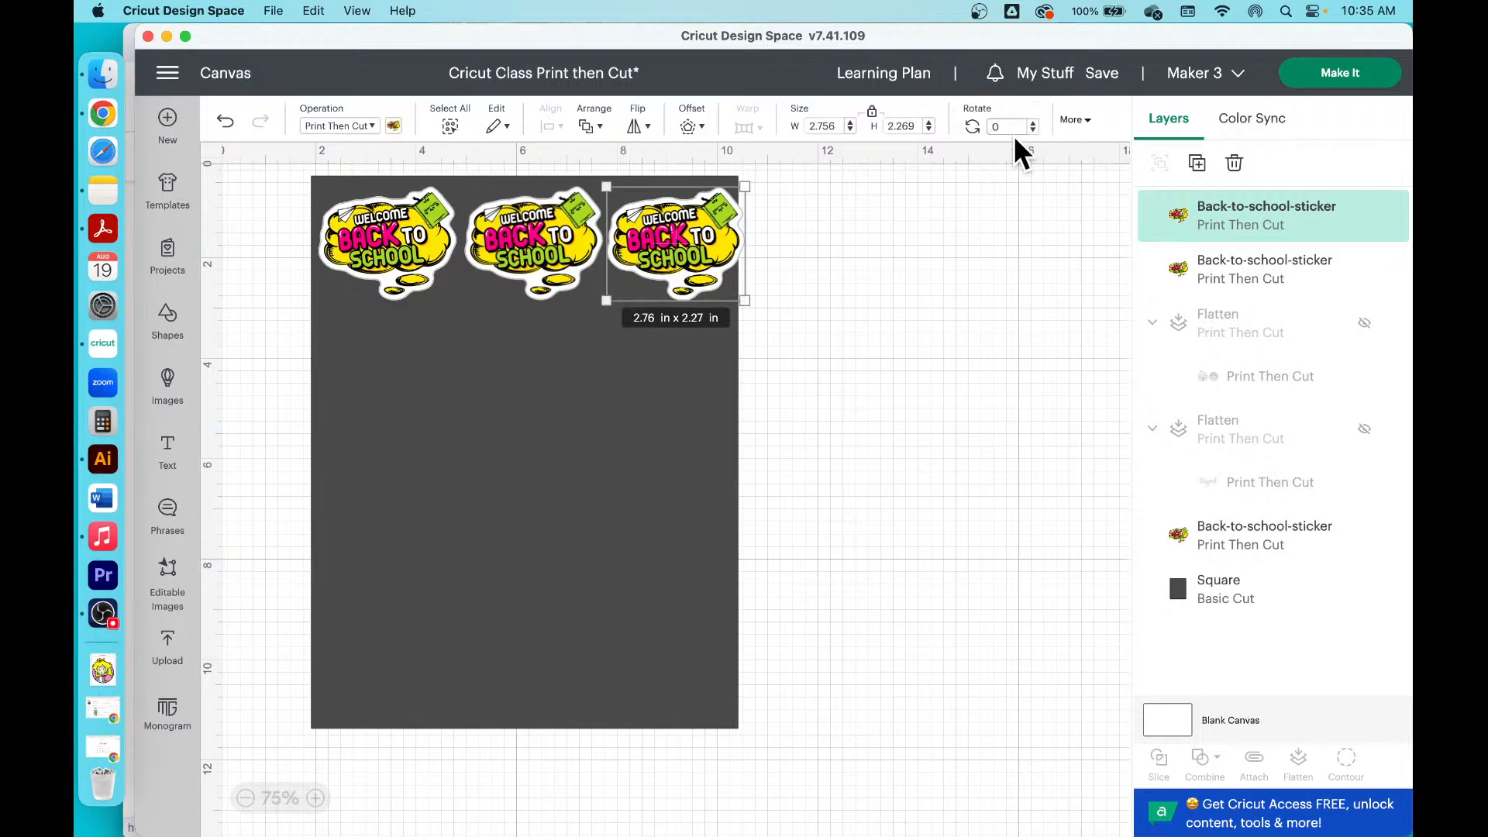
{"action": "type", "text": "9"}
{"action": "key", "text": "Return"}
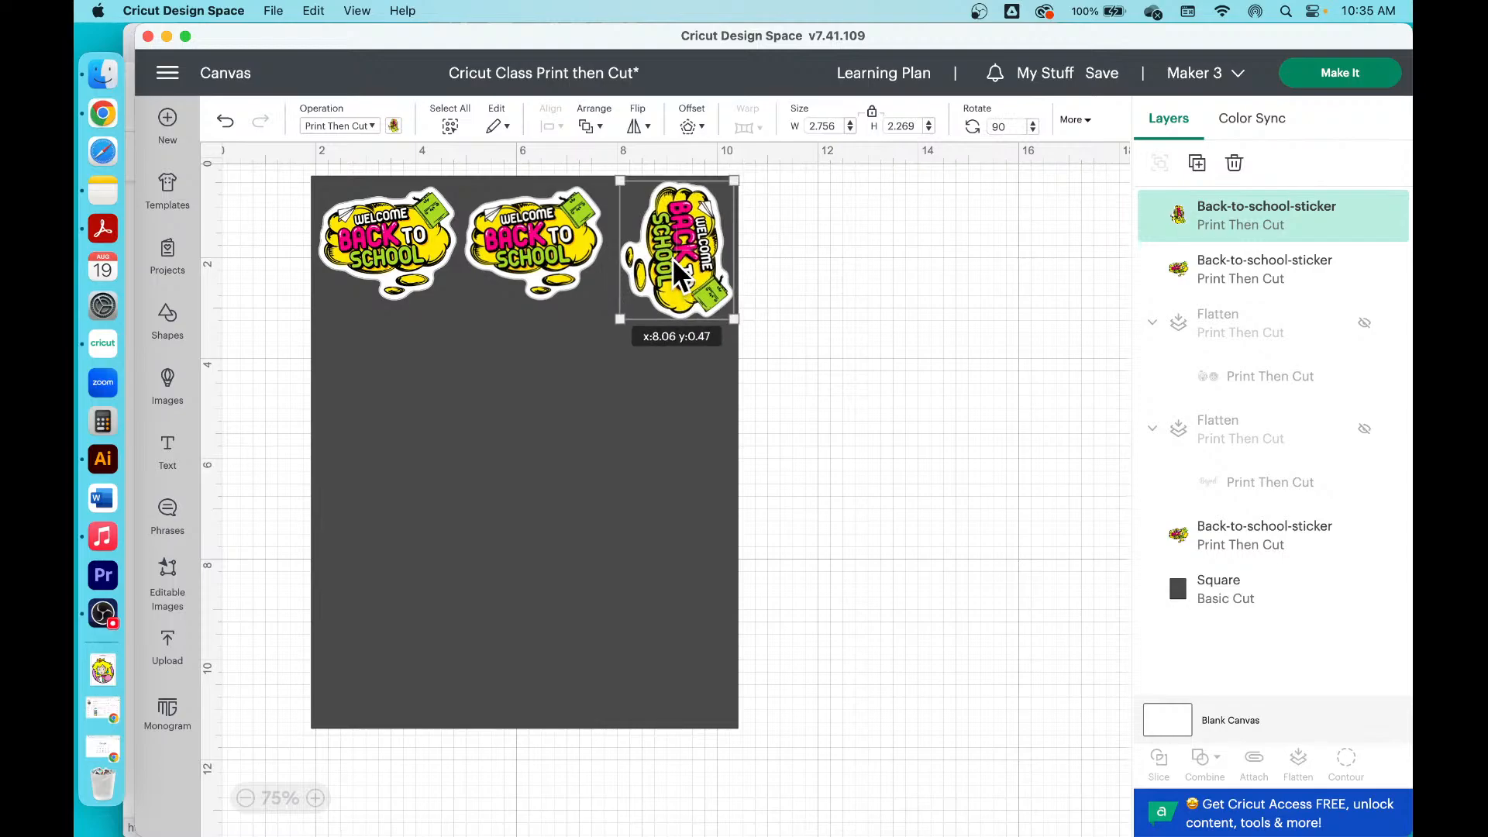
Step: Group the three back-to-school stickers in the top row, then duplicate the group and place the copy below as a second row
{"action": "left_click", "coordinate": [542, 254], "text": "shift"}
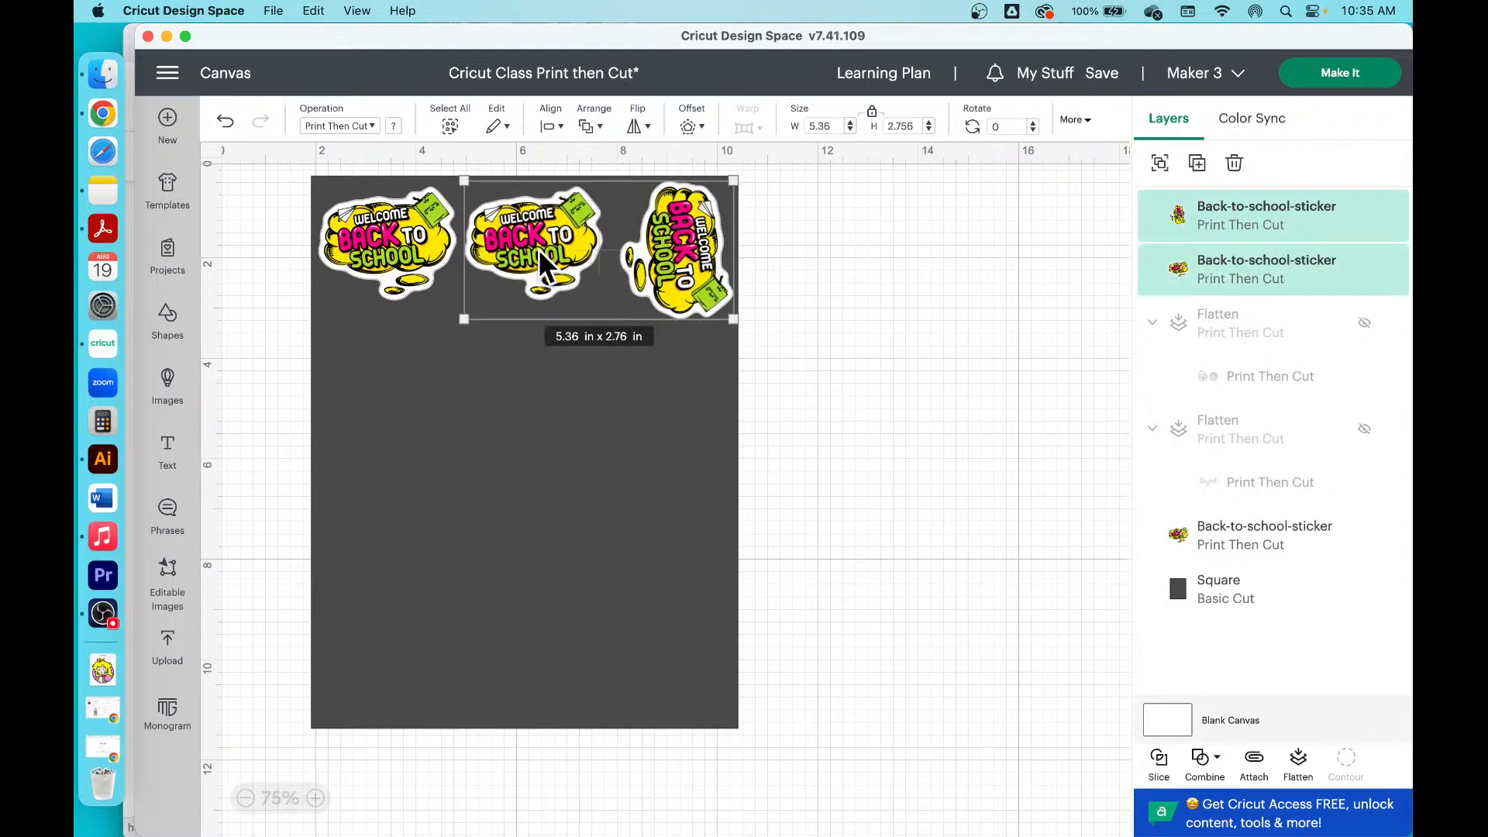
{"action": "left_click", "coordinate": [408, 243], "text": "shift"}
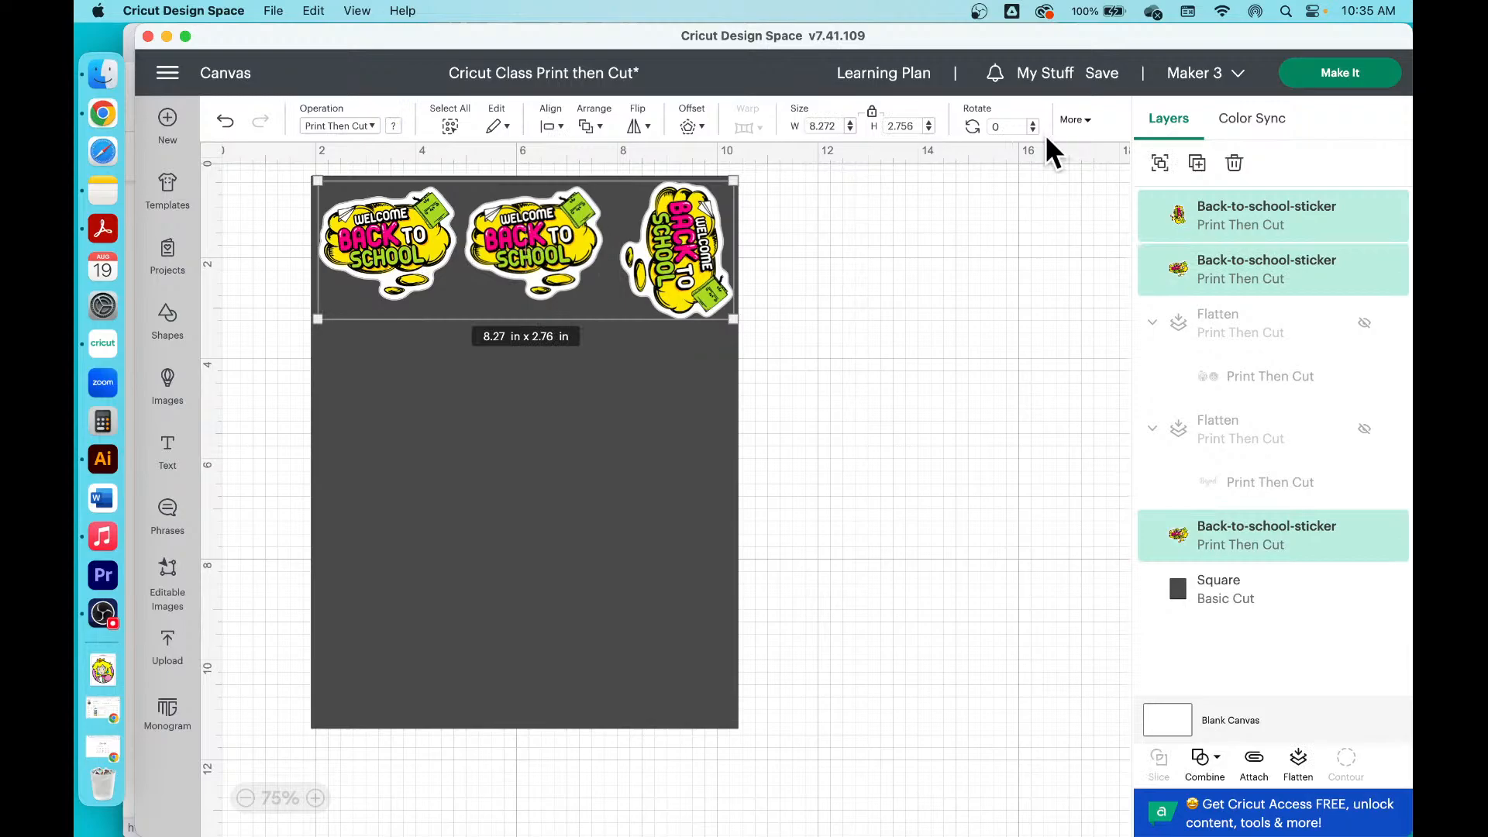
{"action": "left_click", "coordinate": [1157, 165]}
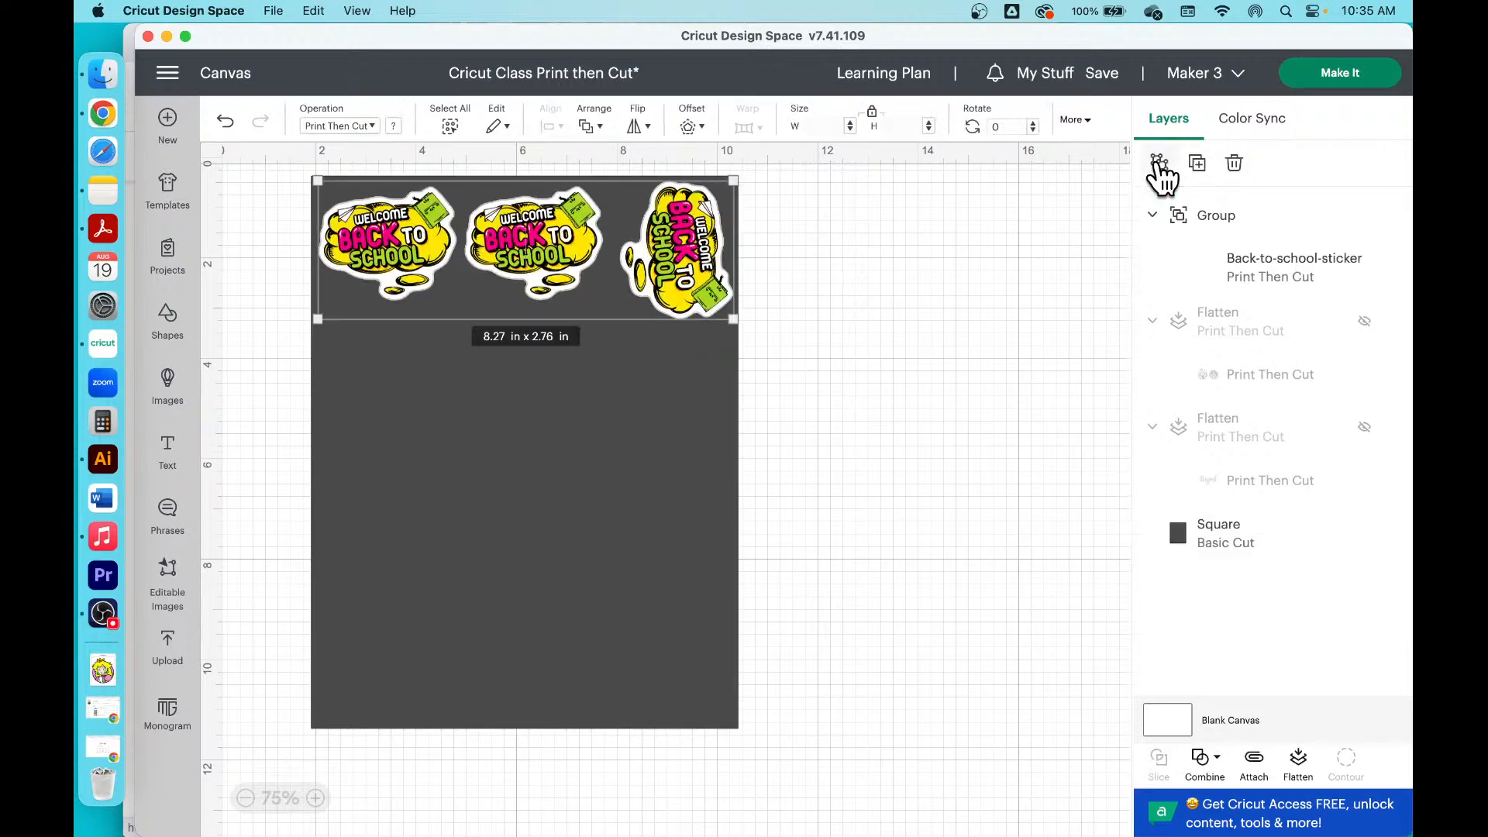
{"action": "left_click", "coordinate": [1200, 165]}
{"action": "left_click_drag", "start_coordinate": [696, 341], "coordinate": [696, 397]}
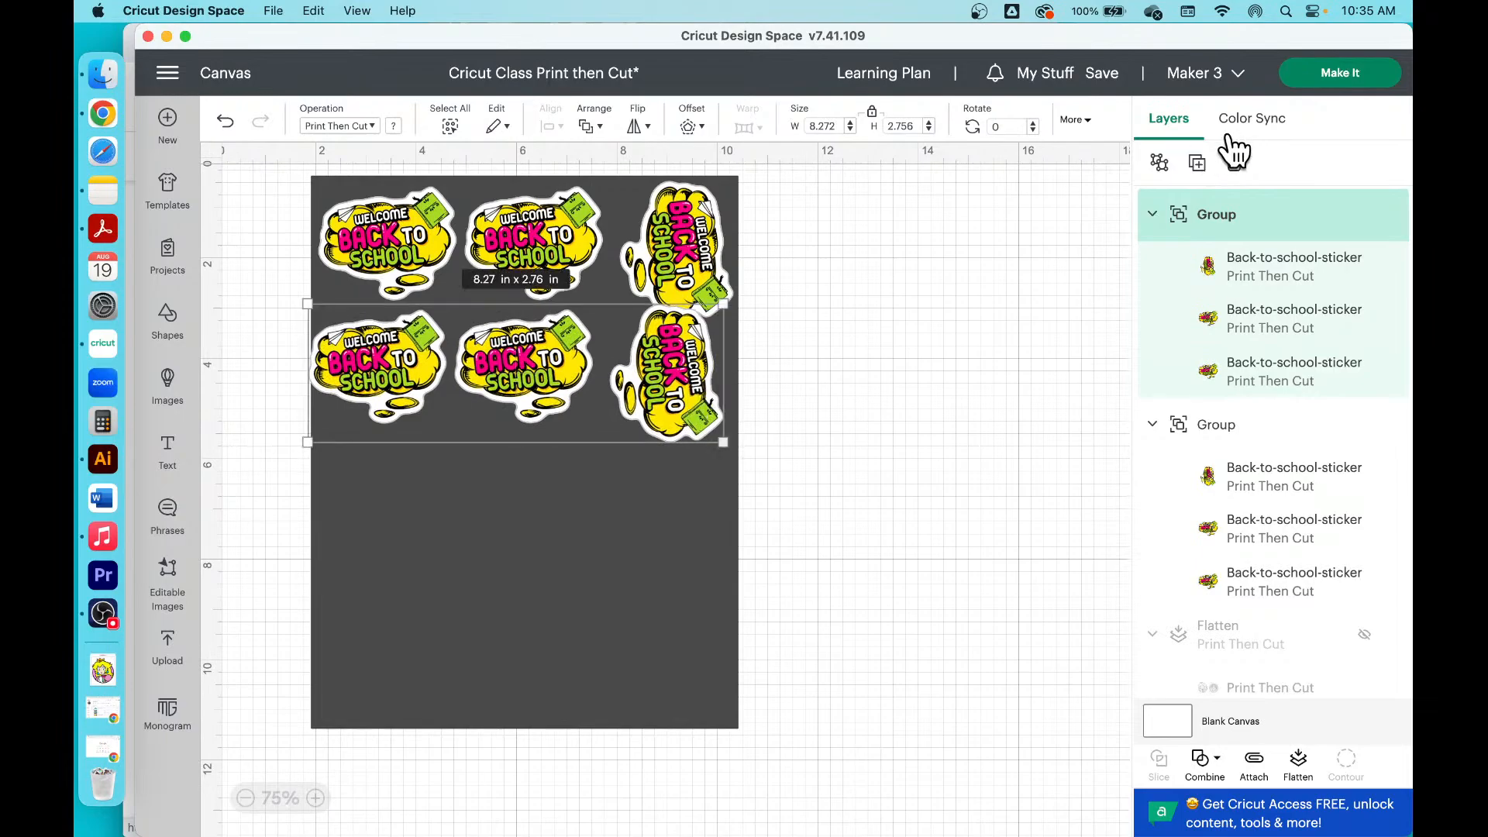
Step: Ungroup the second row and move its rotated sticker down, directly below the rotated sticker in the first row
{"action": "left_click", "coordinate": [1159, 162]}
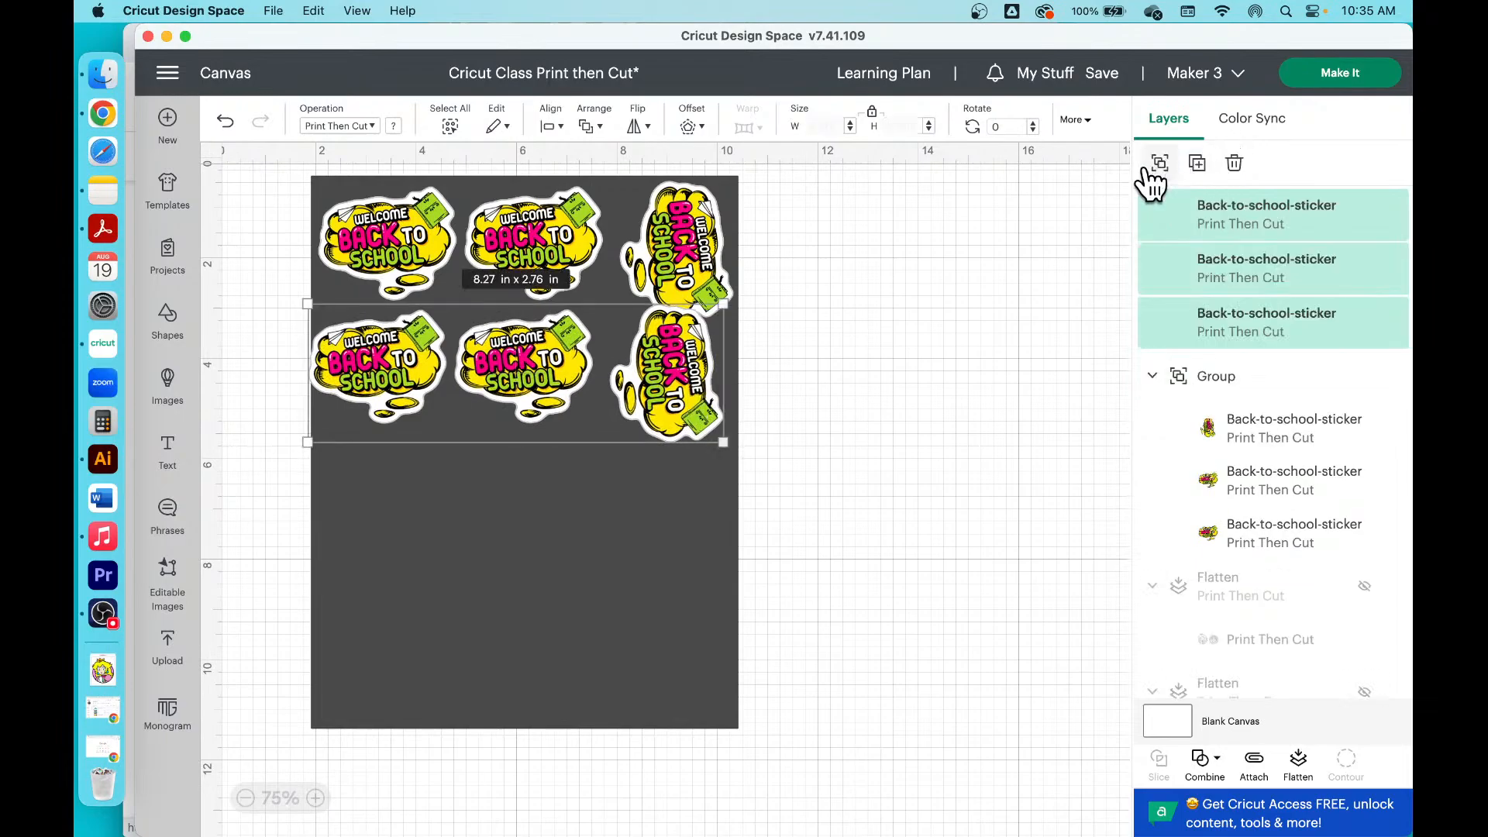
{"action": "left_click", "coordinate": [857, 365]}
{"action": "left_click", "coordinate": [657, 402]}
{"action": "left_click_drag", "start_coordinate": [656, 403], "coordinate": [661, 406]}
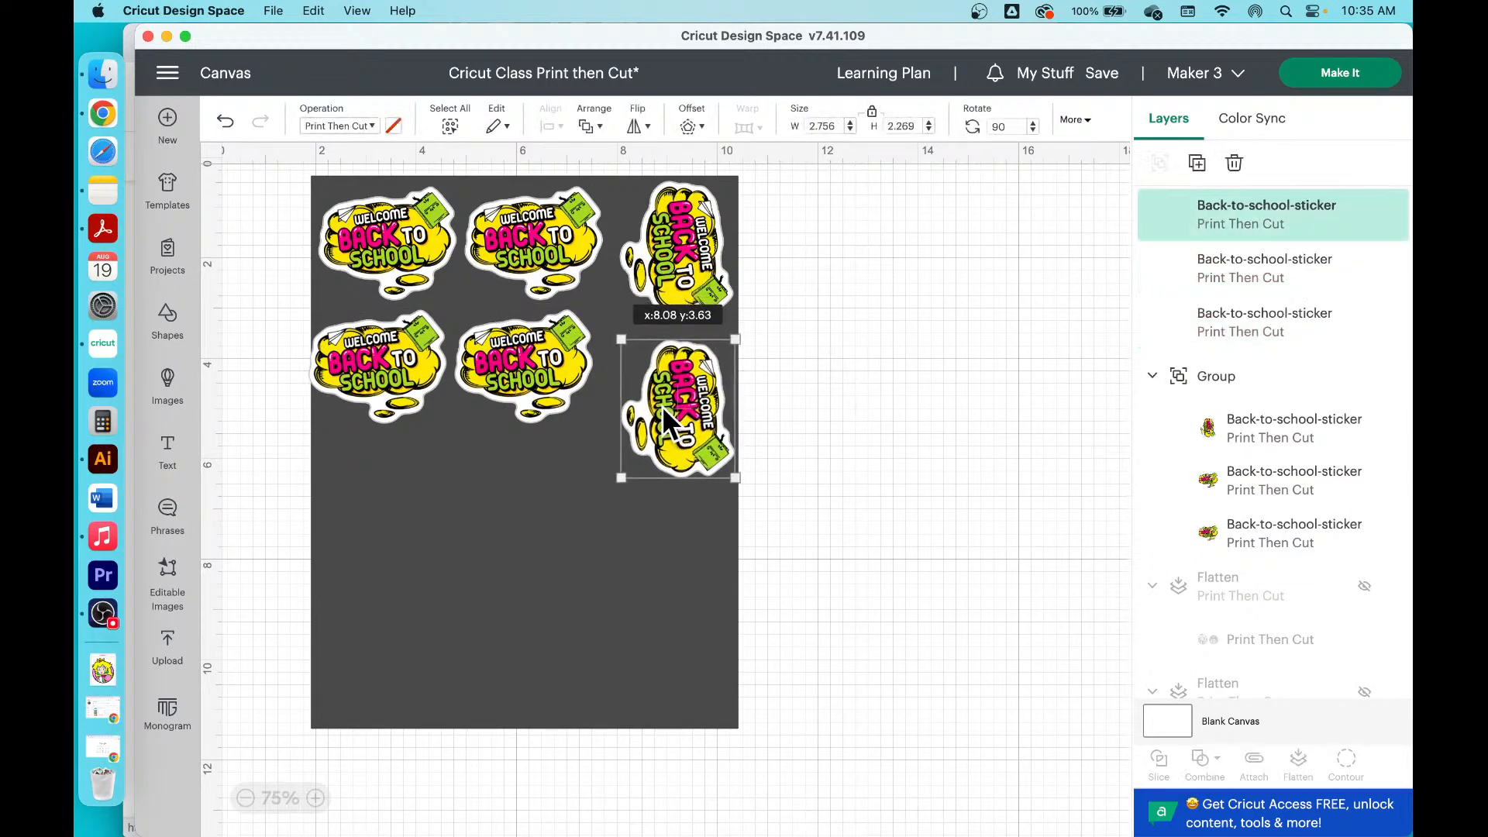
Step: Group the two upright stickers in the second row and line the pair up under the first row
{"action": "left_click", "coordinate": [518, 379]}
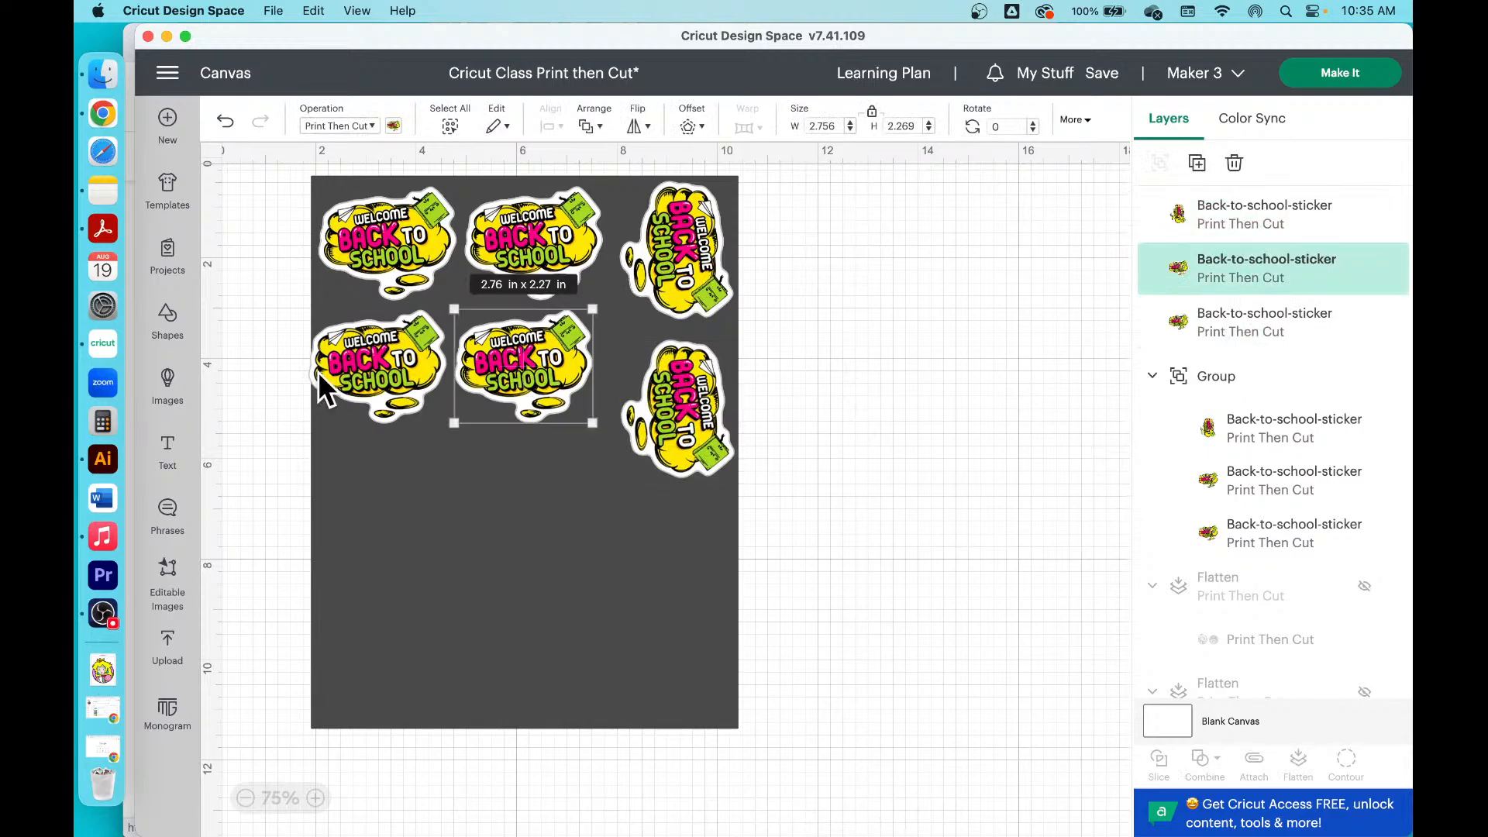
{"action": "left_click", "coordinate": [337, 367], "text": "shift"}
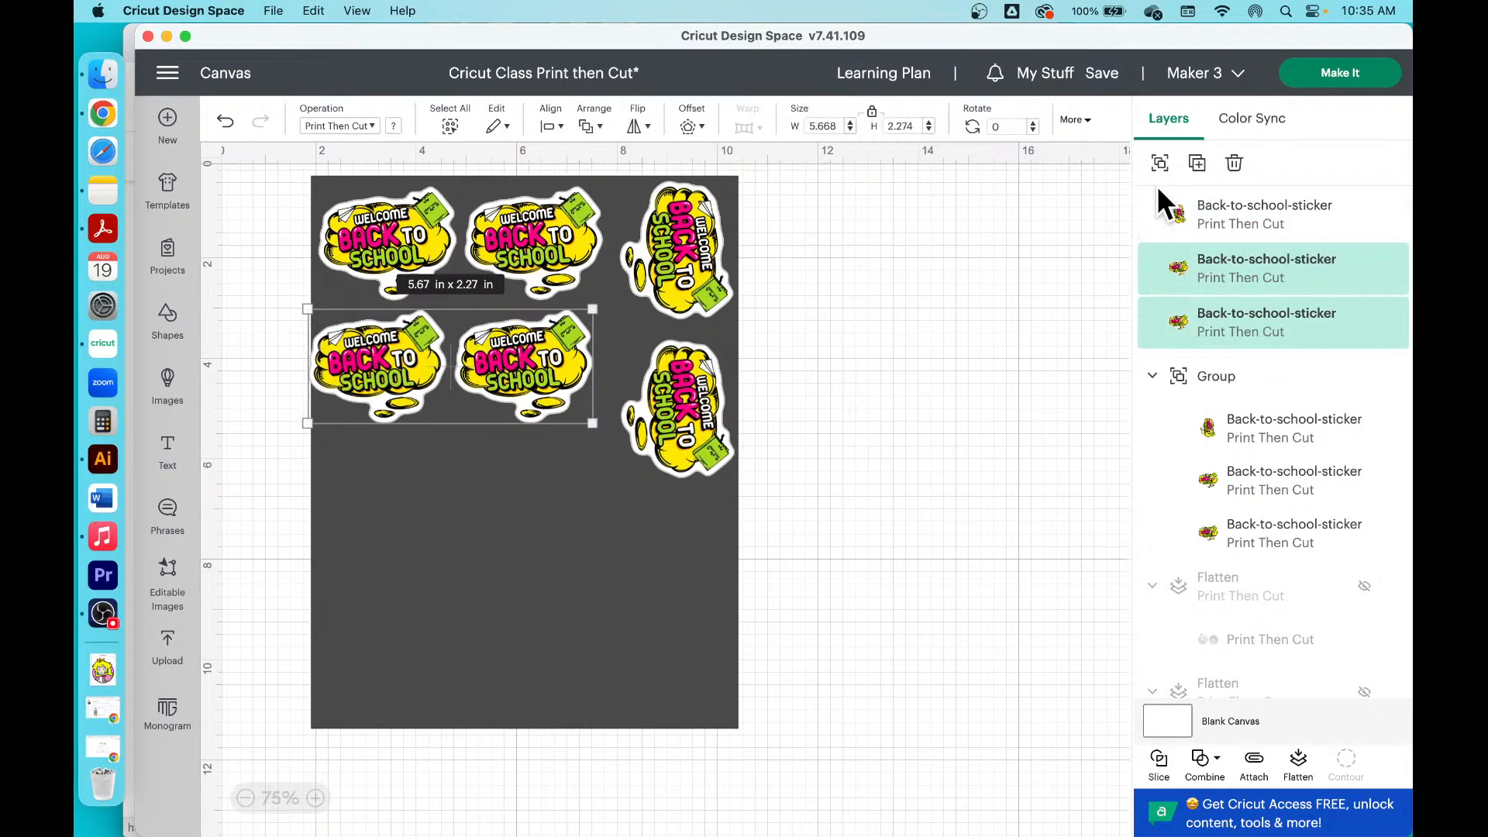
{"action": "left_click", "coordinate": [1159, 163]}
{"action": "left_click_drag", "start_coordinate": [575, 360], "coordinate": [590, 356]}
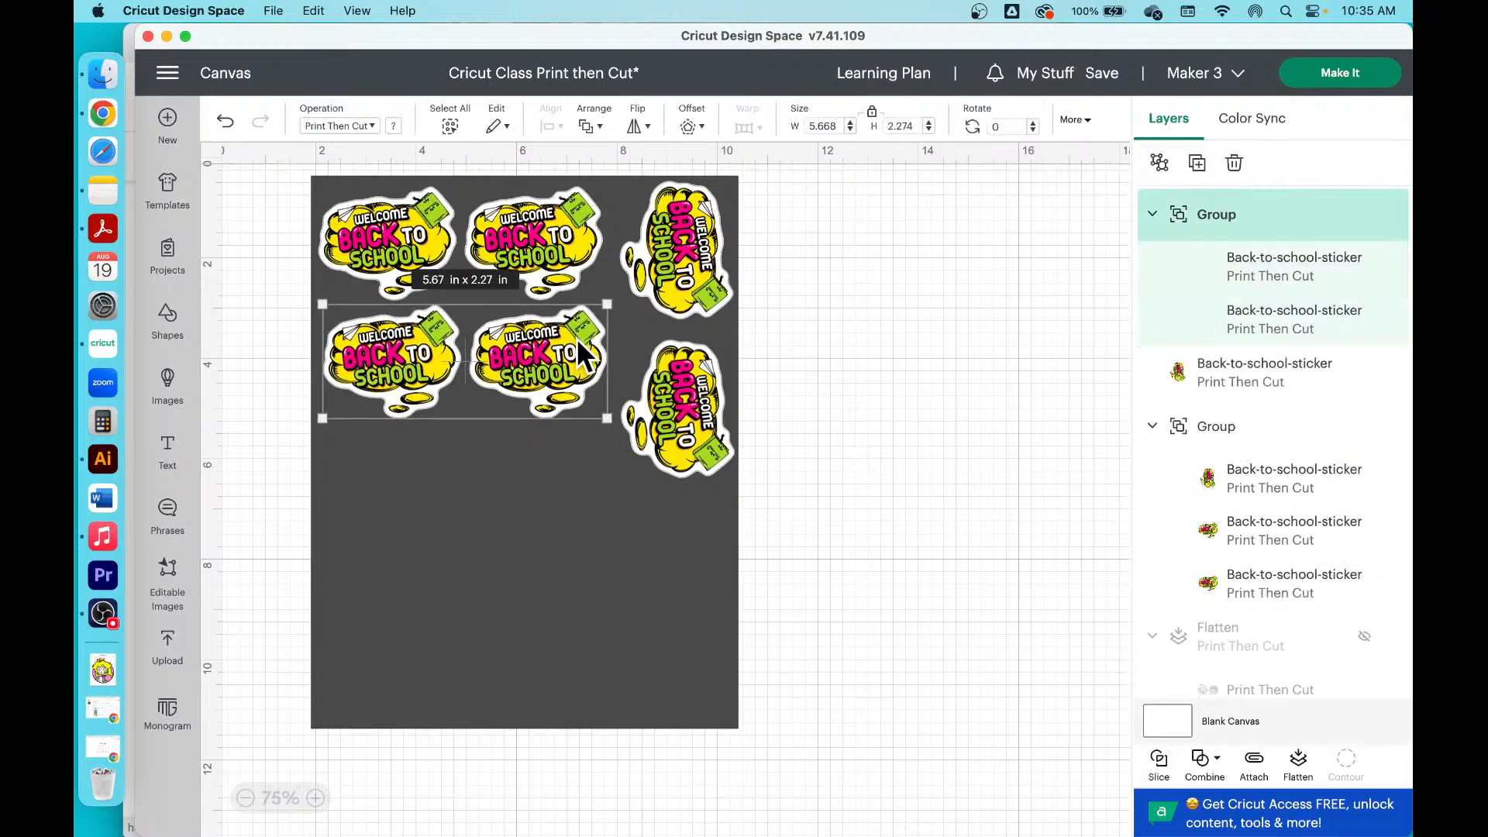
Step: Duplicate the grouped sticker pair twice and stack the copies below as the third and fourth rows
{"action": "left_click", "coordinate": [1196, 163]}
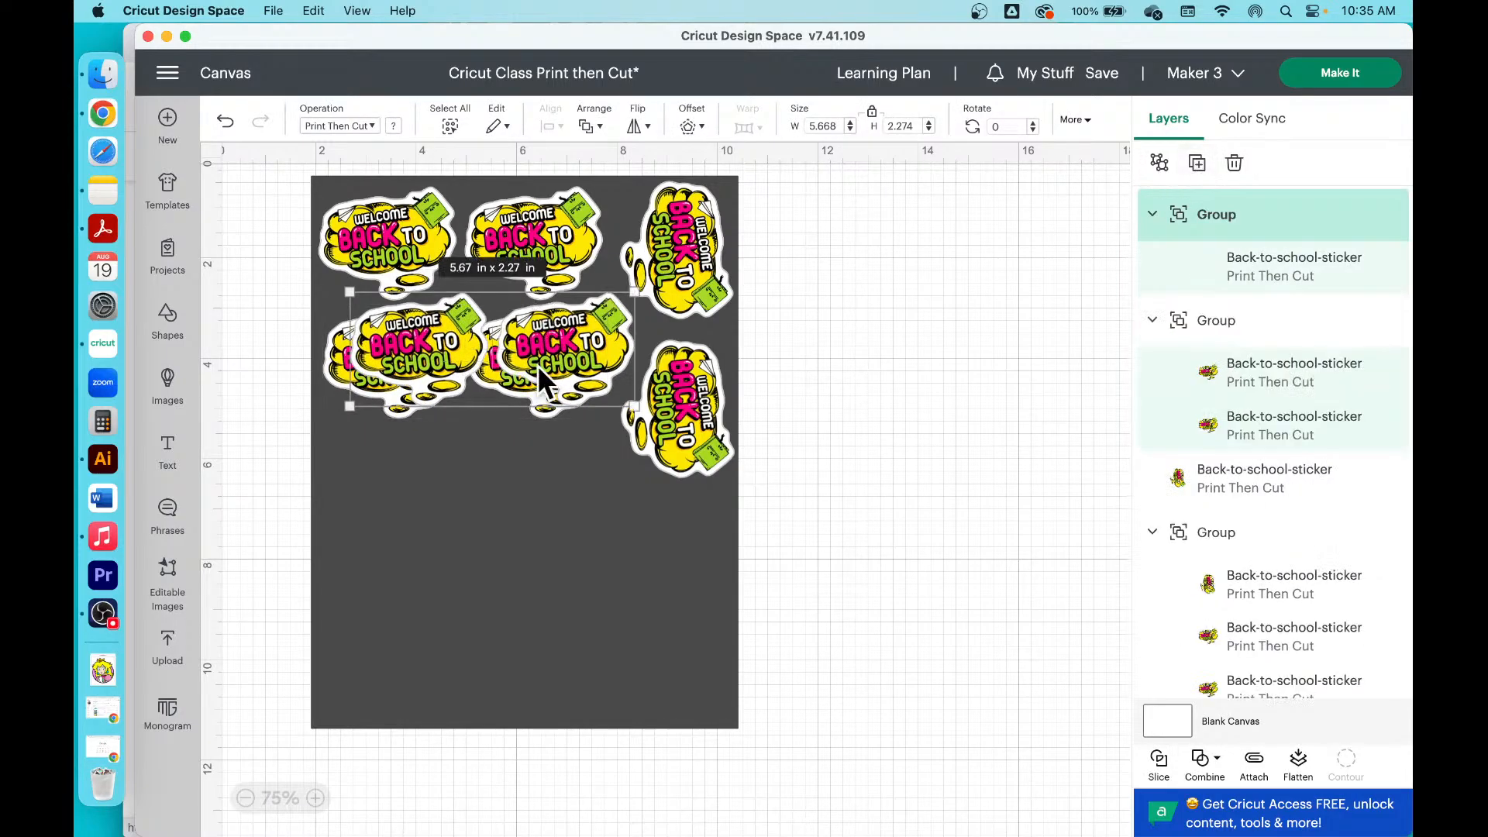
{"action": "left_click_drag", "start_coordinate": [536, 364], "coordinate": [509, 494]}
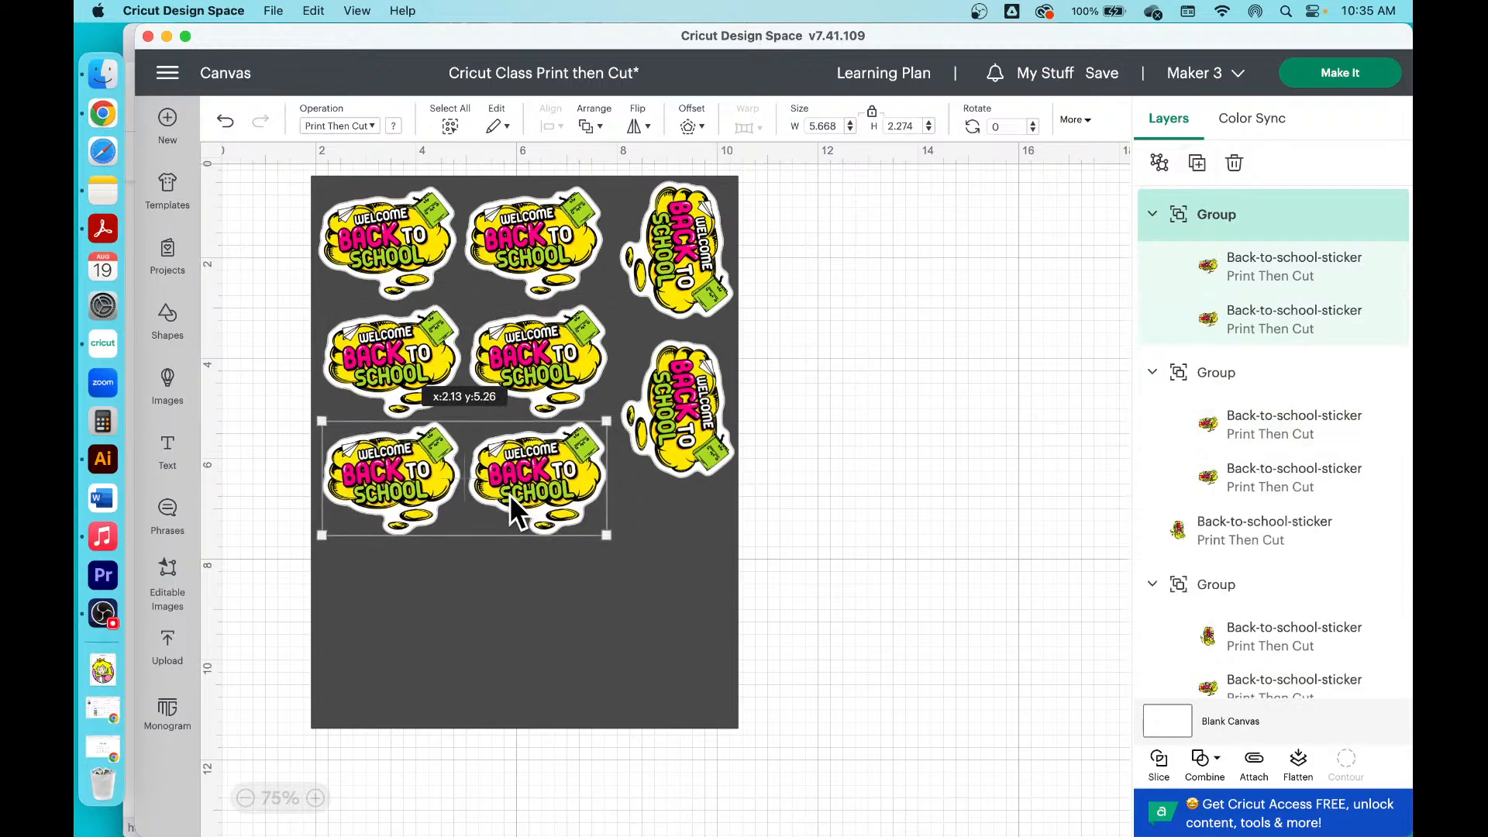
{"action": "left_click", "coordinate": [1197, 162]}
{"action": "left_click_drag", "start_coordinate": [597, 360], "coordinate": [538, 573]}
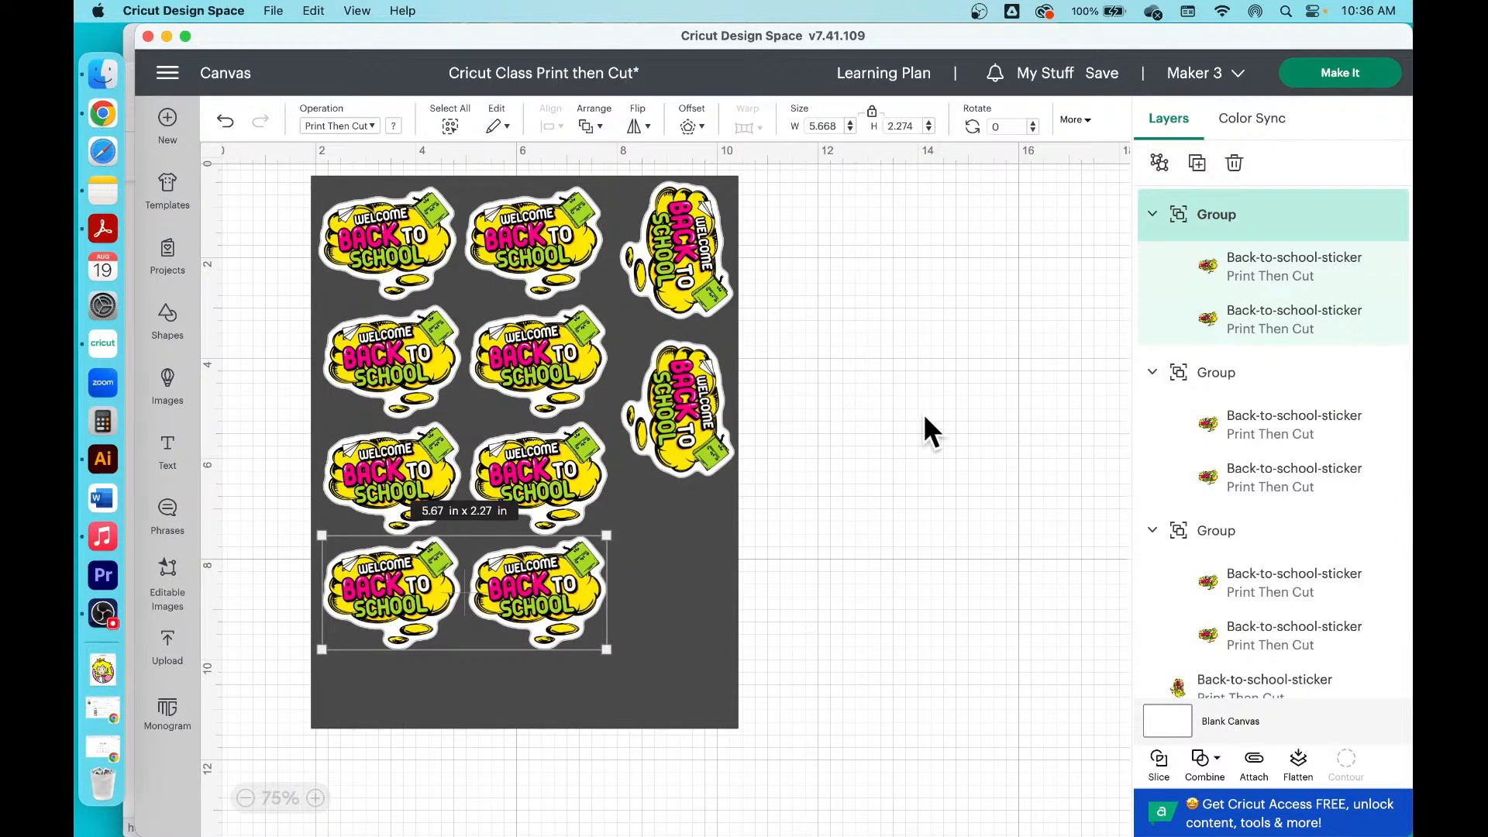
Step: Try to fit another copy of the sticker pair as a fifth row at the rectangle's lower edge
{"action": "left_click", "coordinate": [1197, 163]}
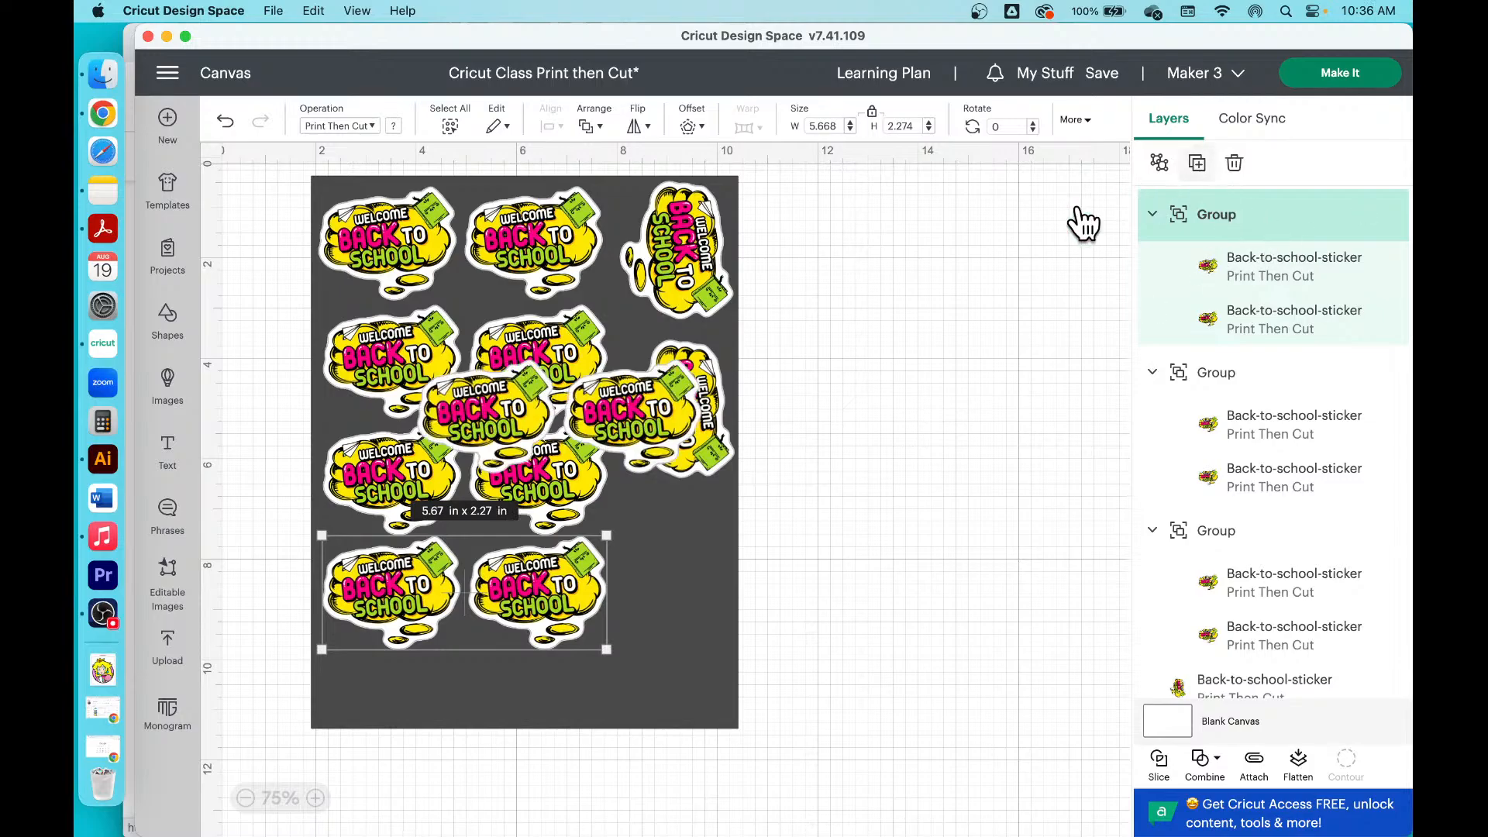
{"action": "left_click_drag", "start_coordinate": [626, 410], "coordinate": [541, 671]}
Step: Copy the second rotated sticker and place the copy below it, aligned with the column along the rectangle's right edge
{"action": "left_click", "coordinate": [702, 402]}
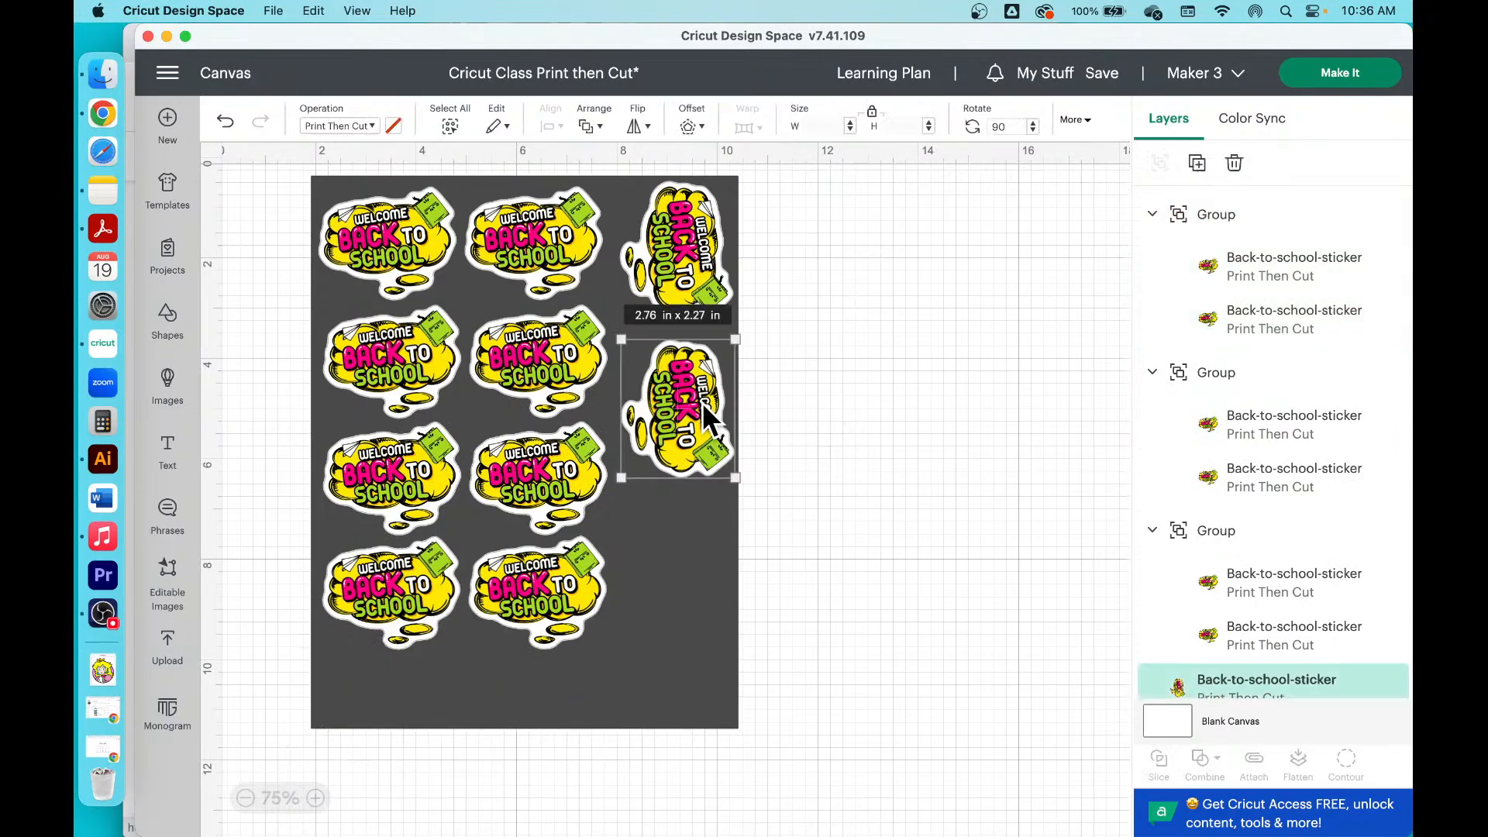
{"action": "key", "text": "super+c"}
{"action": "key", "text": "super+v"}
{"action": "left_click_drag", "start_coordinate": [477, 448], "coordinate": [652, 557]}
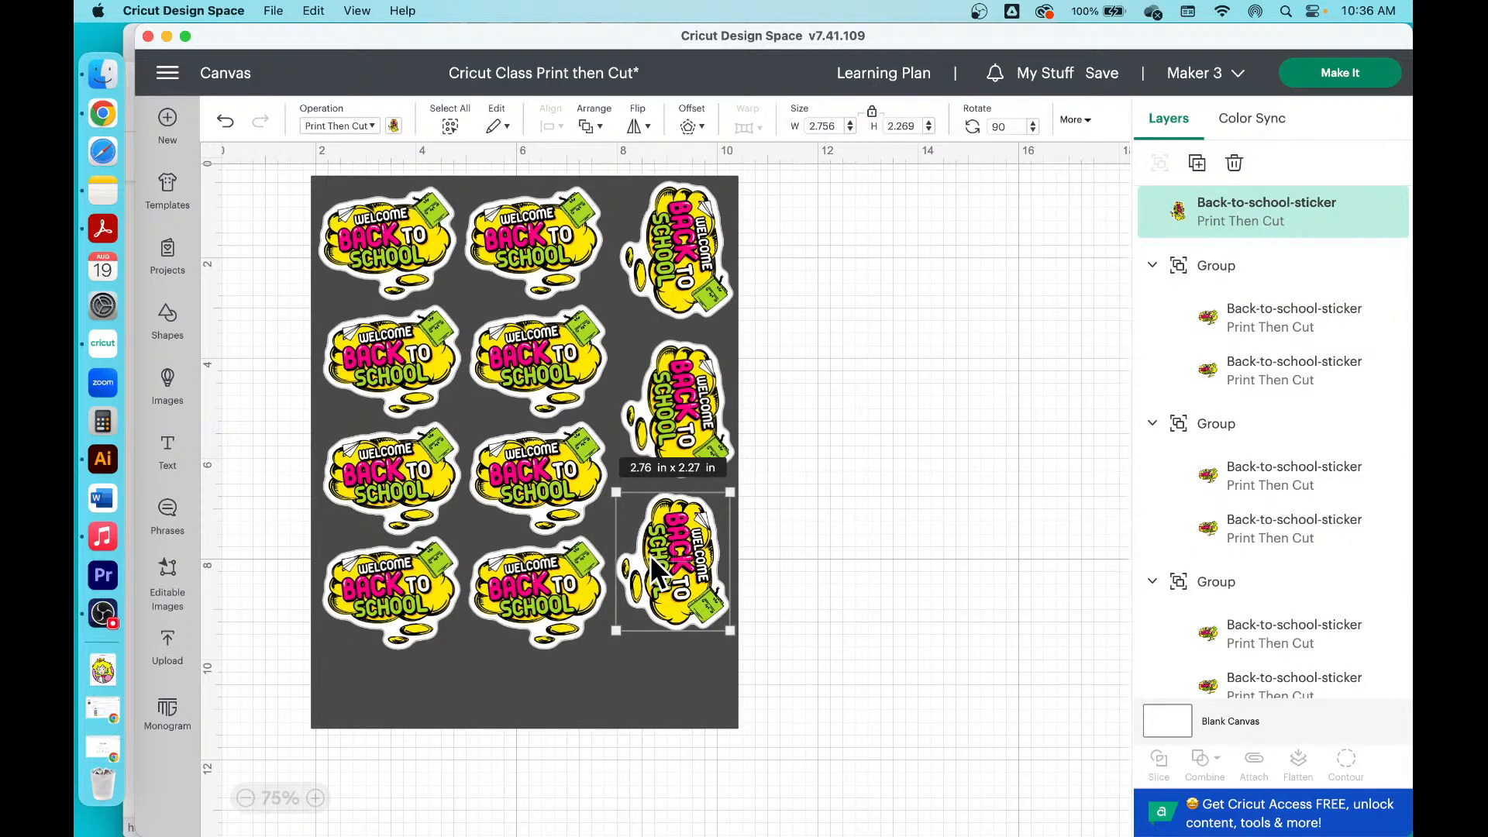
{"action": "left_click", "coordinate": [890, 611]}
{"action": "left_click_drag", "start_coordinate": [687, 593], "coordinate": [689, 586]}
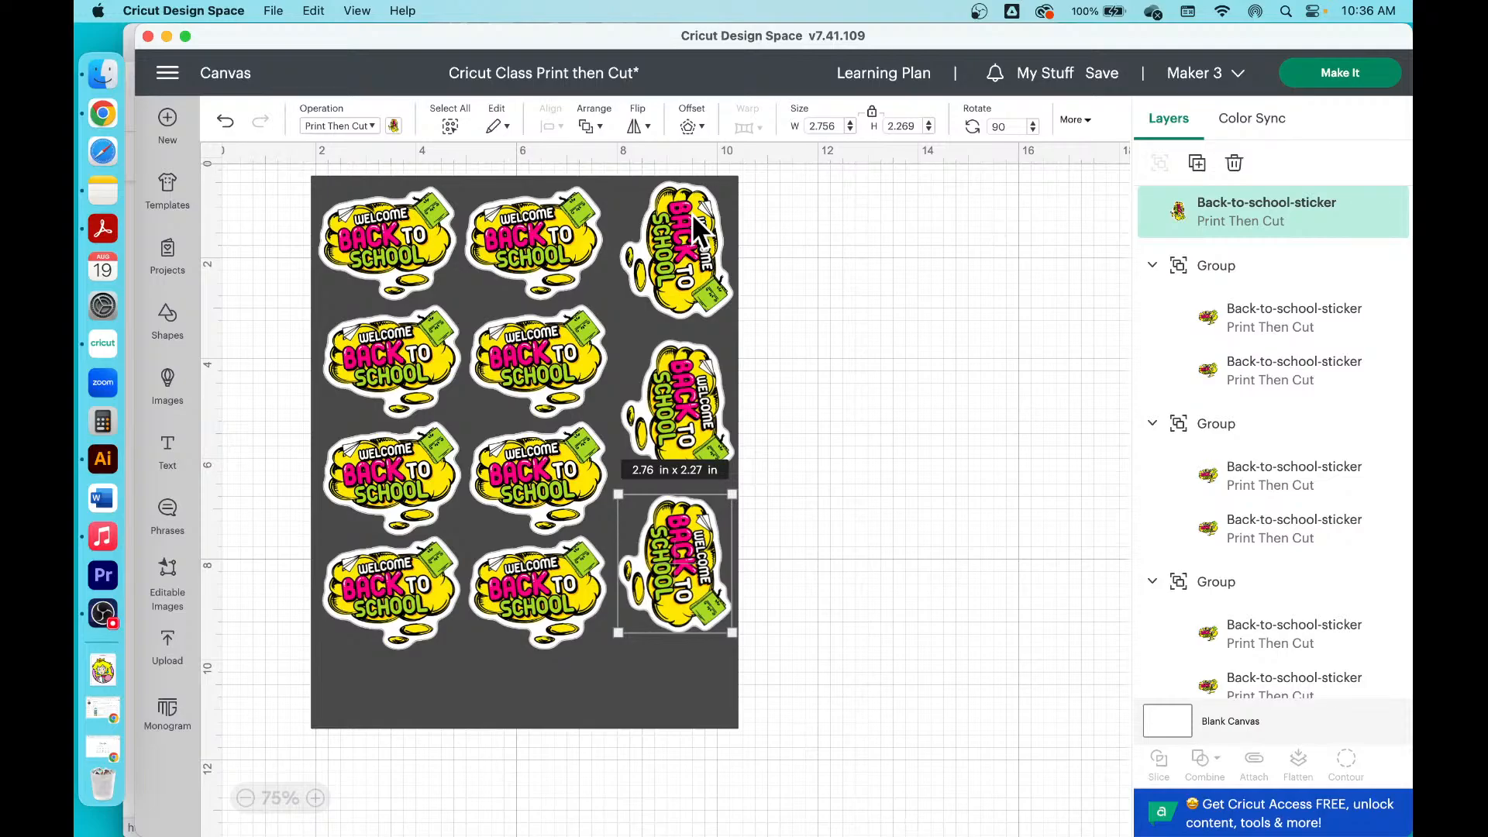
{"action": "left_click", "coordinate": [686, 403], "text": "shift"}
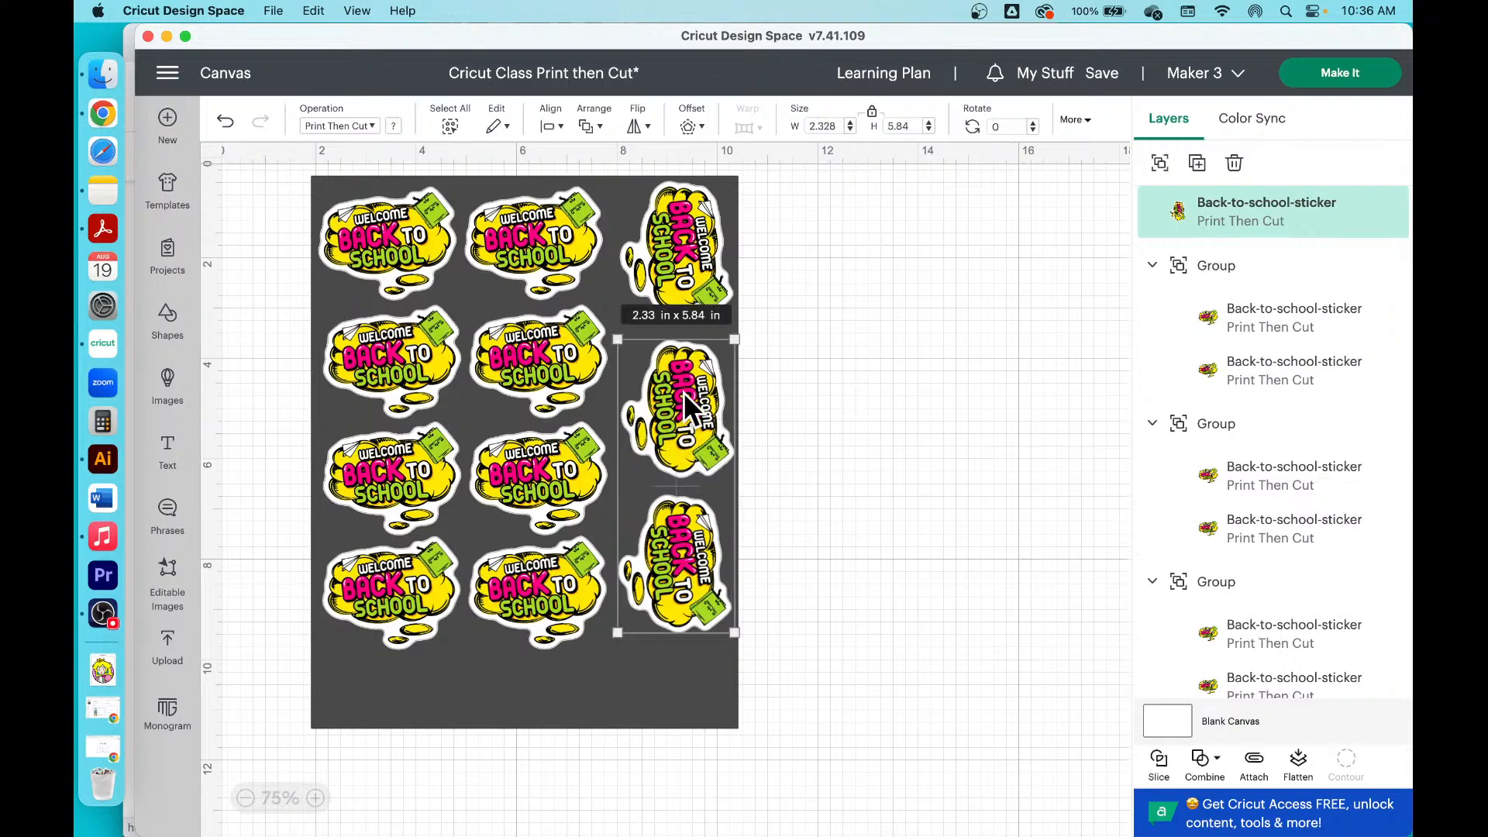
Step: Hide the 8.5 by 11 in square and attach all the visible back-to-school stickers together
{"action": "left_click", "coordinate": [671, 697]}
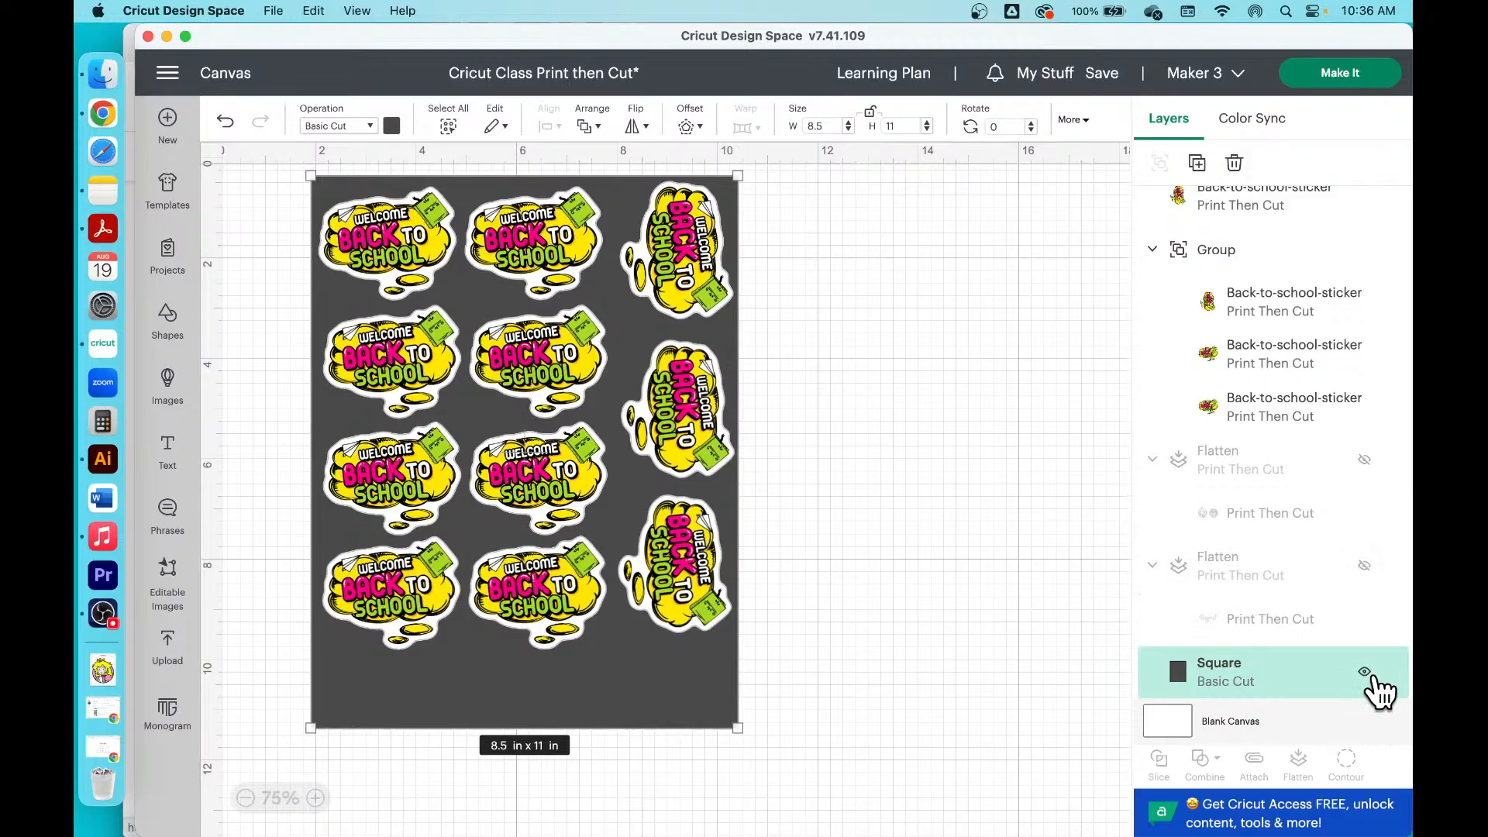
{"action": "left_click", "coordinate": [1365, 672]}
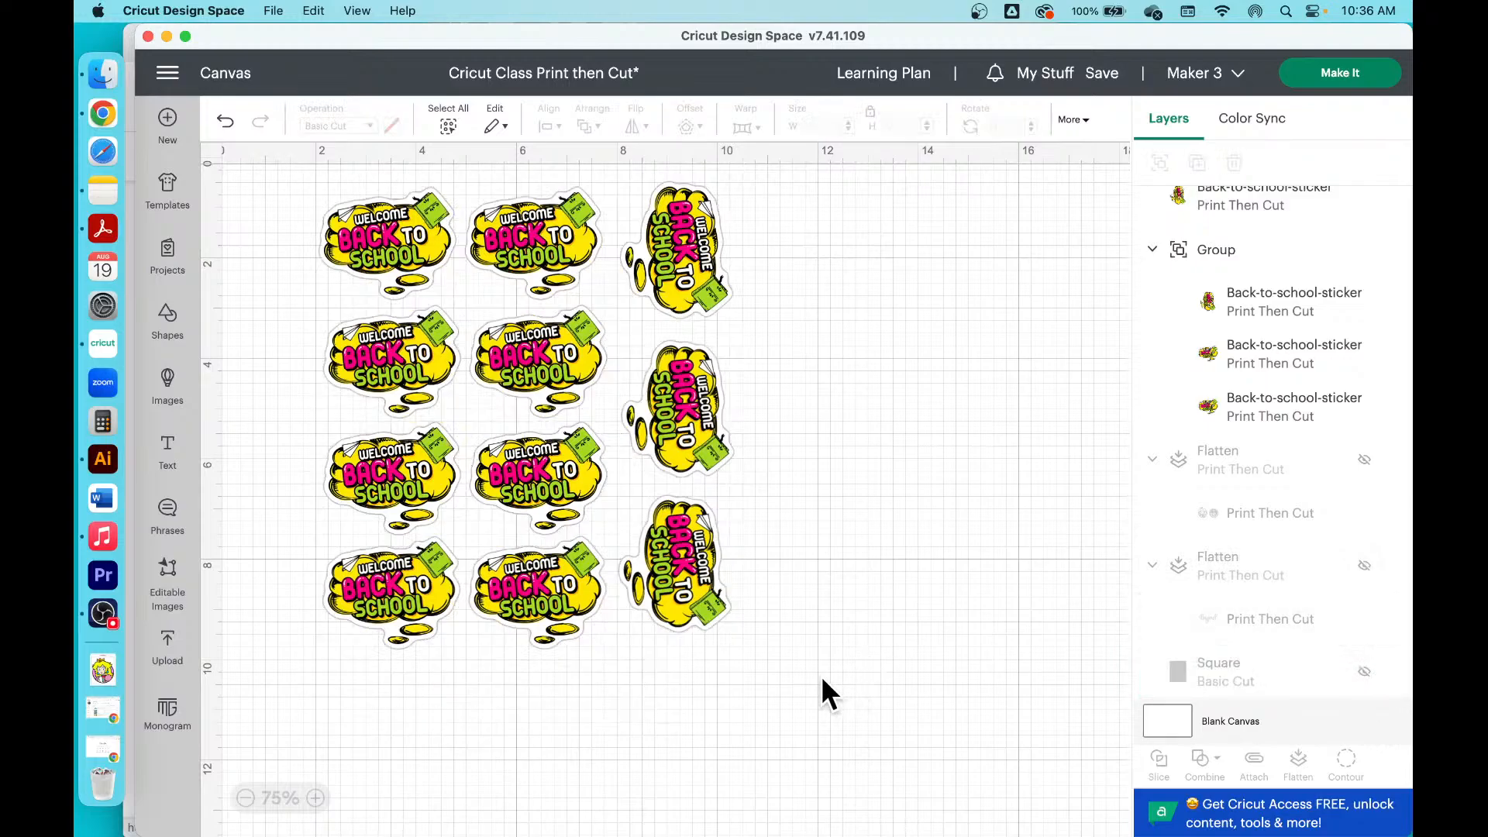
{"action": "left_click_drag", "start_coordinate": [823, 679], "coordinate": [312, 165]}
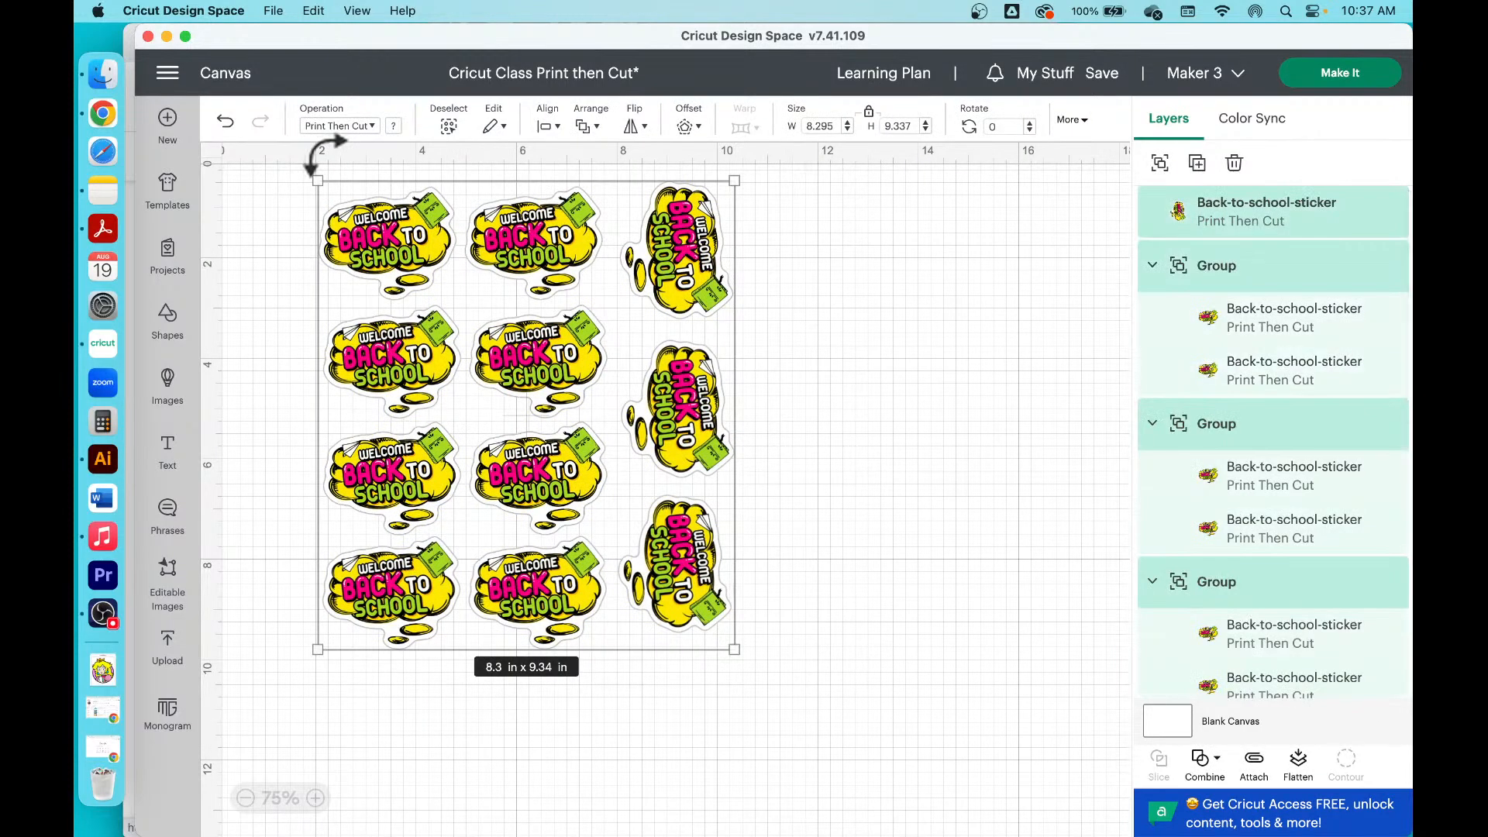
{"action": "left_click", "coordinate": [1255, 763]}
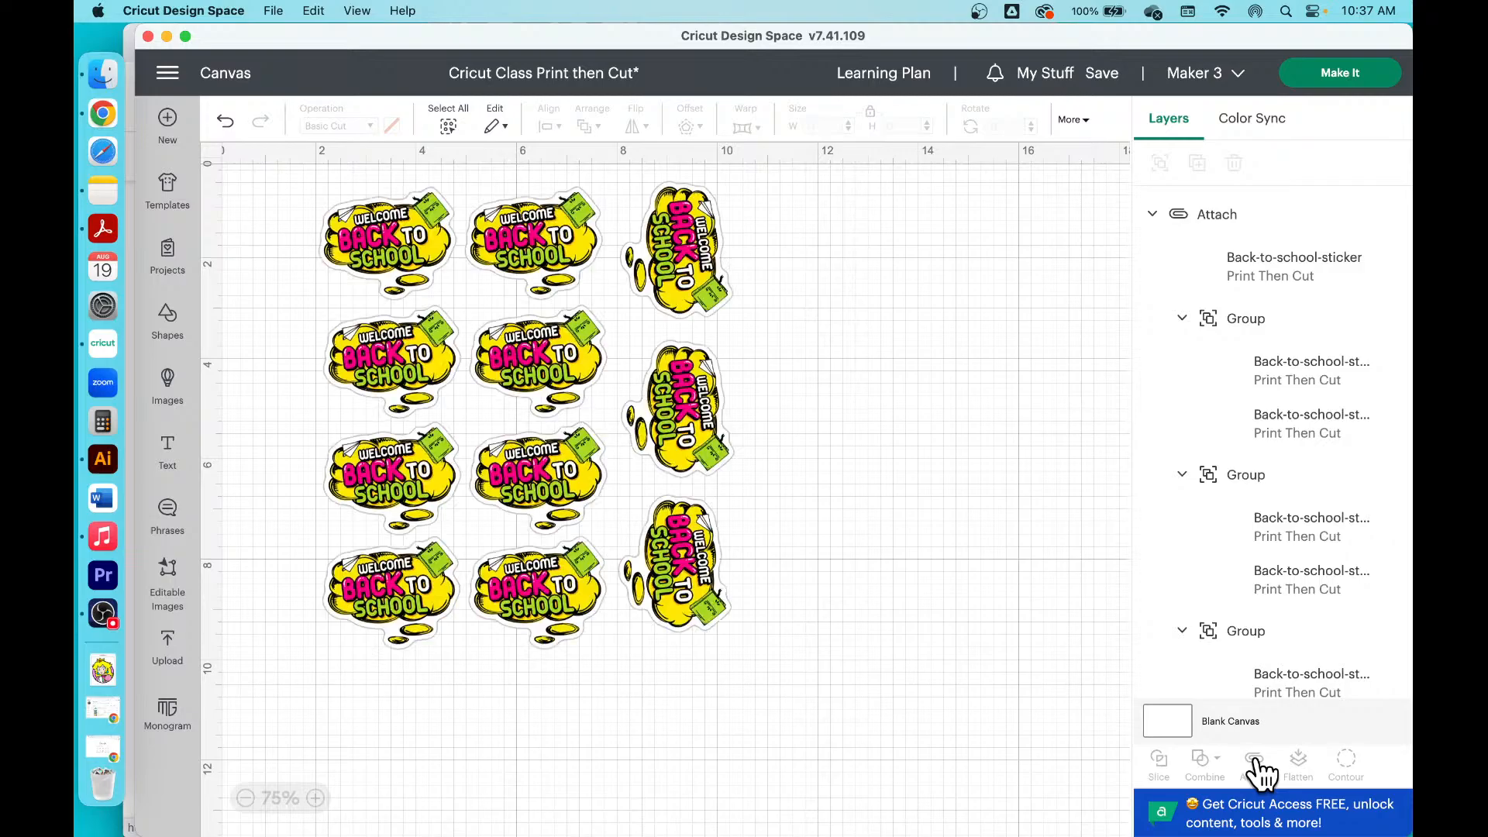
Step: Preview the attached stickers on the mat, check the available material sizes, and return to the canvas
{"action": "left_click", "coordinate": [1364, 78]}
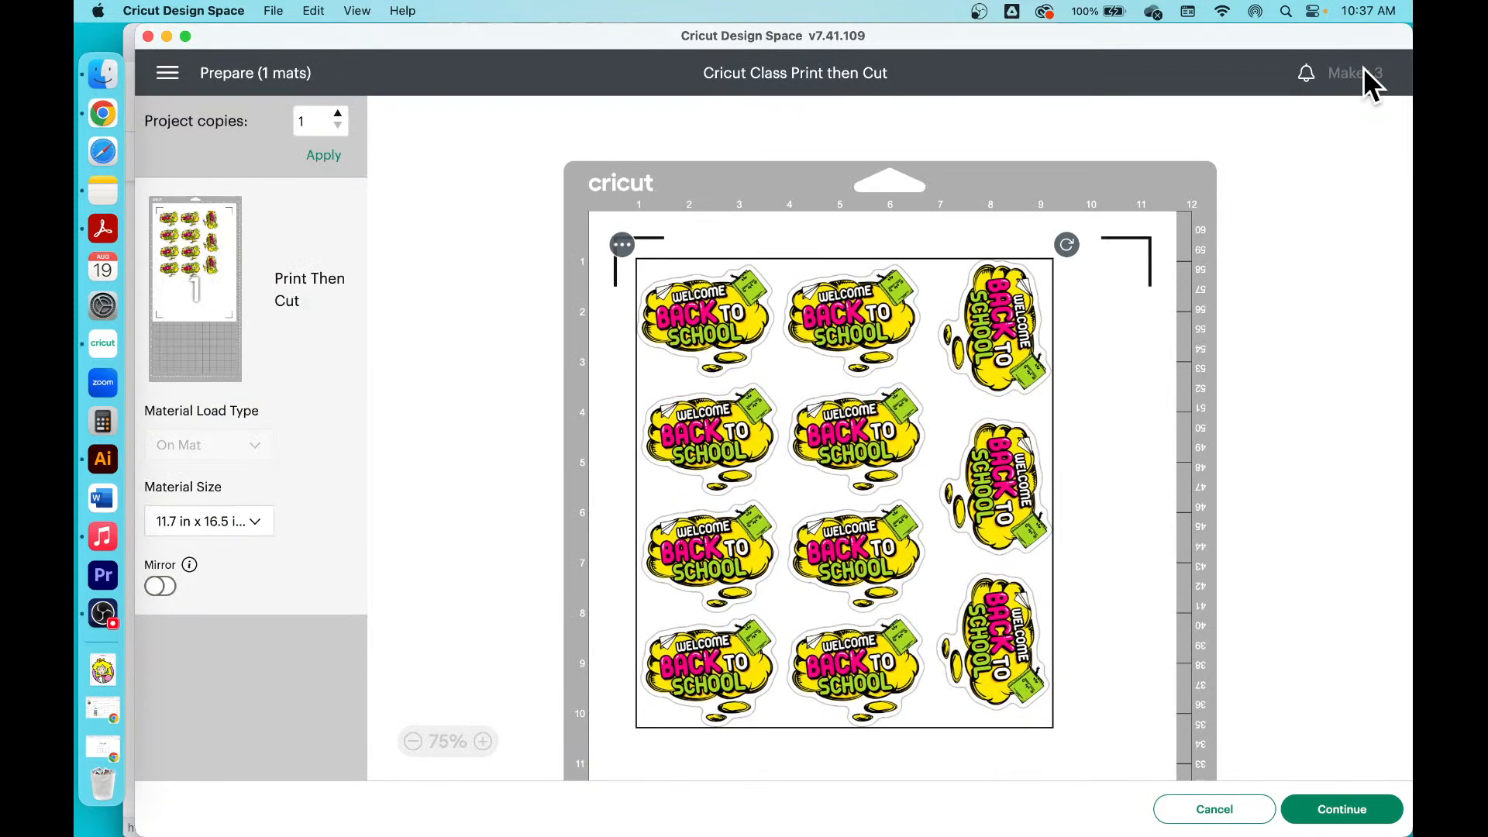
{"action": "scroll", "coordinate": [1206, 351], "scroll_direction": "down", "scroll_amount": 2}
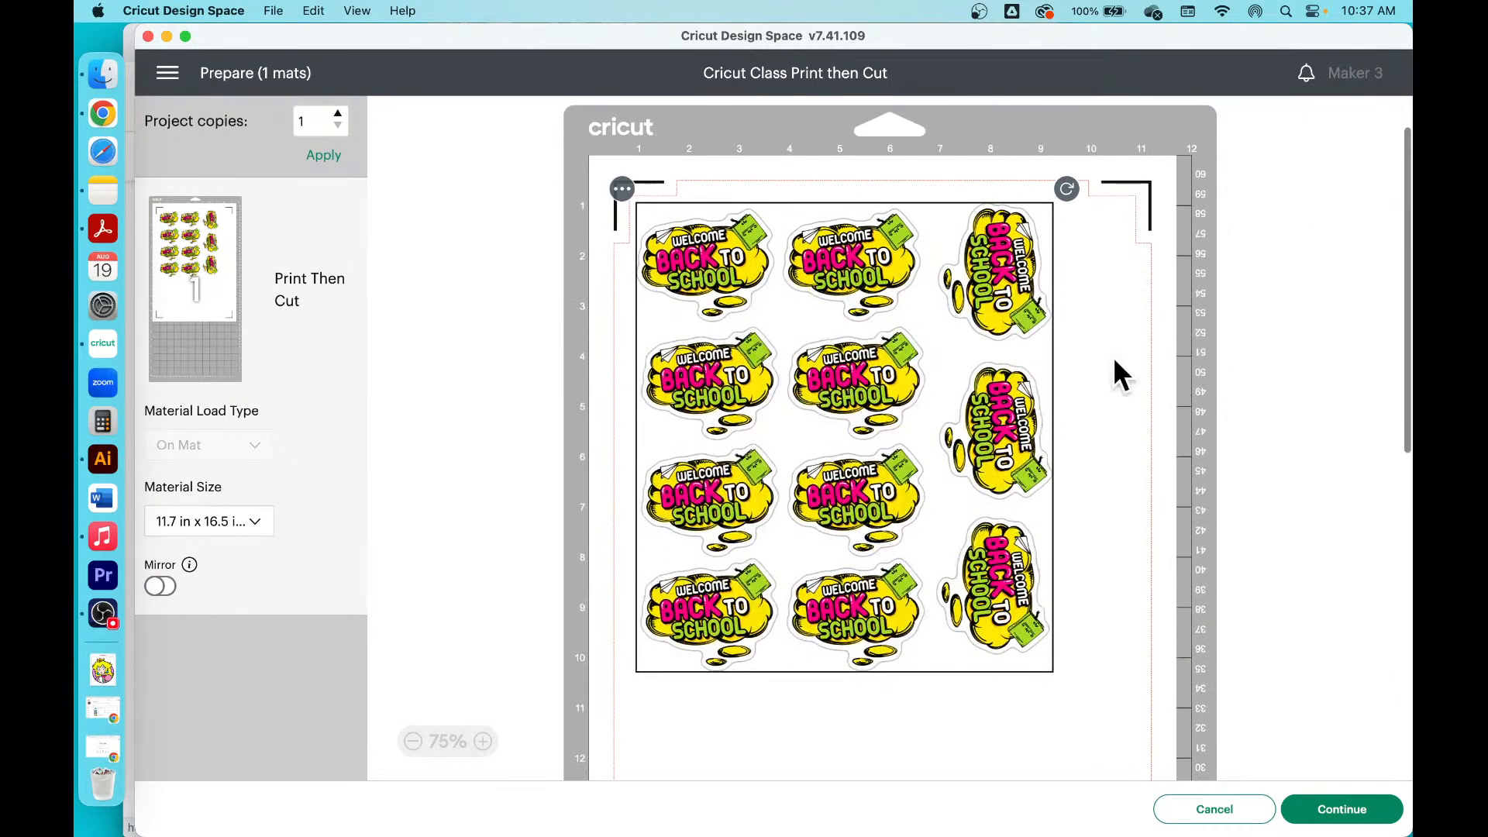
{"action": "left_click", "coordinate": [244, 533]}
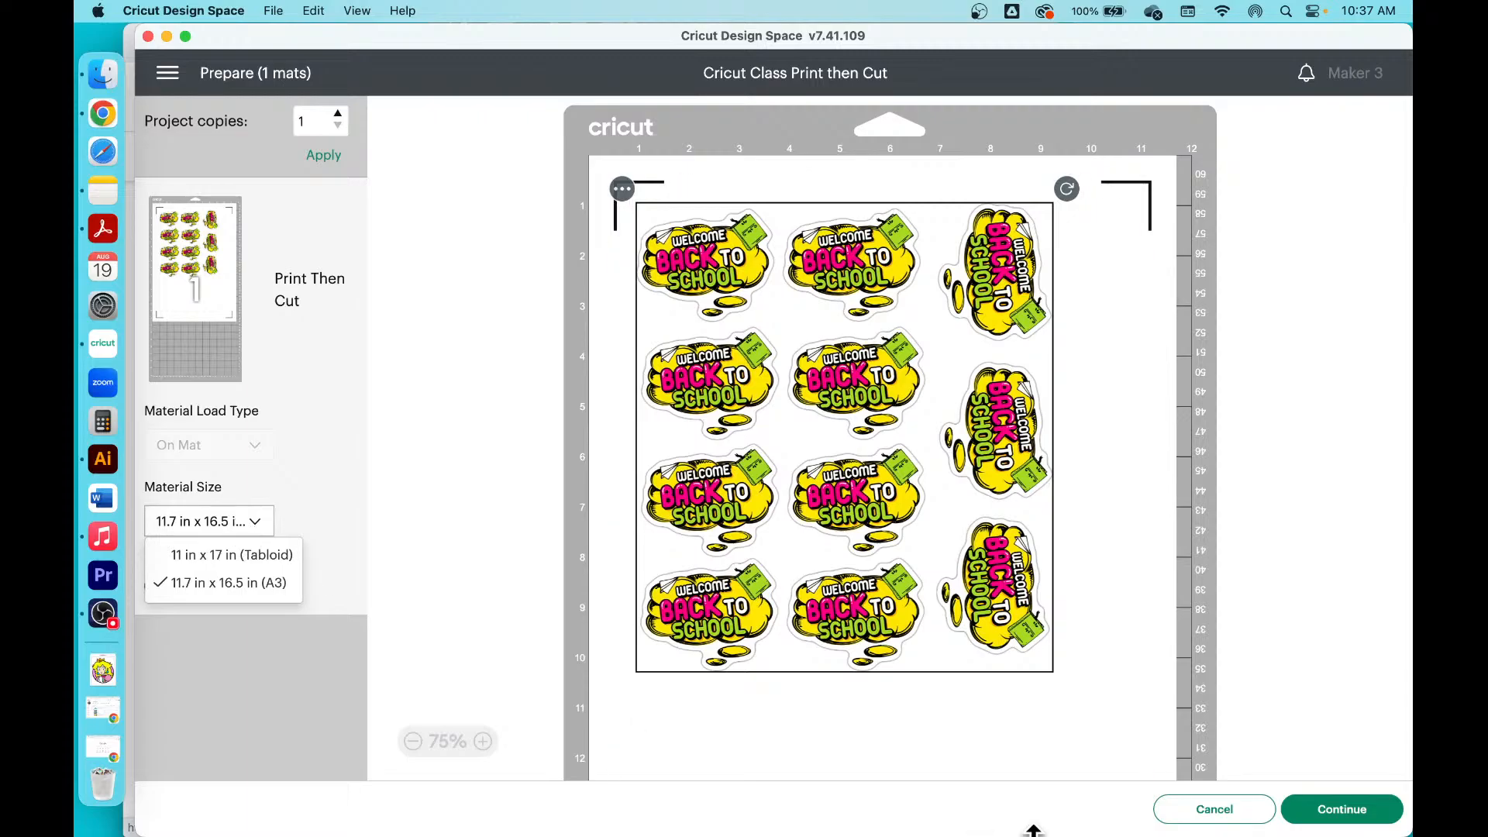
{"action": "left_click", "coordinate": [1214, 808]}
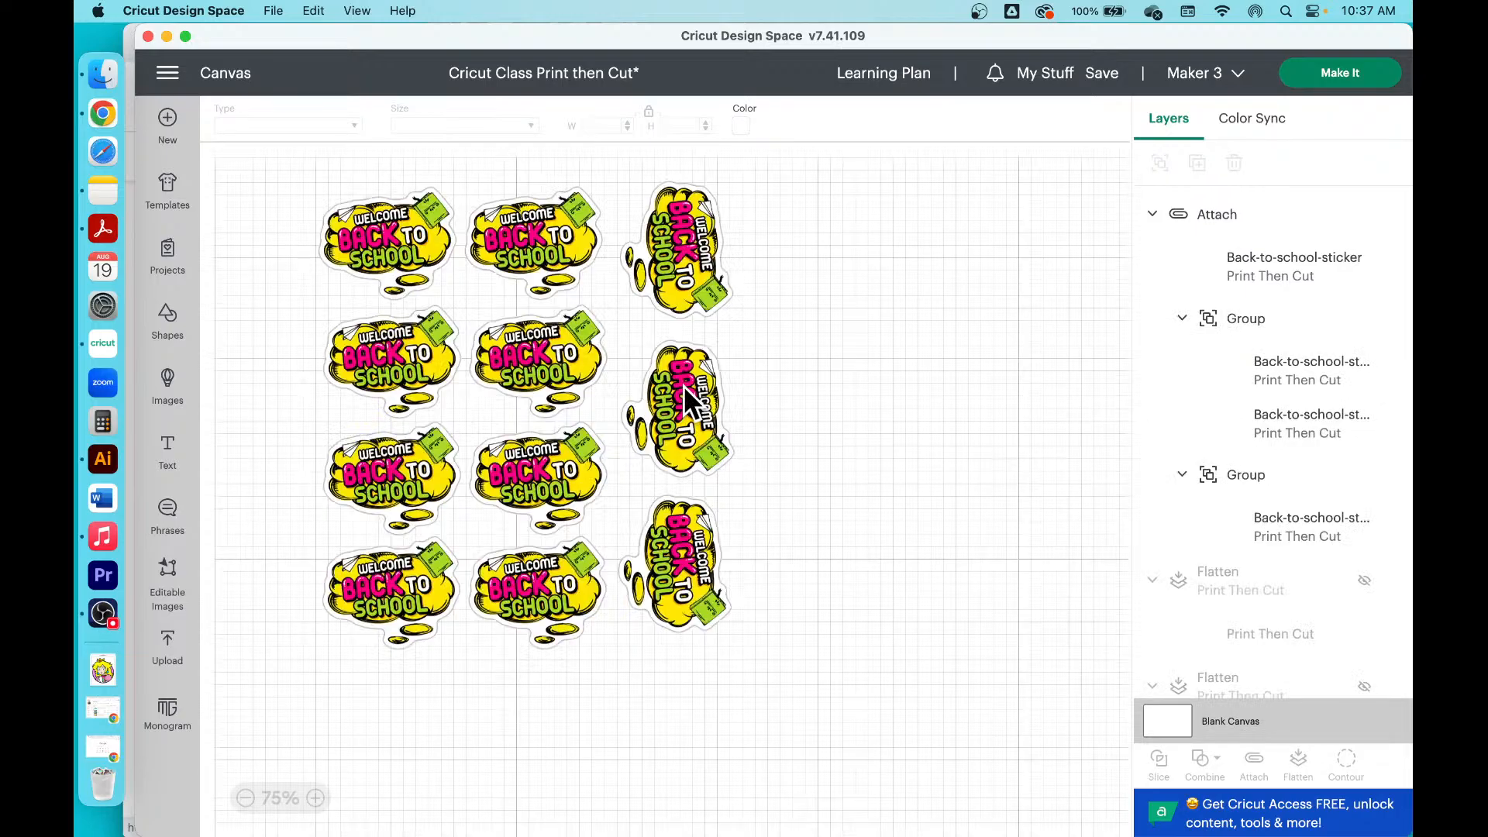
Step: Set the Print Then Cut page size to 8.5 in x 11 in (Letter) in the Load Type settings
{"action": "left_click", "coordinate": [180, 71]}
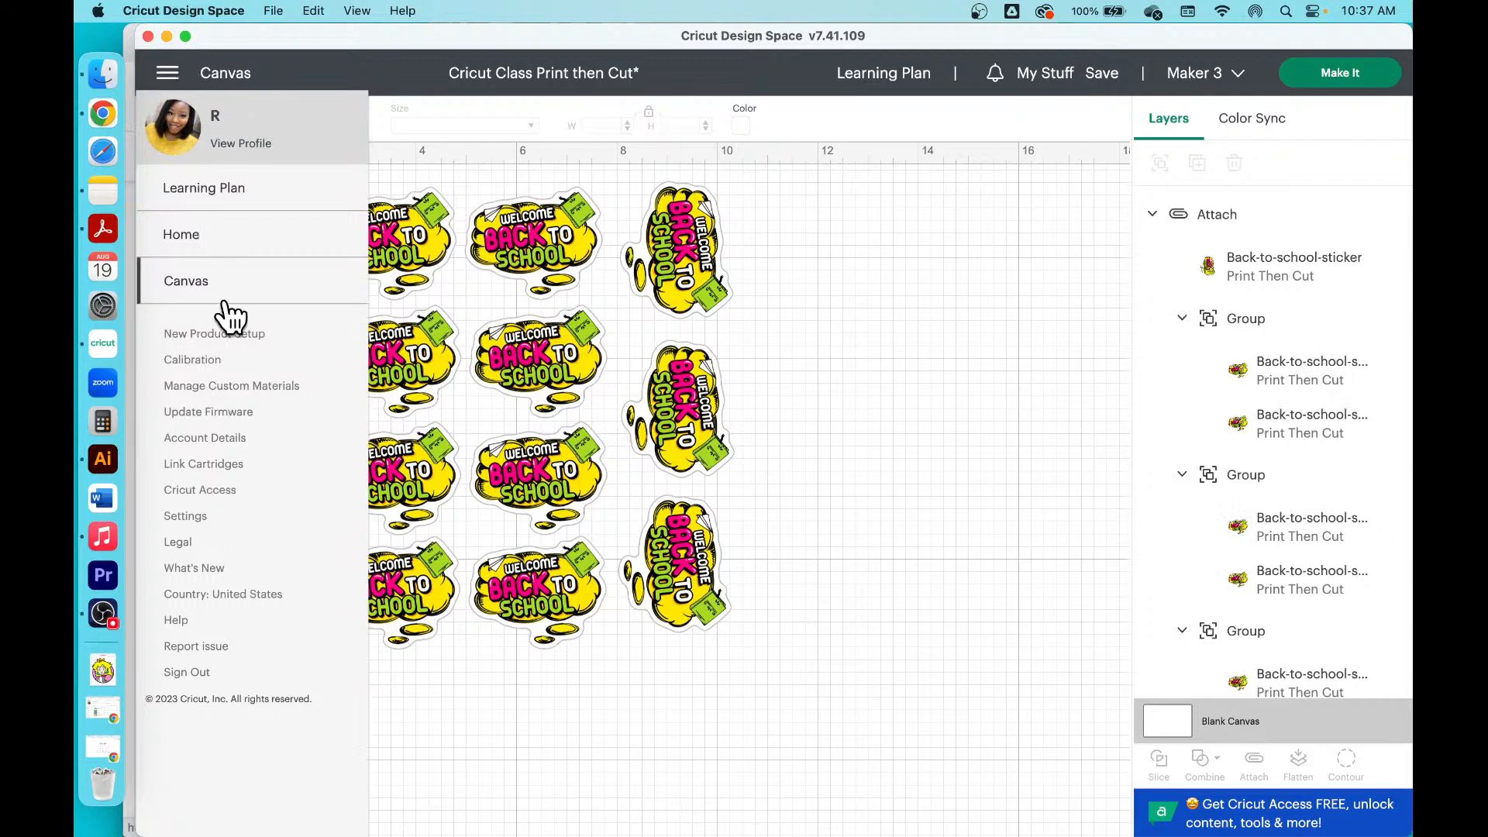
{"action": "left_click", "coordinate": [185, 516]}
{"action": "left_click", "coordinate": [775, 194]}
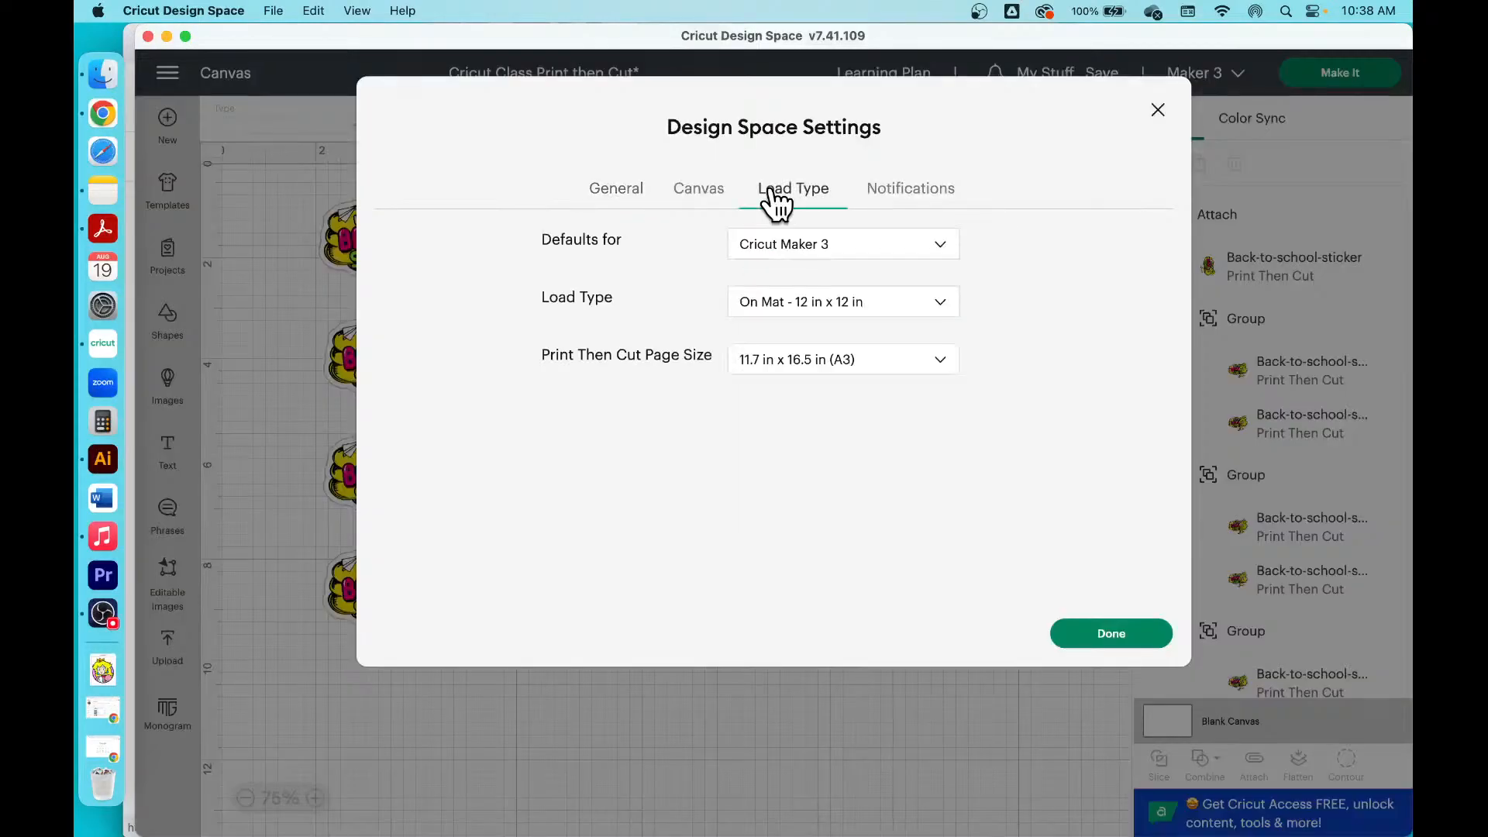
{"action": "left_click", "coordinate": [792, 361]}
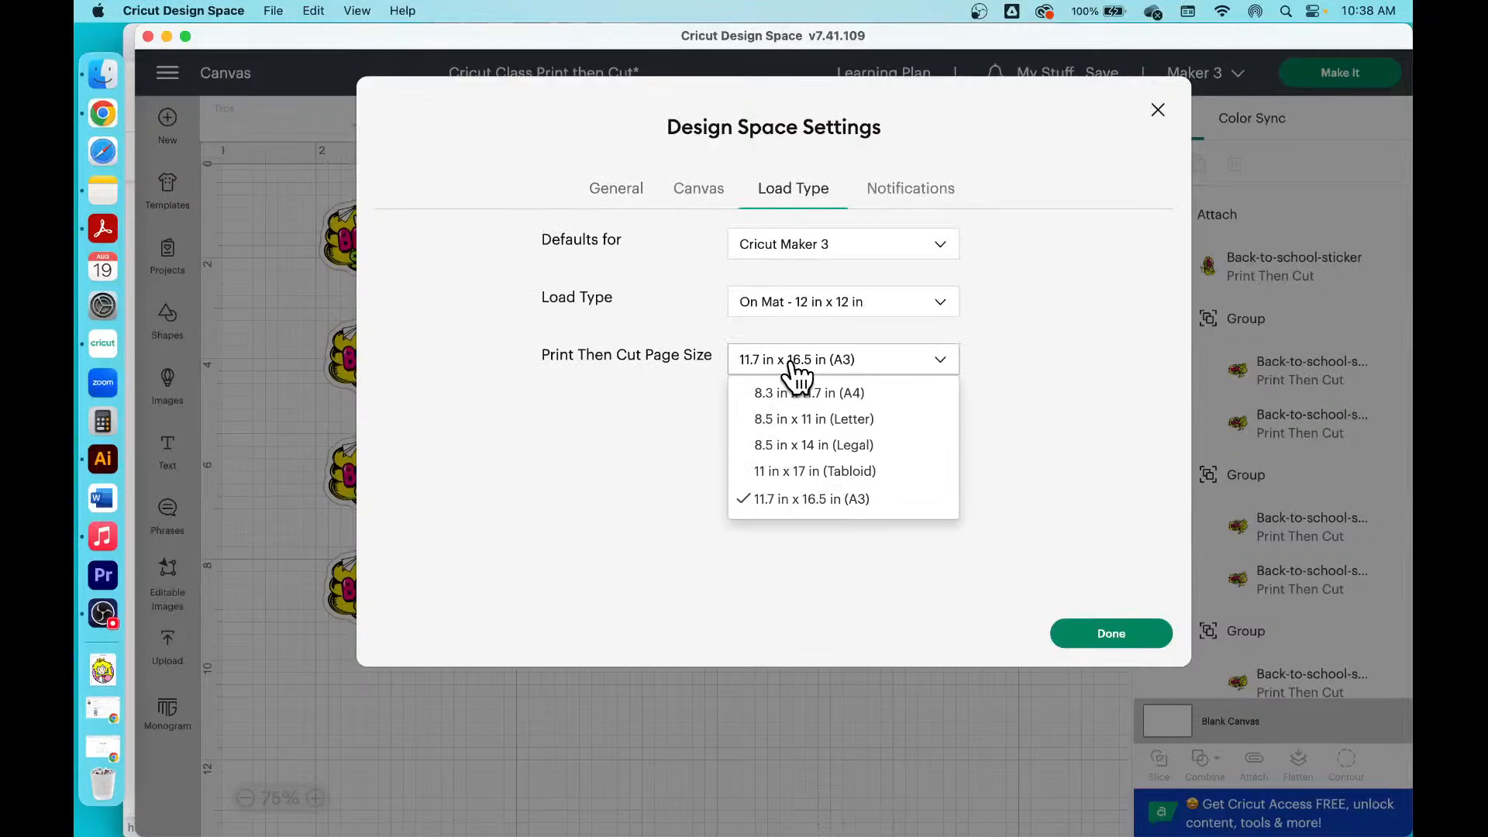
{"action": "left_click", "coordinate": [842, 420]}
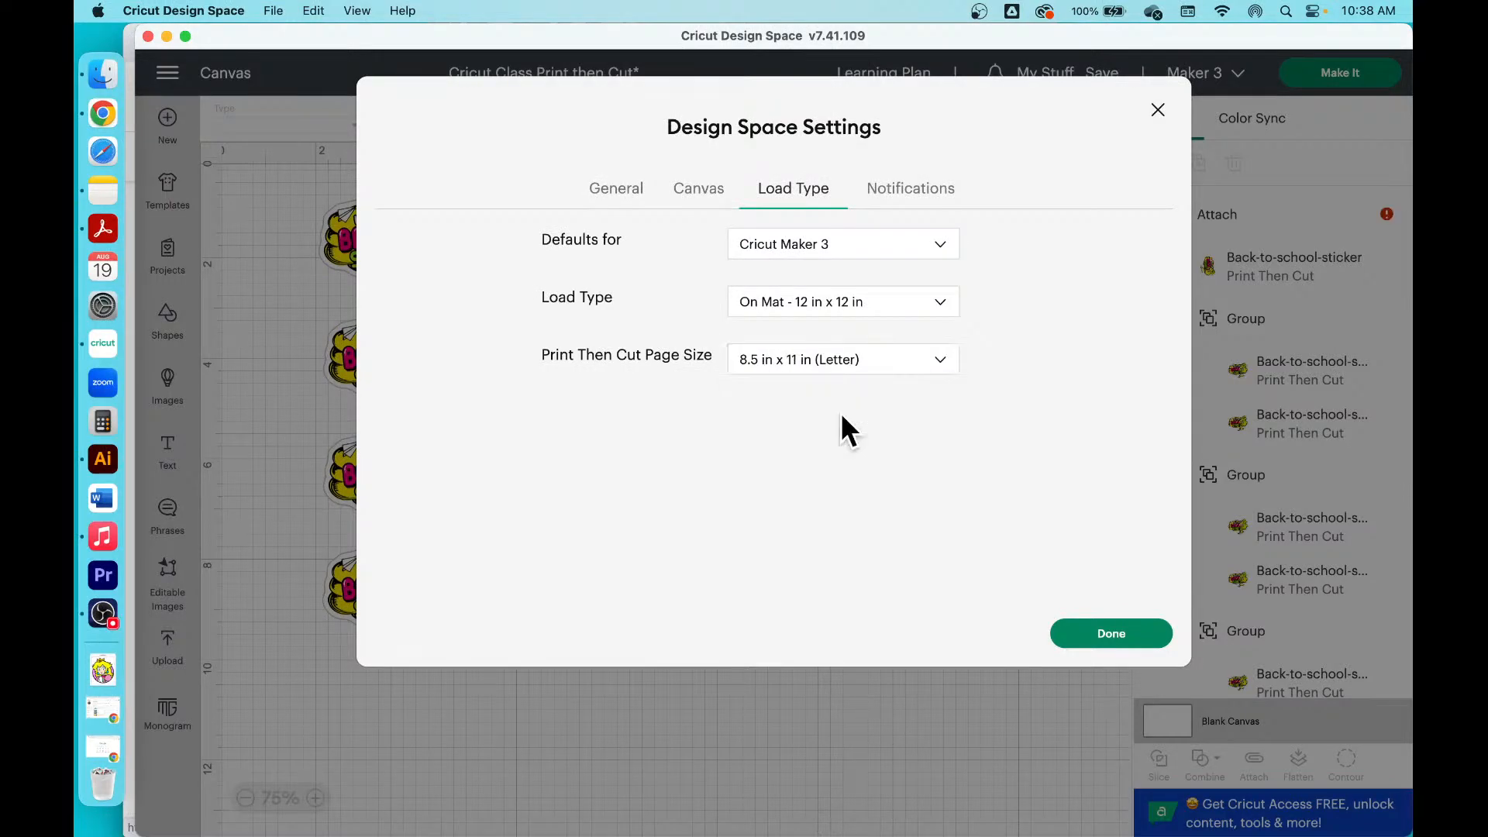
{"action": "left_click", "coordinate": [1094, 643]}
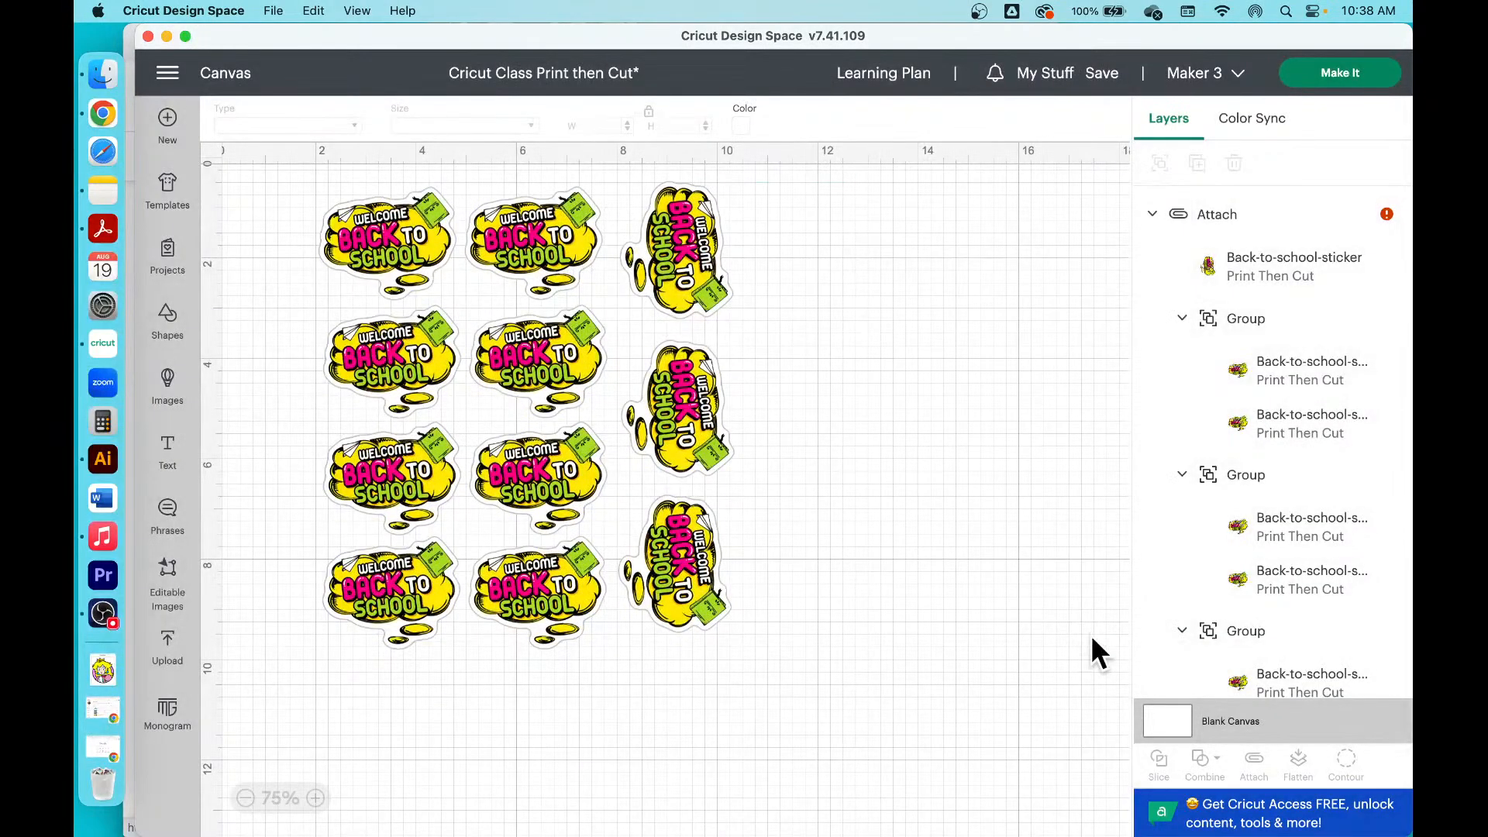
Step: Auto-resize the oversized attached sticker layout to fit letter paper
{"action": "left_click", "coordinate": [1387, 215]}
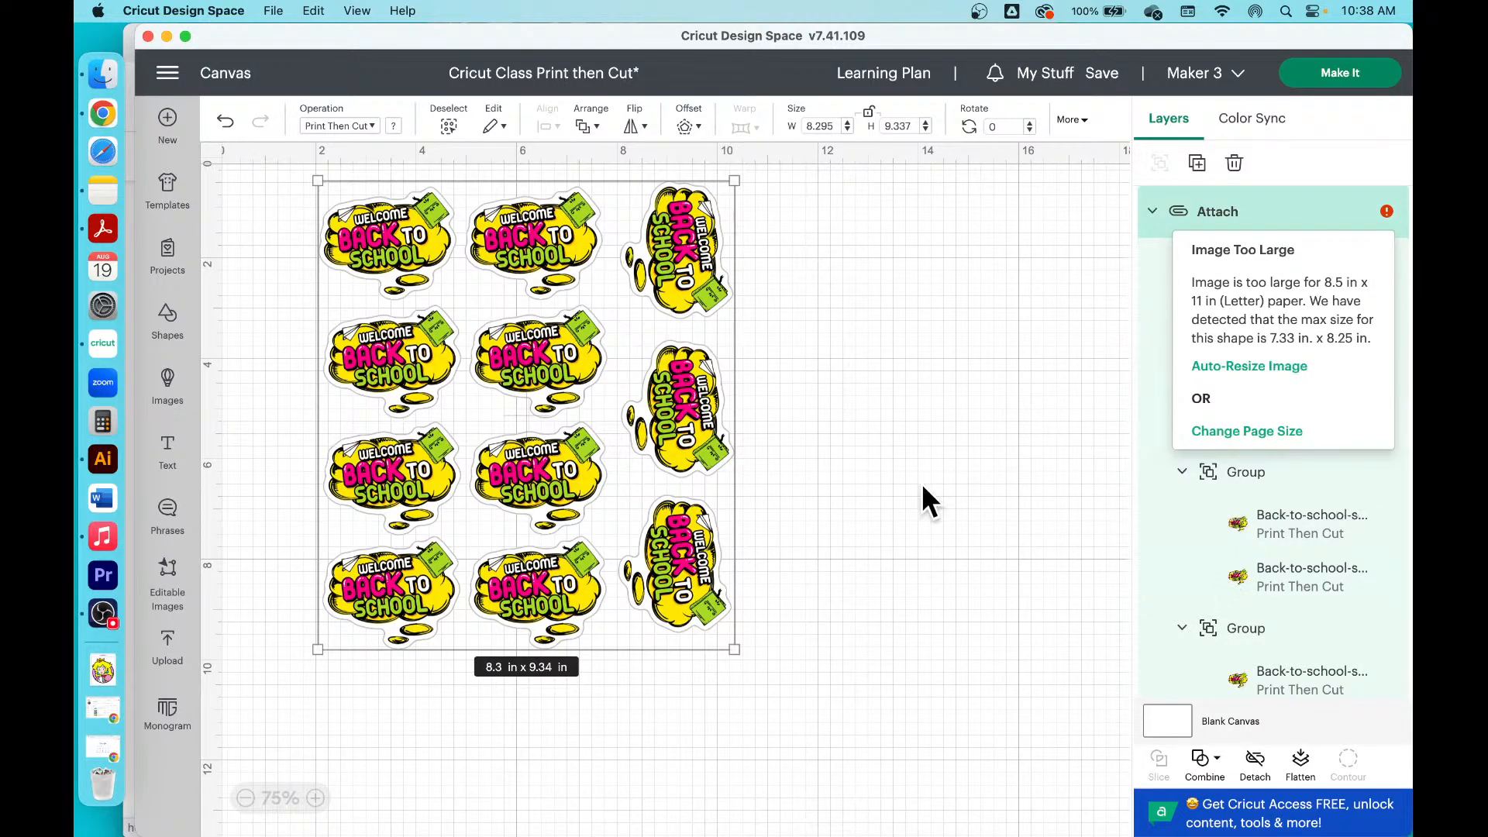
{"action": "left_click", "coordinate": [1255, 367]}
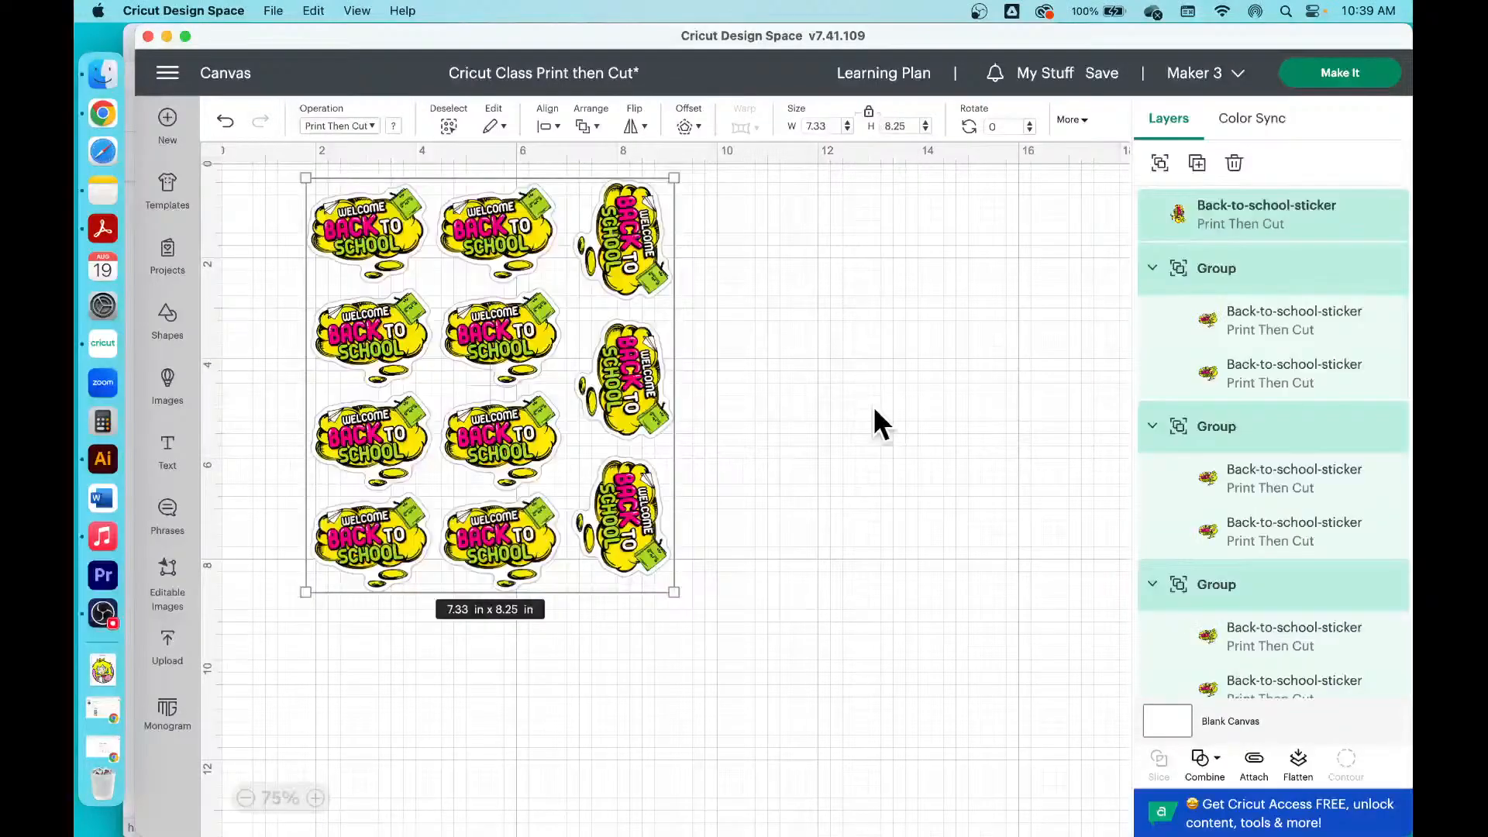
{"action": "left_click", "coordinate": [873, 411]}
Step: Select all the back-to-school stickers on the canvas and attach them together as one layout
{"action": "left_click", "coordinate": [592, 236]}
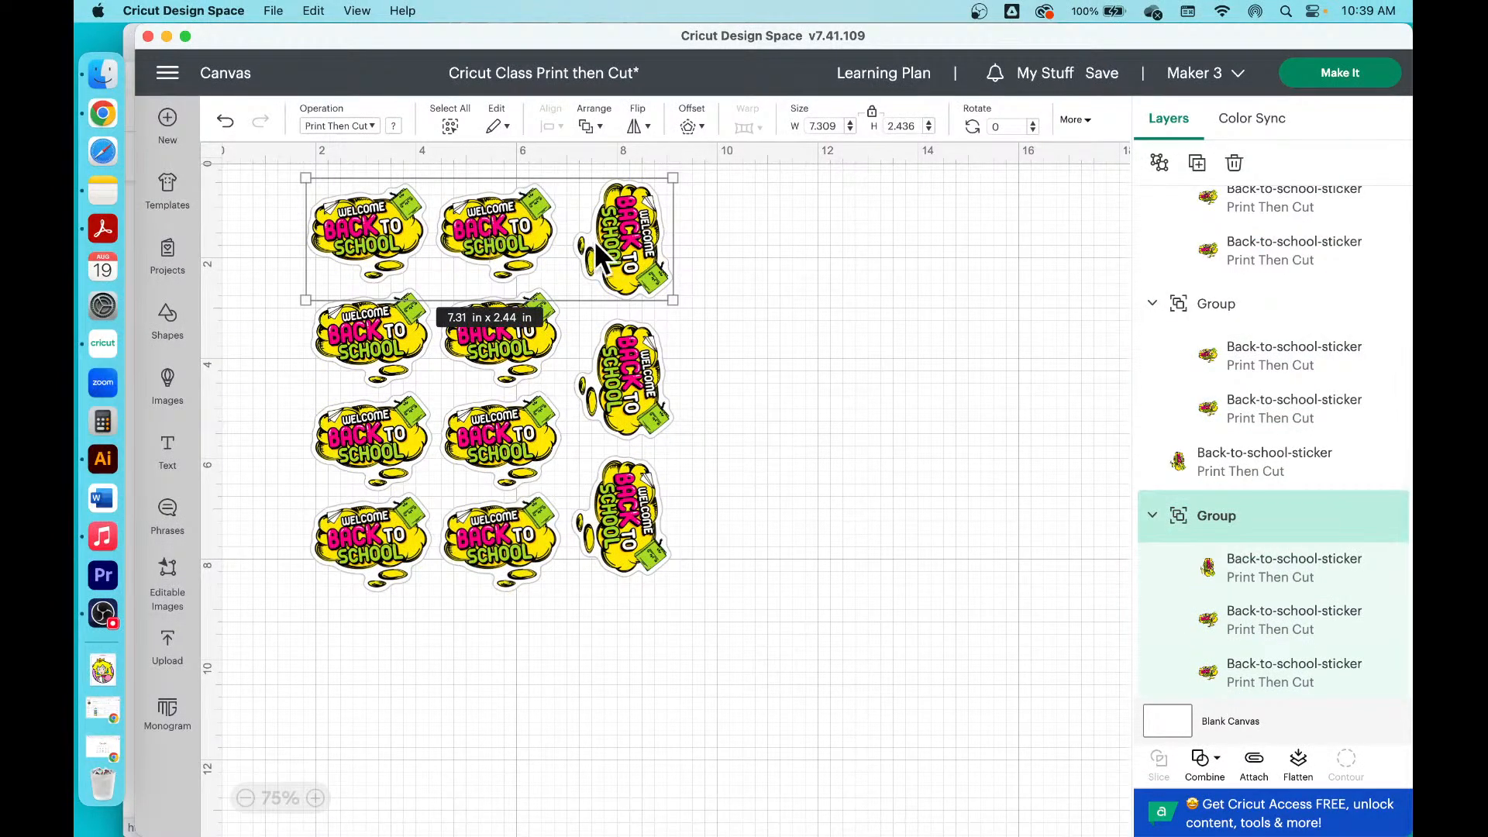
{"action": "left_click", "coordinate": [642, 357]}
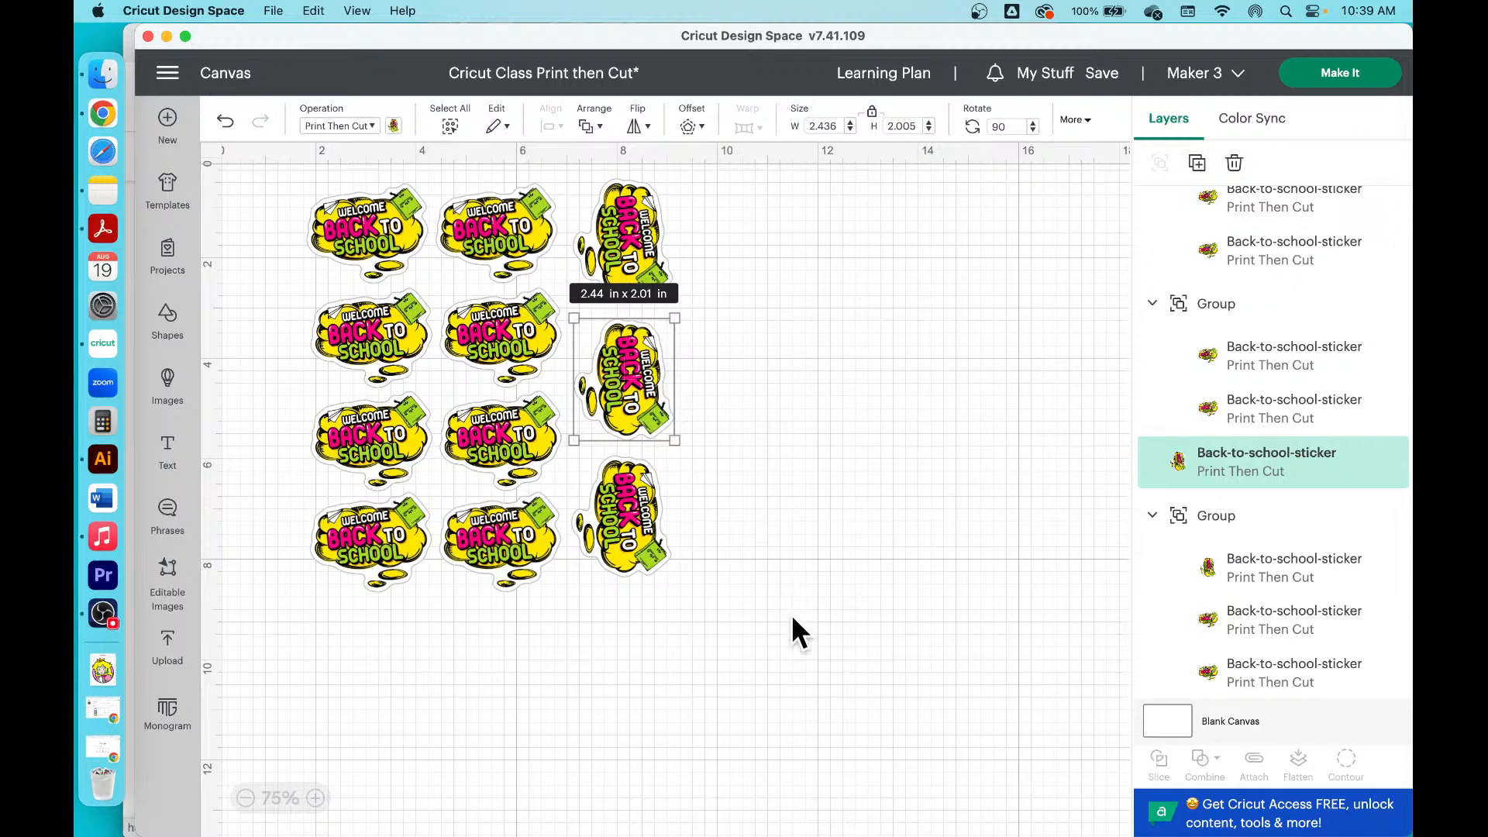
{"action": "left_click_drag", "start_coordinate": [792, 614], "coordinate": [346, 198]}
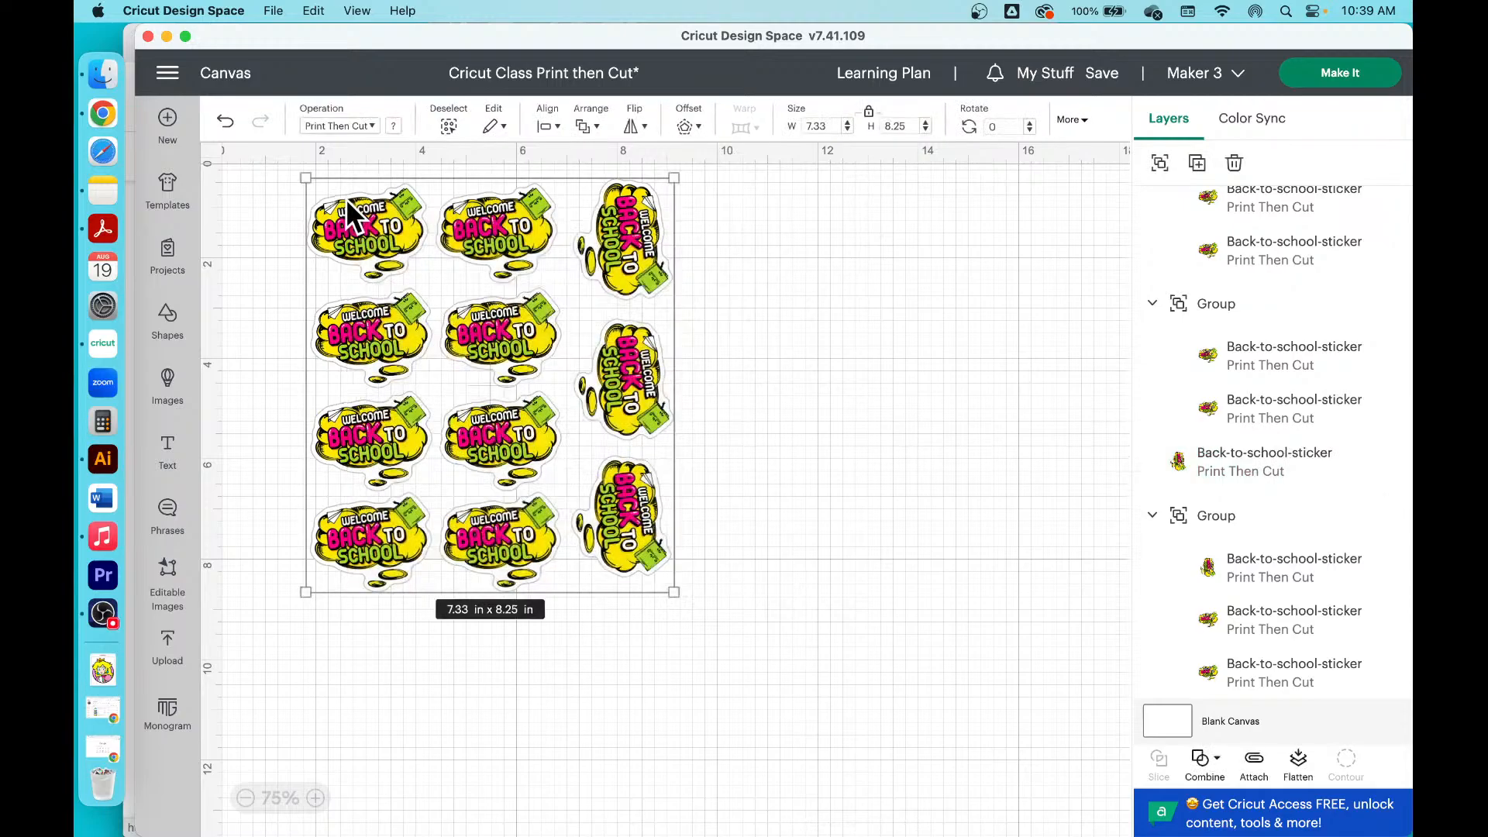
{"action": "left_click", "coordinate": [1249, 766]}
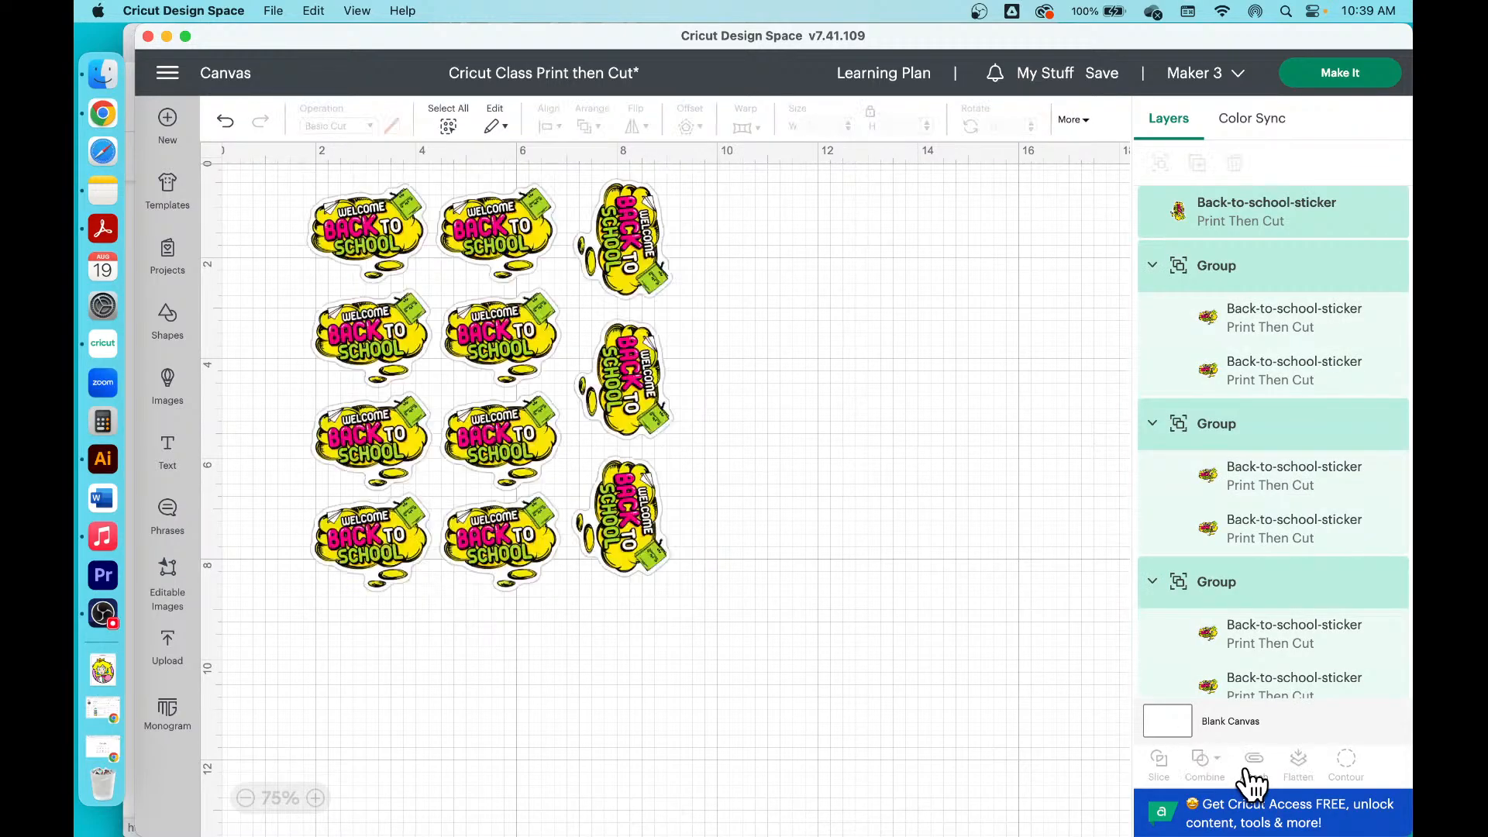
{"action": "left_click", "coordinate": [829, 430]}
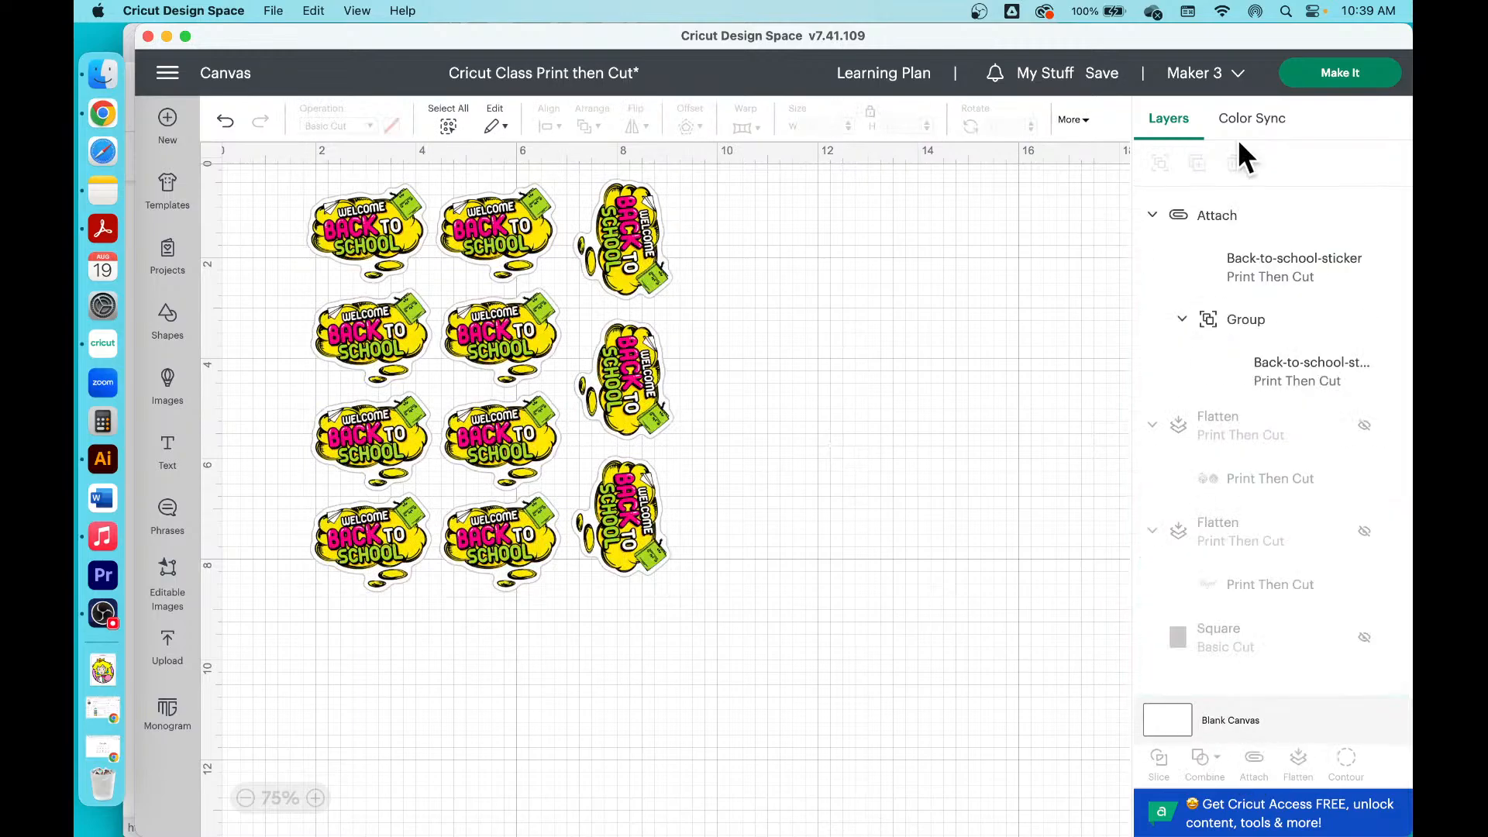
Step: Continue through the mat preview to print setup, enable Use System Dialog, and send the sticker sheet to print
{"action": "left_click", "coordinate": [1362, 76]}
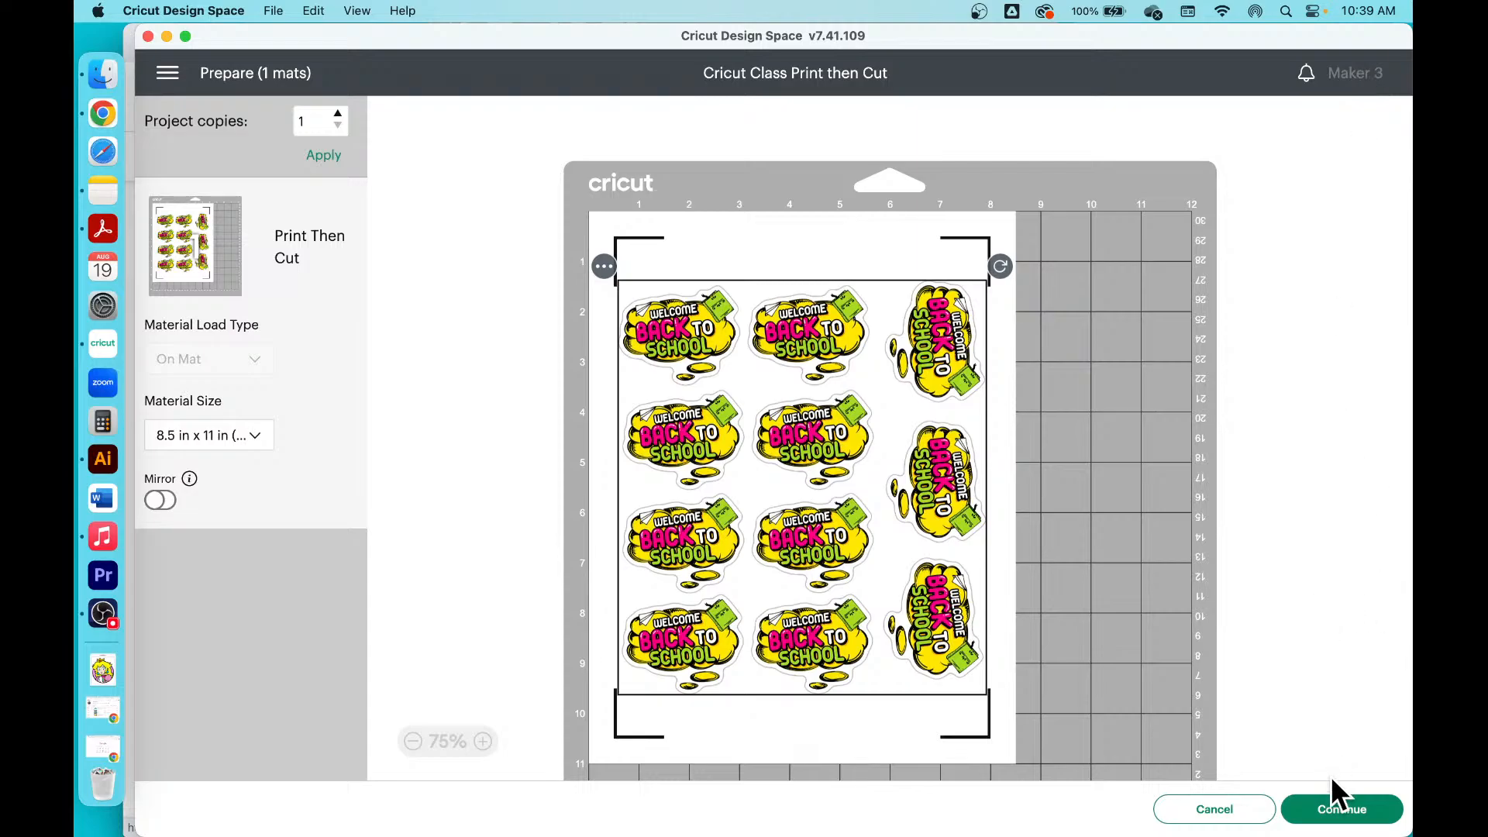
{"action": "left_click", "coordinate": [1334, 811]}
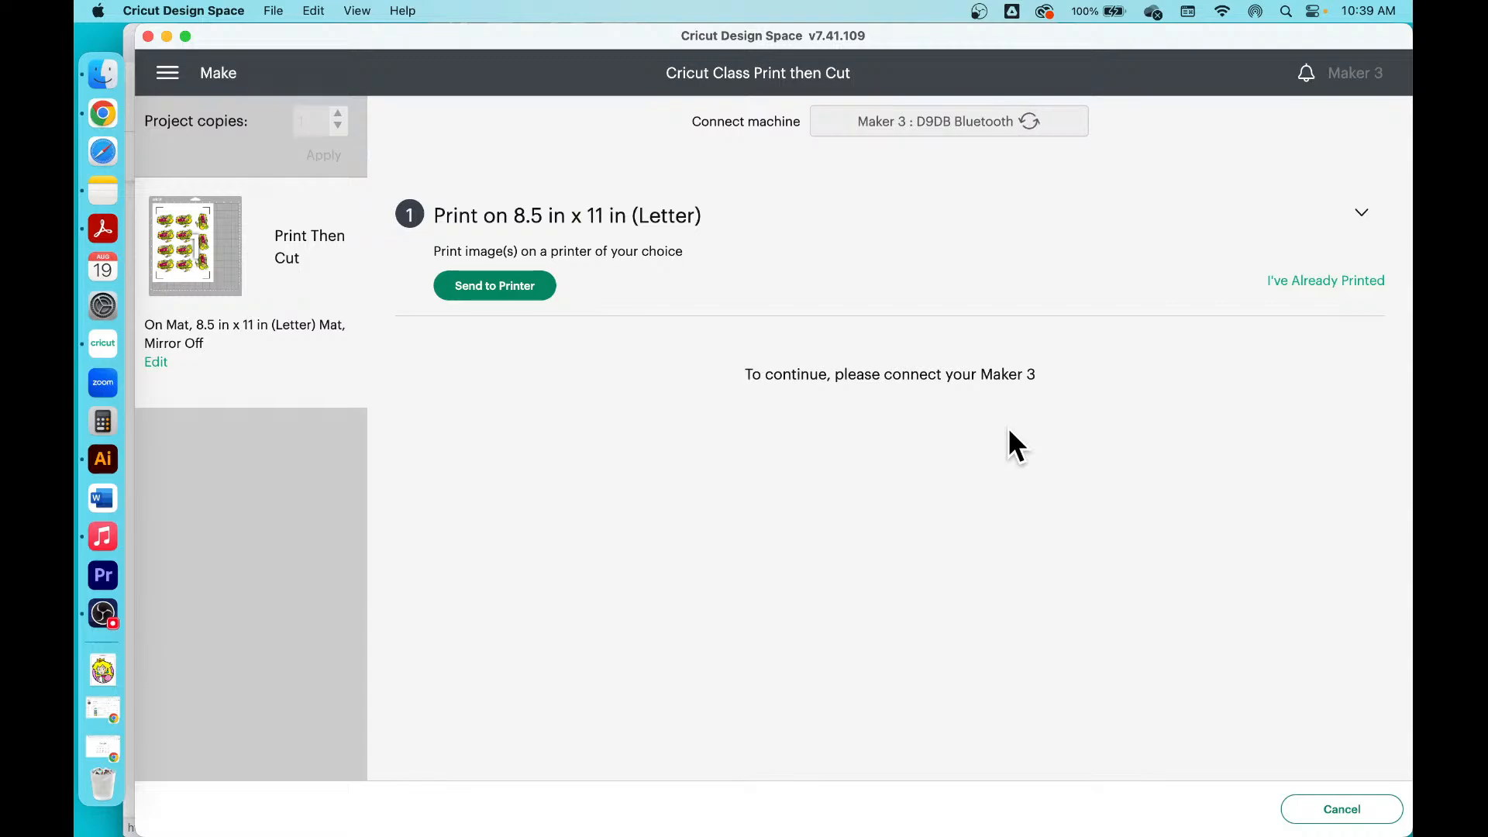
{"action": "left_click", "coordinate": [499, 286]}
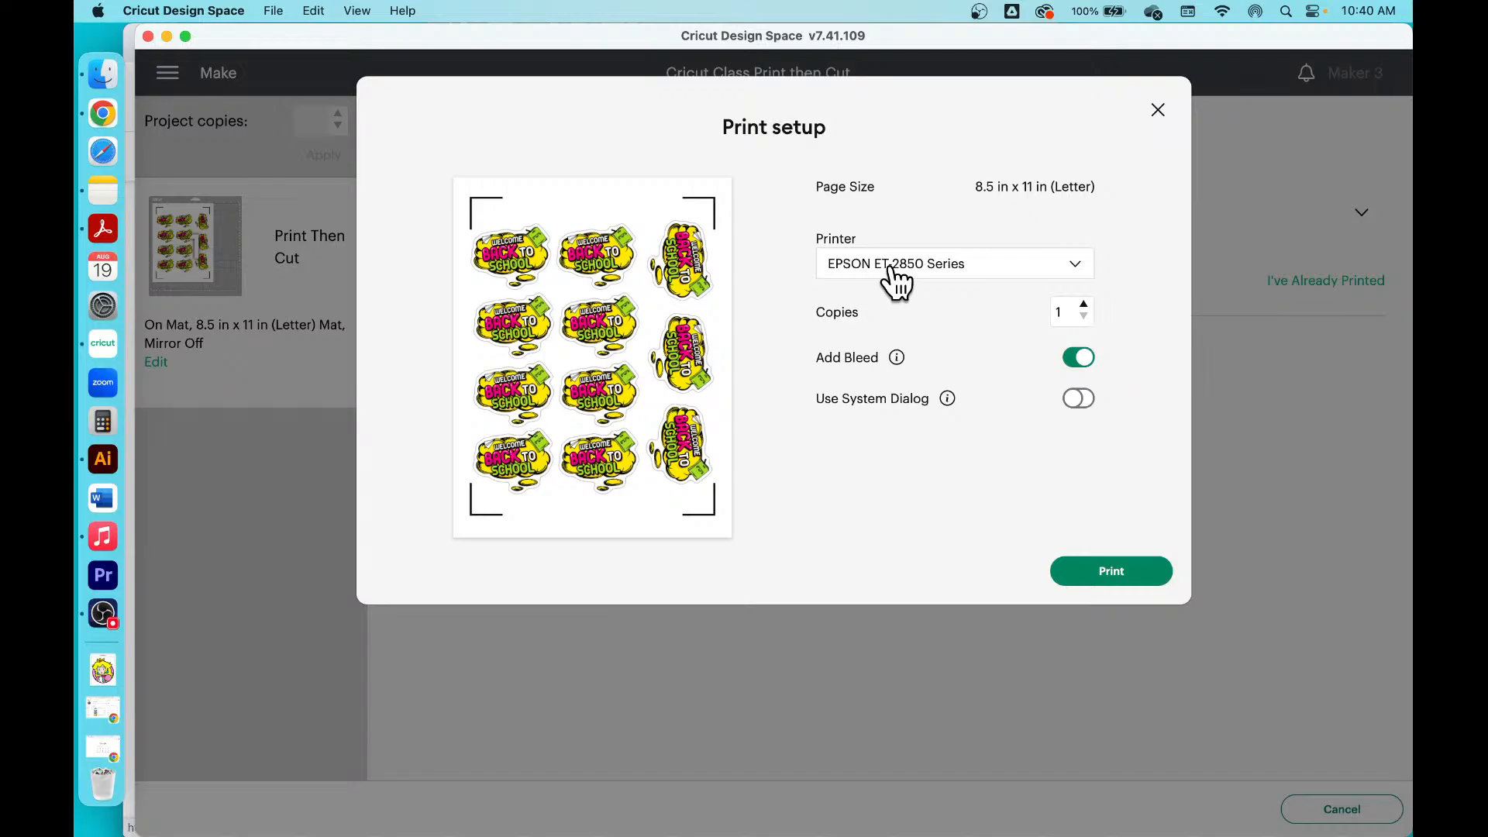
{"action": "left_click", "coordinate": [1077, 399]}
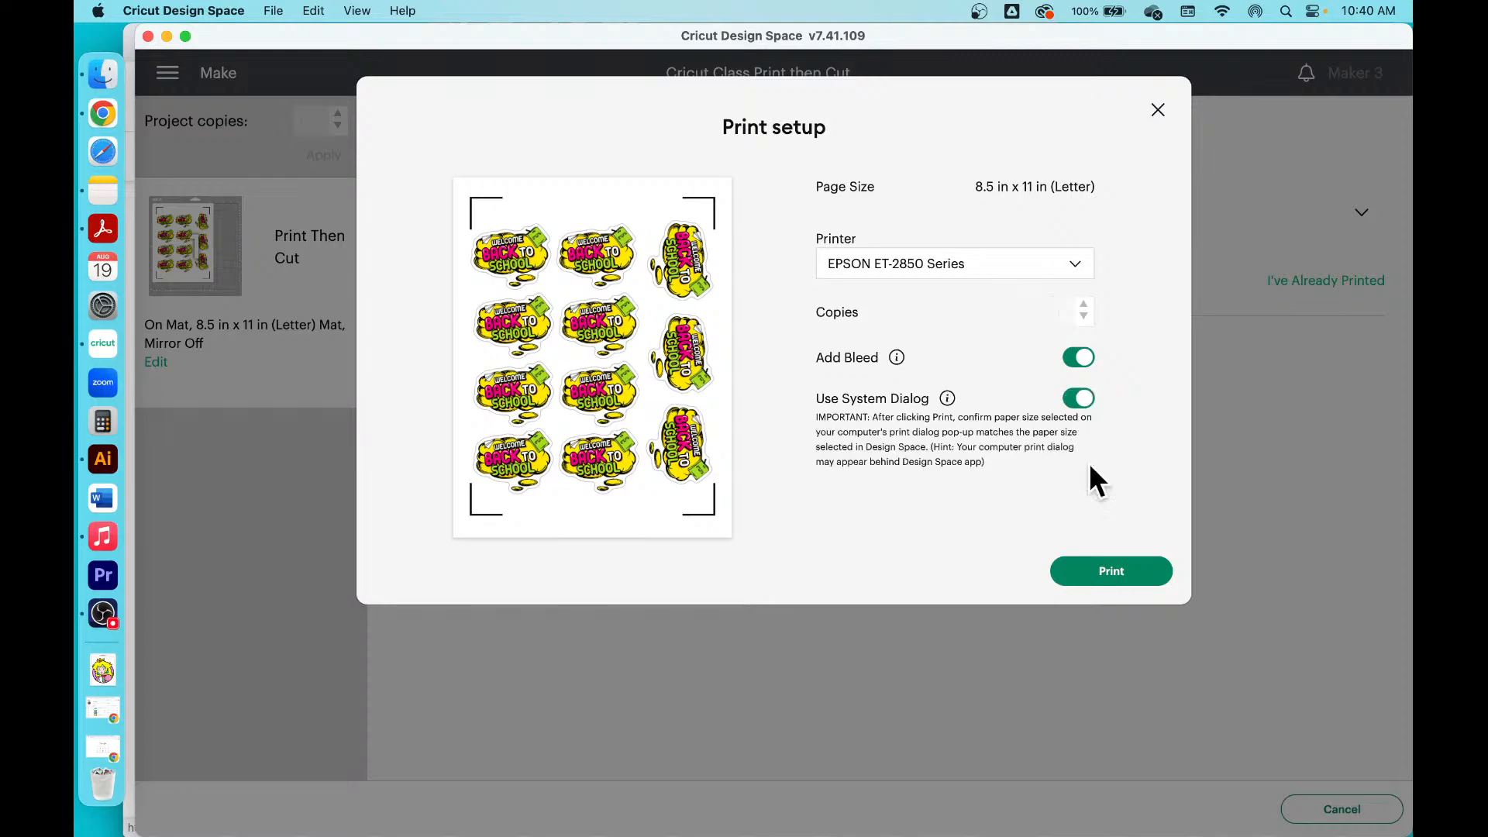
{"action": "left_click", "coordinate": [1120, 573]}
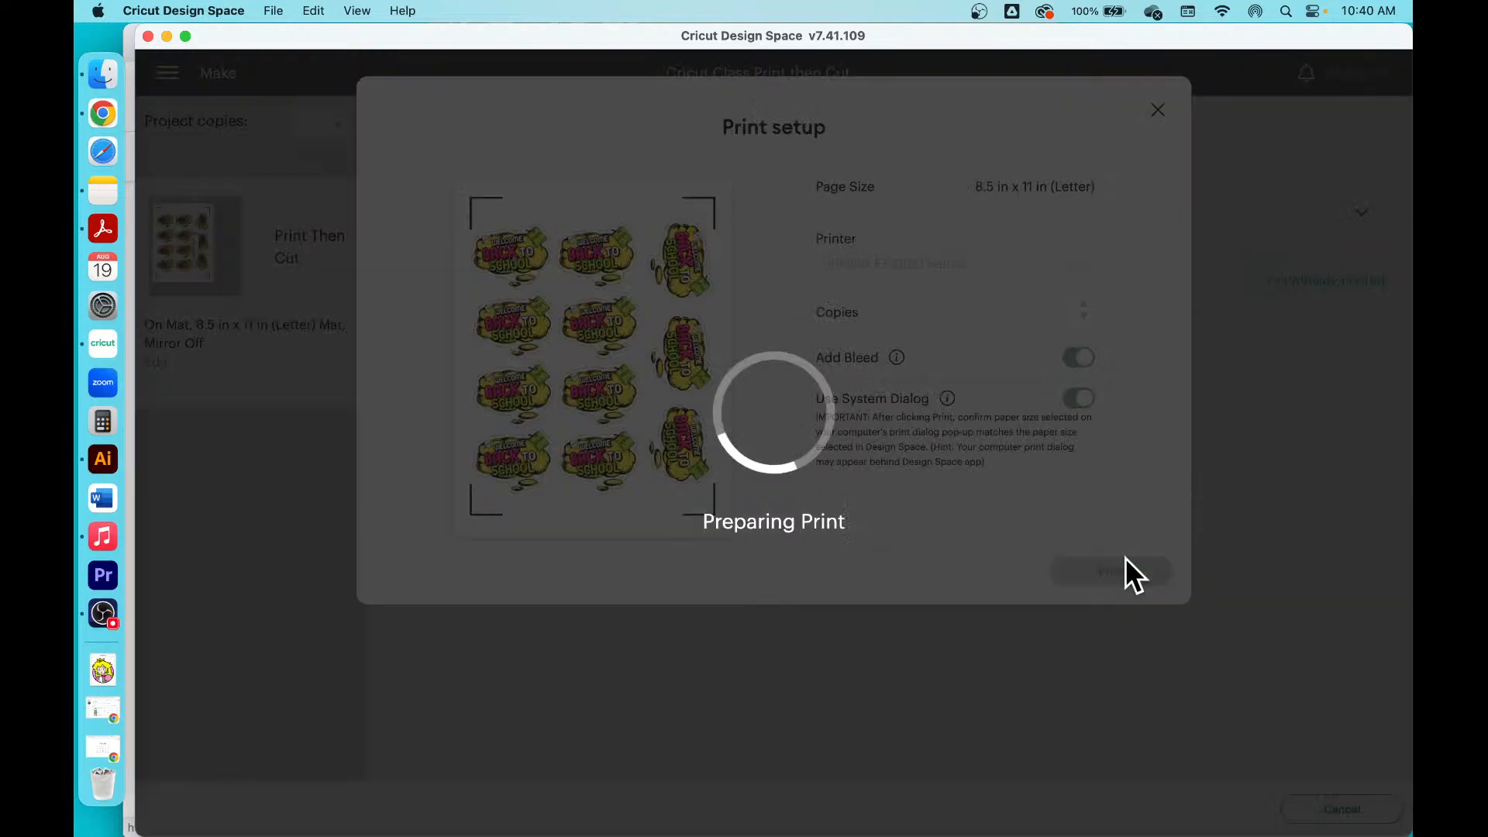
Step: Minimize the open Cricut Design Space, Chrome, Finder, Music and OBS windows to uncover the system print dialog
{"action": "left_click", "coordinate": [166, 37]}
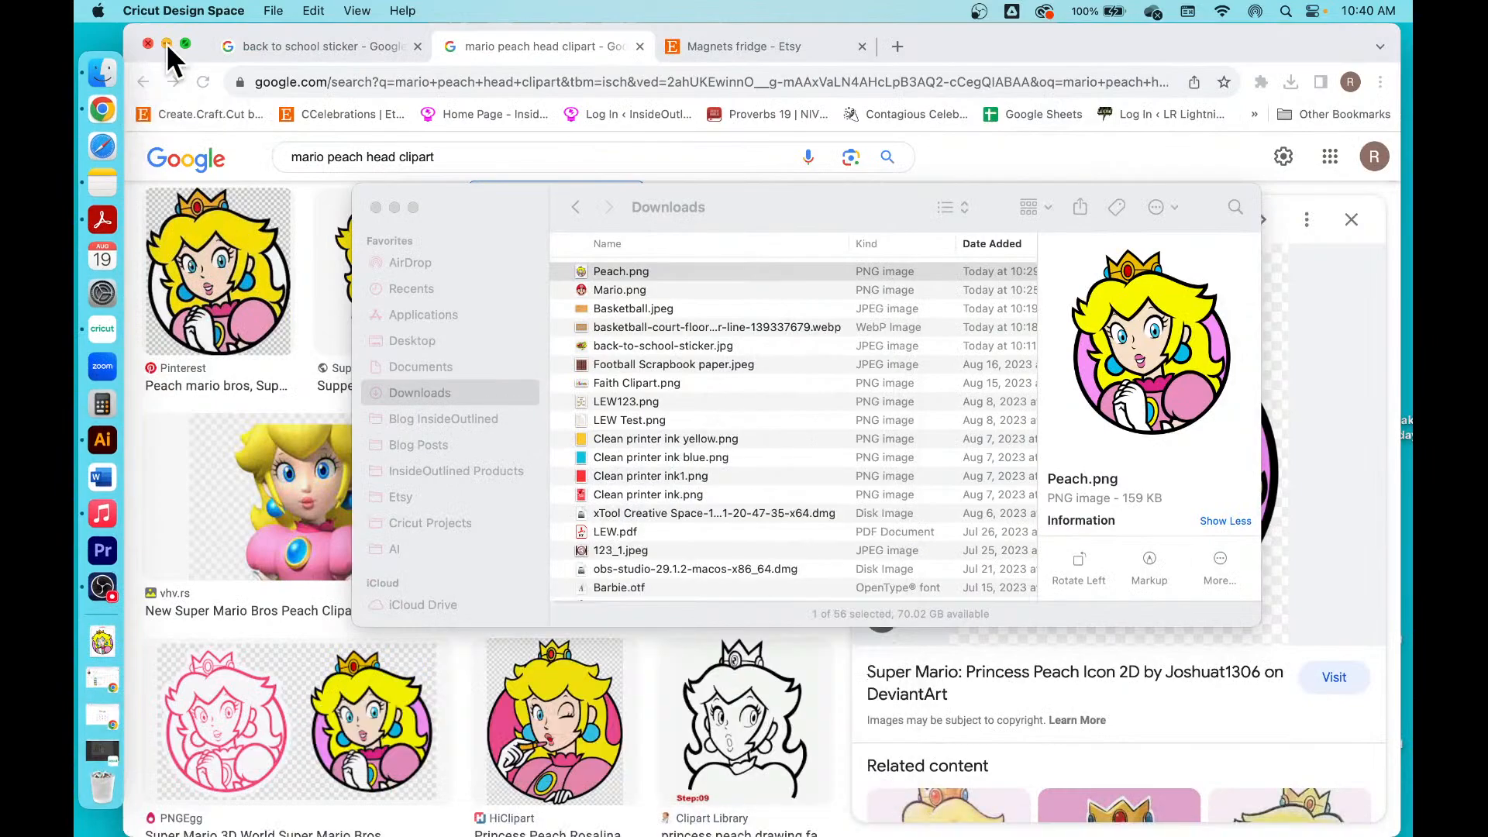
{"action": "left_click_drag", "start_coordinate": [1109, 33], "coordinate": [1102, 98]}
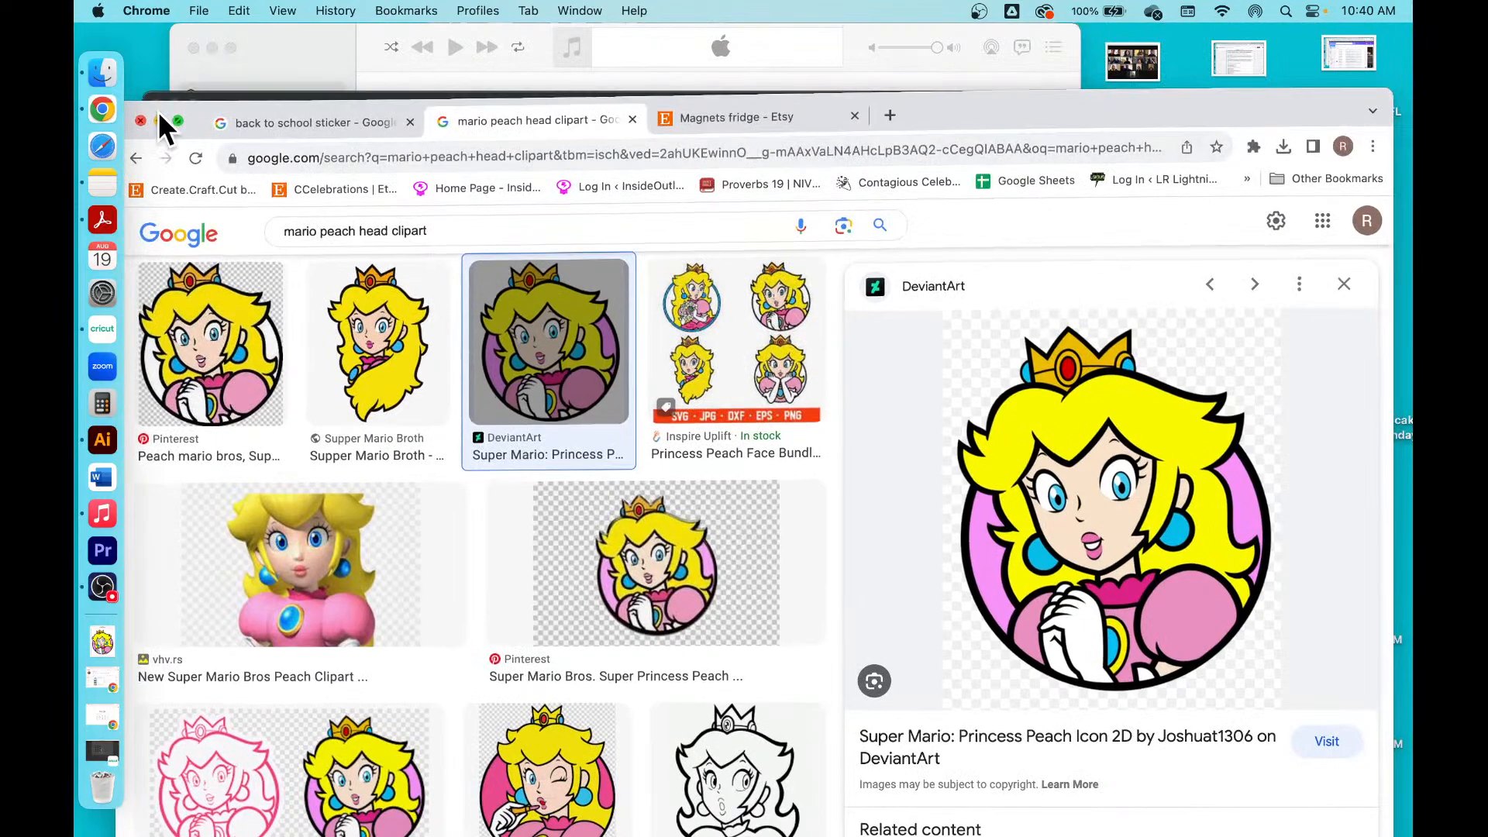
{"action": "left_click", "coordinate": [158, 110]}
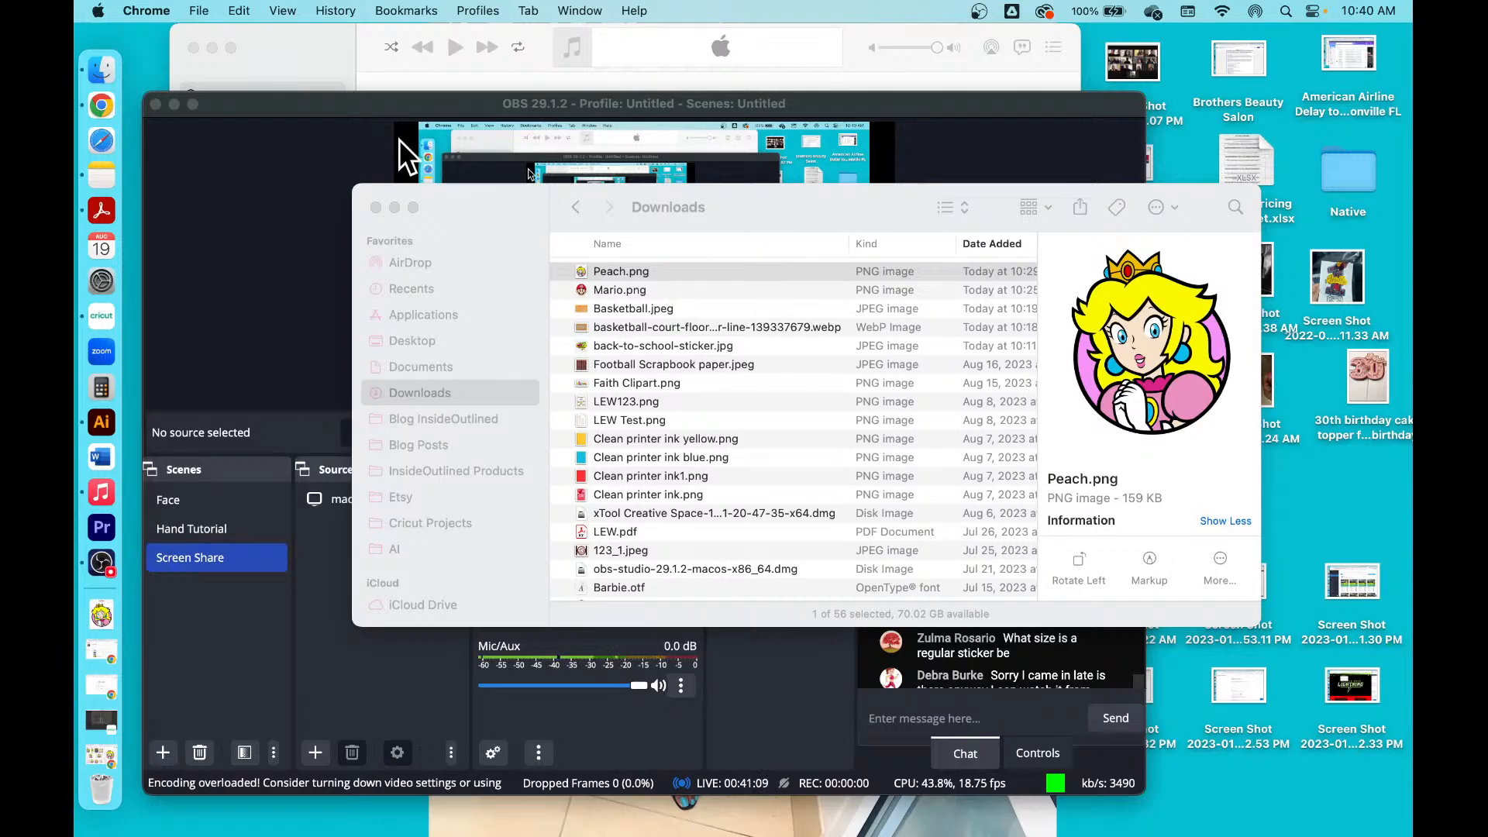
{"action": "left_click", "coordinate": [394, 203]}
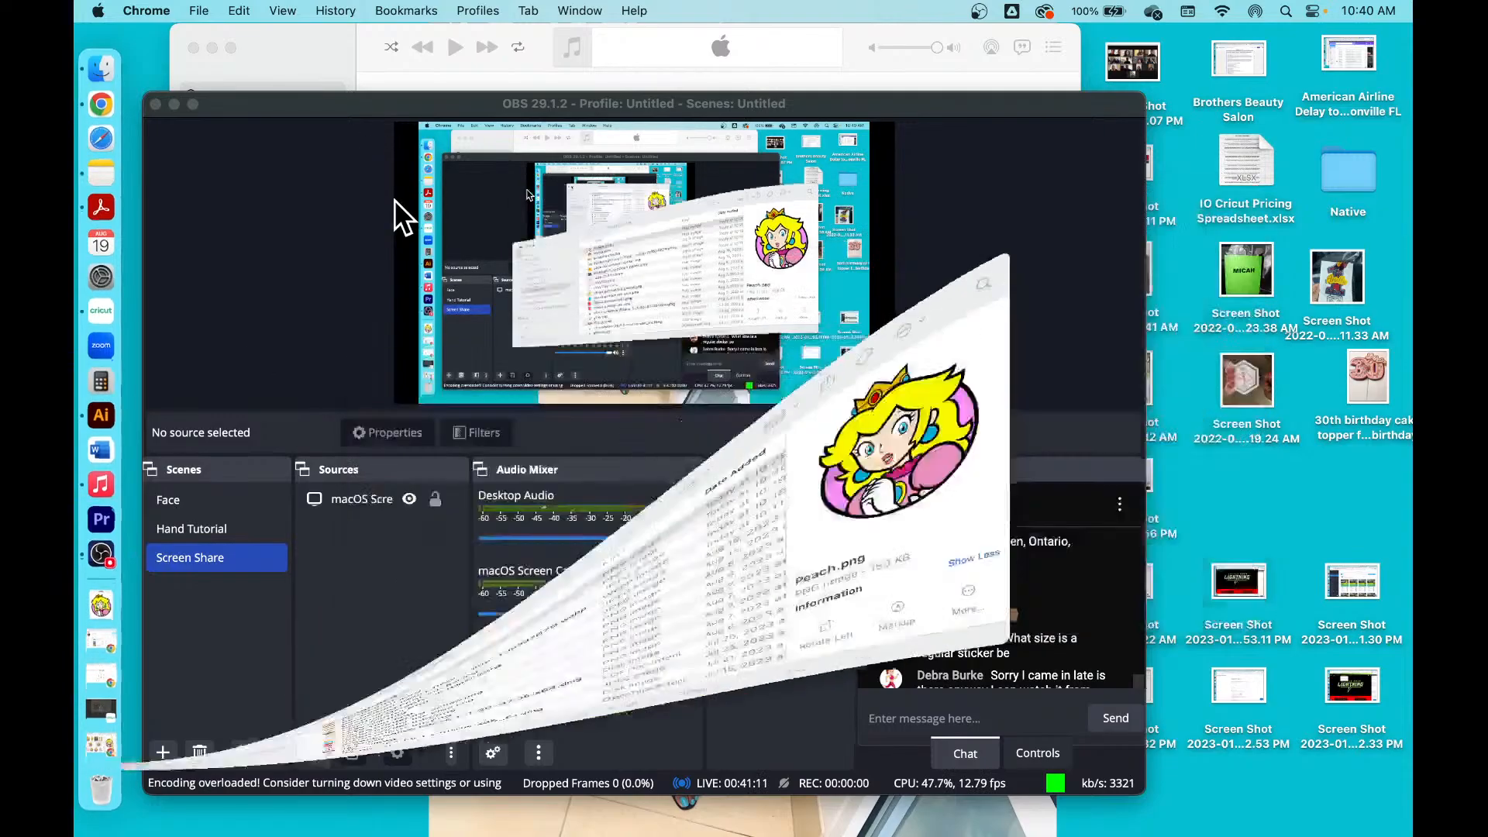
{"action": "left_click", "coordinate": [303, 41]}
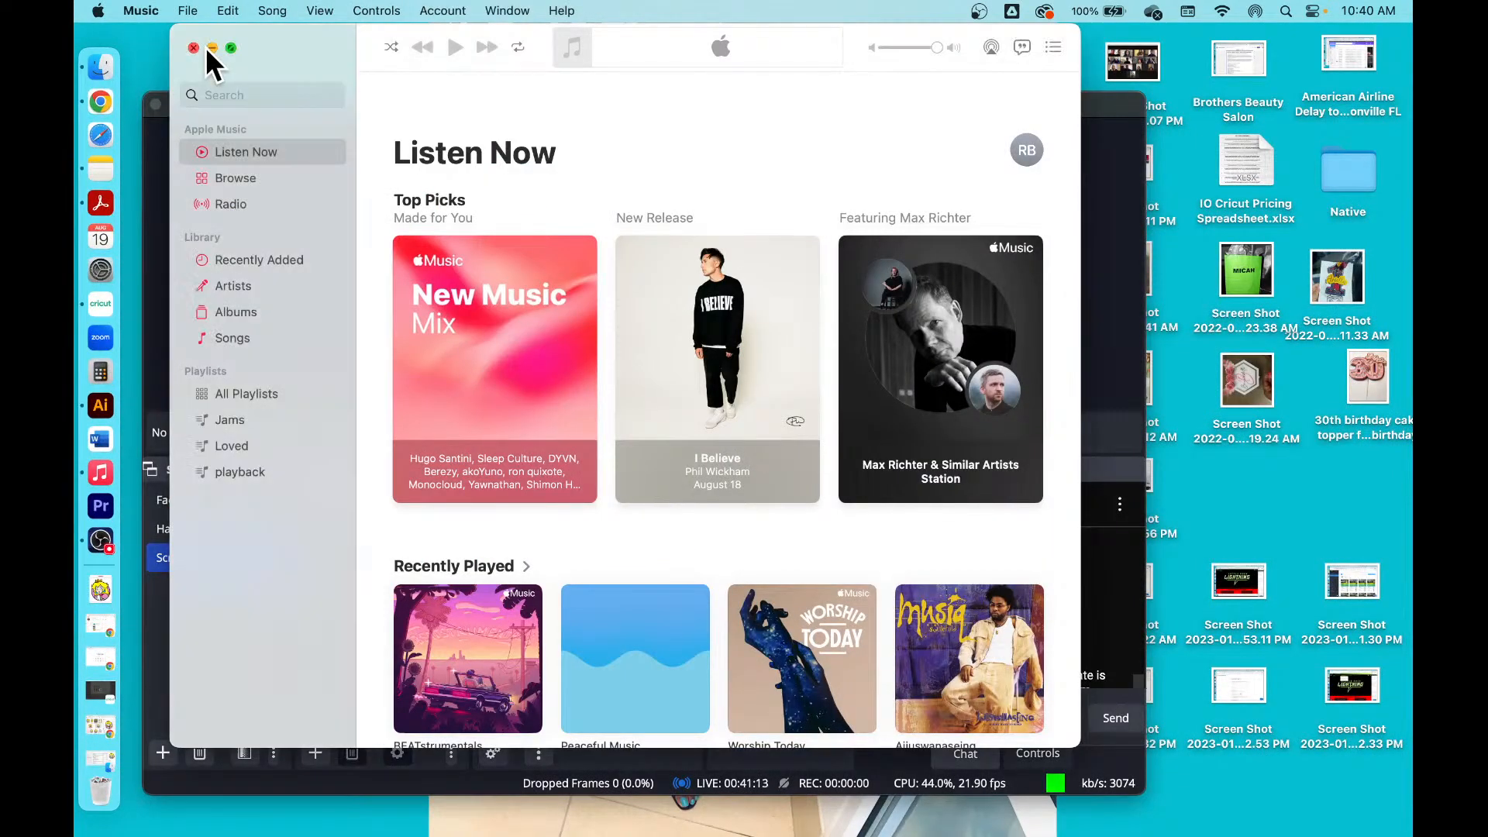
{"action": "left_click", "coordinate": [207, 48]}
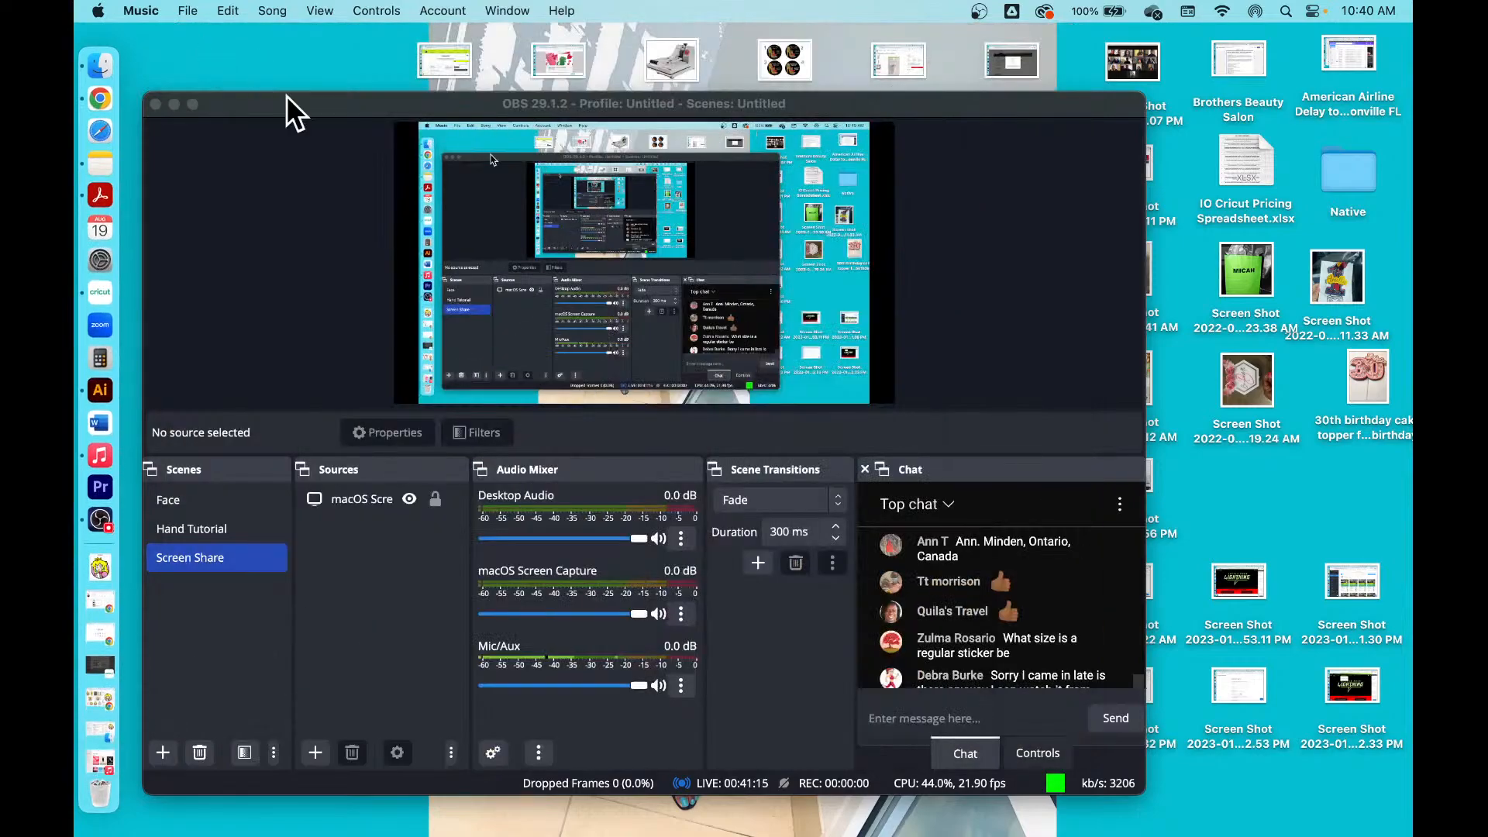
{"action": "left_click_drag", "start_coordinate": [286, 107], "coordinate": [399, 407]}
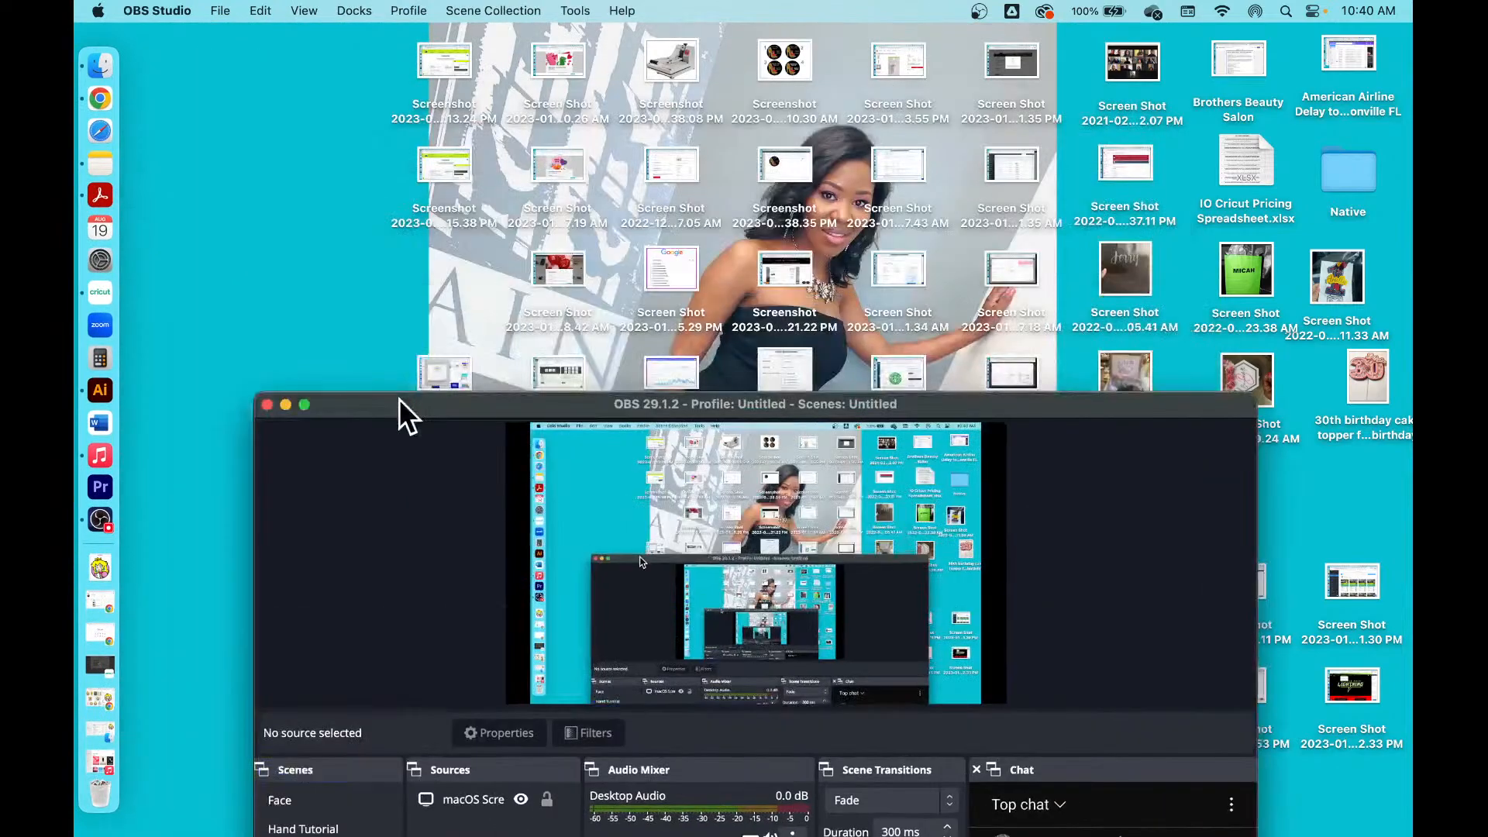
{"action": "left_click", "coordinate": [286, 404]}
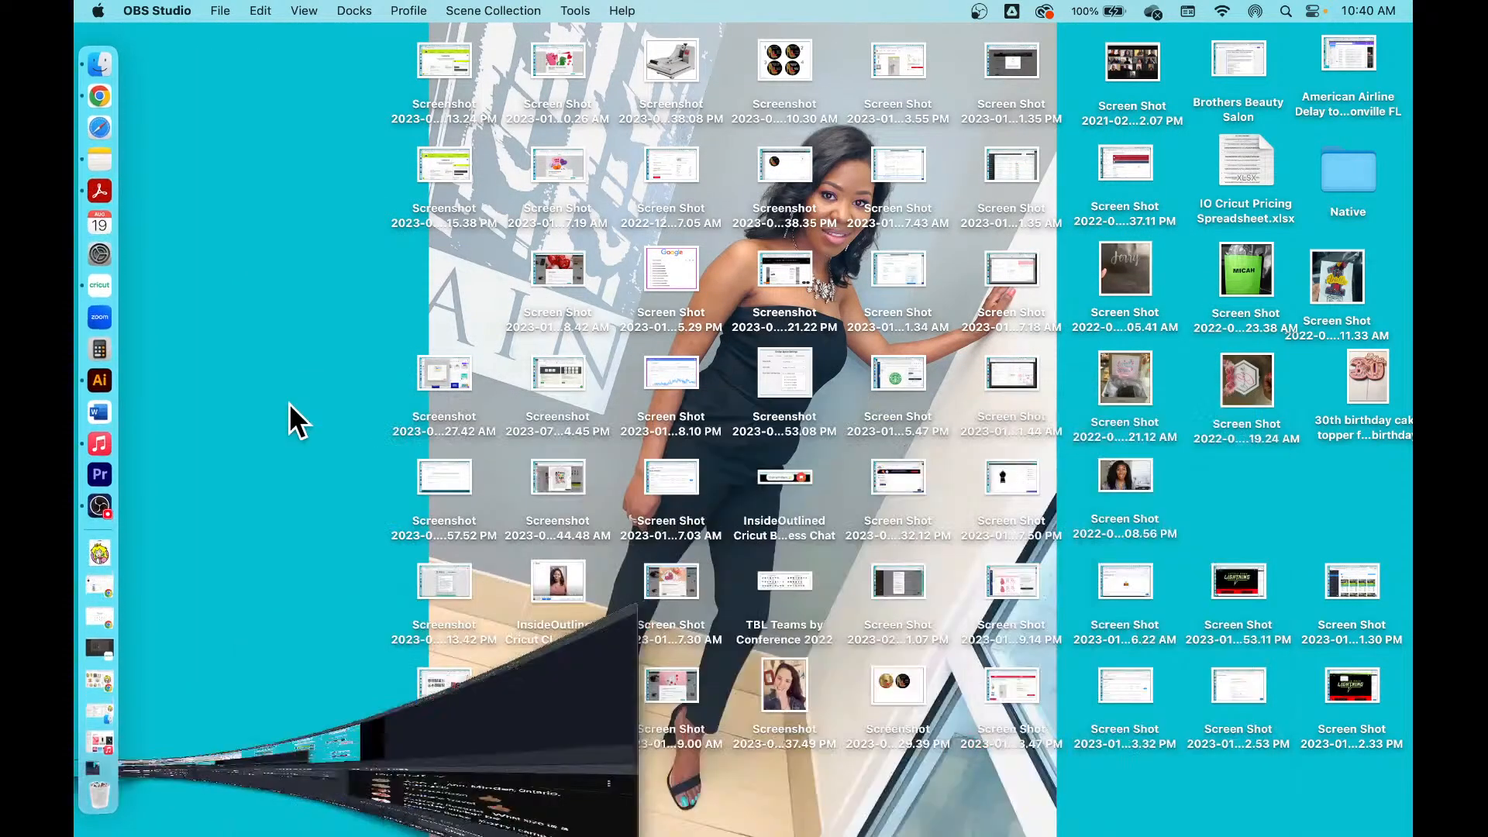
{"action": "left_click", "coordinate": [86, 638]}
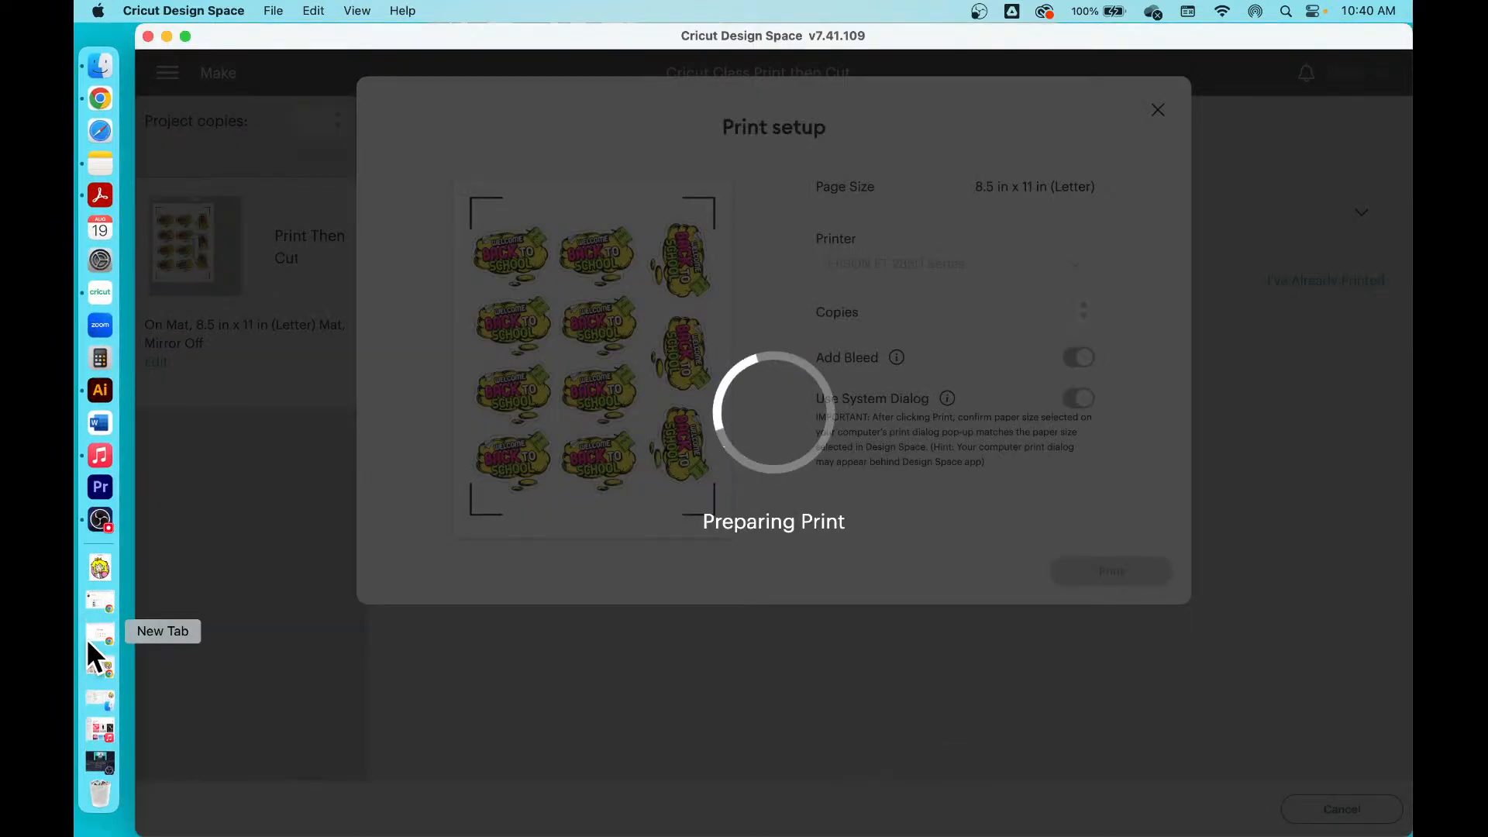
{"action": "left_click", "coordinate": [167, 36]}
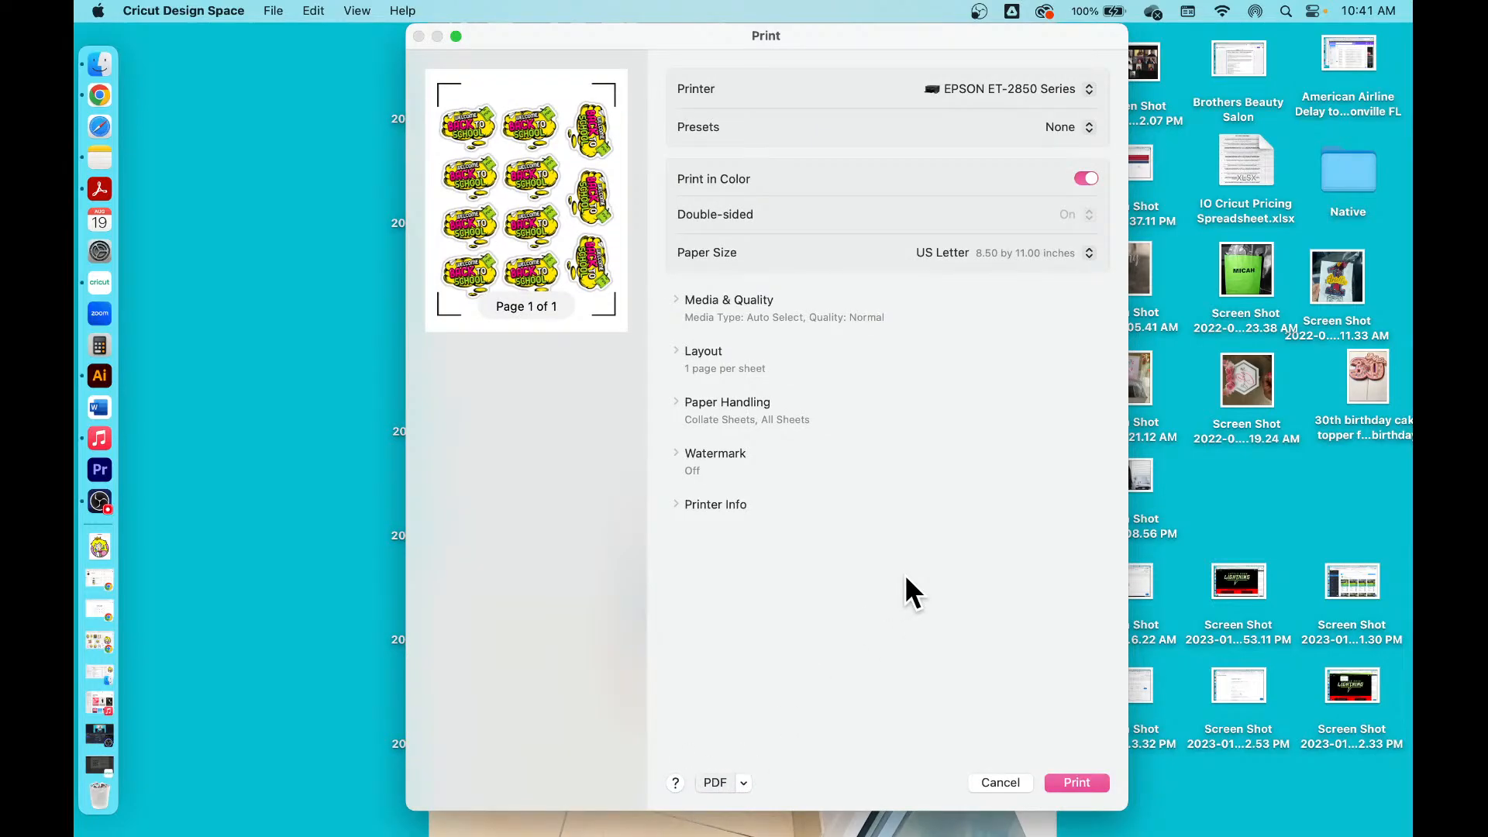
Step: Save the print-ready sticker sheet as a PDF named BTS Stickers in the Downloads folder
{"action": "key", "text": "super+s"}
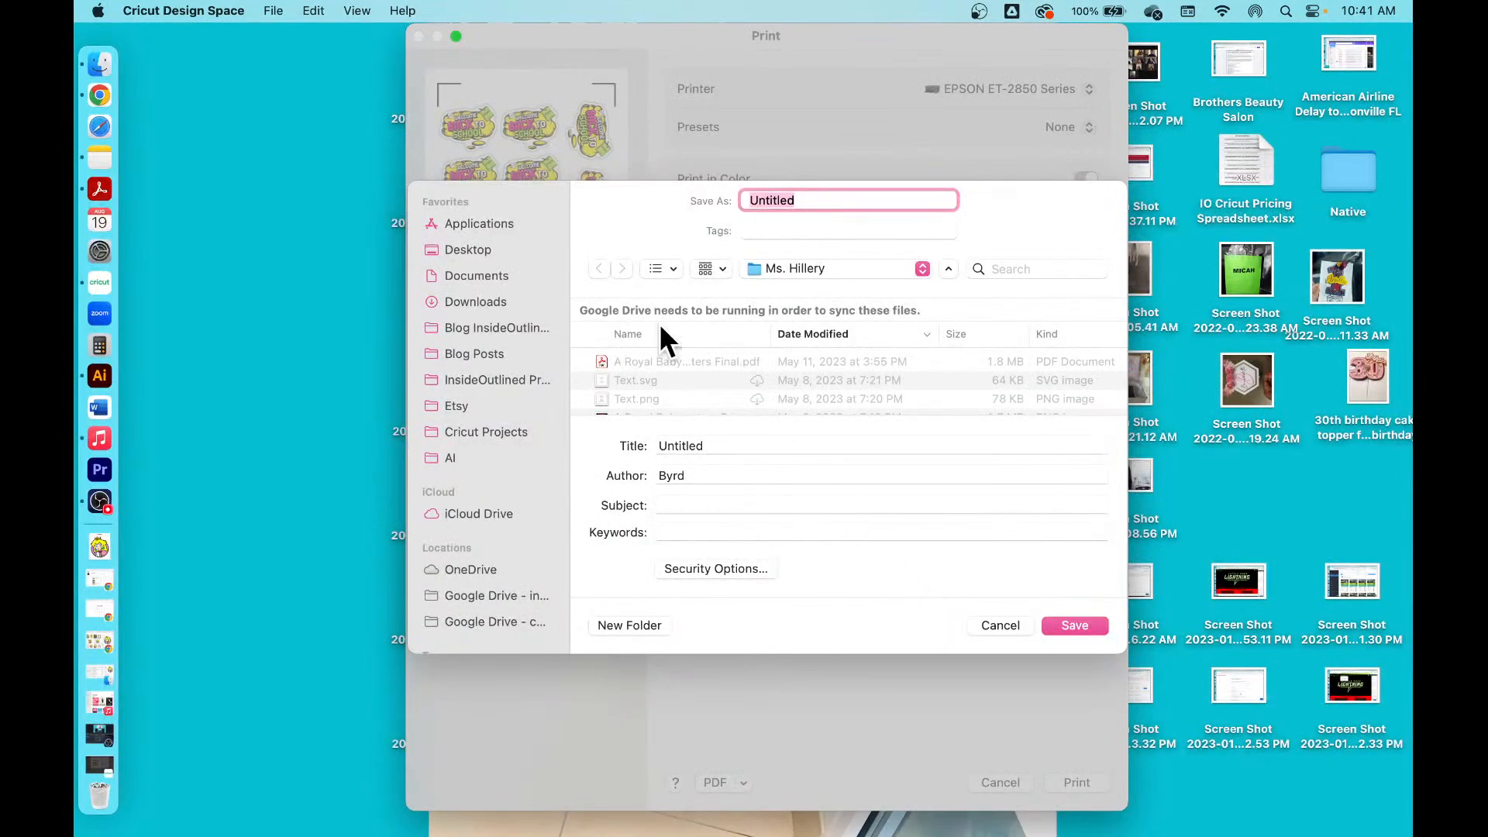
{"action": "left_click", "coordinate": [482, 304]}
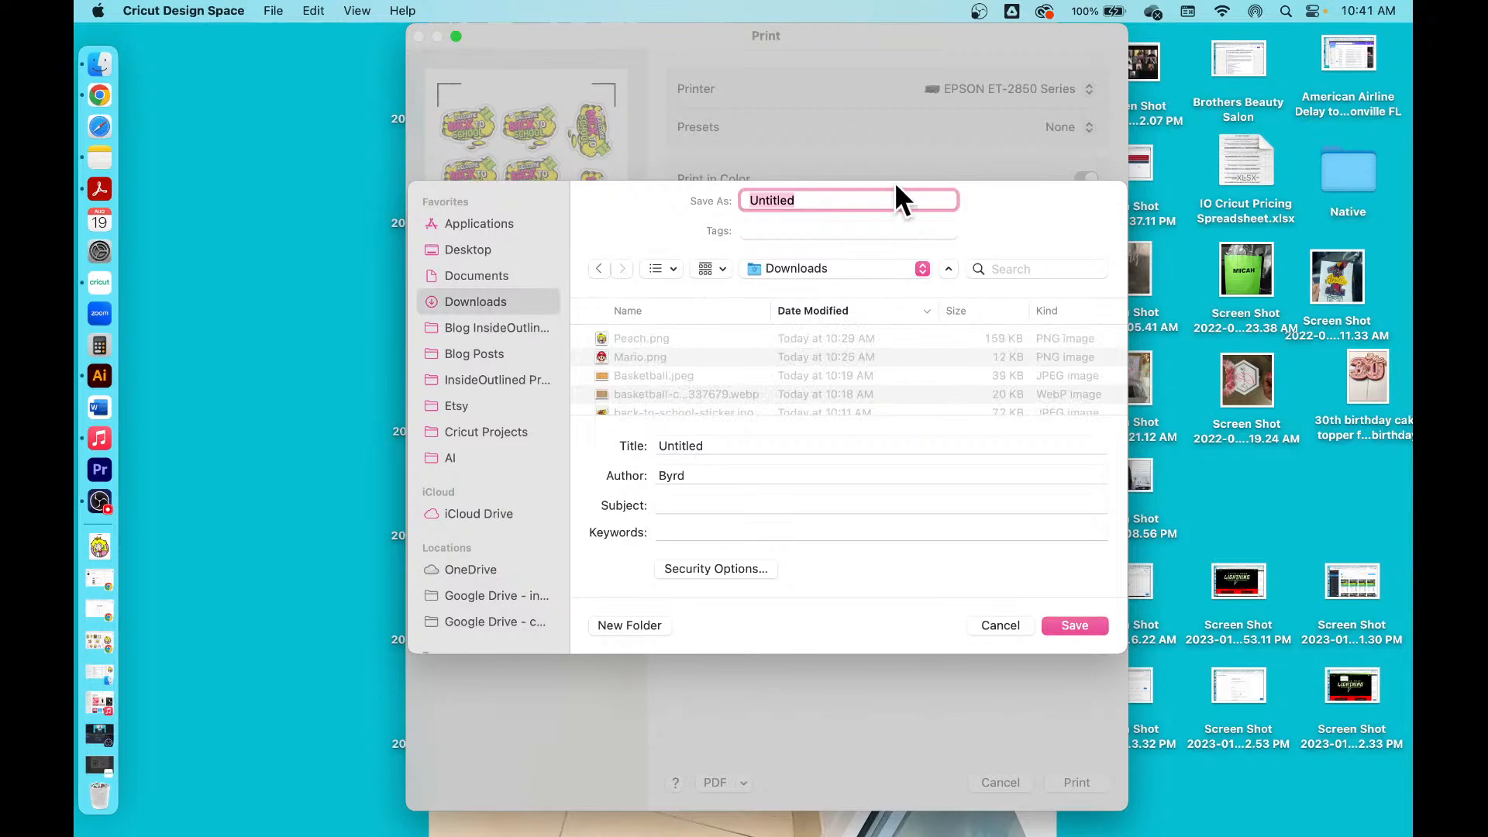
{"action": "type", "text": "B"}
{"action": "key", "text": "BackSpace"}
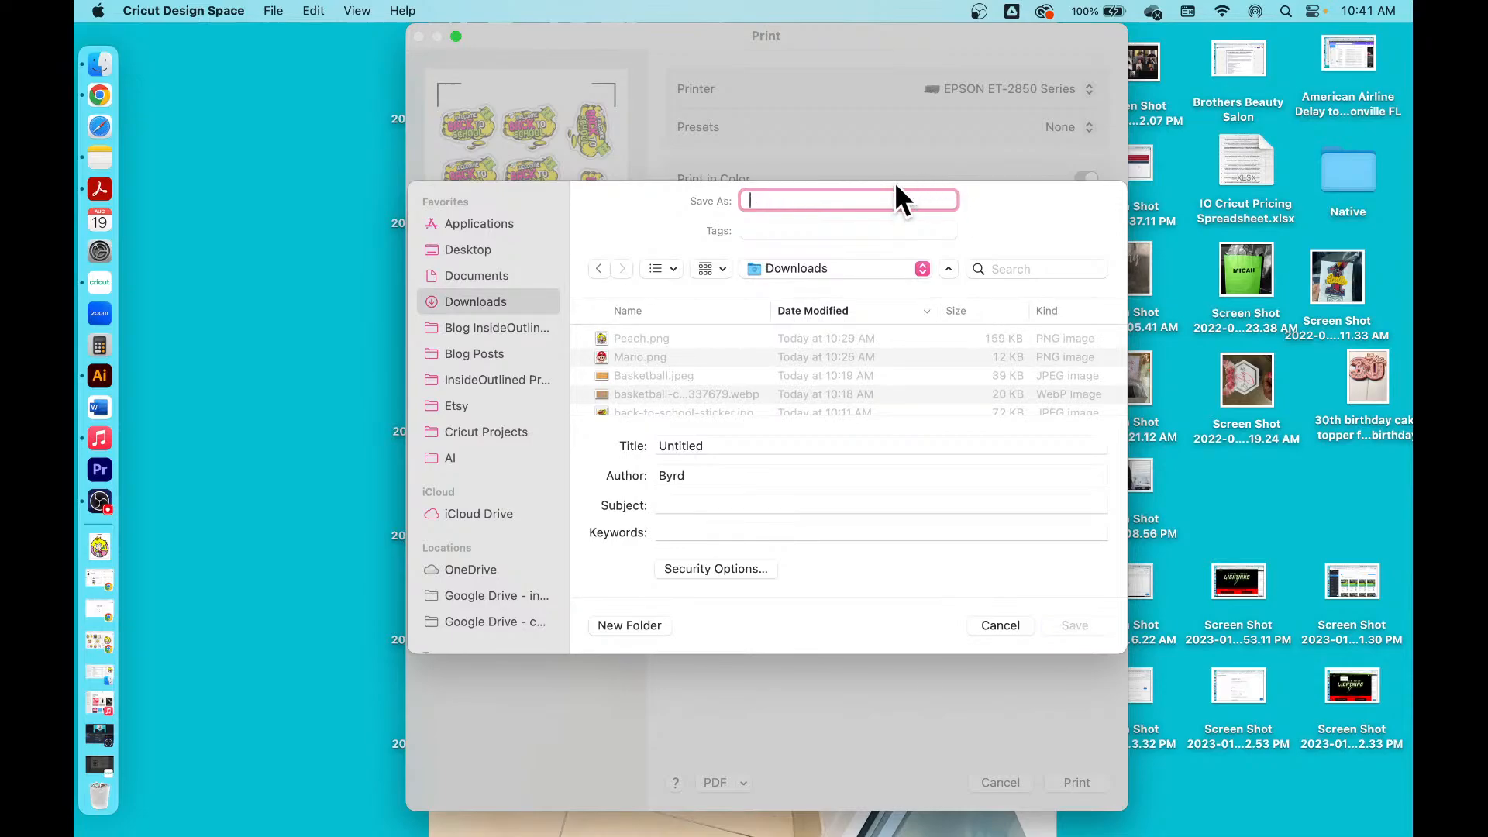
{"action": "type", "text": "BTS S"}
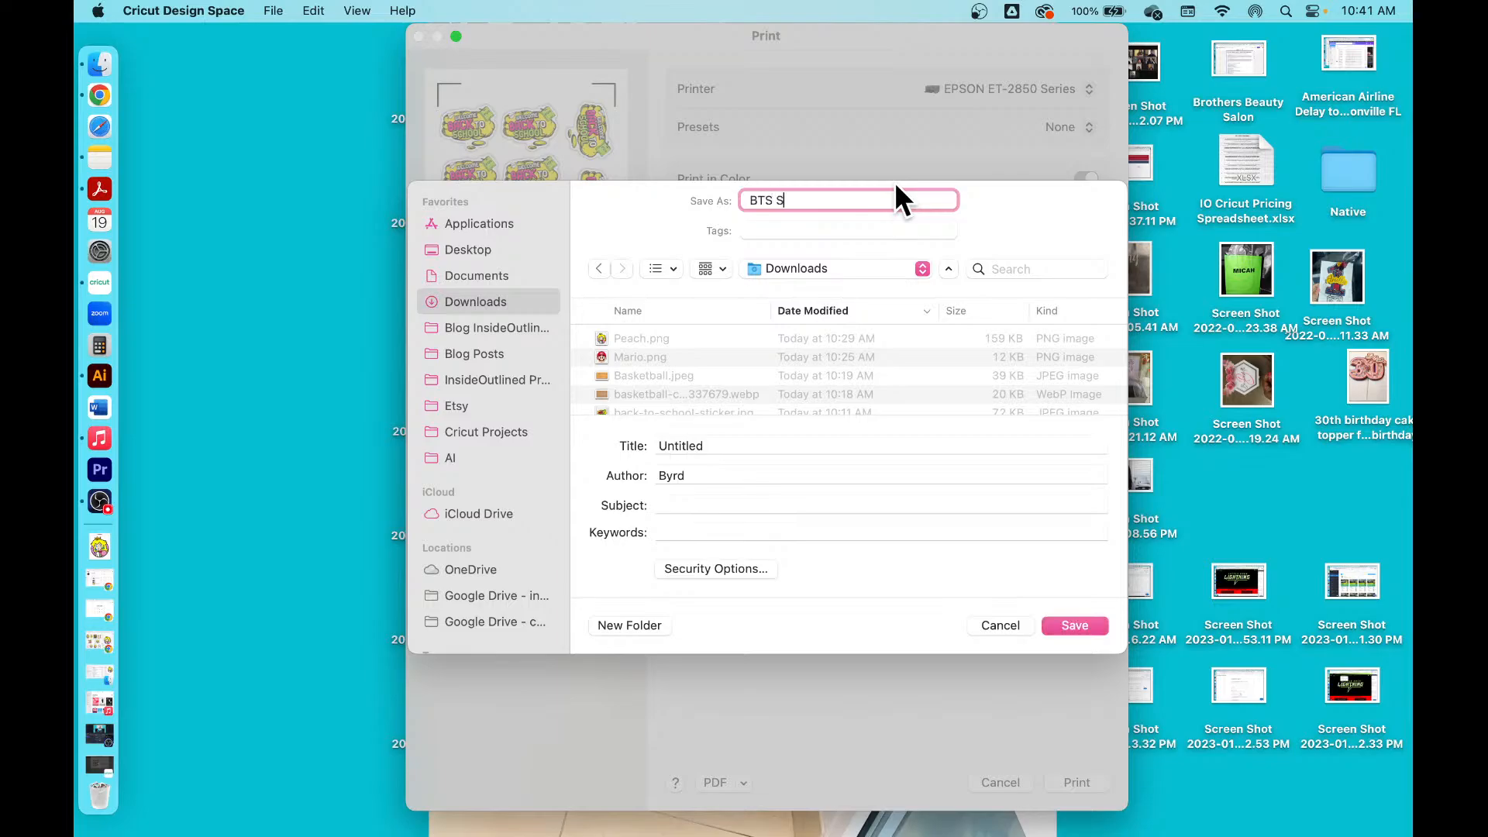
{"action": "type", "text": "tickers"}
{"action": "left_click", "coordinate": [1074, 625]}
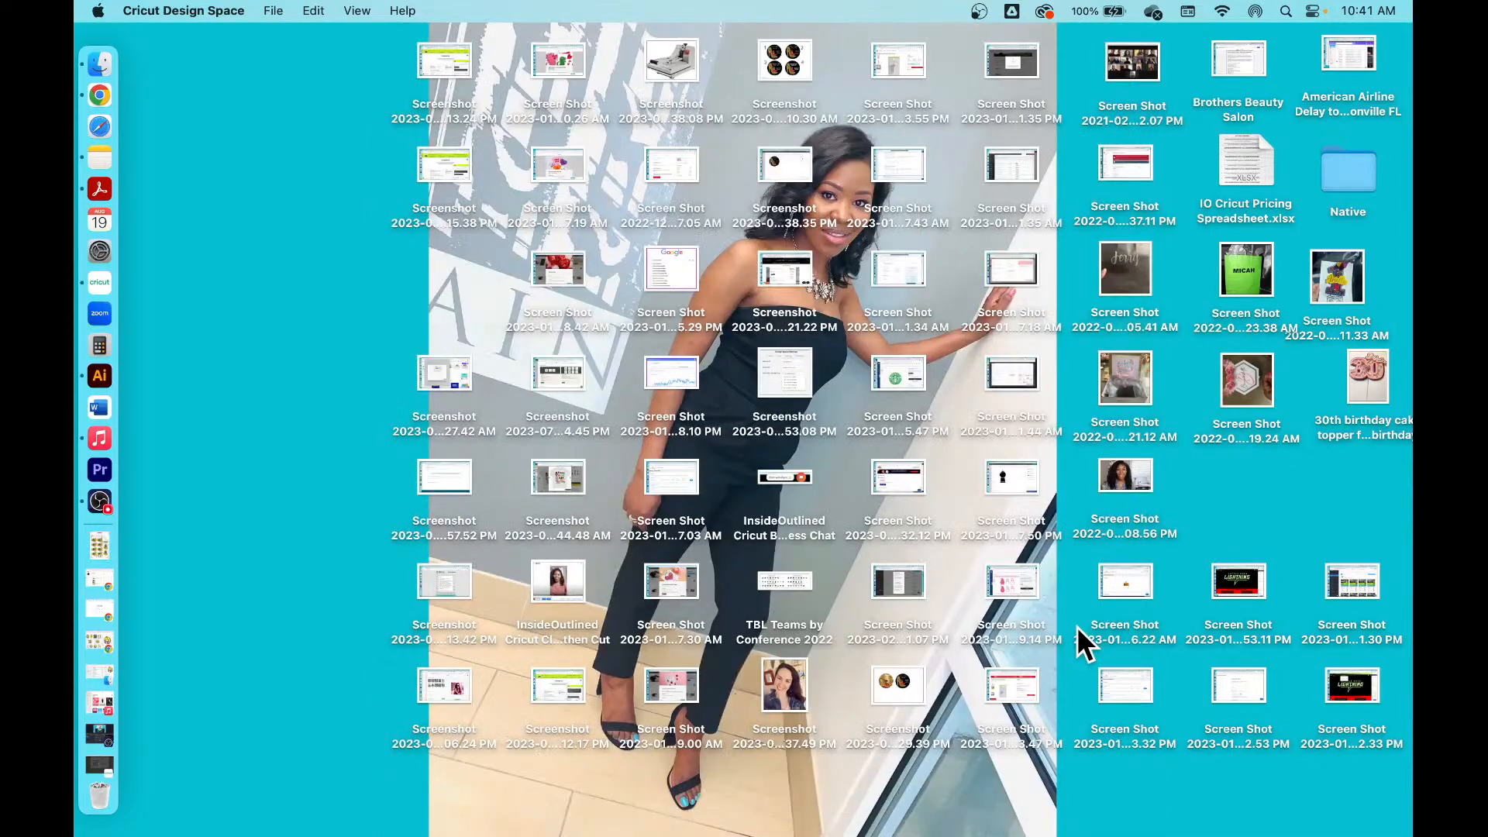
Step: Open BTS Stickers.pdf from Downloads in Acrobat and examine the sticker layout and corner registration marks at 100% zoom
{"action": "left_click", "coordinate": [98, 63]}
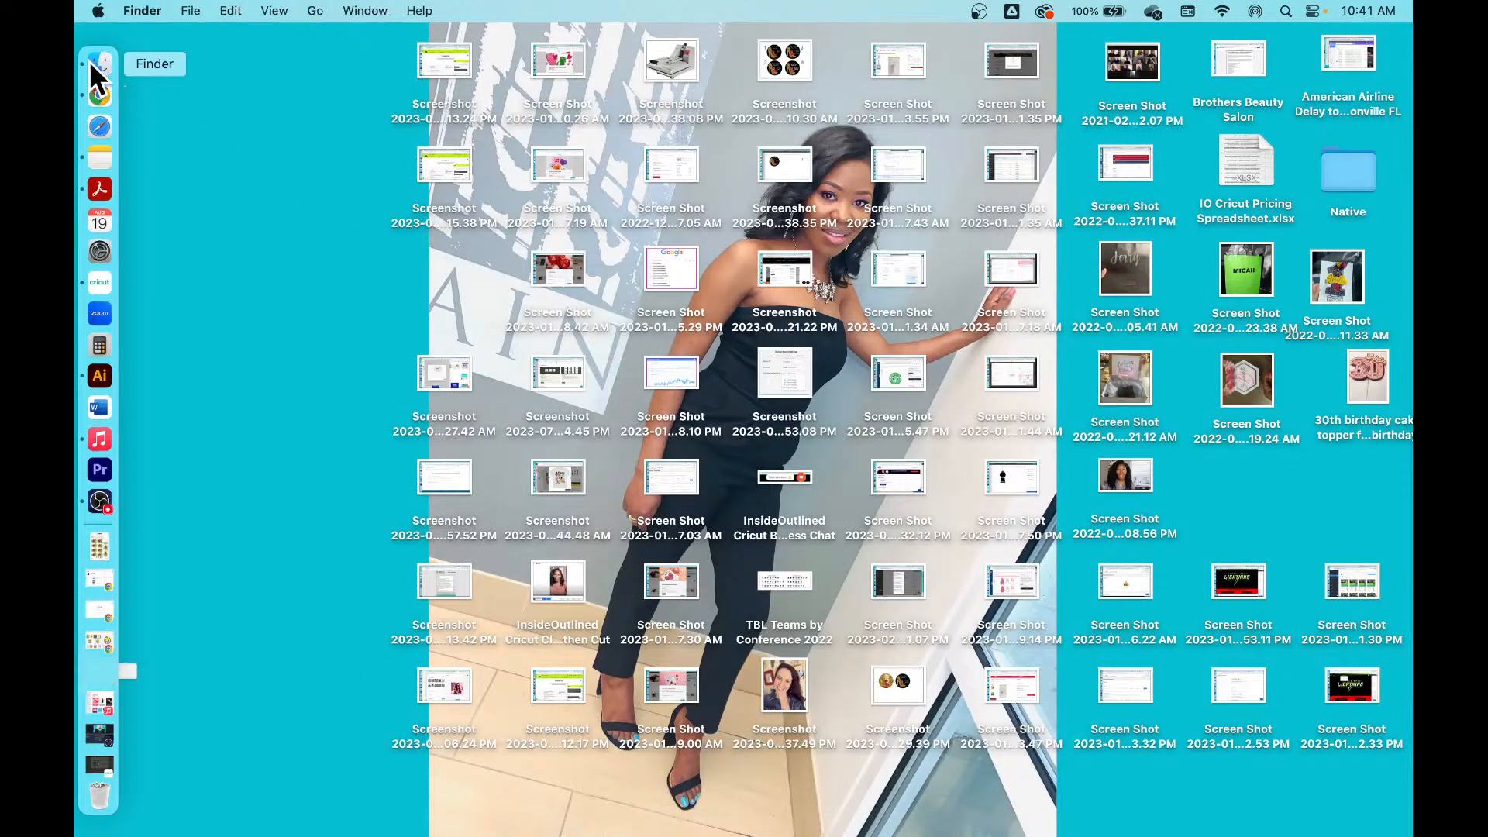
{"action": "double_click", "coordinate": [662, 267]}
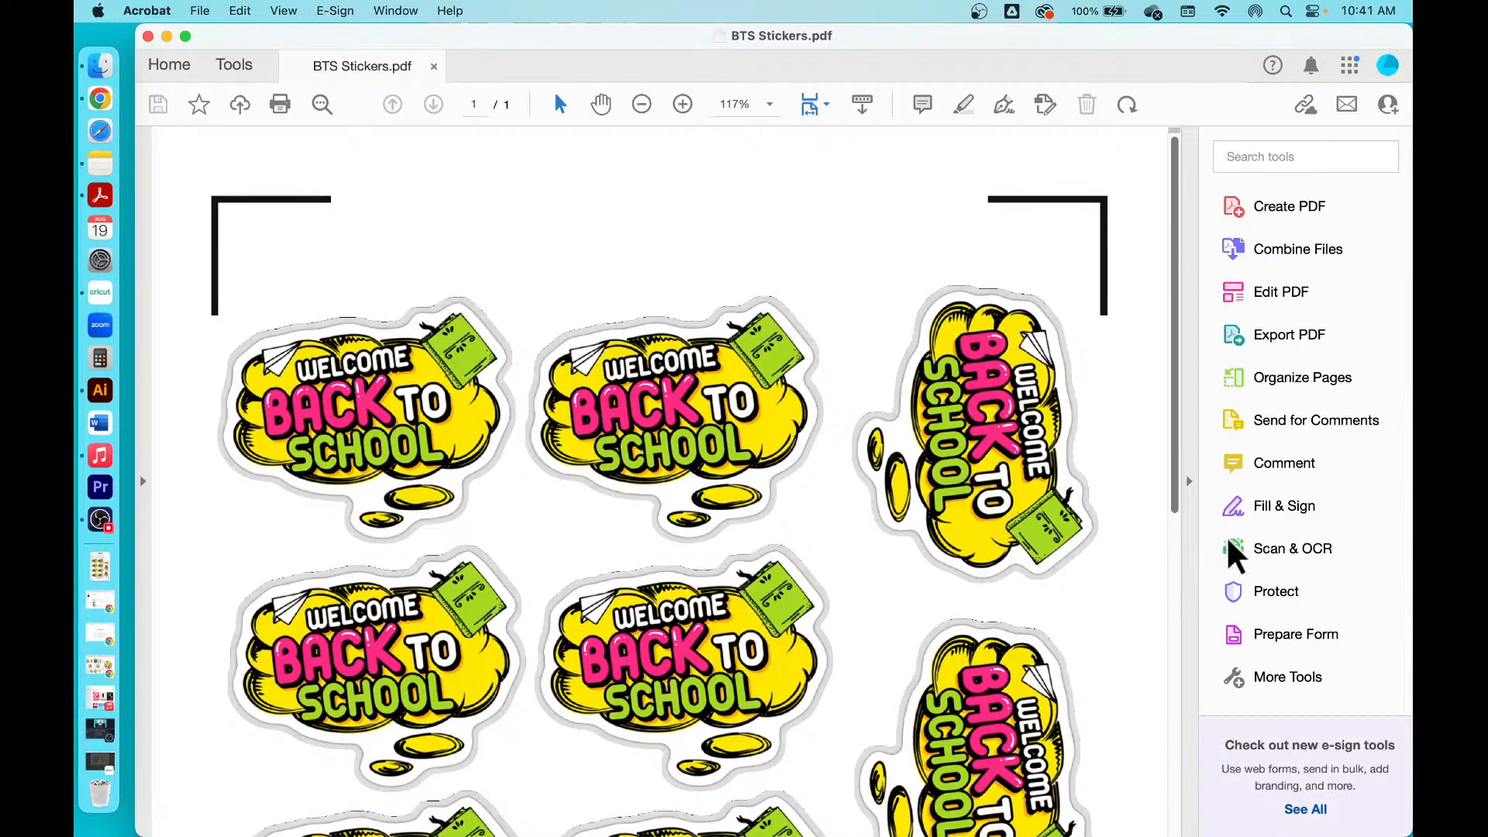
{"action": "left_click", "coordinate": [1190, 482]}
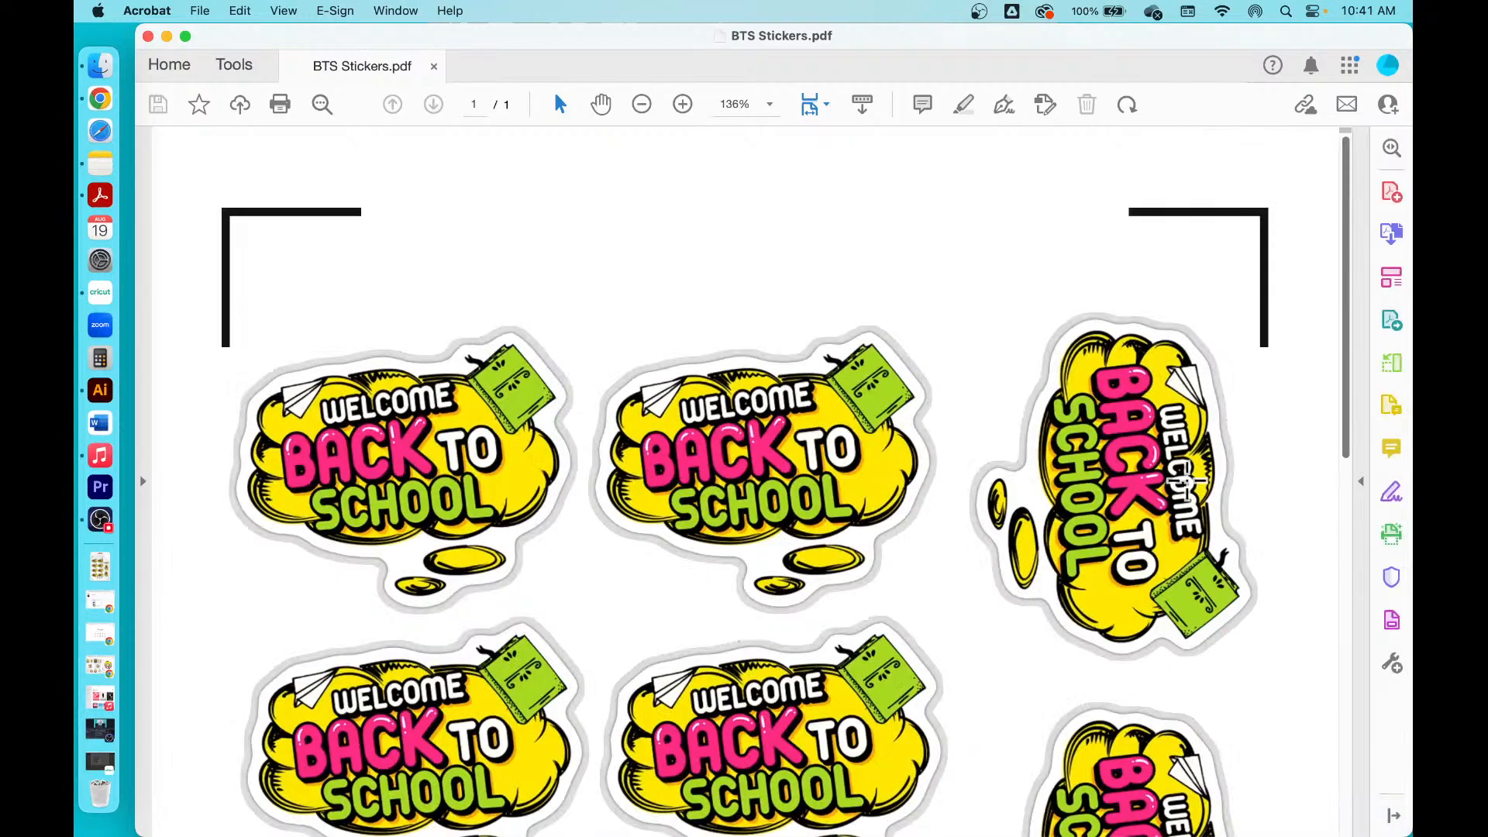
{"action": "scroll", "coordinate": [658, 442], "scroll_direction": "down", "scroll_amount": 5}
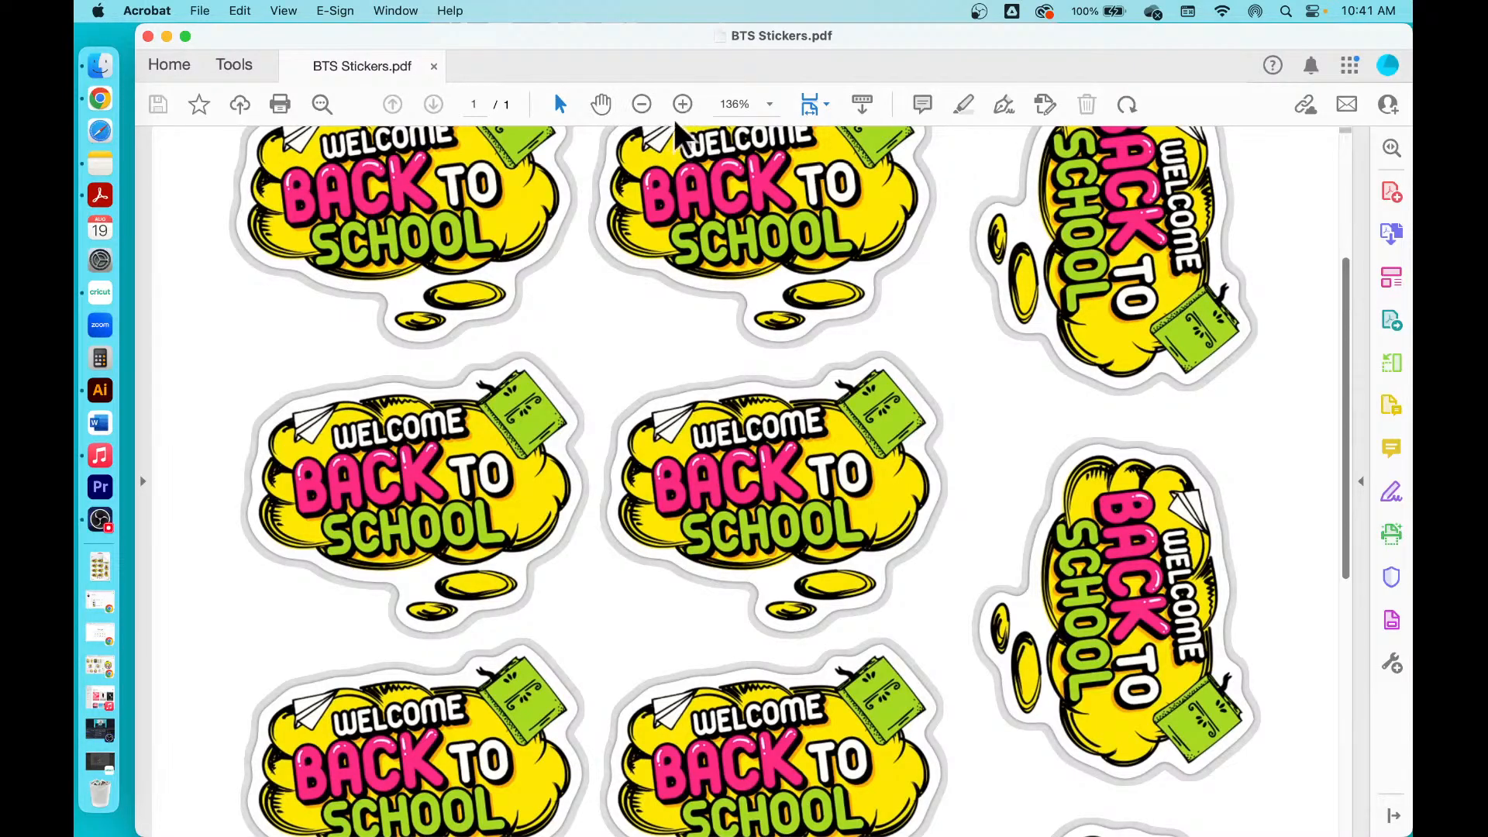
{"action": "left_click", "coordinate": [646, 107]}
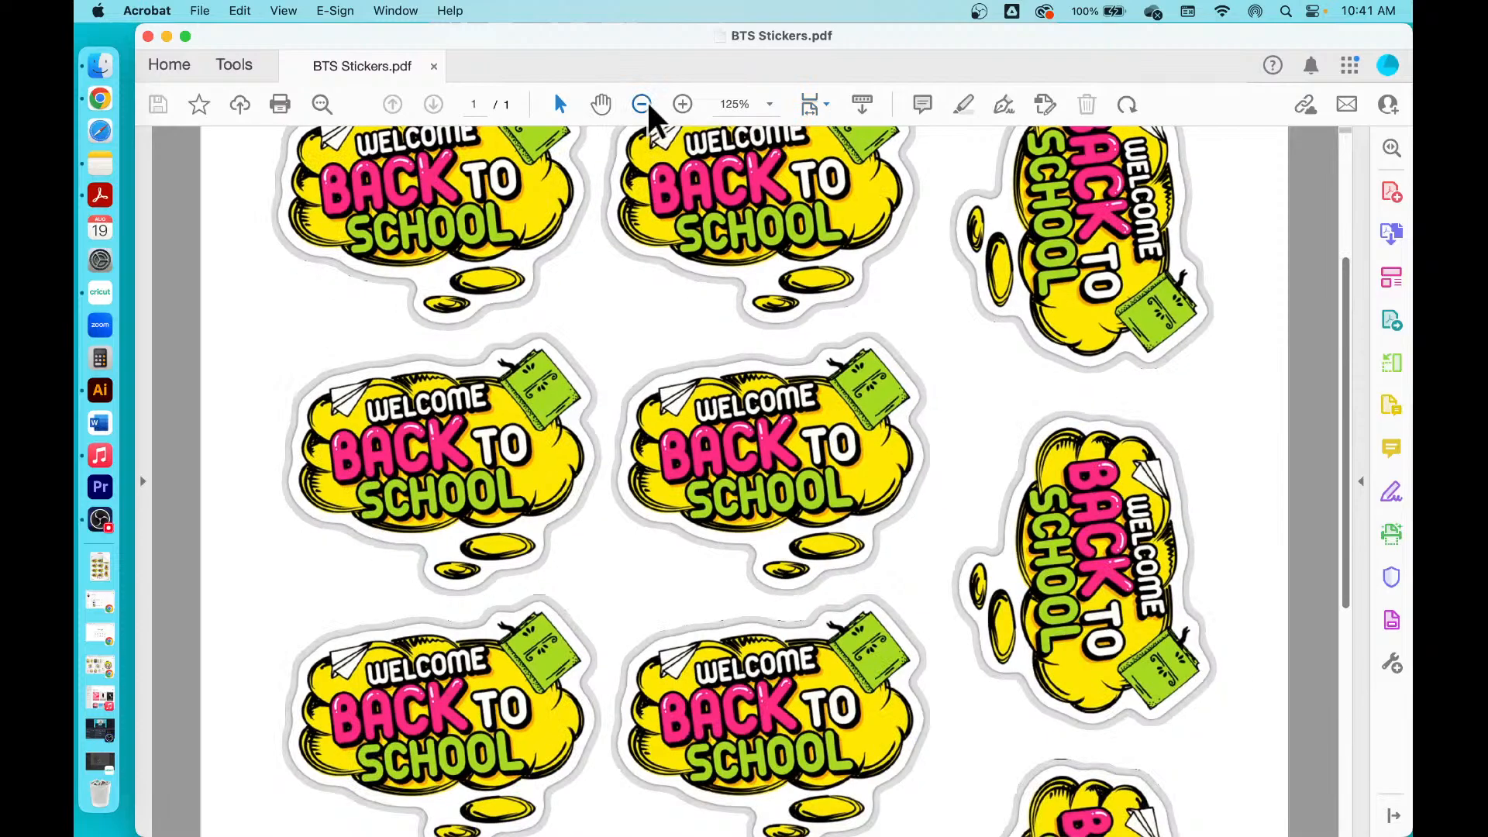
{"action": "left_click", "coordinate": [643, 106]}
{"action": "scroll", "coordinate": [638, 390], "scroll_direction": "up", "scroll_amount": 5}
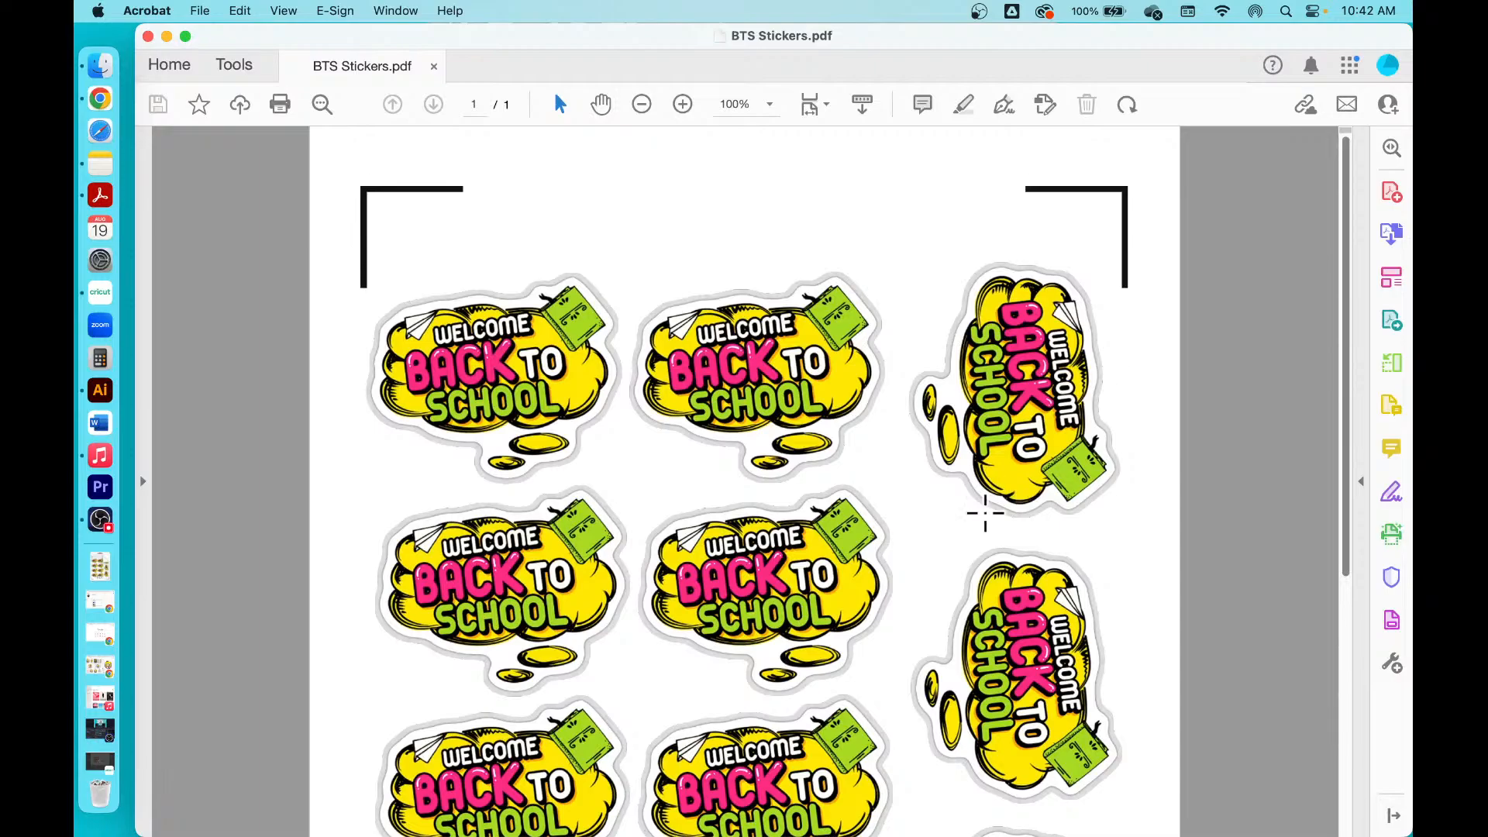
{"action": "scroll", "coordinate": [985, 513], "scroll_direction": "down", "scroll_amount": 5}
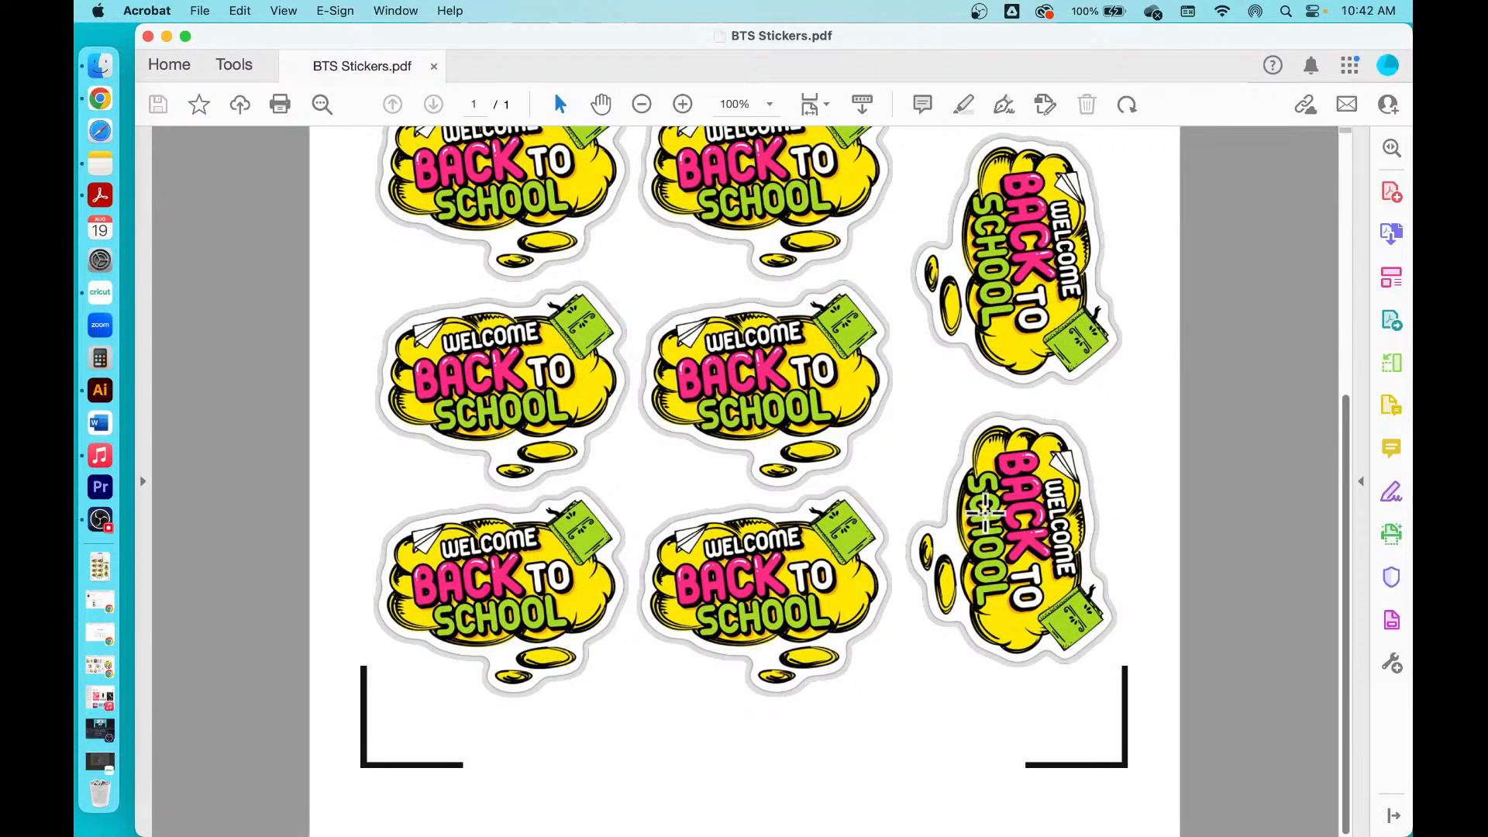
{"action": "scroll", "coordinate": [985, 513], "scroll_direction": "up", "scroll_amount": 3}
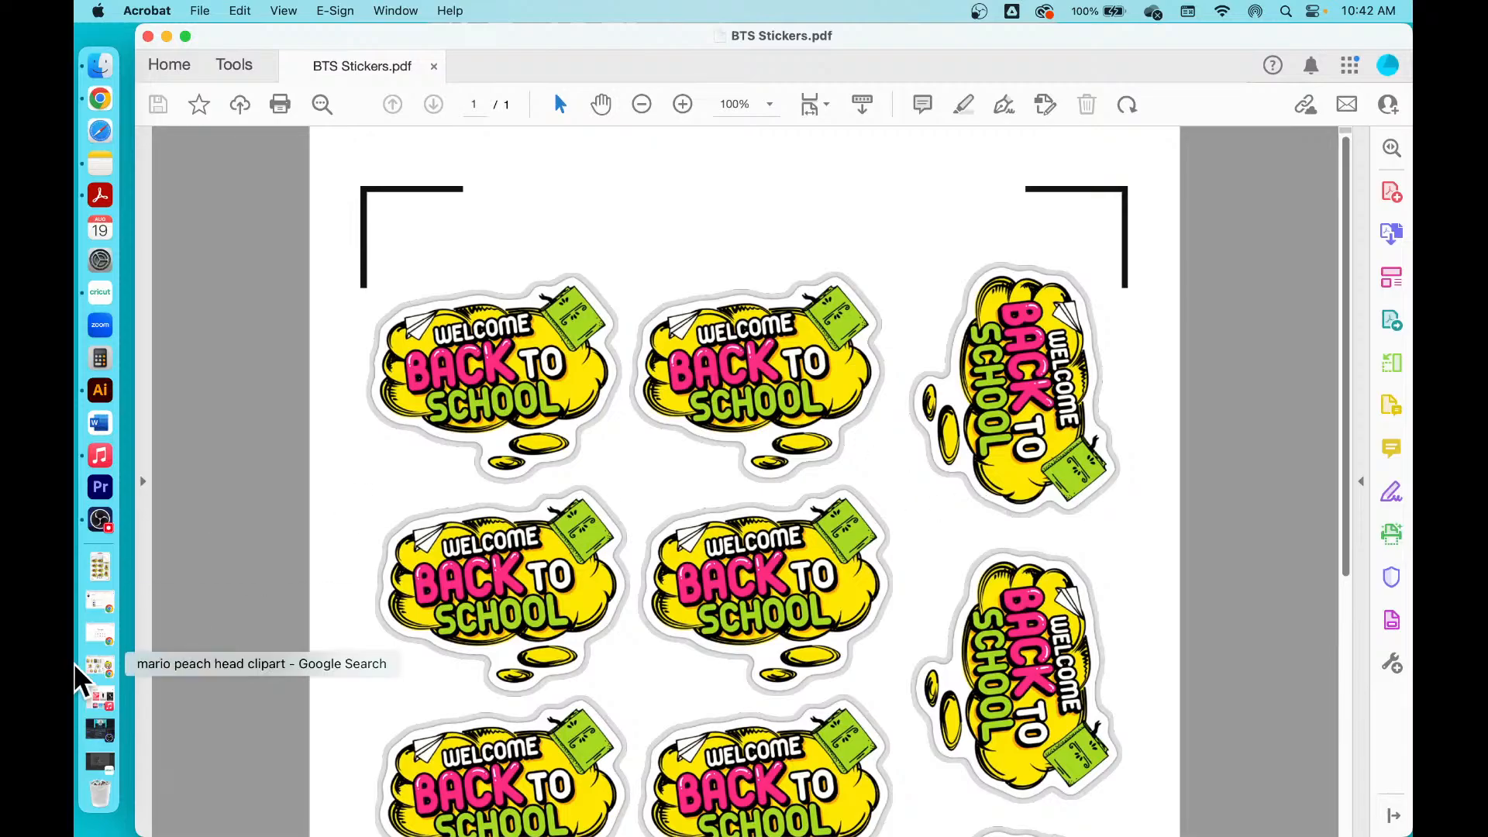
Step: Return to Cricut Design Space and connect the Maker 3 over Bluetooth for the Print Then Cut project
{"action": "left_click", "coordinate": [86, 292]}
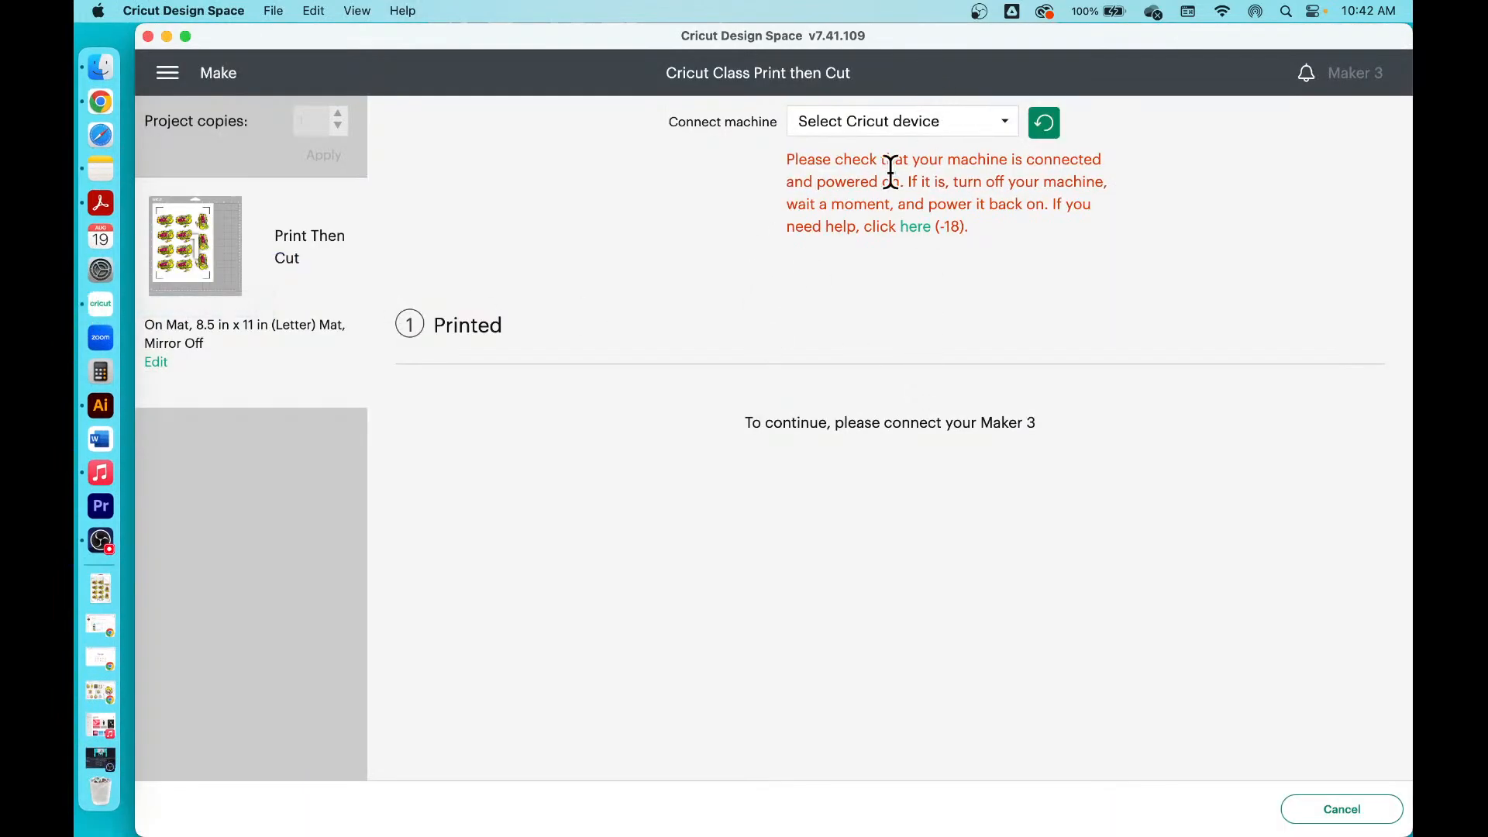
{"action": "left_click", "coordinate": [914, 134]}
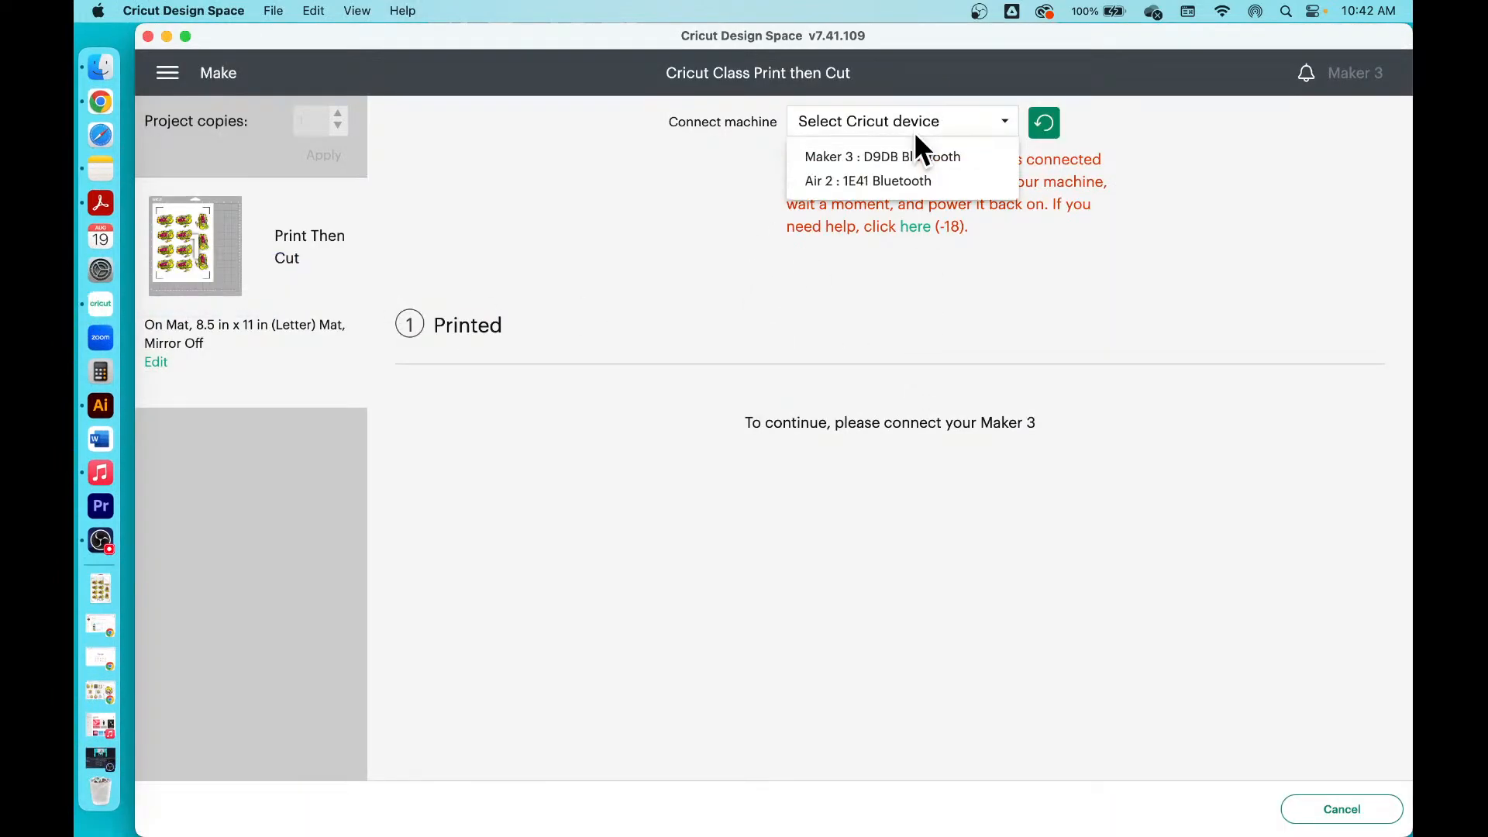
{"action": "left_click", "coordinate": [881, 153]}
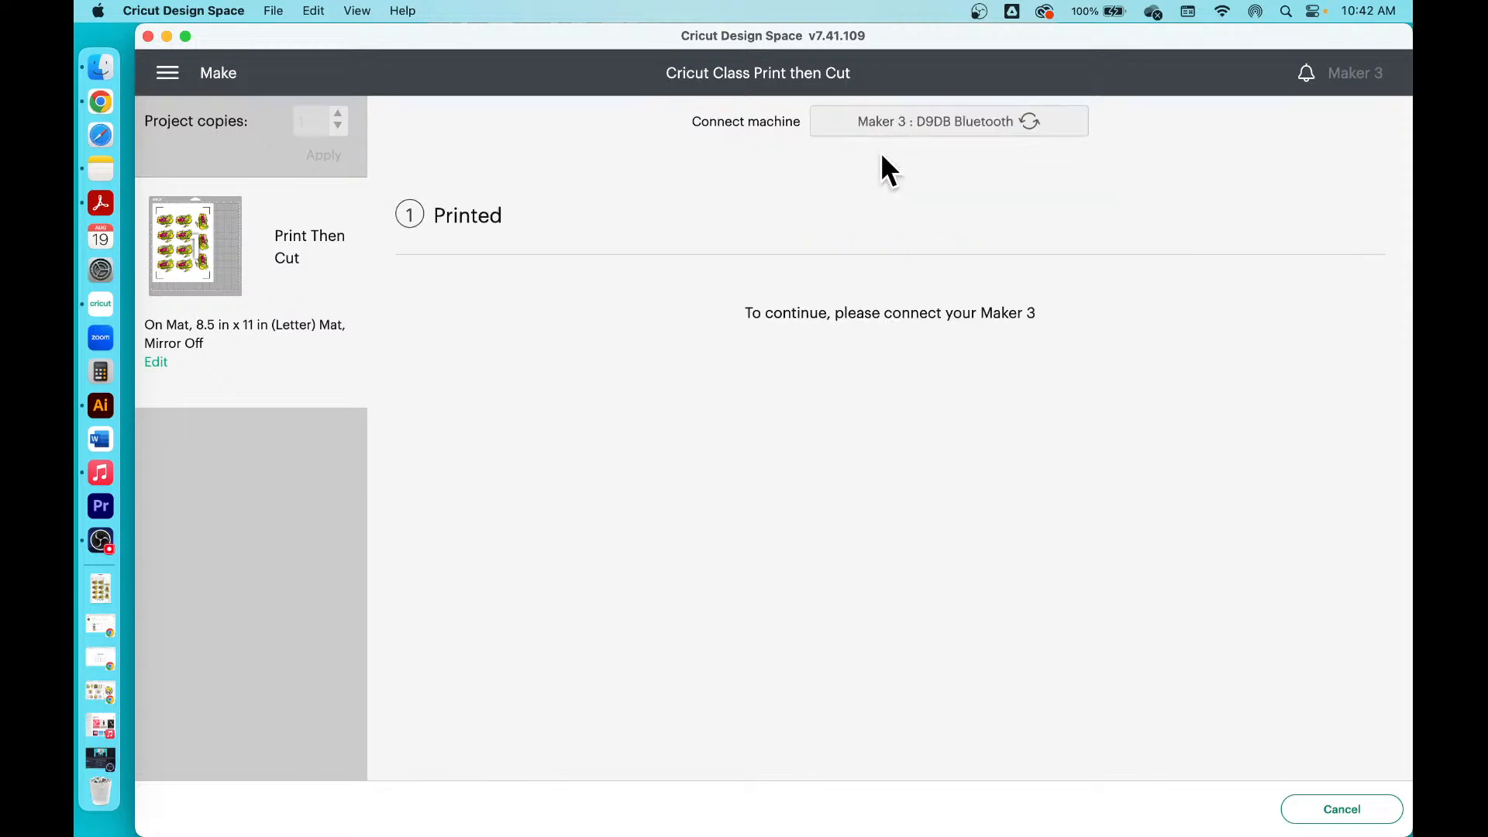
Step: Reopen print setup for the sticker sheet, enable Use System Dialog, and send the page to print
{"action": "left_click", "coordinate": [484, 226]}
{"action": "left_click", "coordinate": [499, 285]}
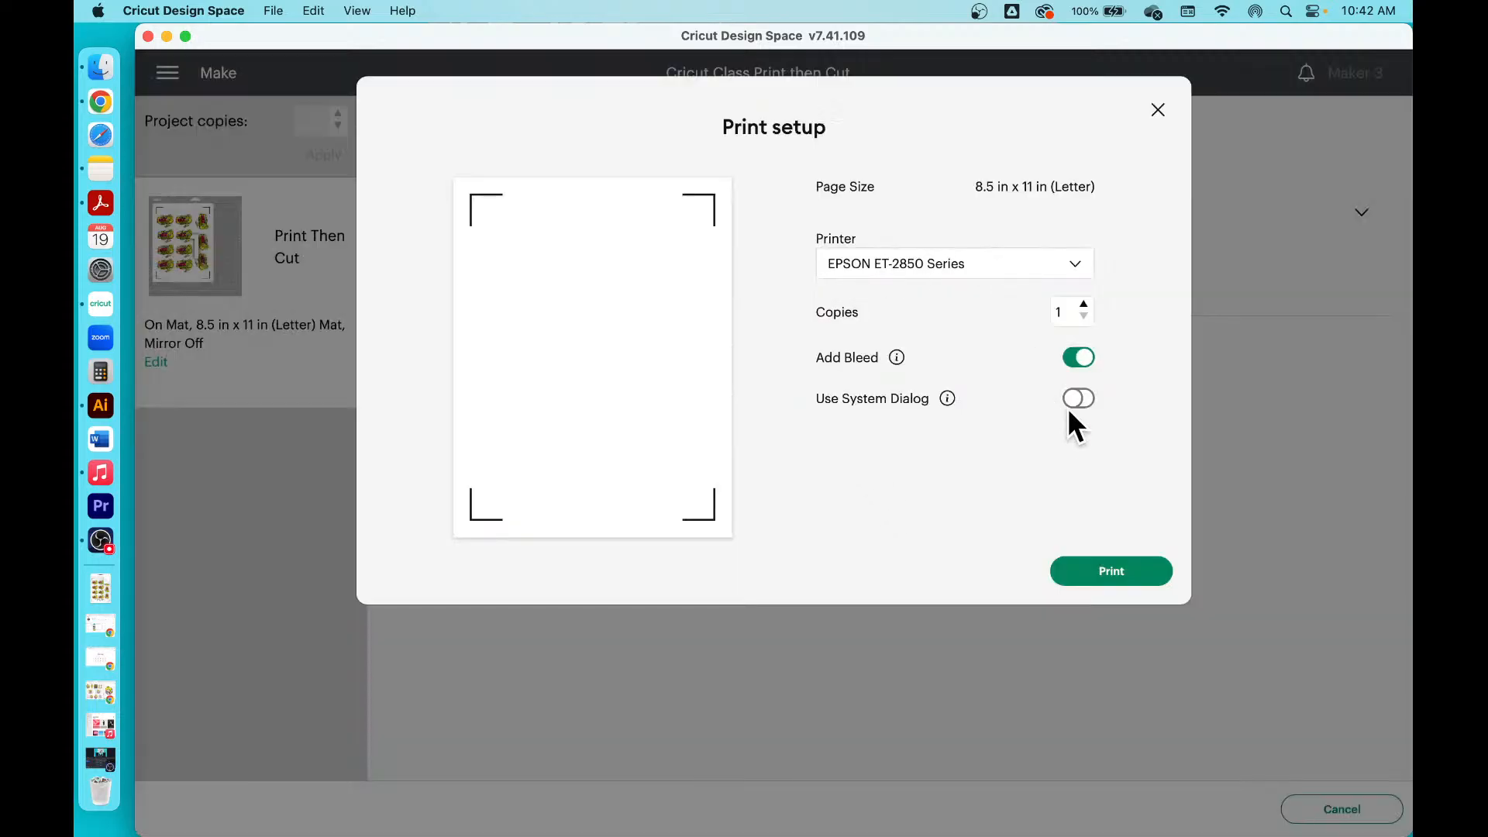
{"action": "left_click", "coordinate": [1073, 400]}
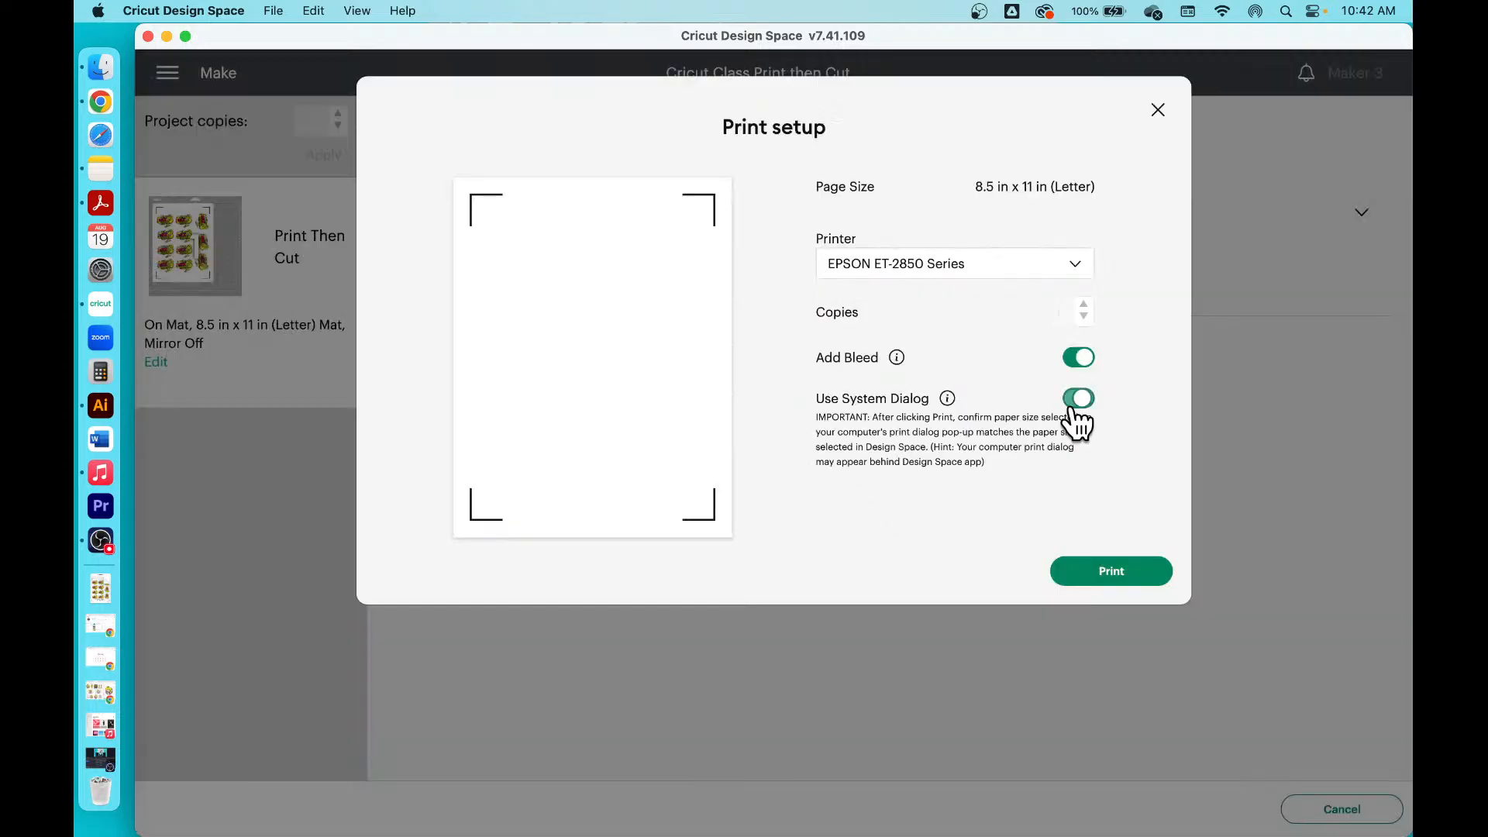
{"action": "left_click", "coordinate": [1108, 574]}
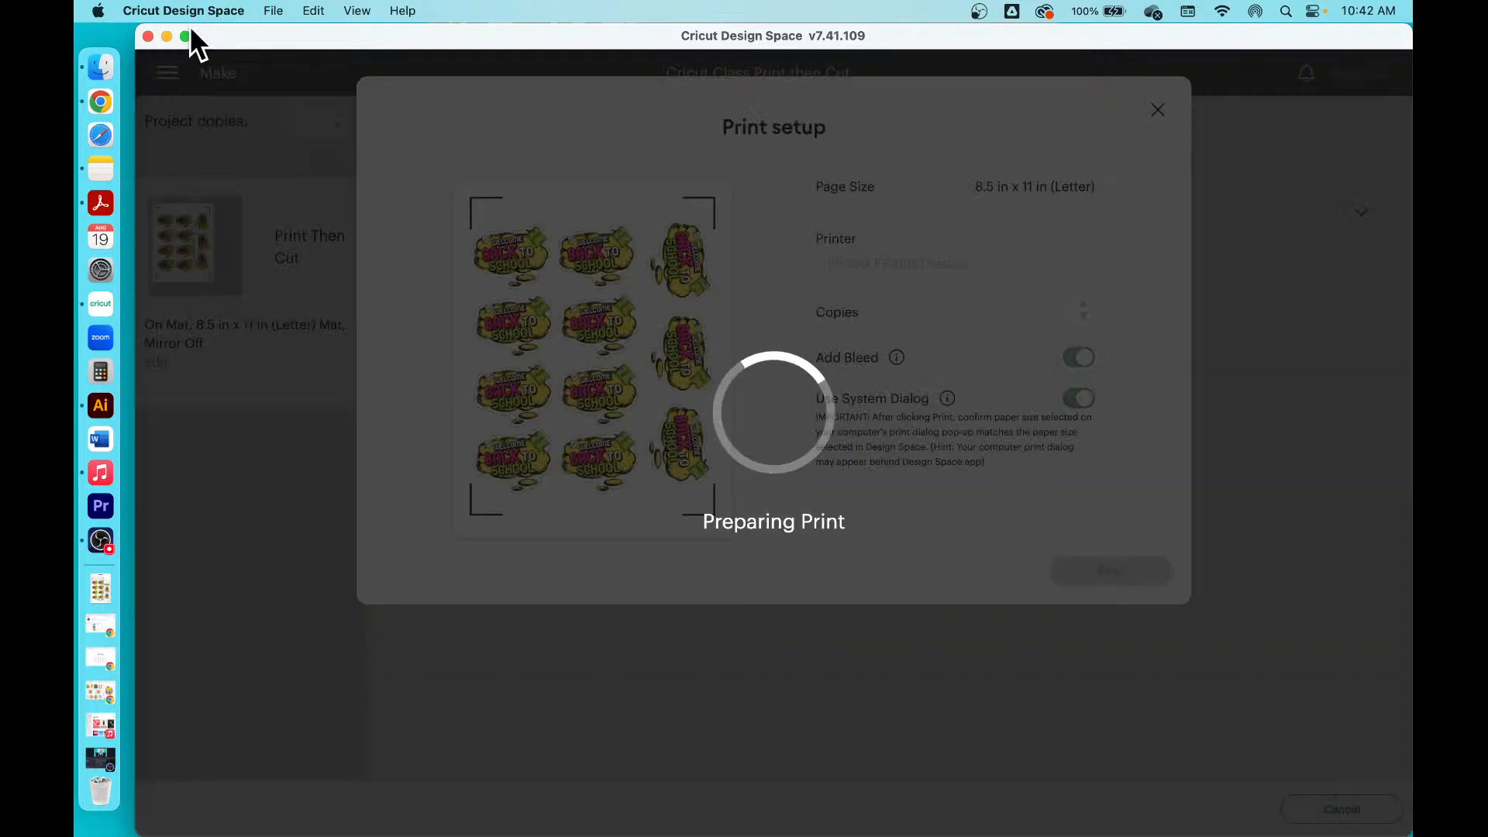
Step: Minimize Design Space, close the BTS Stickers PDF, and bring Design Space's system print dialog to the front
{"action": "left_click", "coordinate": [166, 36]}
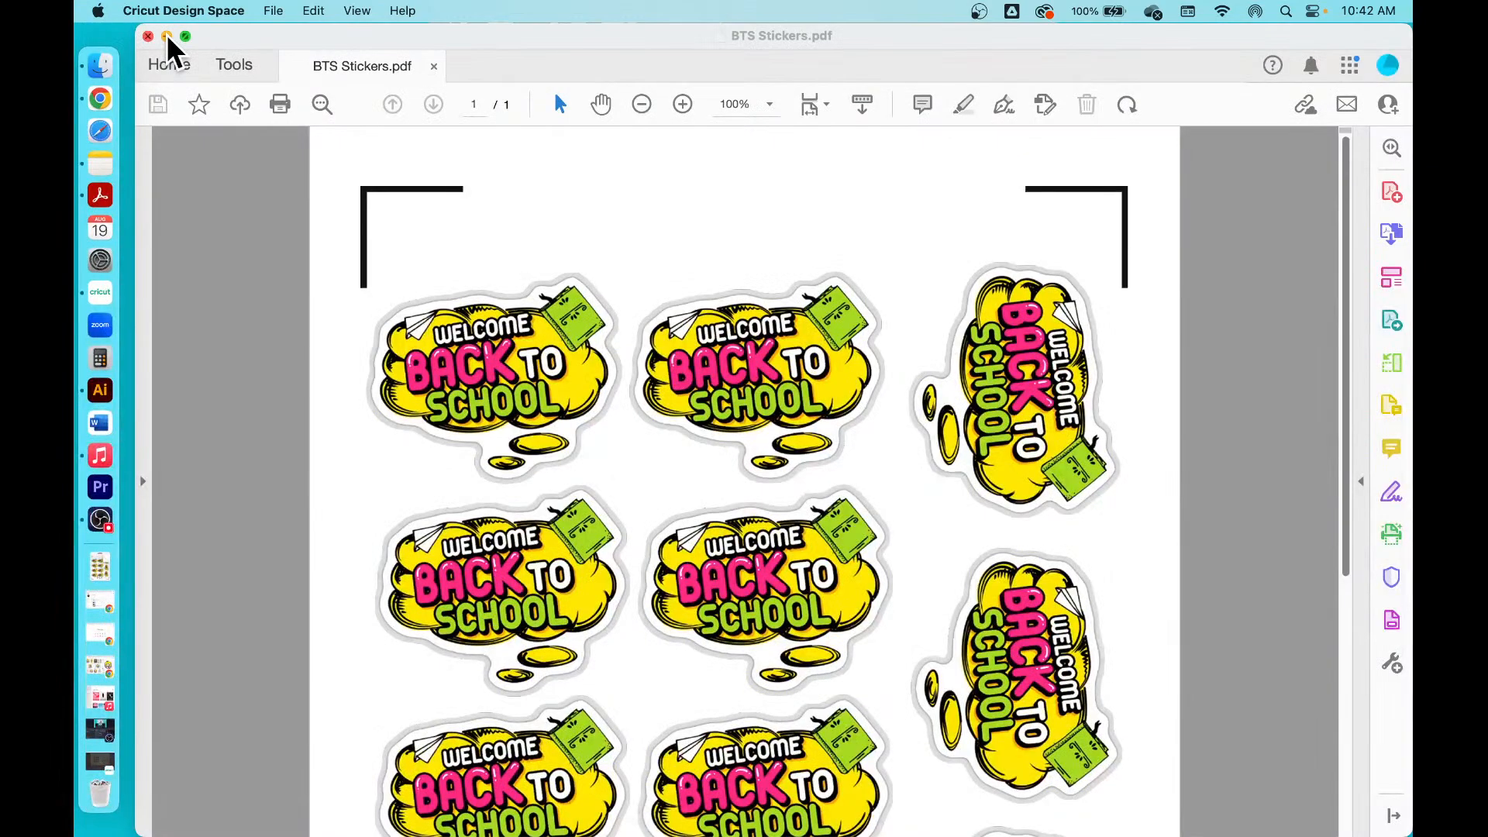
{"action": "left_click", "coordinate": [147, 35]}
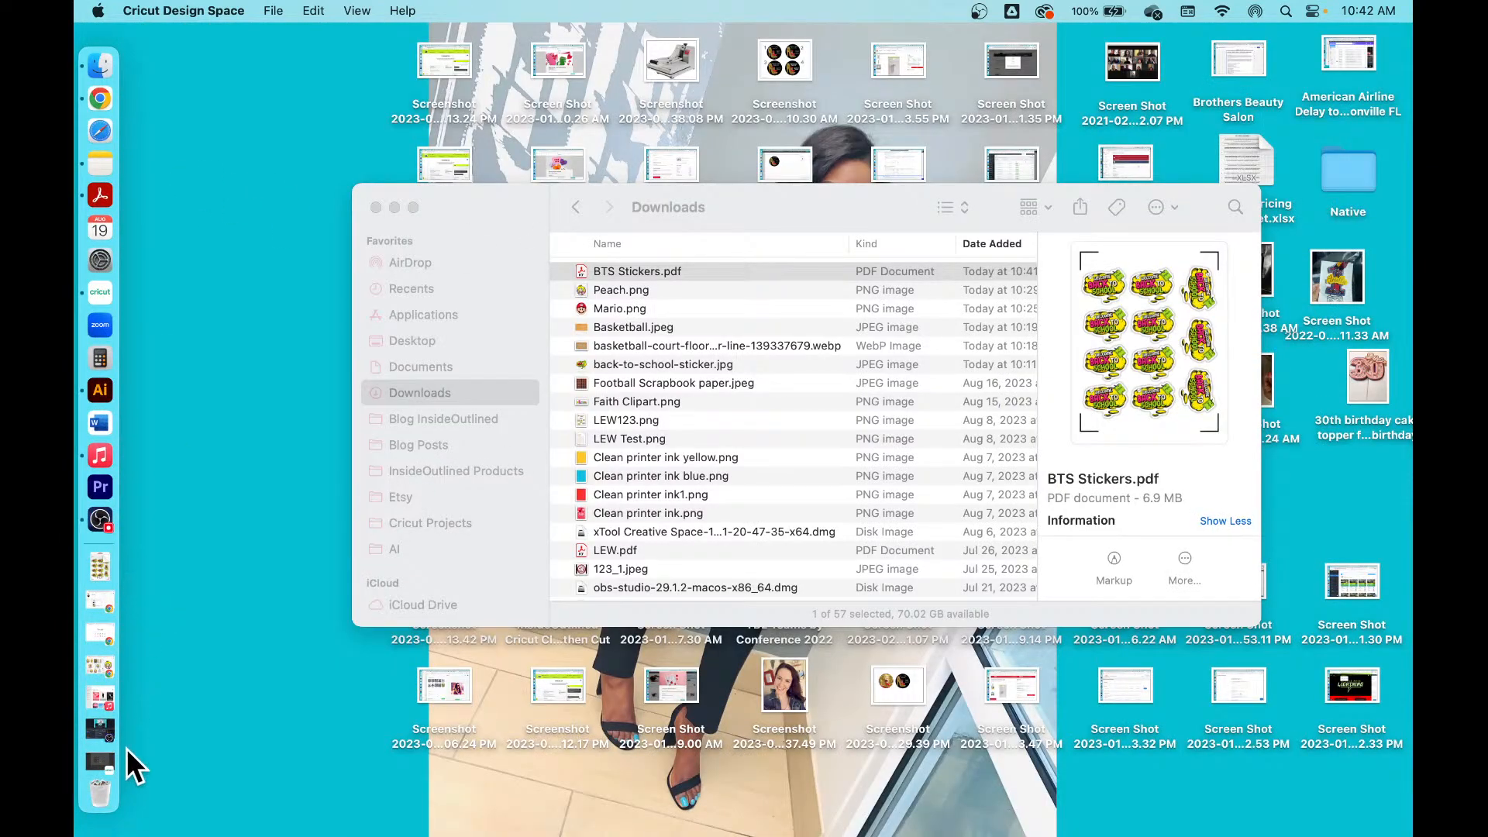
{"action": "left_click", "coordinate": [104, 299]}
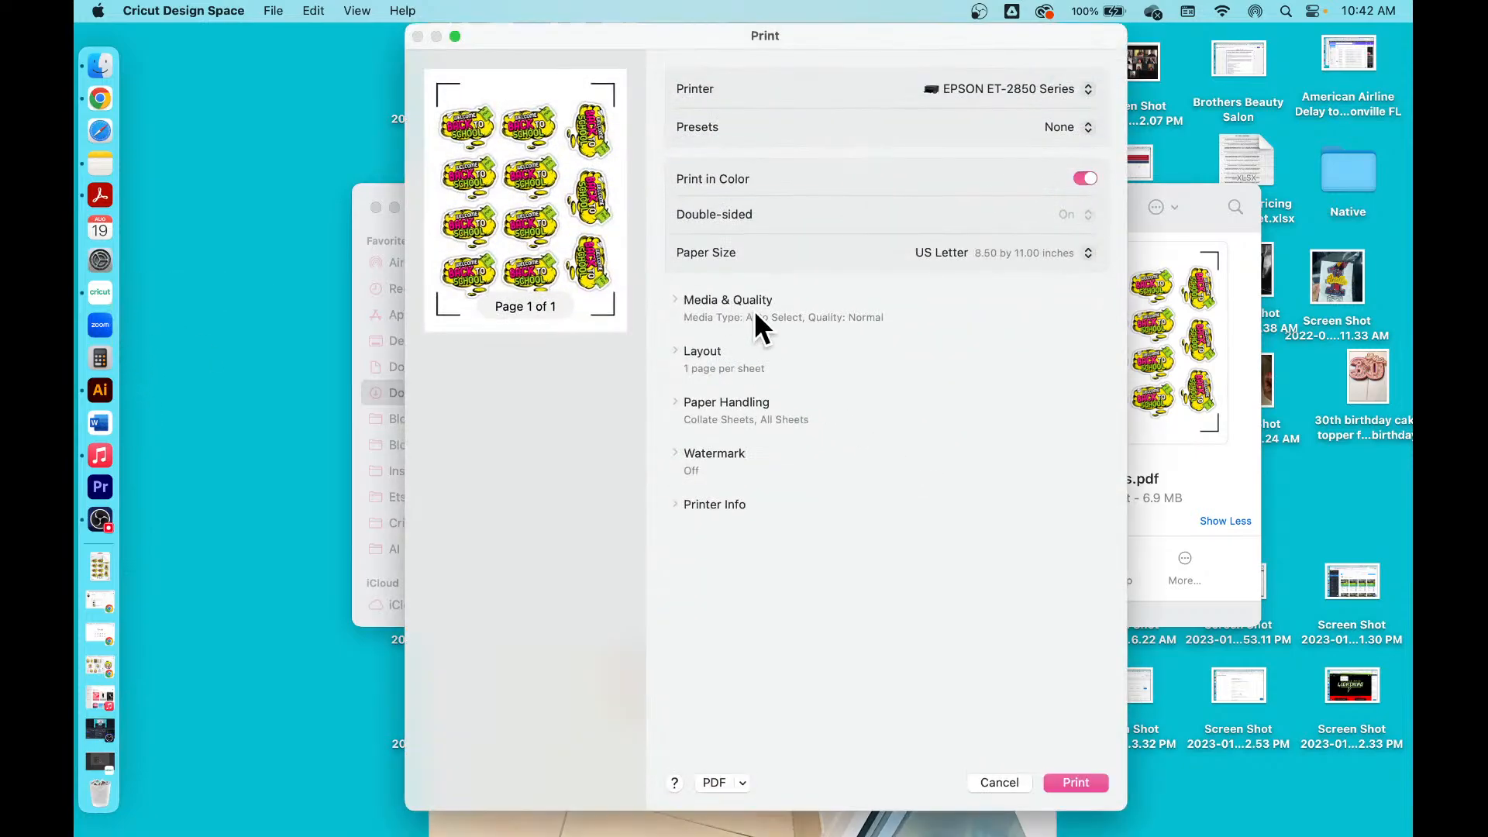
Step: Set the media type to Photo Glossy Paper and quality to Best, and print the sticker sheet
{"action": "left_click", "coordinate": [732, 306]}
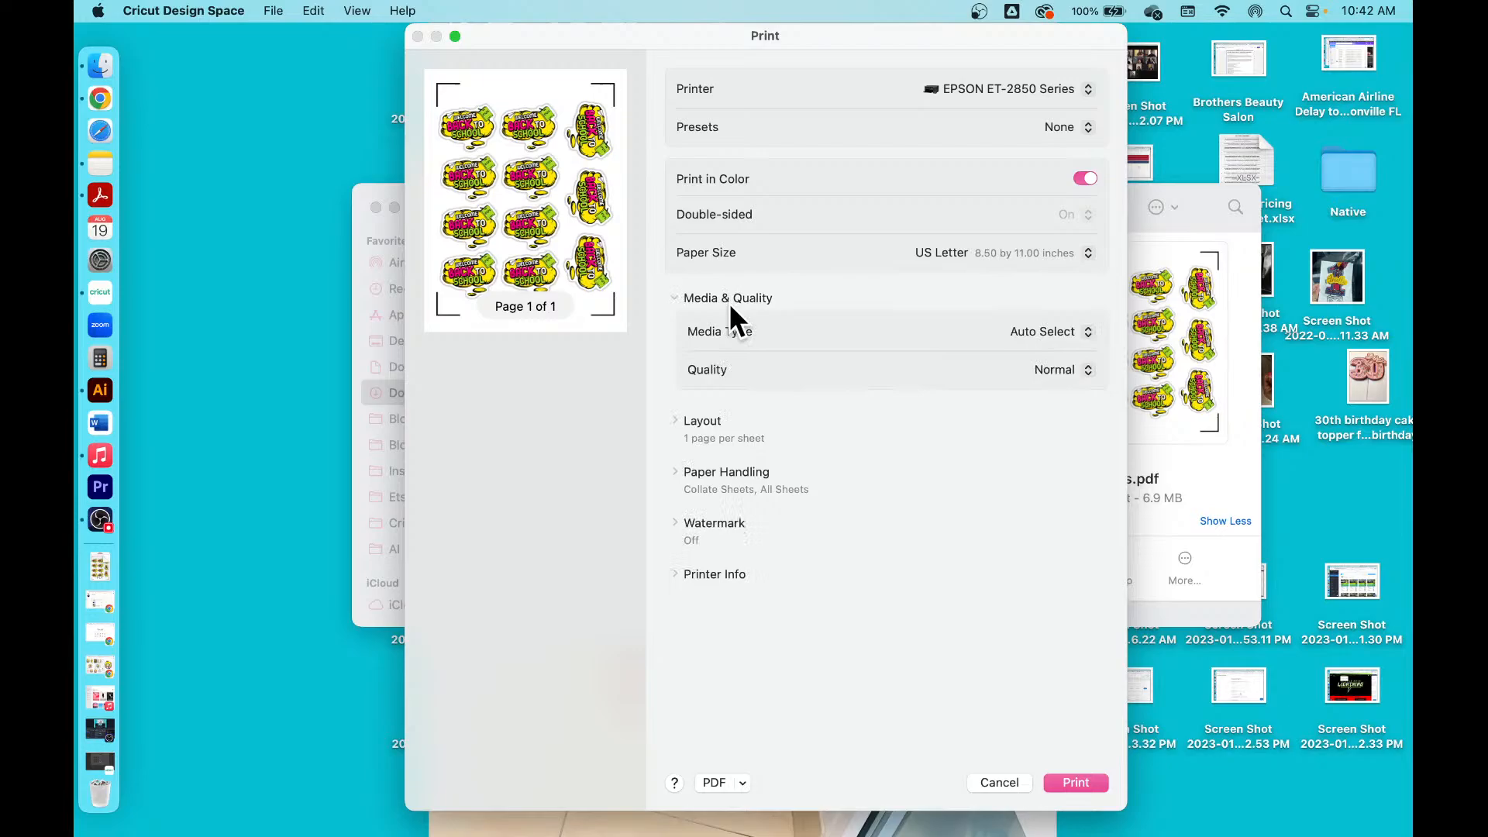
{"action": "left_click", "coordinate": [1039, 332]}
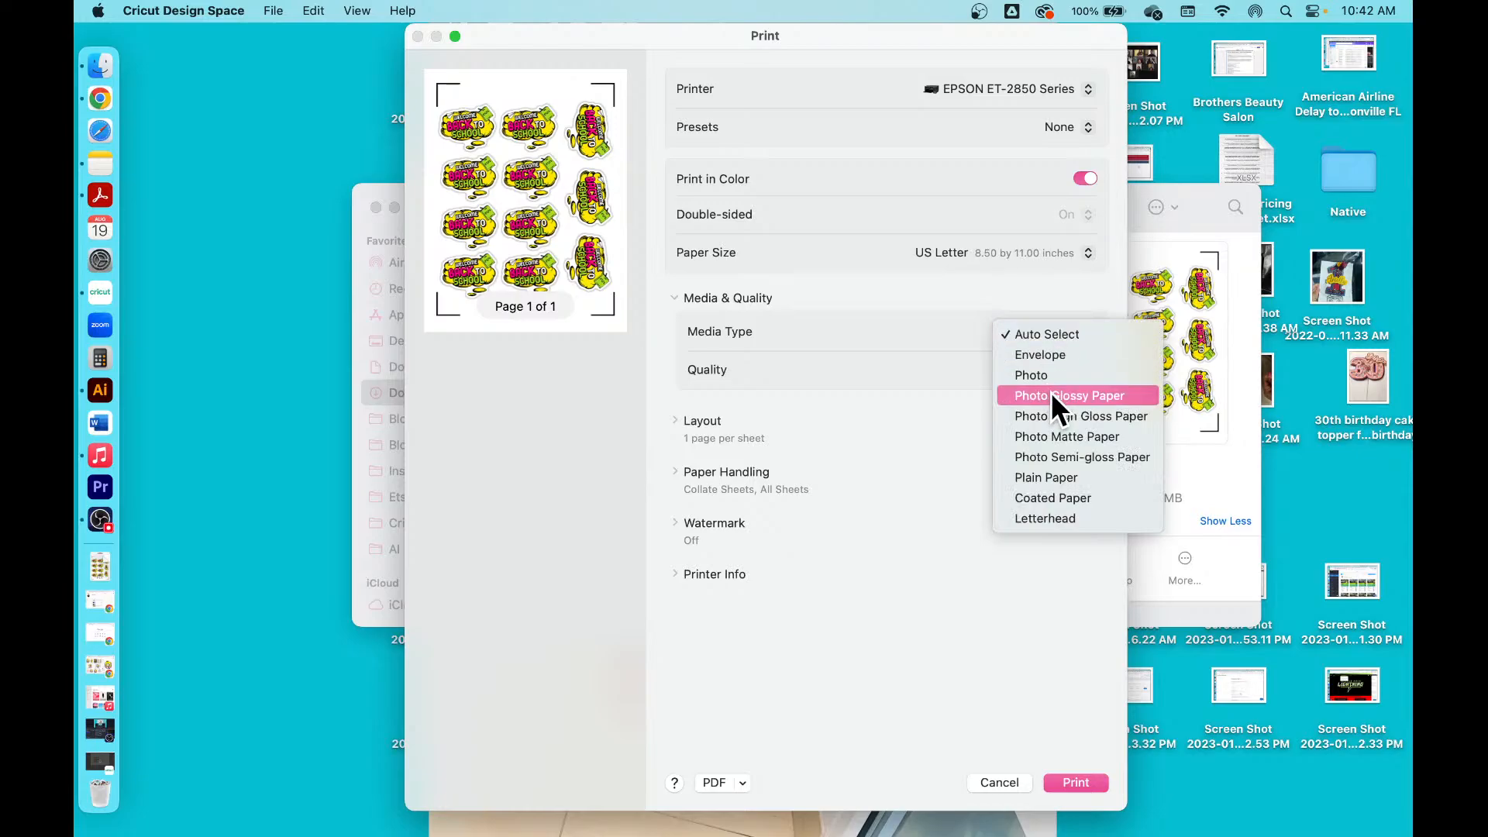
{"action": "left_click", "coordinate": [1137, 394]}
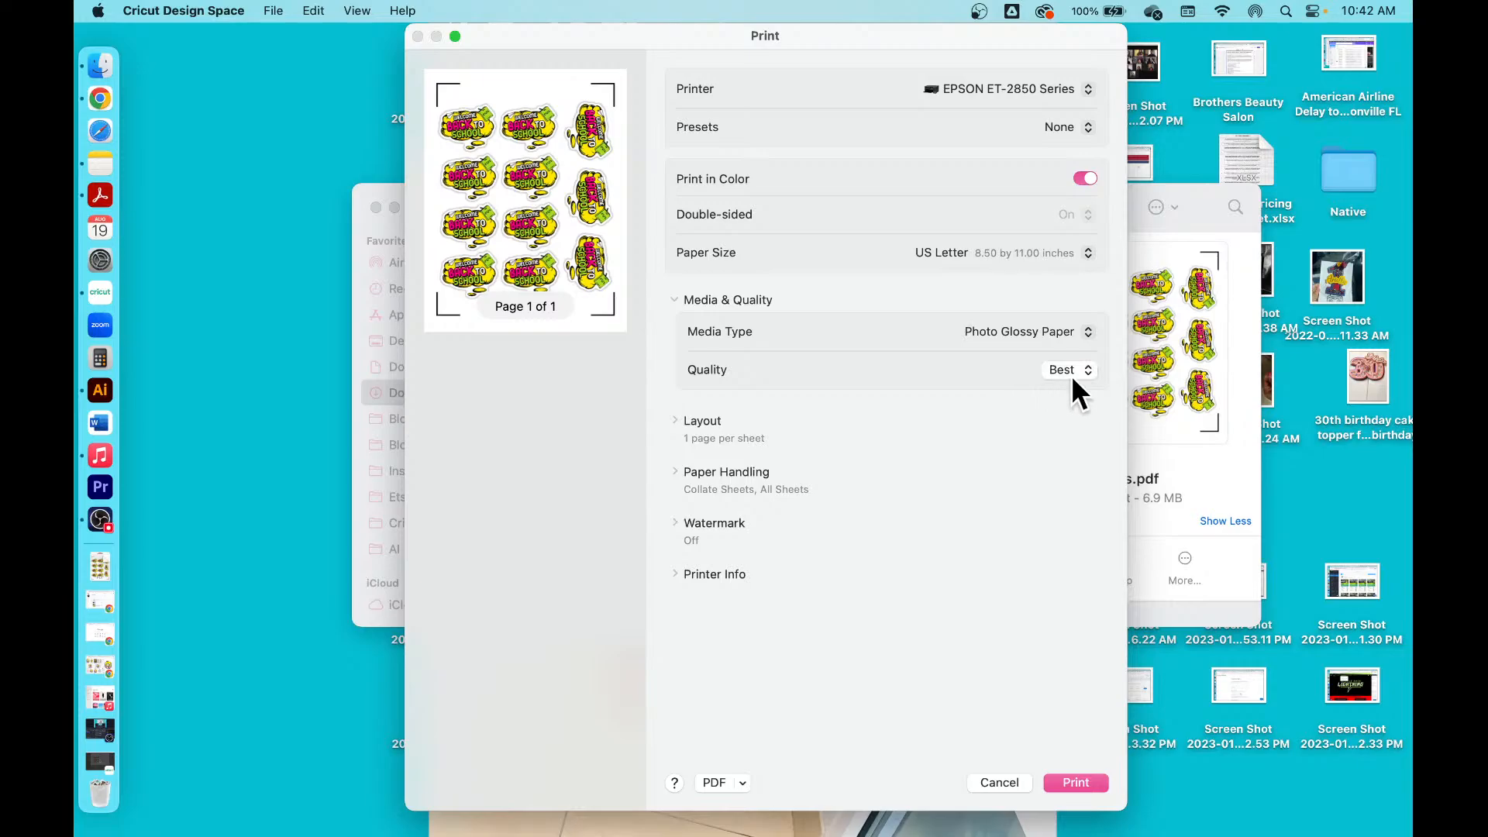
{"action": "left_click", "coordinate": [1075, 782]}
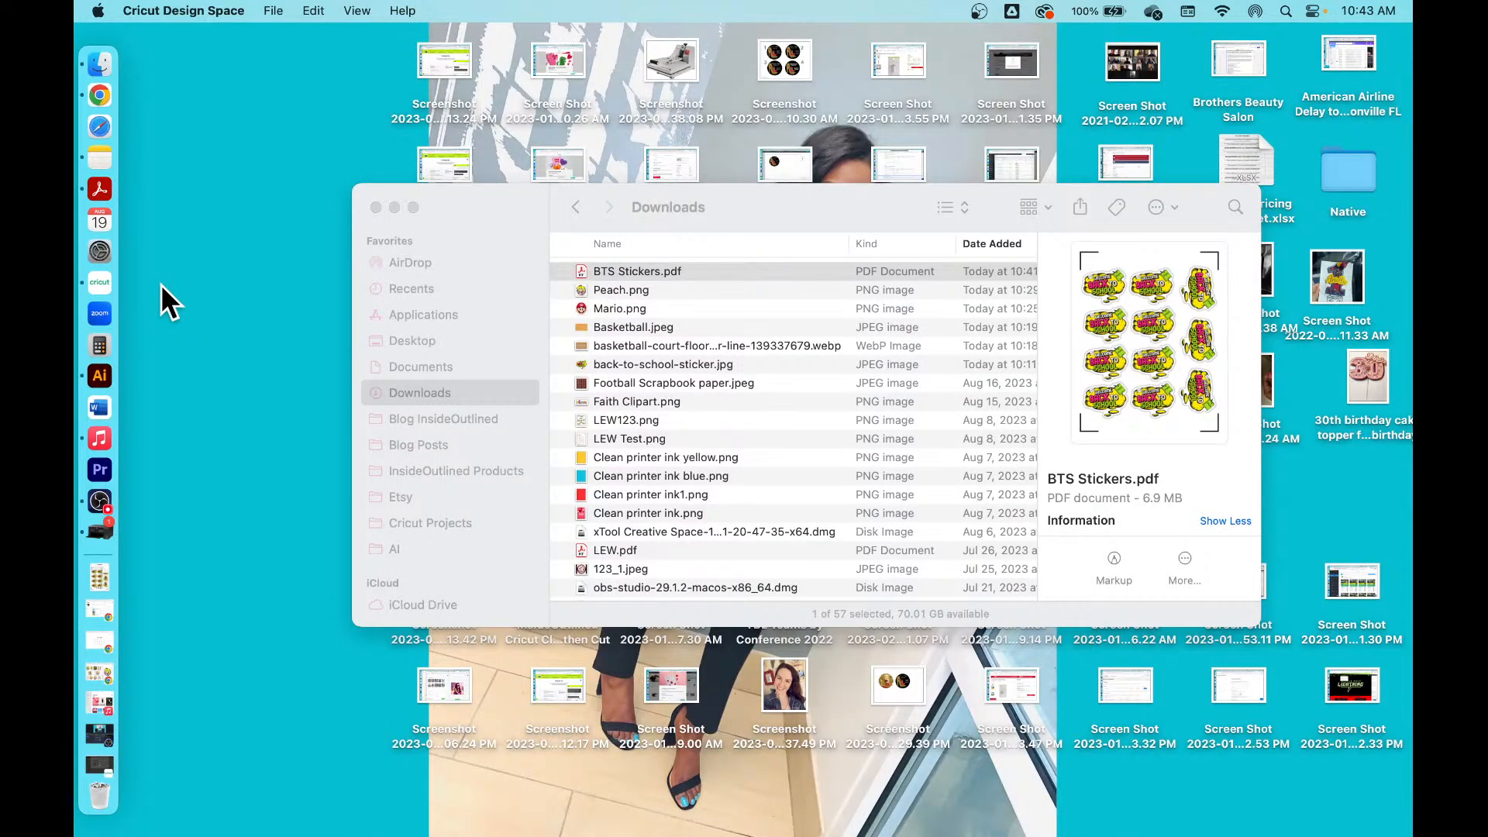
Step: Switch to OBS, move its window higher on the desktop, and change the live scene to Hand Tutorial
{"action": "left_click", "coordinate": [100, 500]}
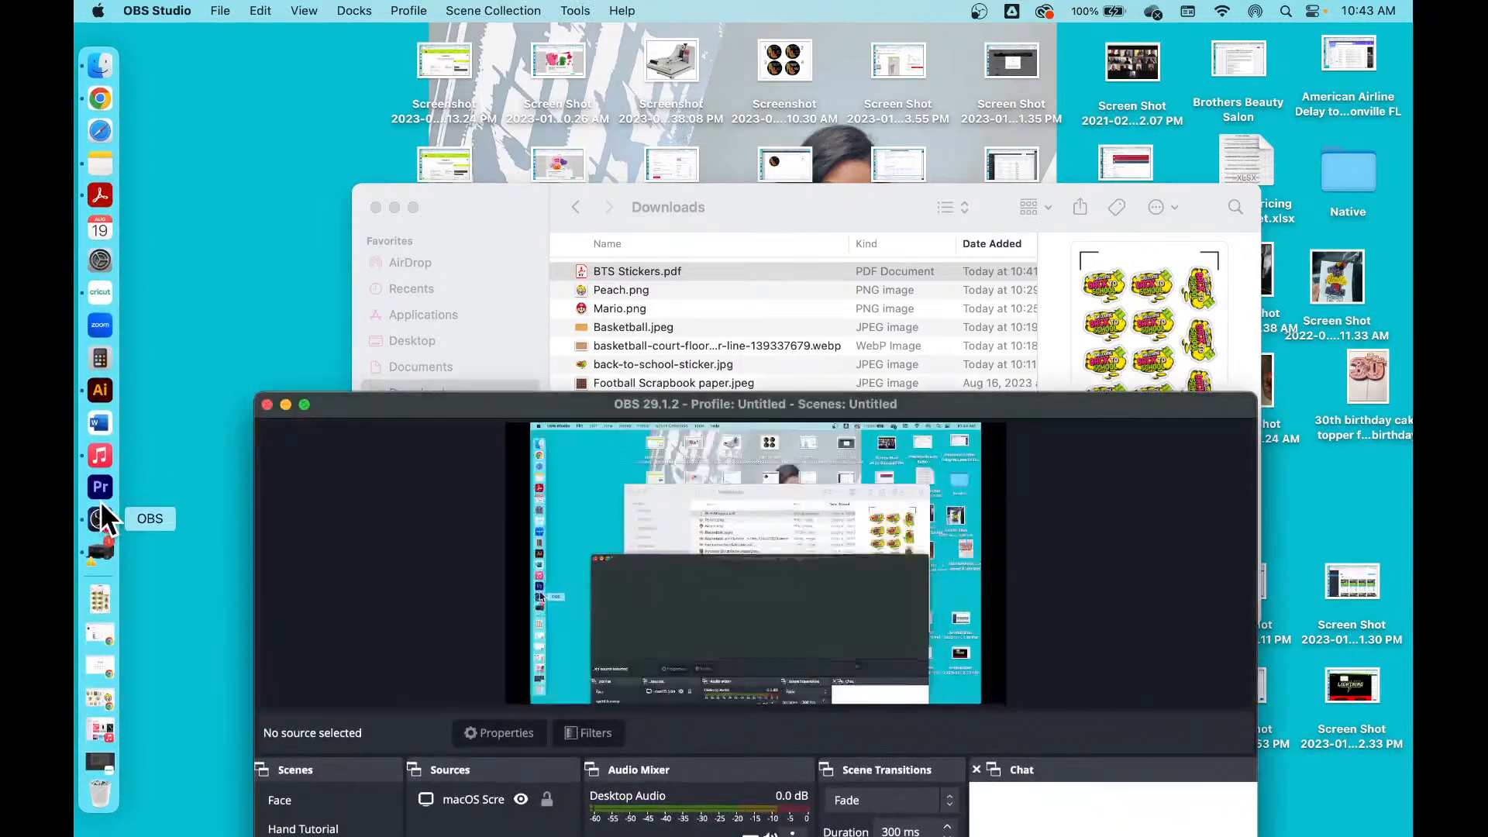
{"action": "left_click_drag", "start_coordinate": [417, 403], "coordinate": [392, 55]}
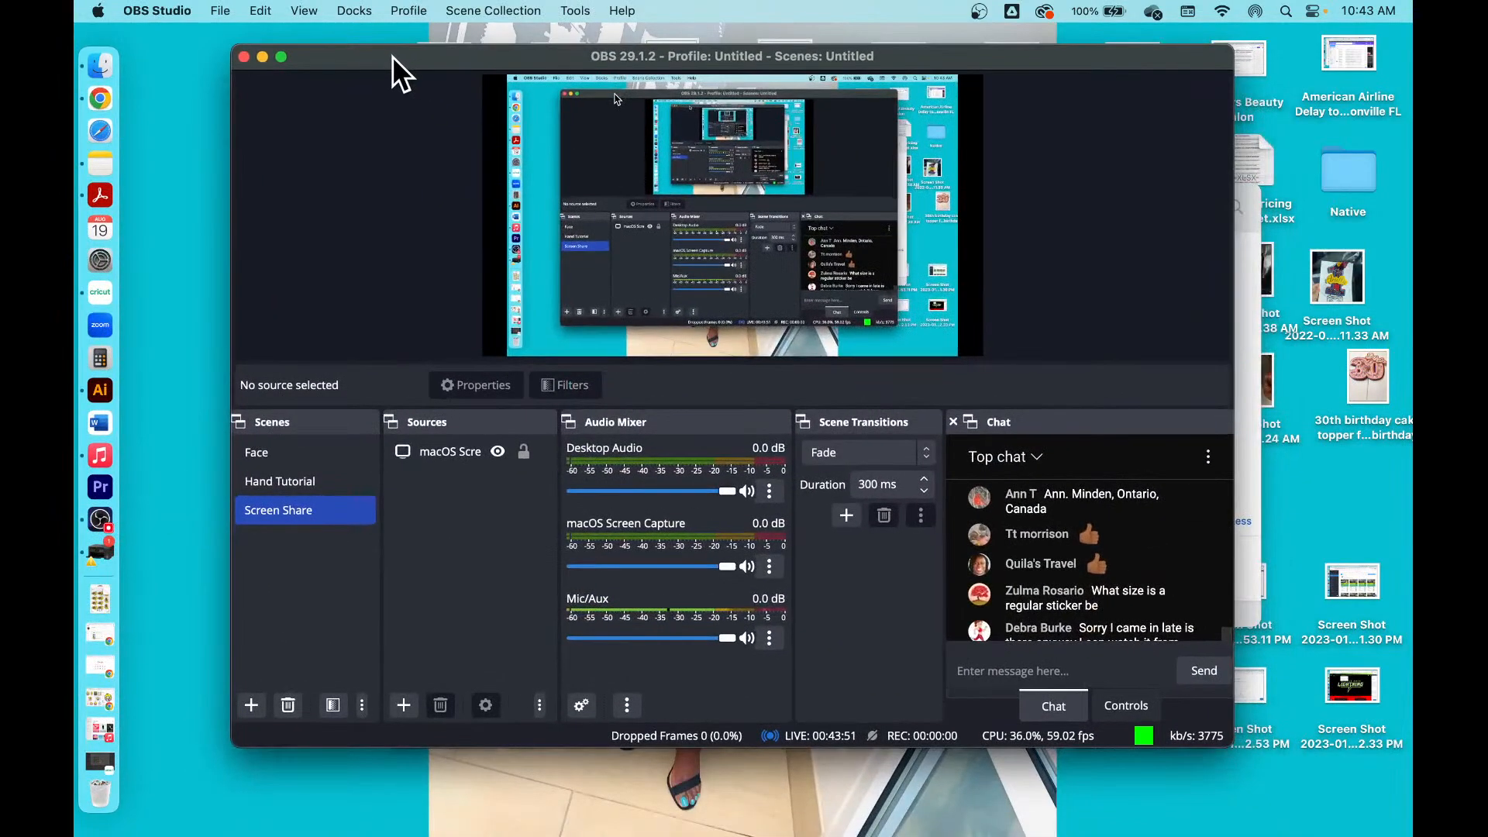
{"action": "left_click", "coordinate": [292, 480]}
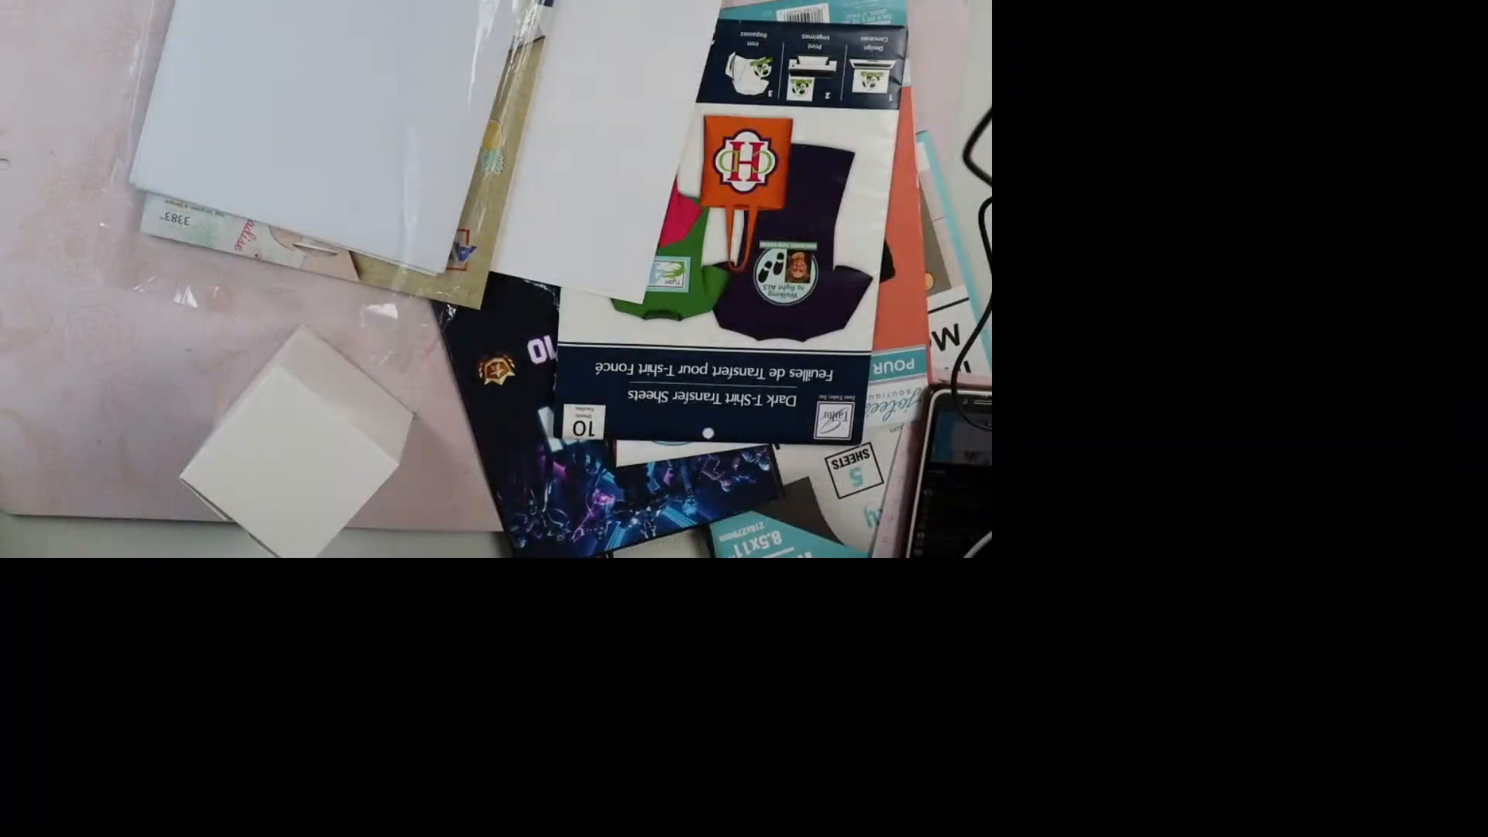